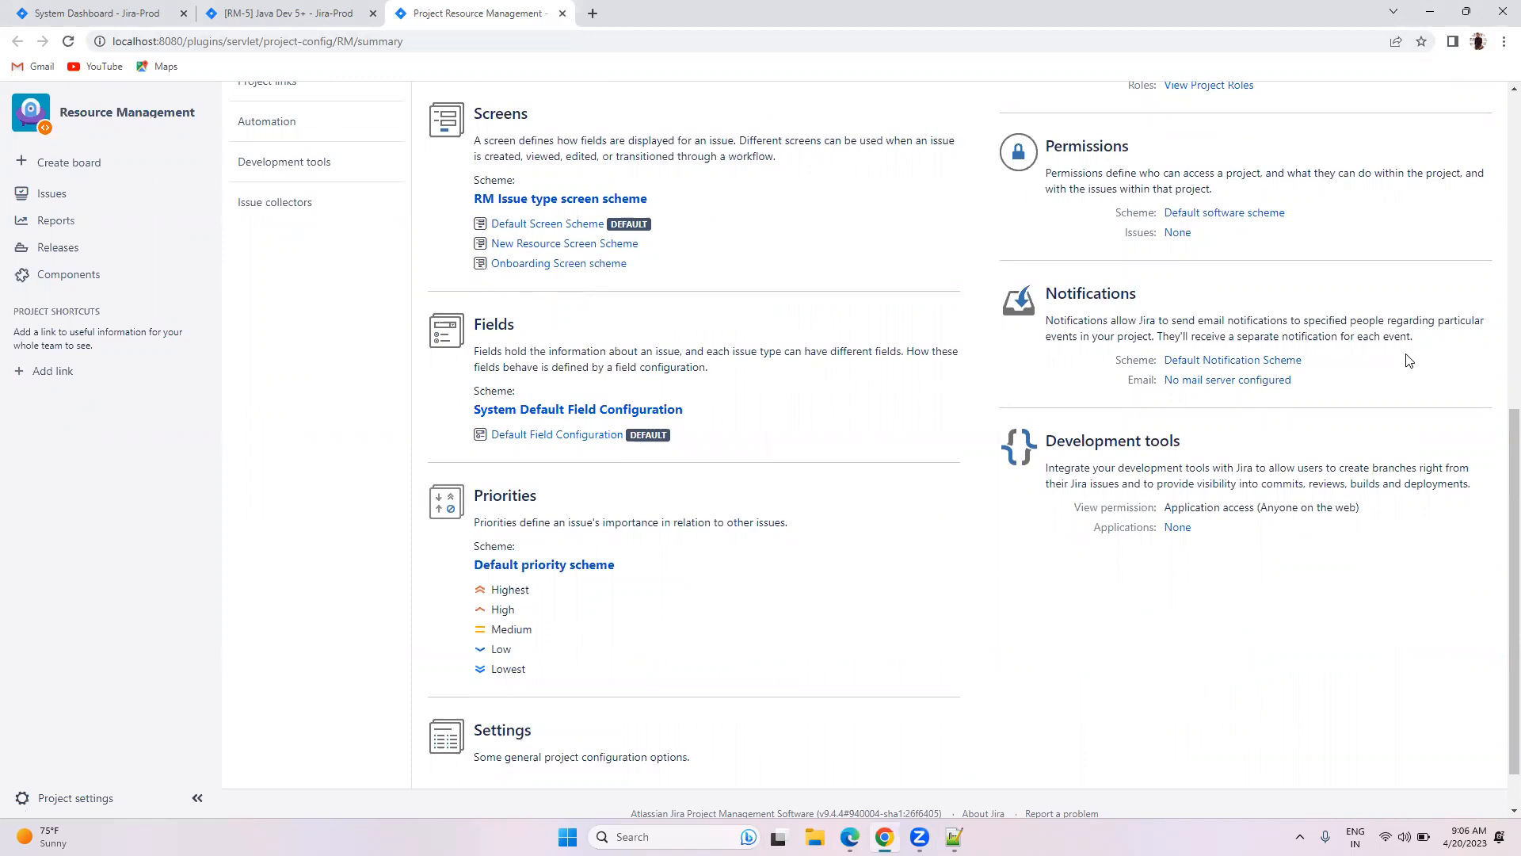
Step: Open the admin Issues area in a new tab, confirming the administrator password
{"action": "left_click", "coordinate": [1448, 97]}
{"action": "right_click", "coordinate": [1360, 203]}
{"action": "left_click", "coordinate": [1260, 214]}
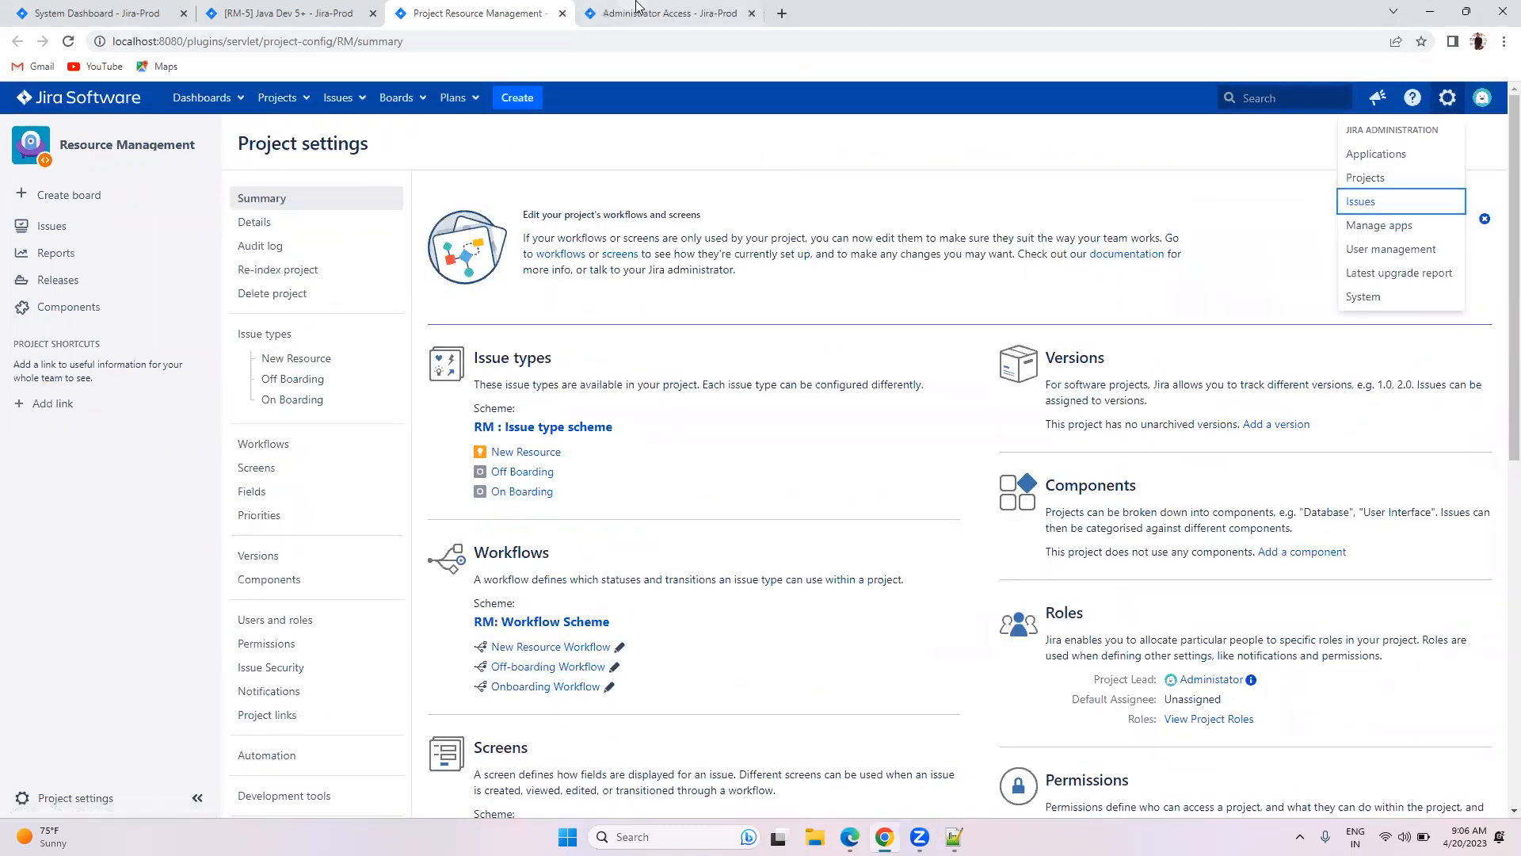
{"action": "left_click", "coordinate": [626, 13]}
{"action": "left_click", "coordinate": [734, 380]}
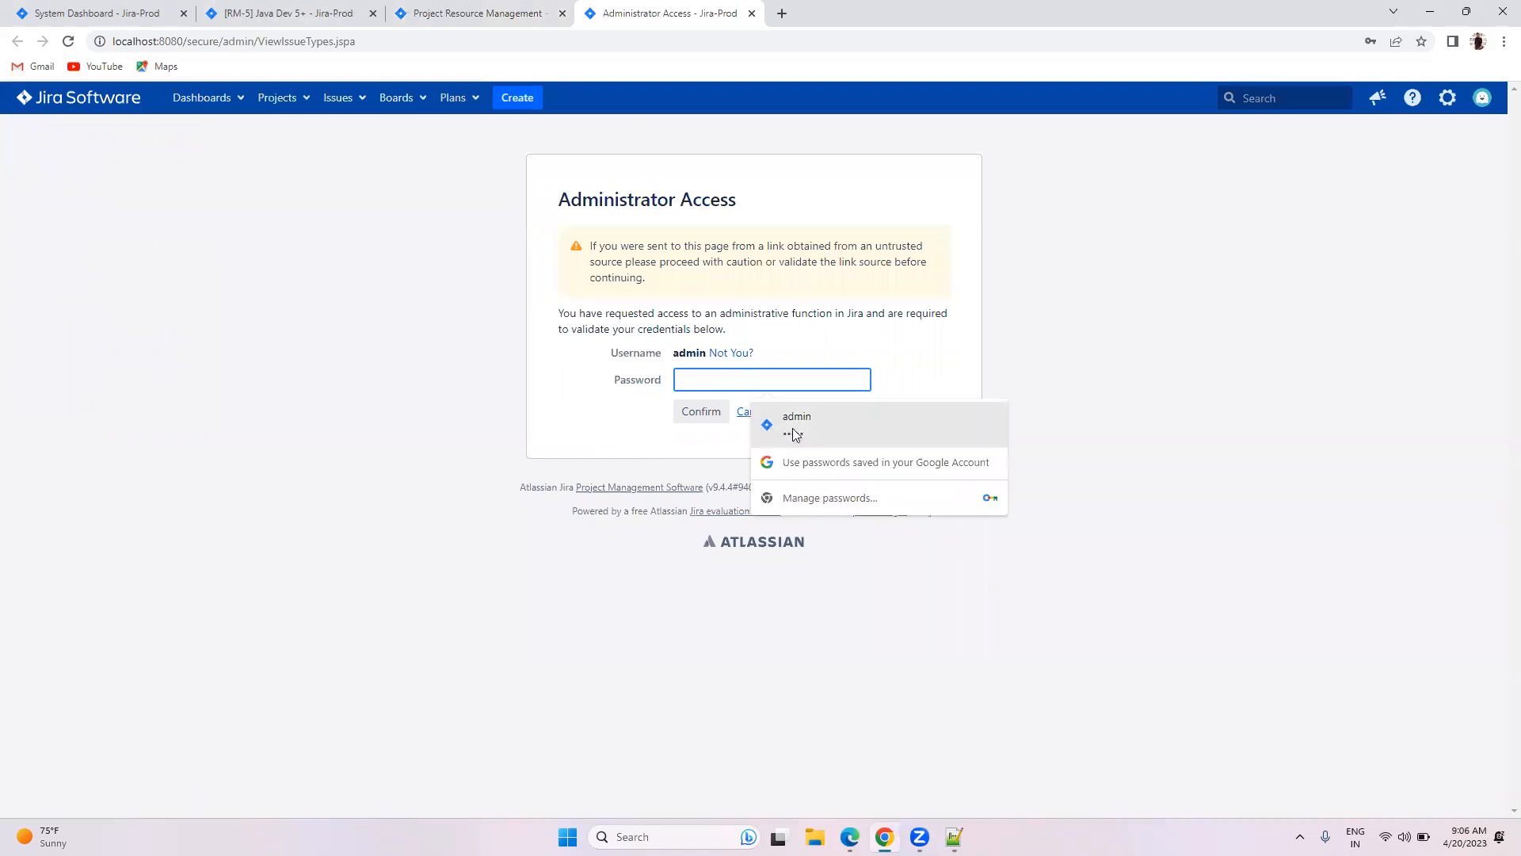
{"action": "left_click", "coordinate": [792, 412]}
{"action": "left_click", "coordinate": [683, 412]}
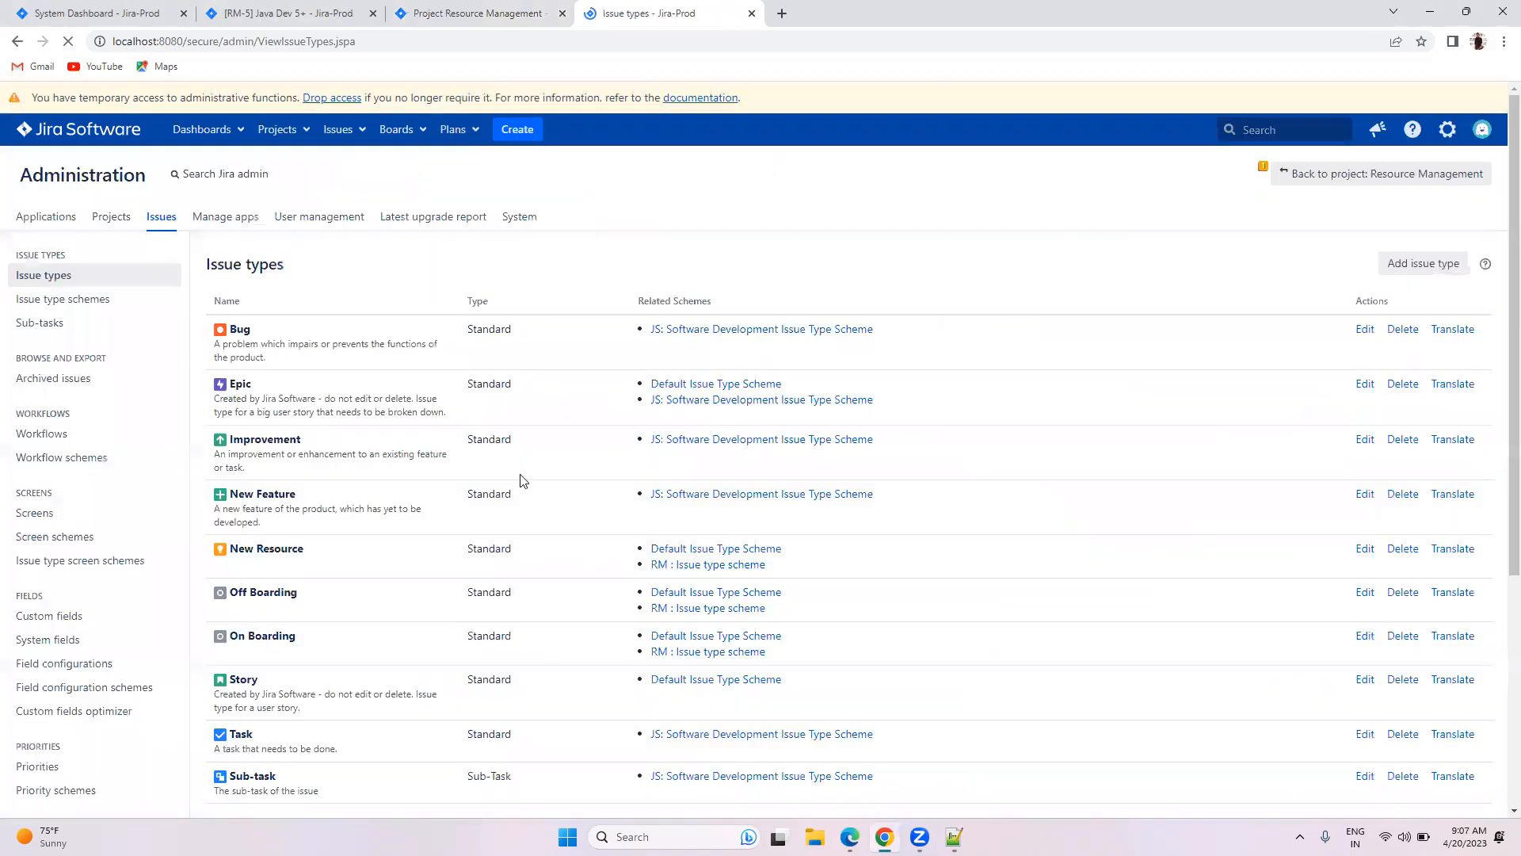
{"action": "left_click", "coordinate": [898, 252]}
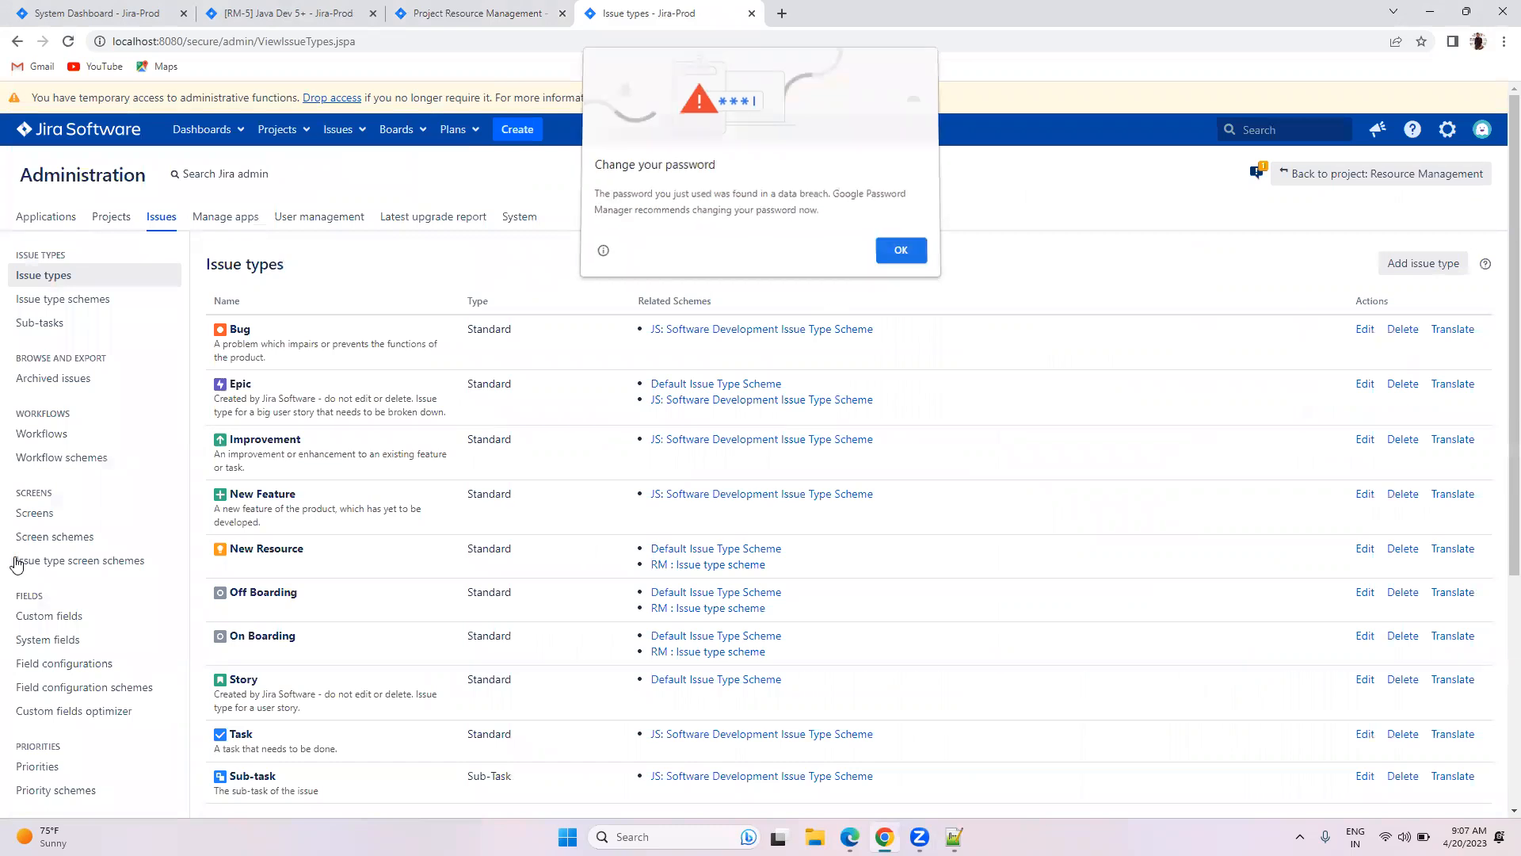
{"action": "scroll", "coordinate": [63, 523], "scroll_direction": "down", "scroll_amount": 2}
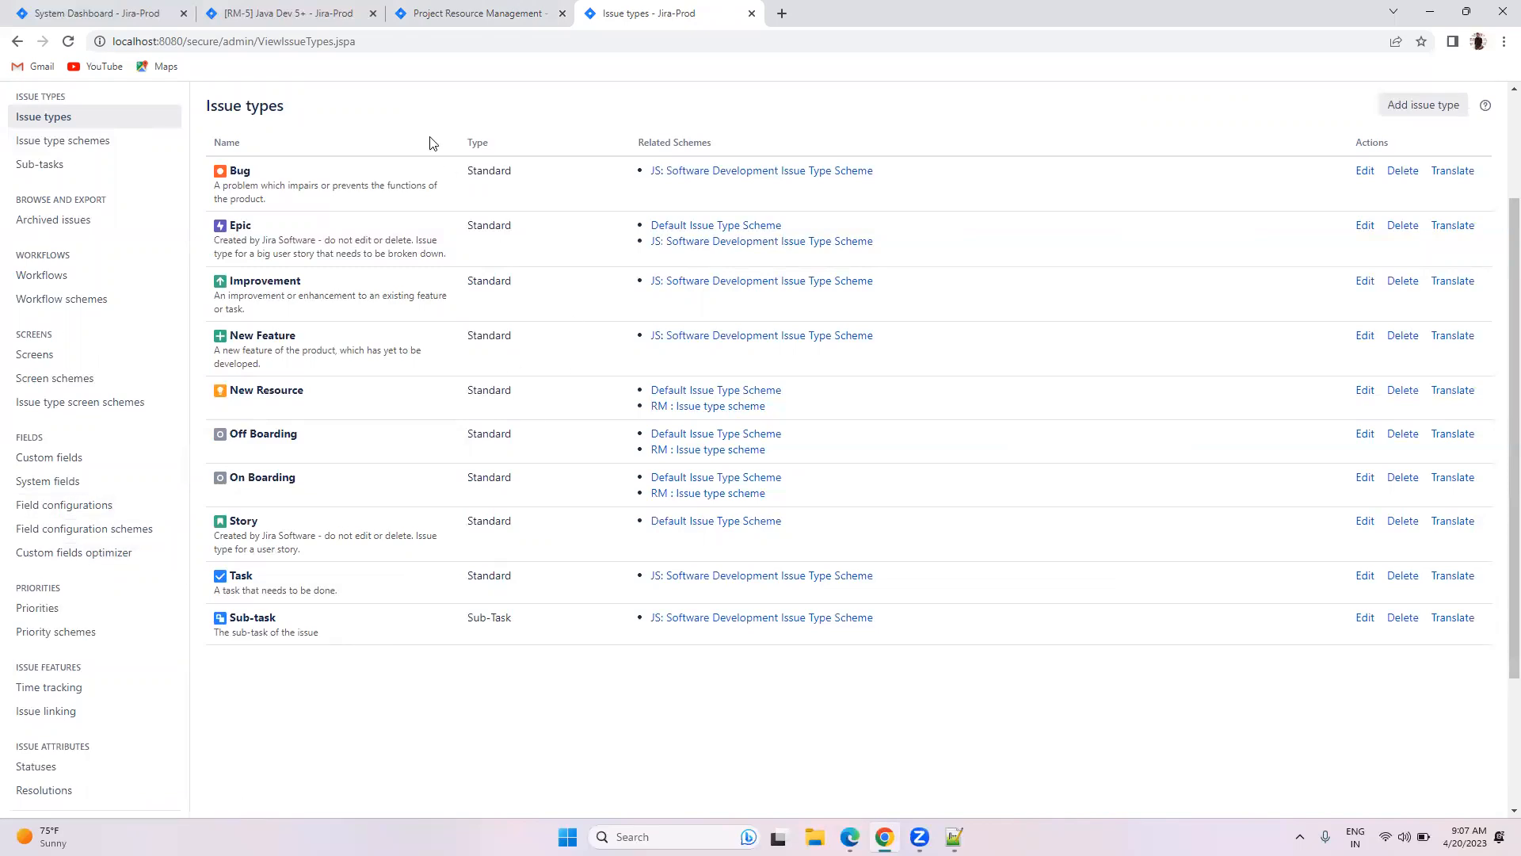
Step: Look over the project settings summary and Issue types list, then return to RM-5 Java Dev 5+
{"action": "left_click", "coordinate": [478, 13]}
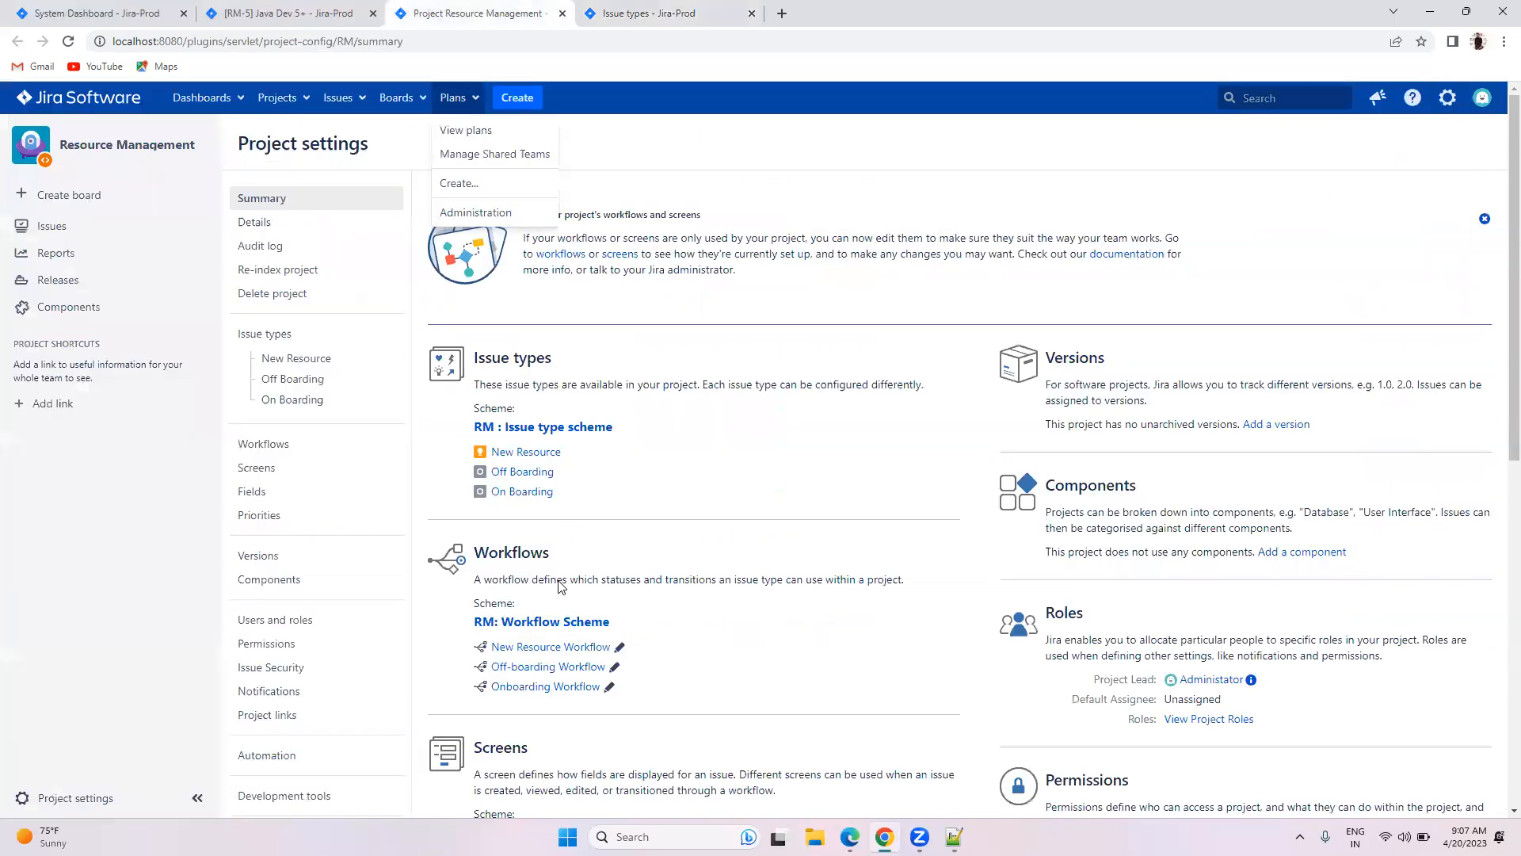
{"action": "scroll", "coordinate": [564, 542], "scroll_direction": "down", "scroll_amount": 4}
{"action": "scroll", "coordinate": [586, 555], "scroll_direction": "down", "scroll_amount": 2}
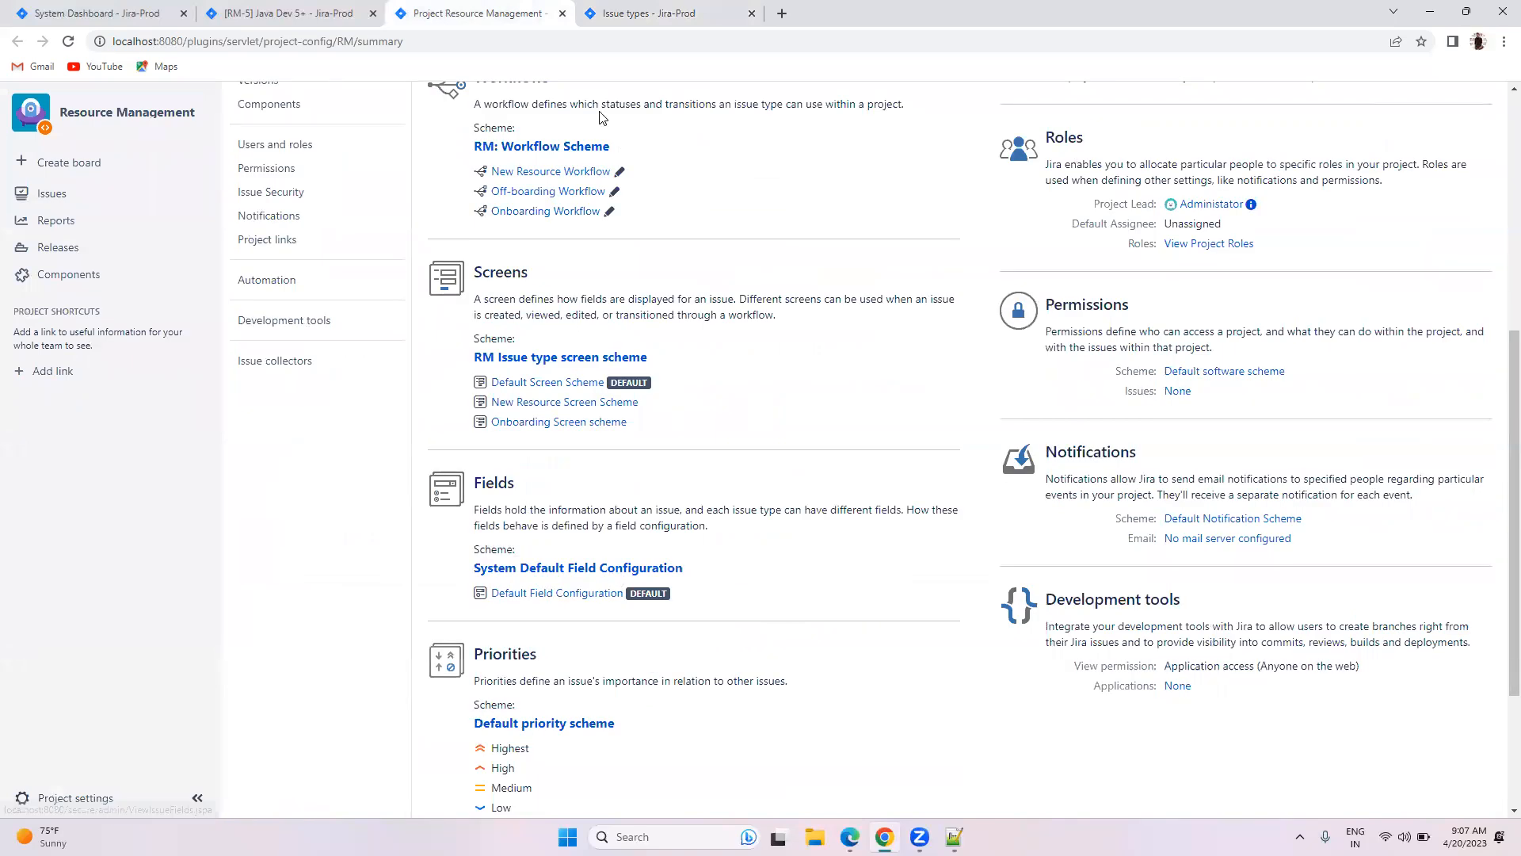
{"action": "left_click", "coordinate": [618, 14]}
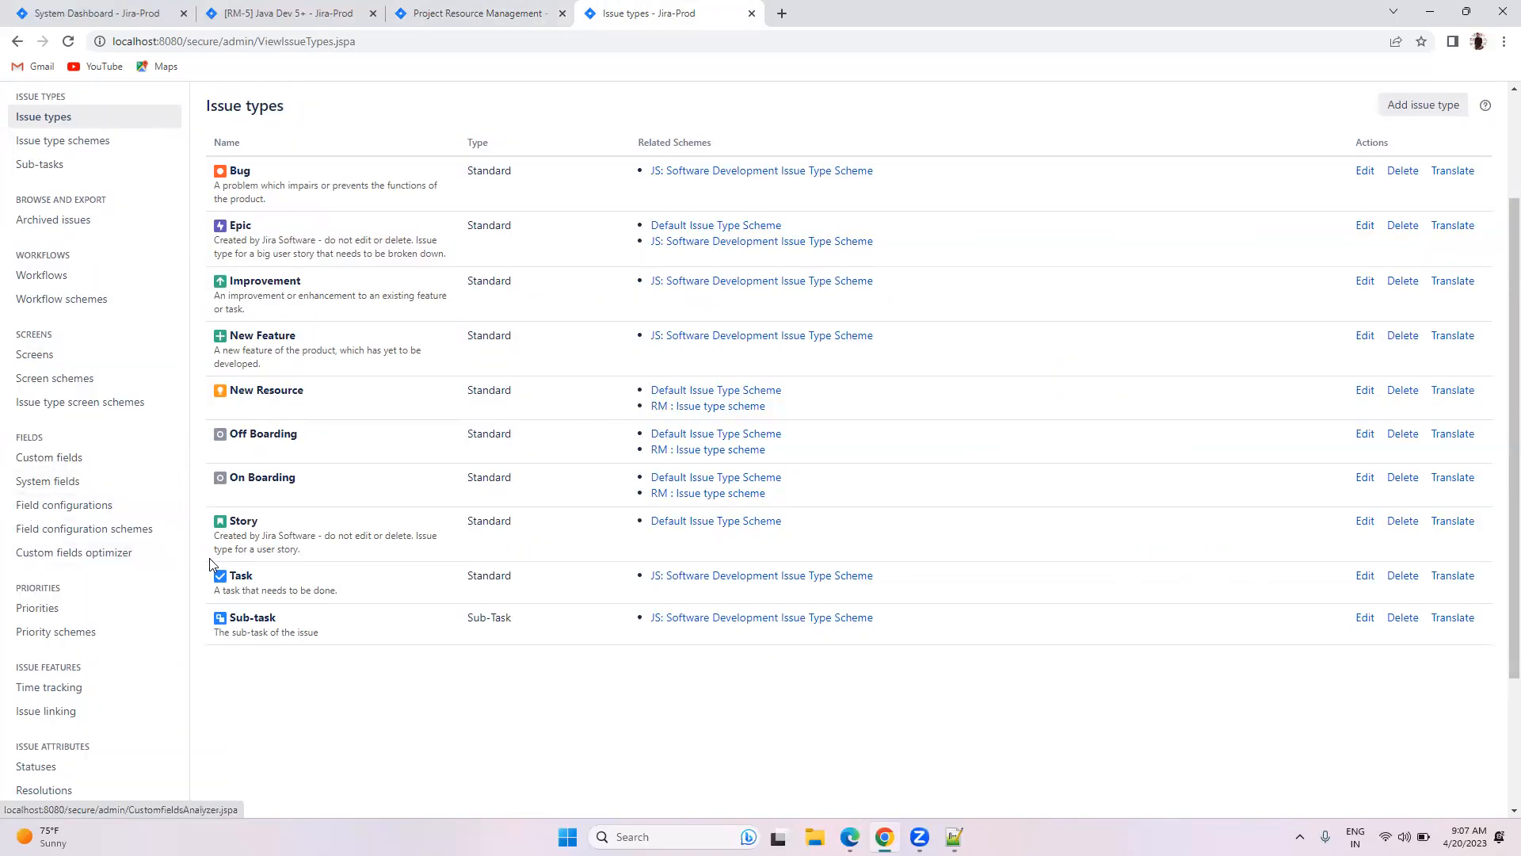
{"action": "left_click", "coordinate": [295, 11]}
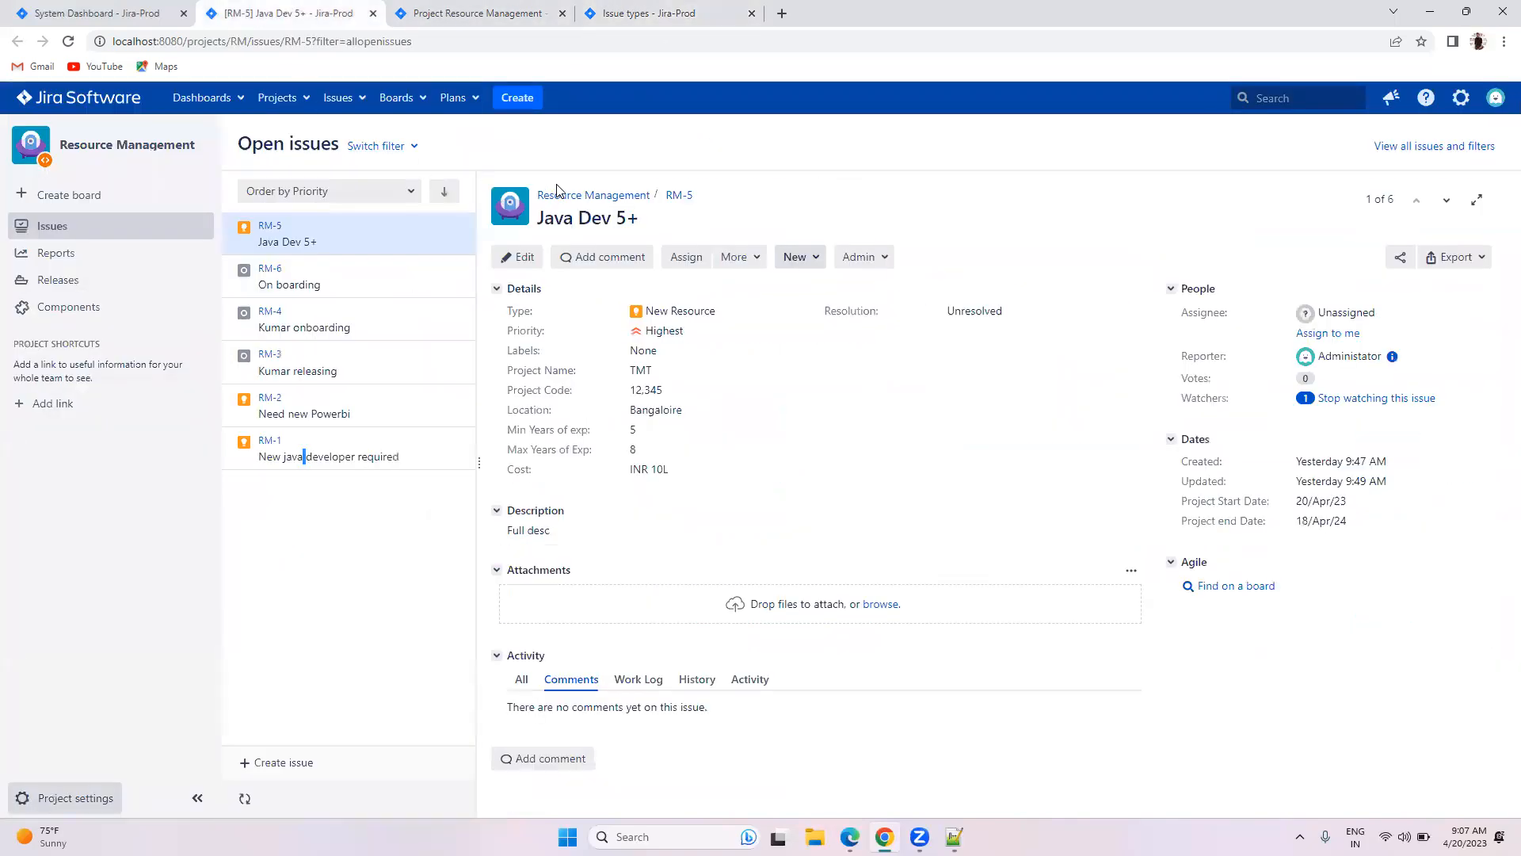
Step: Start a new issue and attempt to create it with an empty Summary
{"action": "left_click", "coordinate": [518, 98]}
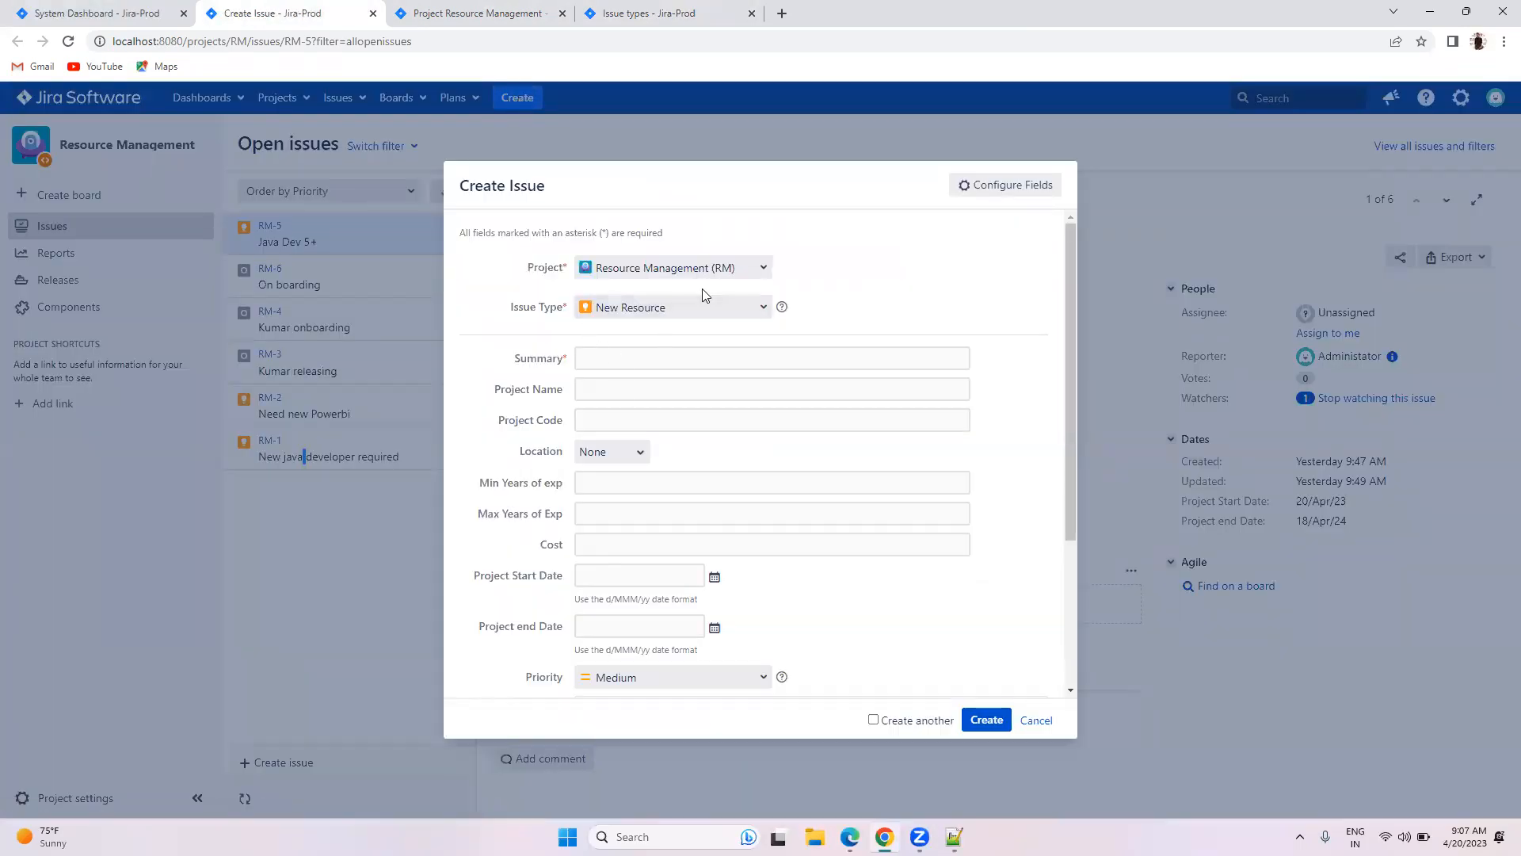
{"action": "left_click", "coordinate": [604, 357]}
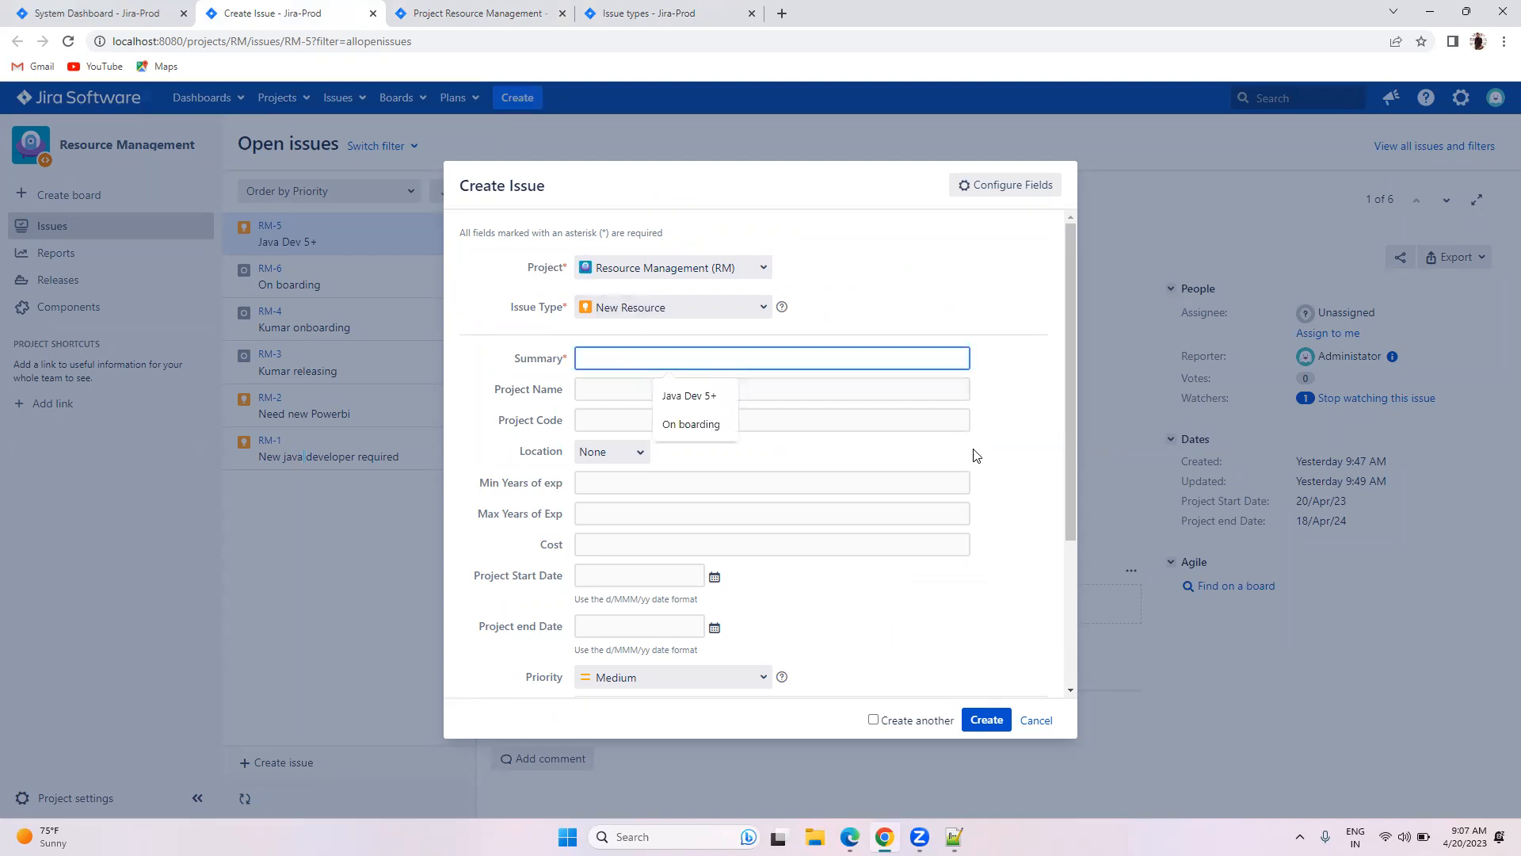
{"action": "left_click", "coordinate": [999, 409]}
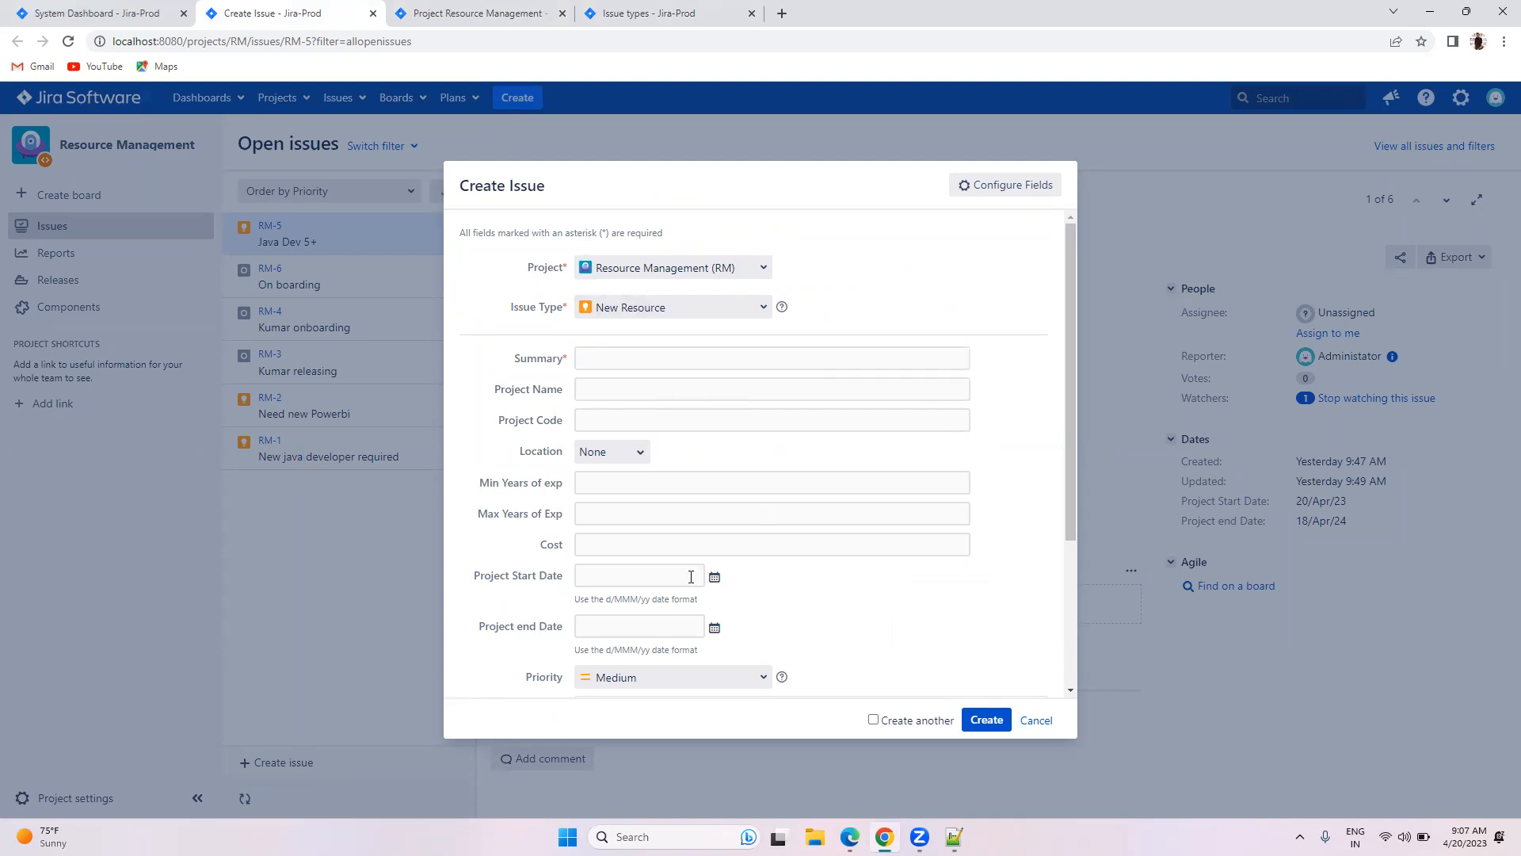
{"action": "left_click", "coordinate": [982, 718]}
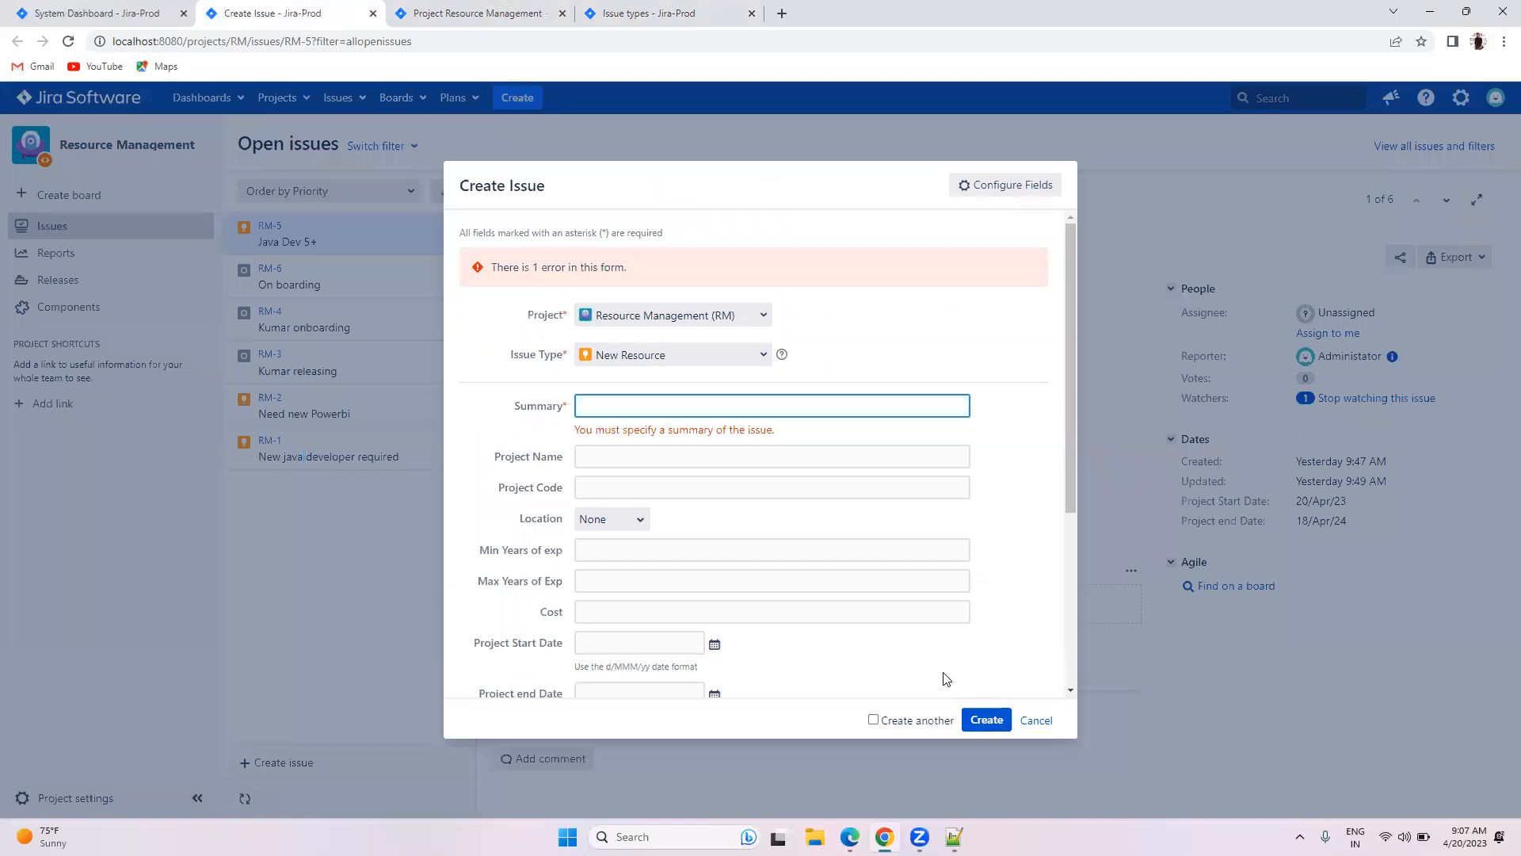
{"action": "scroll", "coordinate": [947, 679], "scroll_direction": "down", "scroll_amount": 2}
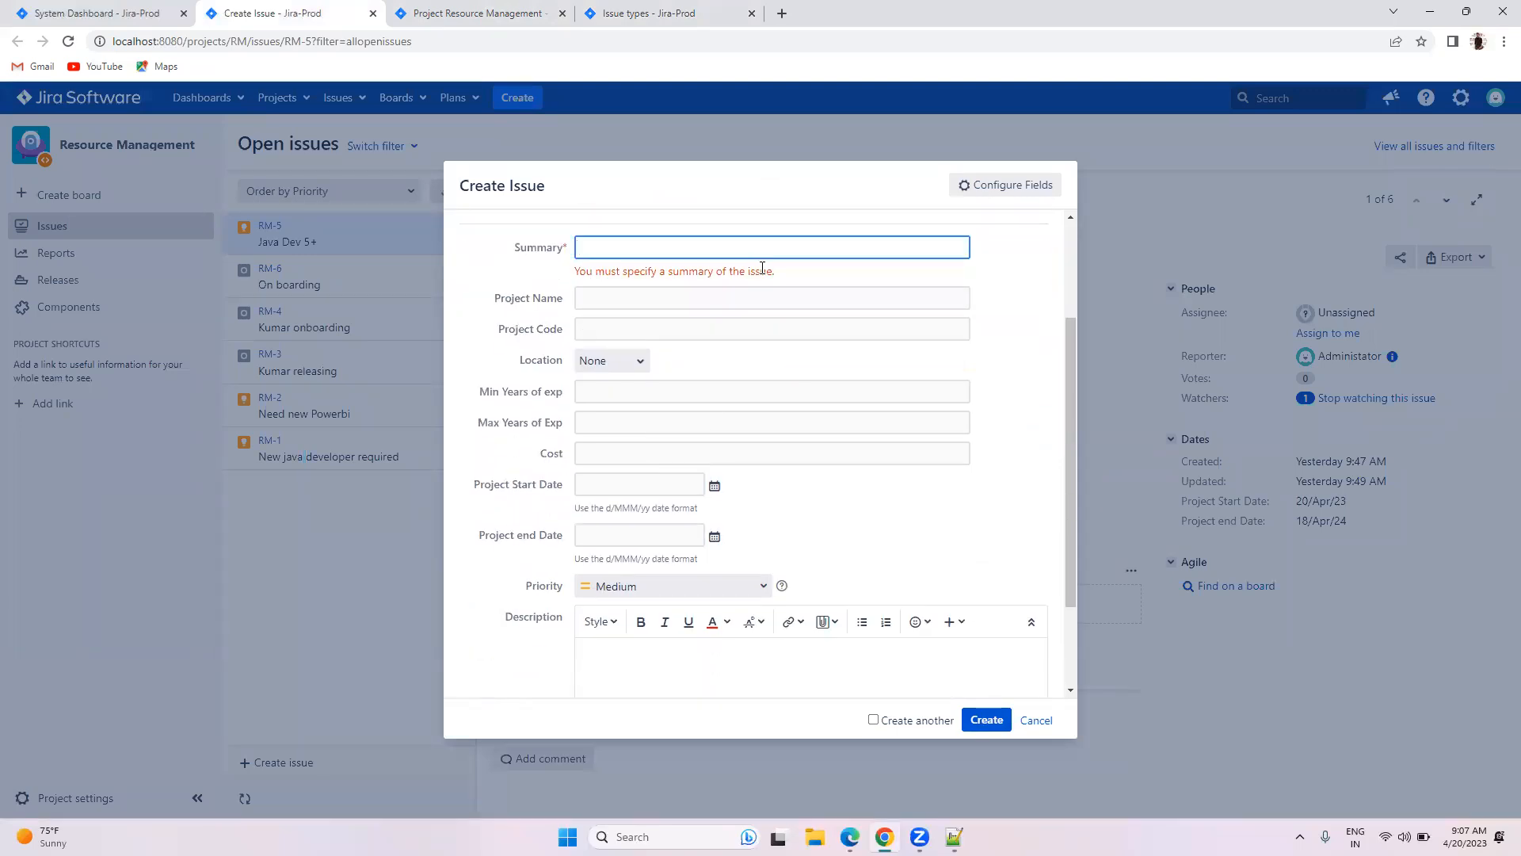
Step: Create the New Resource issue with Summary 'Java Dev' and open the resulting RM-7
{"action": "left_click", "coordinate": [638, 252]}
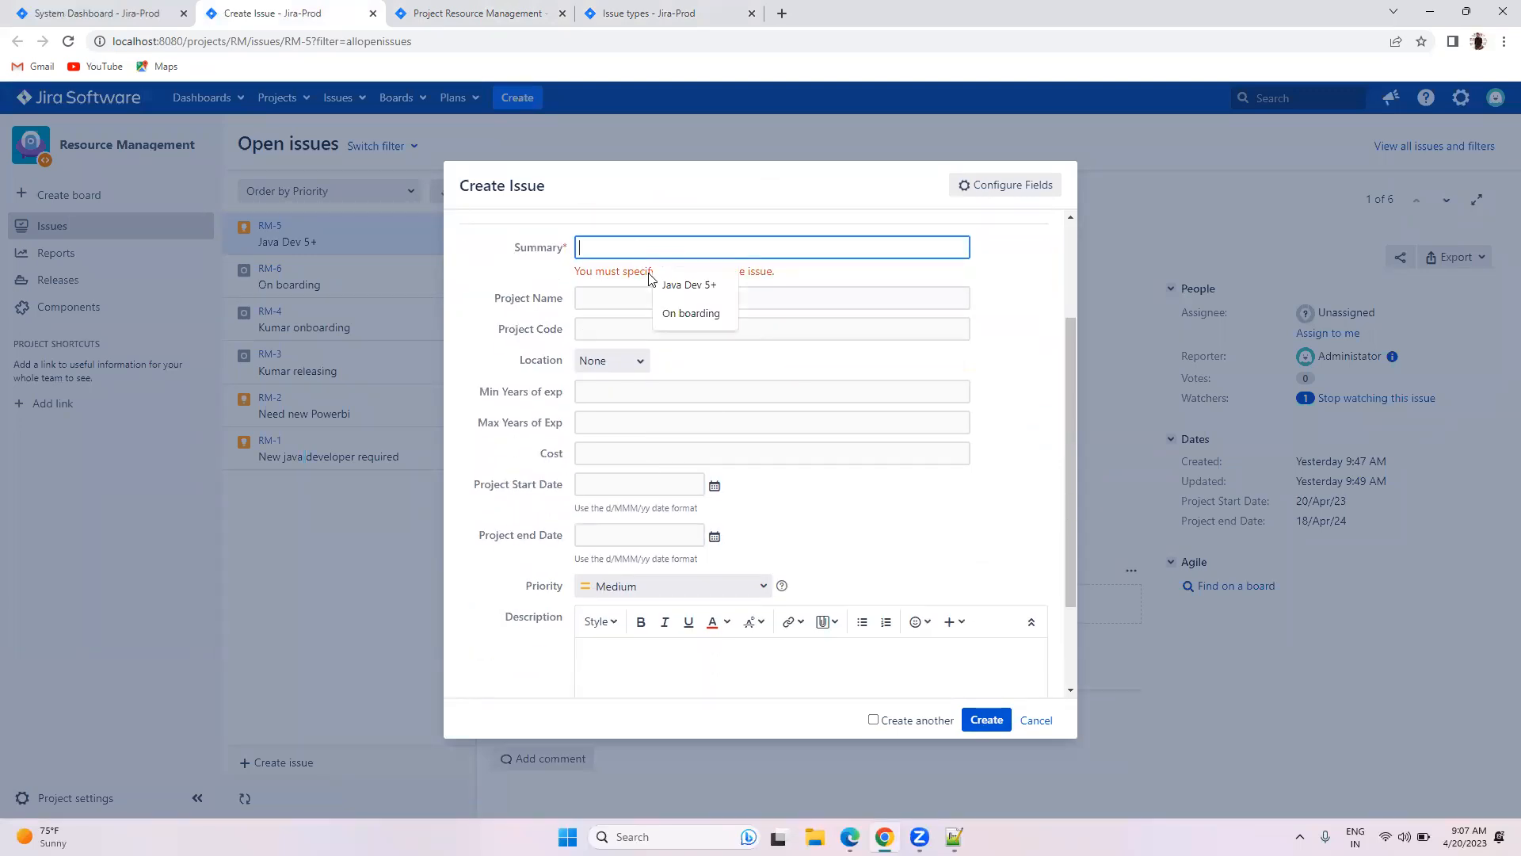
{"action": "left_click", "coordinate": [688, 285]}
{"action": "key", "text": "BackSpace"}
{"action": "key", "text": "BackSpace"}
{"action": "left_click", "coordinate": [997, 444]}
{"action": "left_click_drag", "start_coordinate": [454, 307], "coordinate": [919, 559]}
{"action": "left_click", "coordinate": [919, 548]}
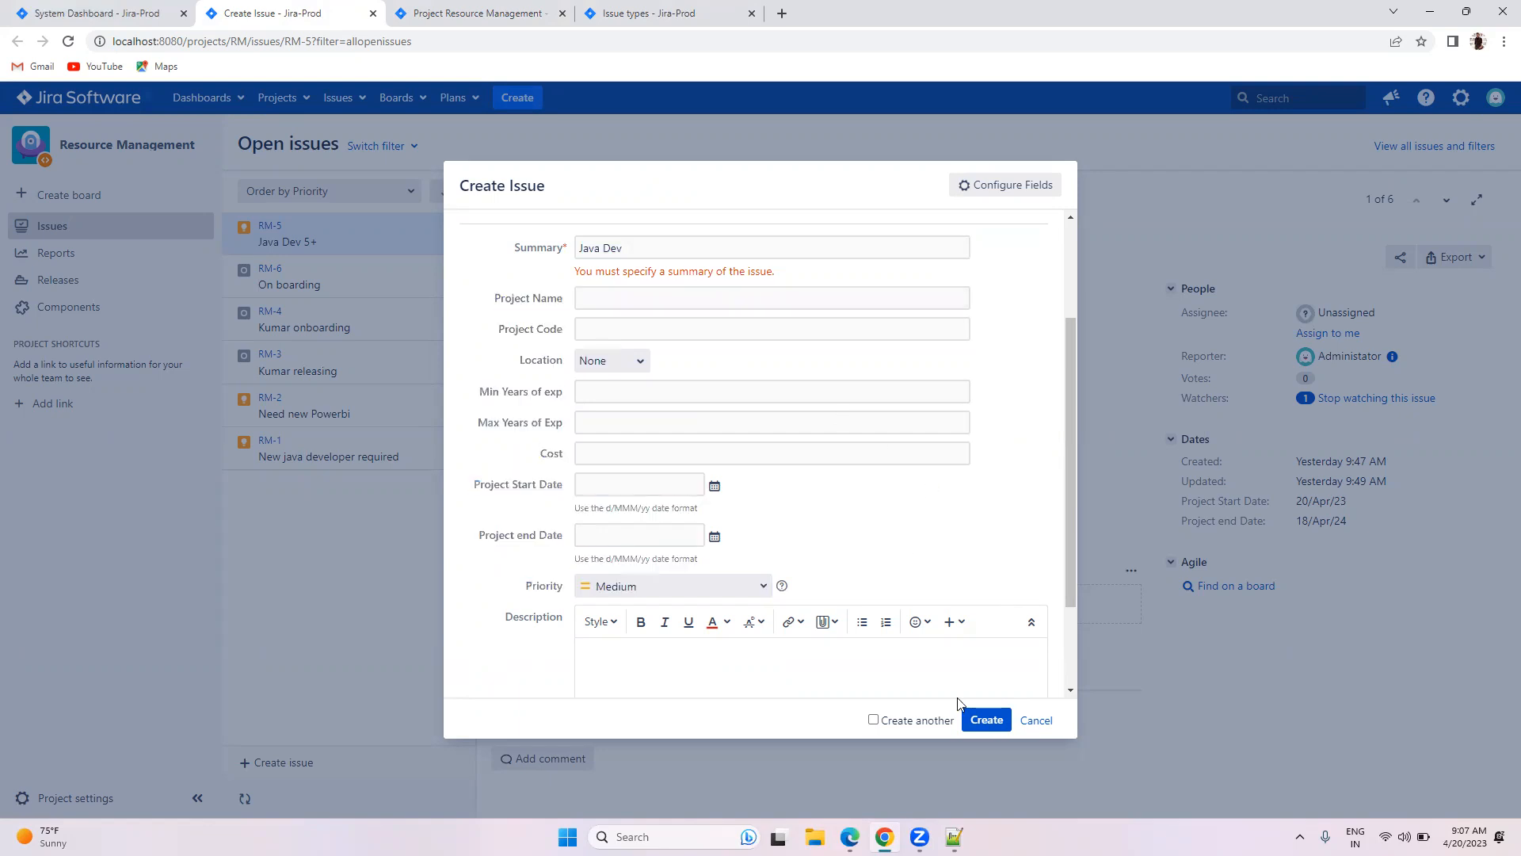
{"action": "left_click", "coordinate": [980, 723]}
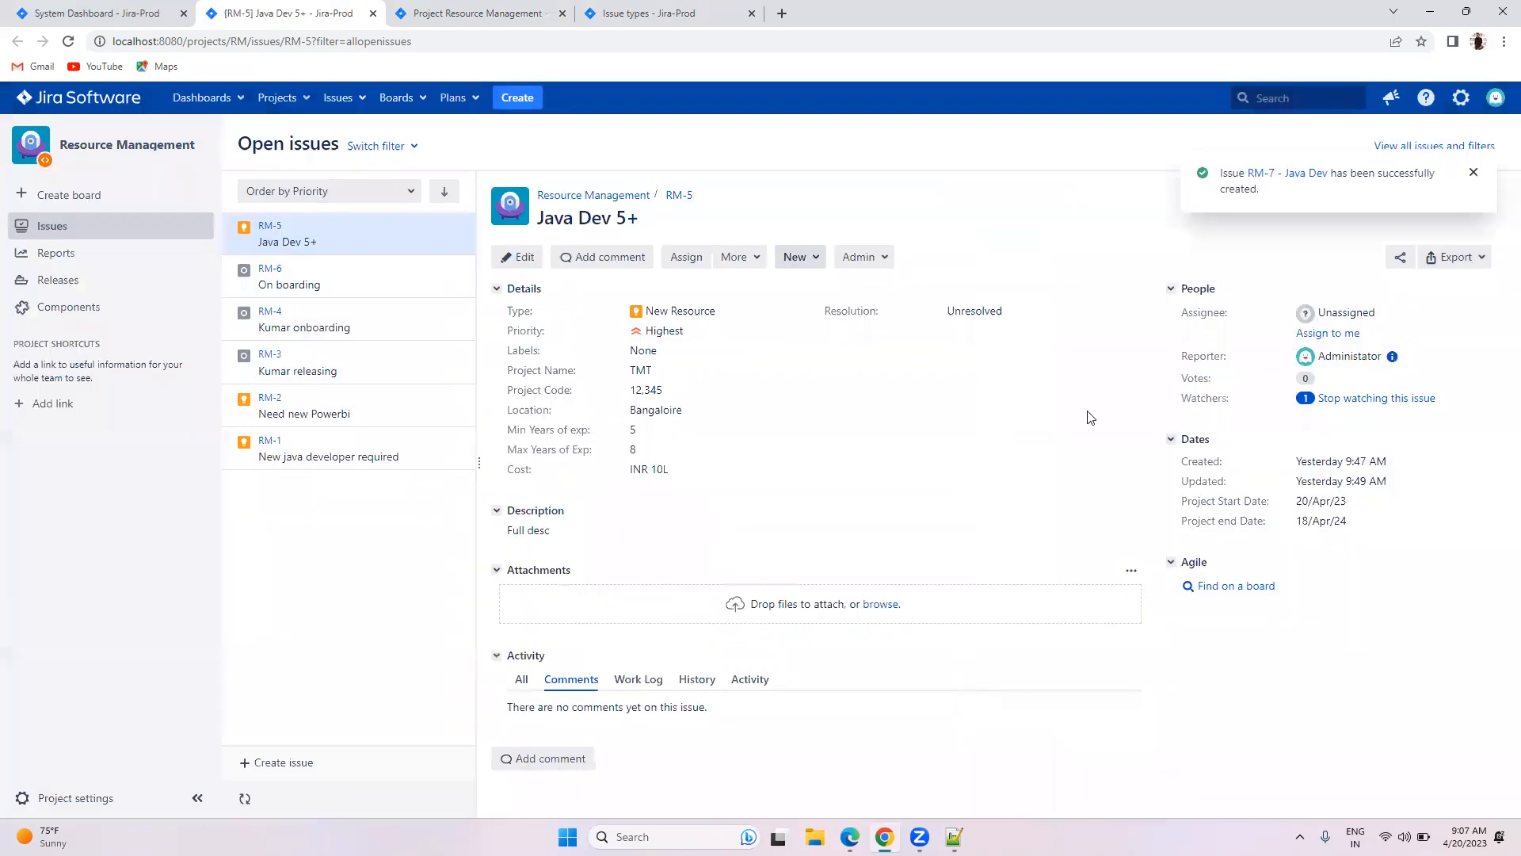
{"action": "left_click", "coordinate": [1309, 172]}
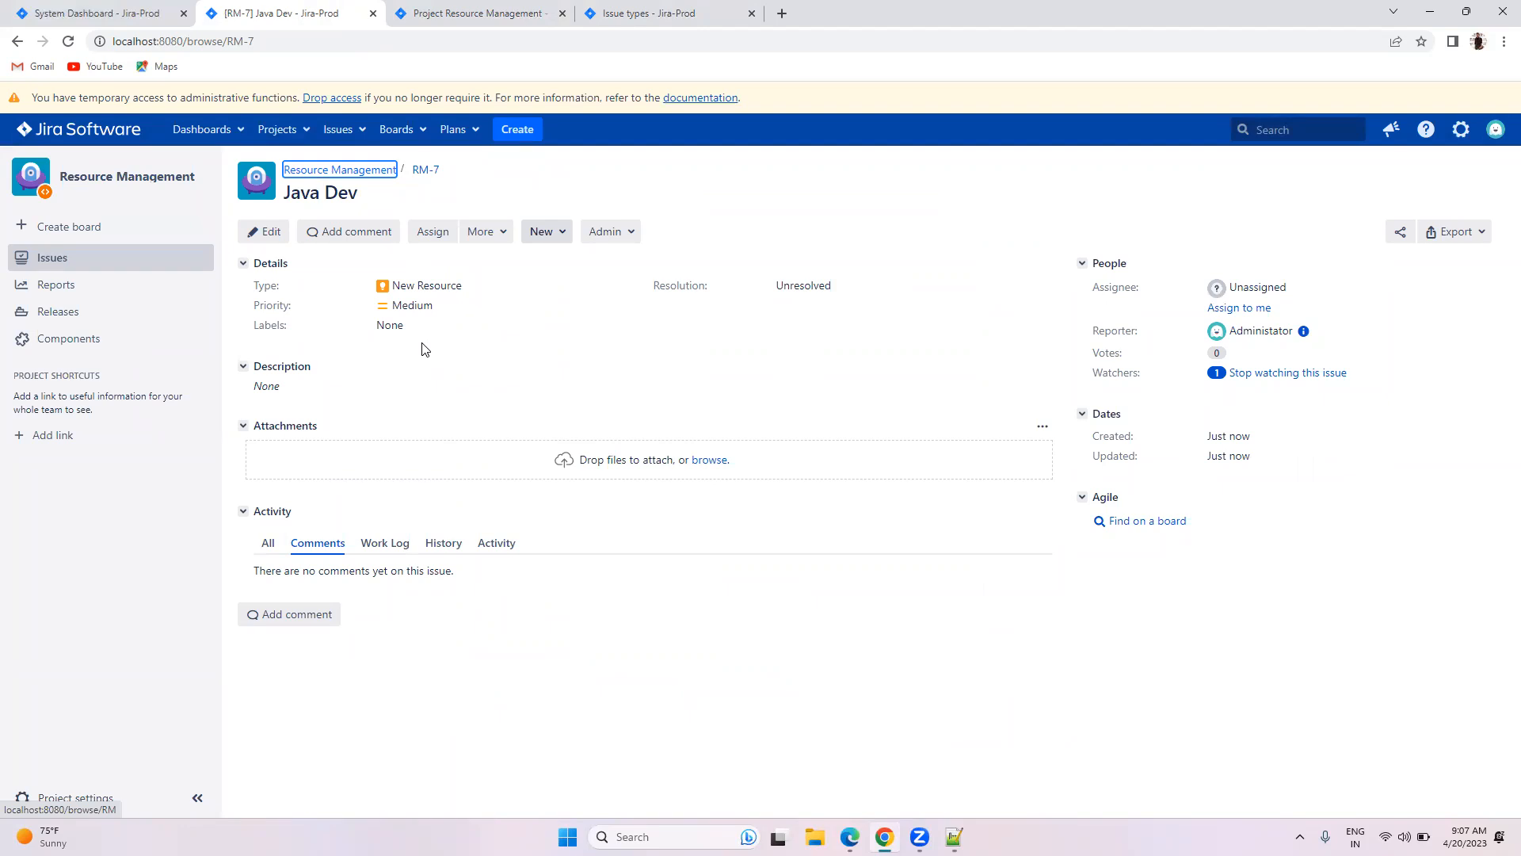
{"action": "left_click", "coordinate": [515, 129]}
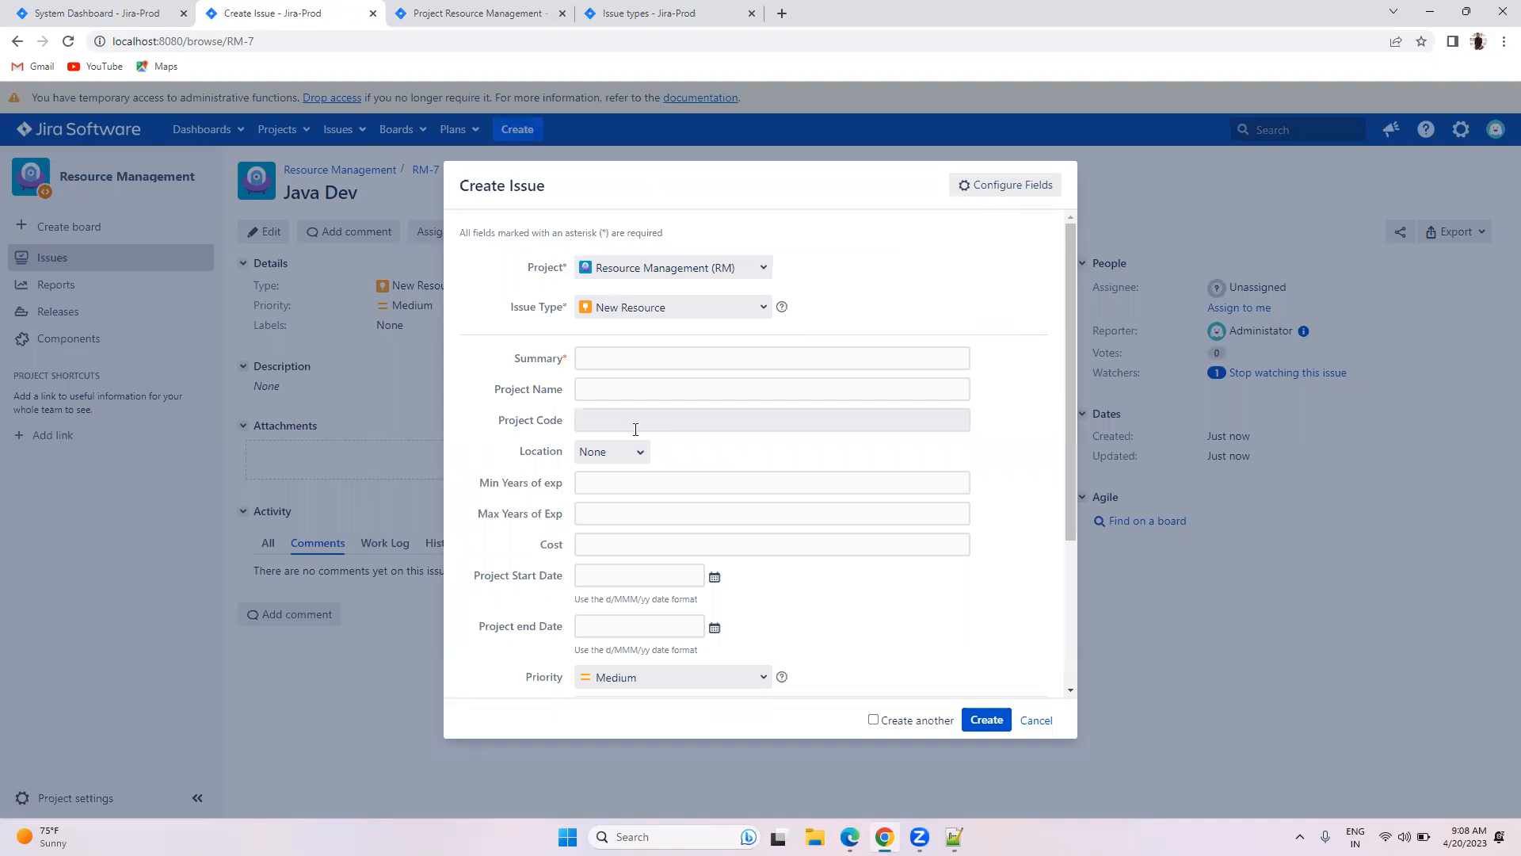
Step: Switch to the Resource Management project settings summary tab, leaving the Create Issue form open
{"action": "left_click", "coordinate": [526, 12]}
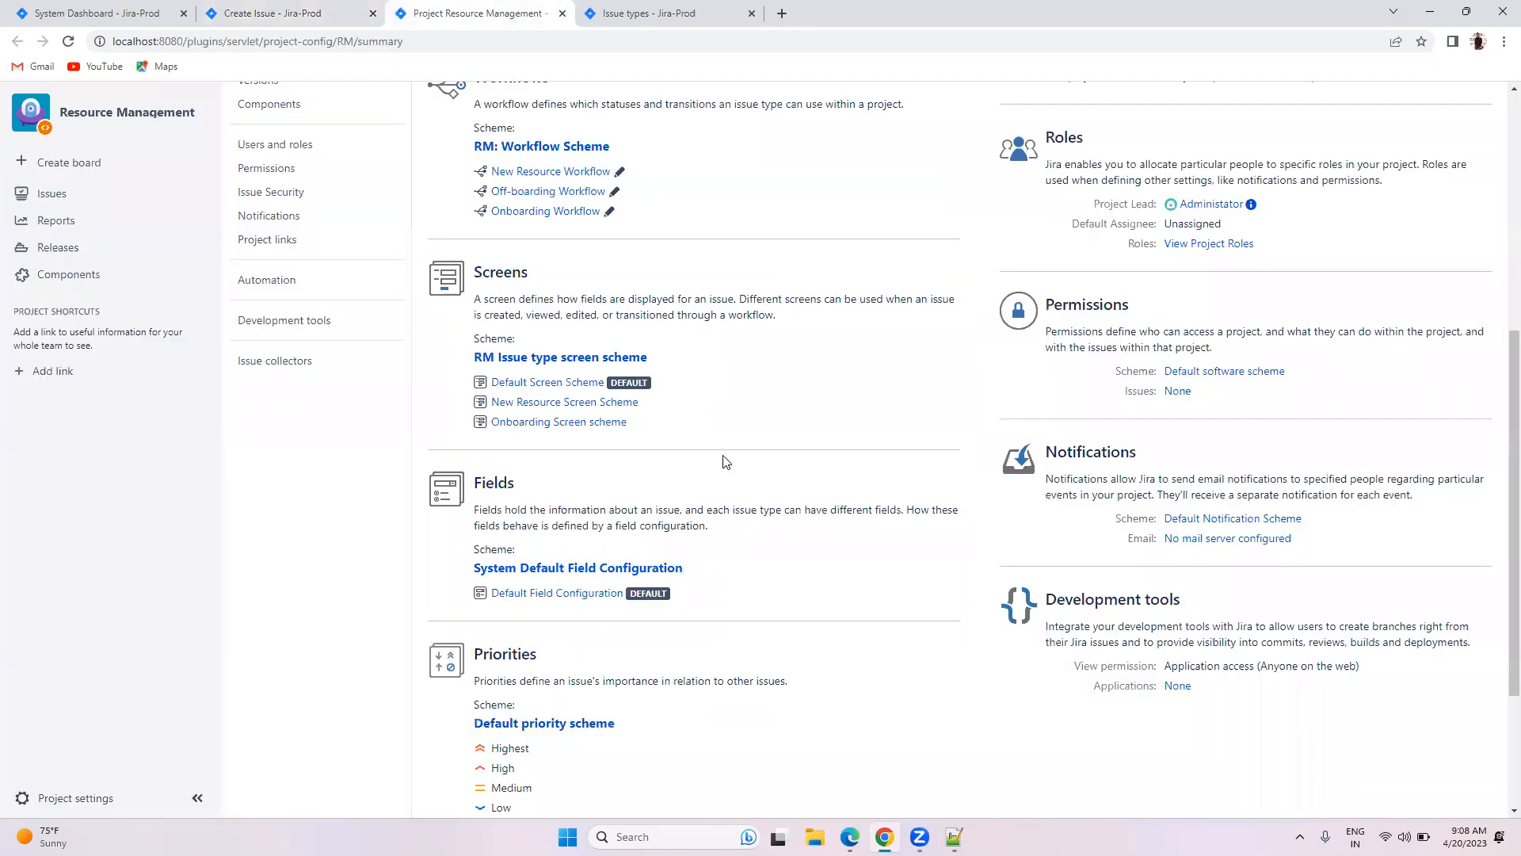
Step: Inspect System Default Field Configuration's field table and the three issue types using it
{"action": "left_click", "coordinate": [532, 571]}
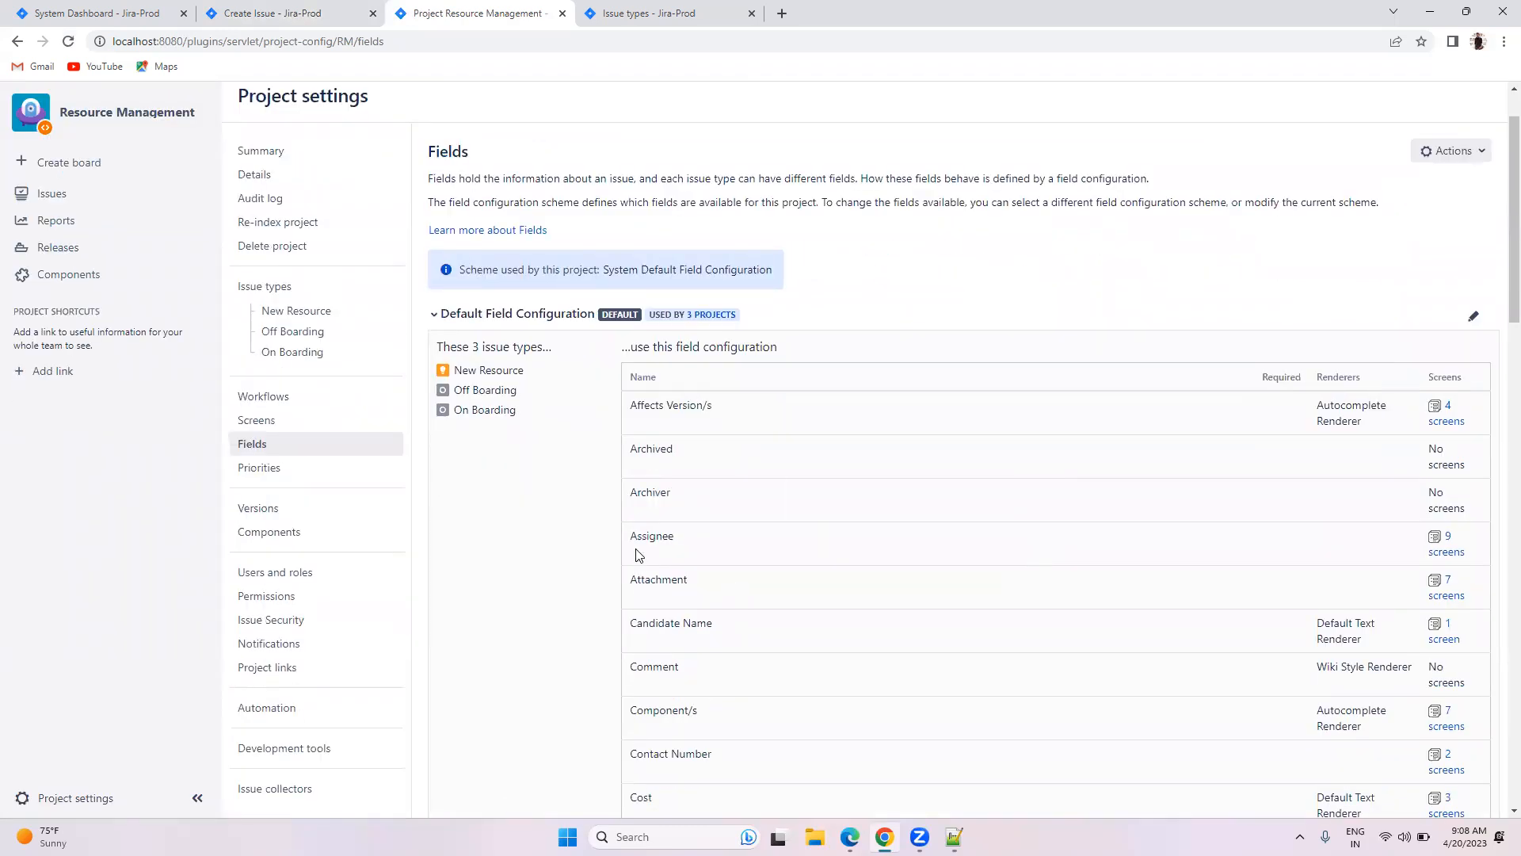
{"action": "left_click_drag", "start_coordinate": [517, 410], "coordinate": [452, 369]}
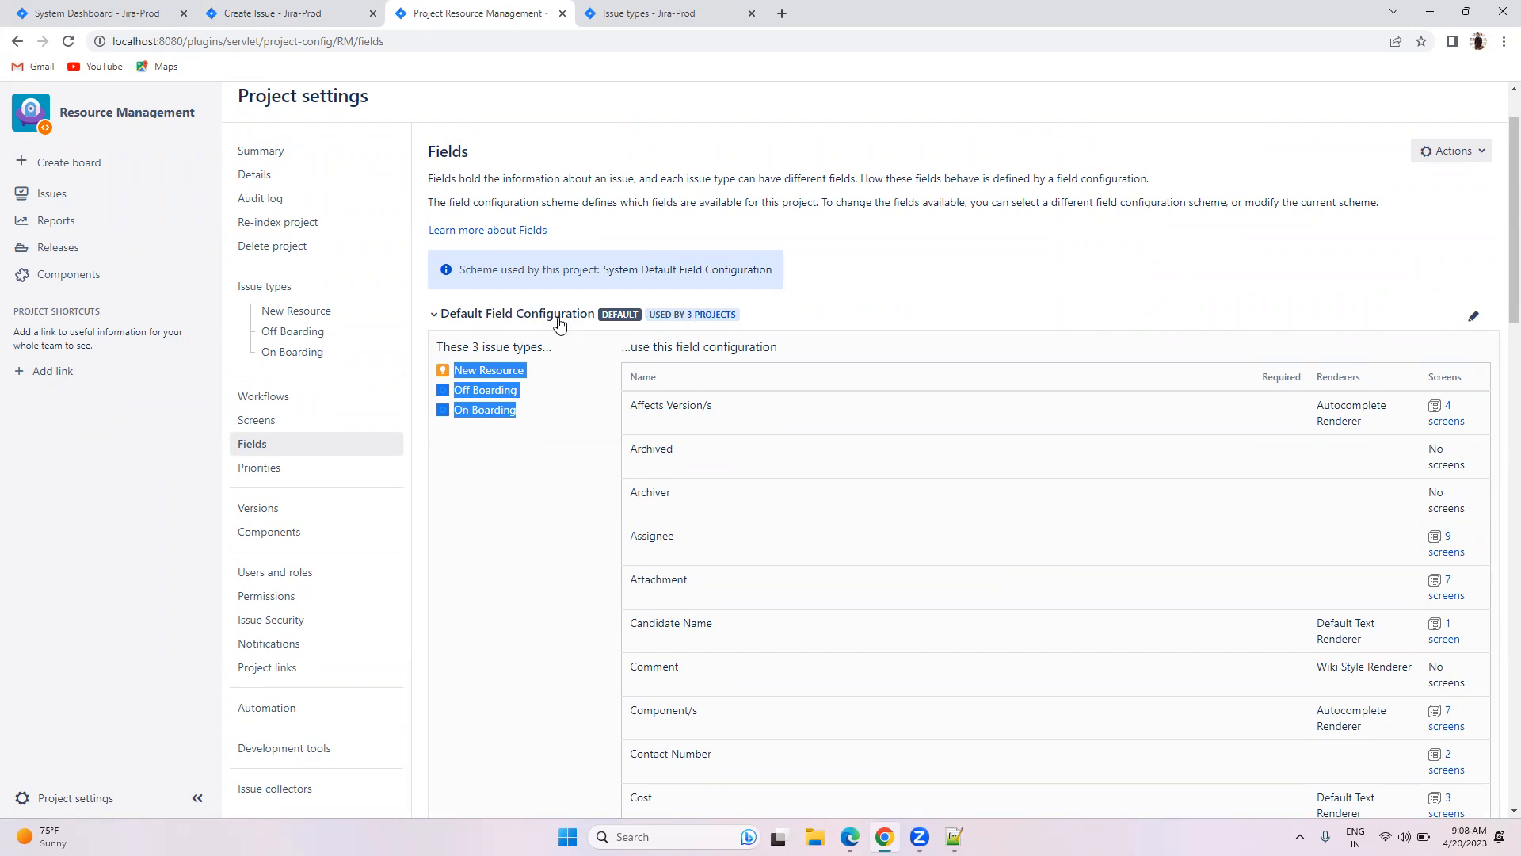
{"action": "mouse_move", "coordinate": [696, 315]}
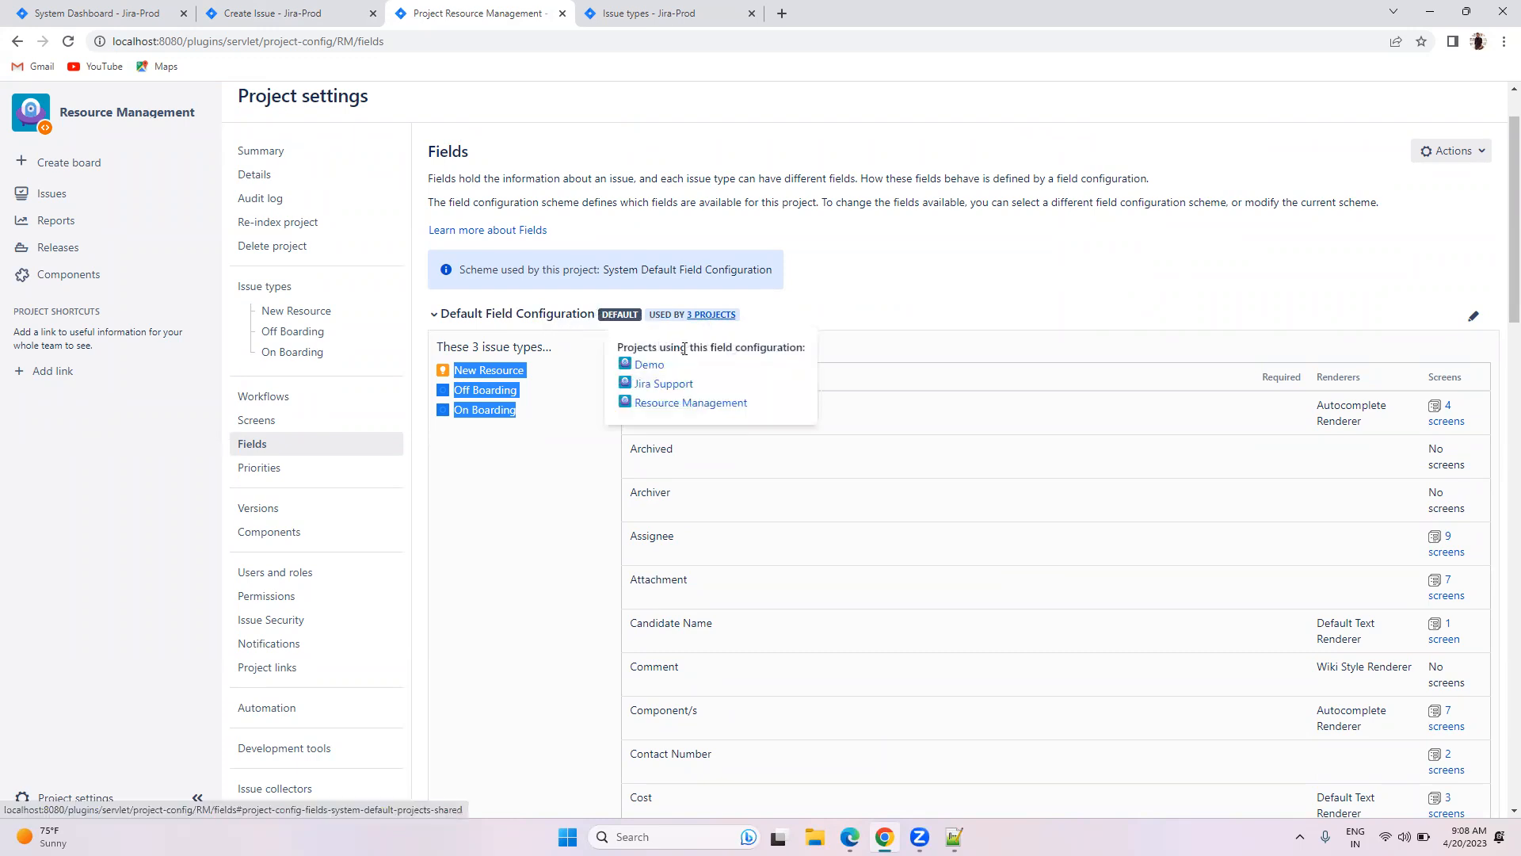
{"action": "left_click", "coordinate": [507, 536]}
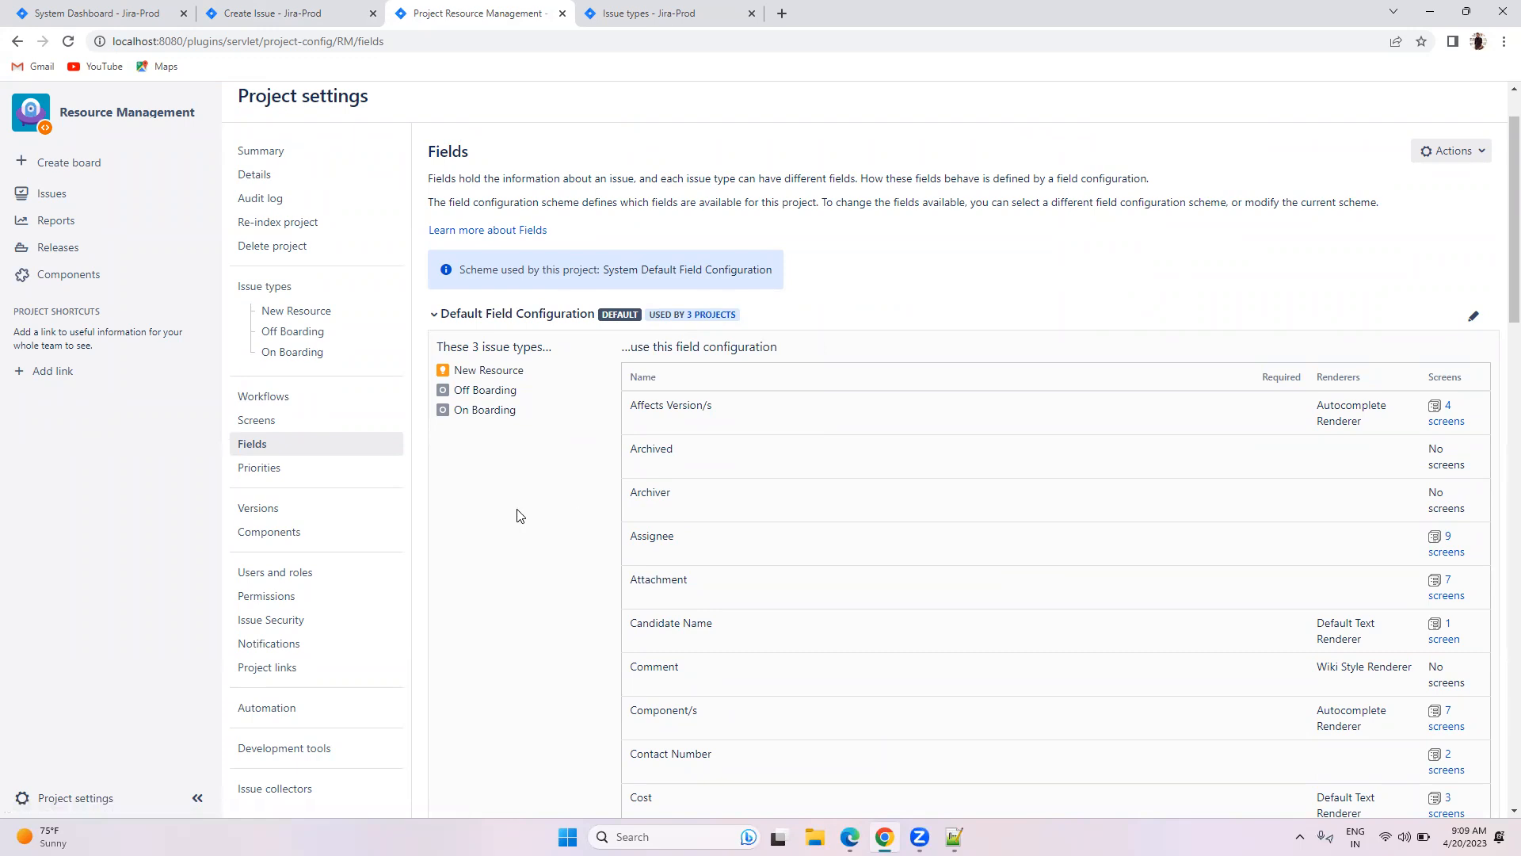
{"action": "scroll", "coordinate": [518, 515], "scroll_direction": "down", "scroll_amount": 1}
{"action": "scroll", "coordinate": [518, 515], "scroll_direction": "down", "scroll_amount": 15}
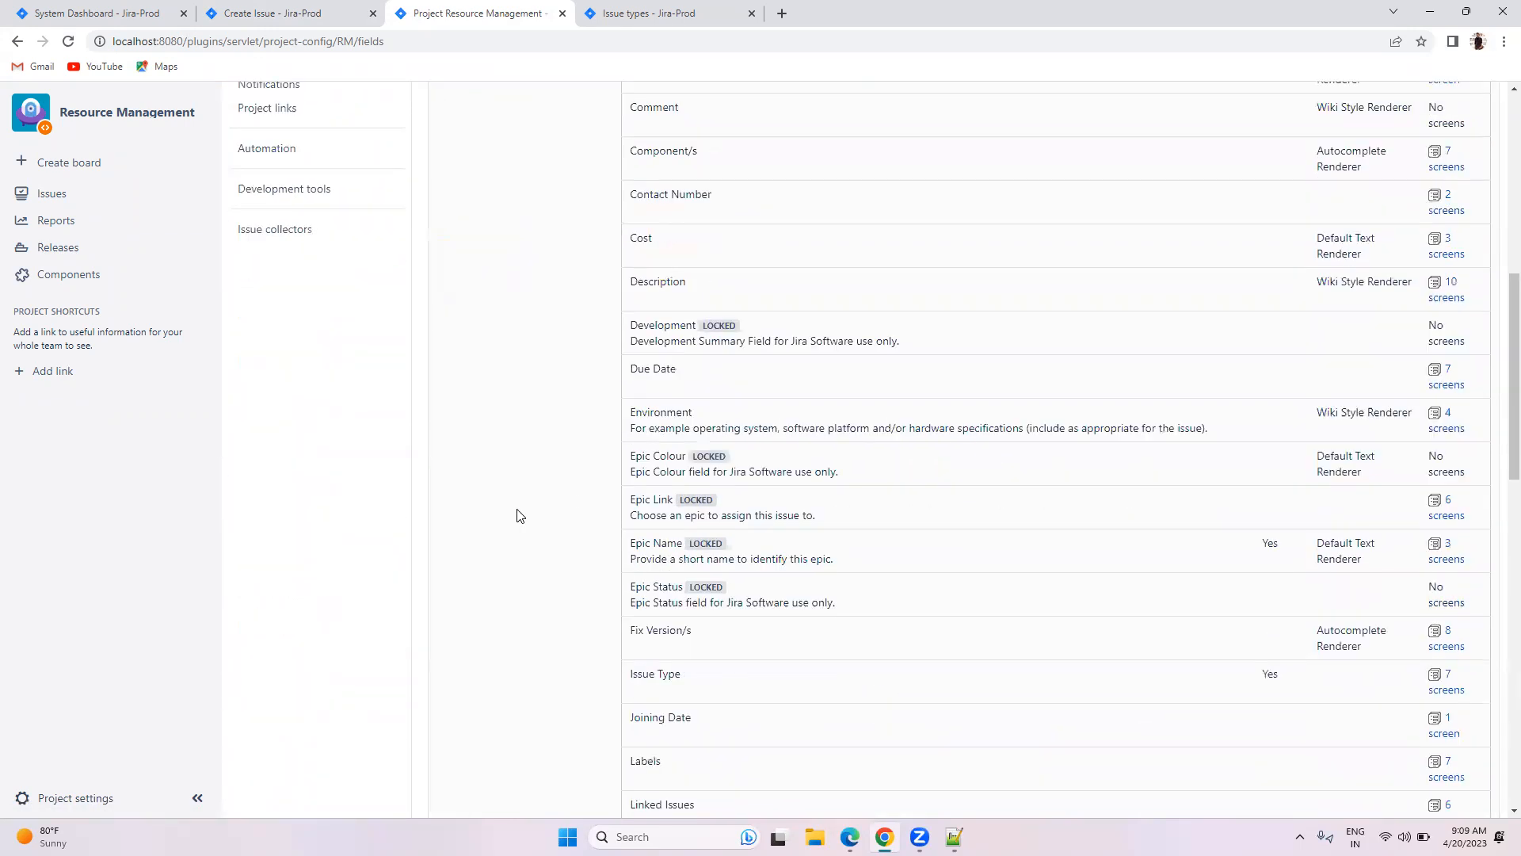
{"action": "scroll", "coordinate": [518, 516], "scroll_direction": "down", "scroll_amount": 4}
{"action": "scroll", "coordinate": [518, 516], "scroll_direction": "up", "scroll_amount": 20}
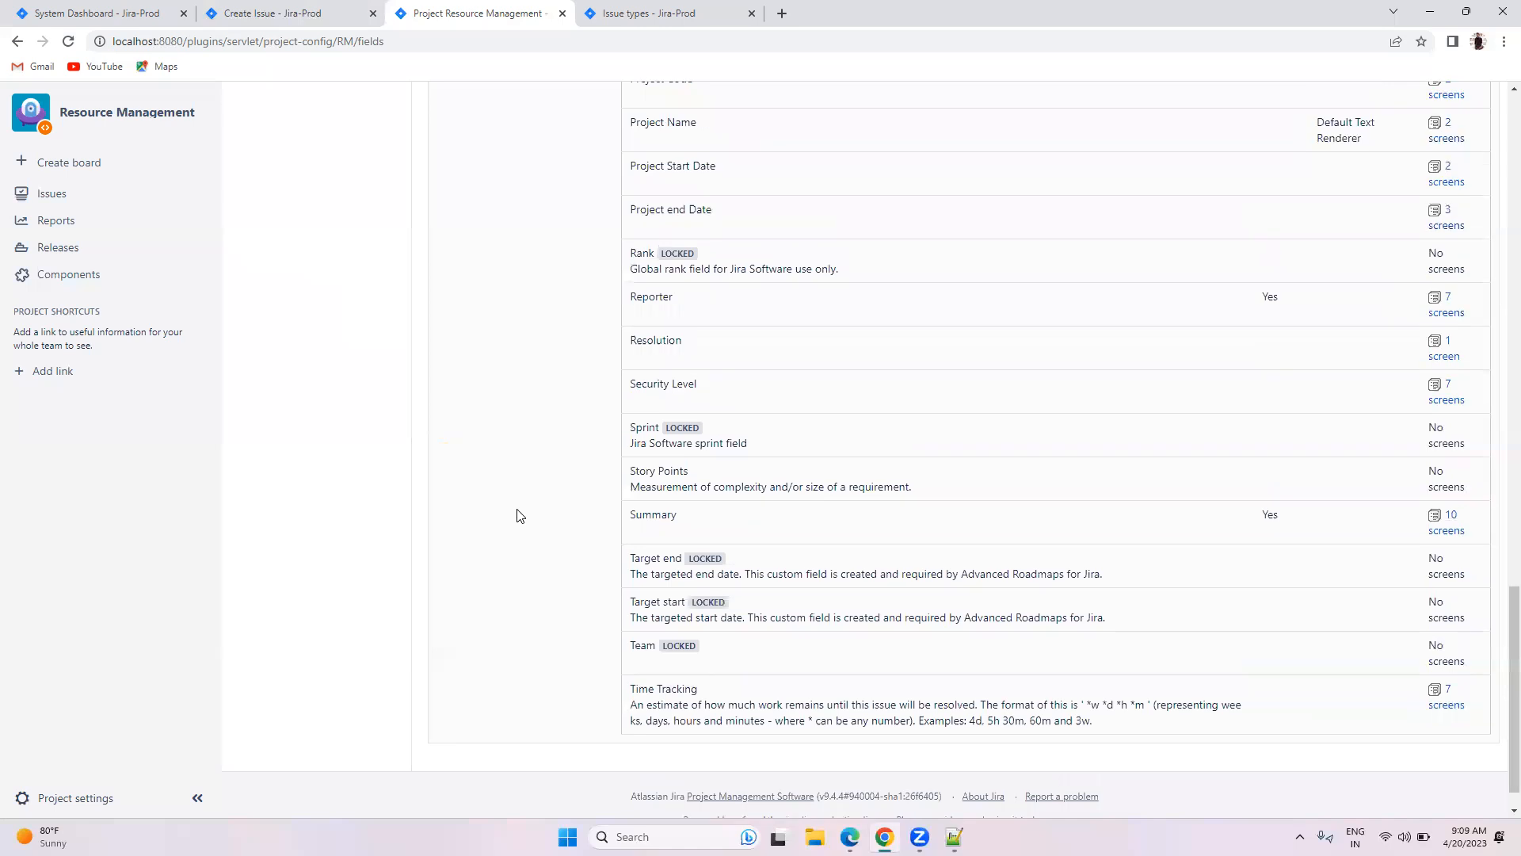
{"action": "scroll", "coordinate": [519, 511], "scroll_direction": "up", "scroll_amount": 5}
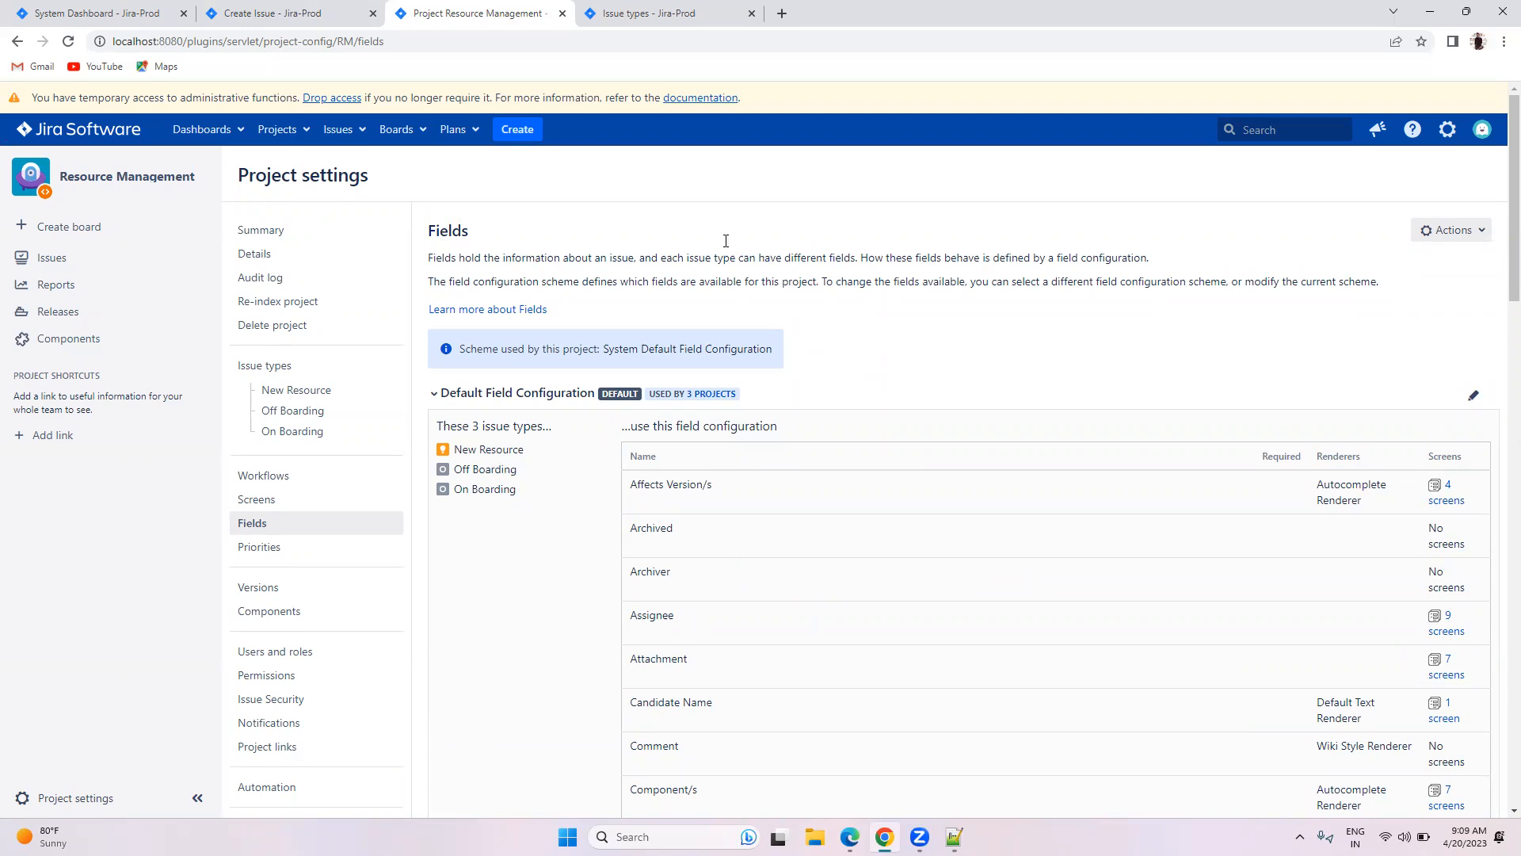
{"action": "left_click", "coordinate": [646, 16]}
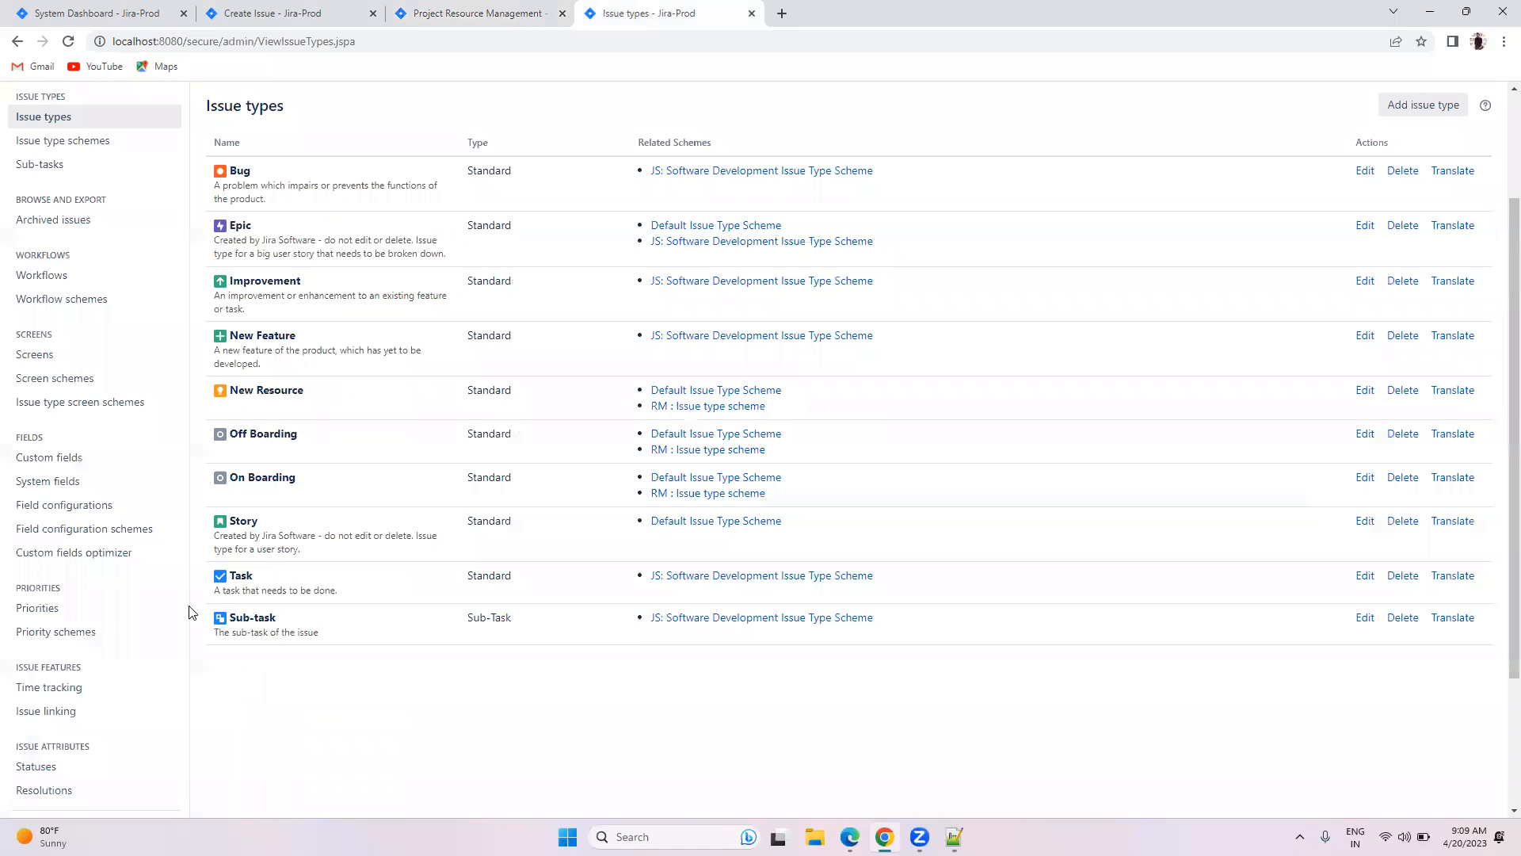
{"action": "left_click", "coordinate": [59, 507]}
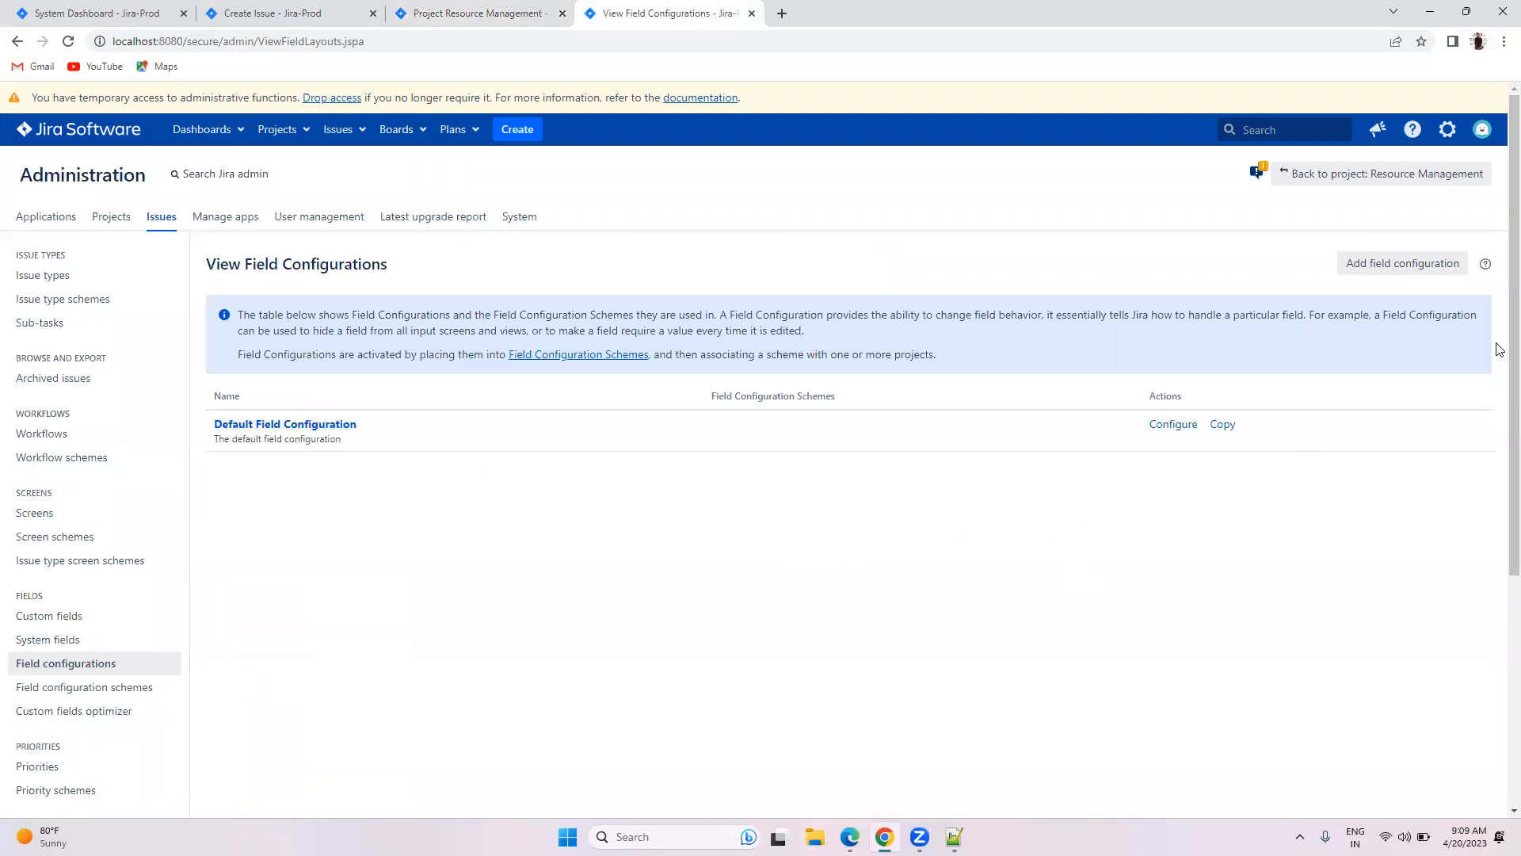
{"action": "left_click", "coordinate": [1396, 264]}
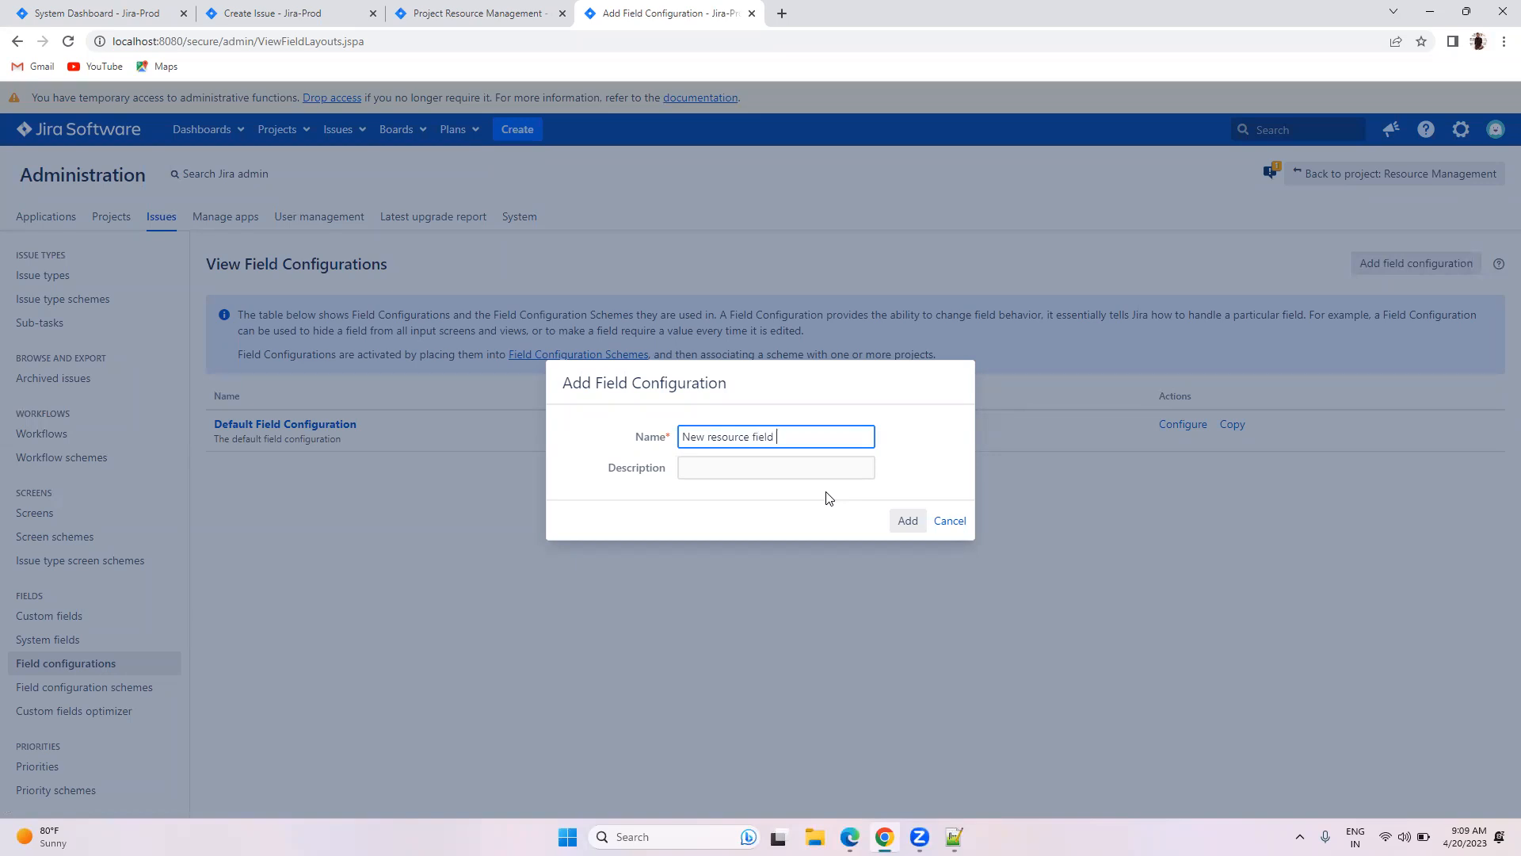
{"action": "type", "text": "New resource field Config"}
{"action": "left_click", "coordinate": [905, 522]}
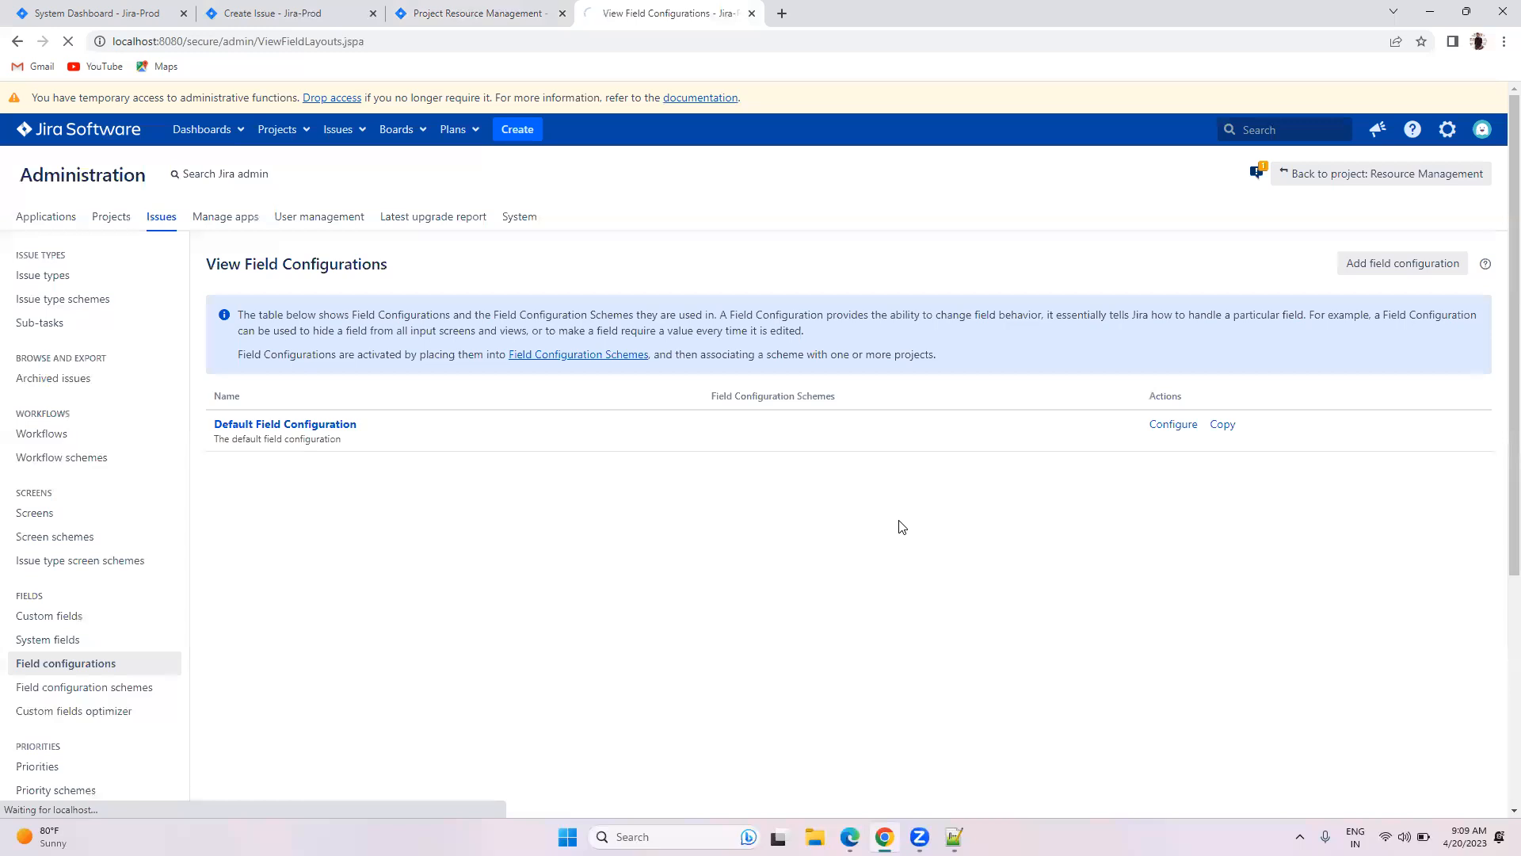
{"action": "scroll", "coordinate": [885, 529], "scroll_direction": "down", "scroll_amount": 2}
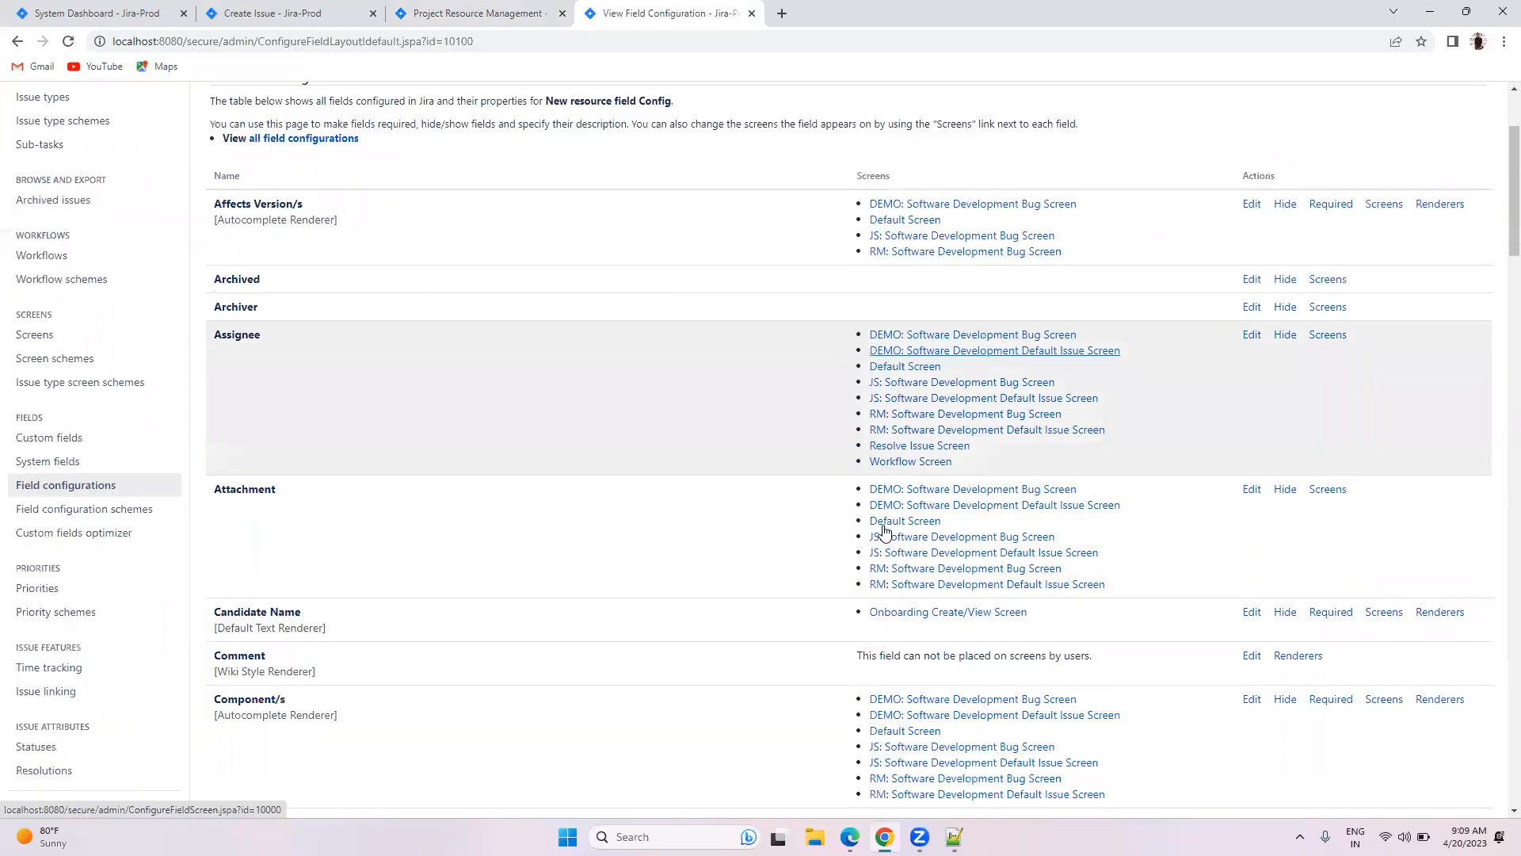
{"action": "scroll", "coordinate": [885, 529], "scroll_direction": "down", "scroll_amount": 20}
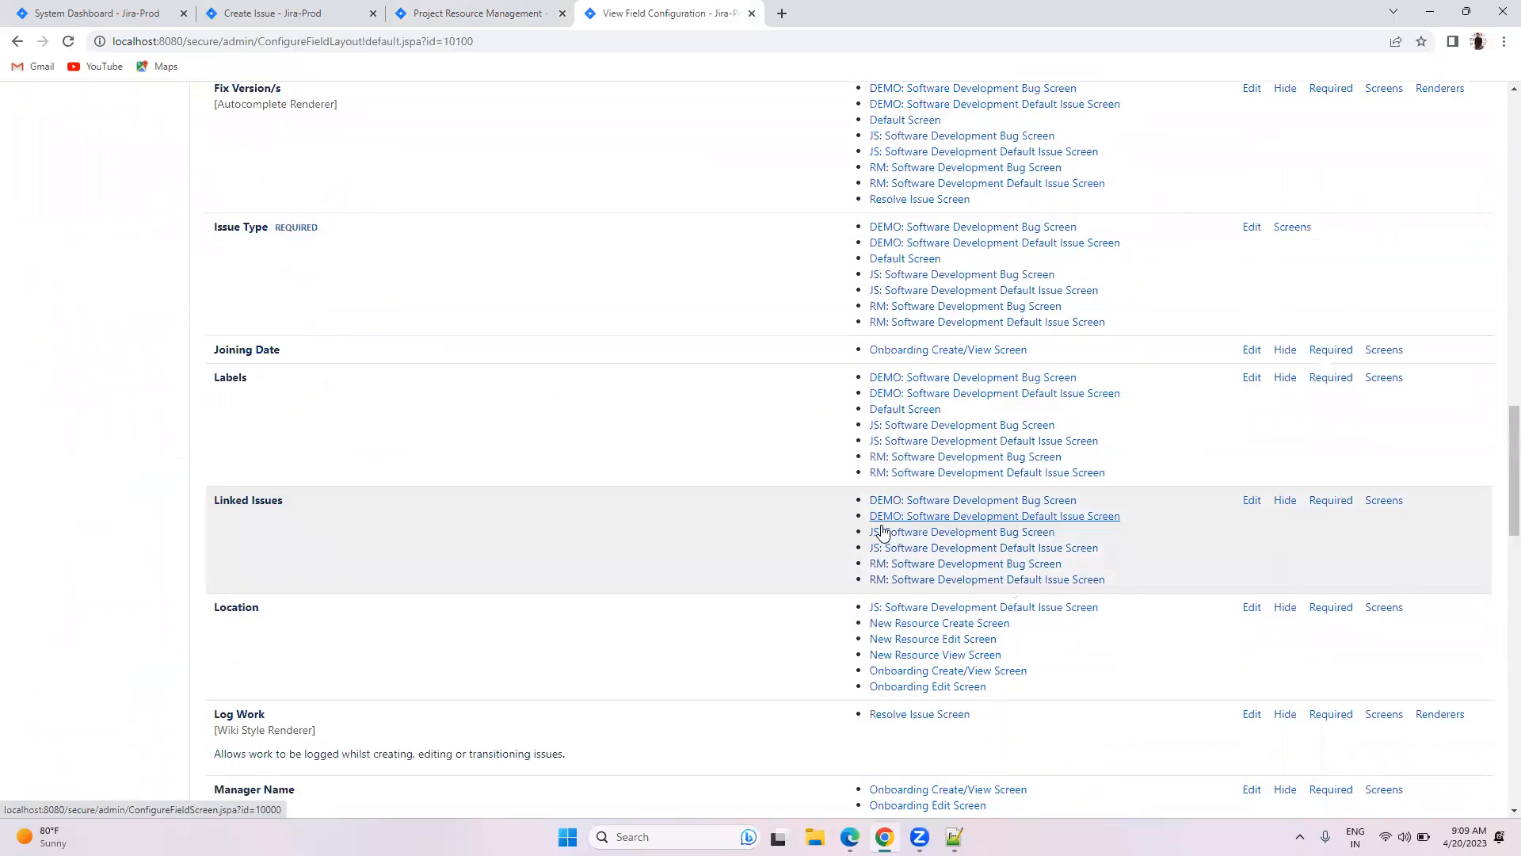
{"action": "scroll", "coordinate": [884, 531], "scroll_direction": "down", "scroll_amount": 20}
{"action": "scroll", "coordinate": [881, 515], "scroll_direction": "up", "scroll_amount": 20}
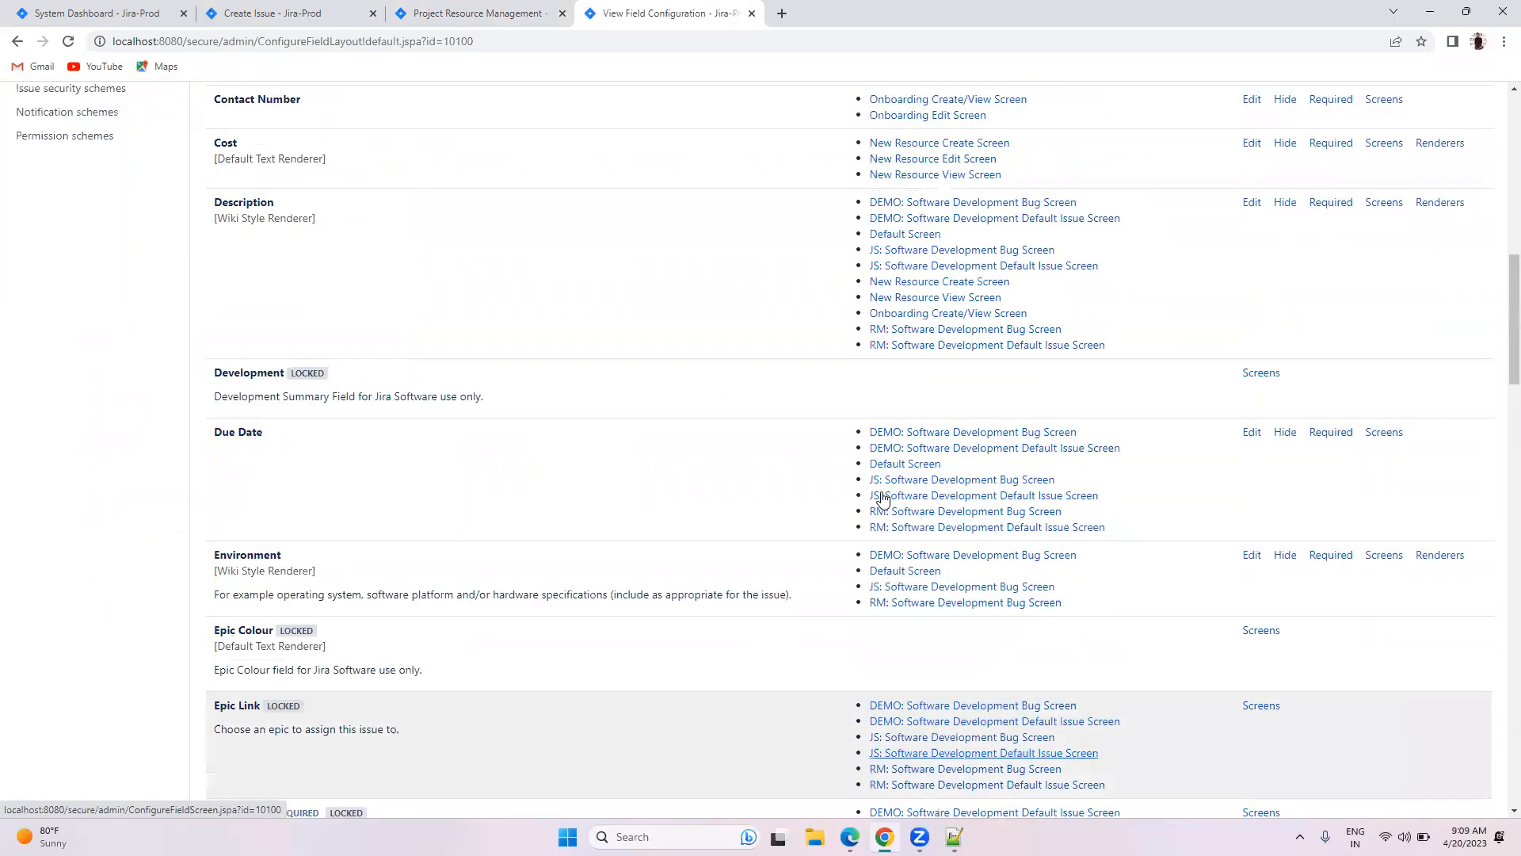
{"action": "scroll", "coordinate": [884, 499], "scroll_direction": "up", "scroll_amount": 10}
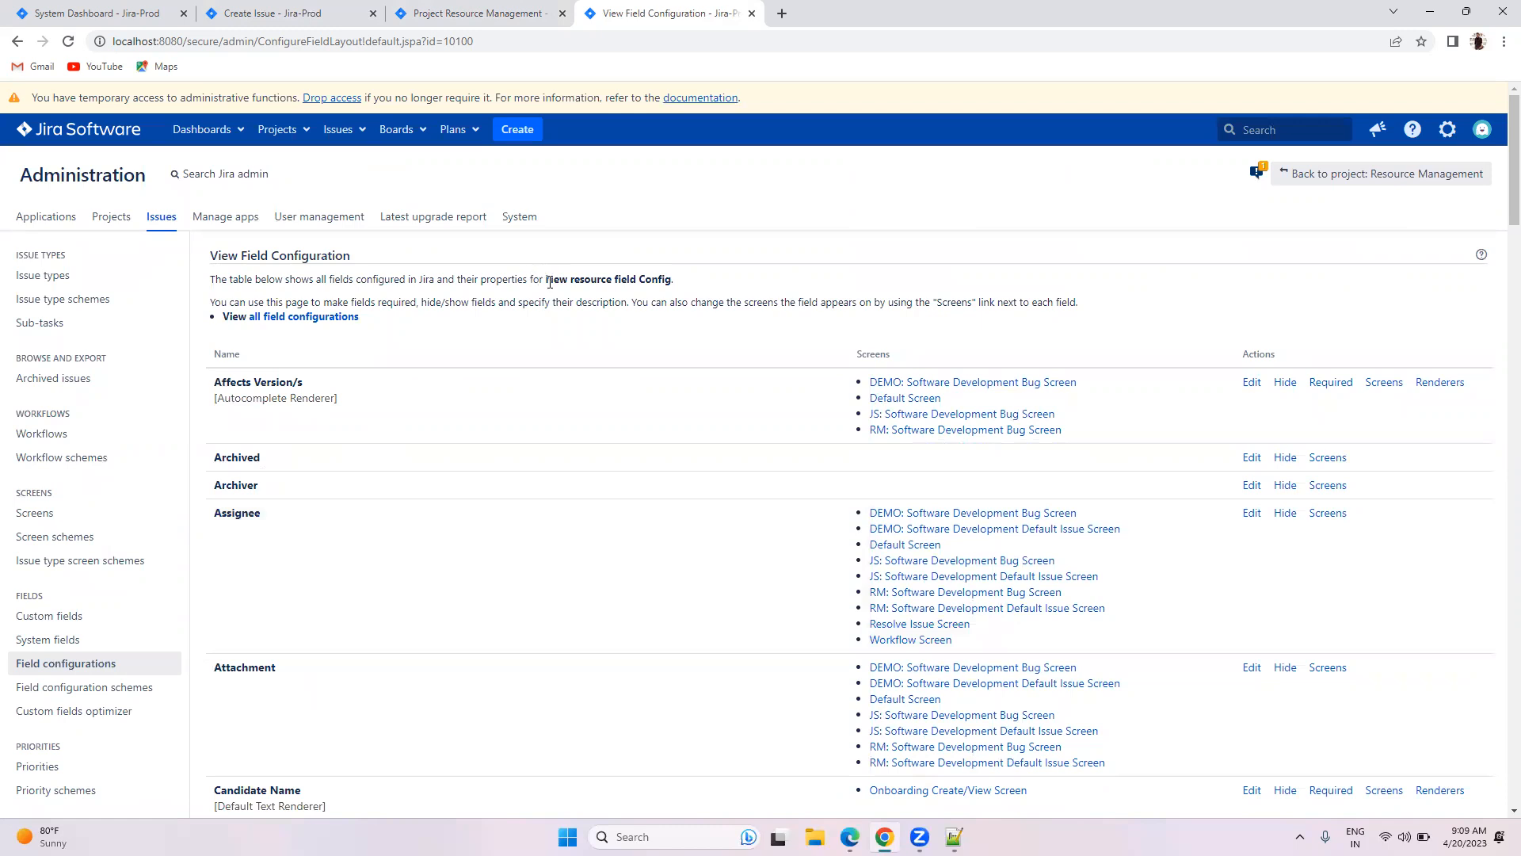
{"action": "left_click_drag", "start_coordinate": [545, 279], "coordinate": [696, 285]}
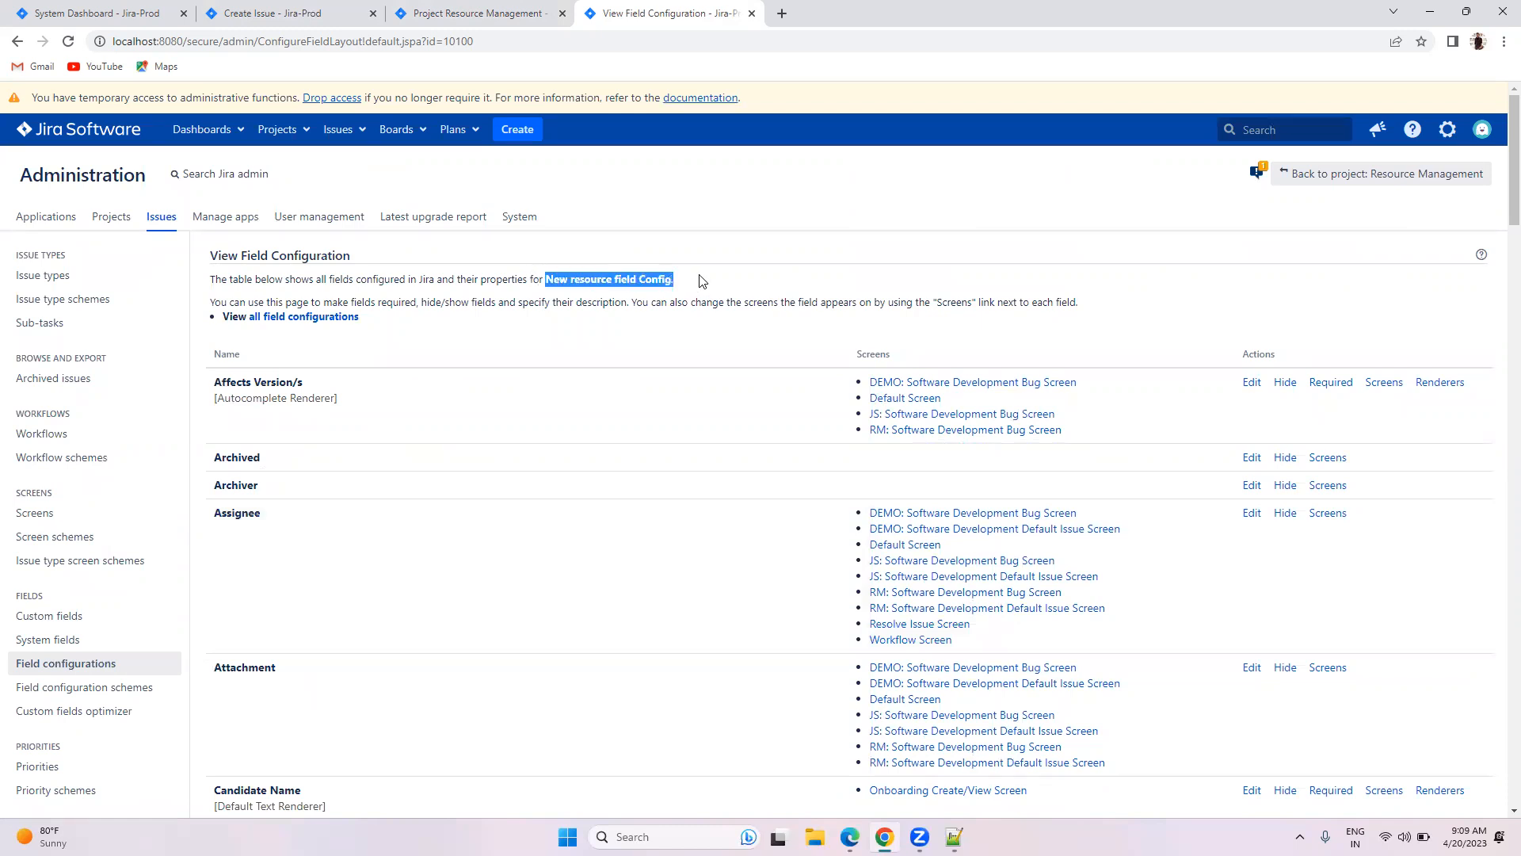
{"action": "left_click", "coordinate": [699, 280]}
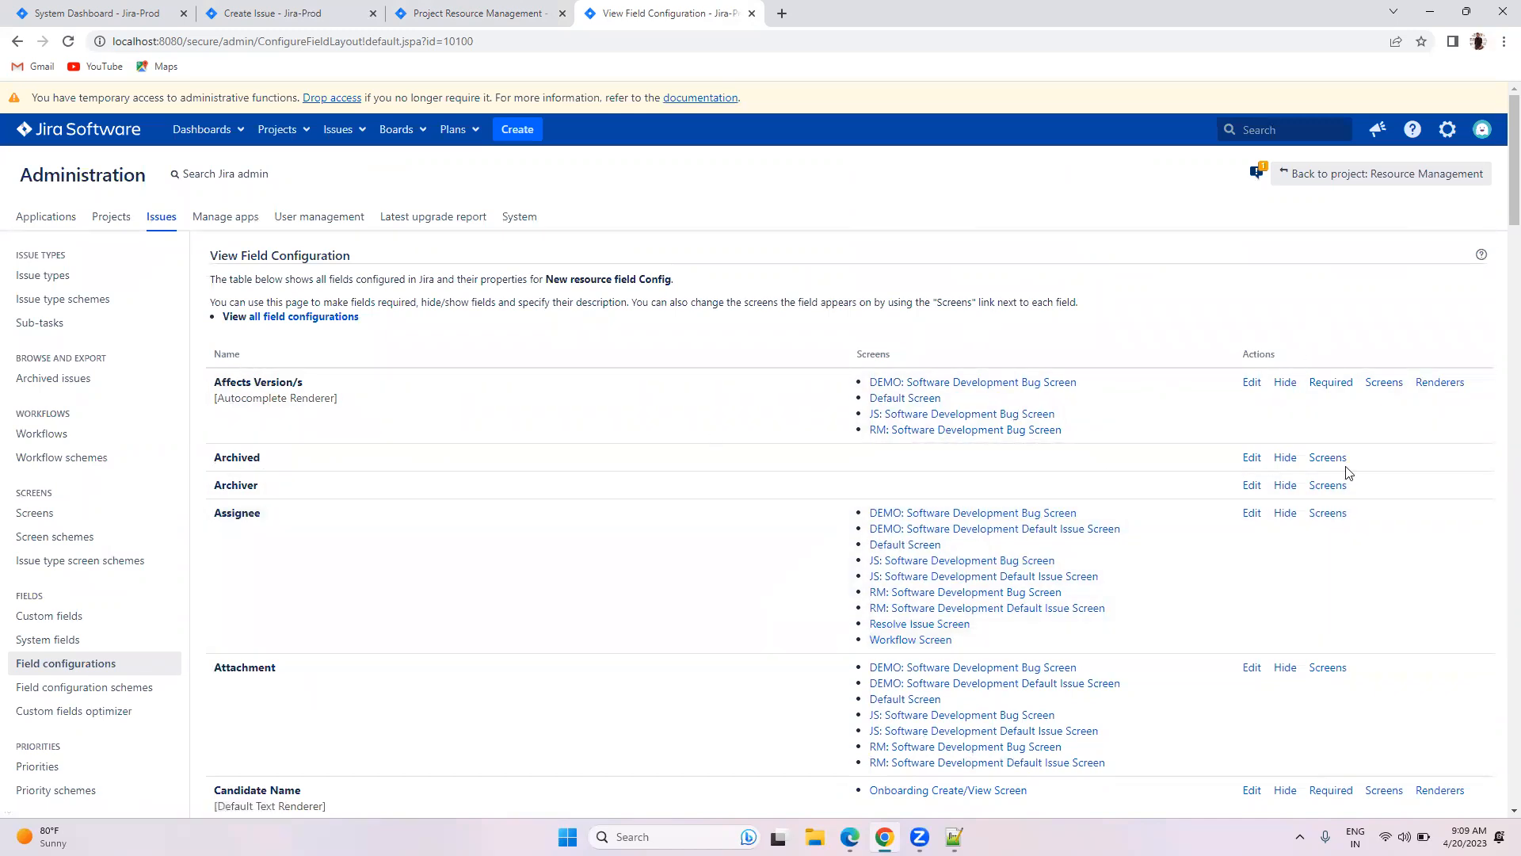
Step: Add a field configuration named 'Onboarding Field Config'
{"action": "left_click", "coordinate": [69, 664]}
{"action": "scroll", "coordinate": [317, 436], "scroll_direction": "down", "scroll_amount": 2}
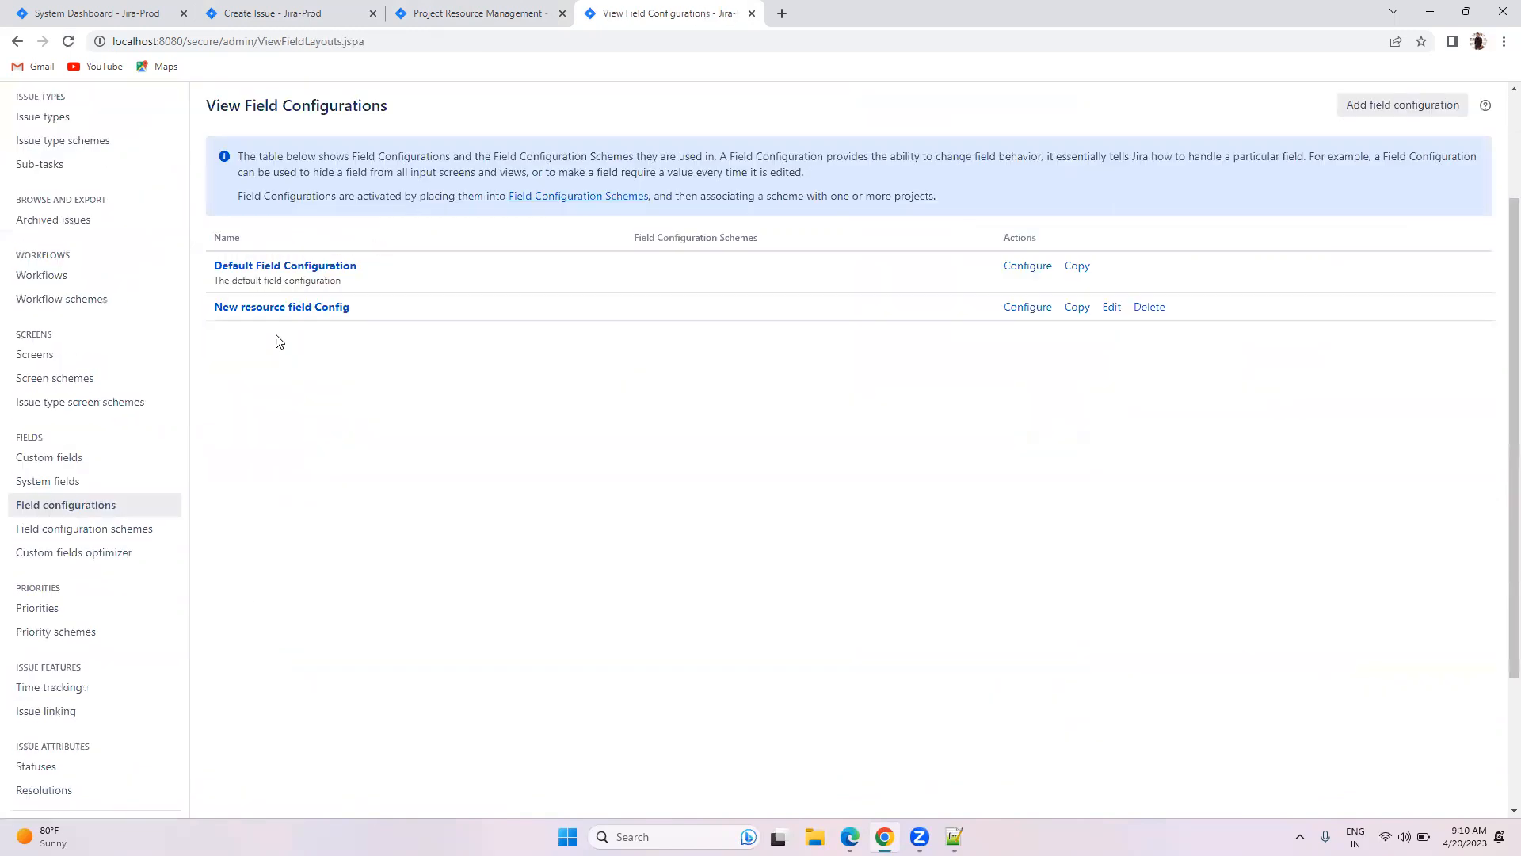
{"action": "left_click", "coordinate": [1375, 105]}
{"action": "type", "text": "O"}
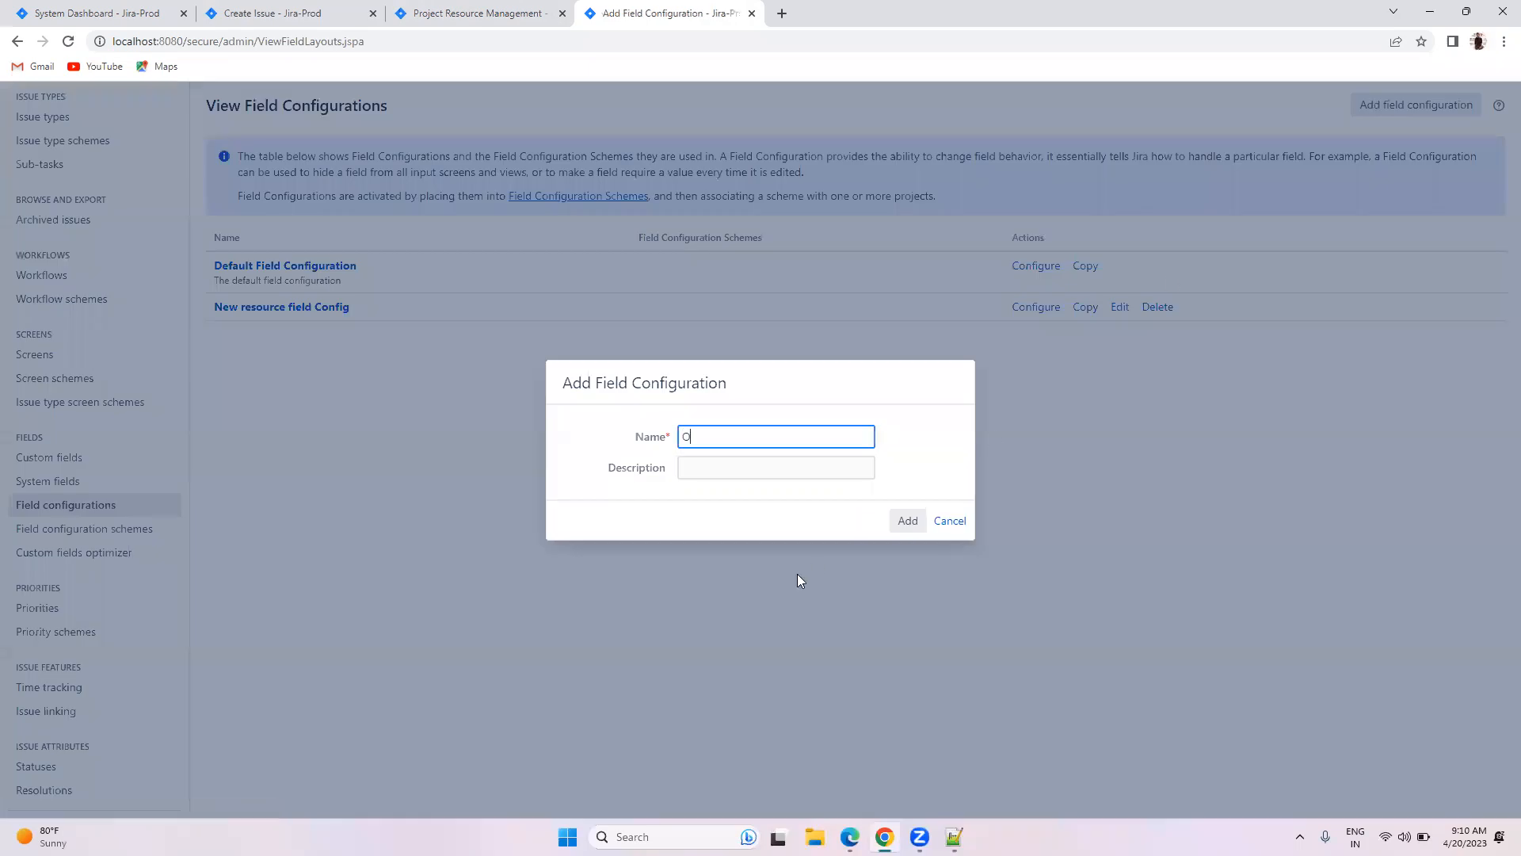
{"action": "type", "text": "nboarding Field Config"}
{"action": "left_click", "coordinate": [906, 521]}
{"action": "scroll", "coordinate": [840, 602], "scroll_direction": "down", "scroll_amount": 6}
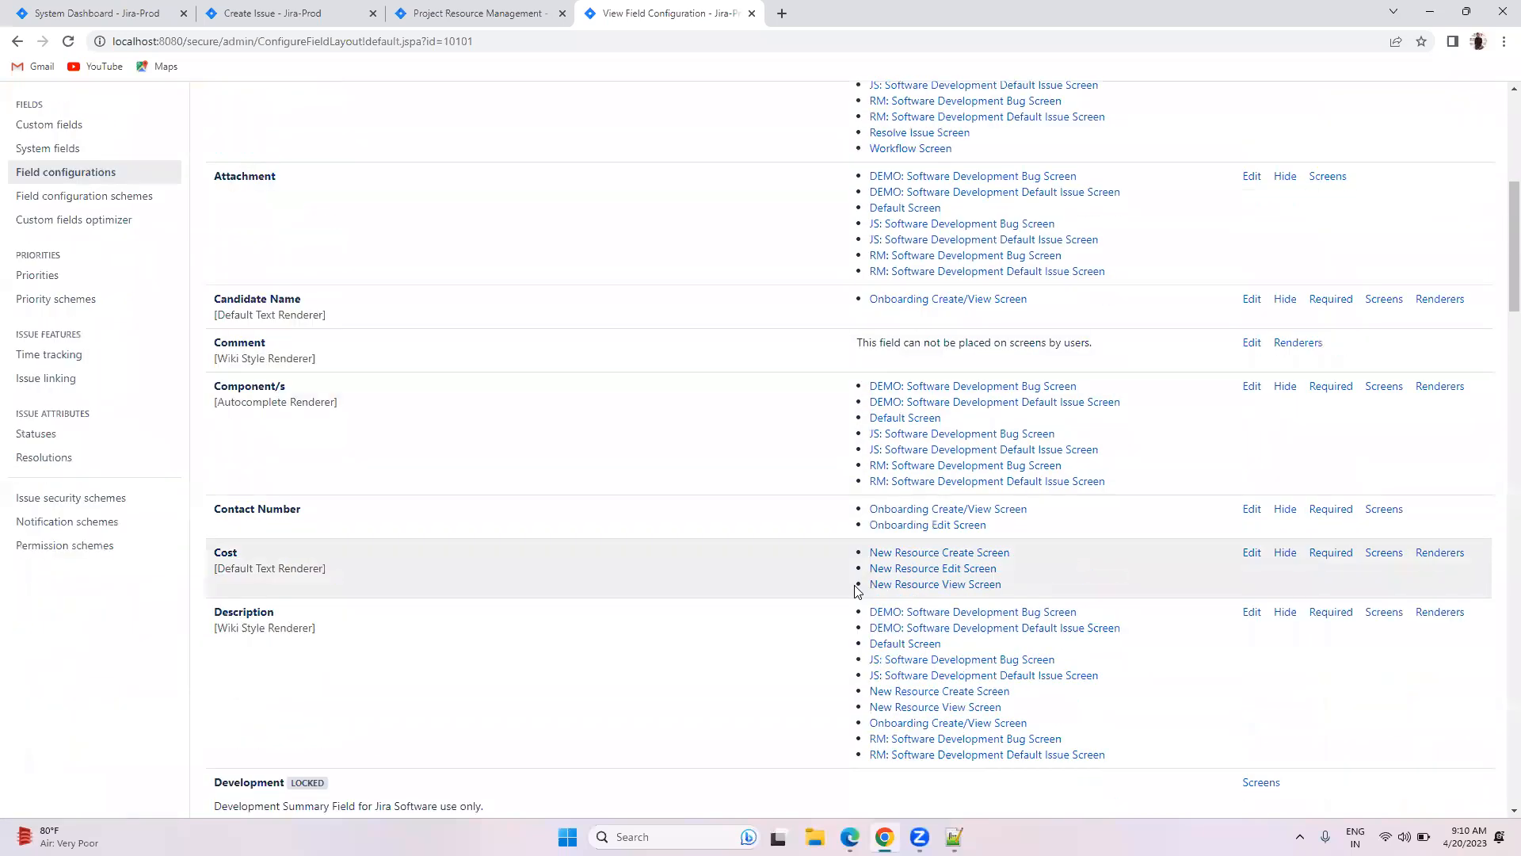
{"action": "scroll", "coordinate": [856, 590], "scroll_direction": "down", "scroll_amount": 20}
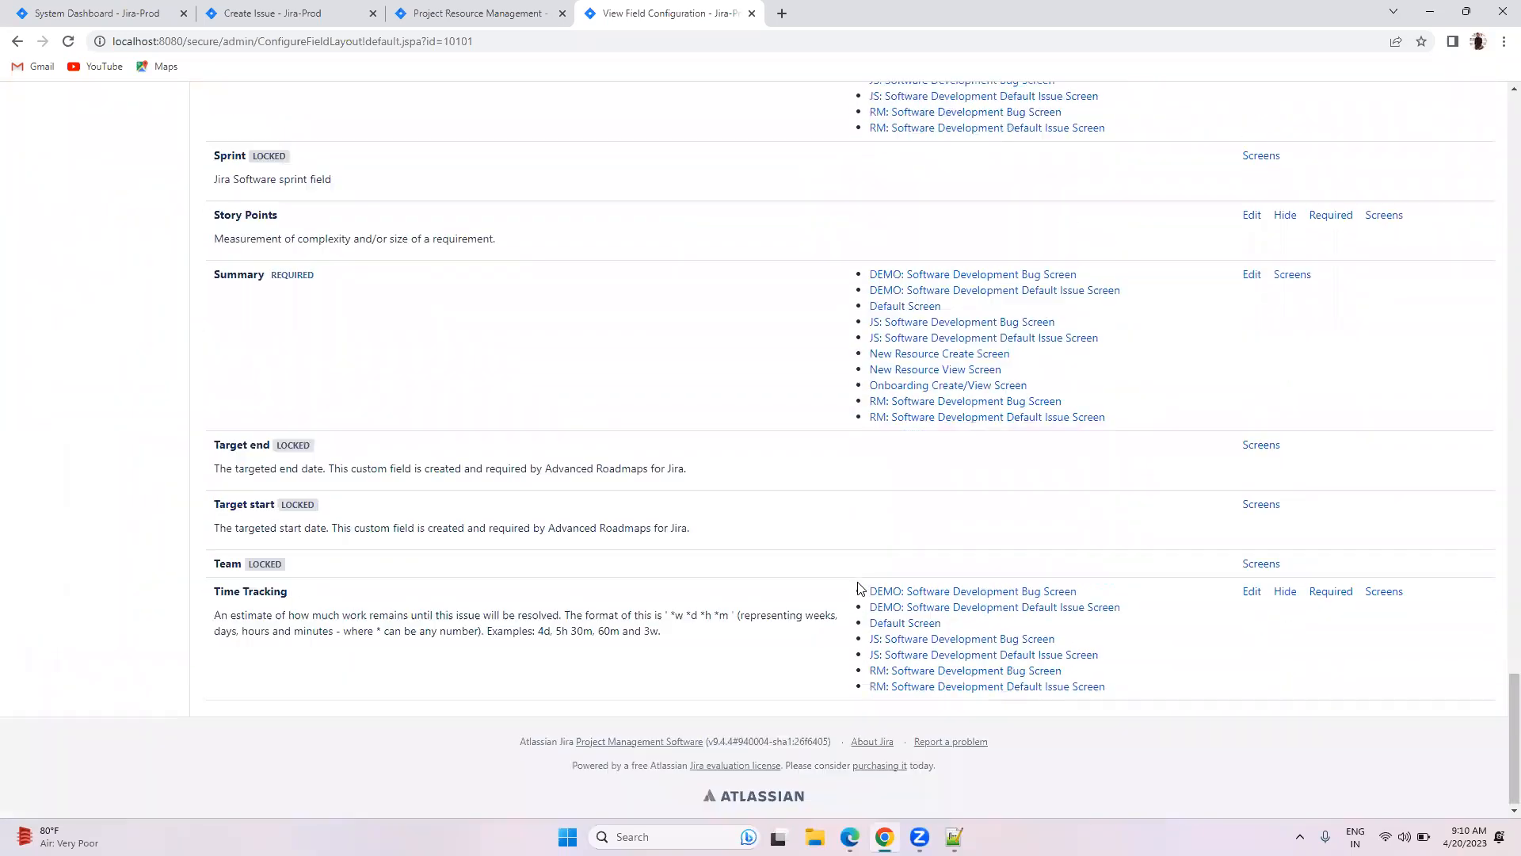
{"action": "scroll", "coordinate": [860, 583], "scroll_direction": "up", "scroll_amount": 20}
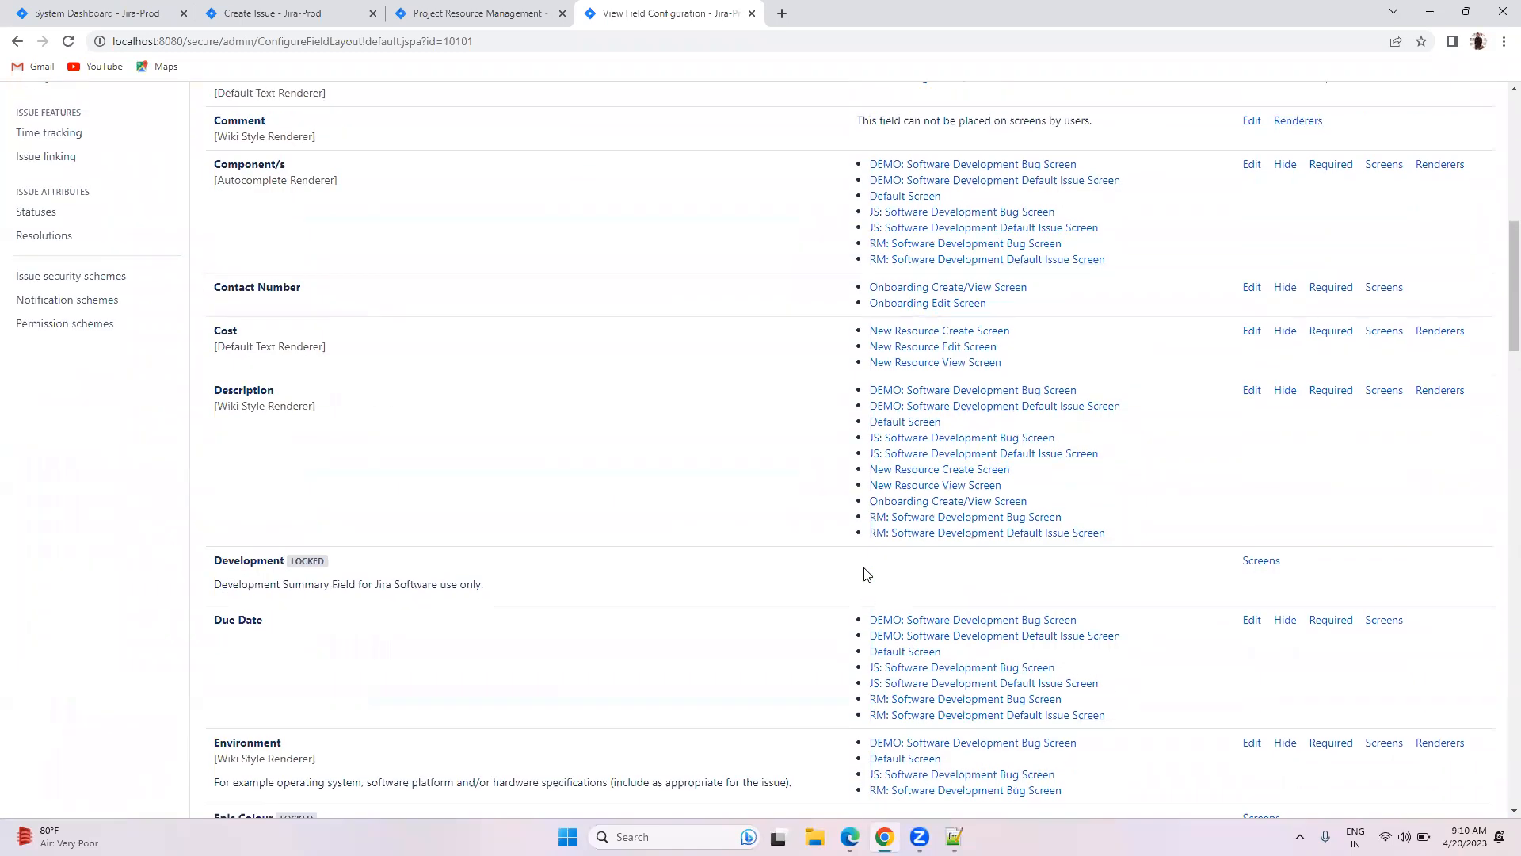
{"action": "scroll", "coordinate": [865, 572], "scroll_direction": "up", "scroll_amount": 8}
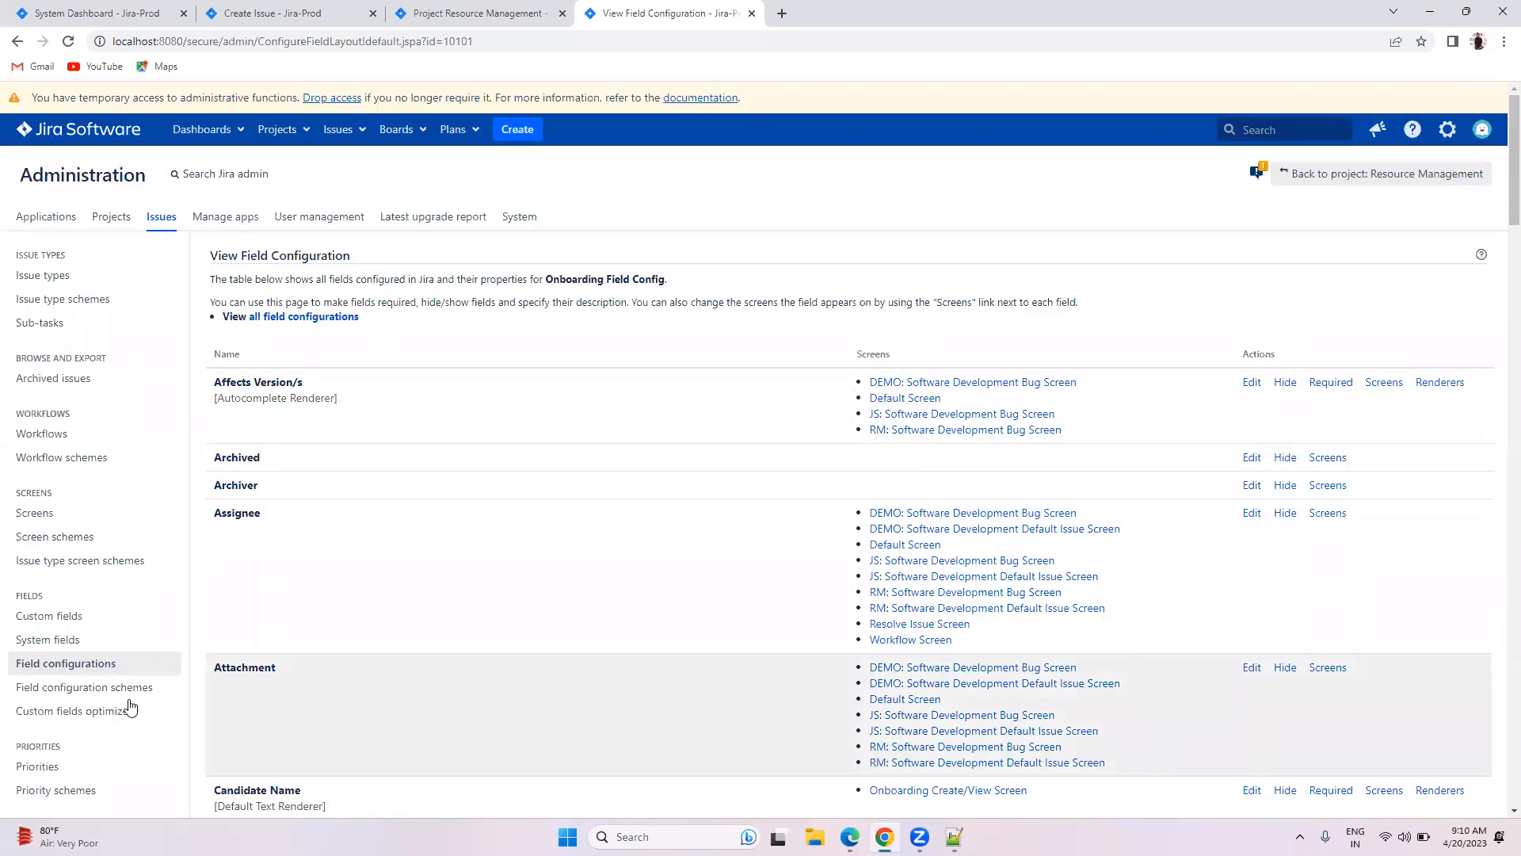
Step: View the fields of New resource field Config, then open its Edit form
{"action": "left_click", "coordinate": [59, 661]}
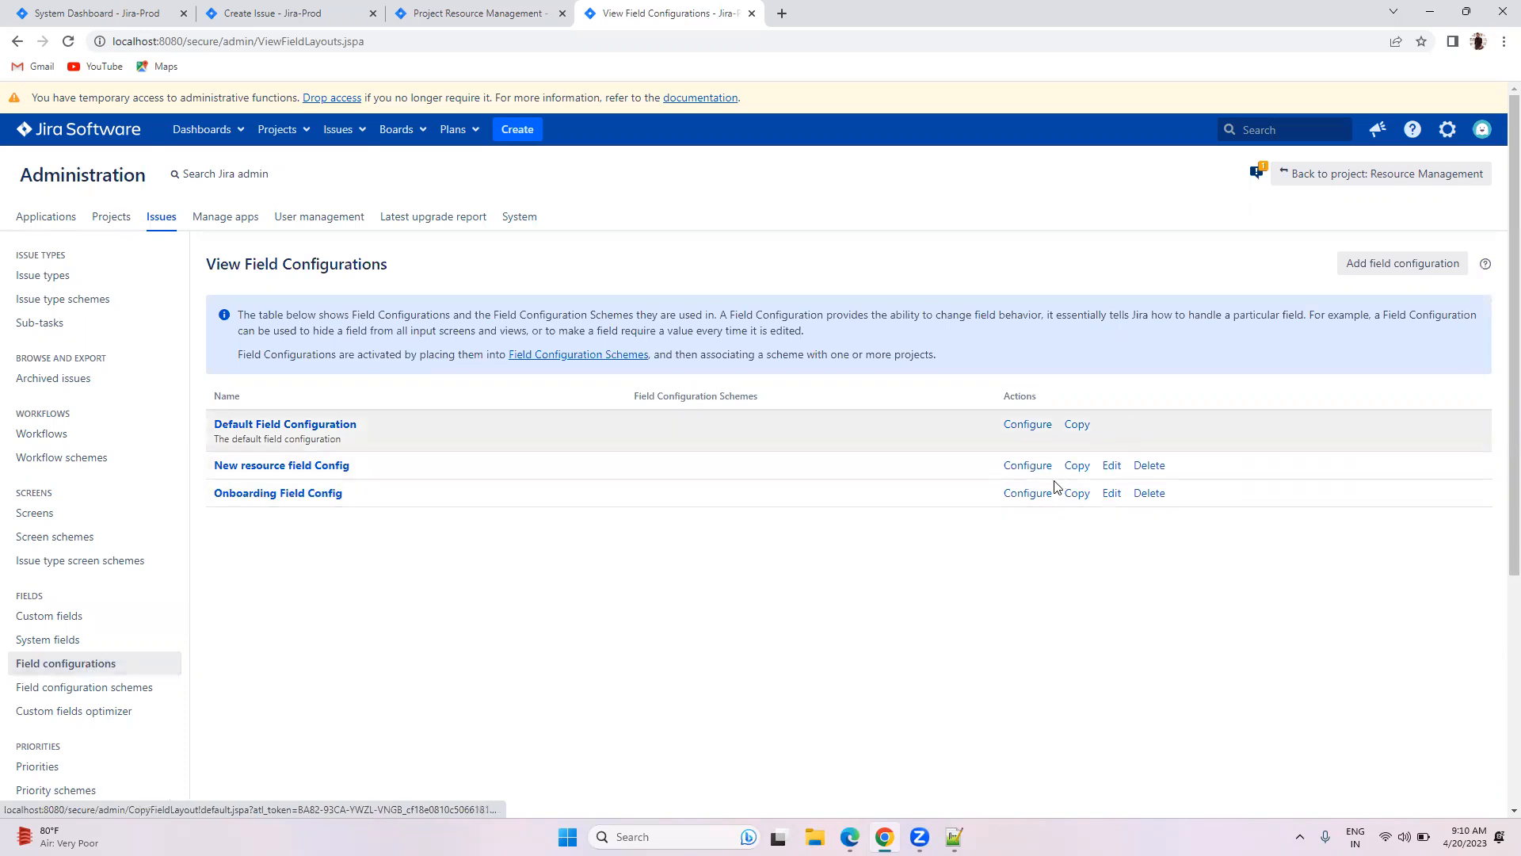
{"action": "left_click", "coordinate": [1026, 466]}
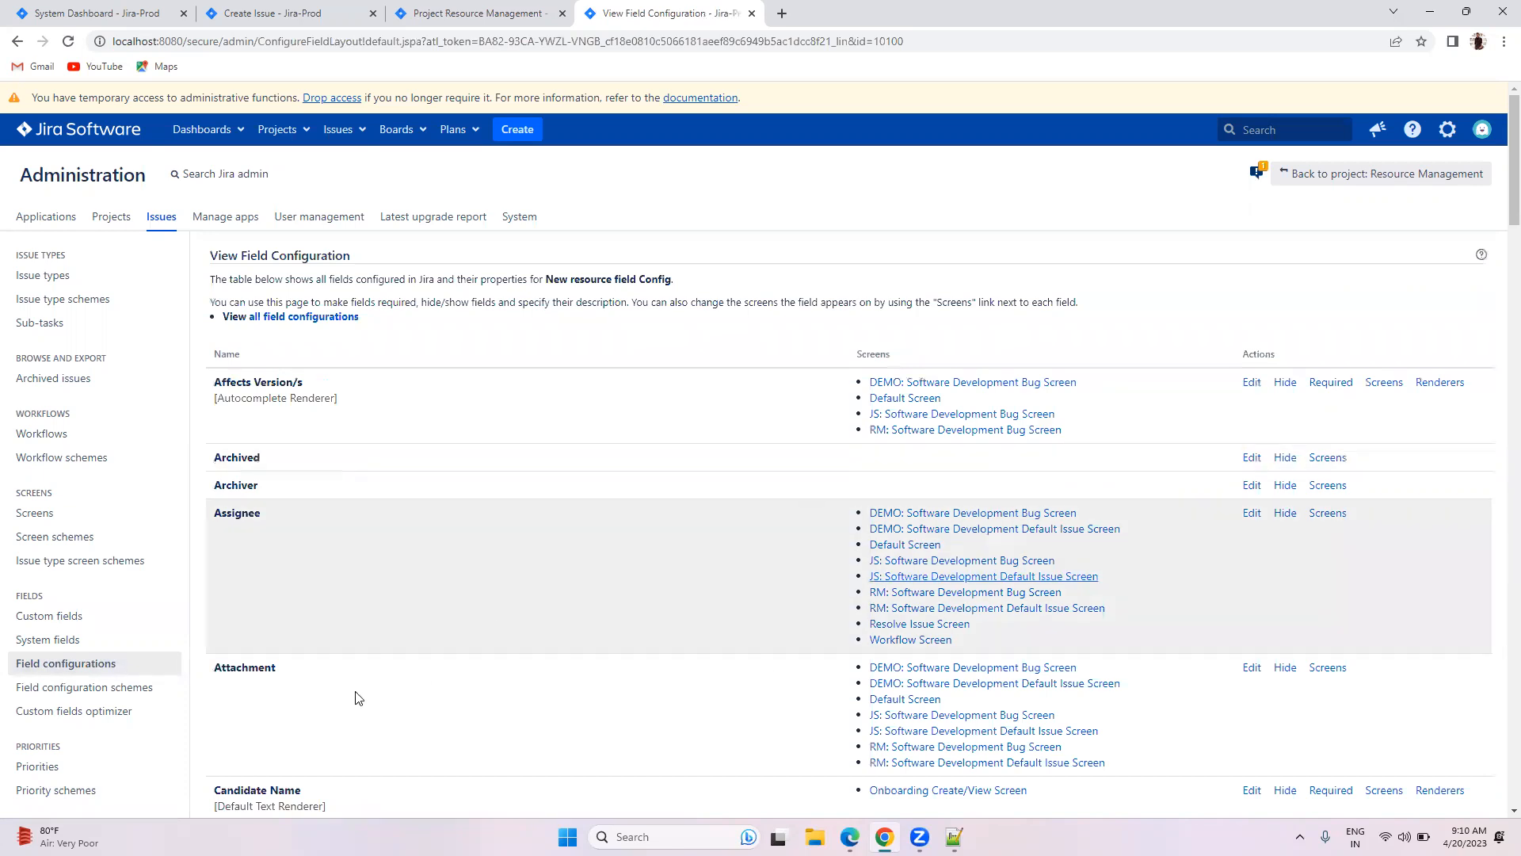
{"action": "left_click", "coordinate": [95, 663]}
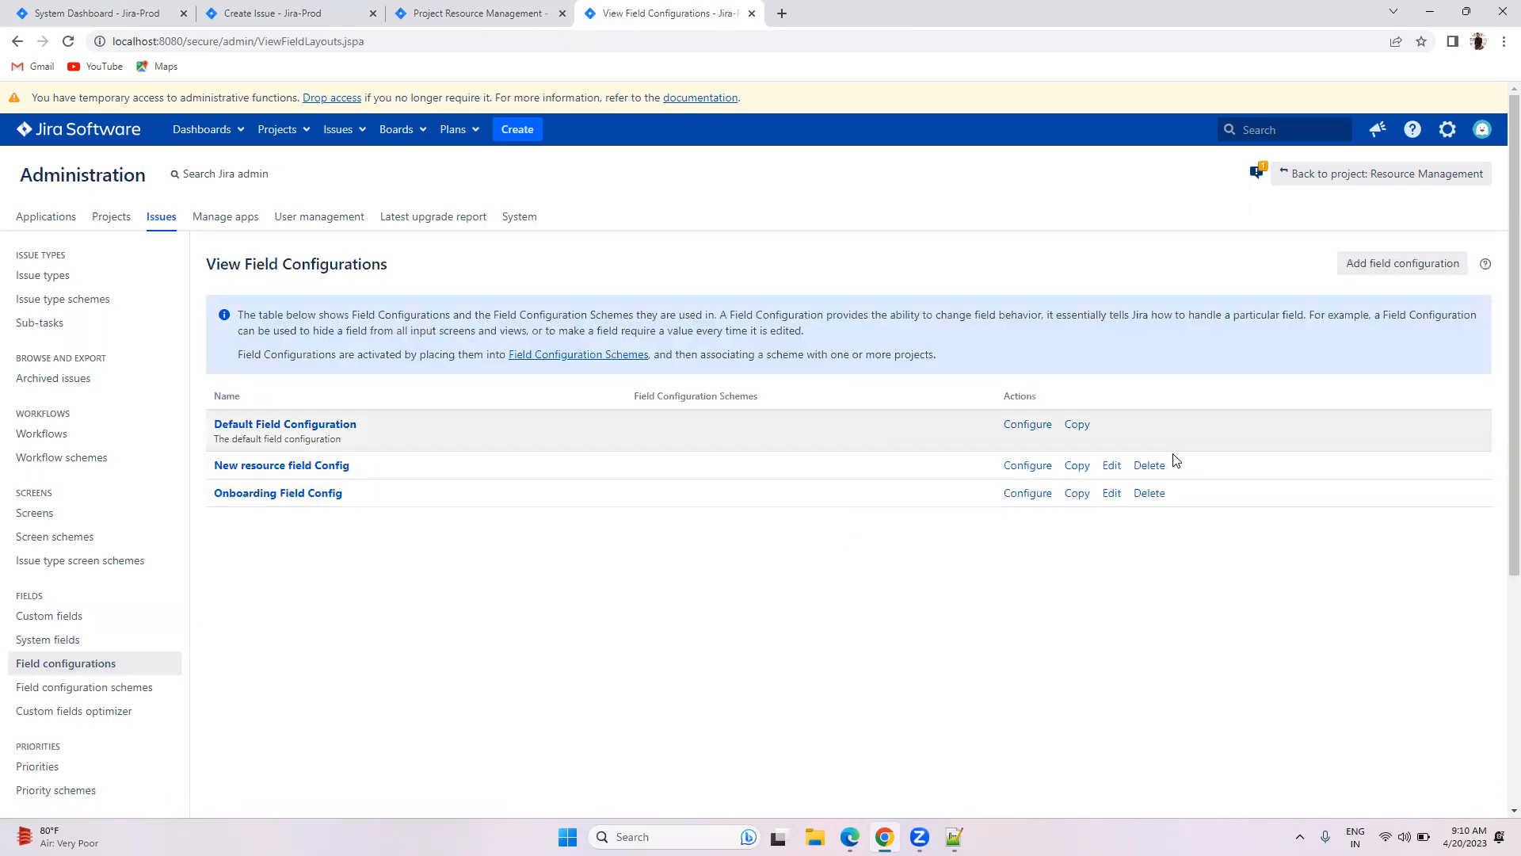
{"action": "left_click", "coordinate": [1113, 466]}
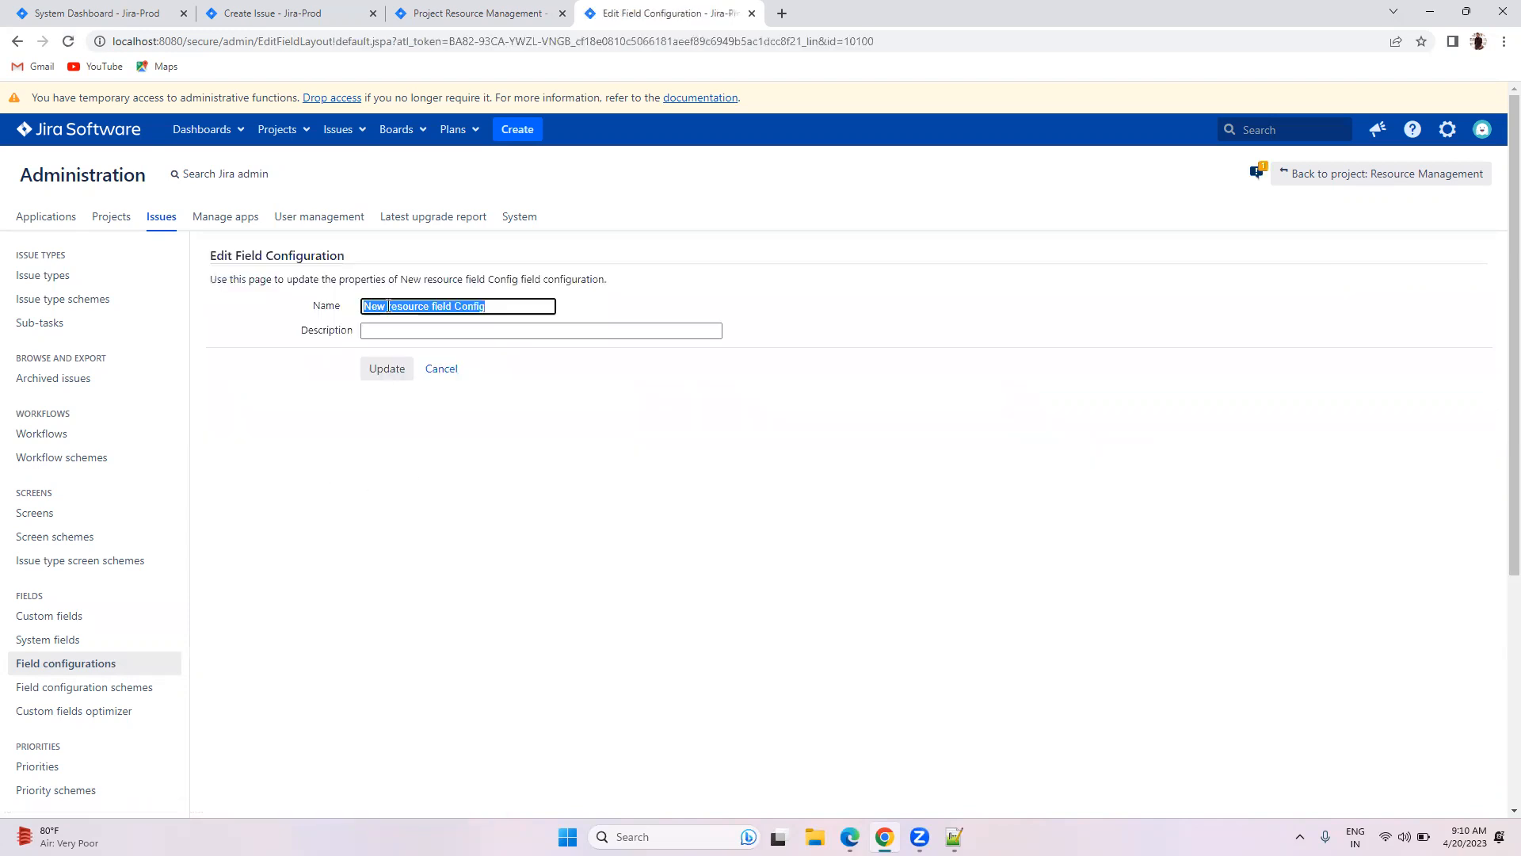
Step: Rename 'New resource field Config' to 'New Resource field Config' with a capital R
{"action": "left_click", "coordinate": [391, 308]}
{"action": "key", "text": "Delete"}
{"action": "type", "text": "R"}
{"action": "left_click", "coordinate": [388, 369]}
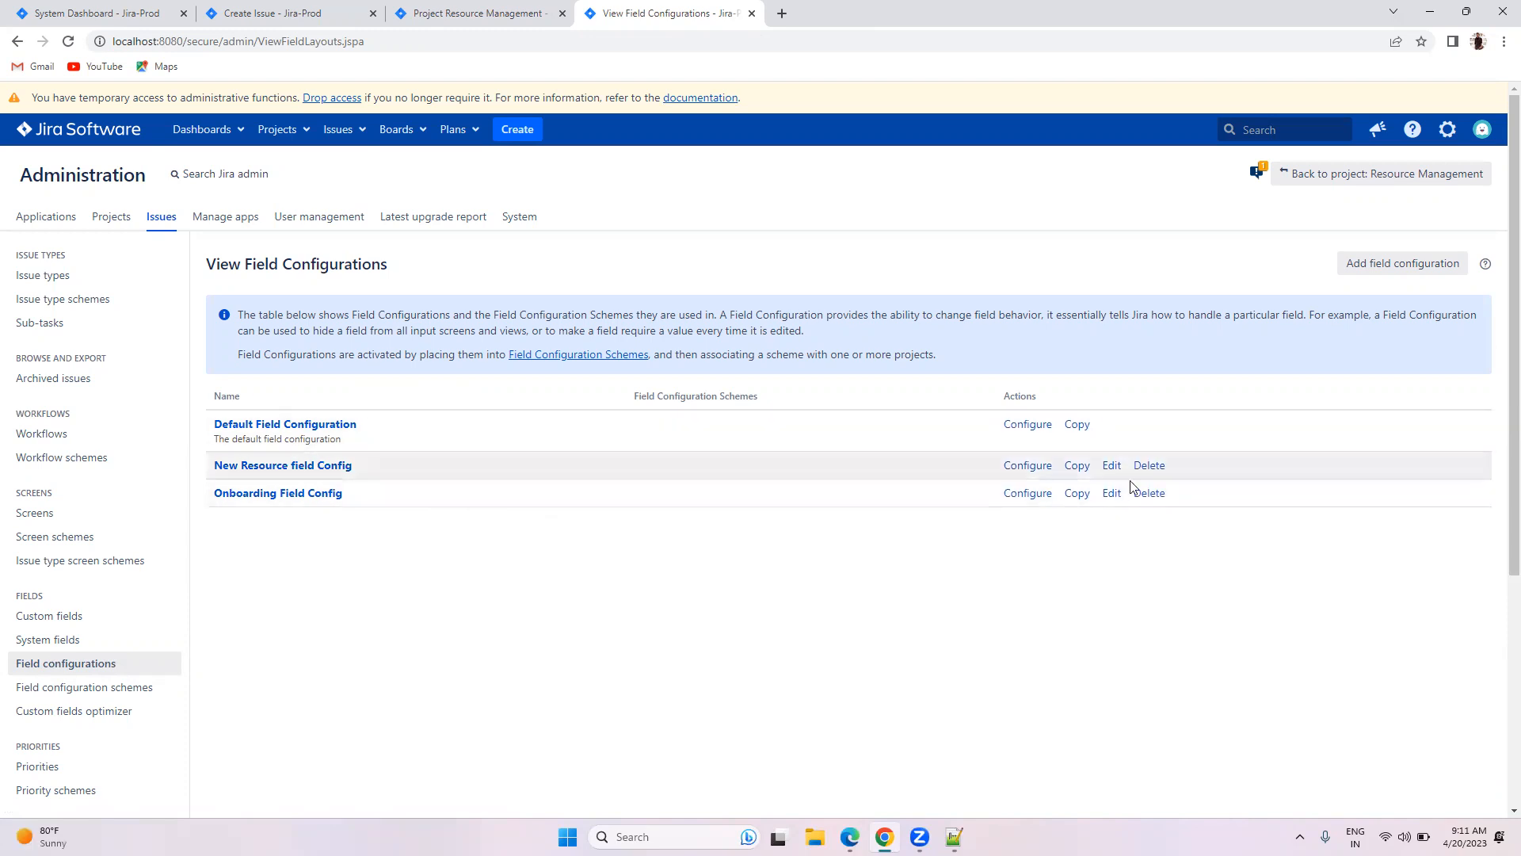
{"action": "left_click", "coordinate": [110, 686]}
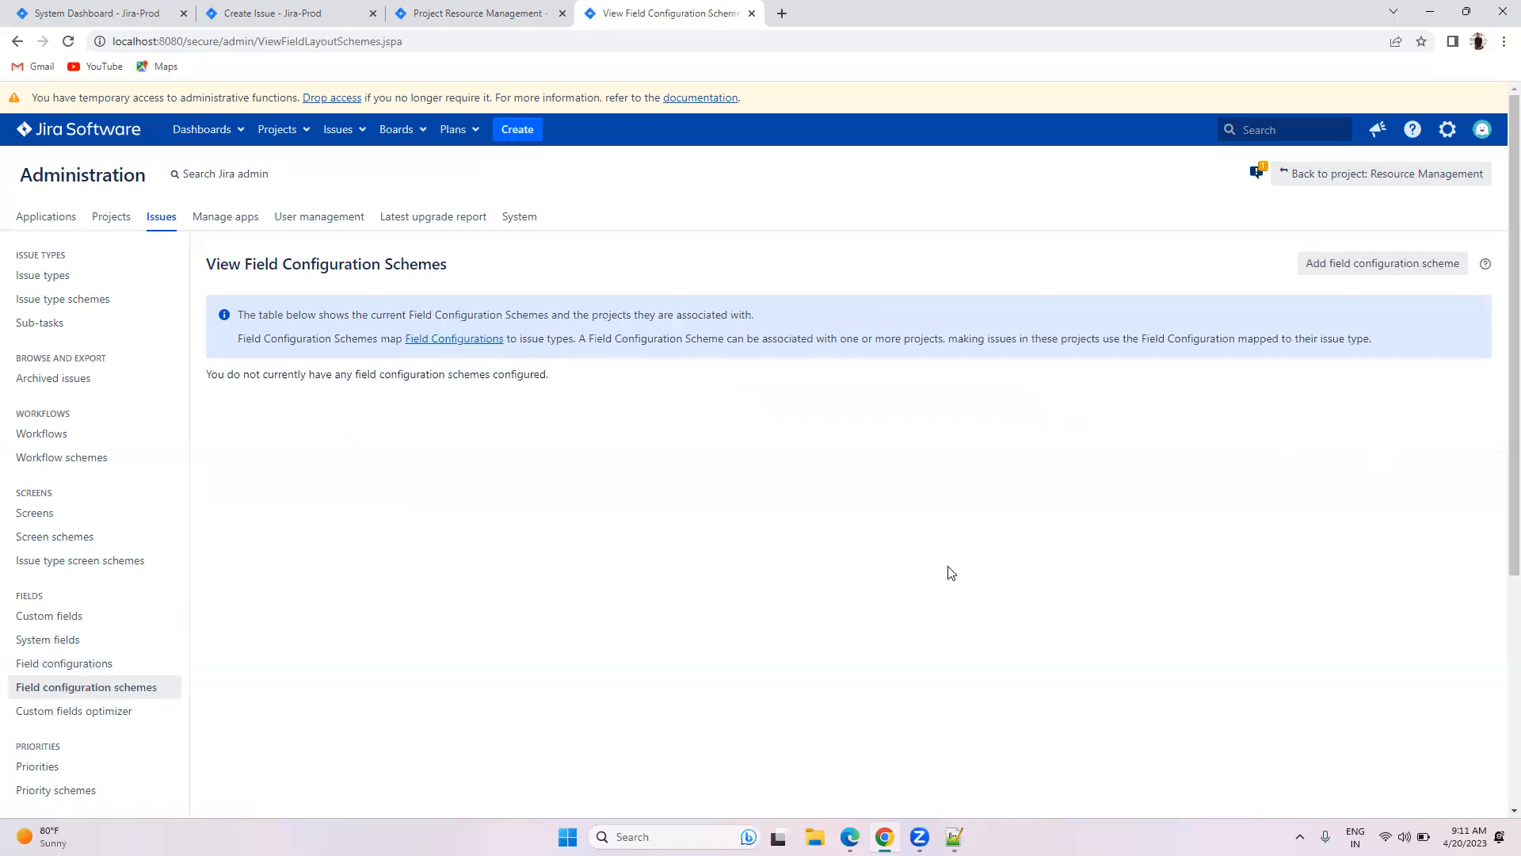
Step: Add a field configuration scheme named 'RM Field Cong Schema'
{"action": "left_click", "coordinate": [1382, 266]}
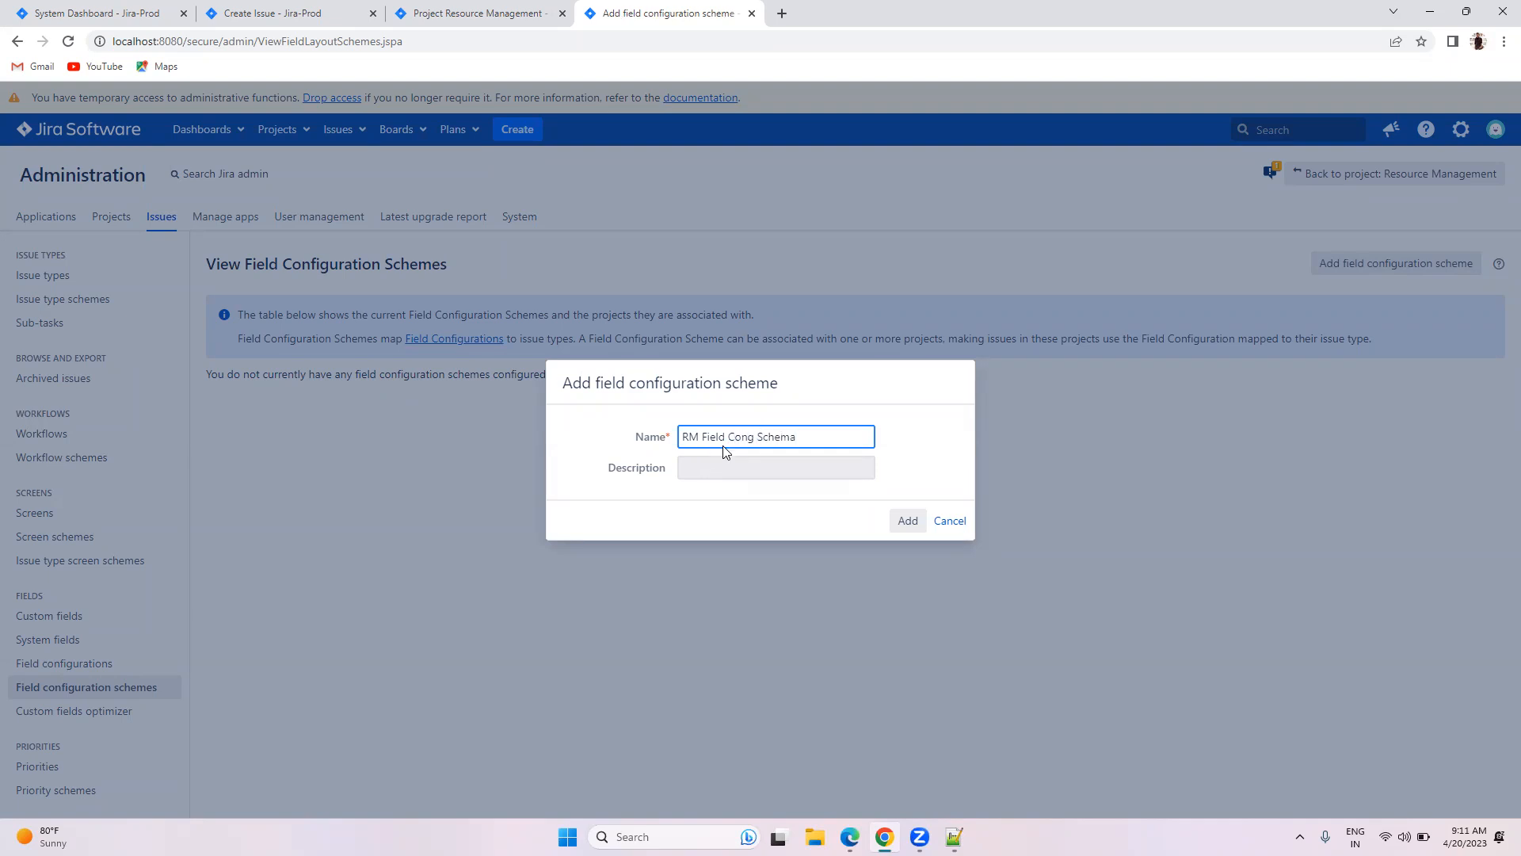
{"action": "left_click", "coordinate": [908, 521]}
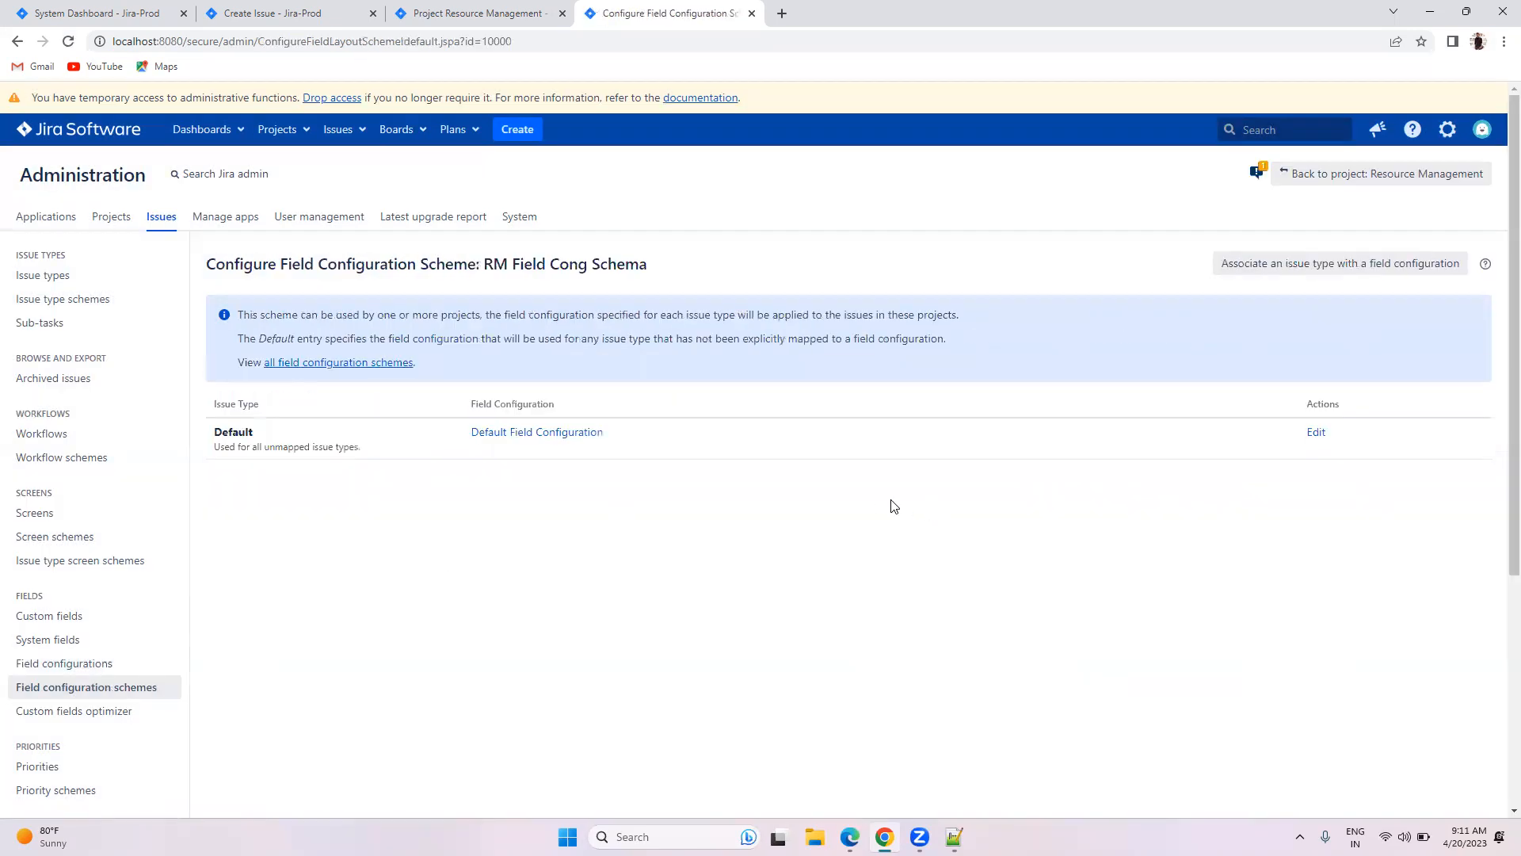
{"action": "scroll", "coordinate": [894, 505], "scroll_direction": "down", "scroll_amount": 1}
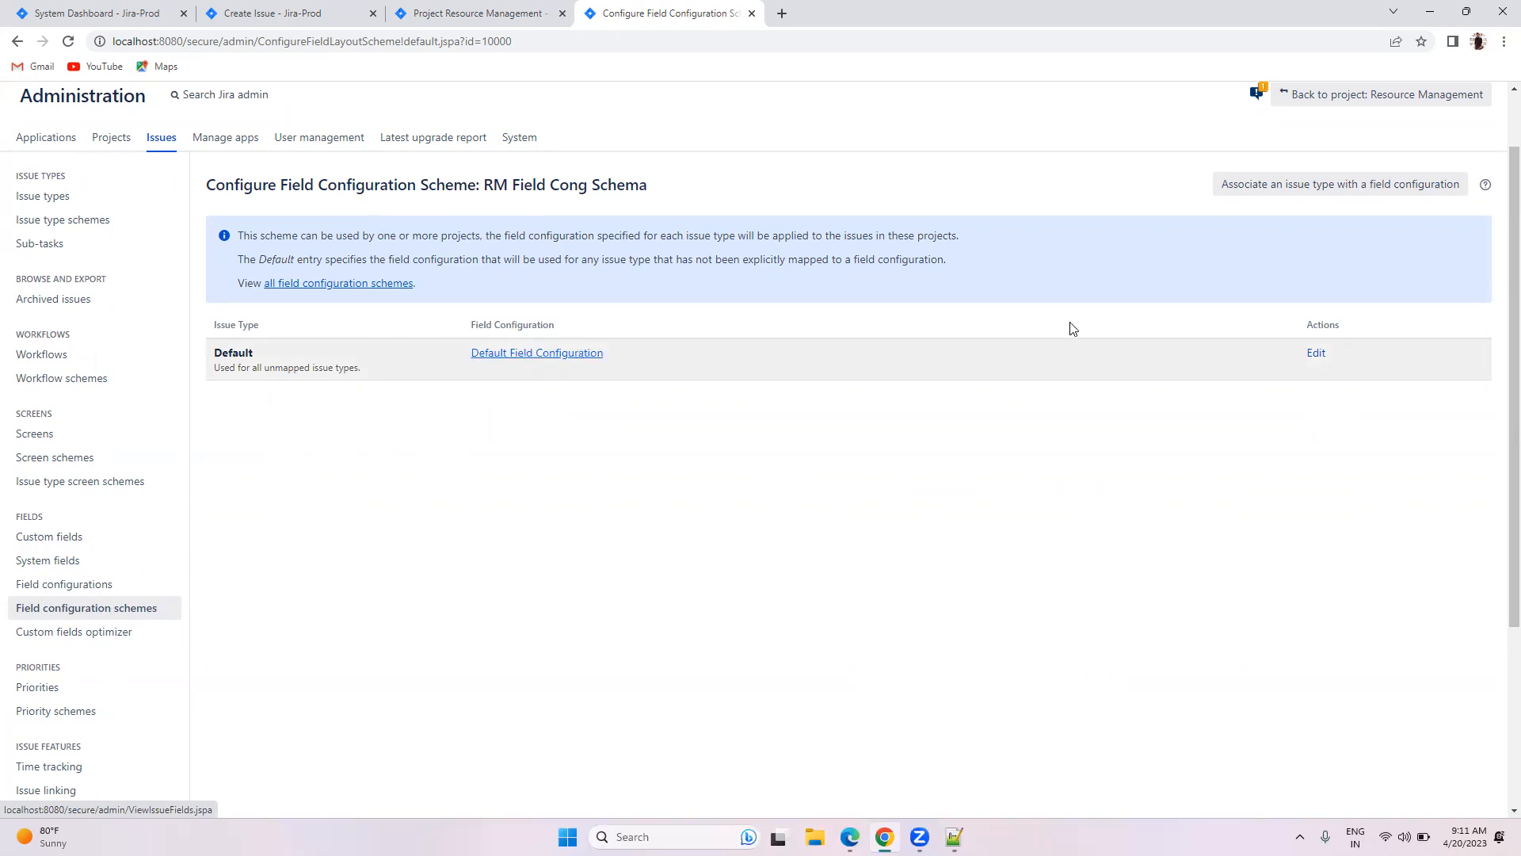
Step: Associate the New Resource issue type with New Resource field Config
{"action": "left_click", "coordinate": [1333, 189]}
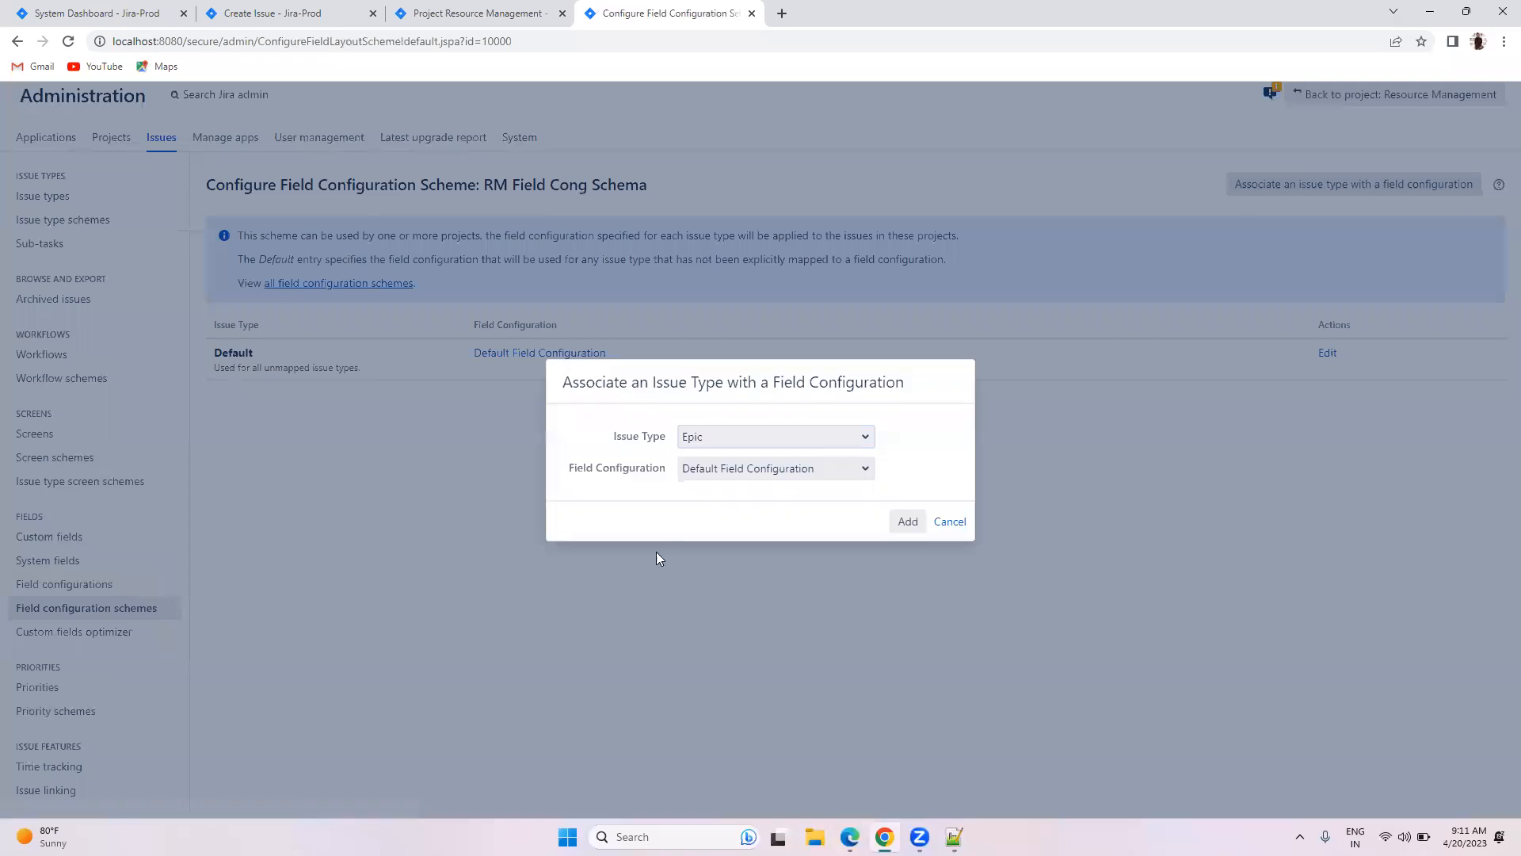
{"action": "left_click", "coordinate": [722, 444]}
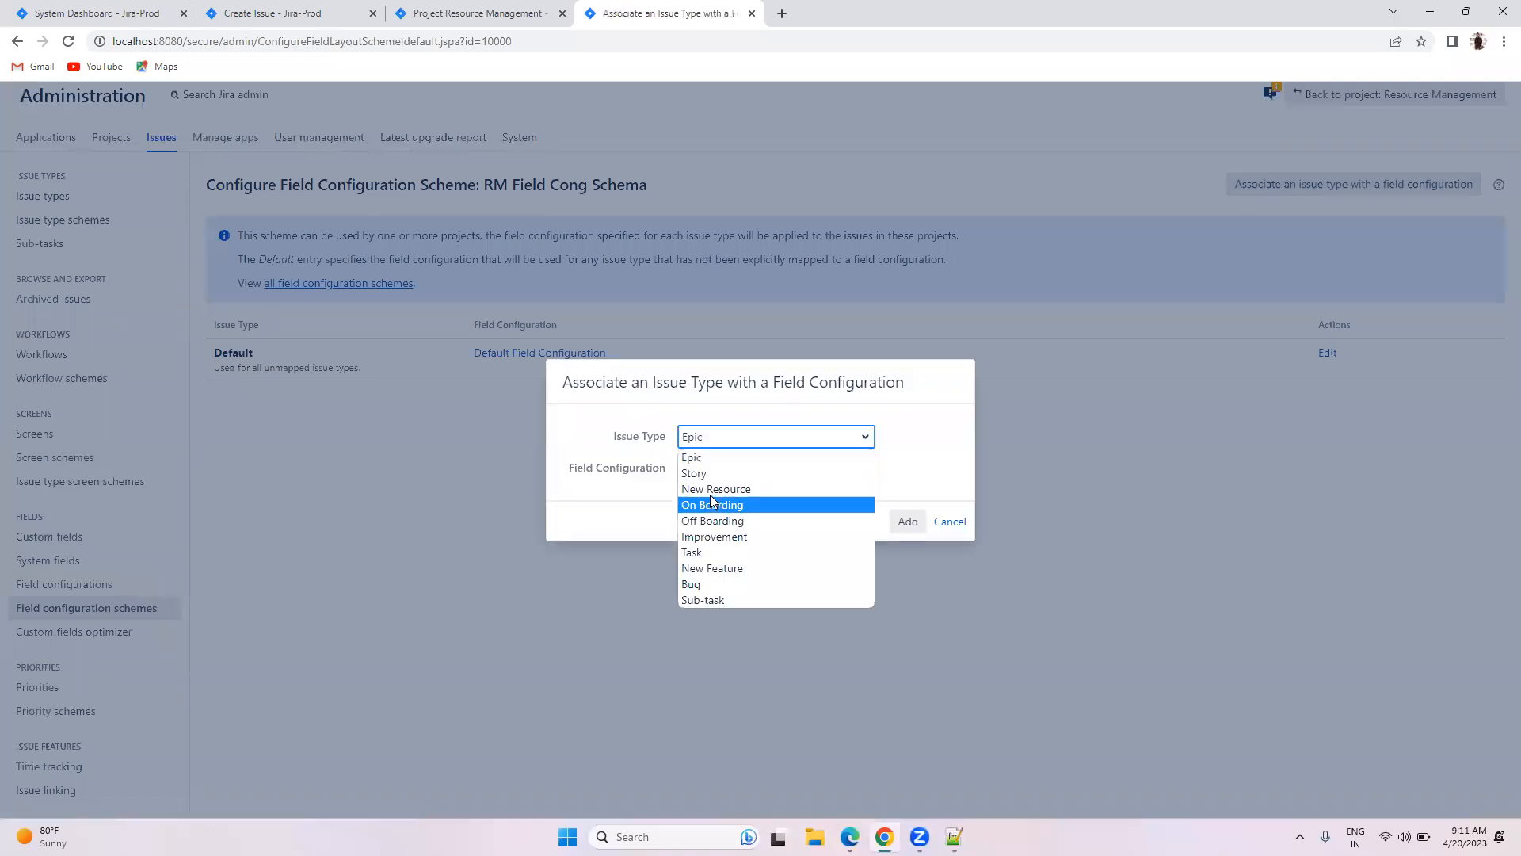
{"action": "left_click", "coordinate": [710, 496]}
{"action": "left_click", "coordinate": [717, 467]}
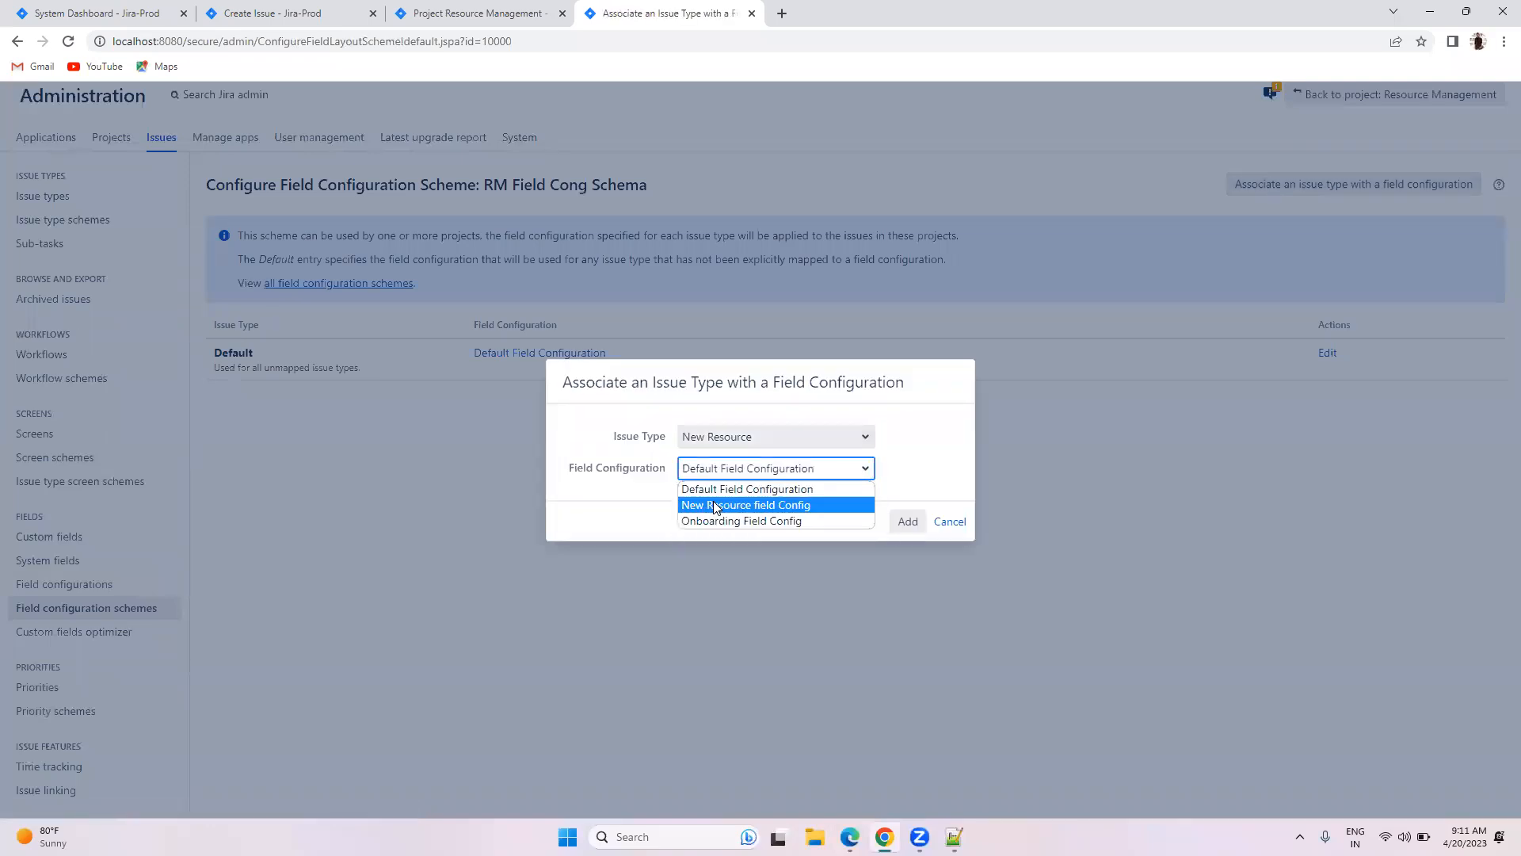
{"action": "left_click", "coordinate": [713, 500]}
{"action": "left_click", "coordinate": [907, 521]}
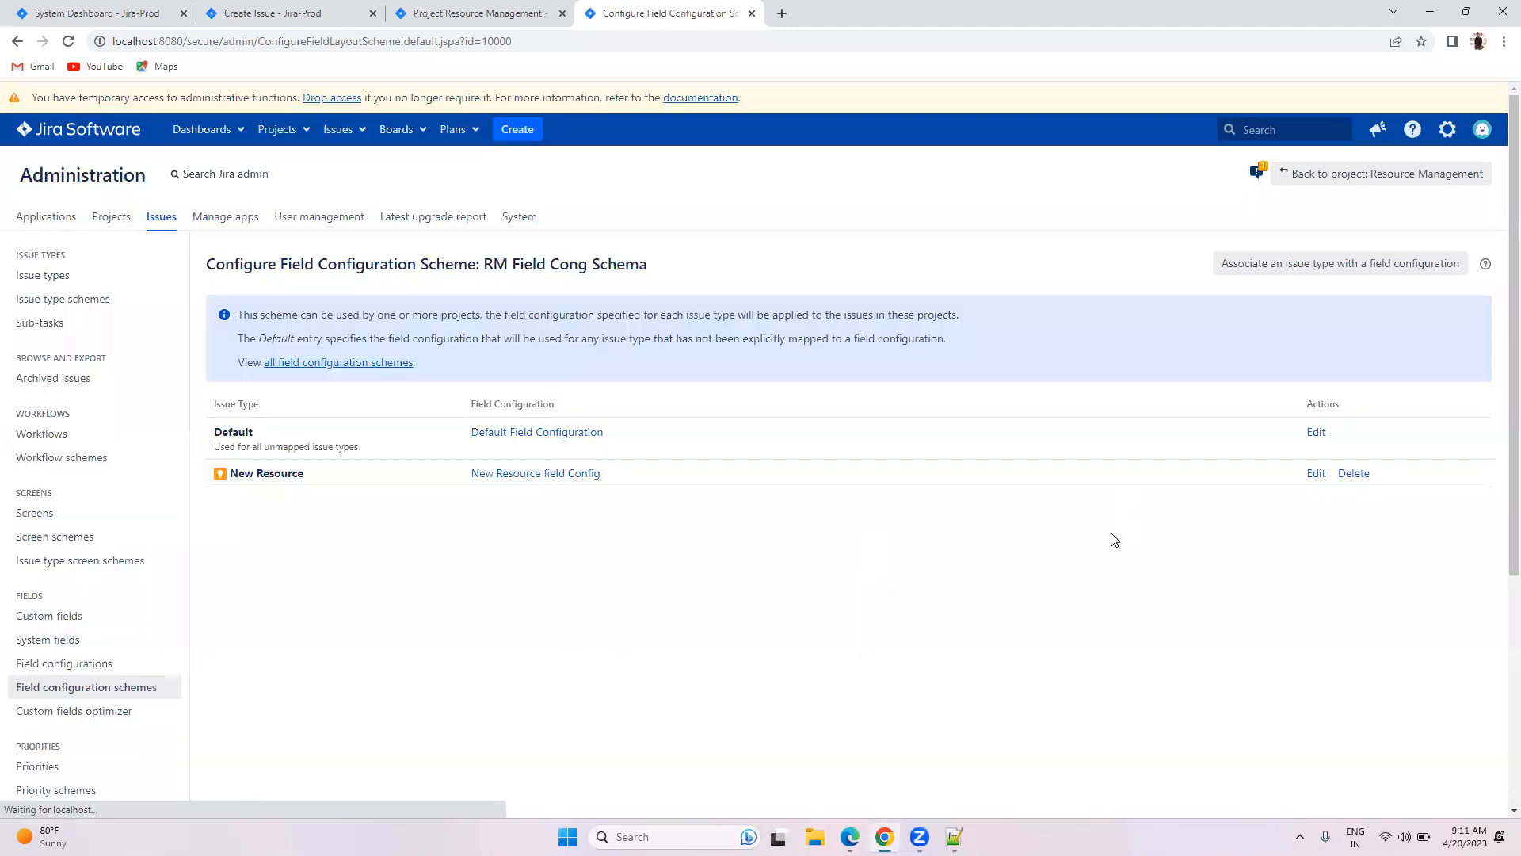
Step: Associate the On Boarding issue type with Onboarding Field Config
{"action": "left_click", "coordinate": [1266, 268]}
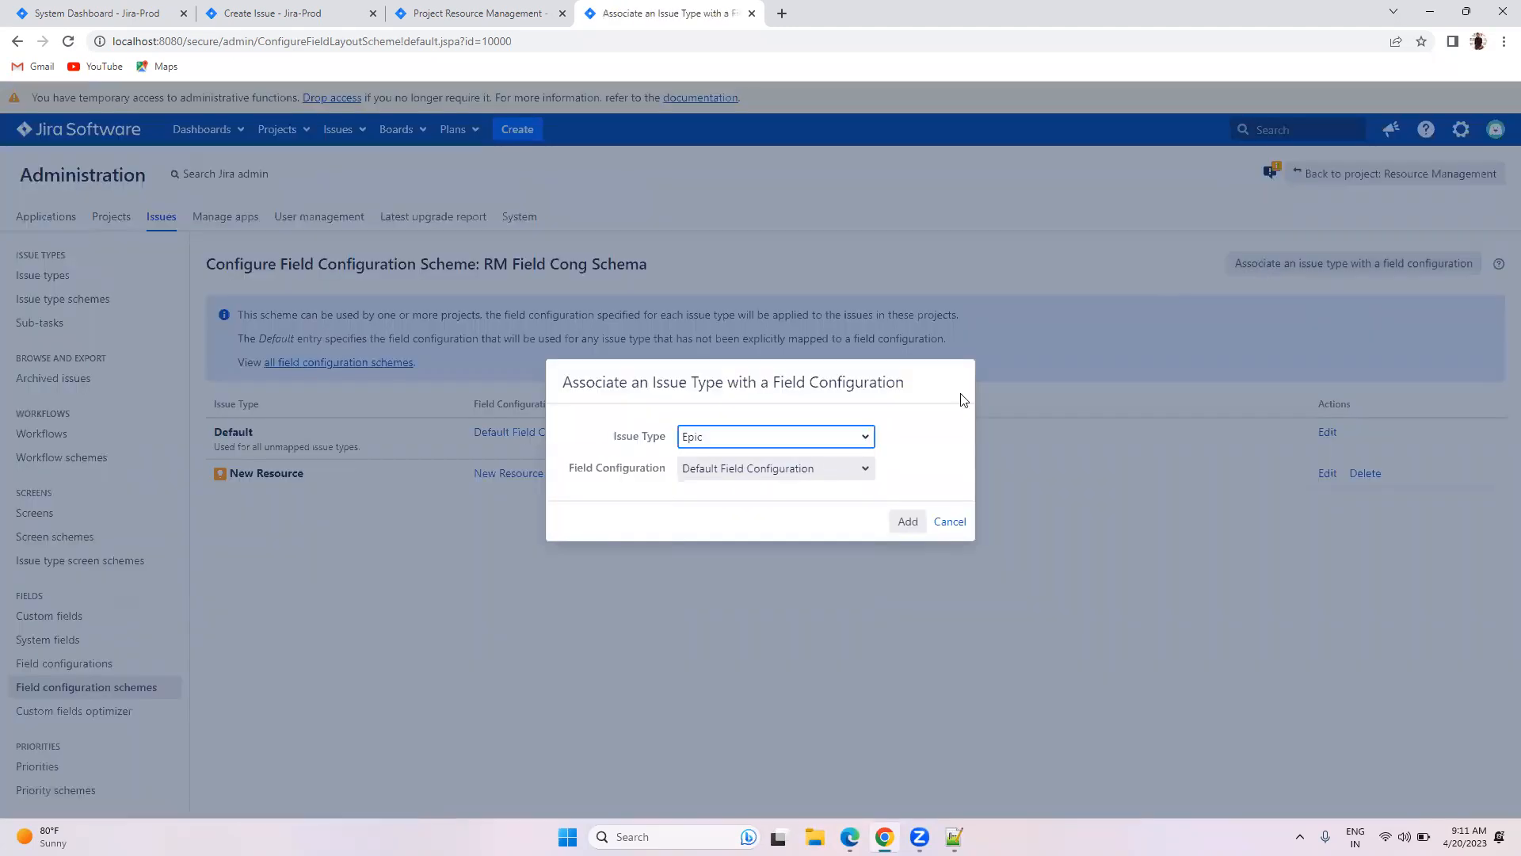
{"action": "left_click", "coordinate": [852, 437]}
{"action": "left_click", "coordinate": [751, 487]}
{"action": "left_click", "coordinate": [743, 469]}
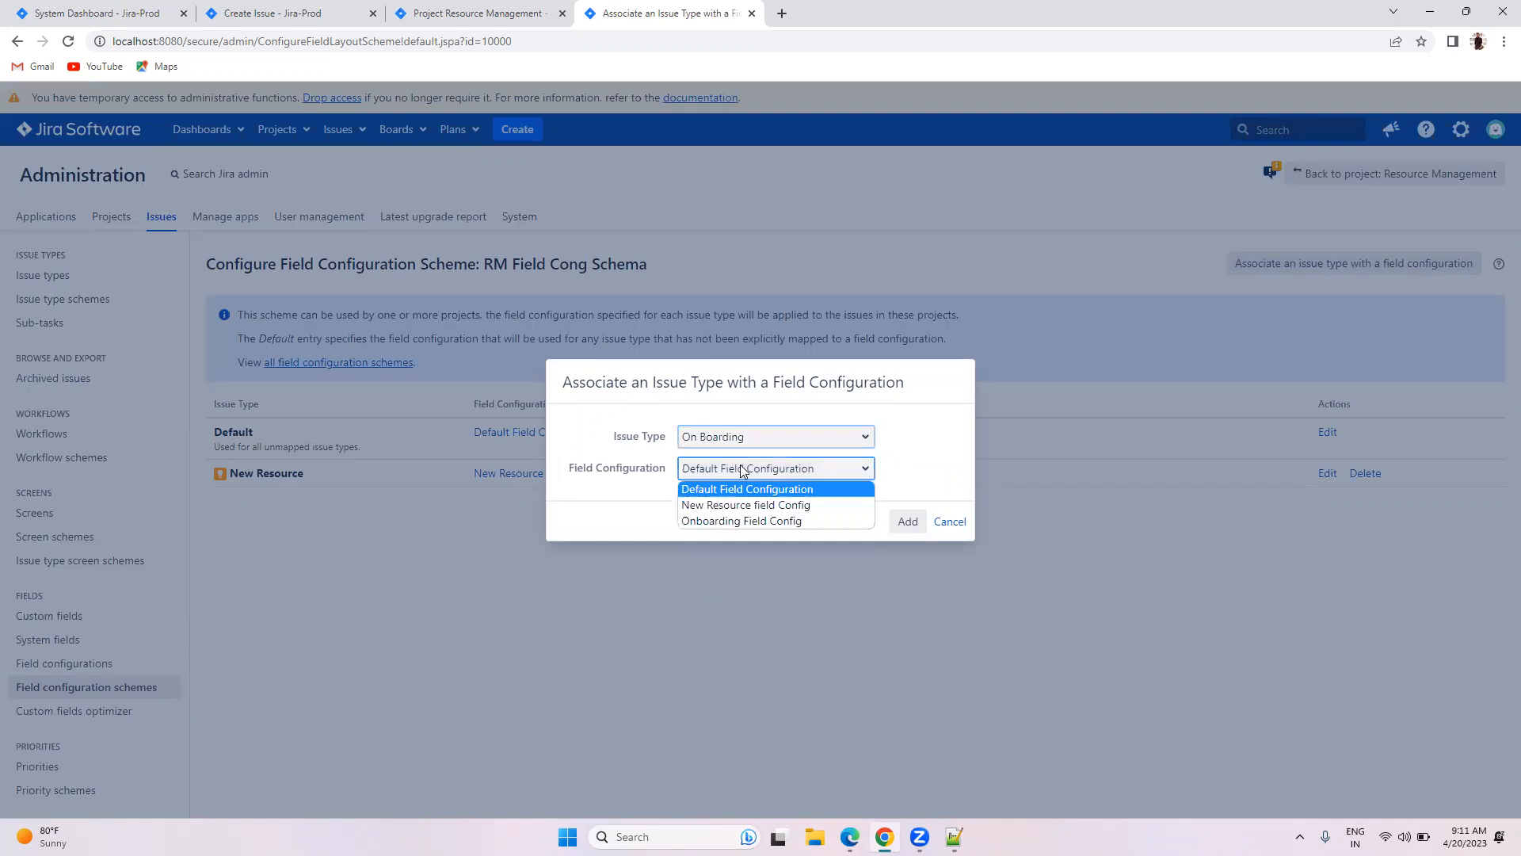
{"action": "left_click", "coordinate": [734, 520]}
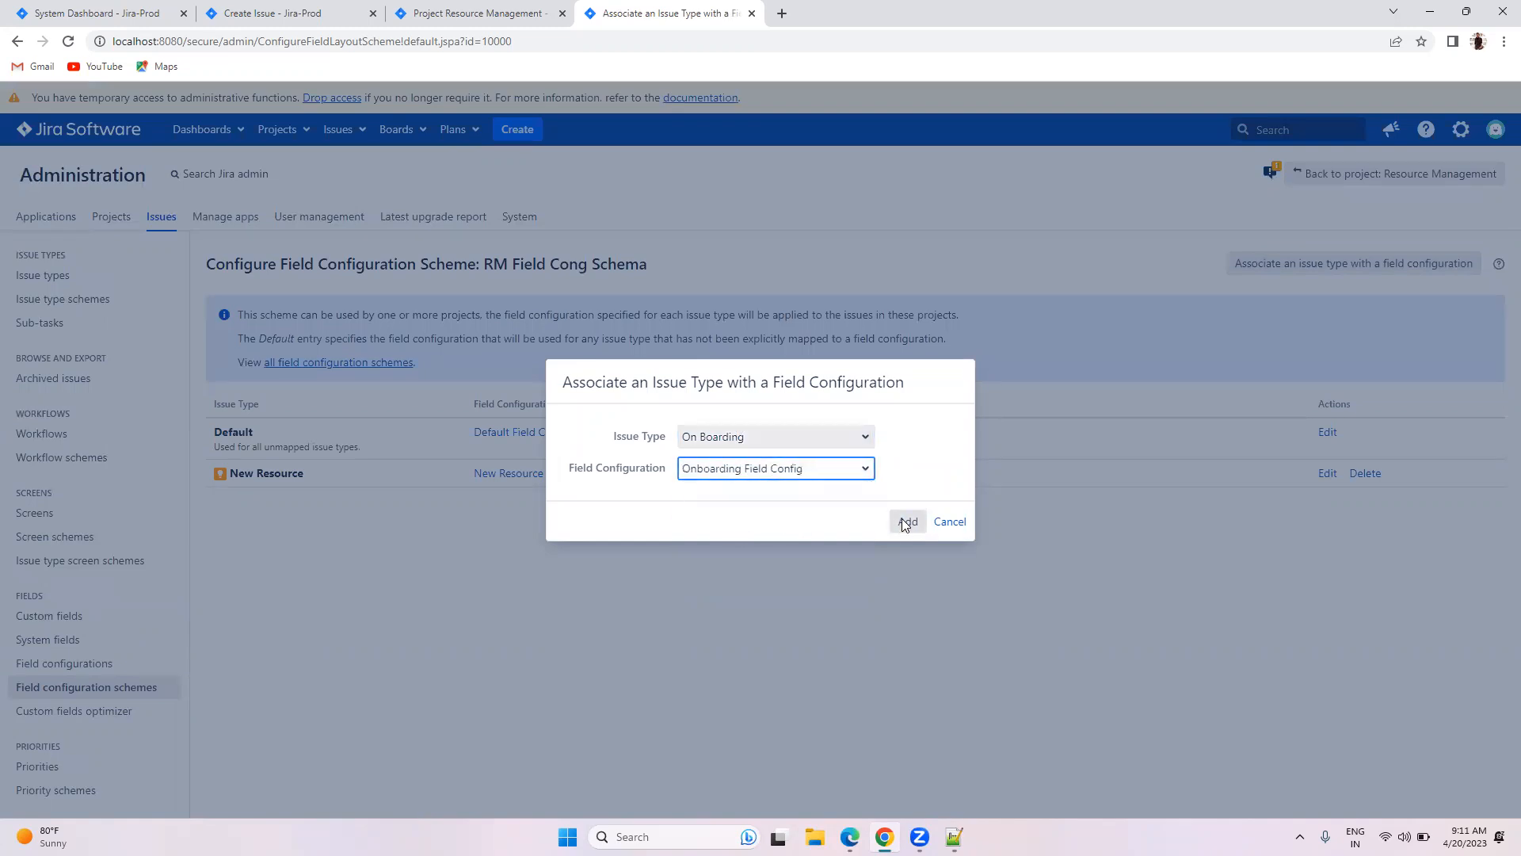
{"action": "left_click", "coordinate": [906, 524]}
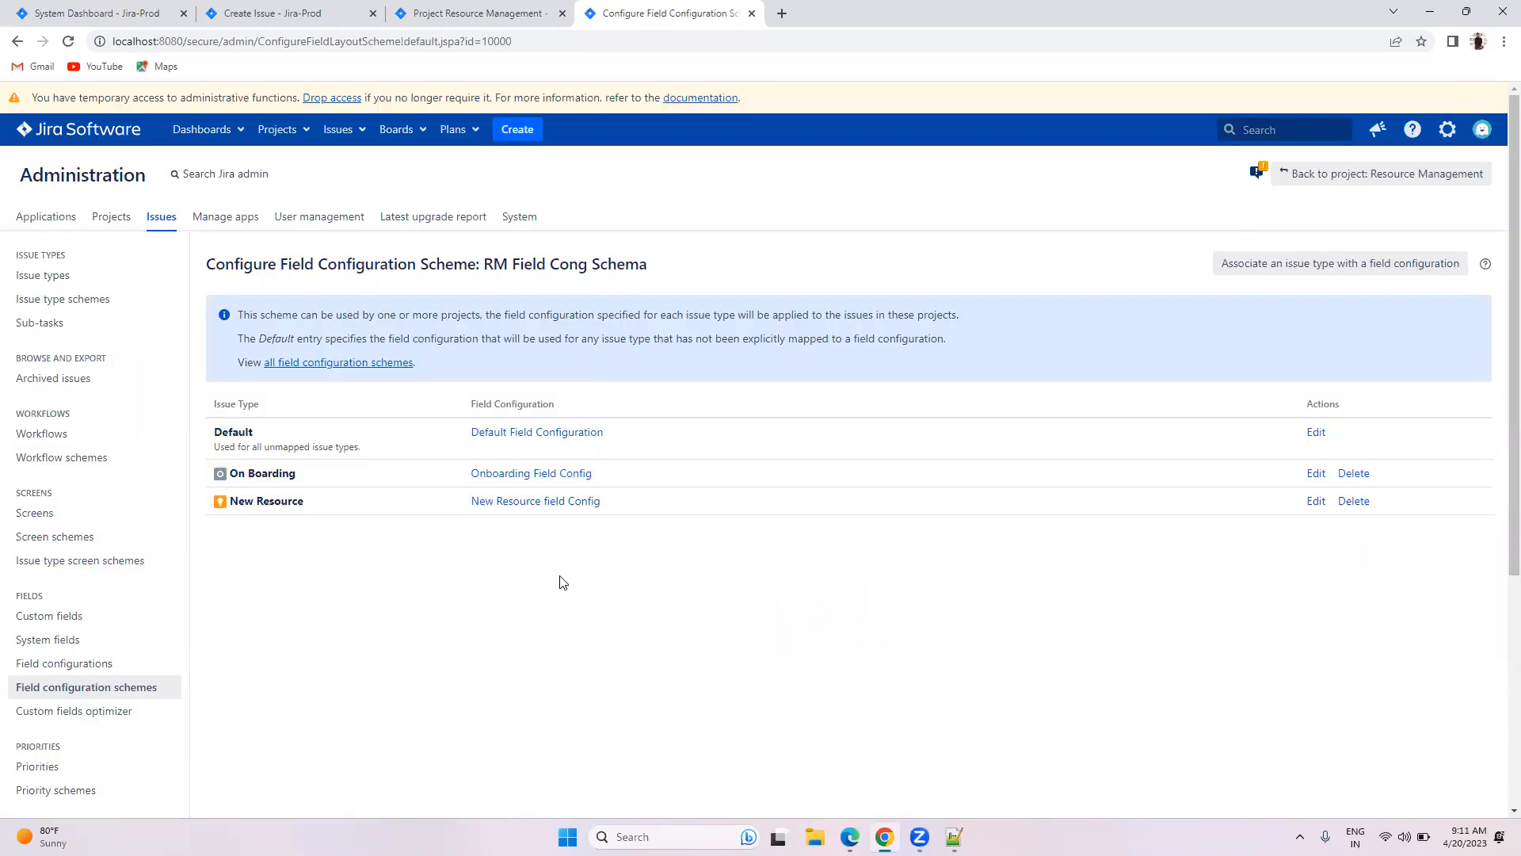
{"action": "left_click", "coordinate": [36, 690]}
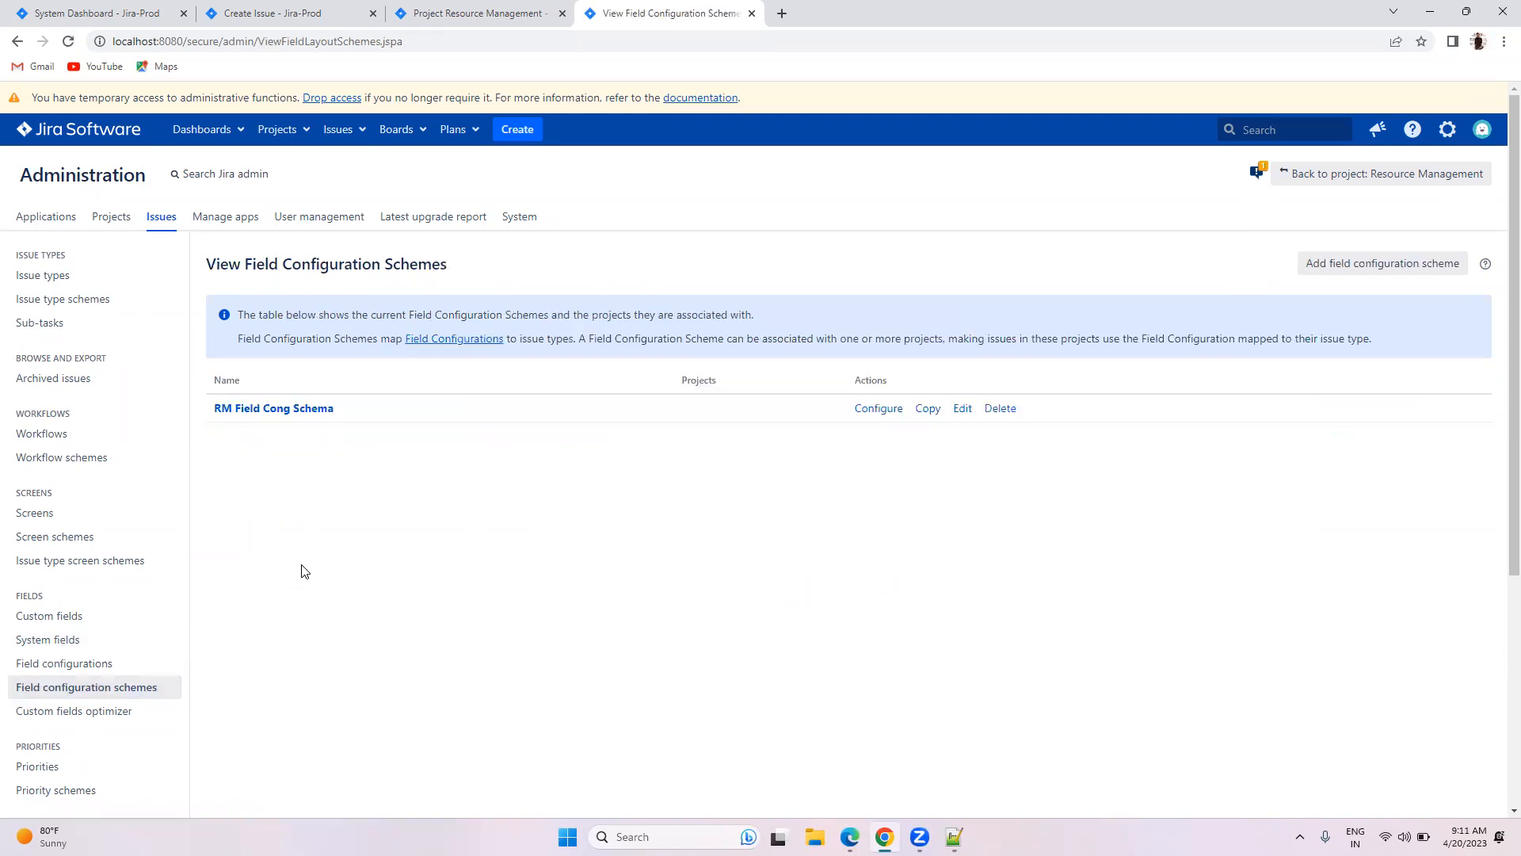
Step: Switch the Resource Management project's field scheme to RM Field Cong Schema
{"action": "left_click", "coordinate": [452, 11]}
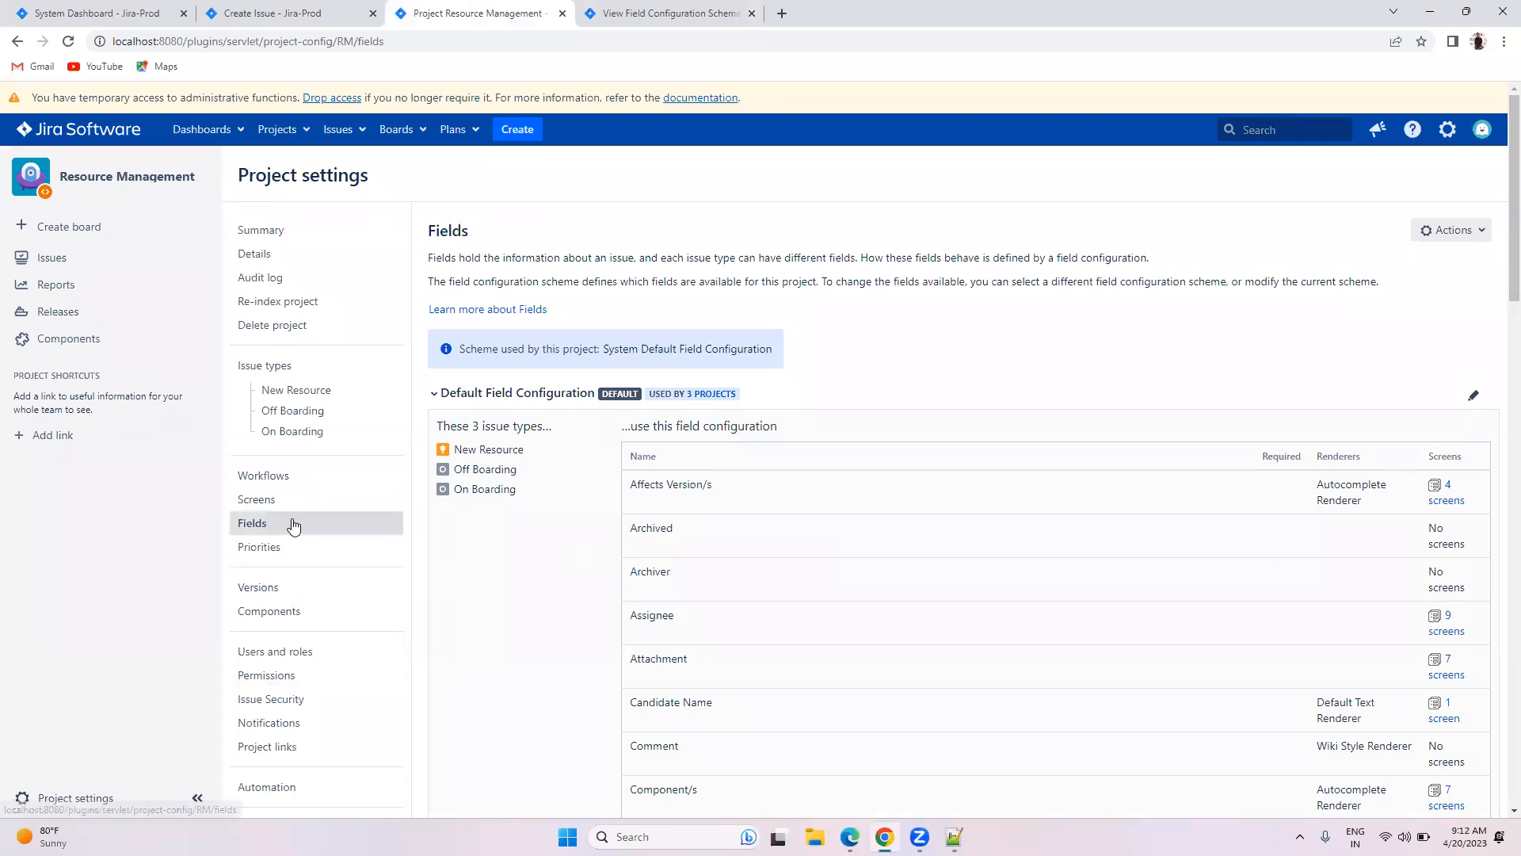
{"action": "left_click", "coordinate": [339, 525]}
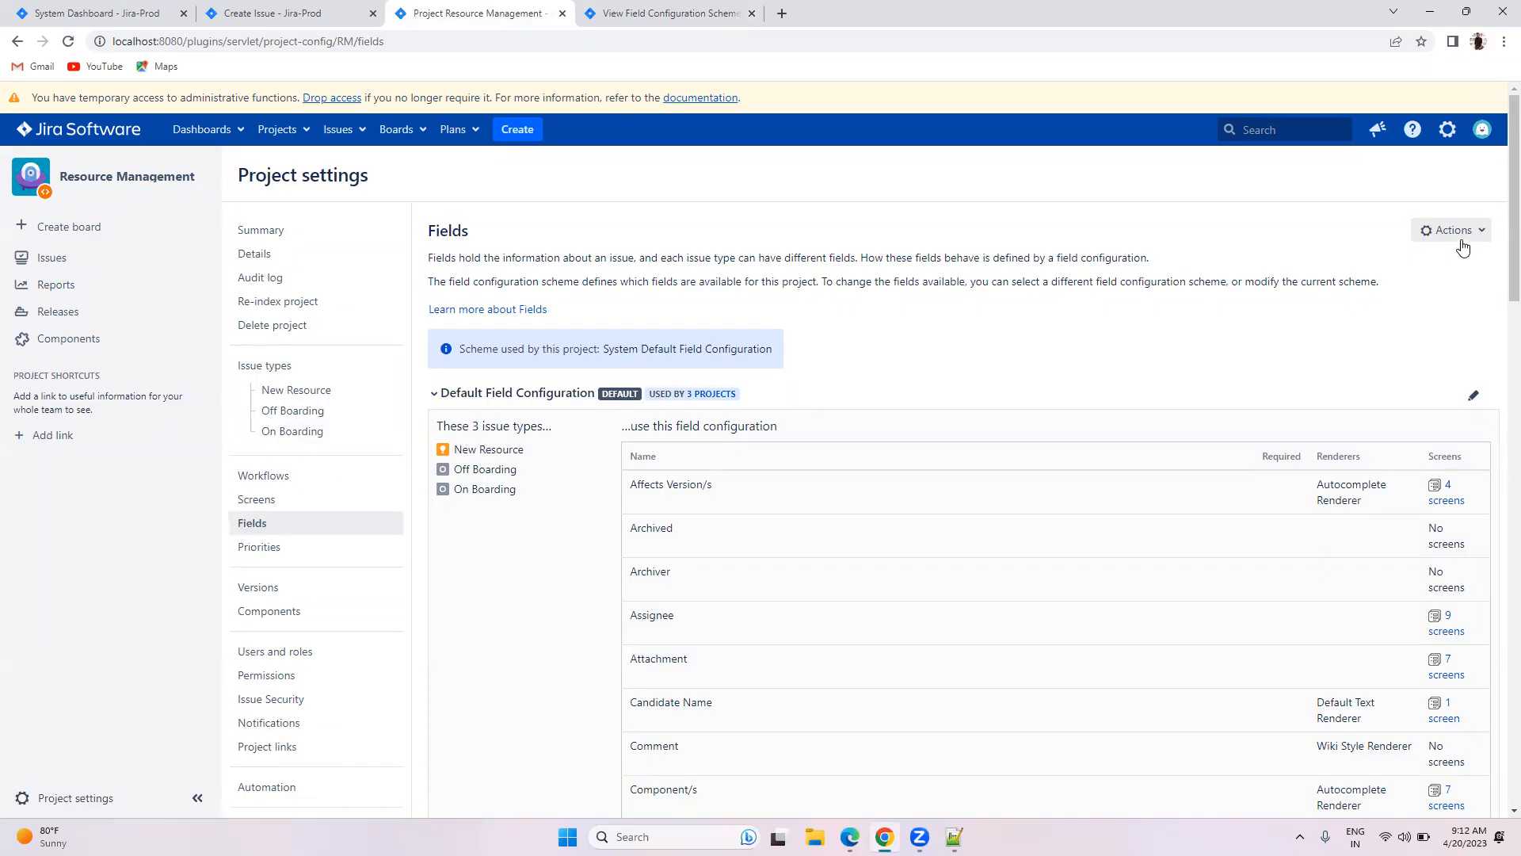
{"action": "left_click", "coordinate": [1462, 236]}
{"action": "left_click", "coordinate": [1429, 287]}
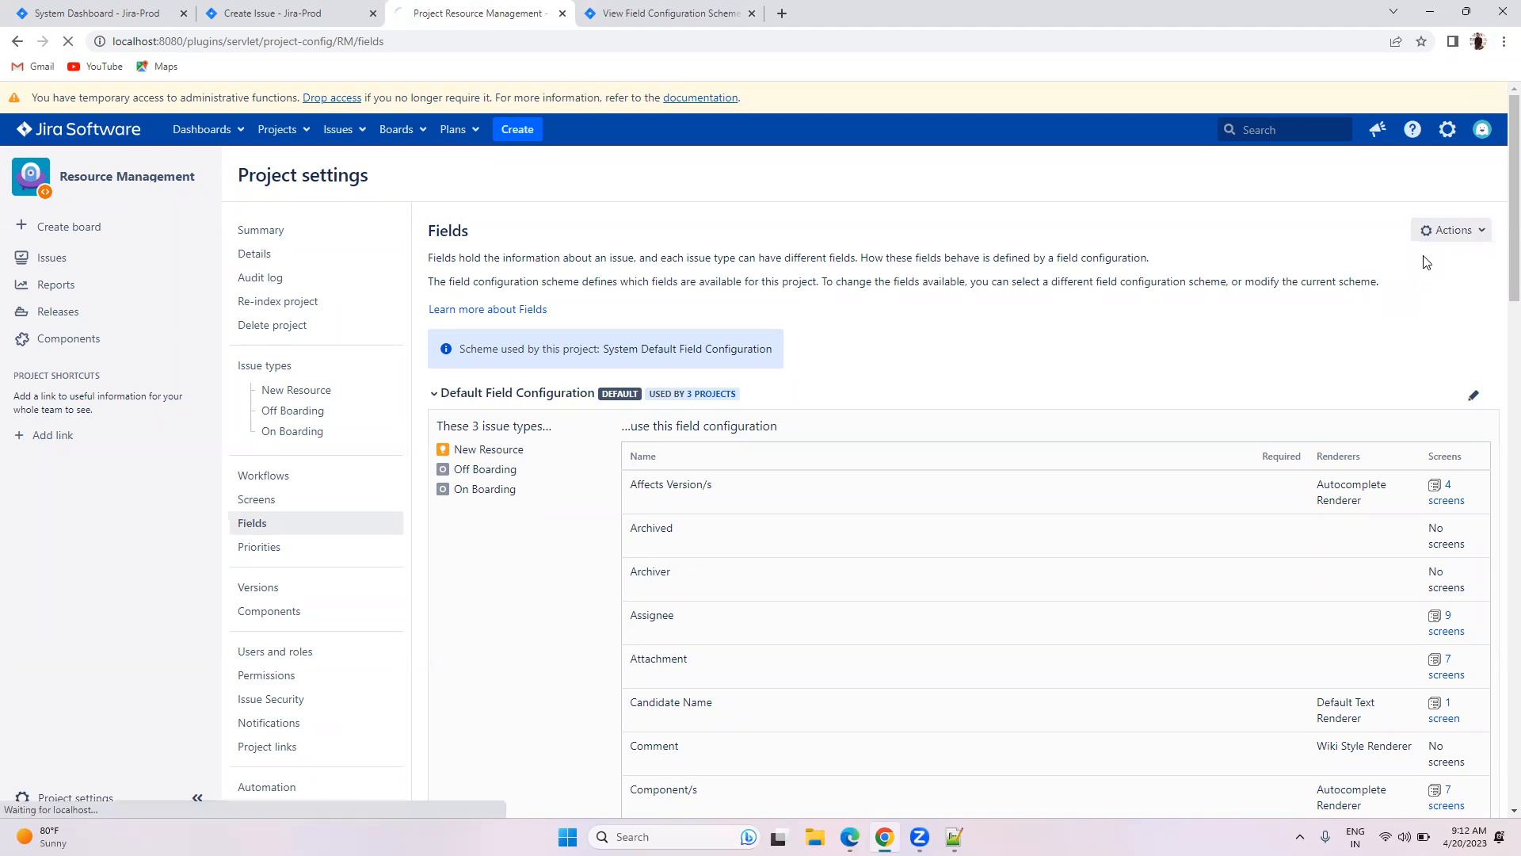
{"action": "left_click", "coordinate": [497, 311]}
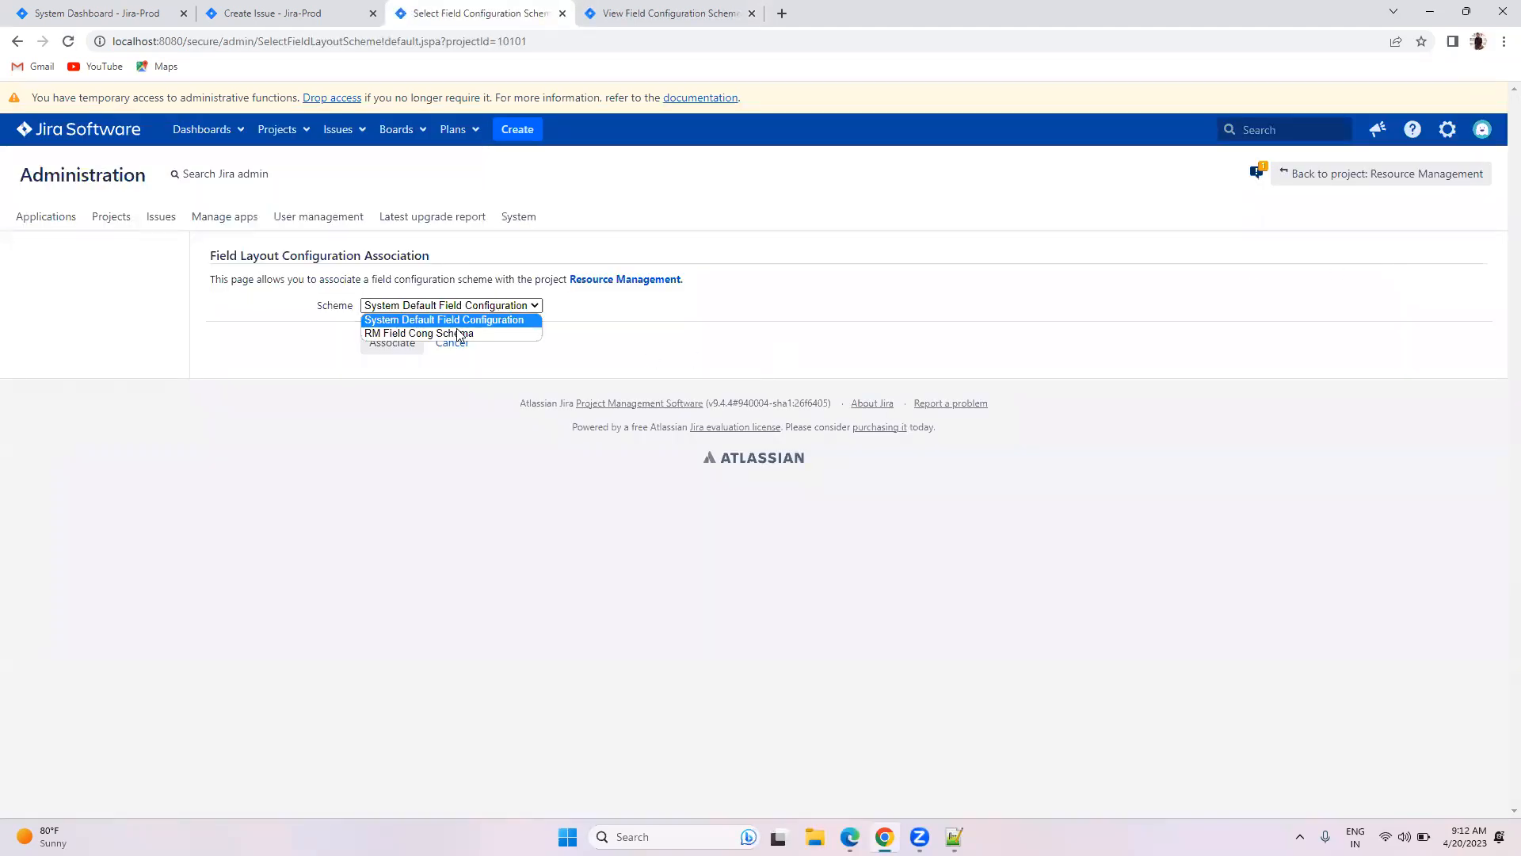
{"action": "left_click", "coordinate": [442, 334]}
{"action": "left_click", "coordinate": [392, 343]}
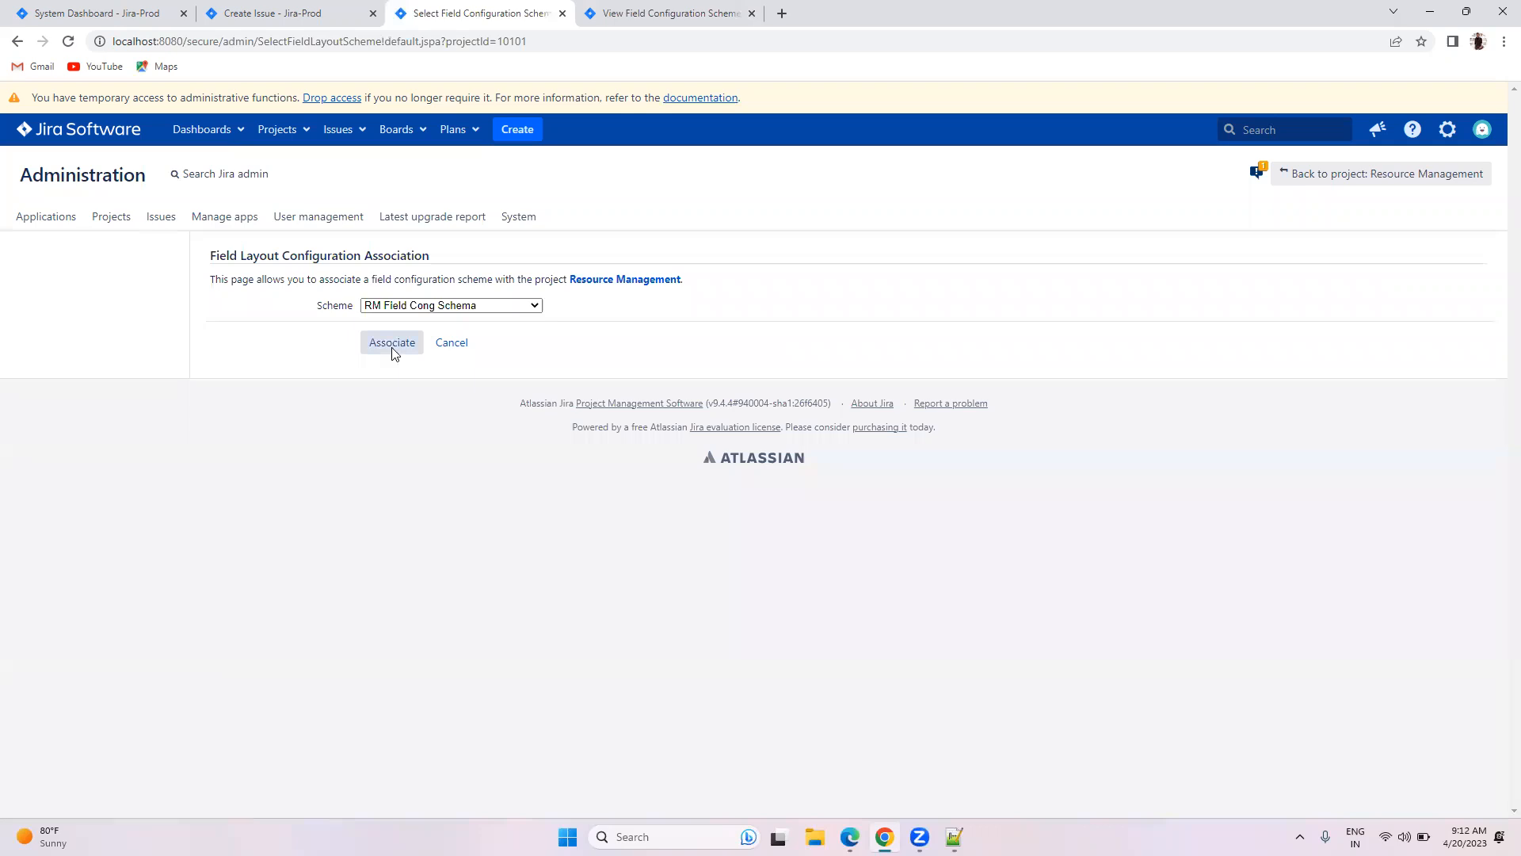
Step: Expand and collapse Default, New Resource and Onboarding field configurations to check their fields
{"action": "scroll", "coordinate": [639, 425], "scroll_direction": "down", "scroll_amount": 2}
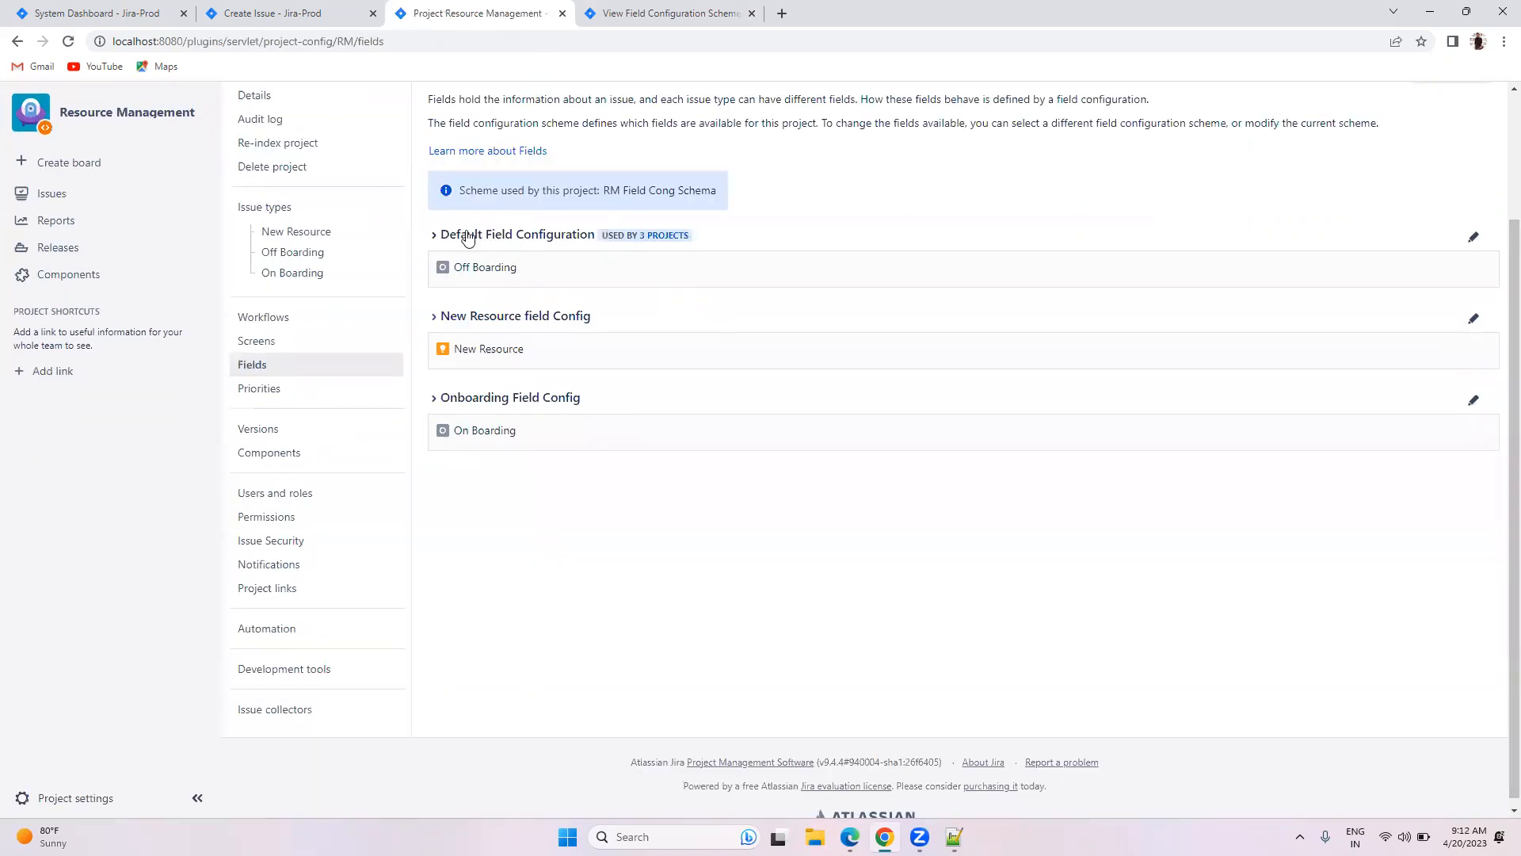
{"action": "left_click", "coordinate": [434, 237]}
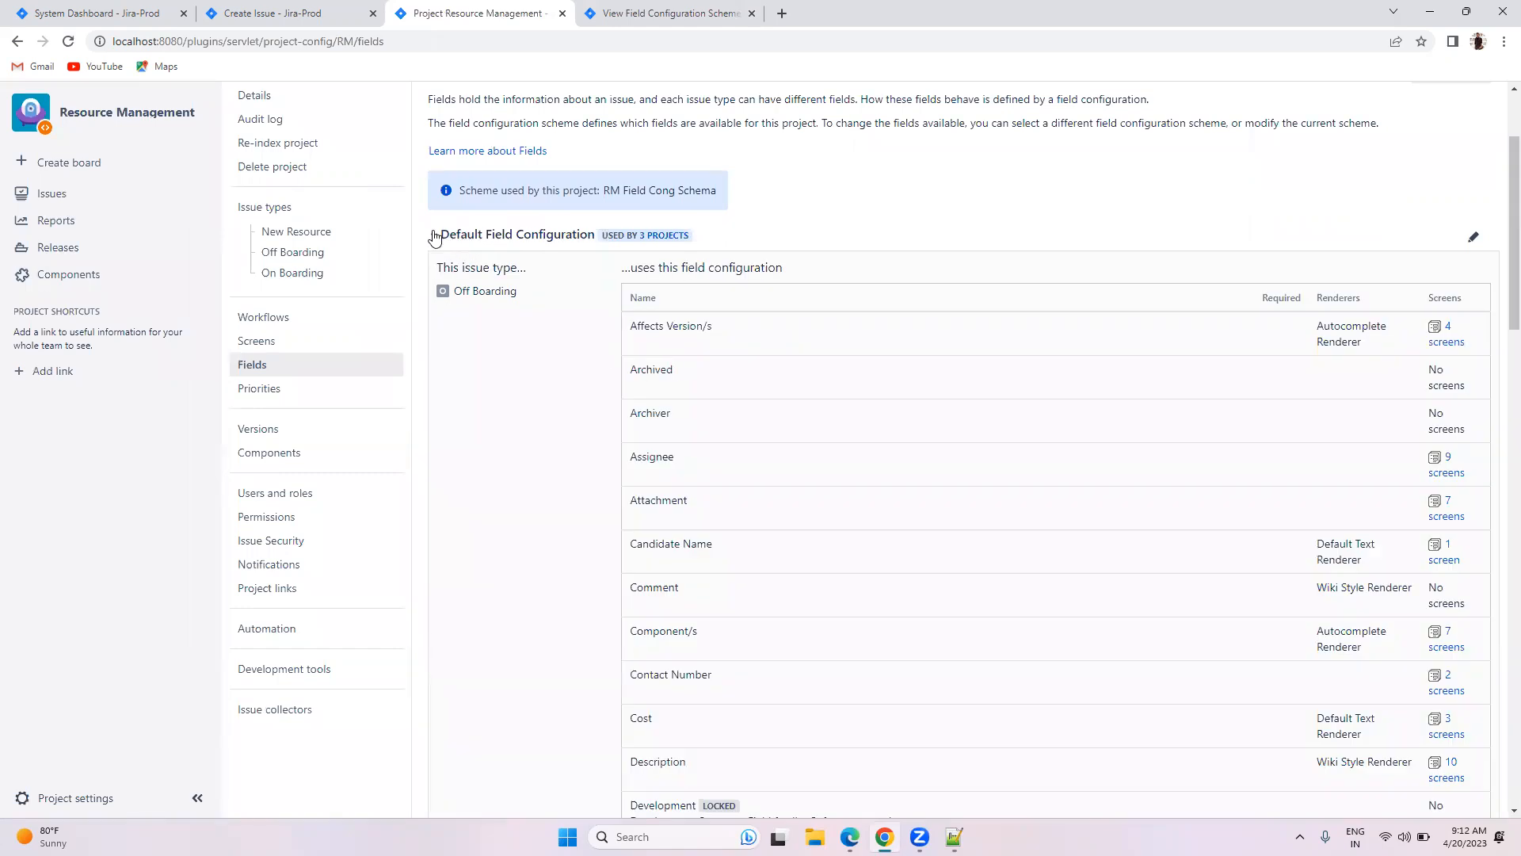
{"action": "left_click", "coordinate": [435, 236]}
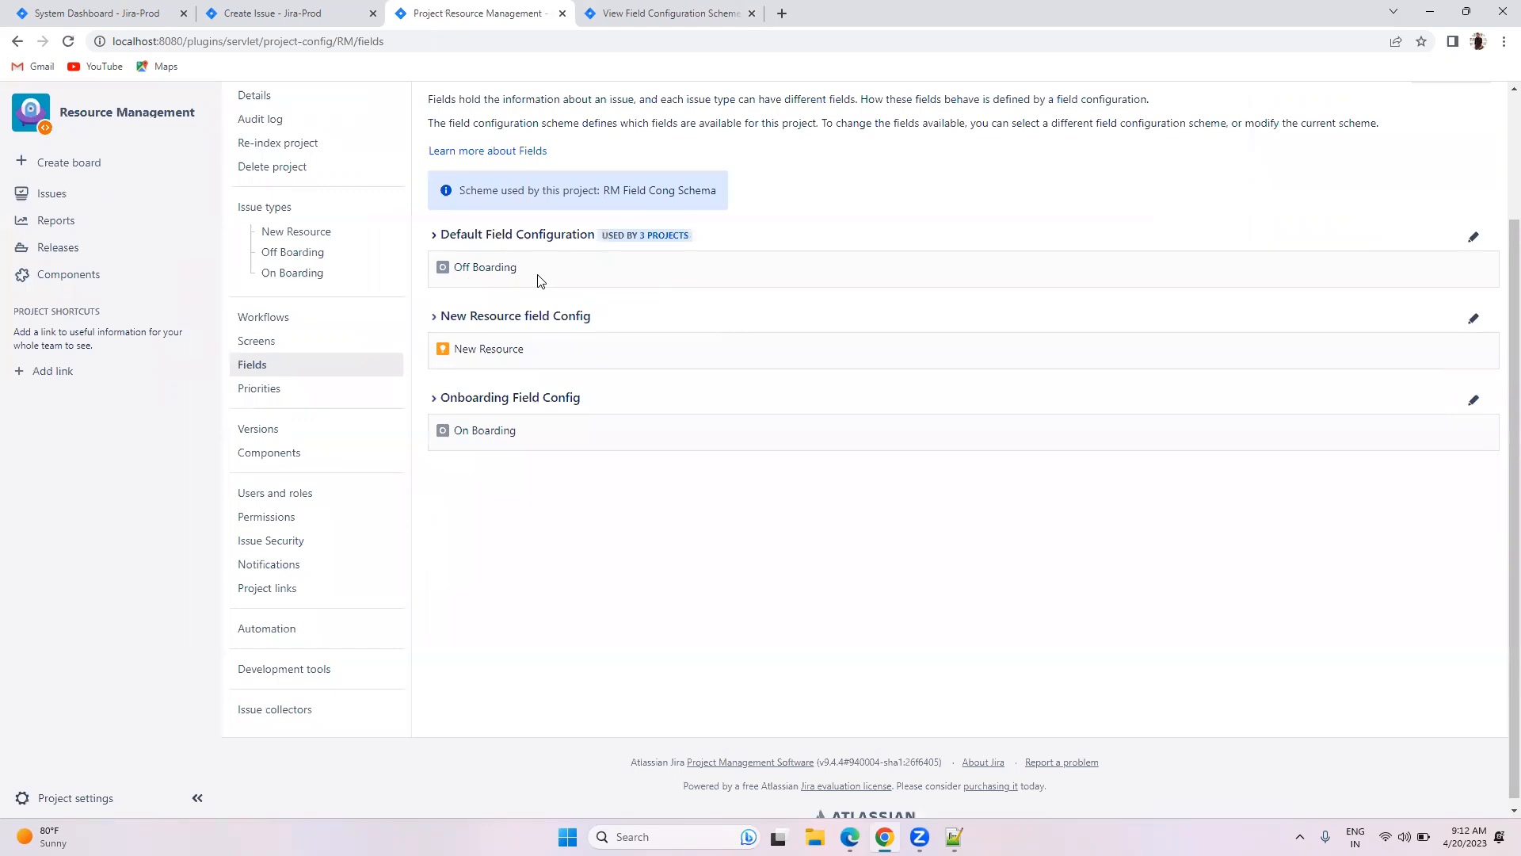
{"action": "left_click", "coordinate": [434, 317]}
{"action": "left_click", "coordinate": [434, 317]}
{"action": "left_click", "coordinate": [432, 403]}
{"action": "left_click", "coordinate": [430, 402]}
{"action": "left_click", "coordinate": [654, 8]}
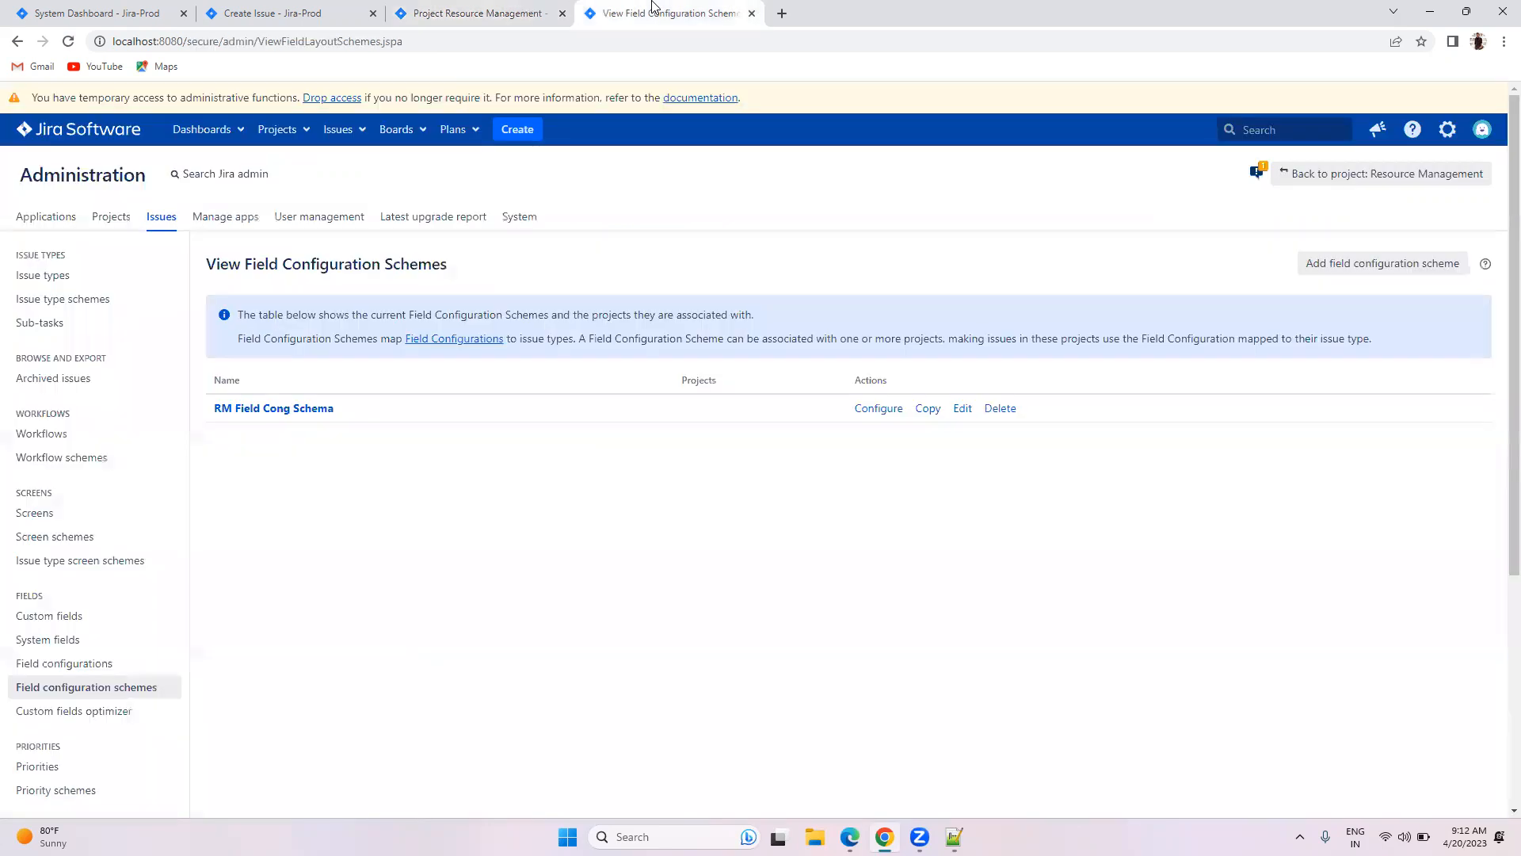
Step: Browse the New Resource field Config field list, then return to the New Resource Create Issue form
{"action": "left_click", "coordinate": [71, 665]}
{"action": "scroll", "coordinate": [816, 519], "scroll_direction": "down", "scroll_amount": 1}
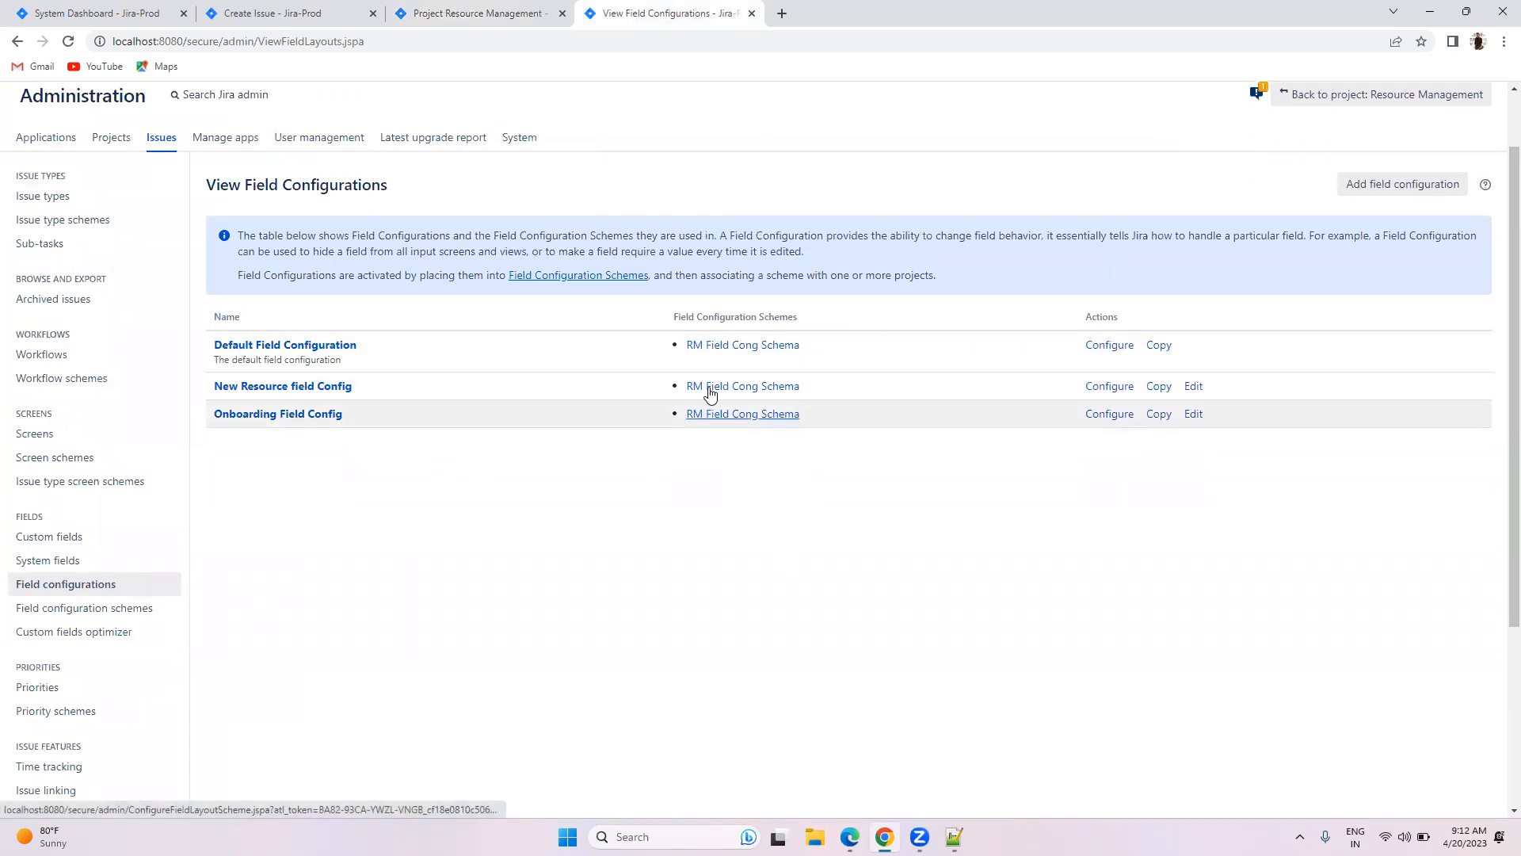
{"action": "left_click", "coordinate": [277, 388]}
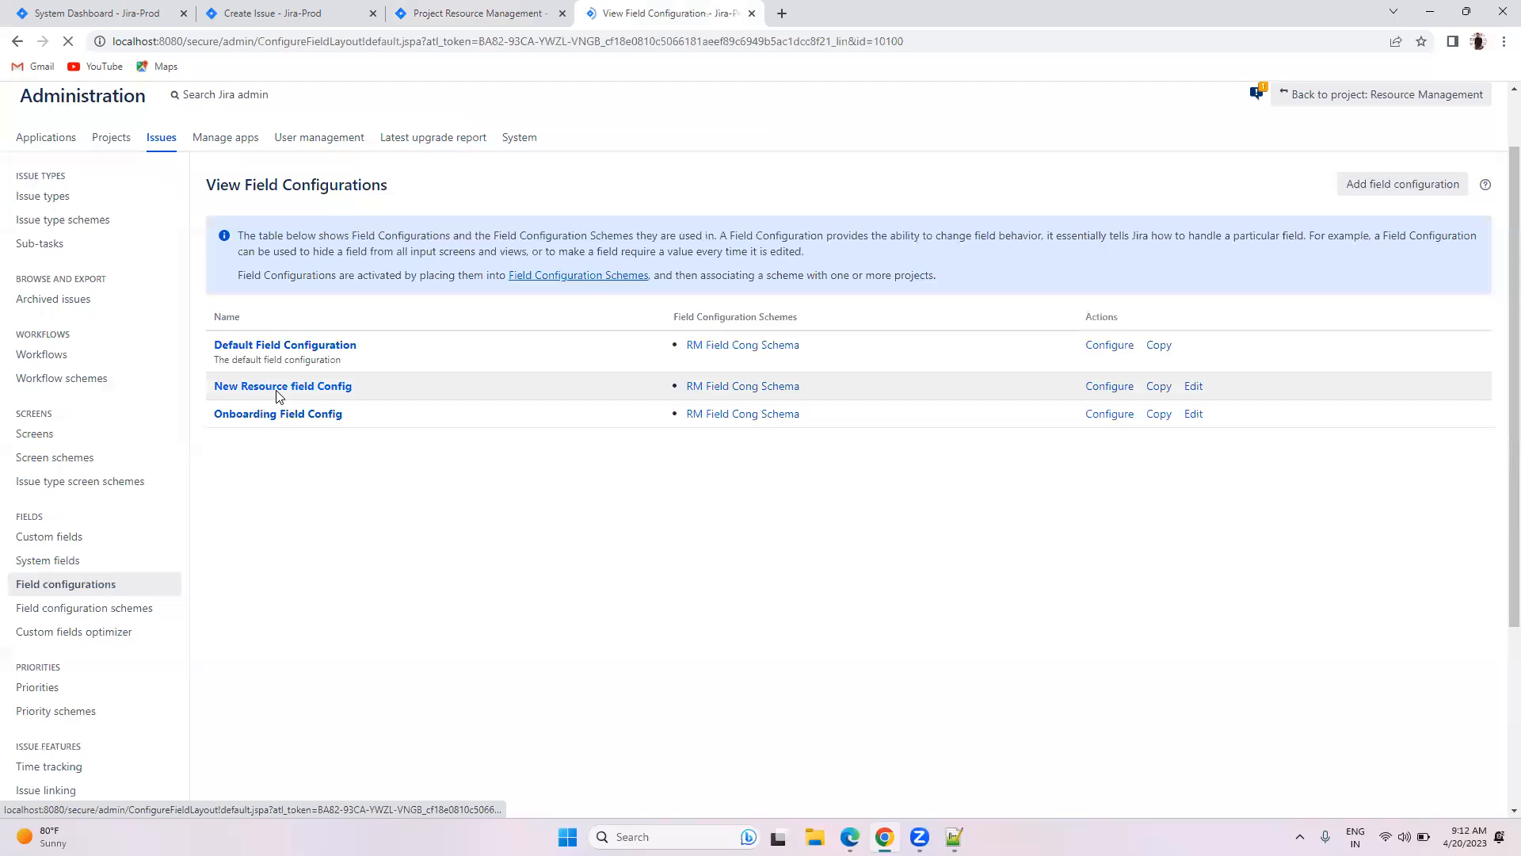
{"action": "scroll", "coordinate": [660, 462], "scroll_direction": "down", "scroll_amount": 6}
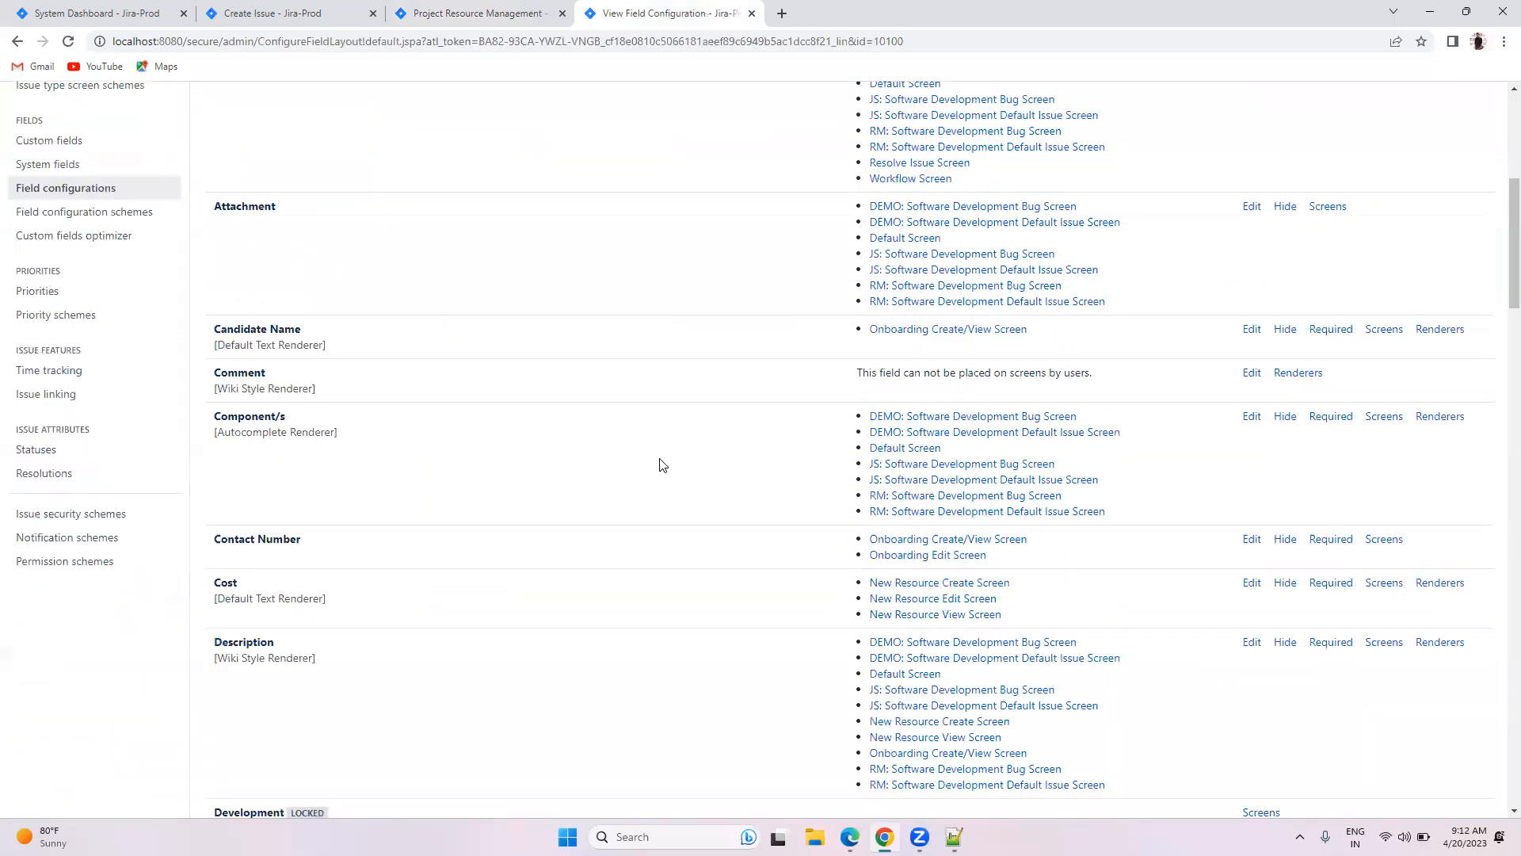
{"action": "scroll", "coordinate": [681, 487], "scroll_direction": "up", "scroll_amount": 6}
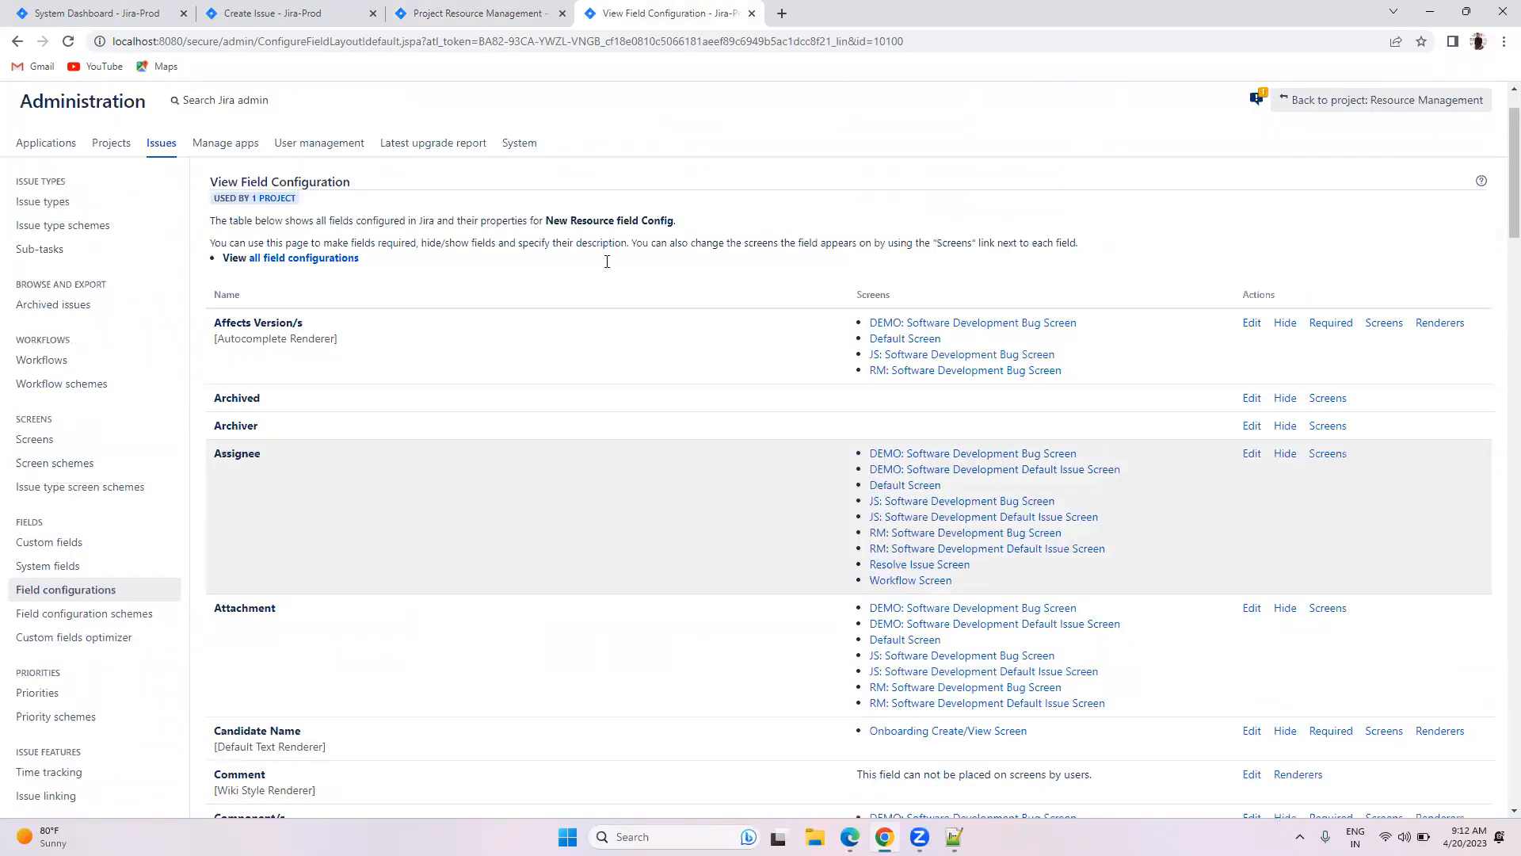
{"action": "left_click", "coordinate": [67, 9]}
{"action": "left_click", "coordinate": [331, 9]}
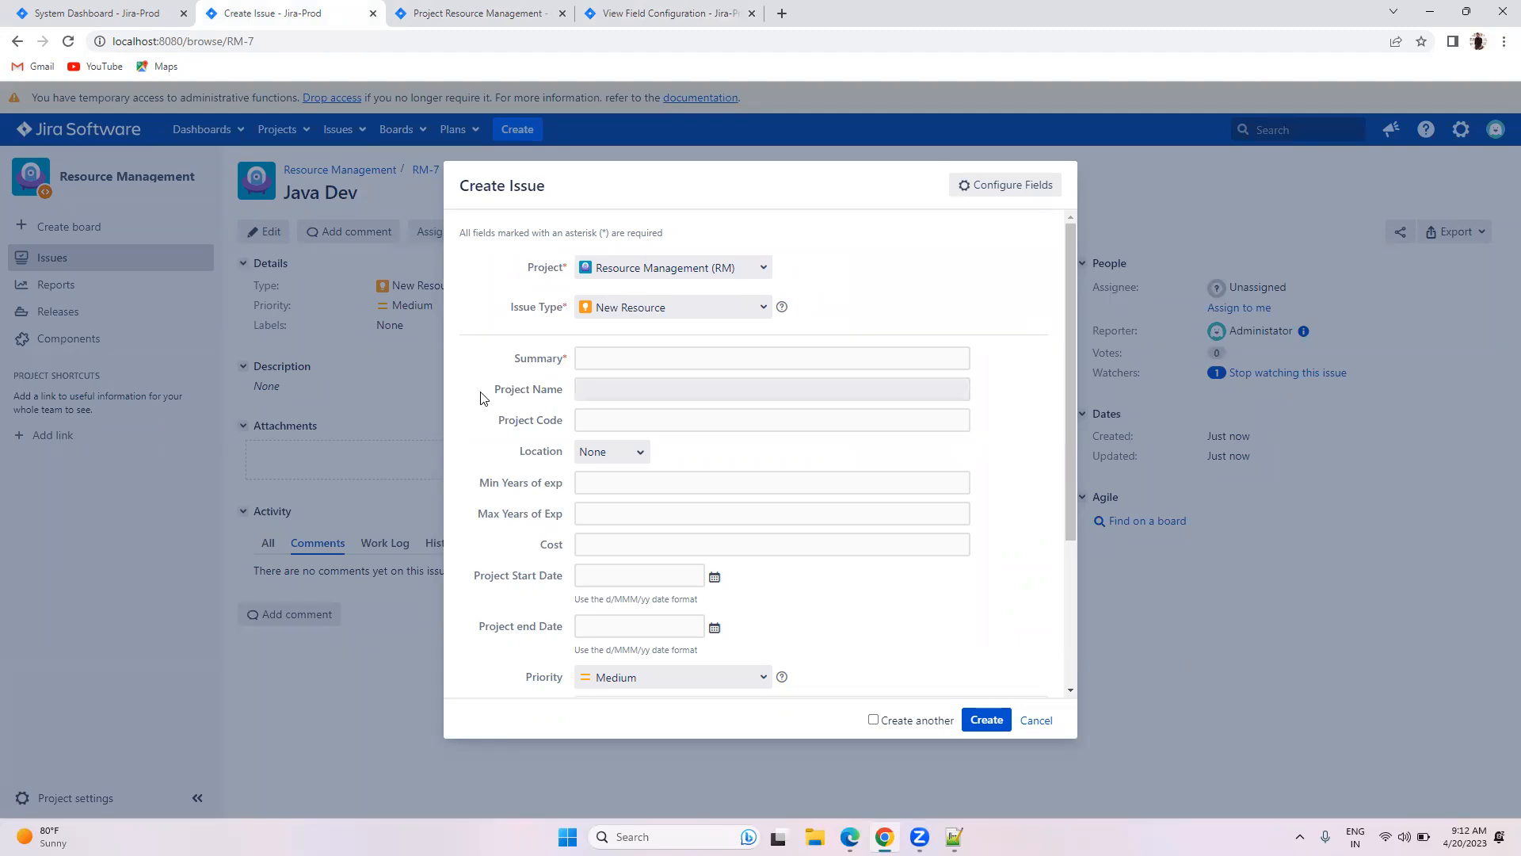
Step: Highlight the Project Name, Project Code and Project Start Date hint labels, then return to Fields settings
{"action": "left_click_drag", "start_coordinate": [494, 390], "coordinate": [567, 404]}
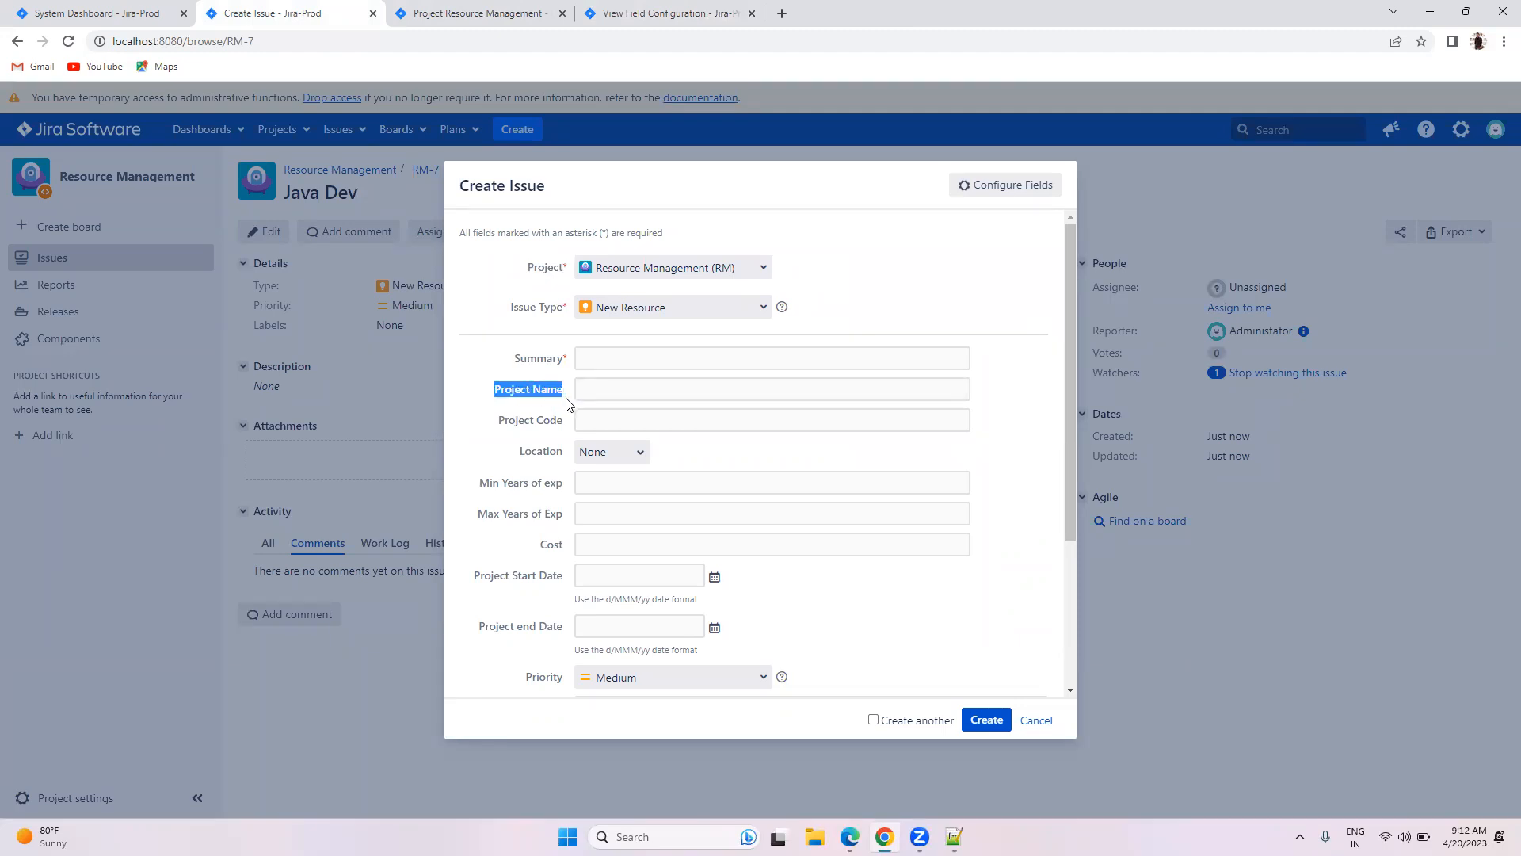
{"action": "left_click_drag", "start_coordinate": [496, 428], "coordinate": [562, 429]}
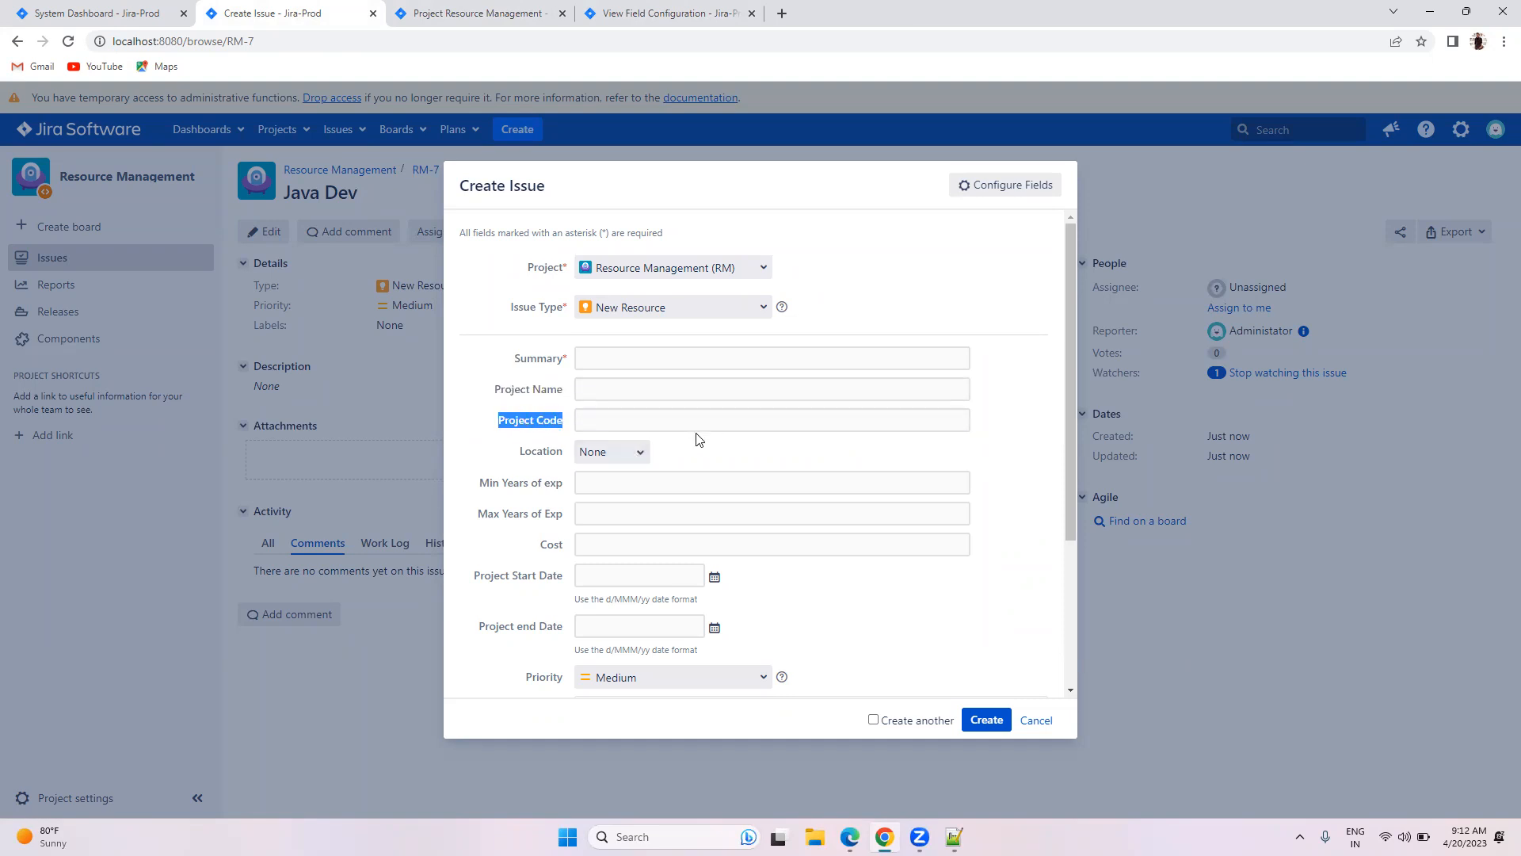
{"action": "scroll", "coordinate": [793, 448], "scroll_direction": "down", "scroll_amount": 3}
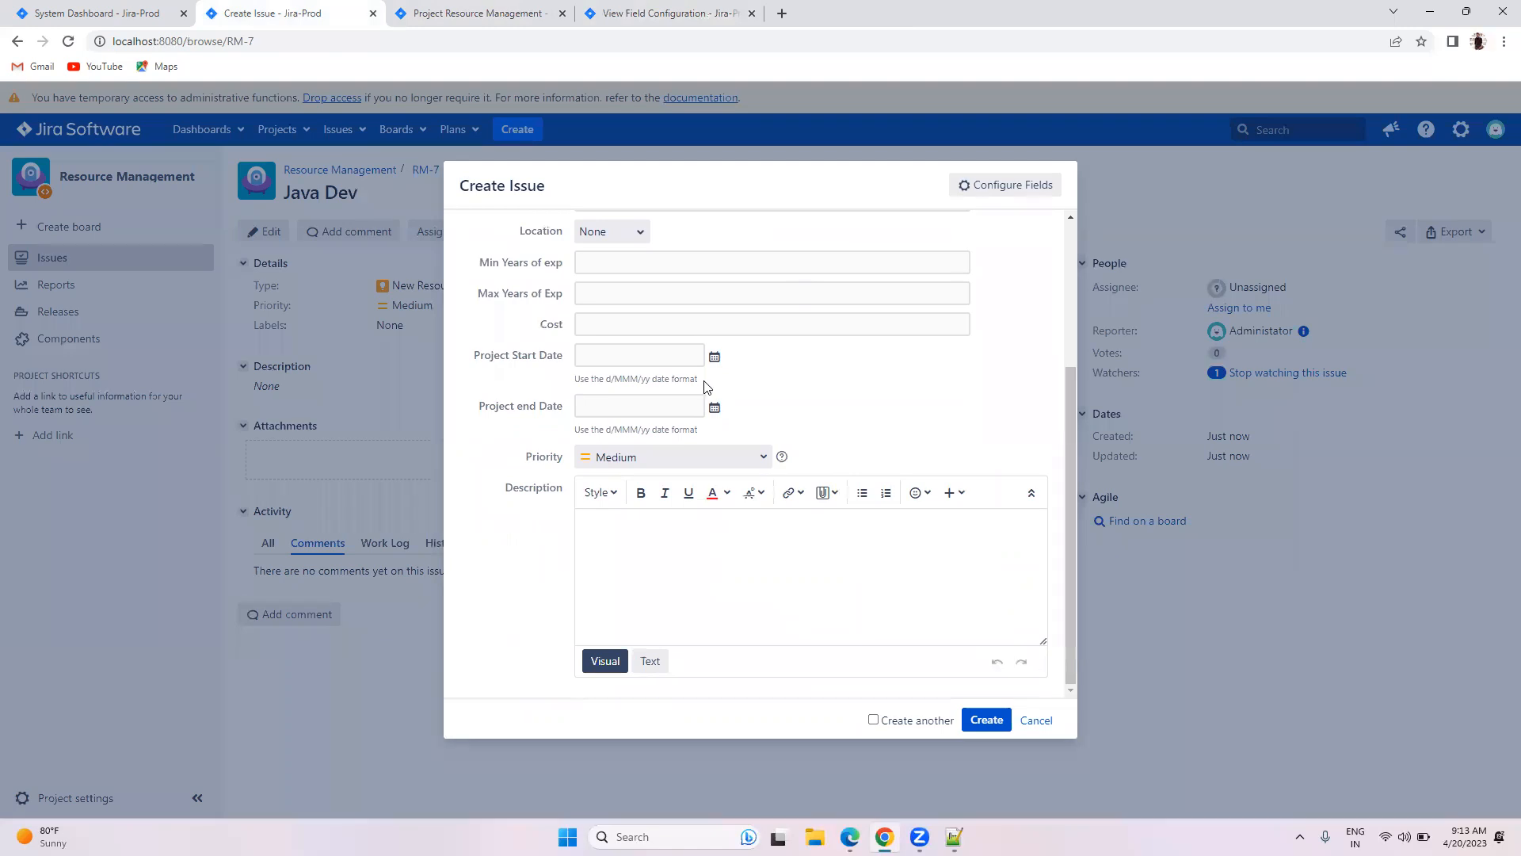
{"action": "left_click_drag", "start_coordinate": [705, 383], "coordinate": [547, 388]}
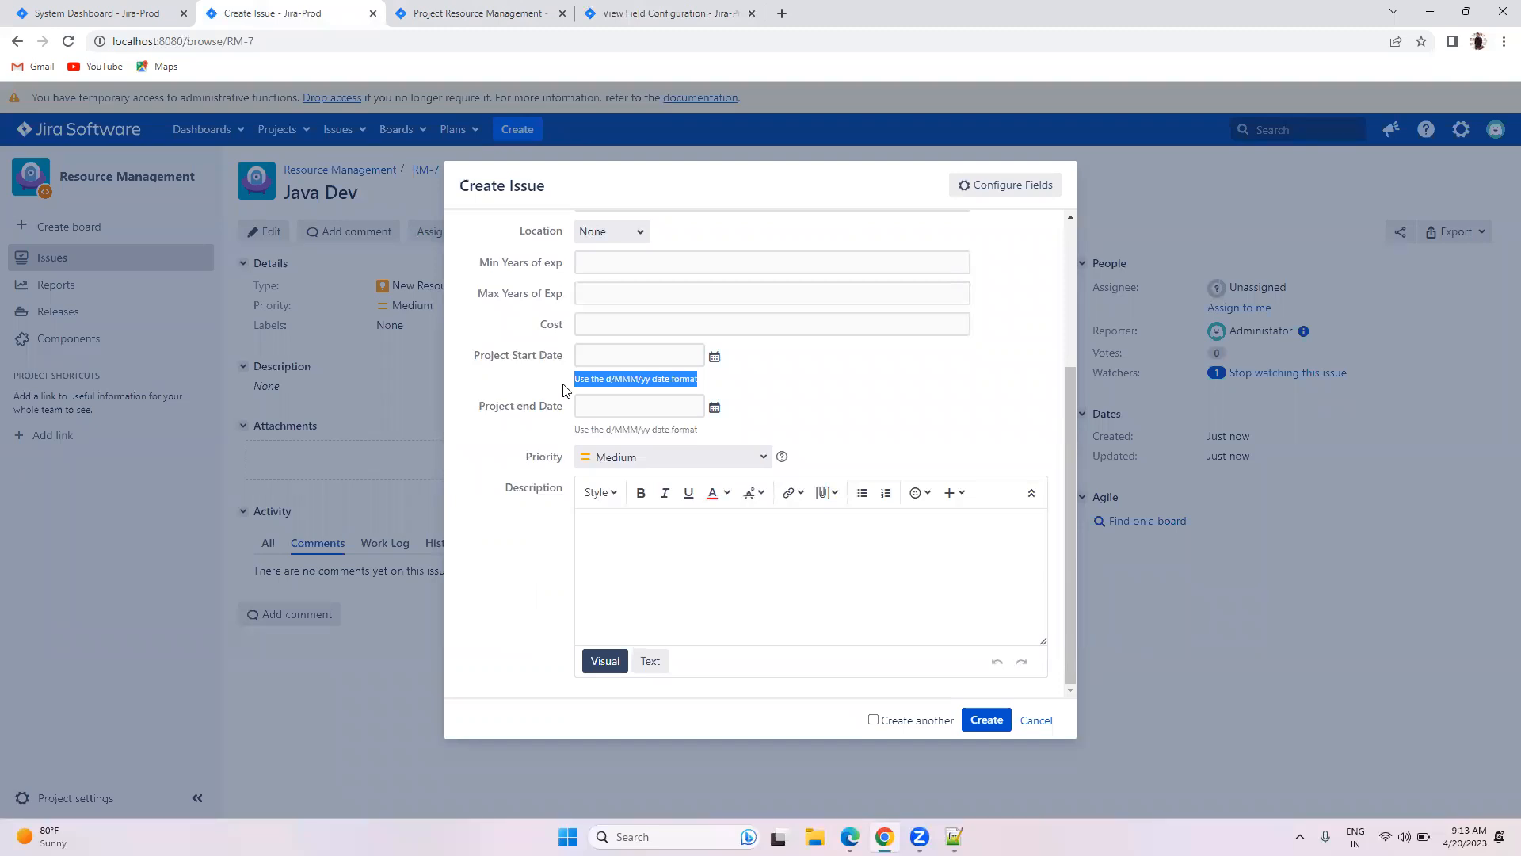
{"action": "left_click", "coordinate": [871, 355]}
{"action": "scroll", "coordinate": [855, 364], "scroll_direction": "up", "scroll_amount": 3}
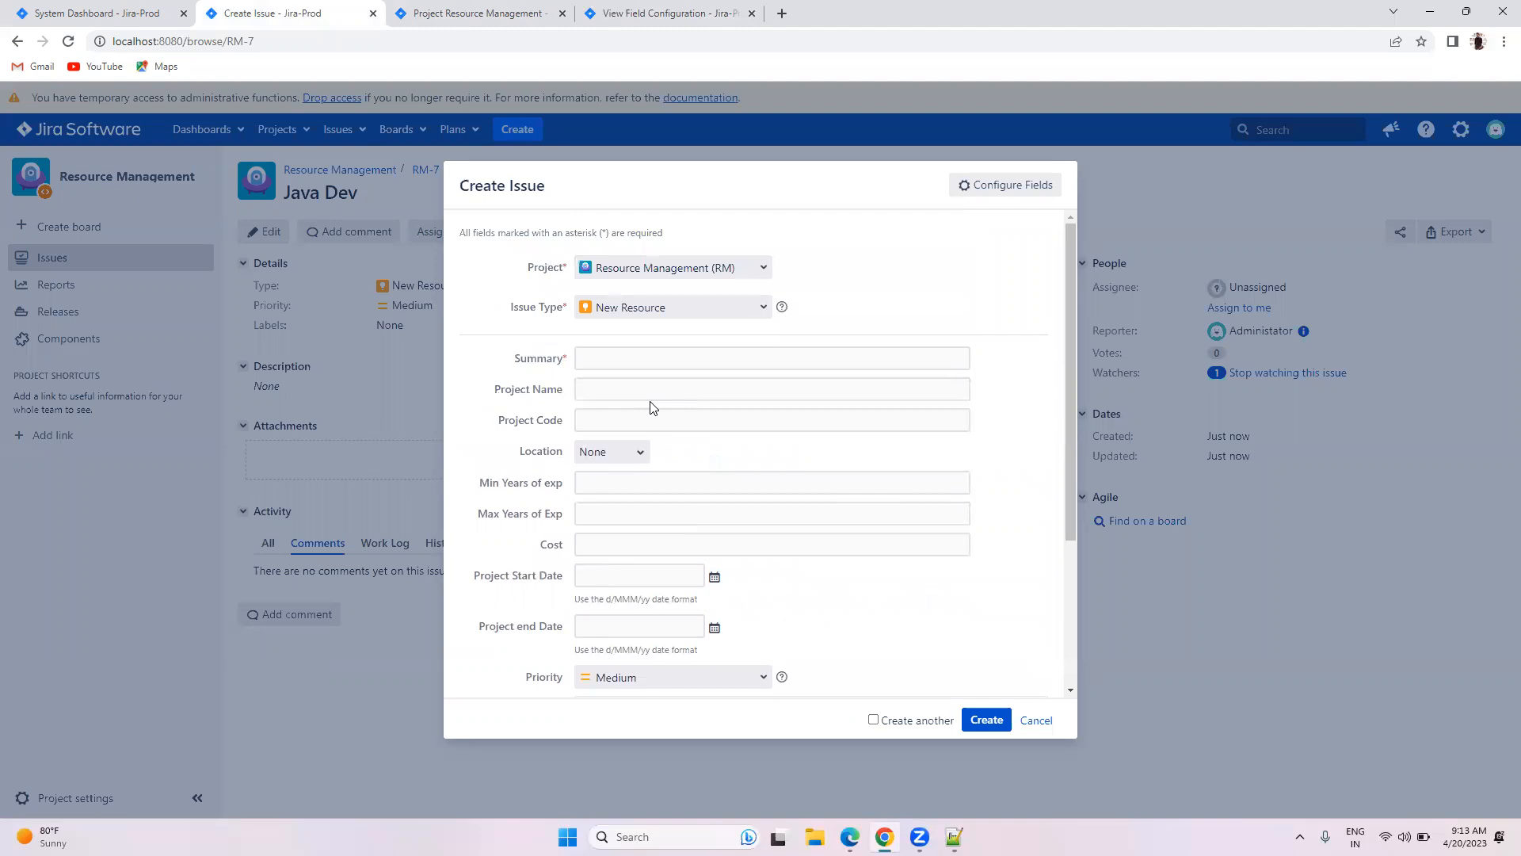
{"action": "left_click", "coordinate": [458, 12]}
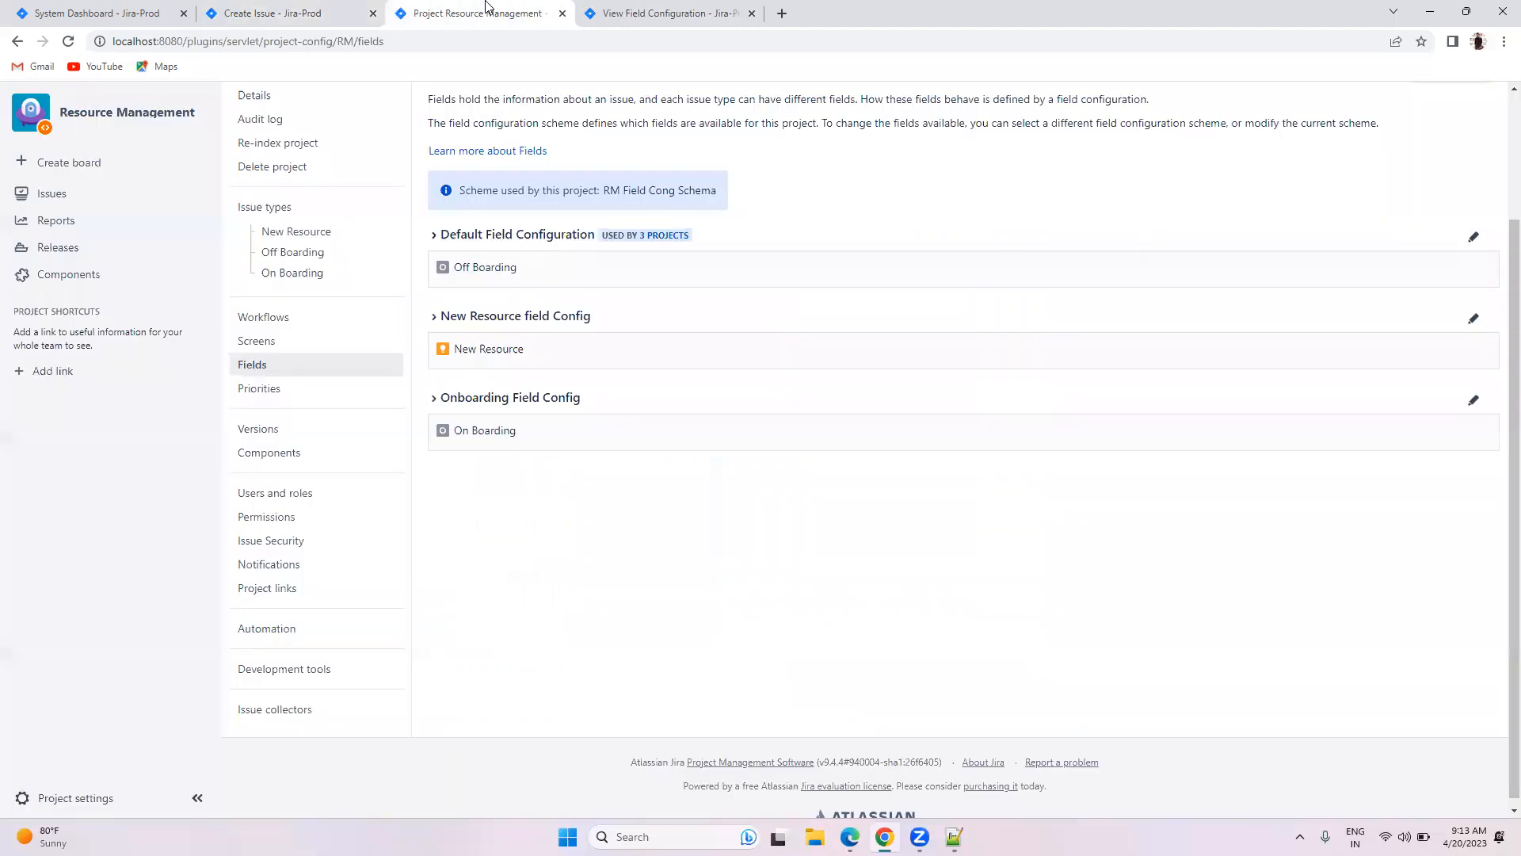
Step: Scroll the New Resource field Config list down to Project Name and edit its description
{"action": "left_click", "coordinate": [687, 8]}
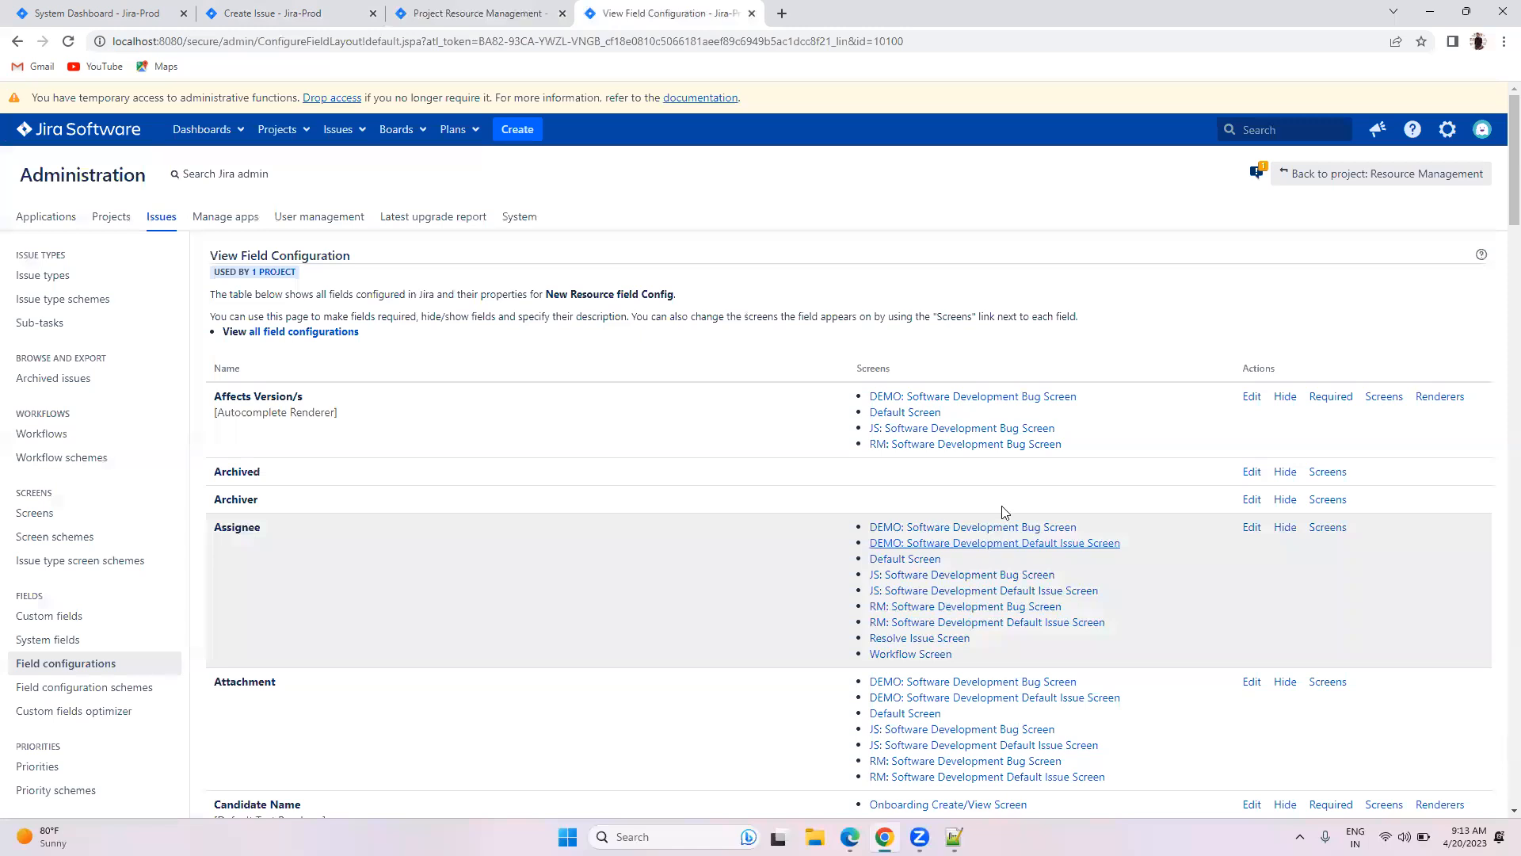
{"action": "scroll", "coordinate": [804, 470], "scroll_direction": "down", "scroll_amount": 8}
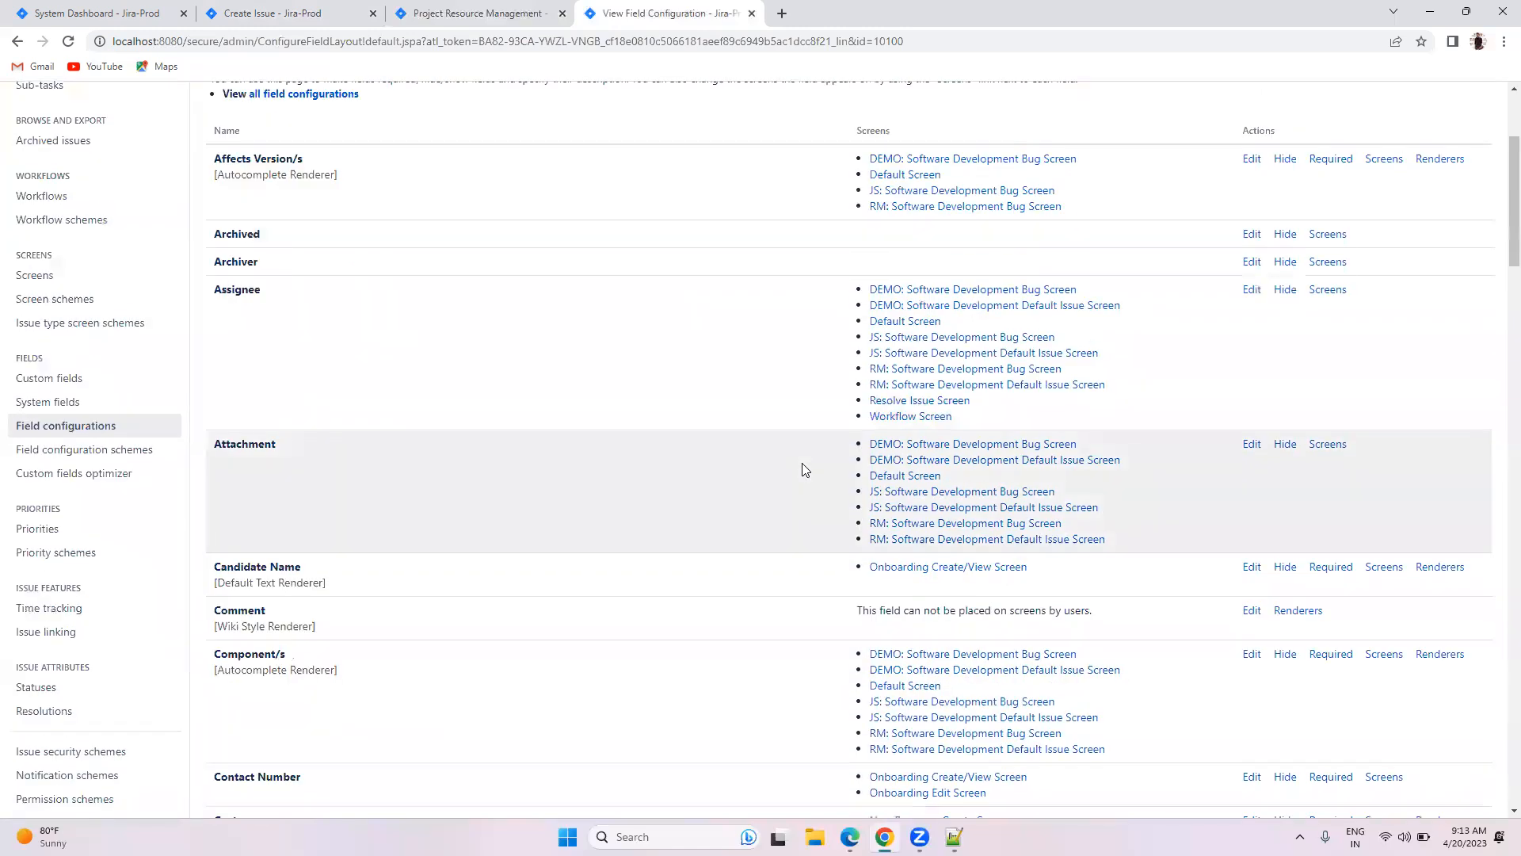
{"action": "scroll", "coordinate": [804, 470], "scroll_direction": "down", "scroll_amount": 13}
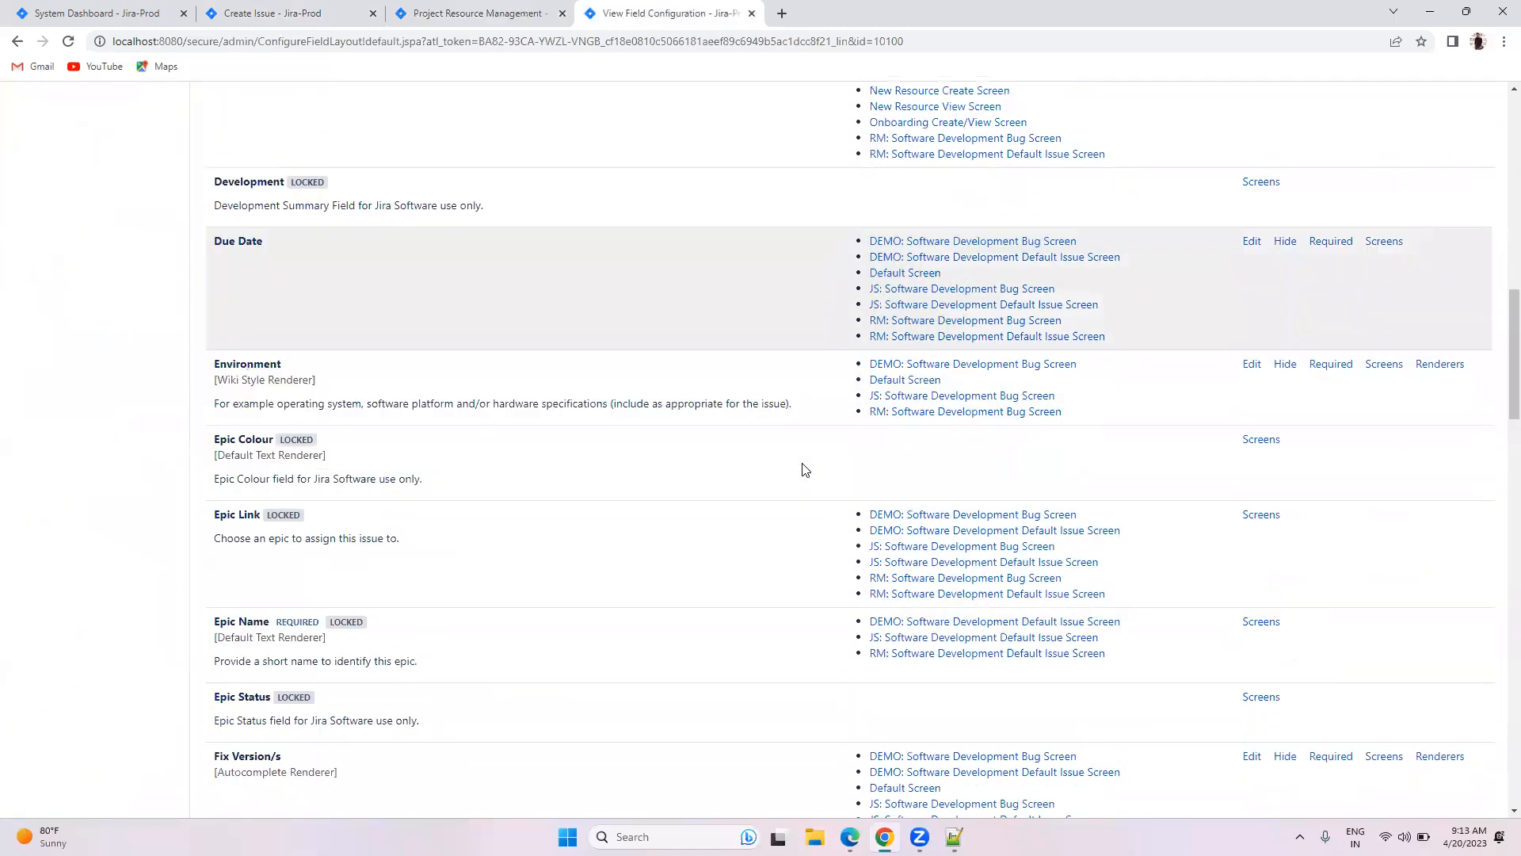
{"action": "scroll", "coordinate": [804, 470], "scroll_direction": "down", "scroll_amount": 12}
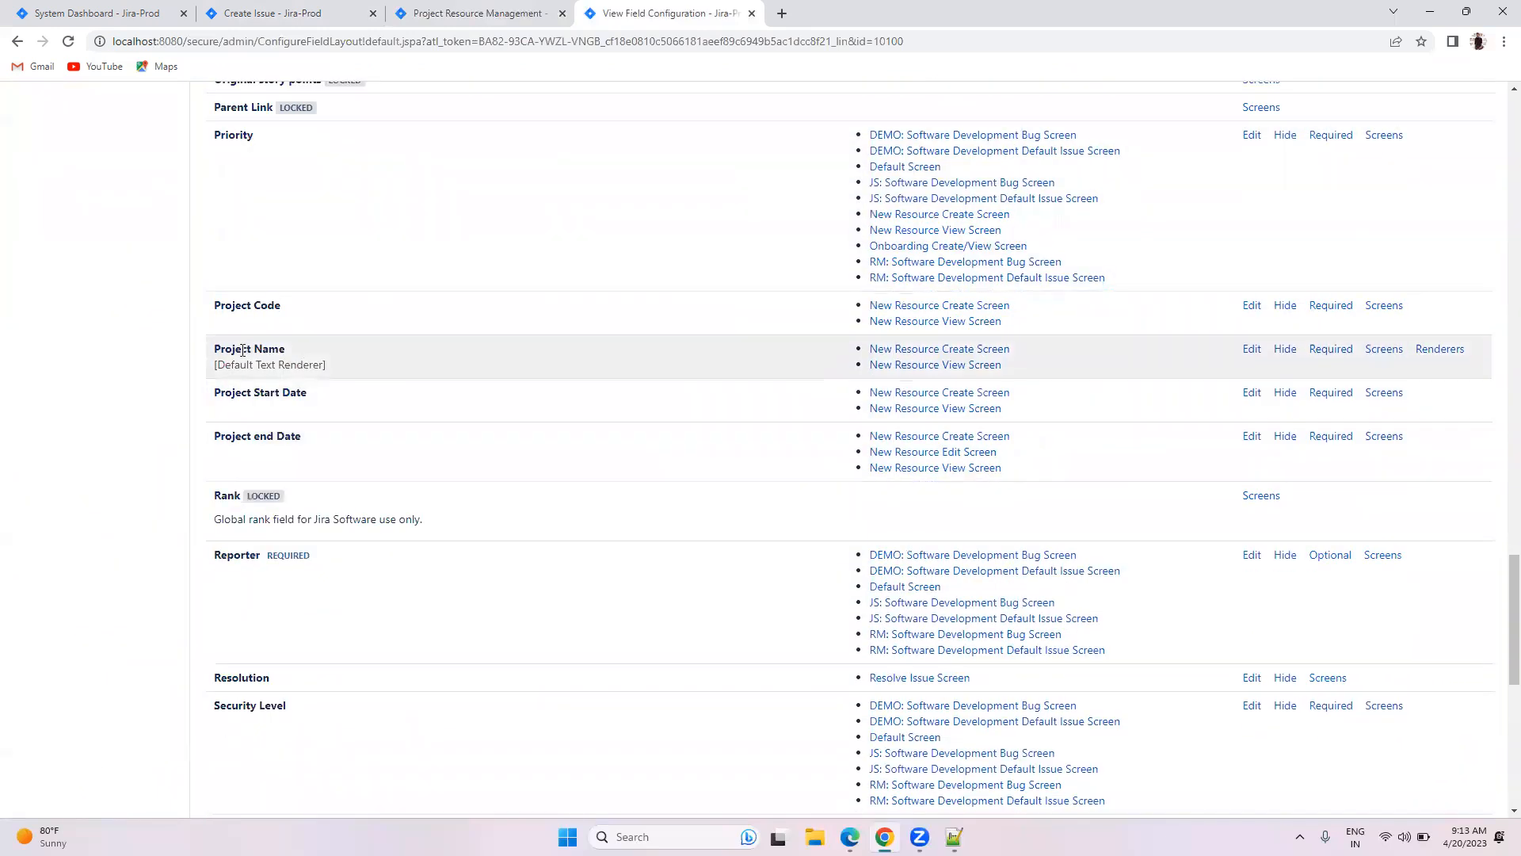
{"action": "left_click_drag", "start_coordinate": [216, 349], "coordinate": [285, 352]}
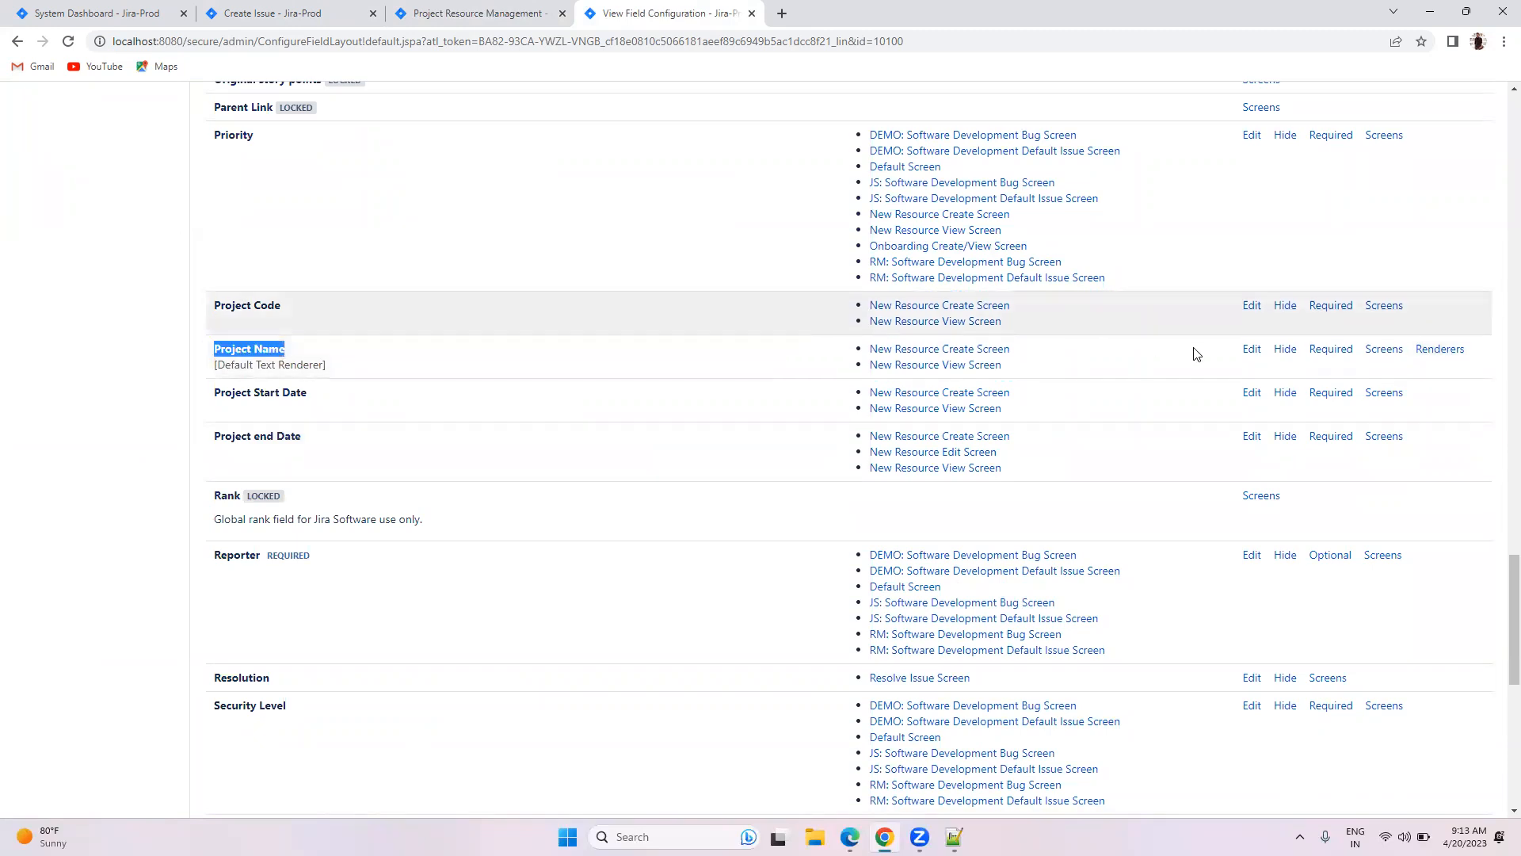
{"action": "left_click", "coordinate": [1252, 350]}
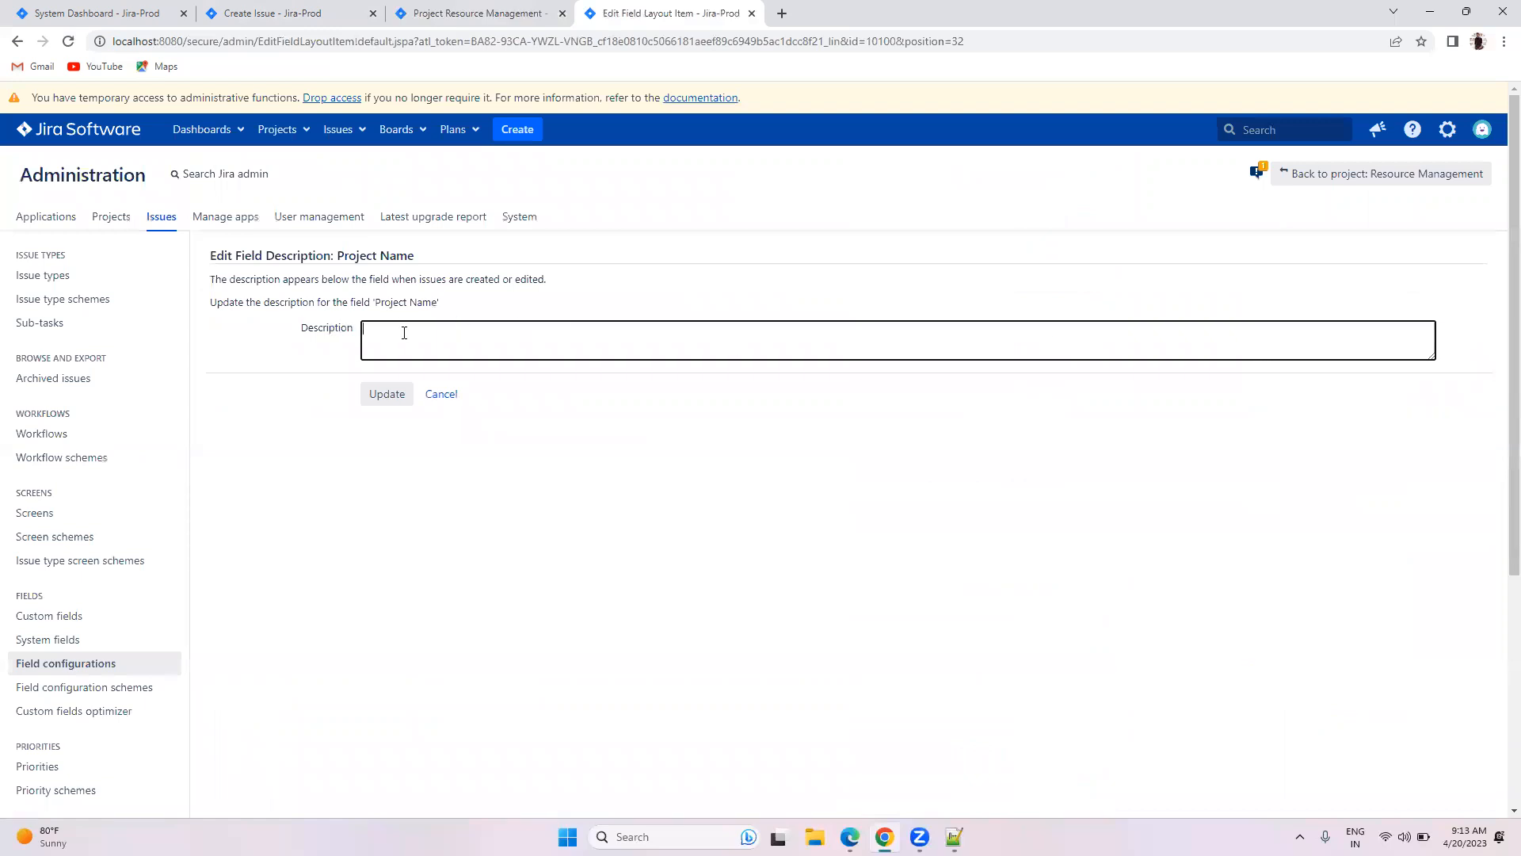
Step: Enter 'Please enter which project is this request for?' as Project Name's description and update it
{"action": "type", "text": "Please enter which project is thsi request"}
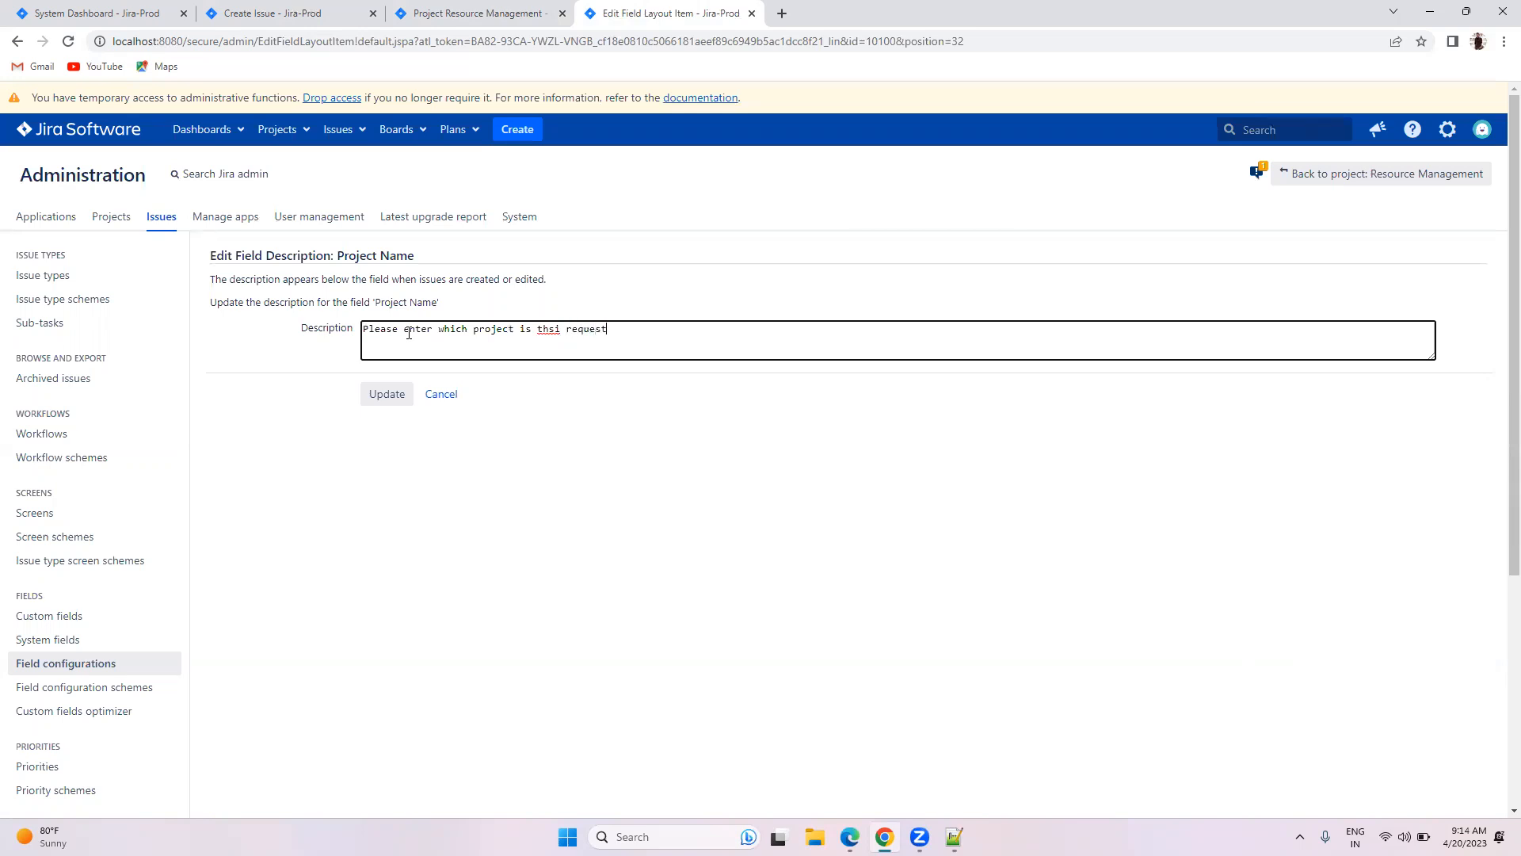
{"action": "key", "text": "BackSpace"}
{"action": "key", "text": "BackSpace"}
{"action": "key", "text": "BackSpace"}
{"action": "key", "text": "BackSpace"}
{"action": "key", "text": "BackSpace"}
{"action": "key", "text": "BackSpace"}
{"action": "key", "text": "BackSpace"}
{"action": "key", "text": "BackSpace"}
{"action": "key", "text": "BackSpace"}
{"action": "key", "text": "BackSpace"}
{"action": "type", "text": "is request for?"}
{"action": "left_click", "coordinate": [379, 393]}
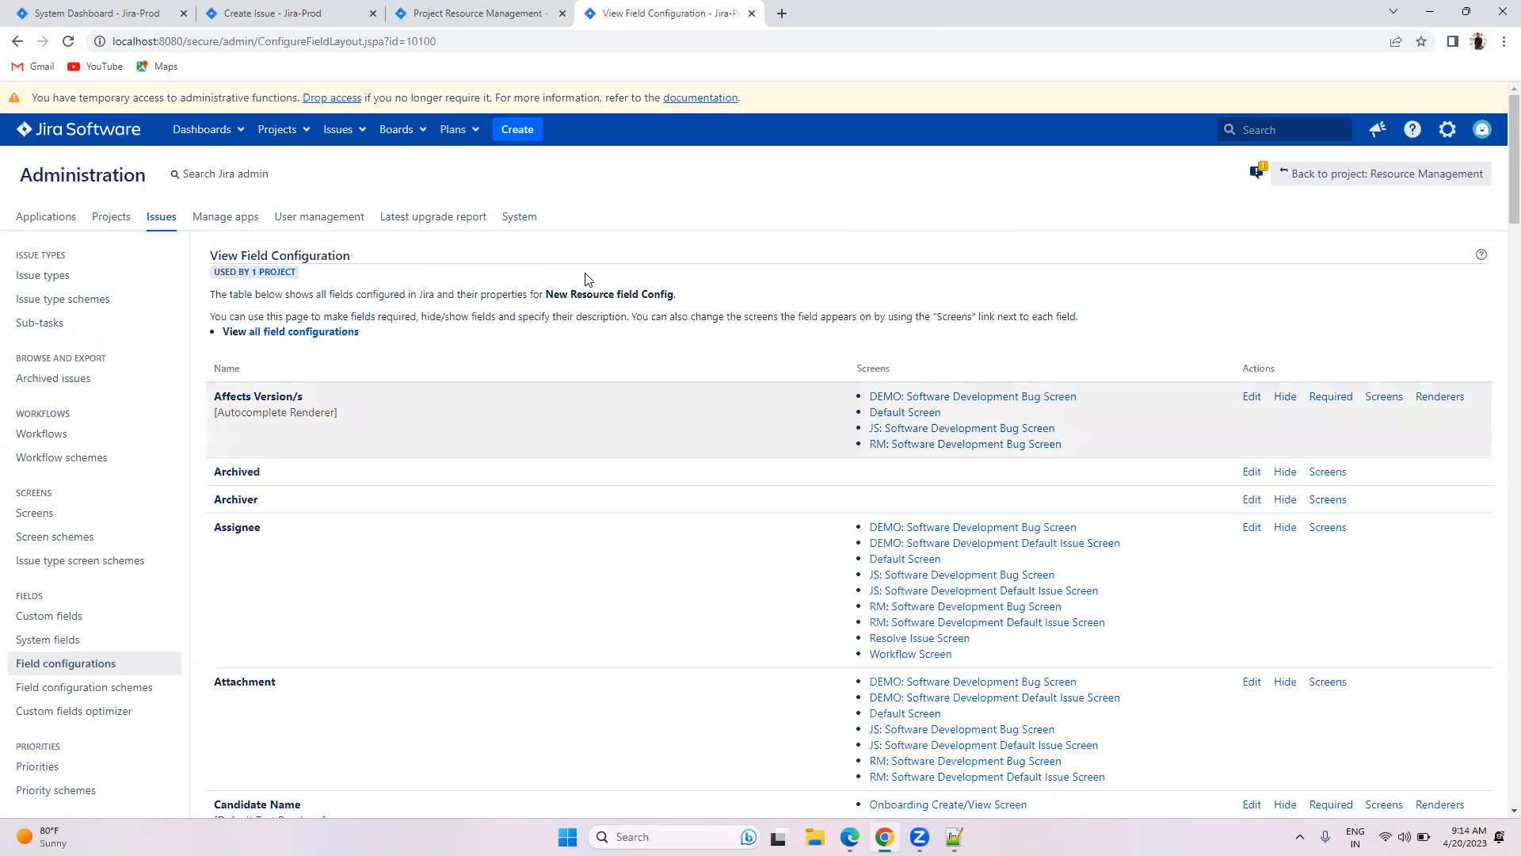
Step: Reopen a fresh Create Issue form and check Project Name's new hint text
{"action": "left_click", "coordinate": [261, 12]}
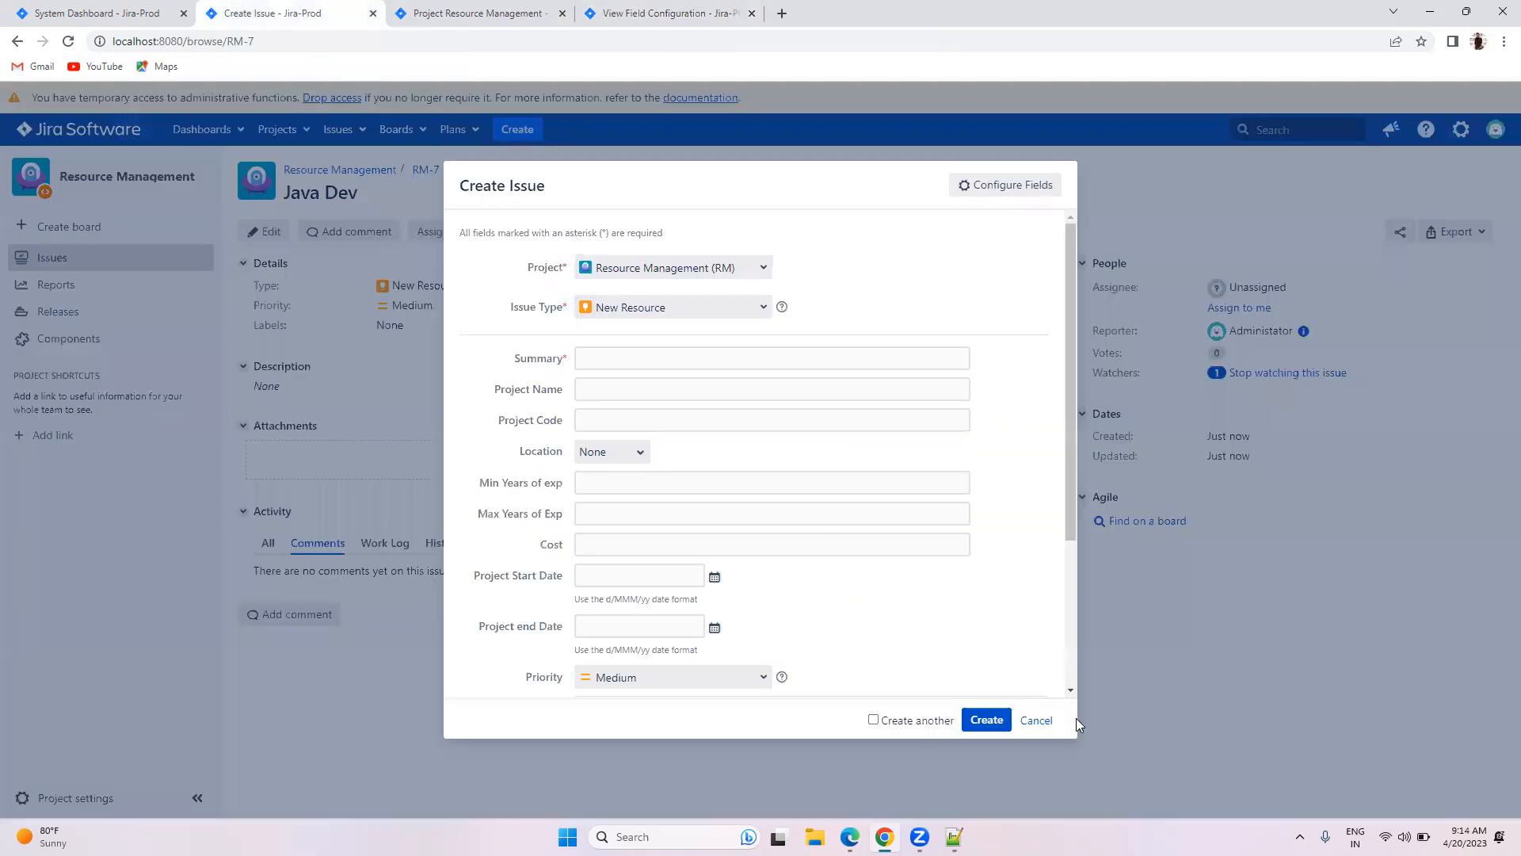
{"action": "left_click", "coordinate": [1032, 721]}
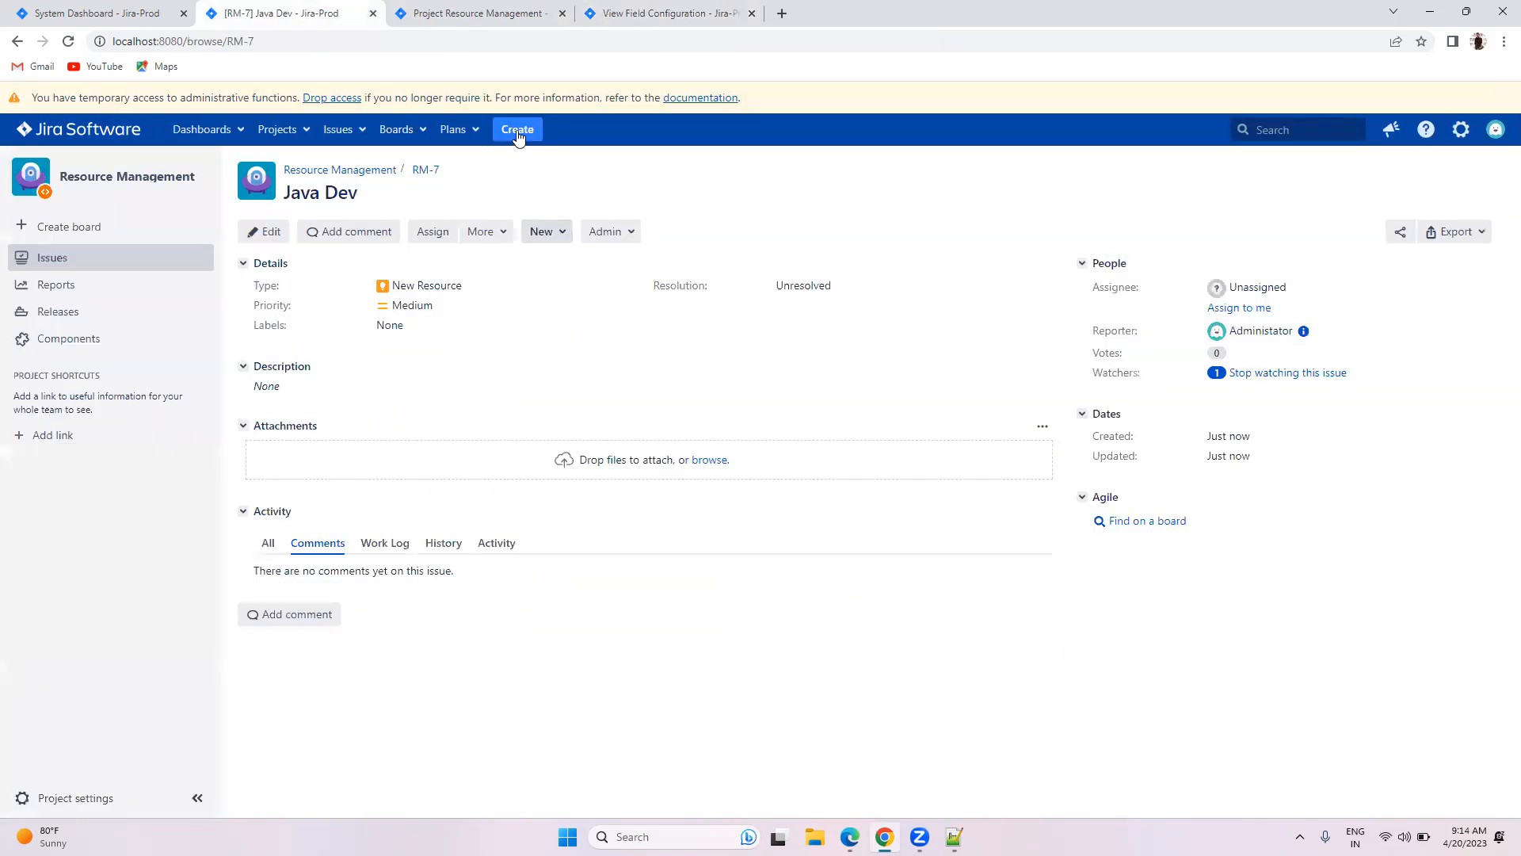
{"action": "left_click", "coordinate": [517, 131]}
{"action": "left_click_drag", "start_coordinate": [569, 416], "coordinate": [754, 426]}
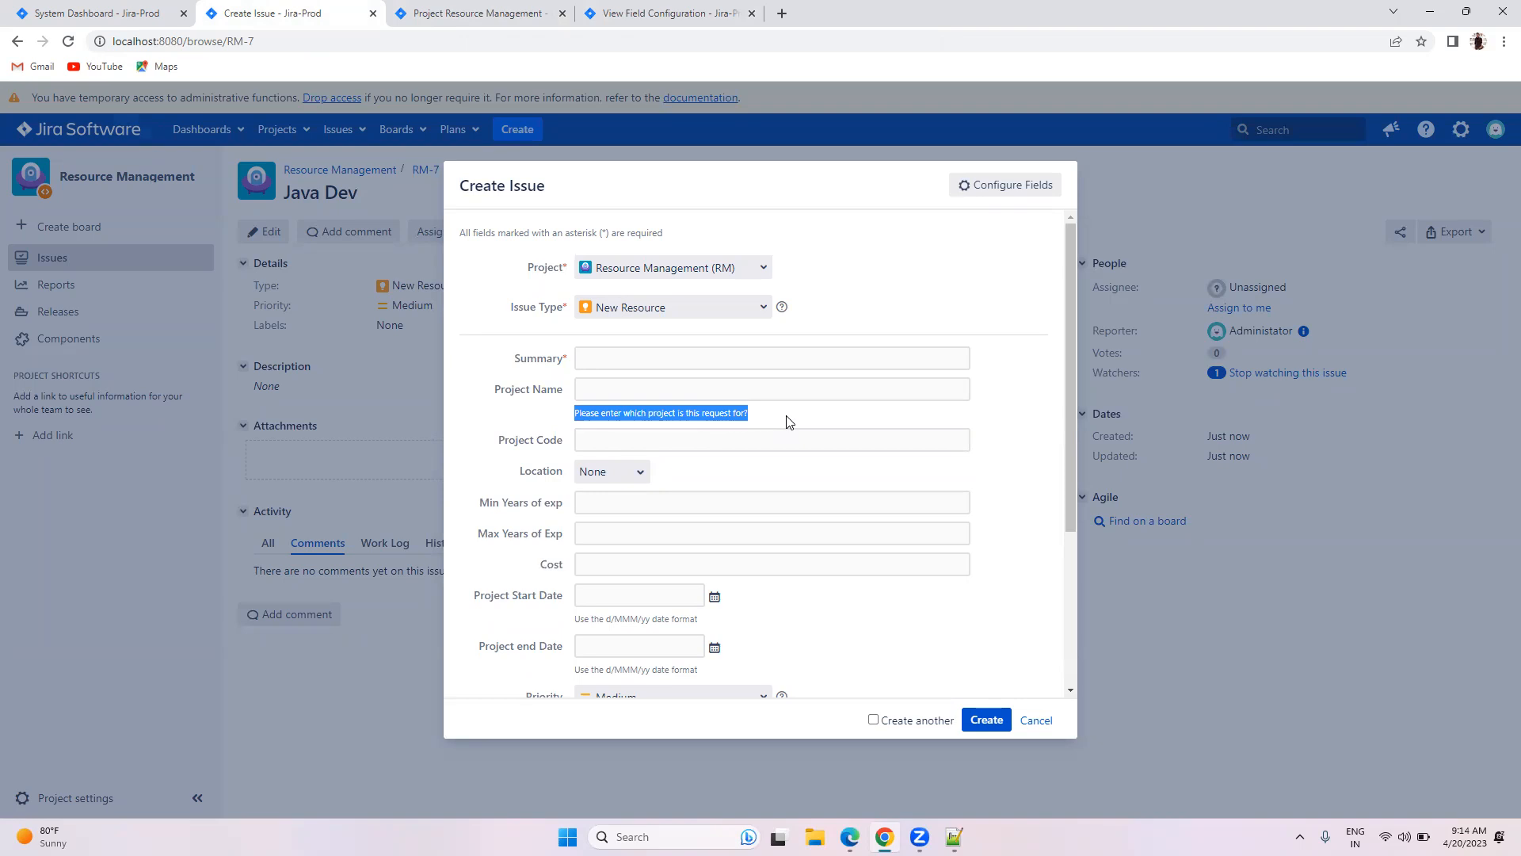
{"action": "left_click", "coordinate": [789, 421]}
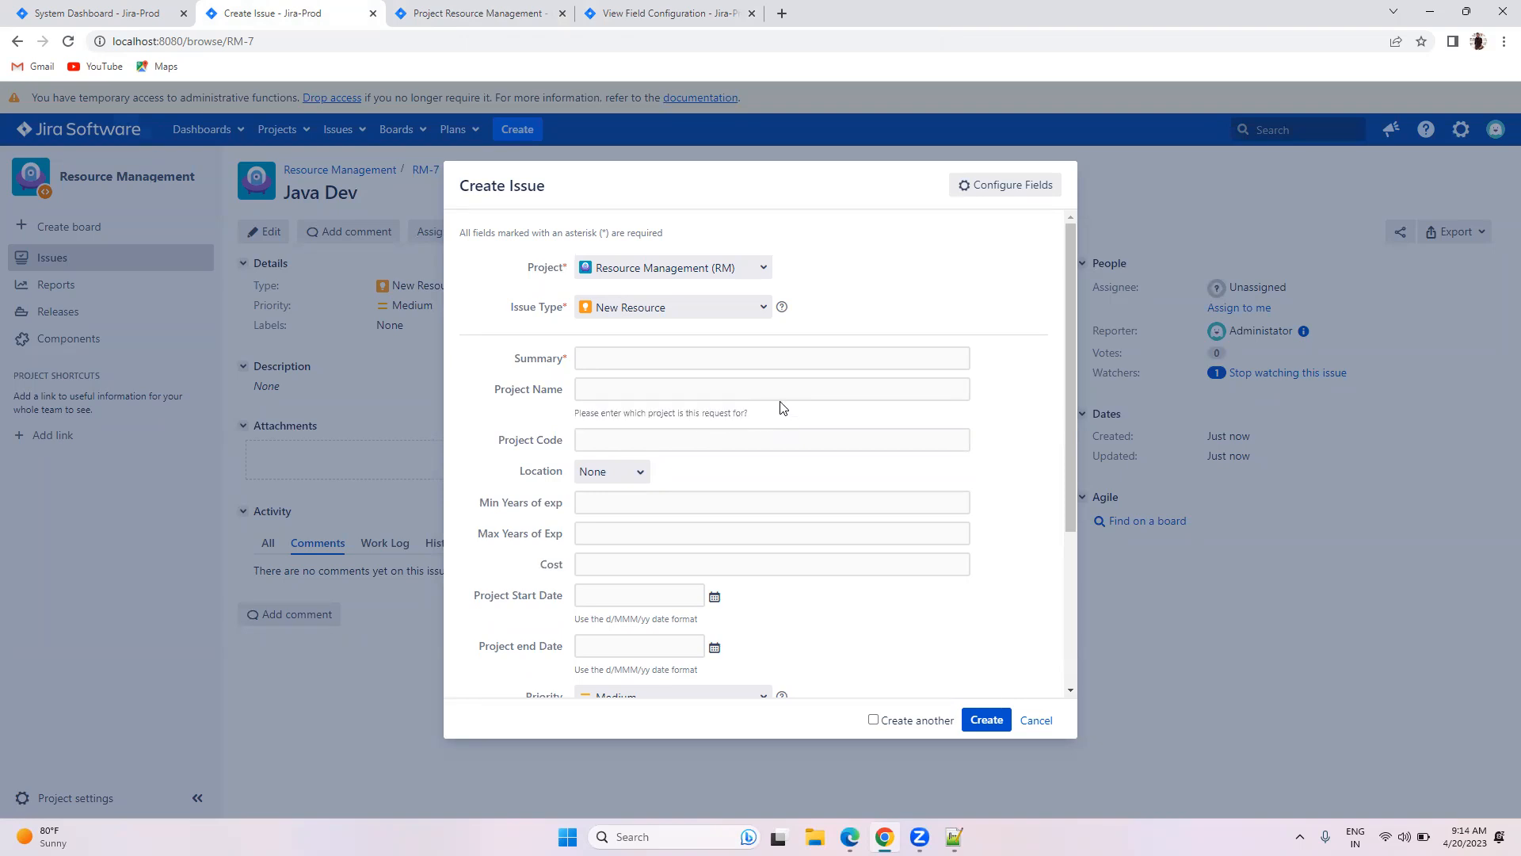
{"action": "left_click", "coordinate": [472, 12]}
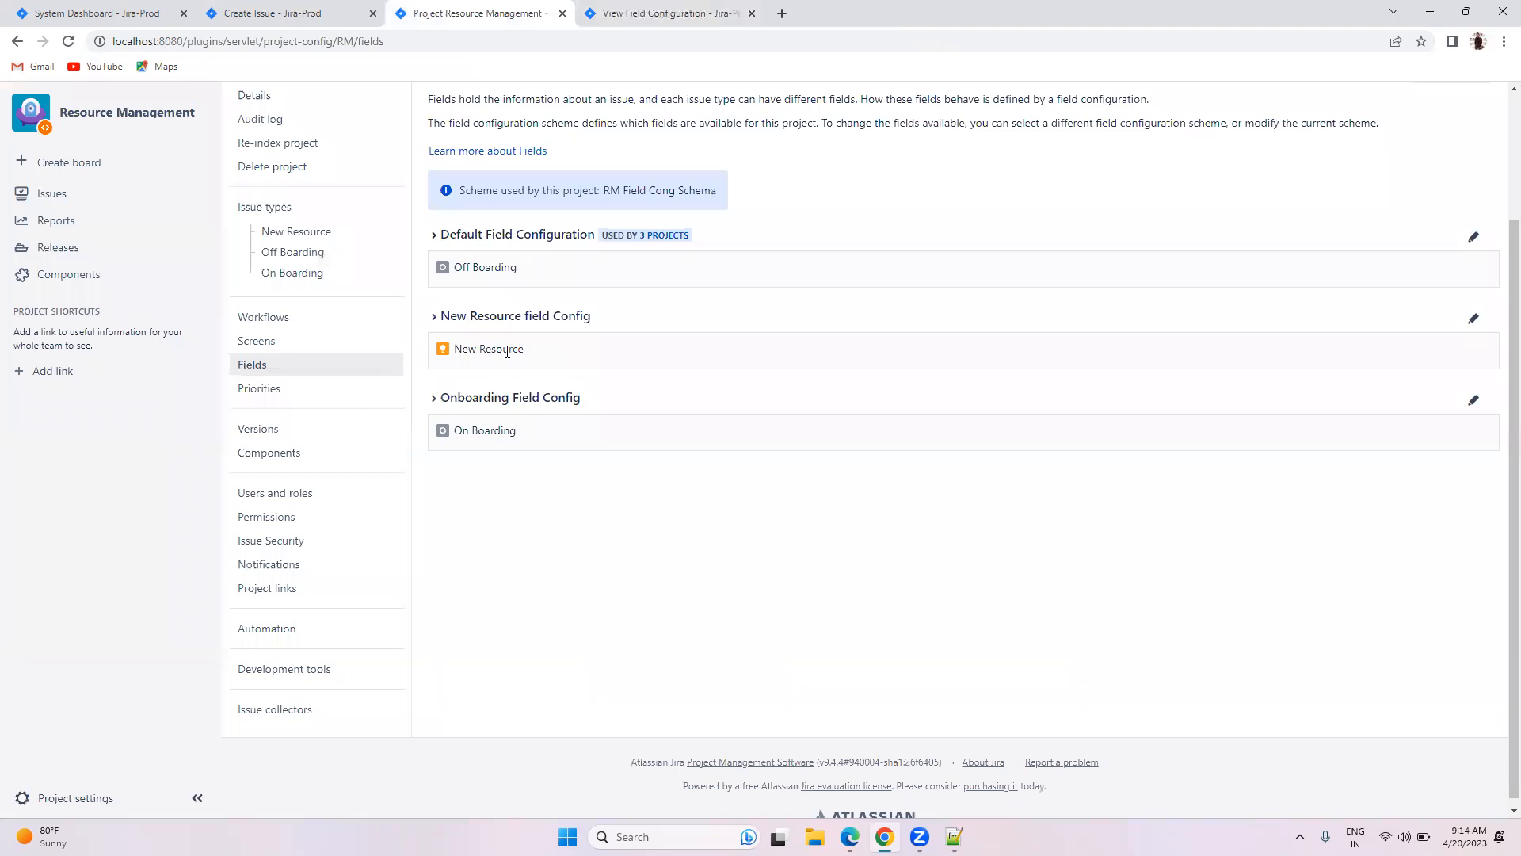
{"action": "left_click", "coordinate": [287, 17]}
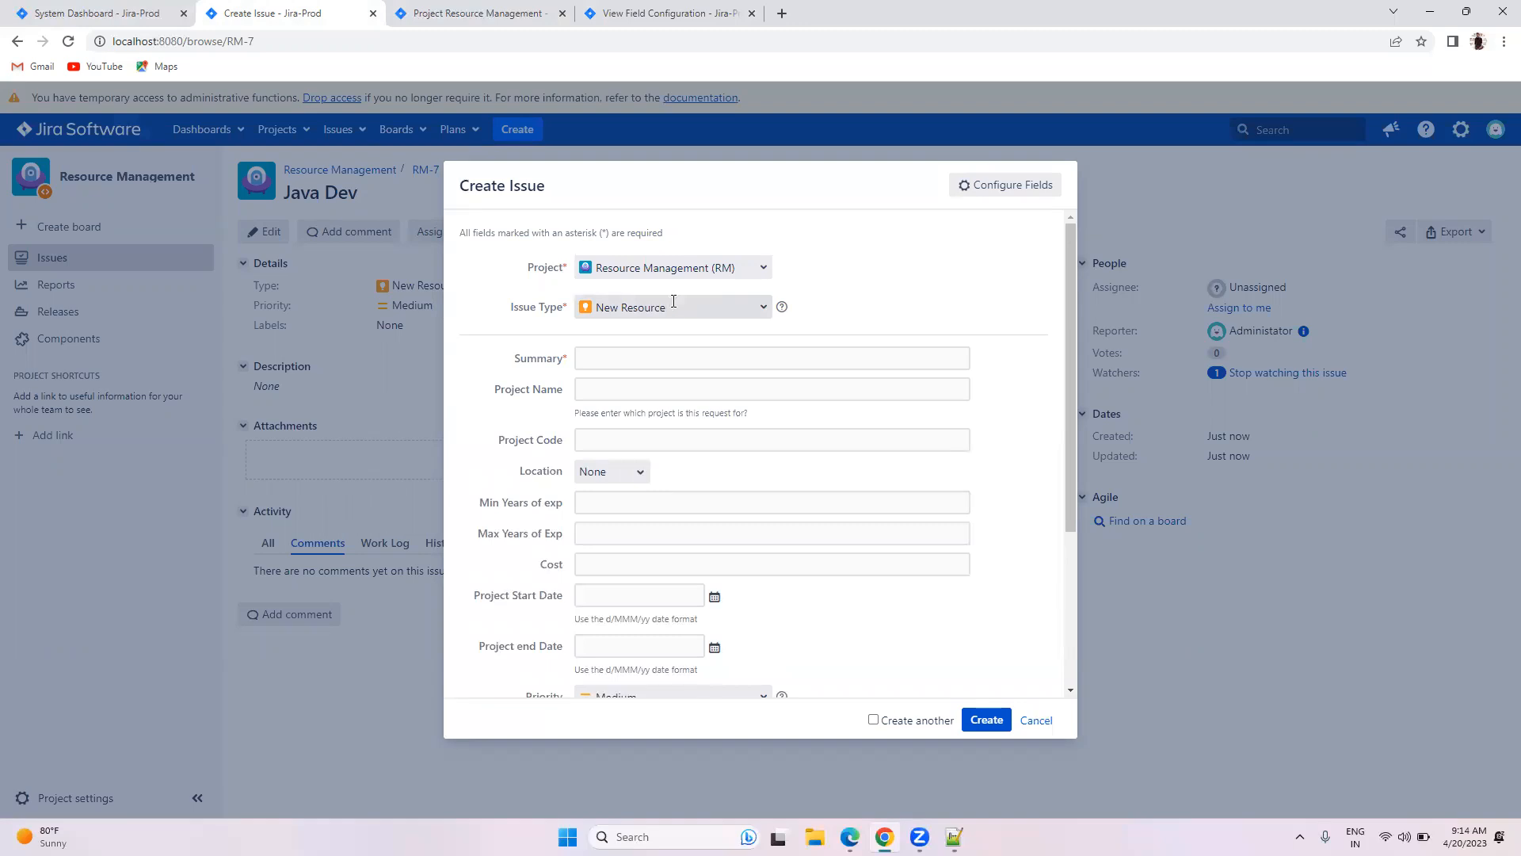
Step: Scroll through the New Resource field Config list looking for the Location row
{"action": "left_click", "coordinate": [680, 13]}
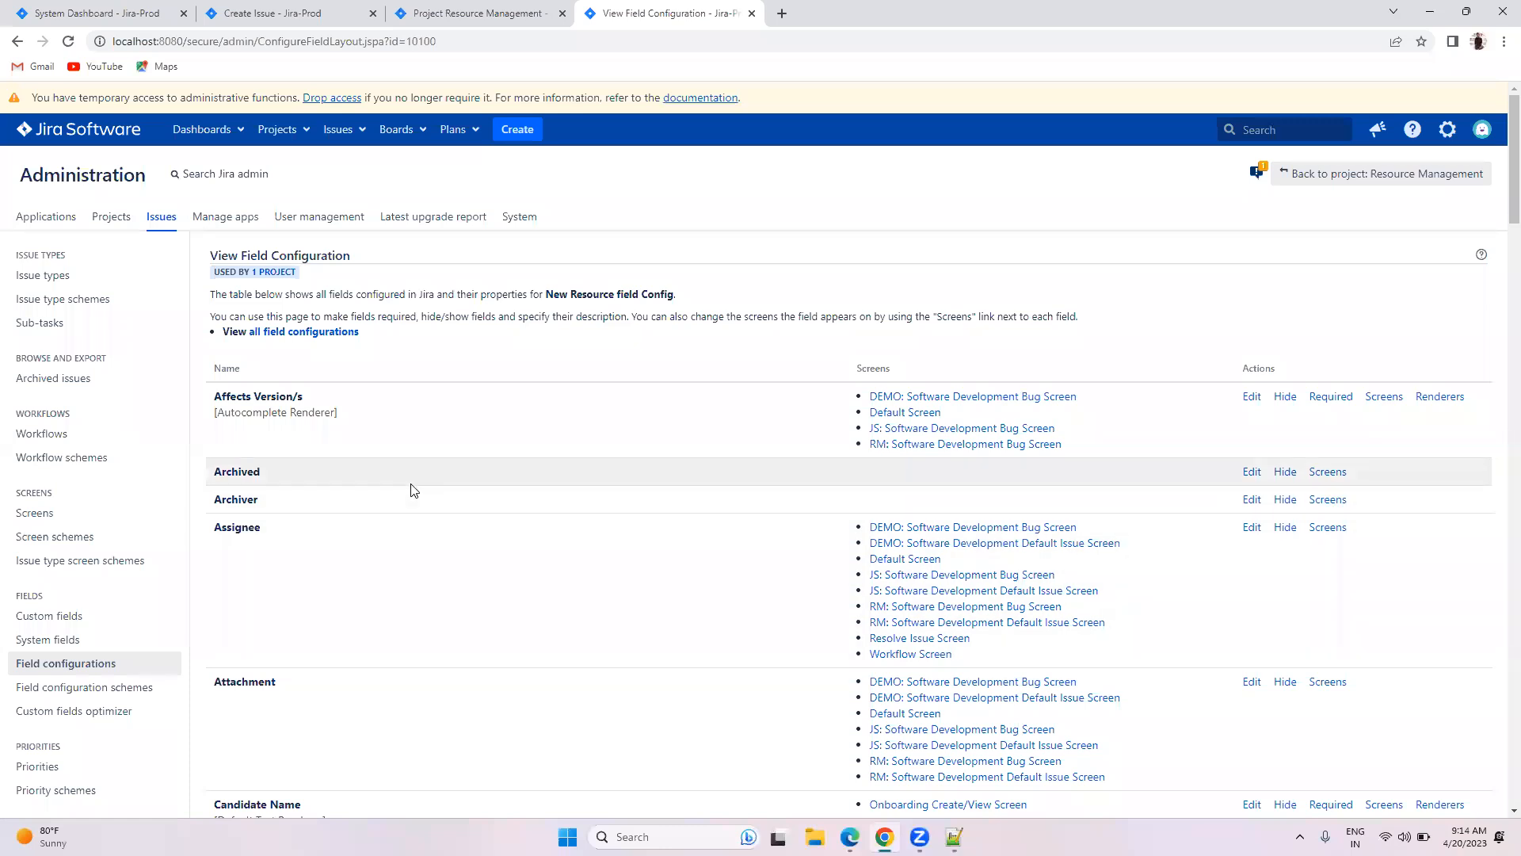
{"action": "scroll", "coordinate": [451, 468], "scroll_direction": "down", "scroll_amount": 15}
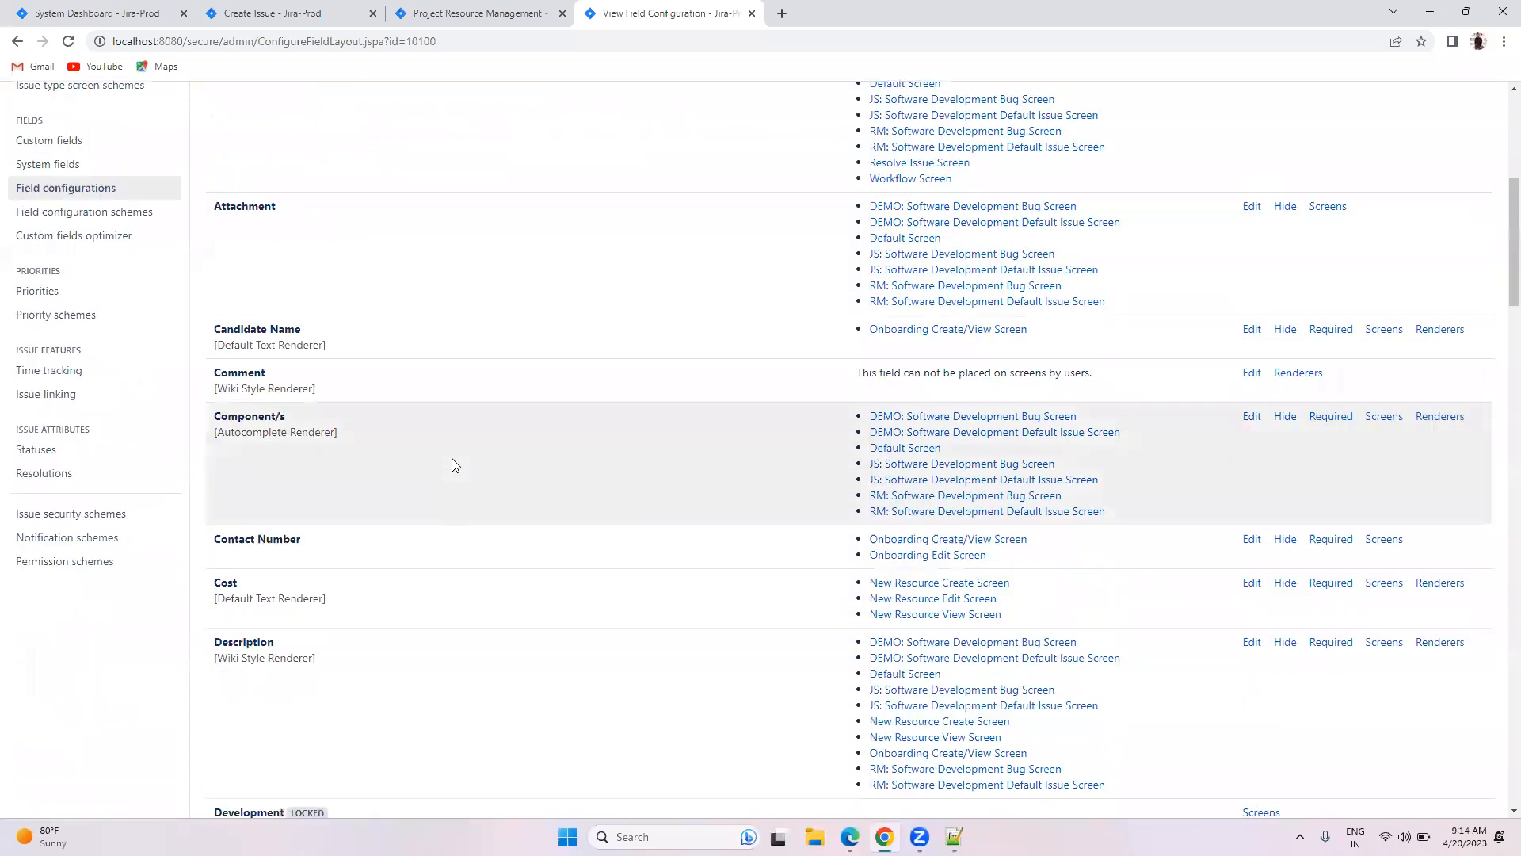
{"action": "scroll", "coordinate": [456, 465], "scroll_direction": "down", "scroll_amount": 12}
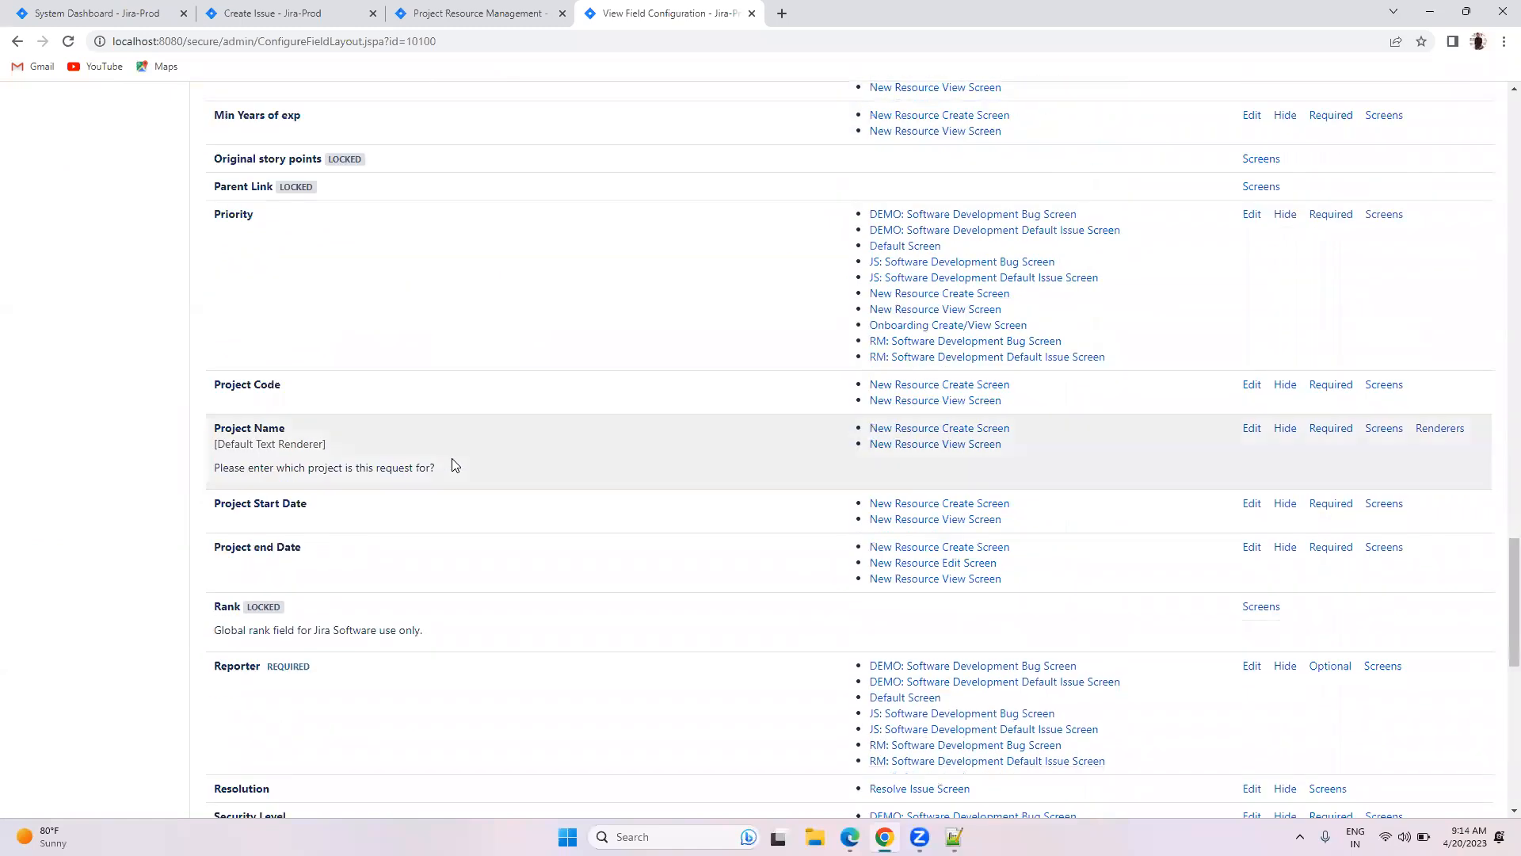
{"action": "scroll", "coordinate": [455, 465], "scroll_direction": "down", "scroll_amount": 2}
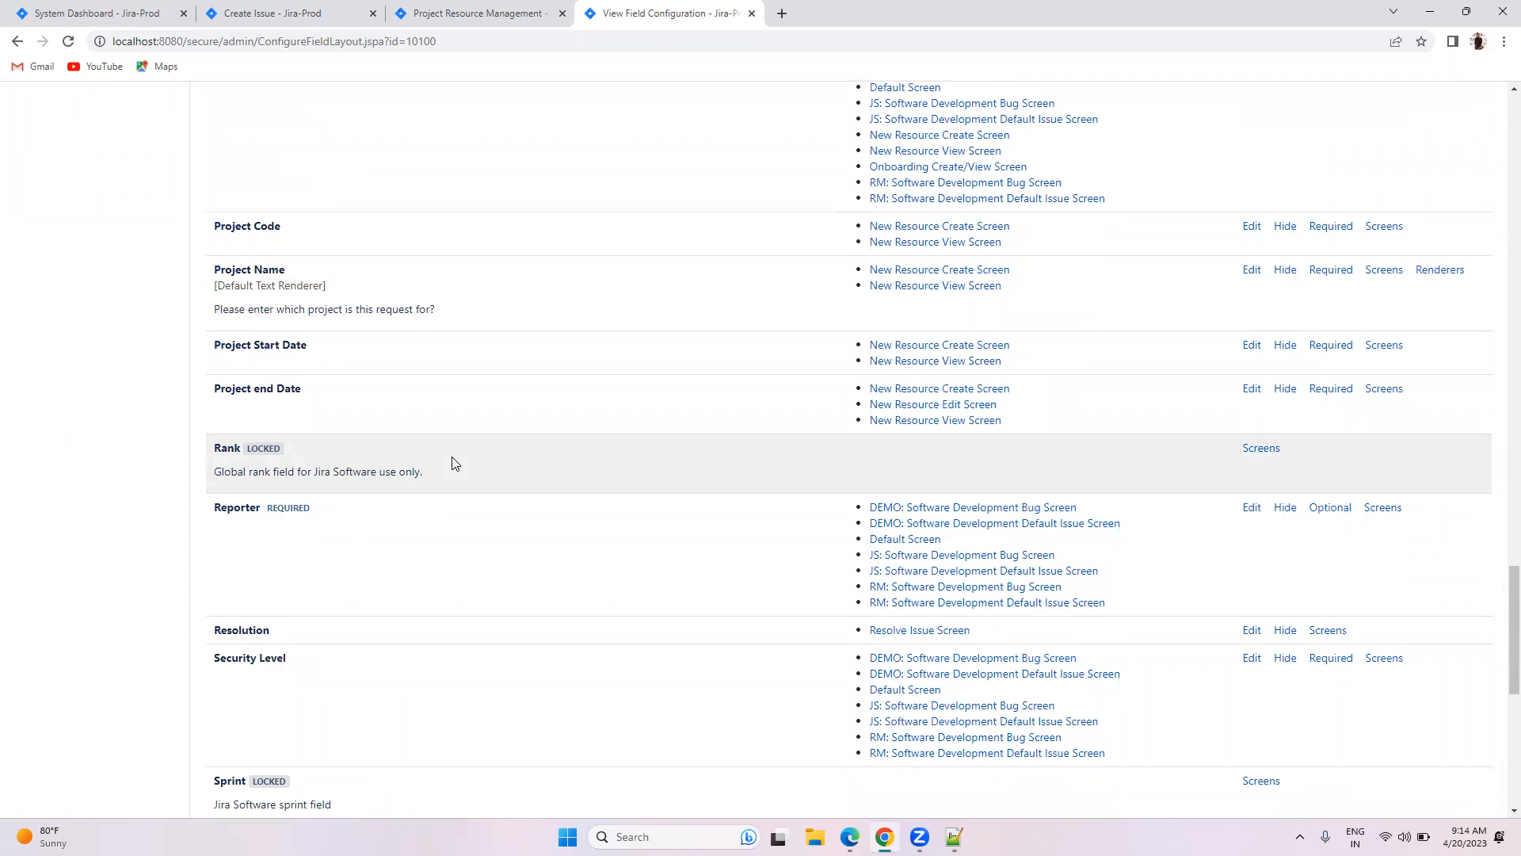
{"action": "scroll", "coordinate": [436, 448], "scroll_direction": "down", "scroll_amount": 8}
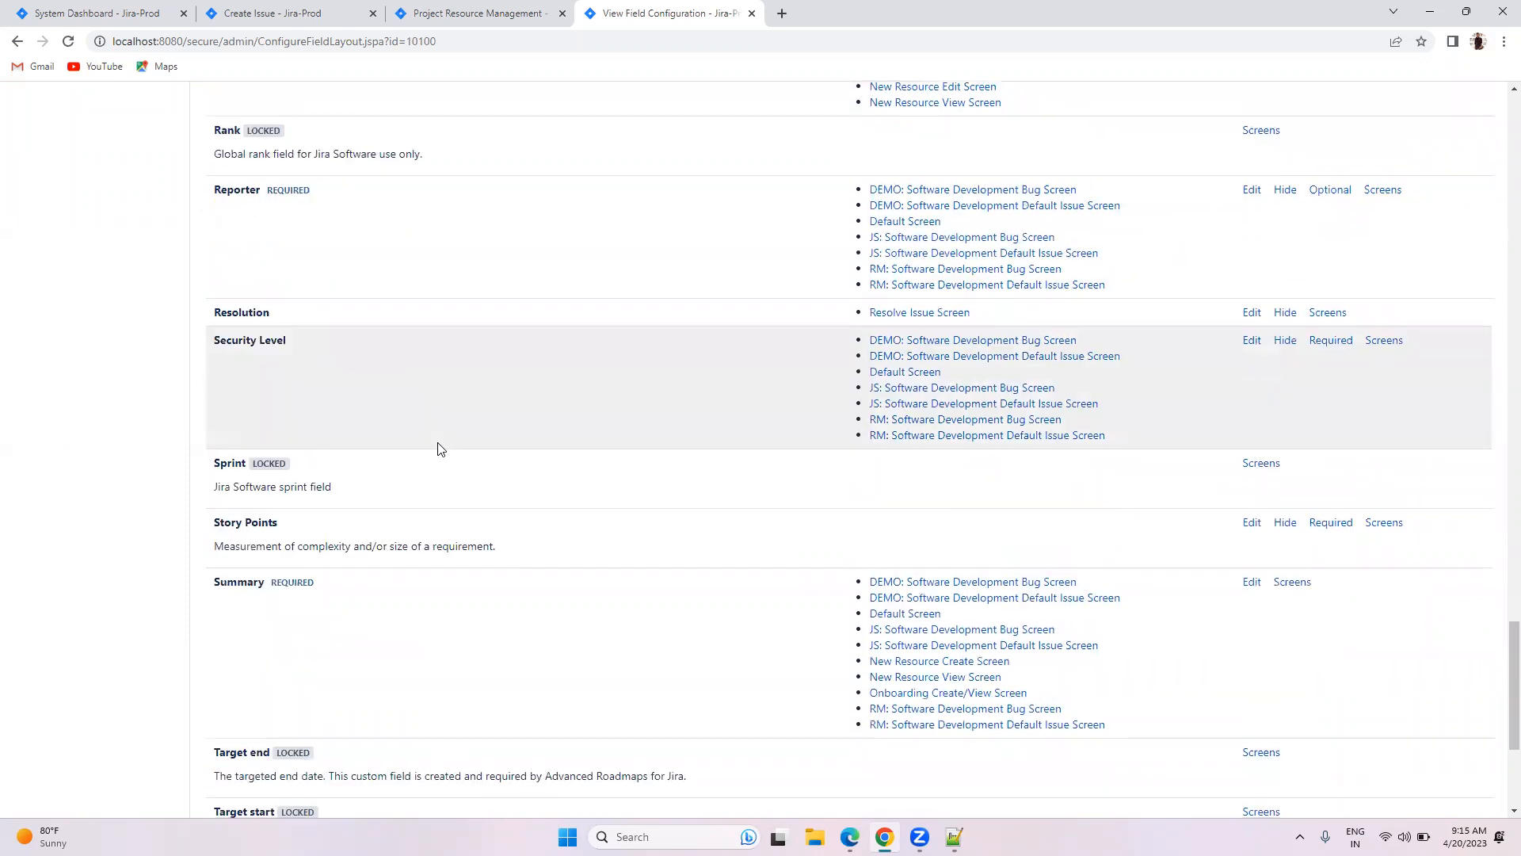
{"action": "scroll", "coordinate": [440, 449], "scroll_direction": "up", "scroll_amount": 6}
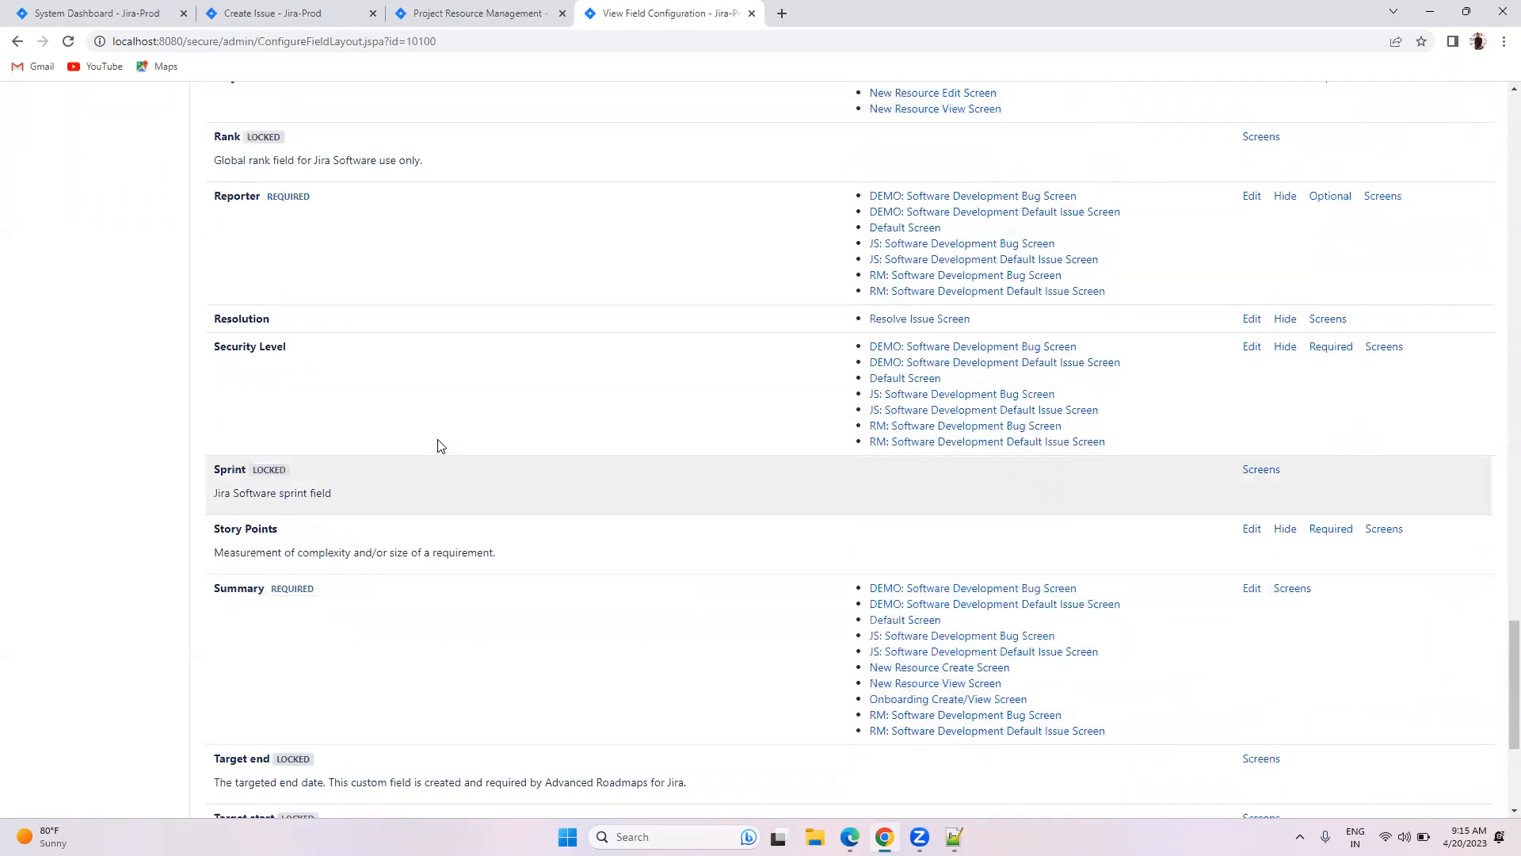
{"action": "scroll", "coordinate": [441, 446], "scroll_direction": "up", "scroll_amount": 6}
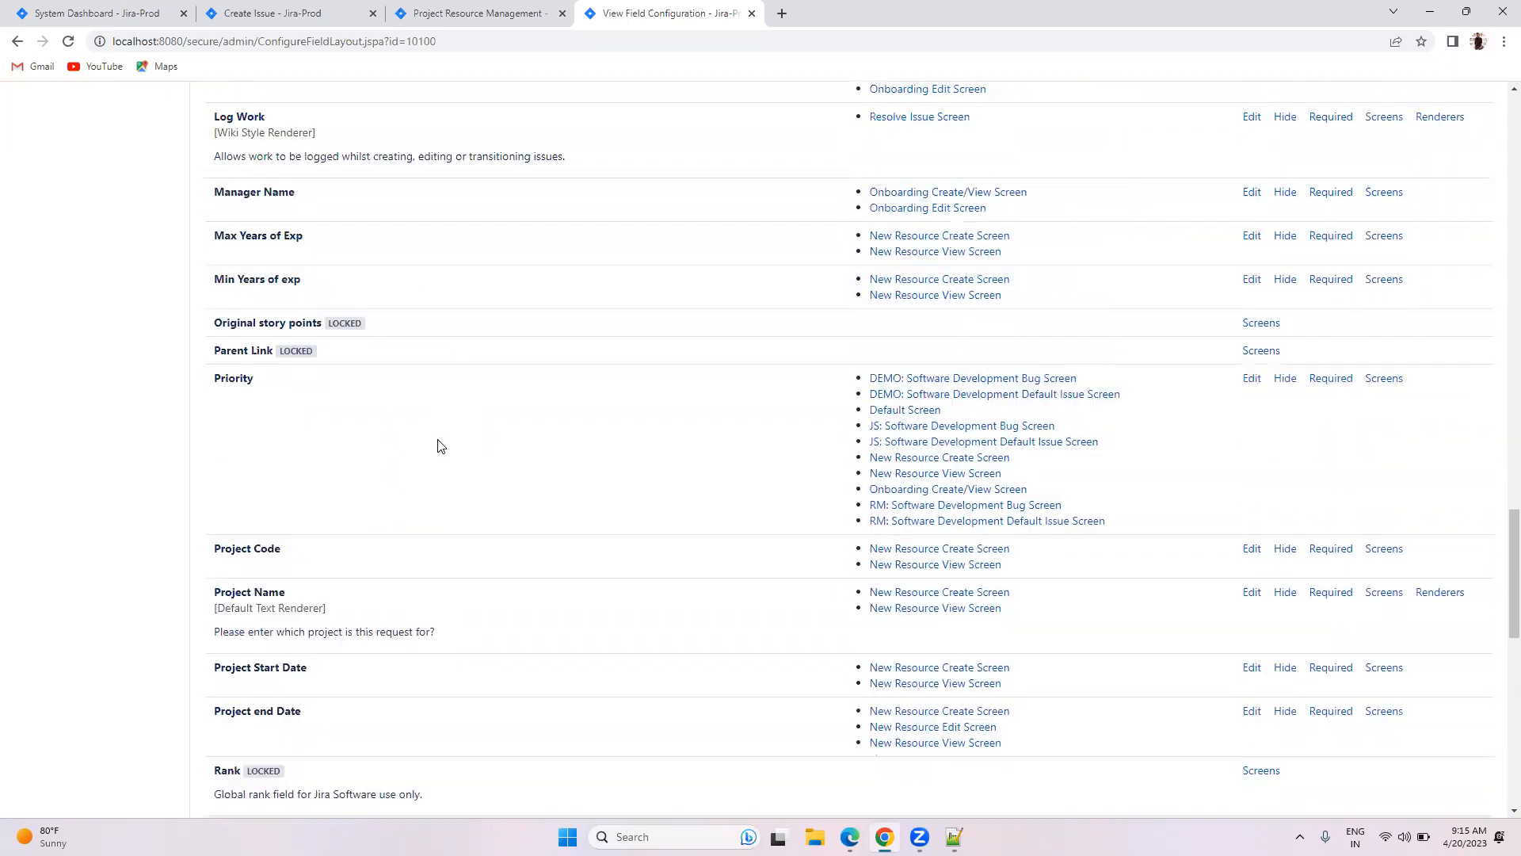
{"action": "left_click_drag", "start_coordinate": [444, 635], "coordinate": [217, 648]}
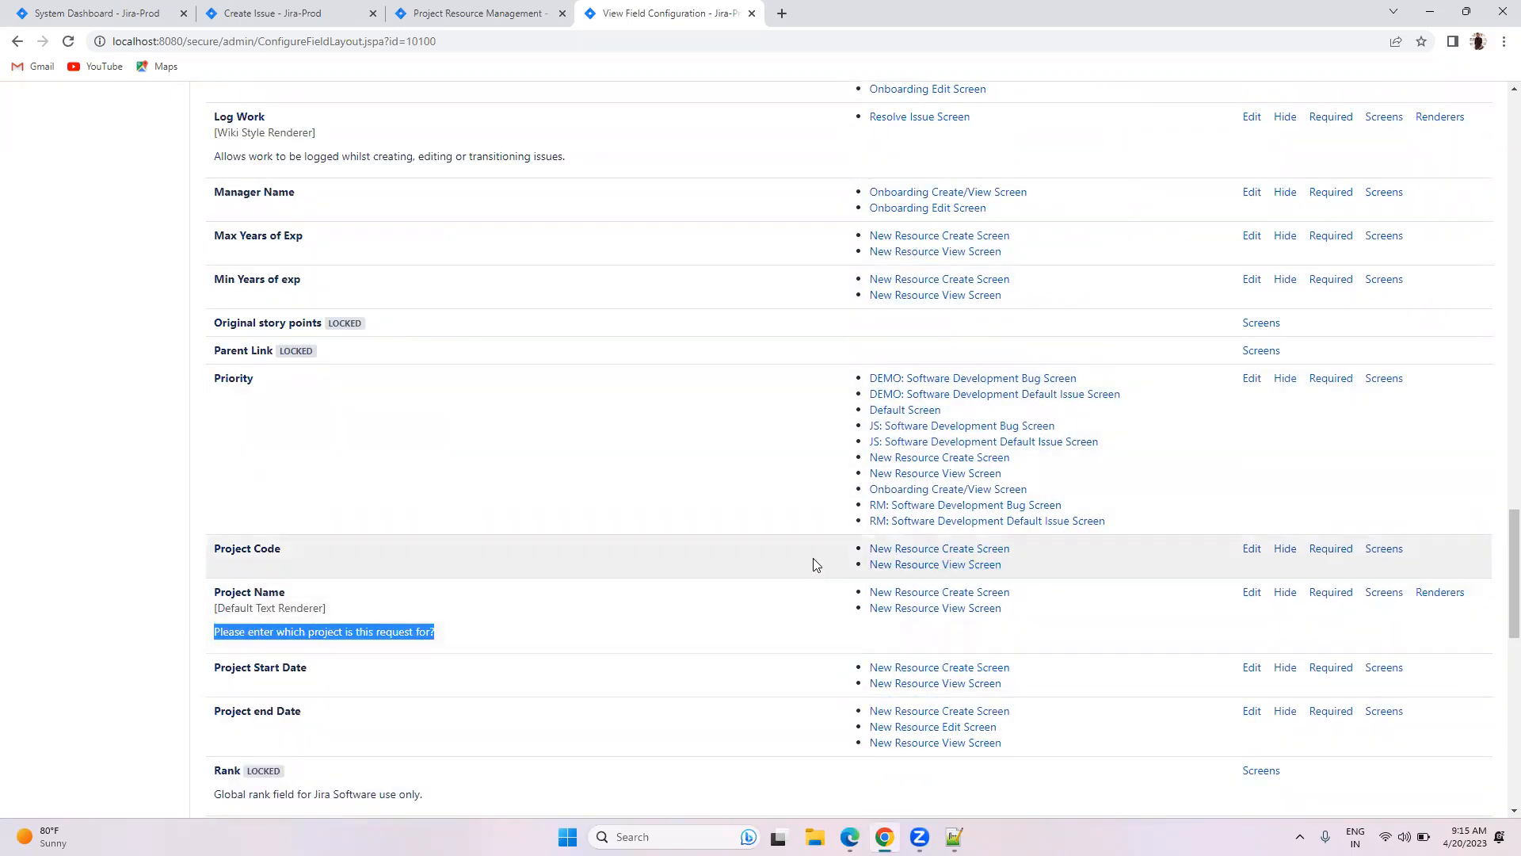
{"action": "scroll", "coordinate": [813, 555], "scroll_direction": "up", "scroll_amount": 6}
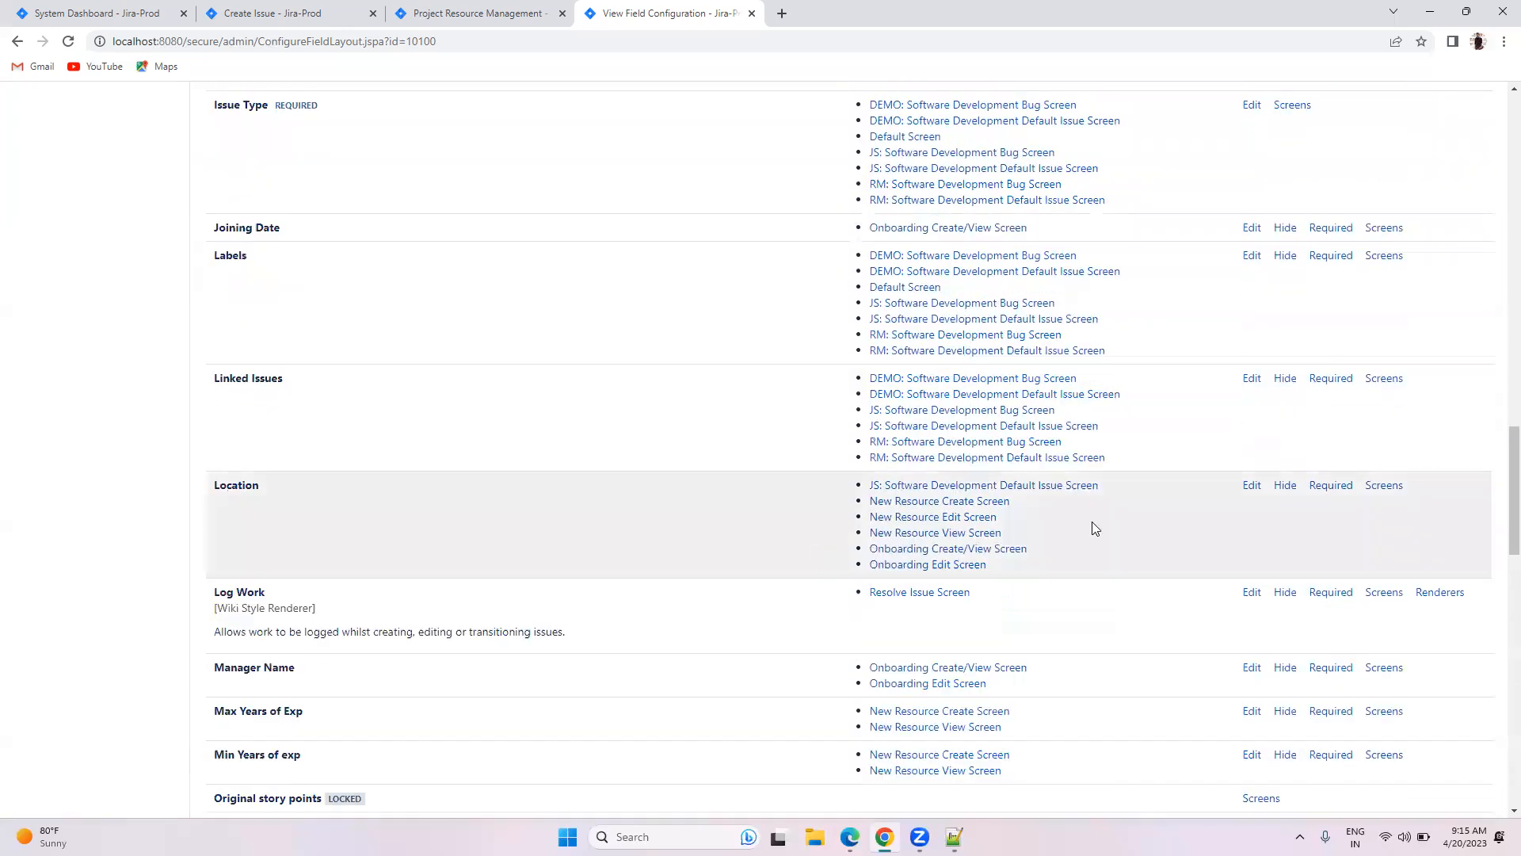
Step: Set the Location field's description to 'Select location from Dropdown'
{"action": "left_click", "coordinate": [1250, 484]}
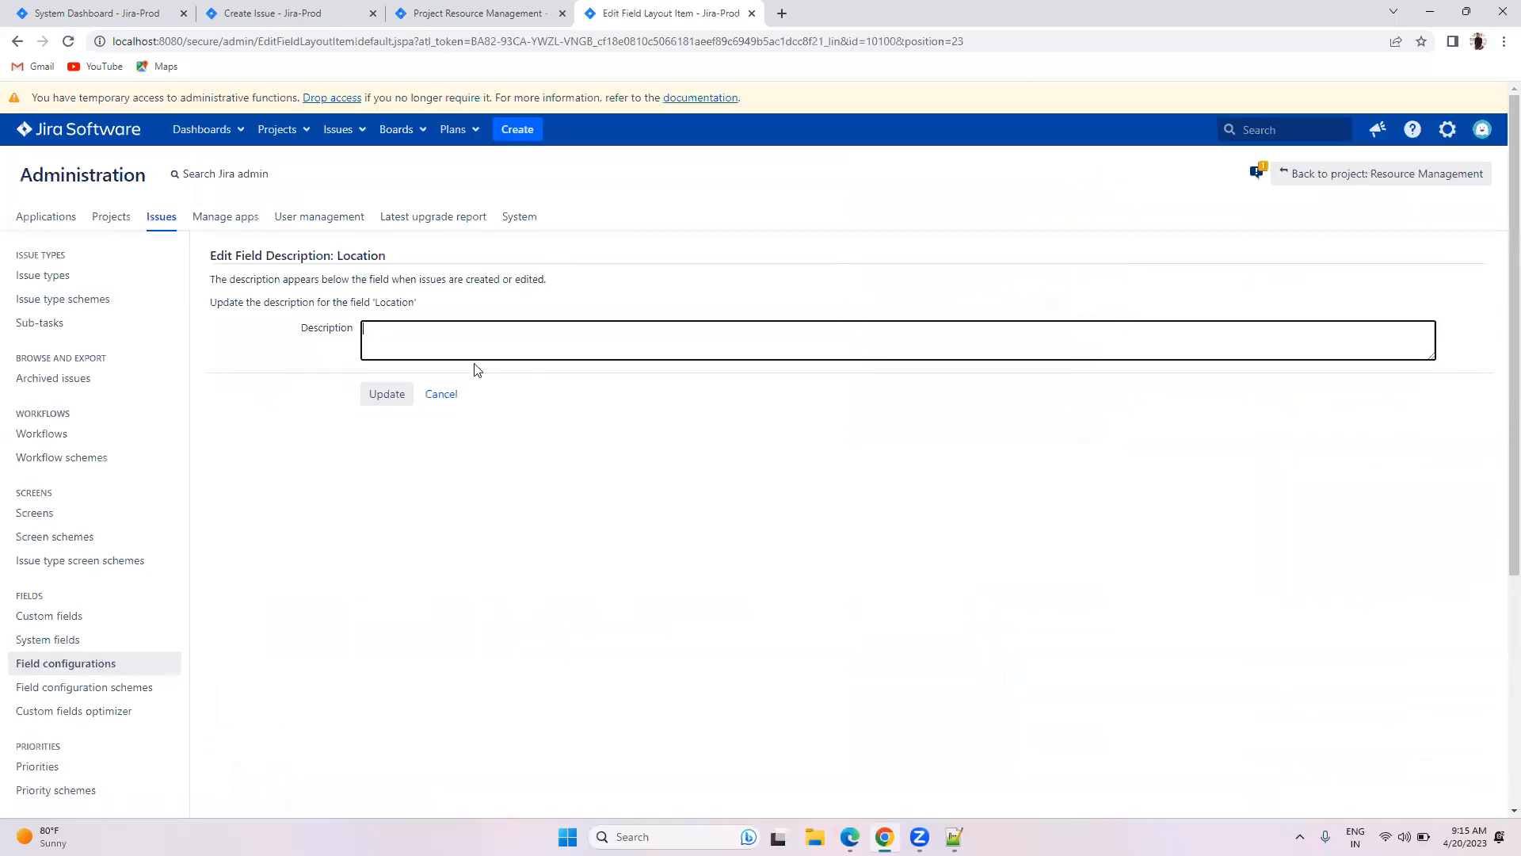
{"action": "type", "text": "Wntw"}
{"action": "key", "text": "BackSpace"}
{"action": "key", "text": "BackSpace"}
{"action": "type", "text": "Select location from Dropdown"}
{"action": "left_click", "coordinate": [388, 395]}
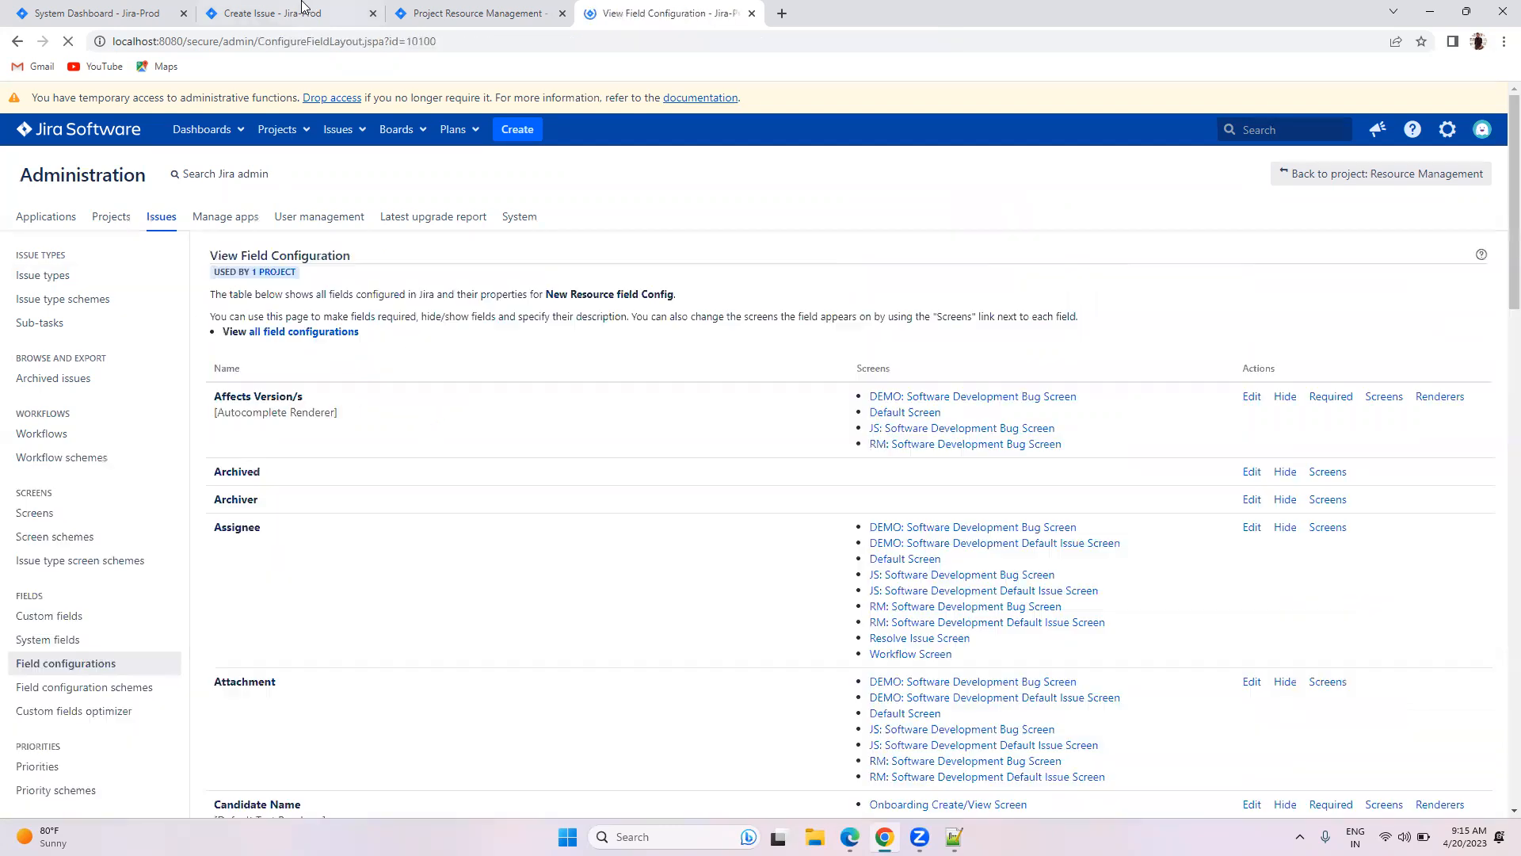
Step: Reopen Create Issue and check the Location and Project Name hints appear
{"action": "left_click", "coordinate": [303, 8]}
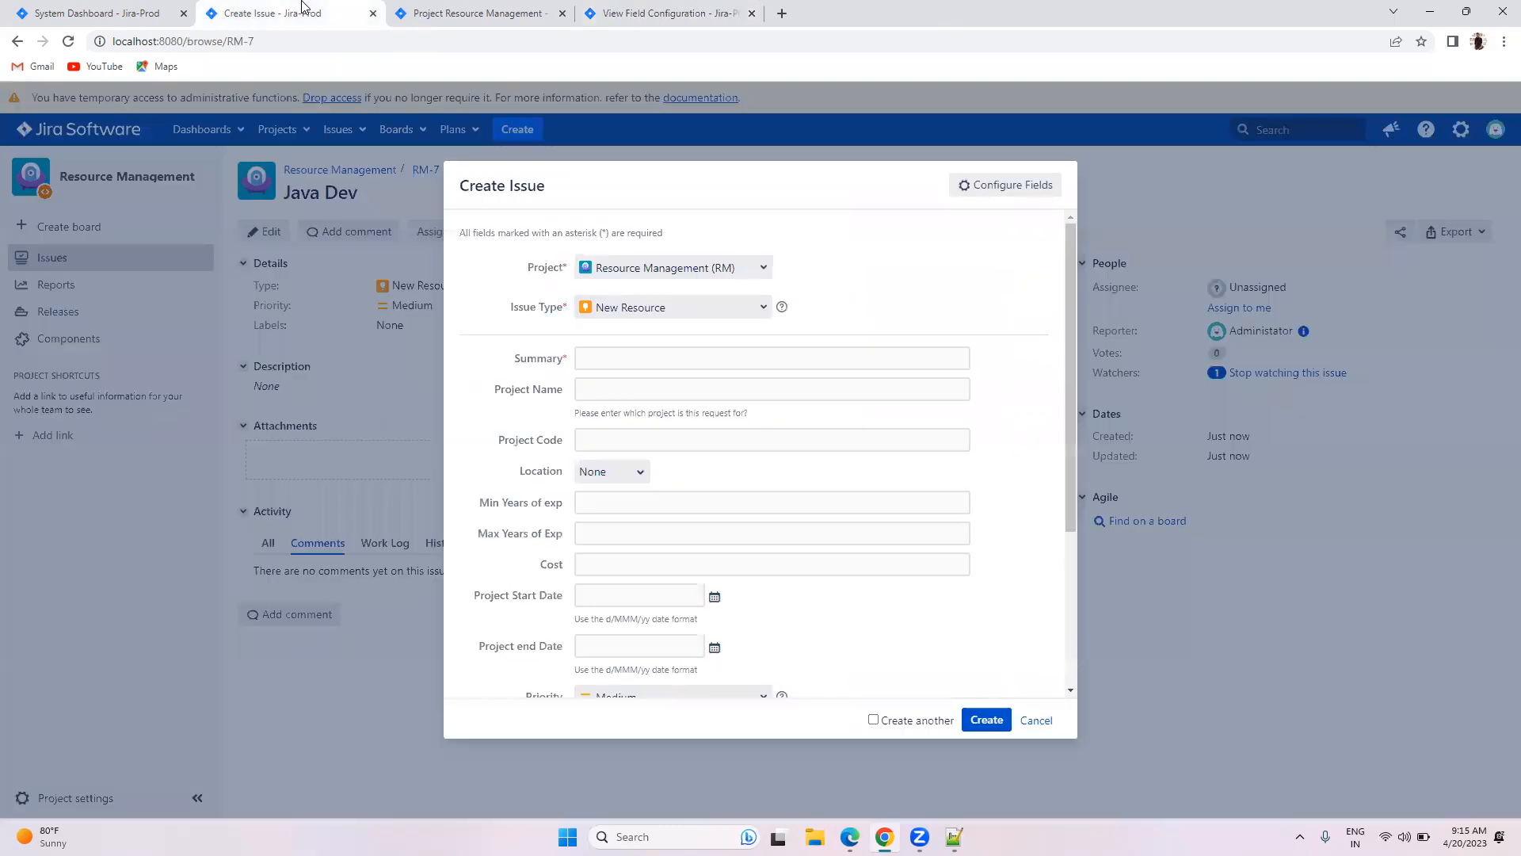
{"action": "left_click", "coordinate": [1037, 720]}
{"action": "left_click", "coordinate": [517, 129]}
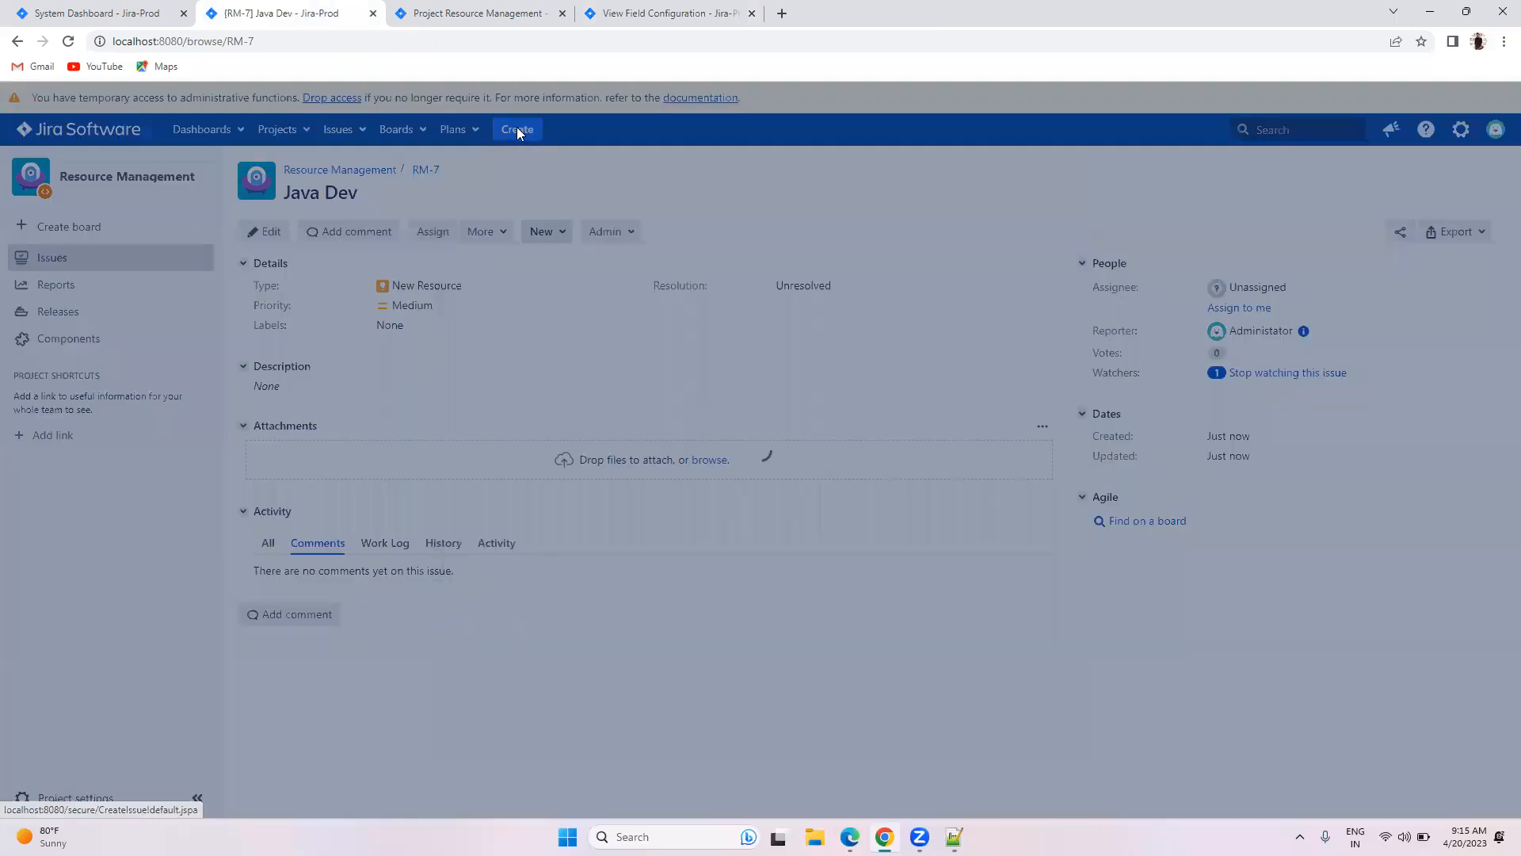
{"action": "left_click_drag", "start_coordinate": [575, 495], "coordinate": [700, 492]}
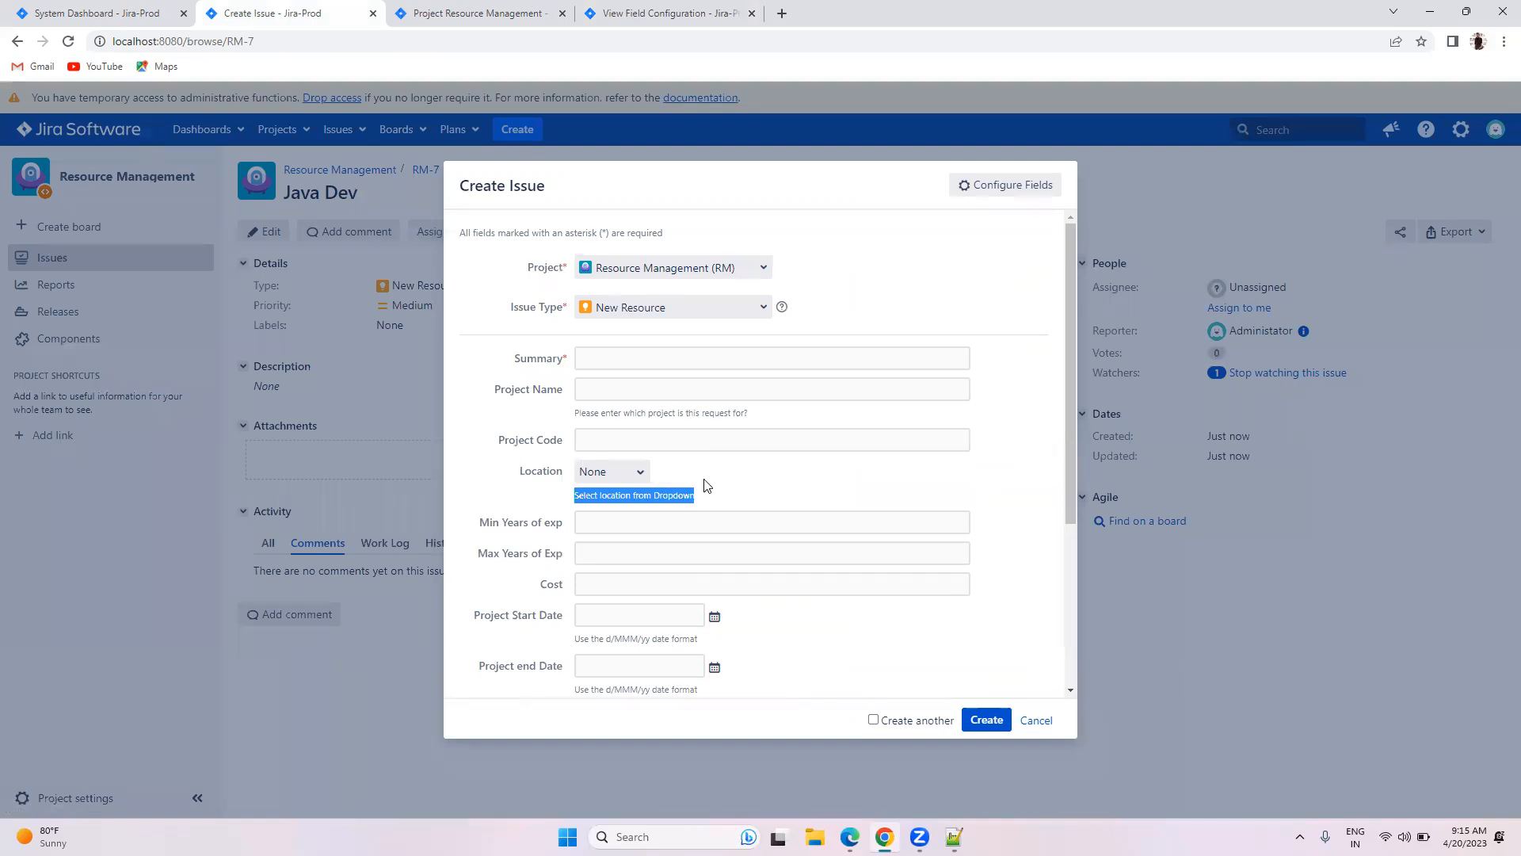
{"action": "left_click", "coordinate": [586, 412]}
{"action": "left_click_drag", "start_coordinate": [586, 412], "coordinate": [762, 418]}
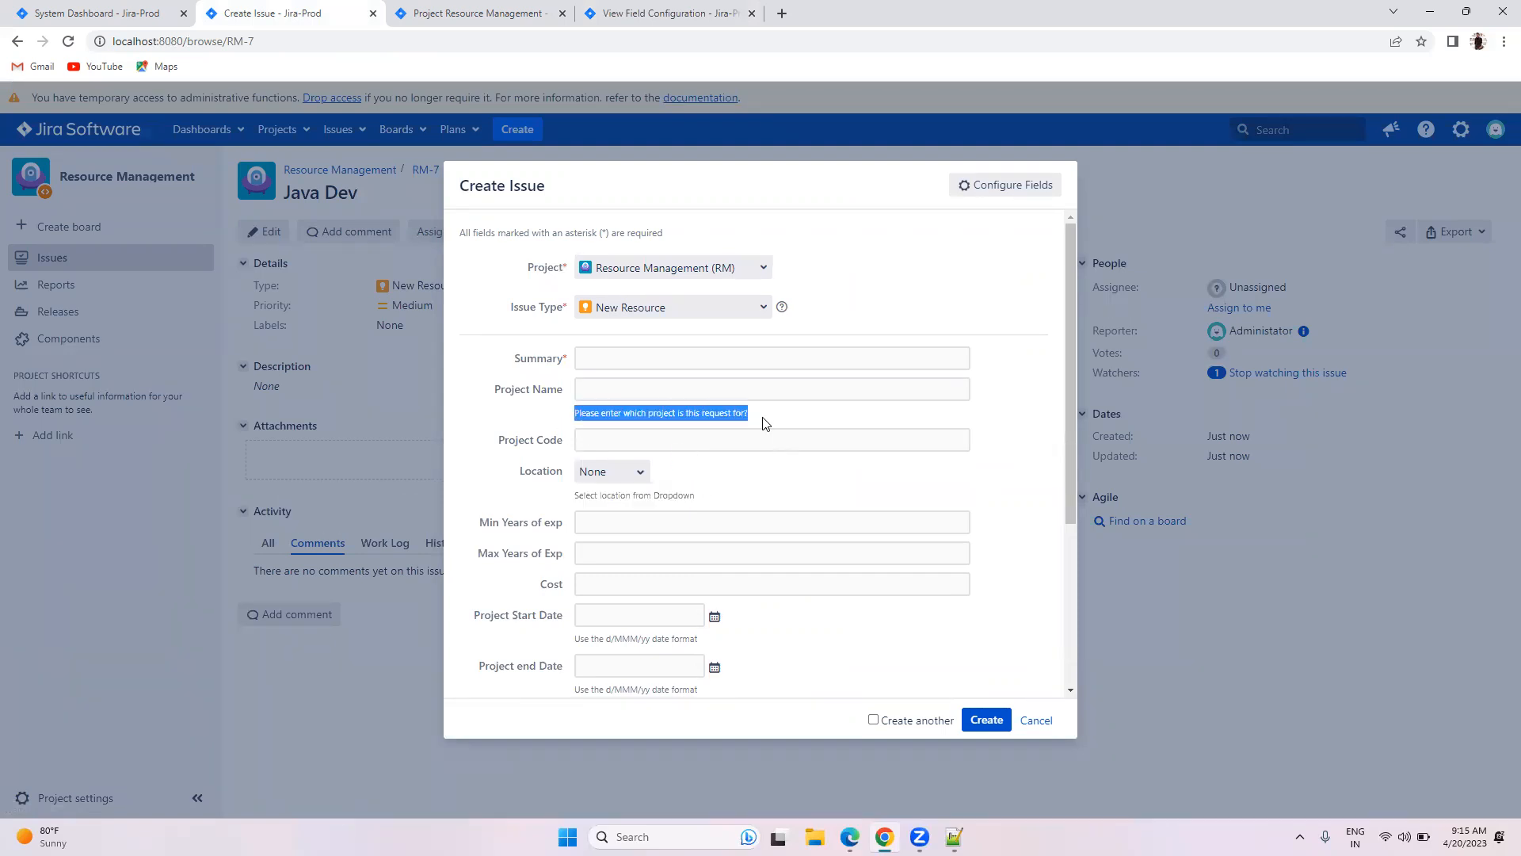
{"action": "left_click", "coordinate": [753, 475]}
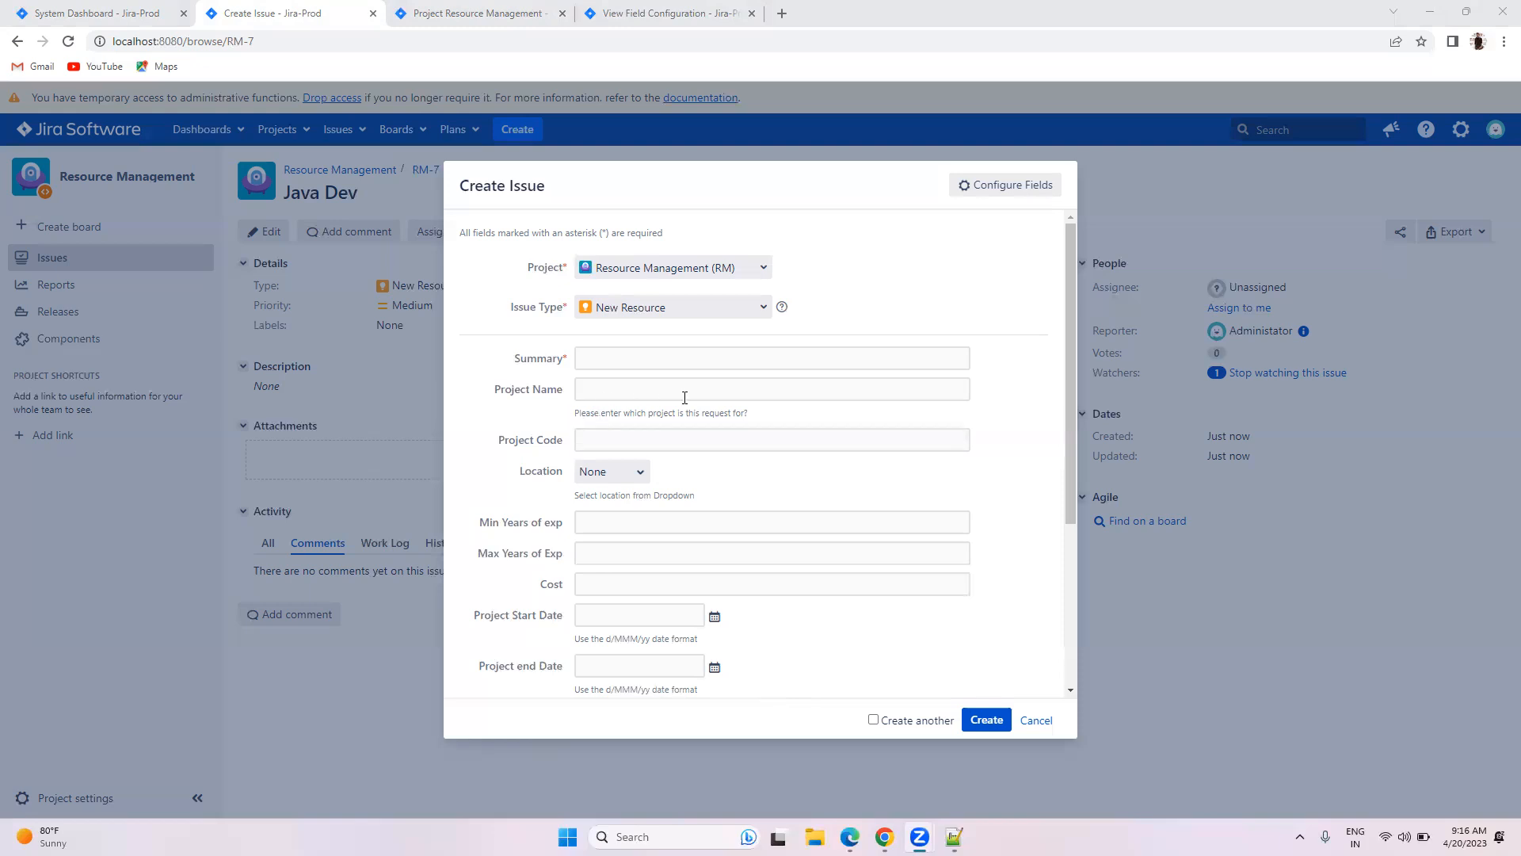
Step: Scroll to Project Name in the New Resource field Config and hide it
{"action": "left_click_drag", "start_coordinate": [751, 420], "coordinate": [570, 421]}
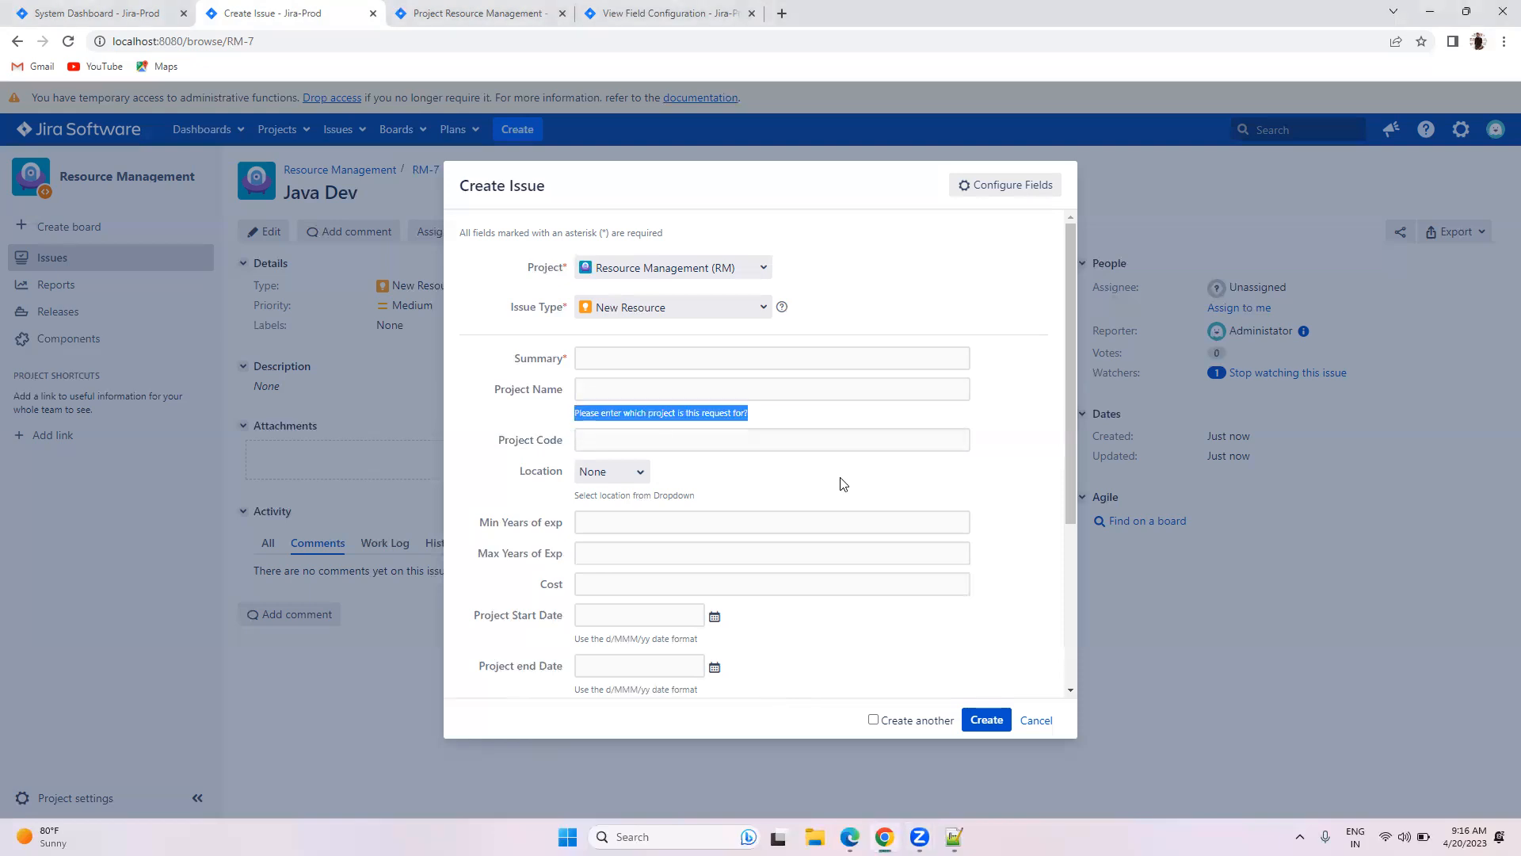
{"action": "left_click", "coordinate": [484, 11]}
{"action": "left_click", "coordinate": [638, 6]}
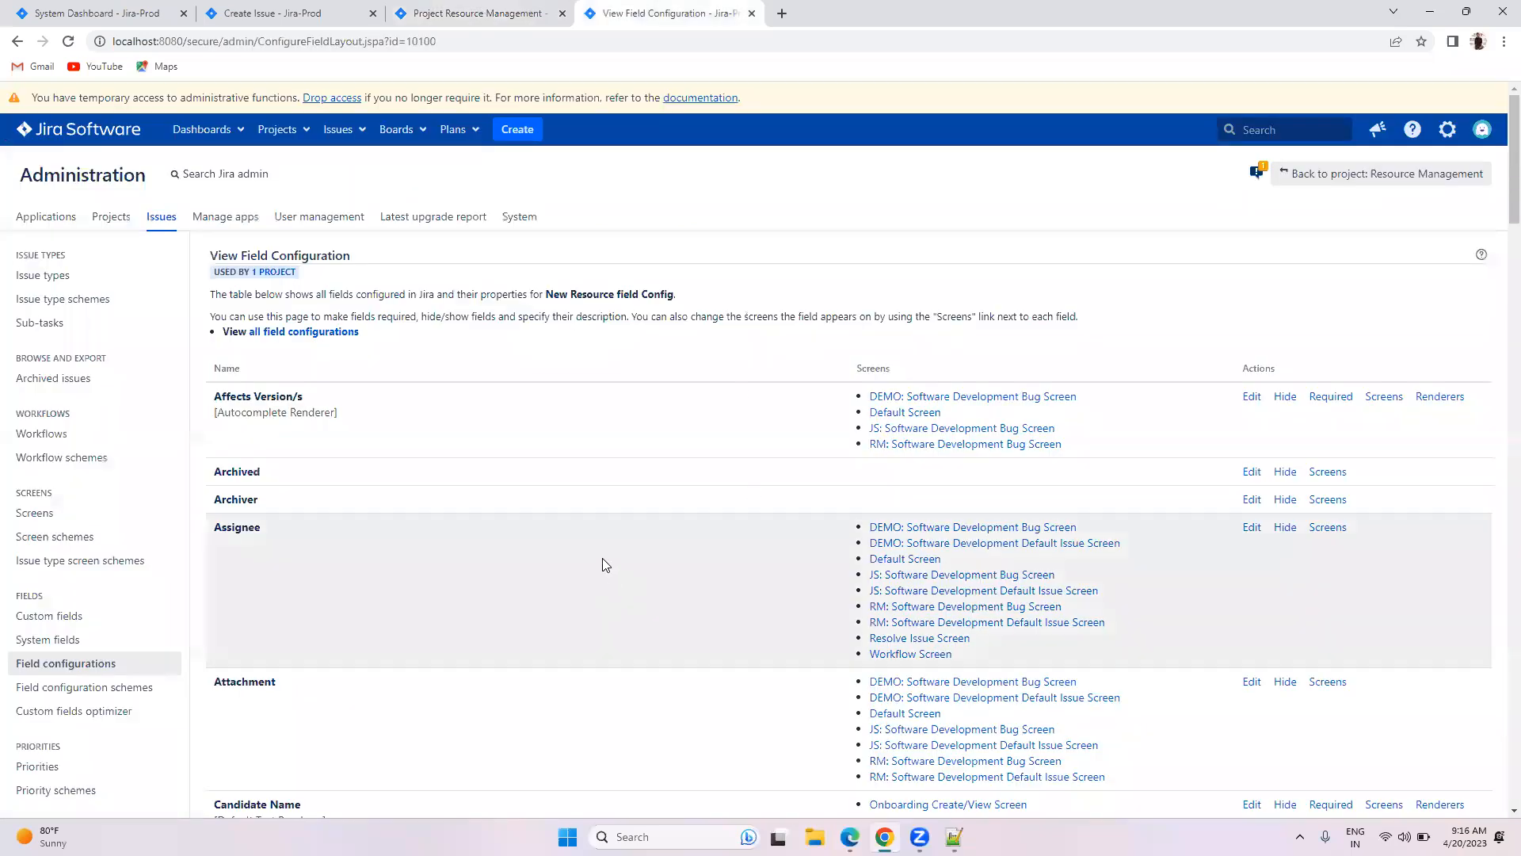
{"action": "scroll", "coordinate": [602, 558], "scroll_direction": "down", "scroll_amount": 10}
{"action": "scroll", "coordinate": [610, 551], "scroll_direction": "down", "scroll_amount": 8}
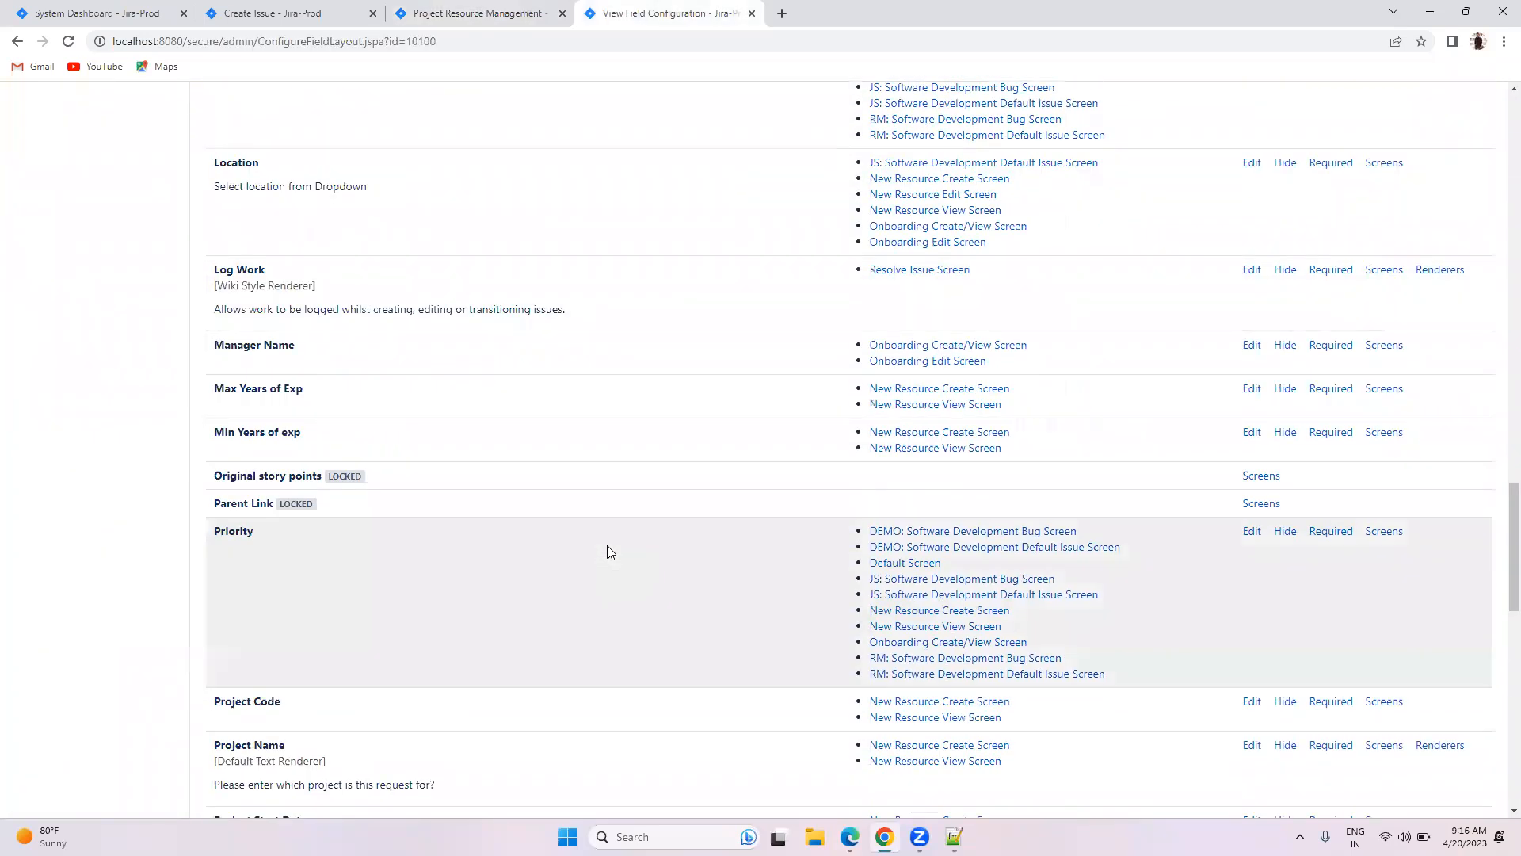
{"action": "scroll", "coordinate": [610, 553], "scroll_direction": "down", "scroll_amount": 7}
{"action": "scroll", "coordinate": [608, 546], "scroll_direction": "up", "scroll_amount": 2}
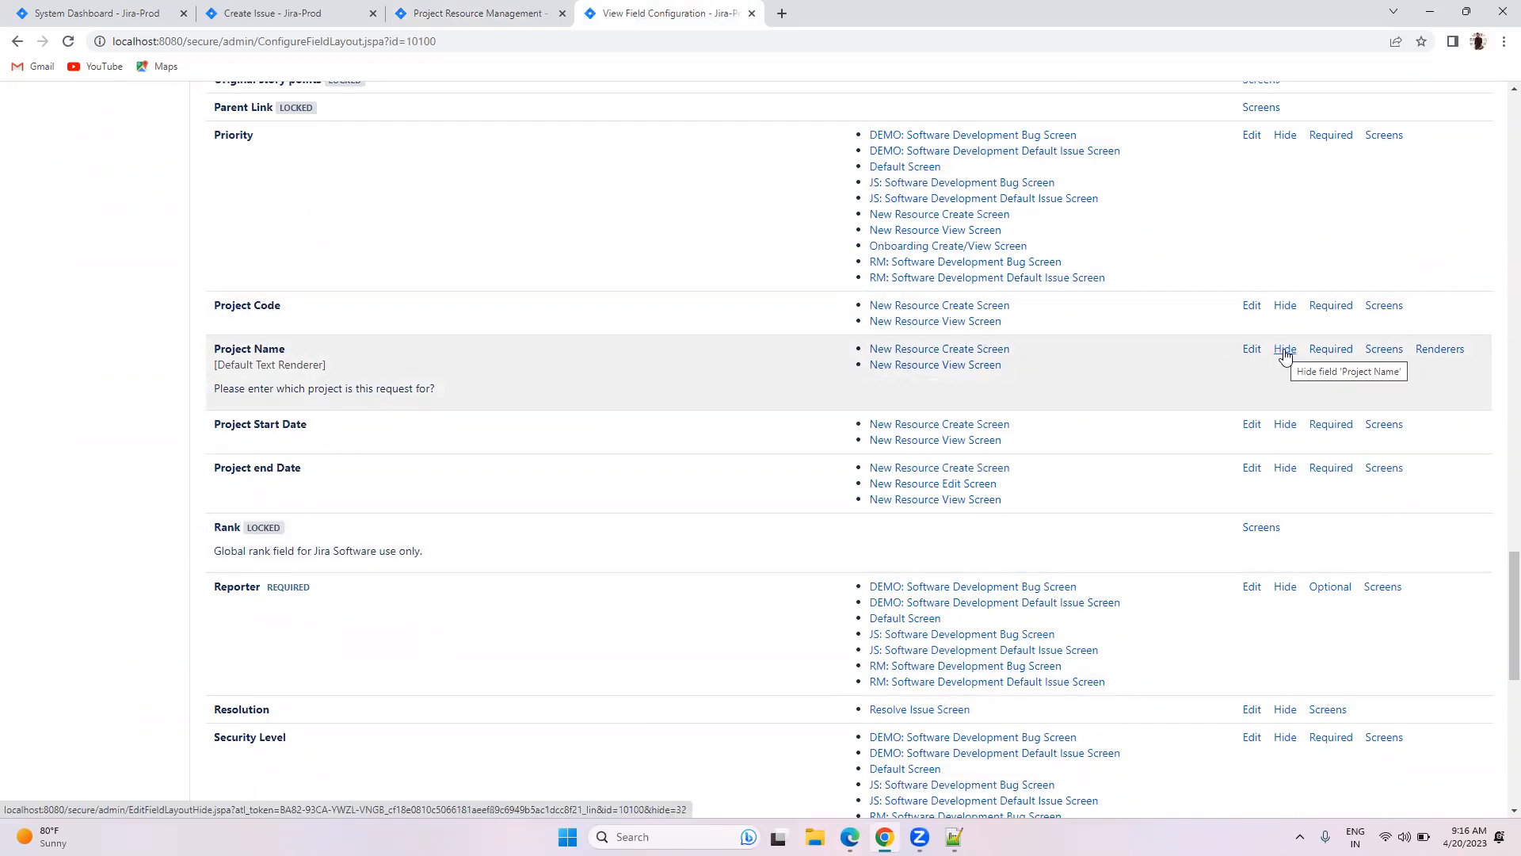
{"action": "left_click", "coordinate": [1285, 351]}
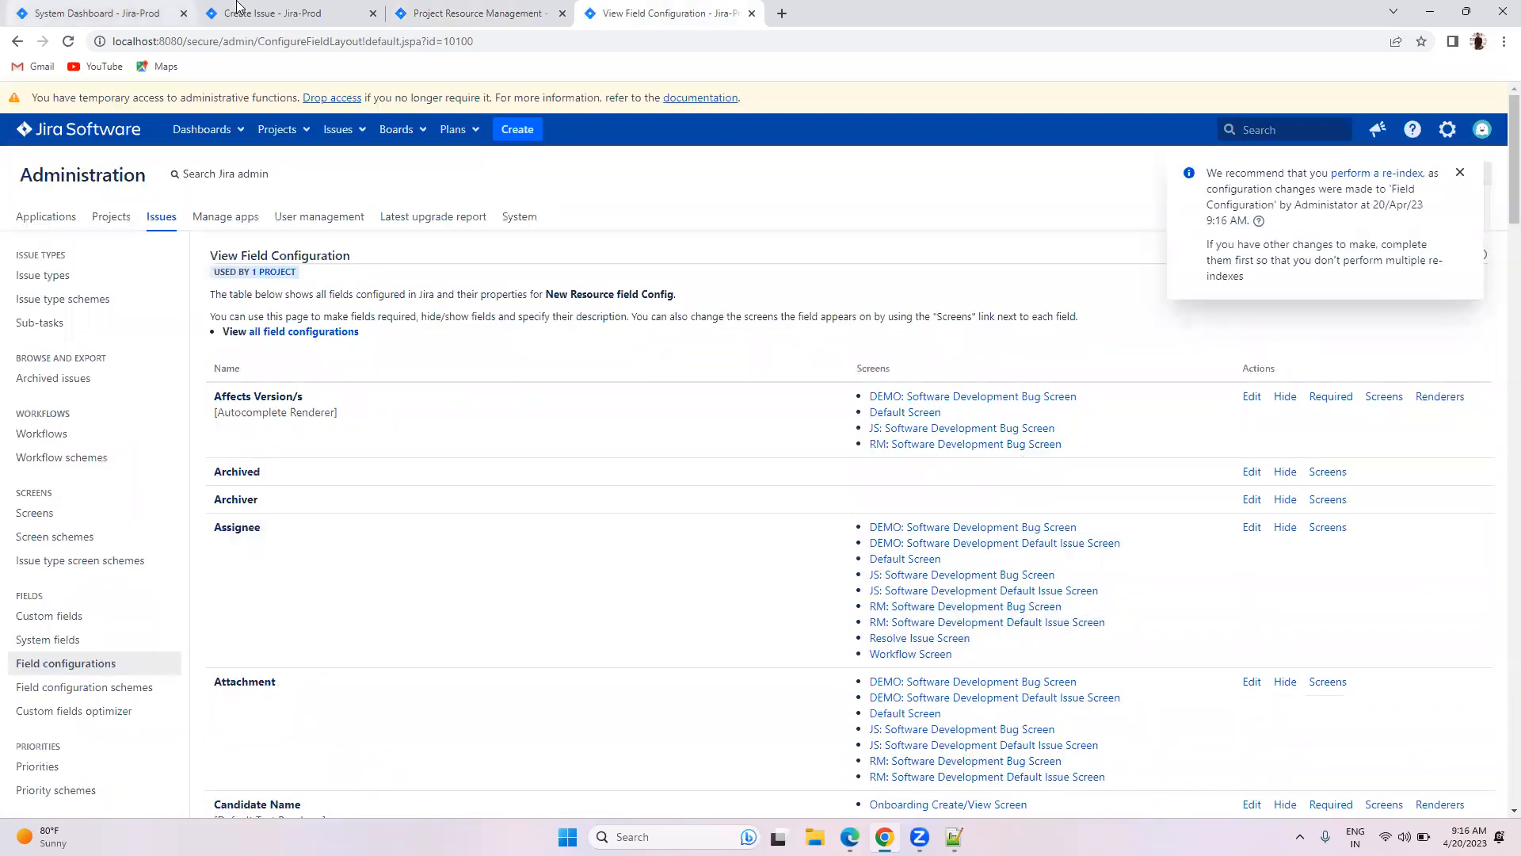
{"action": "left_click", "coordinate": [270, 14]}
Step: Reopen Create Issue and use 'Where is my field?' to confirm Project Name is hidden
{"action": "left_click", "coordinate": [1035, 721]}
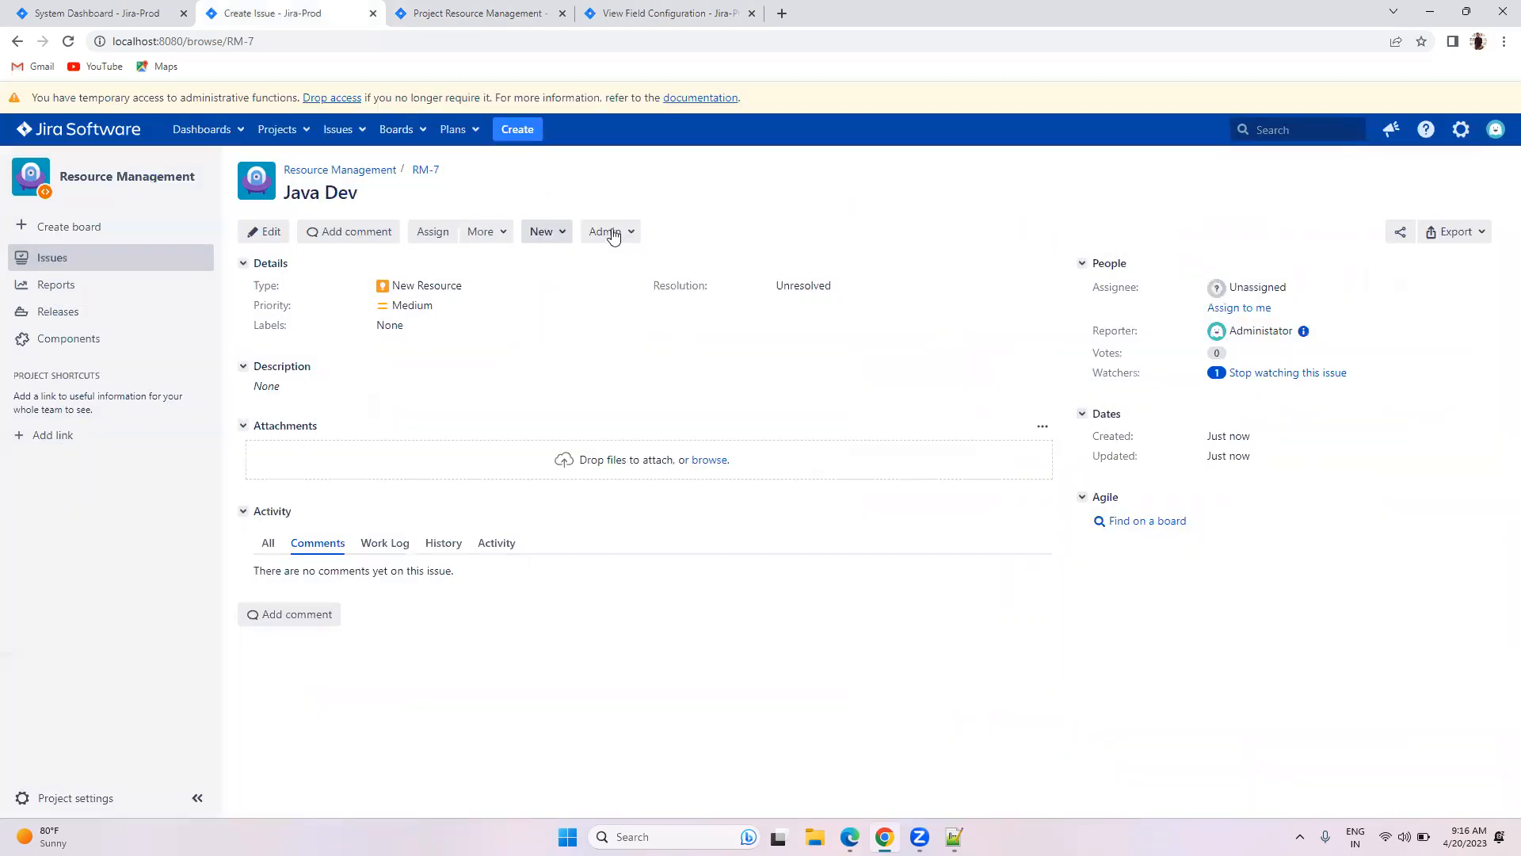
{"action": "left_click", "coordinate": [528, 133]}
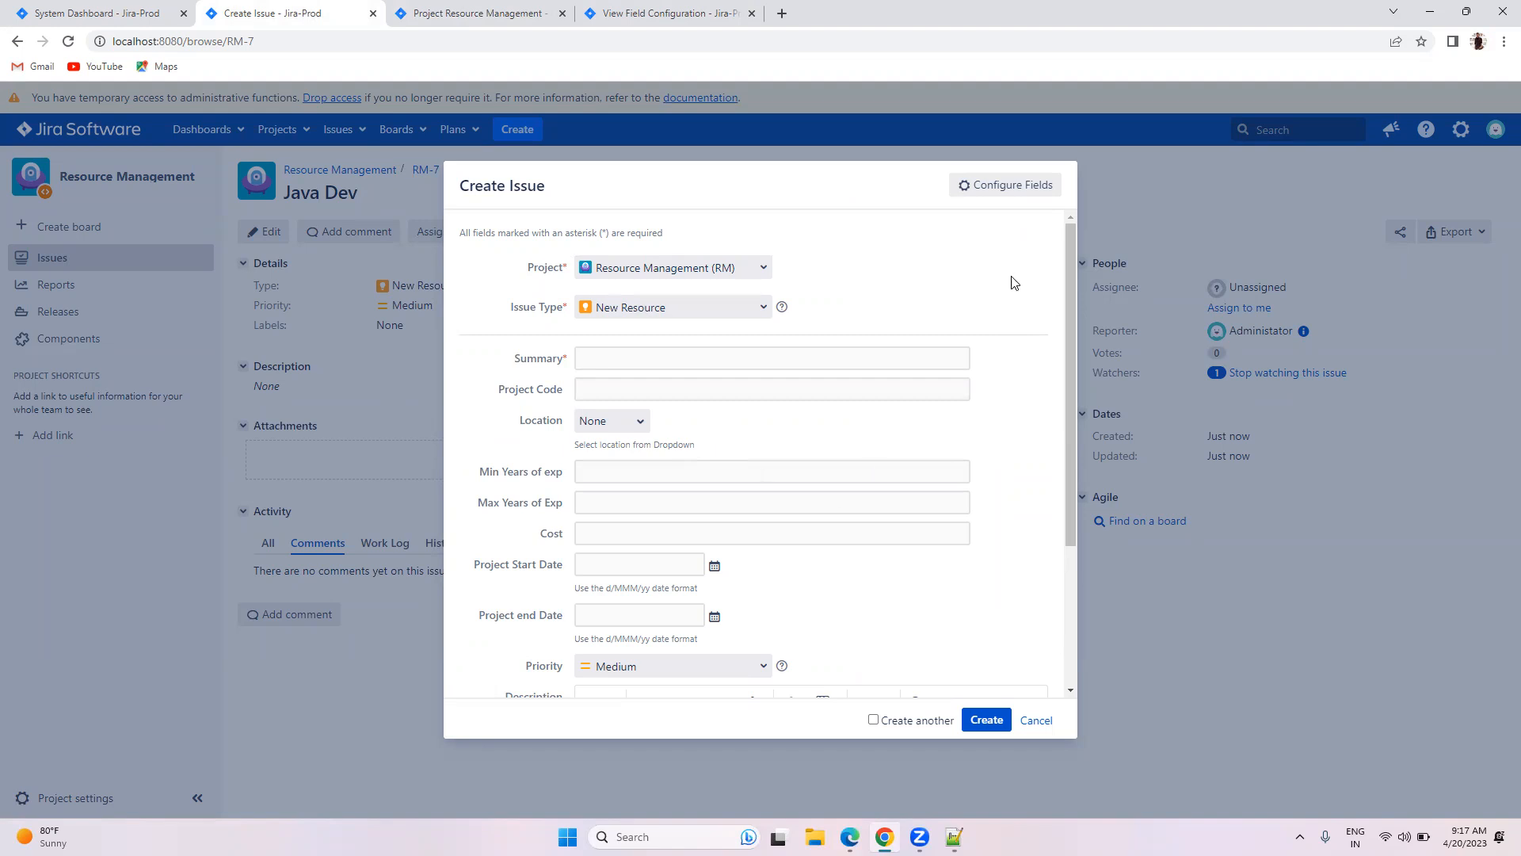
{"action": "left_click", "coordinate": [992, 187]}
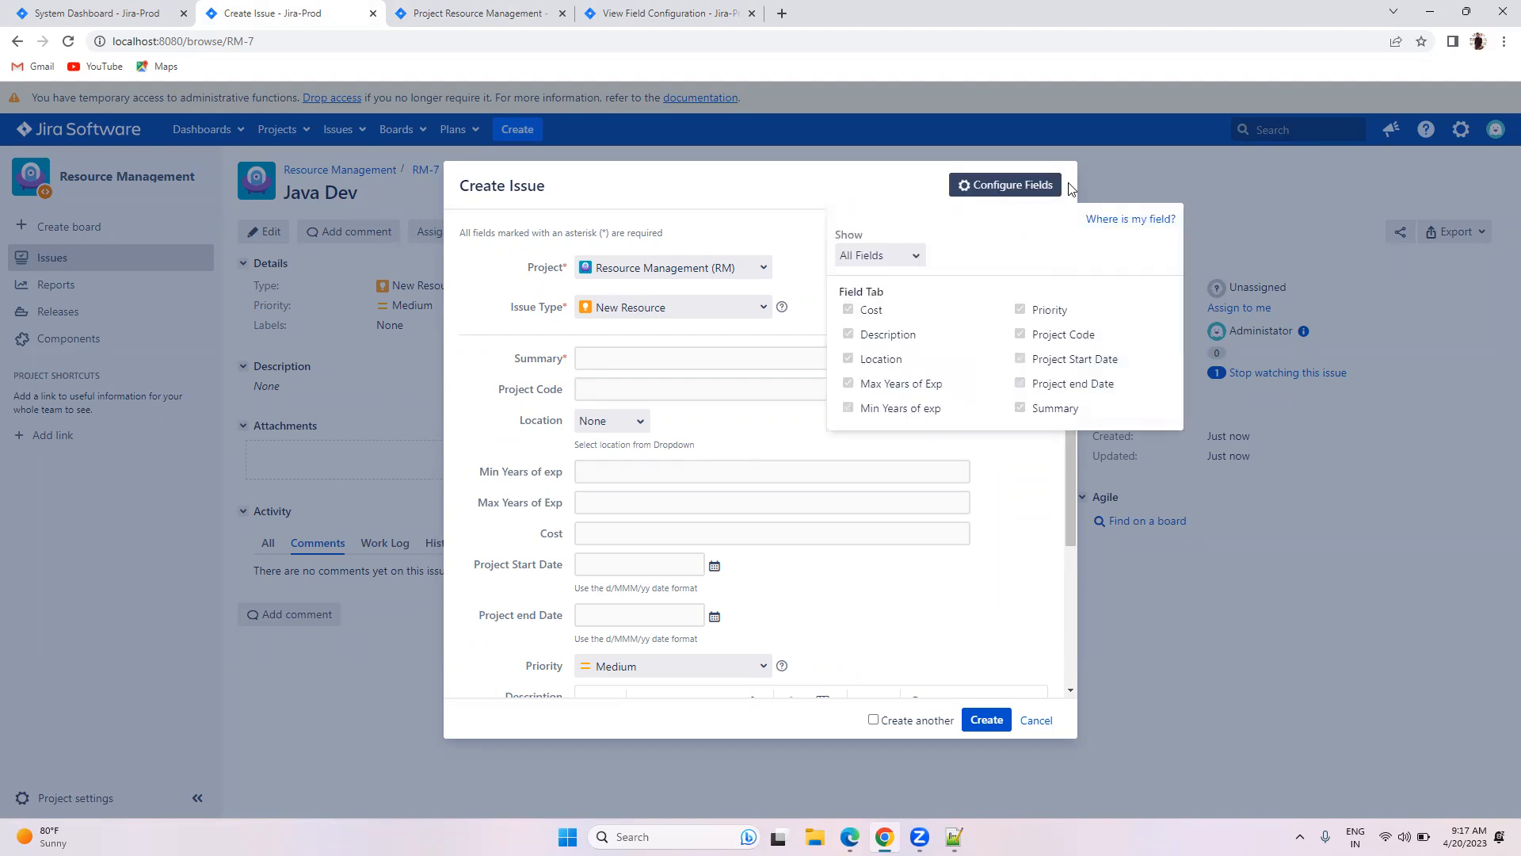
{"action": "left_click", "coordinate": [1107, 221]}
{"action": "type", "text": "proj"}
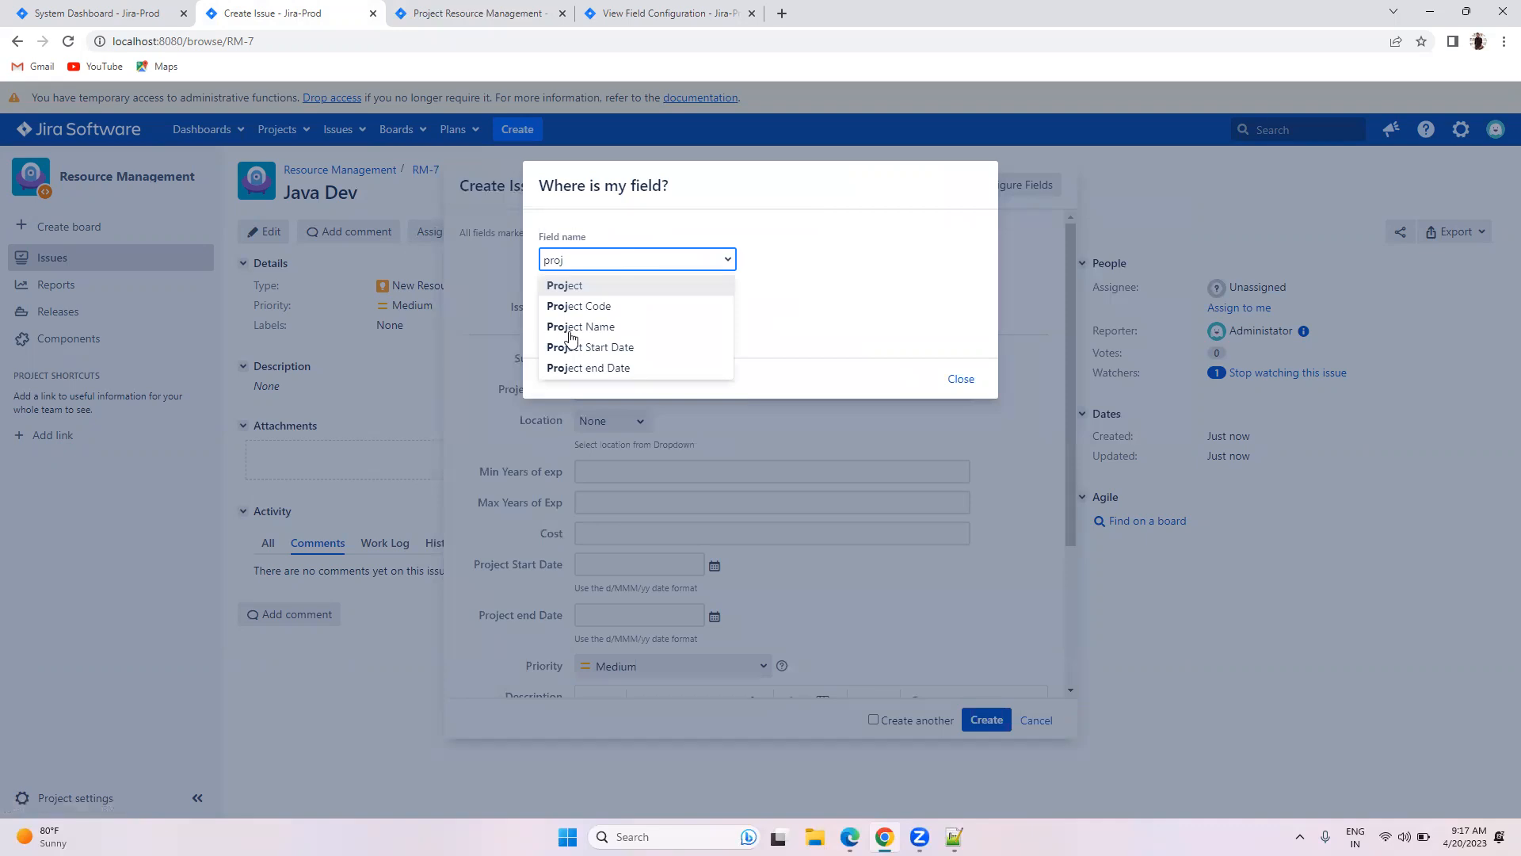
{"action": "left_click", "coordinate": [566, 341]}
{"action": "scroll", "coordinate": [649, 363], "scroll_direction": "down", "scroll_amount": 1}
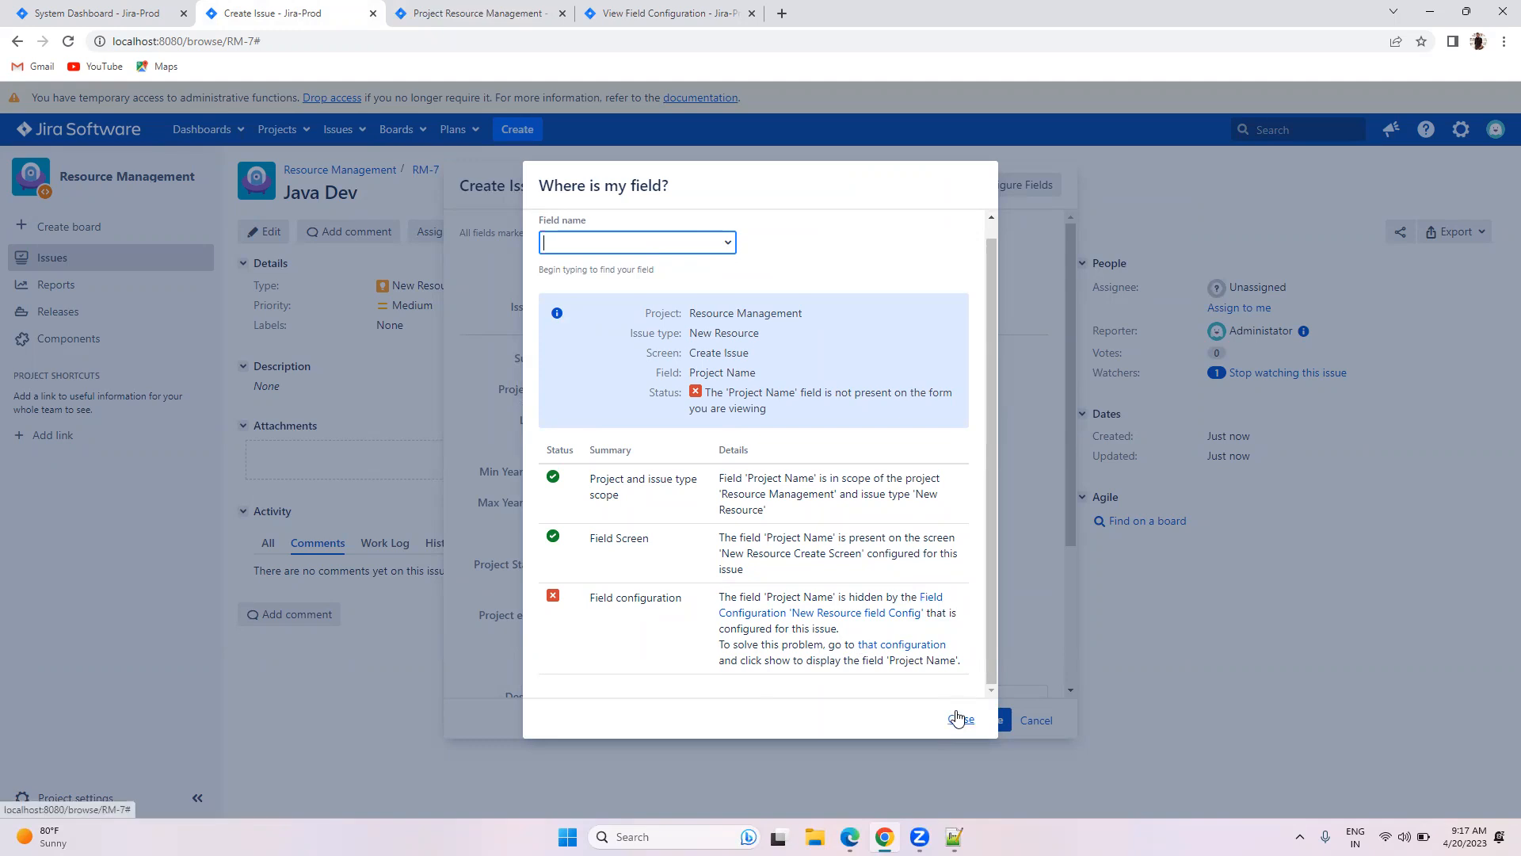
{"action": "left_click", "coordinate": [957, 716]}
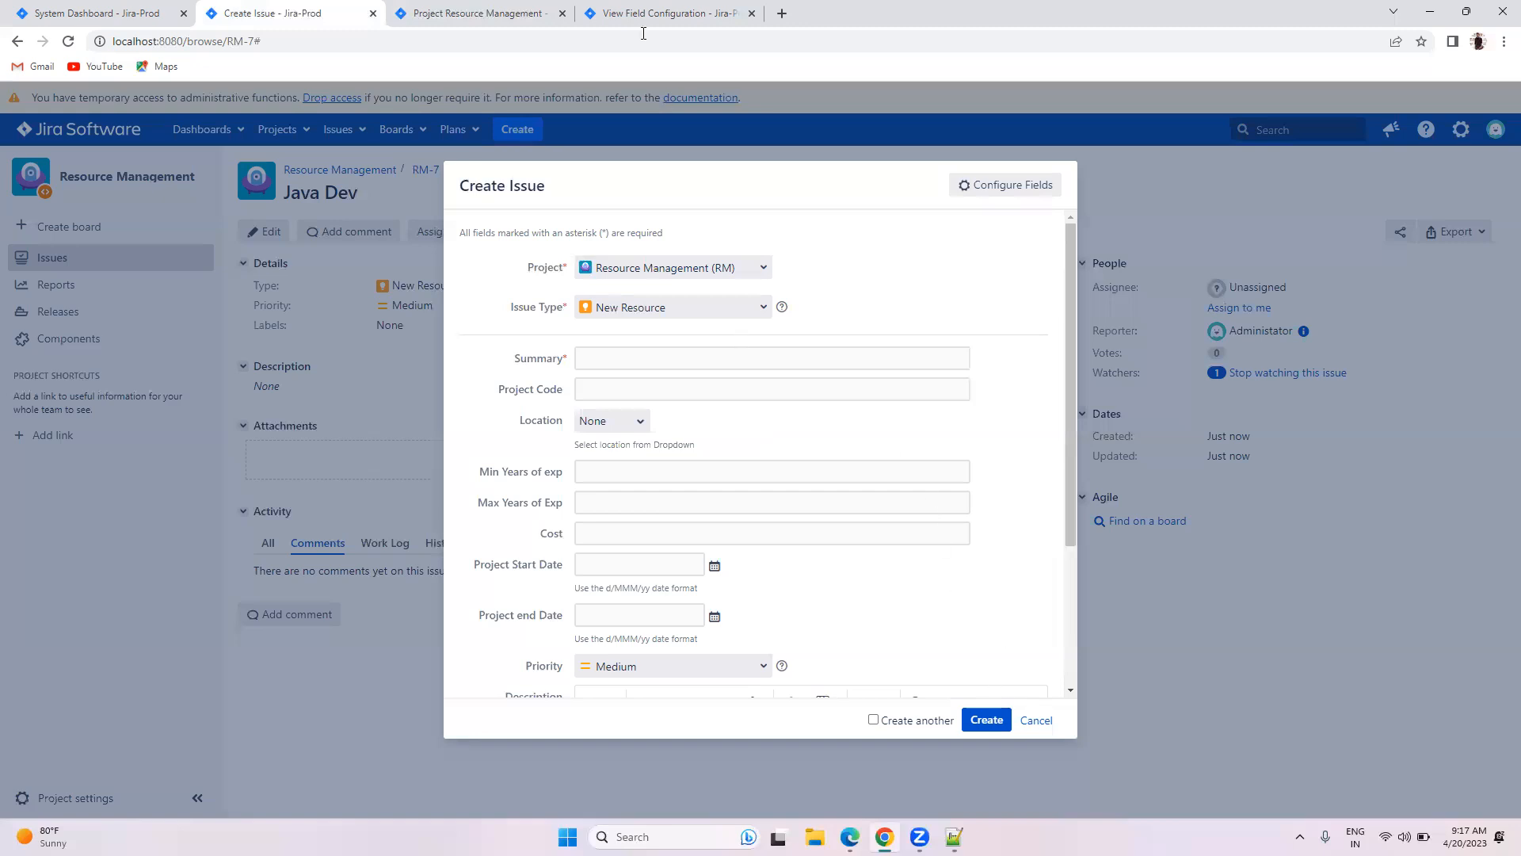
Step: Show the hidden Project Name field again in the New Resource field Config
{"action": "left_click", "coordinate": [650, 11]}
{"action": "scroll", "coordinate": [638, 386], "scroll_direction": "down", "scroll_amount": 10}
{"action": "scroll", "coordinate": [642, 389], "scroll_direction": "down", "scroll_amount": 15}
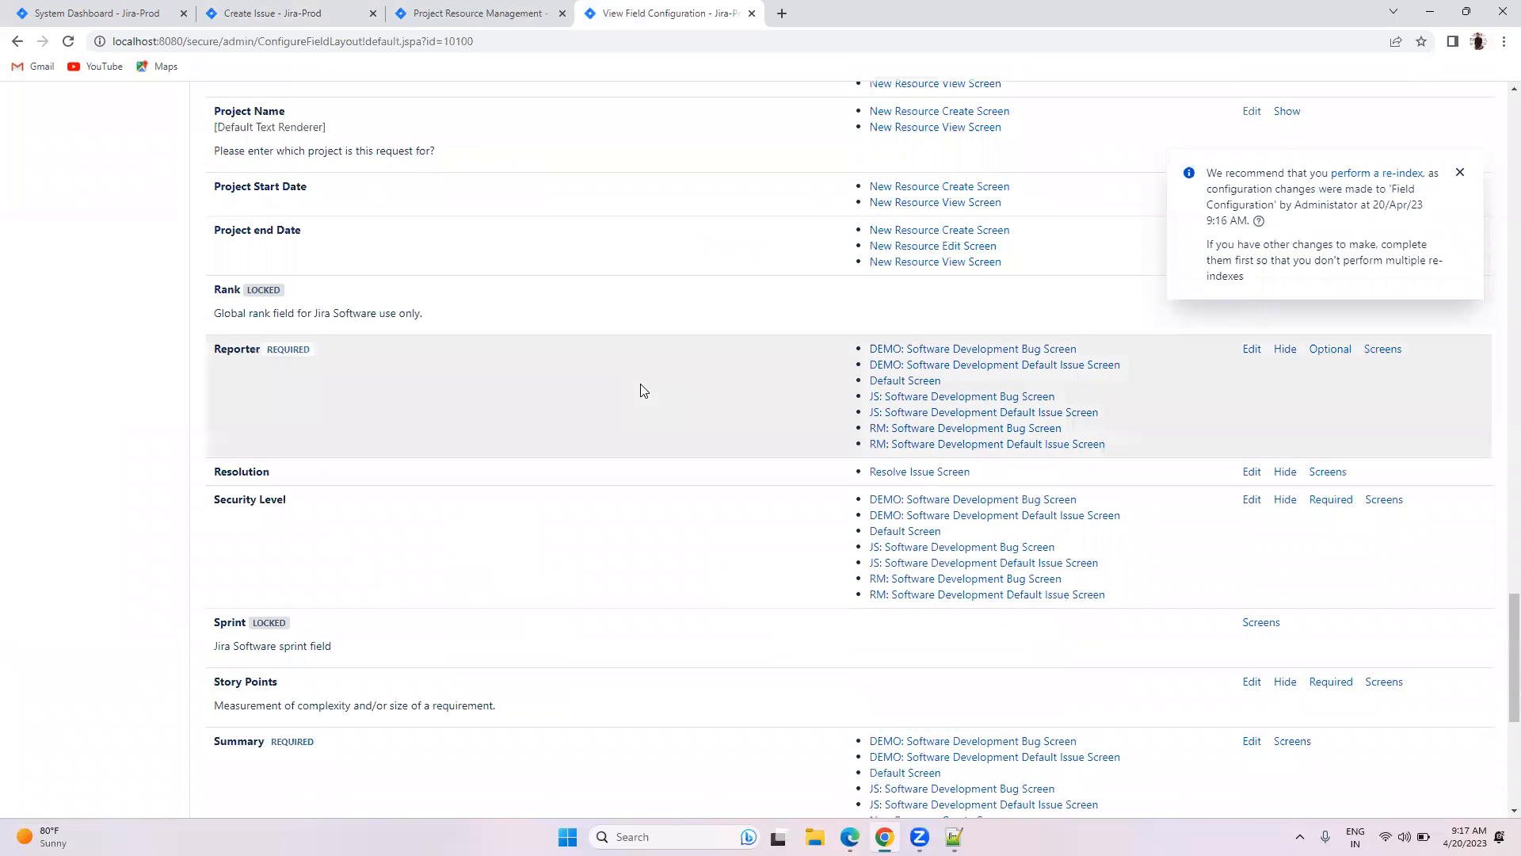
{"action": "scroll", "coordinate": [643, 389], "scroll_direction": "up", "scroll_amount": 5}
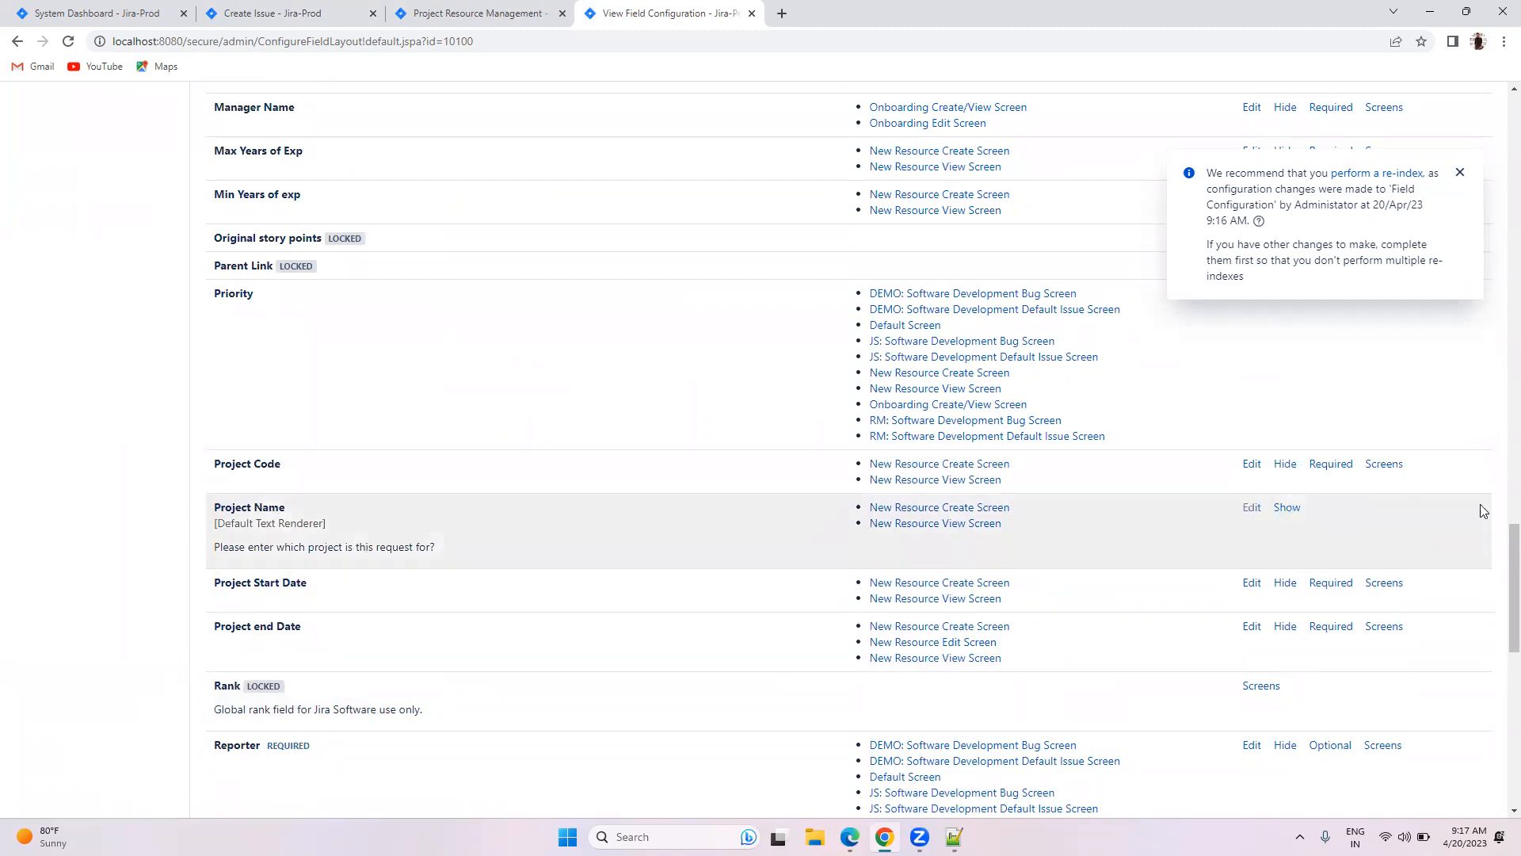
{"action": "left_click", "coordinate": [1293, 507]}
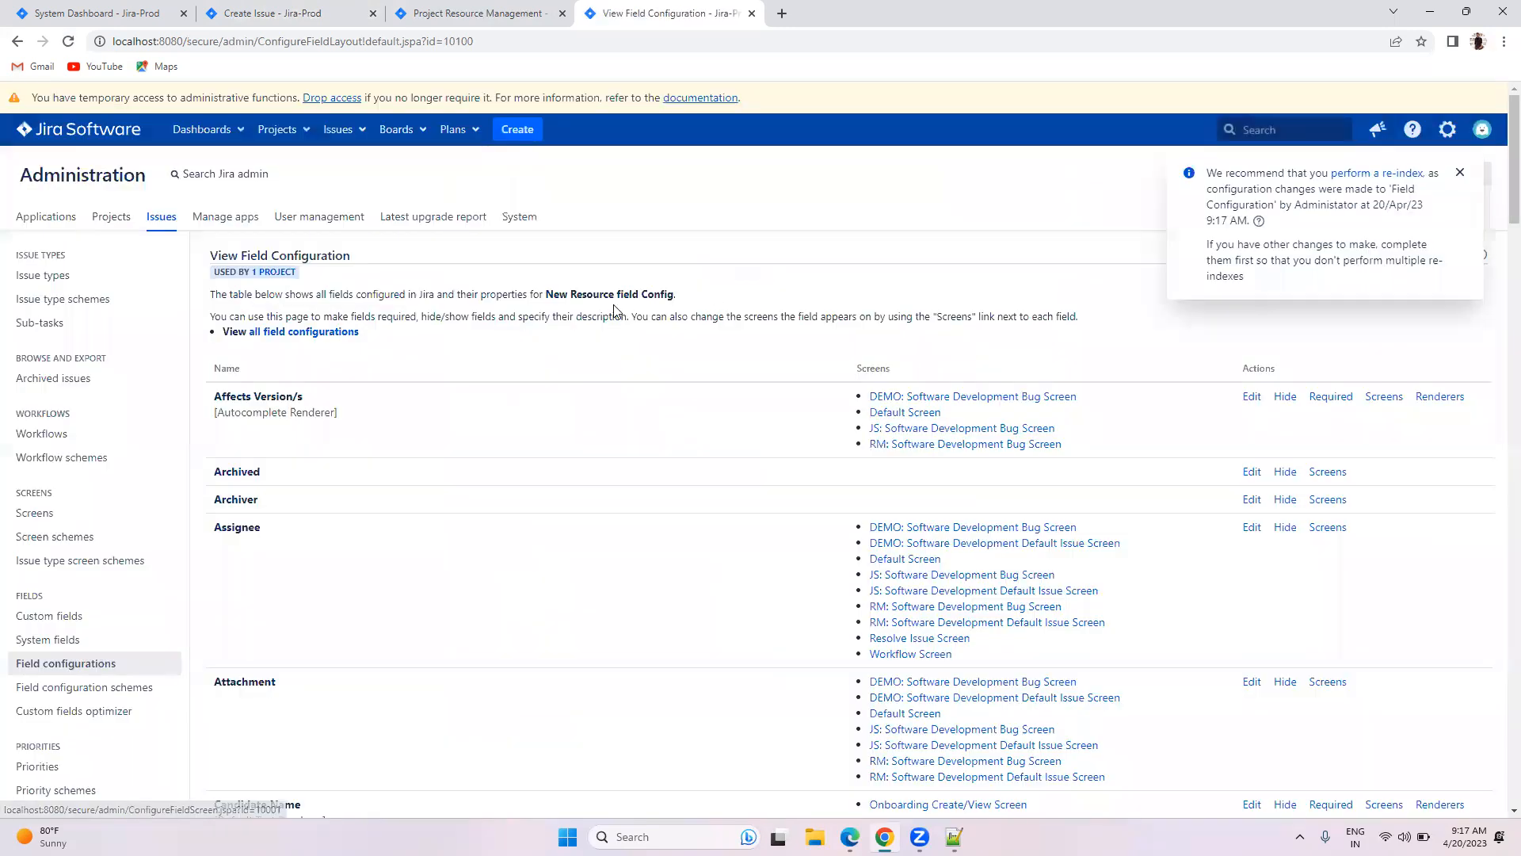
Step: Mark the Project Name field as Required
{"action": "scroll", "coordinate": [626, 325], "scroll_direction": "down", "scroll_amount": 20}
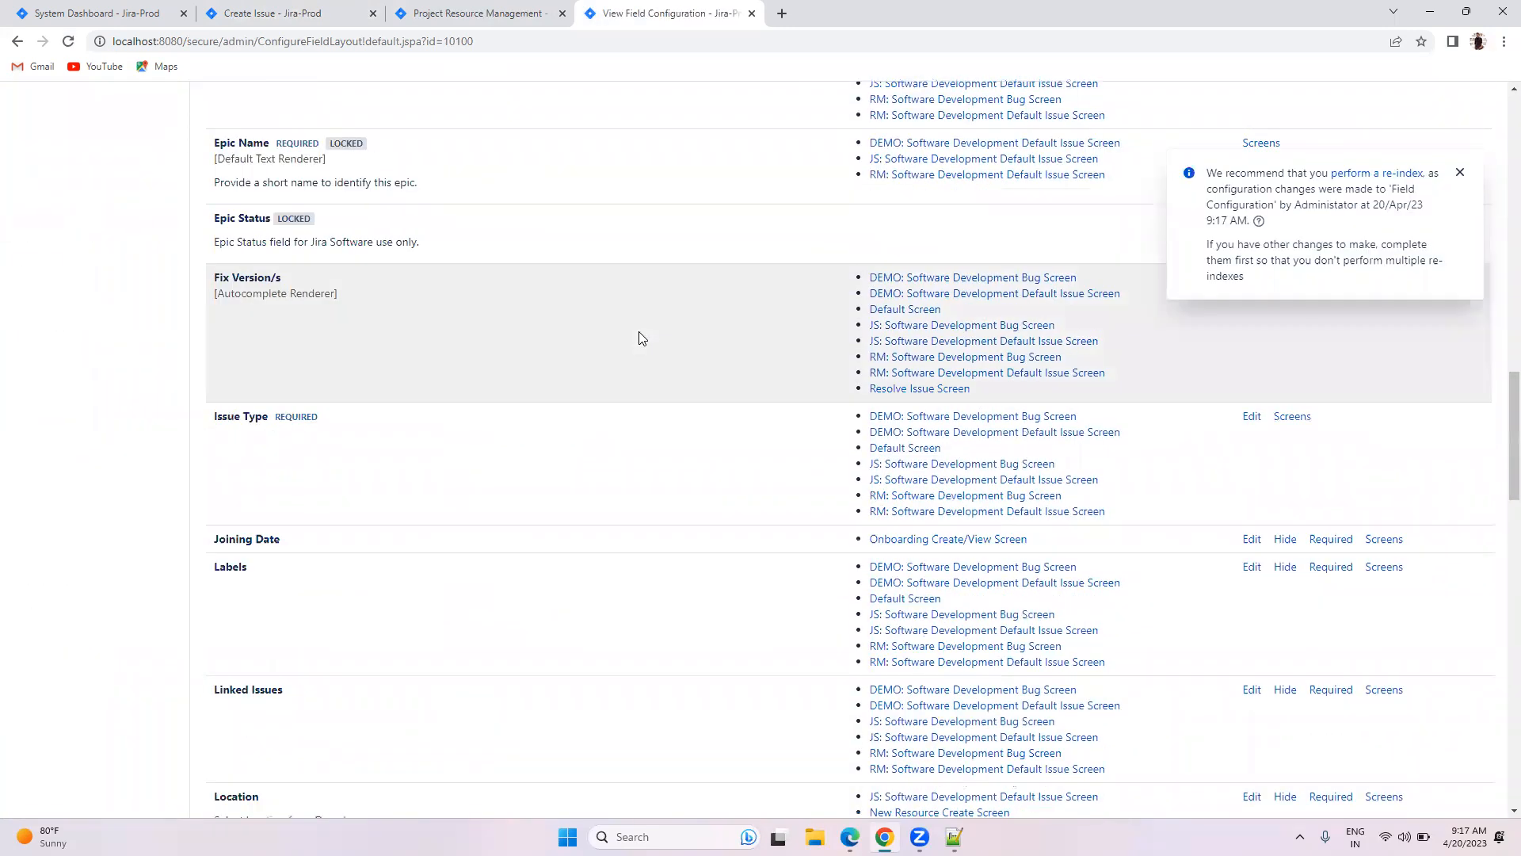
{"action": "scroll", "coordinate": [642, 339], "scroll_direction": "down", "scroll_amount": 11}
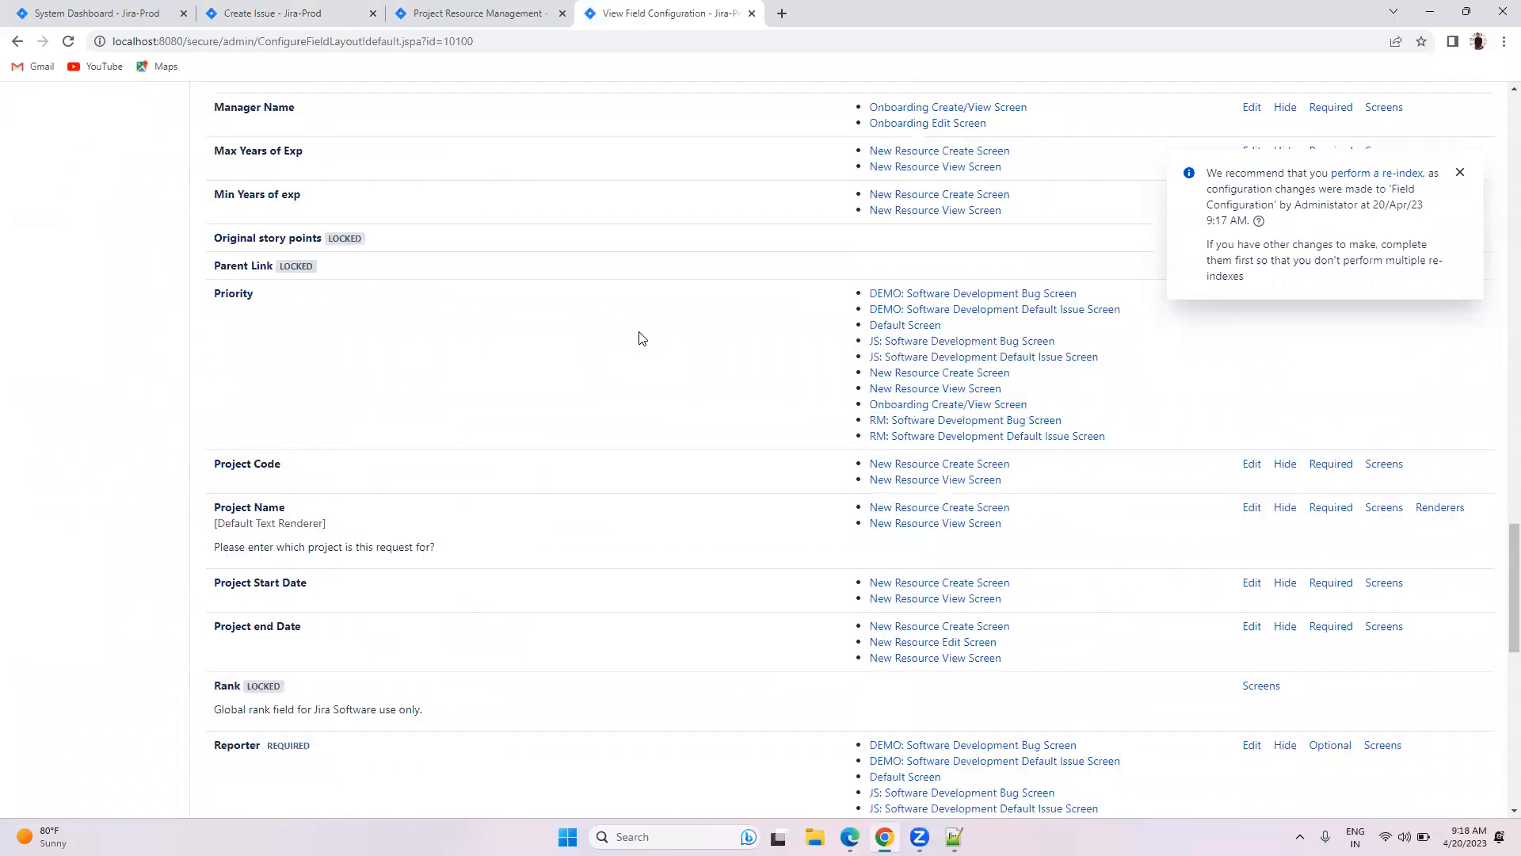
{"action": "scroll", "coordinate": [642, 338], "scroll_direction": "down", "scroll_amount": 1}
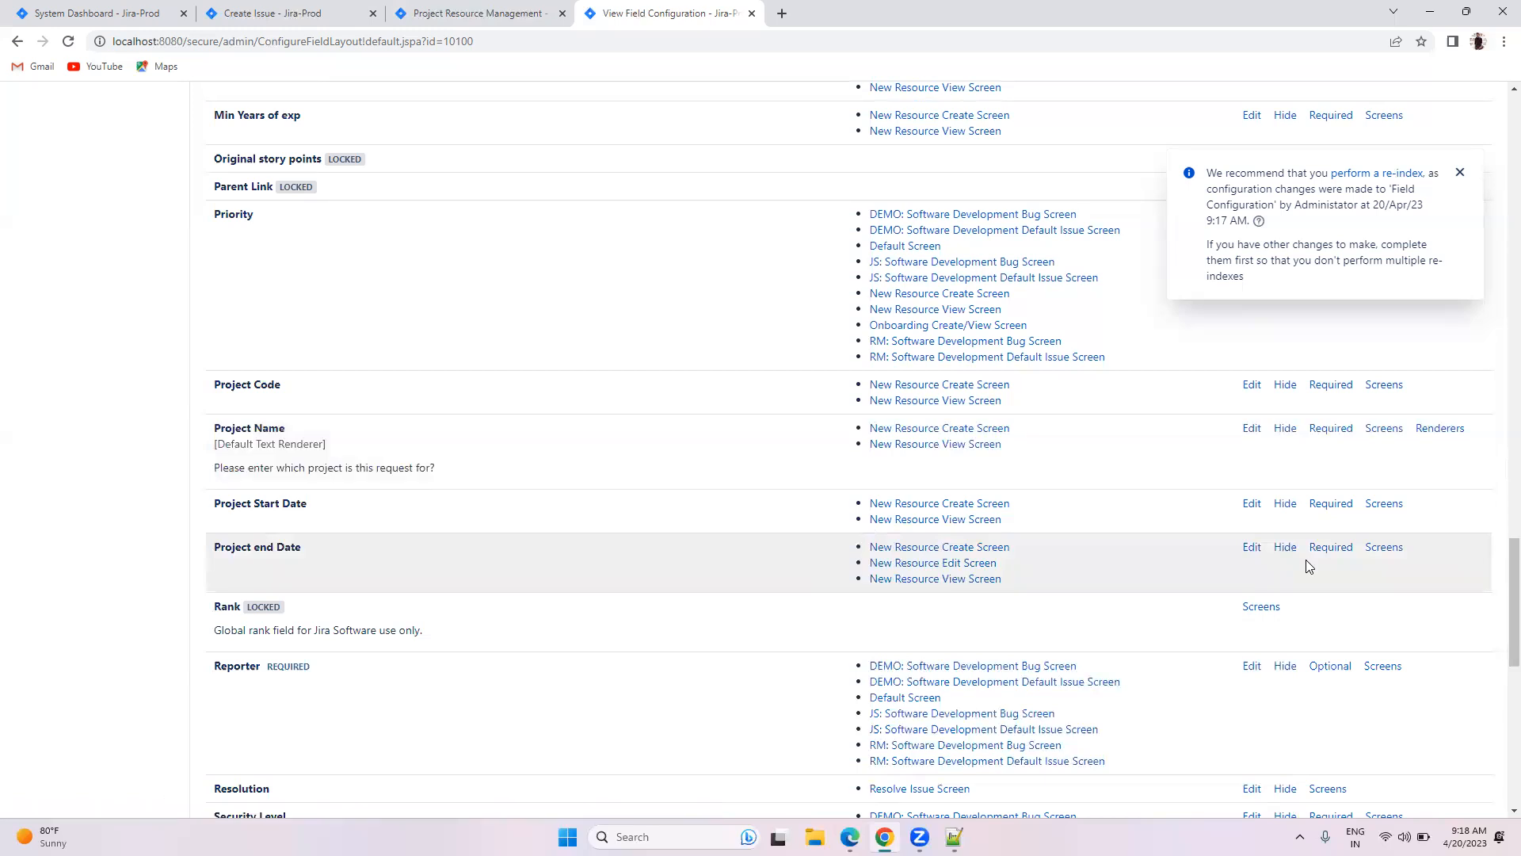
{"action": "scroll", "coordinate": [1307, 562], "scroll_direction": "up", "scroll_amount": 1}
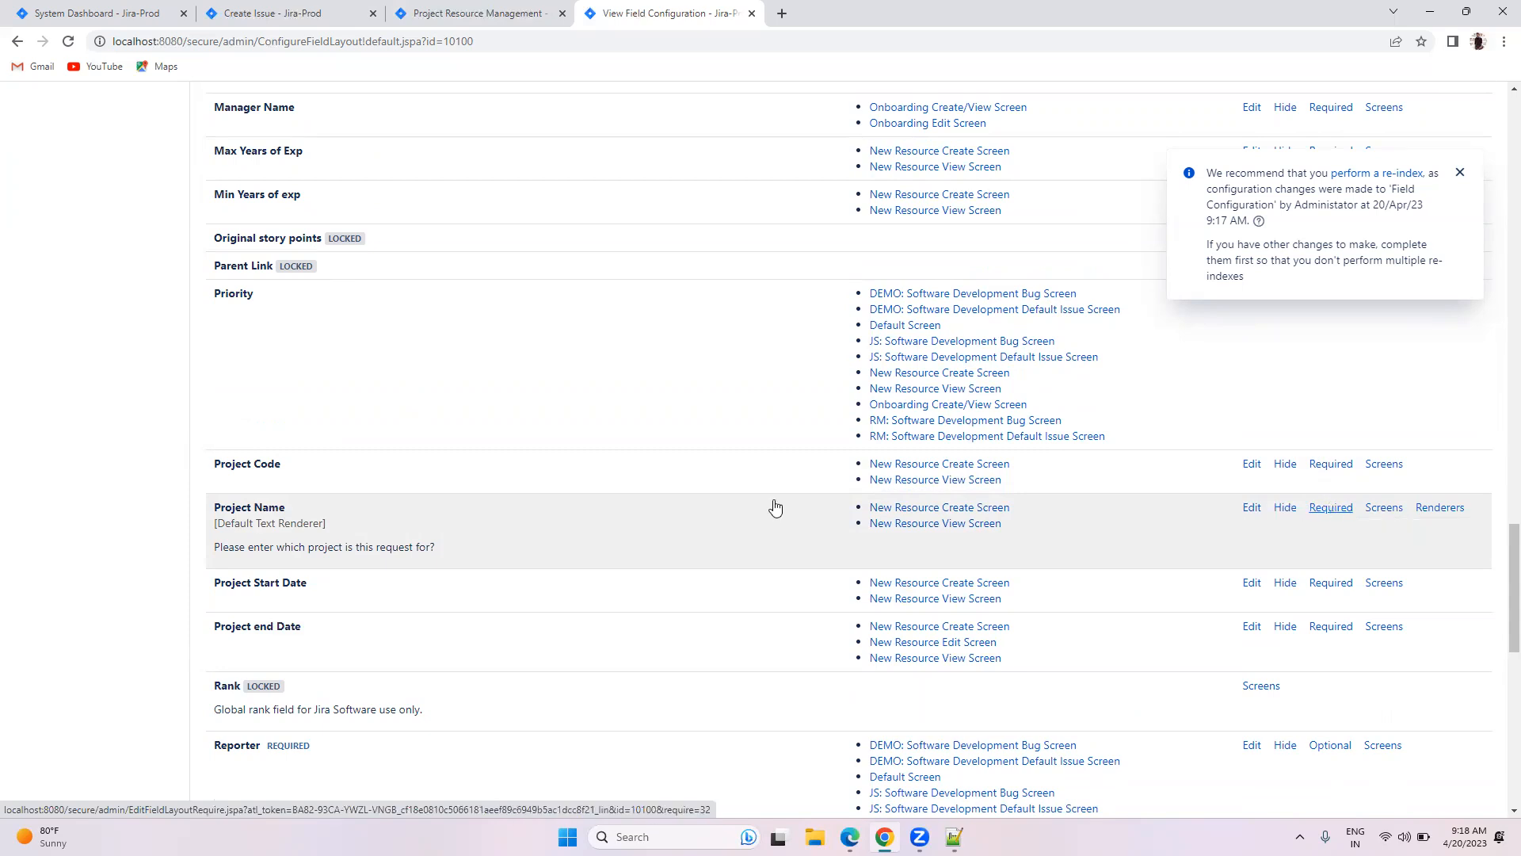
{"action": "left_click_drag", "start_coordinate": [255, 511], "coordinate": [331, 513]}
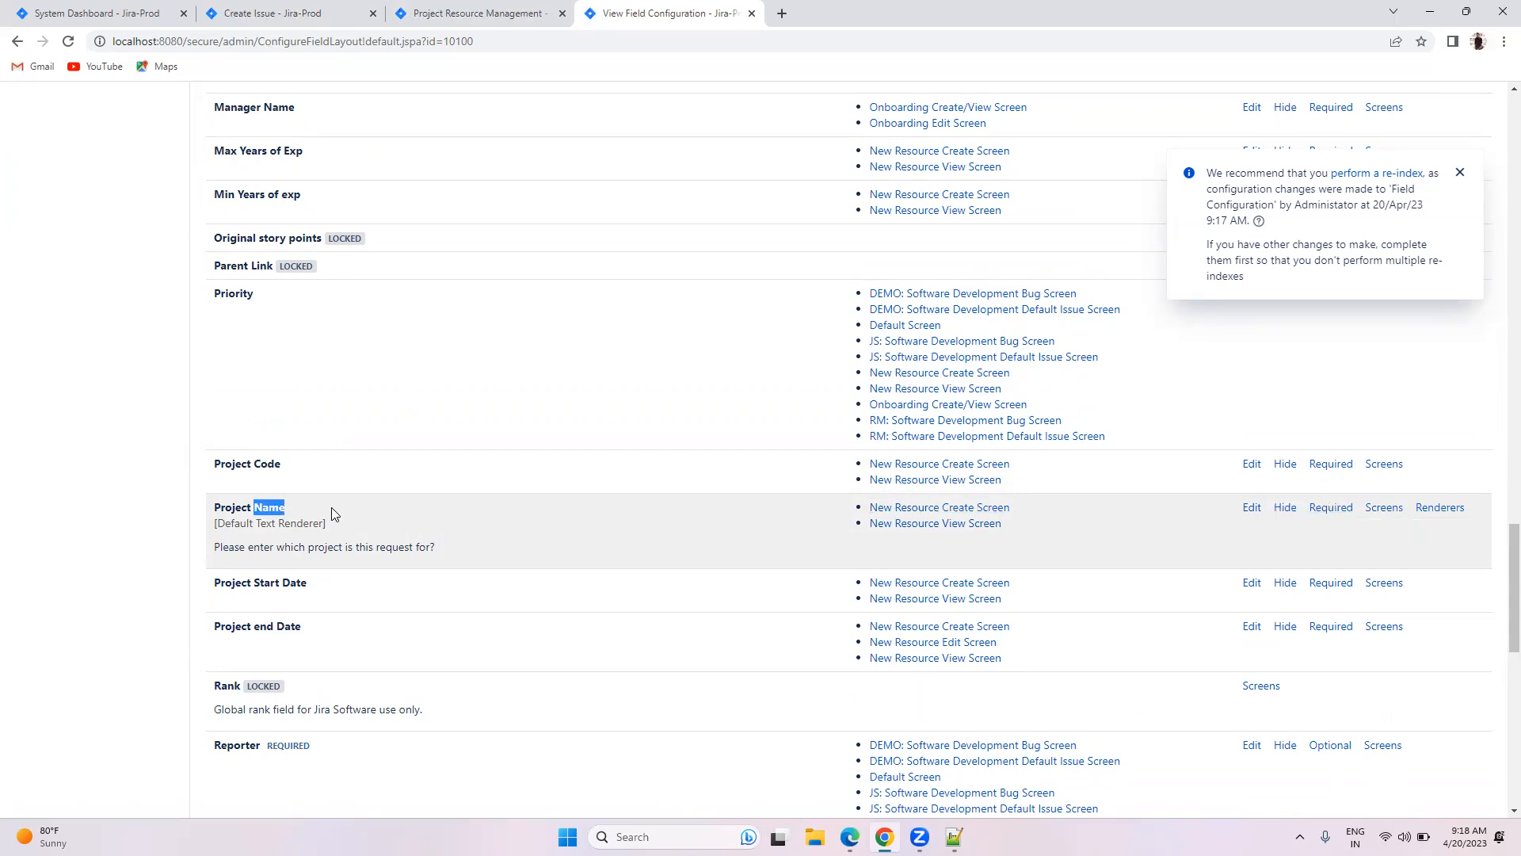
{"action": "left_click", "coordinate": [1329, 508]}
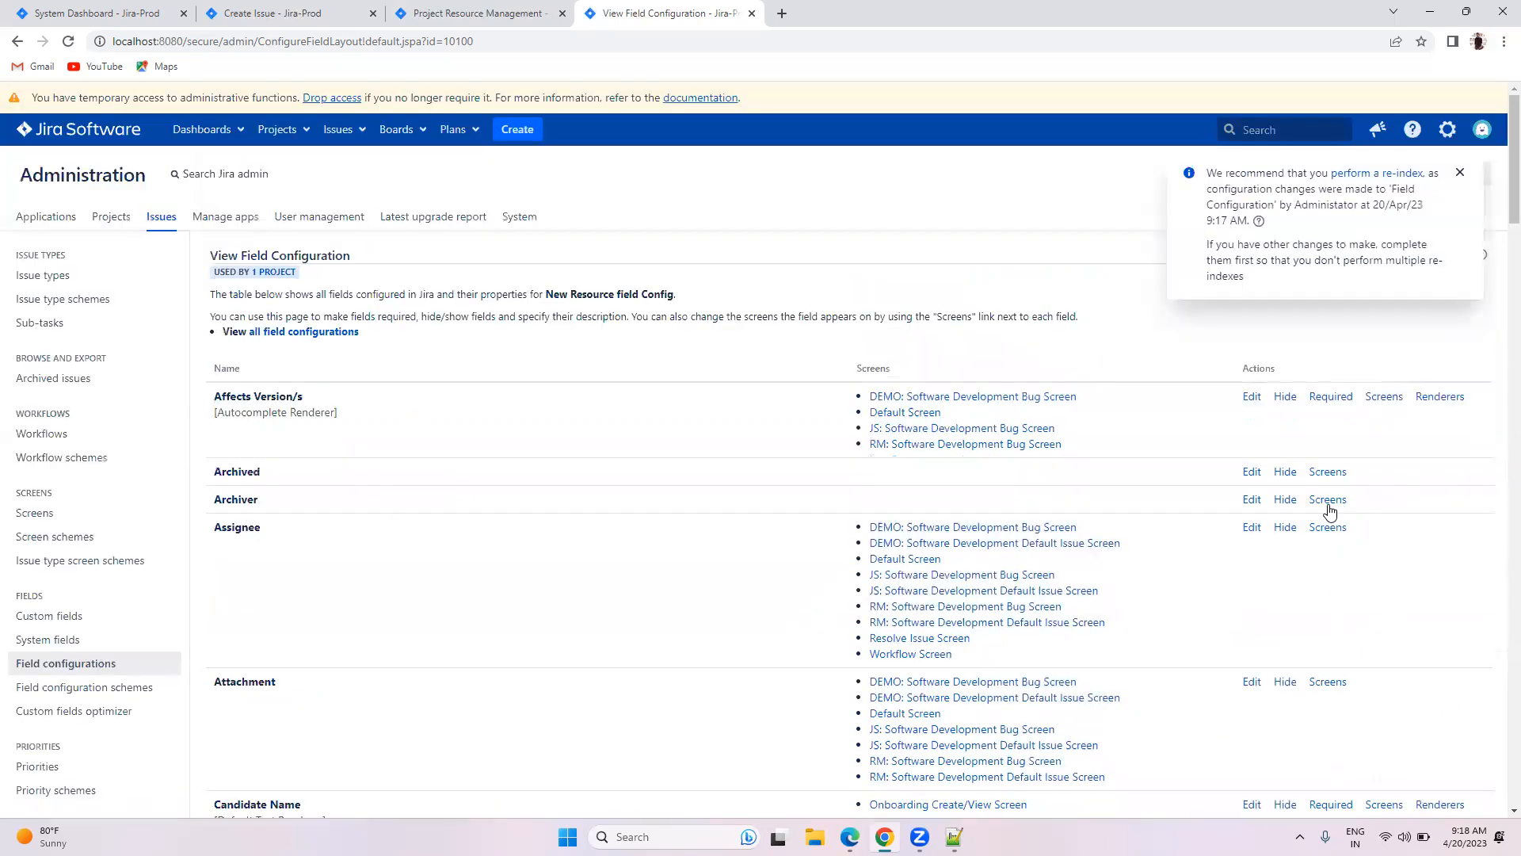
{"action": "left_click", "coordinate": [271, 13]}
Step: Reopen Create Issue and submit it empty to confirm Project Name is required
{"action": "left_click", "coordinate": [1038, 723]}
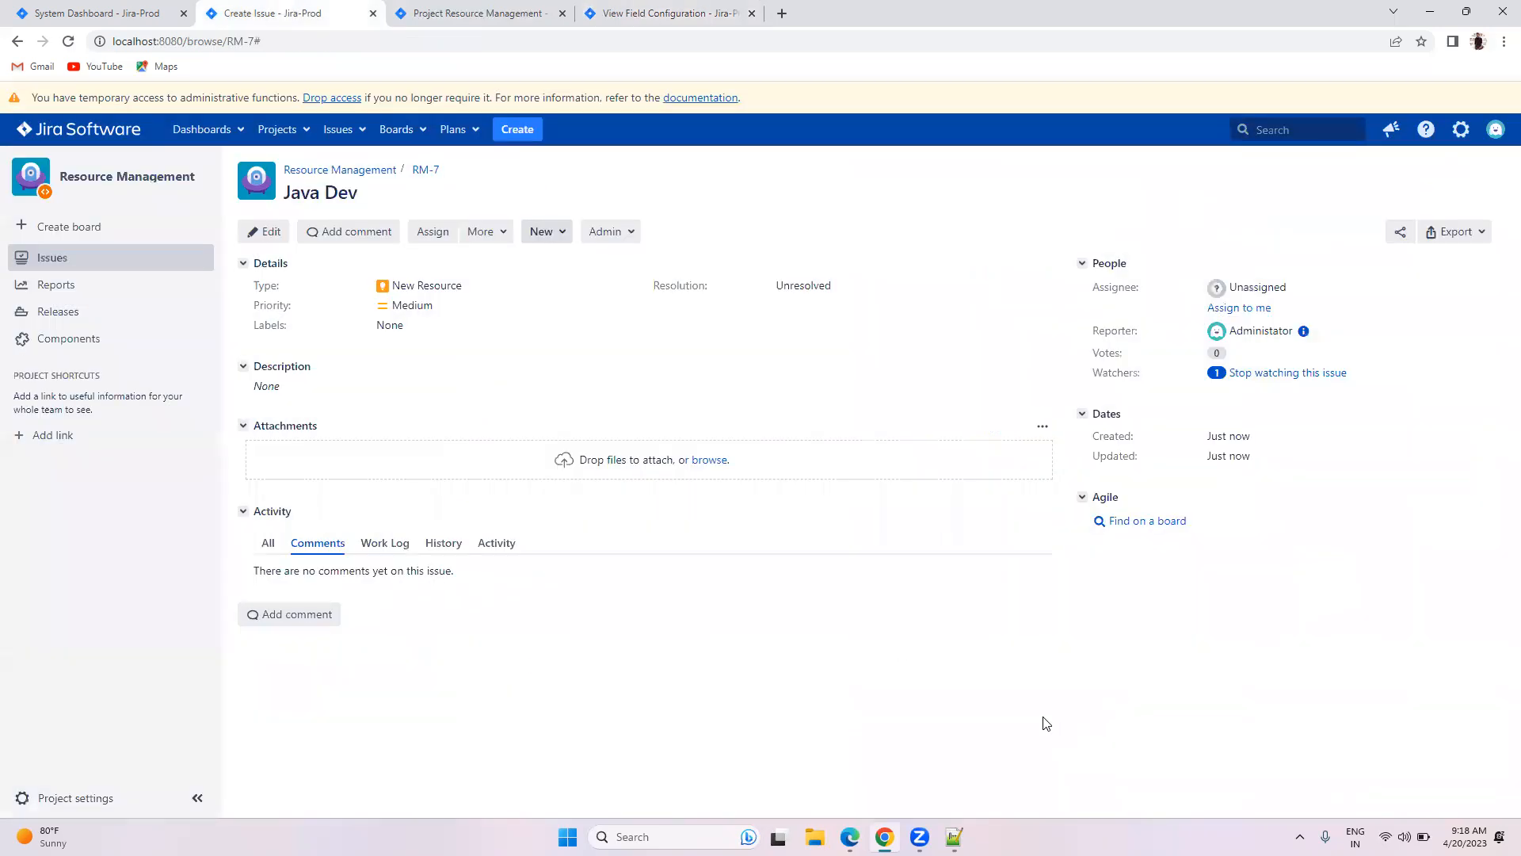
{"action": "left_click", "coordinate": [516, 132]}
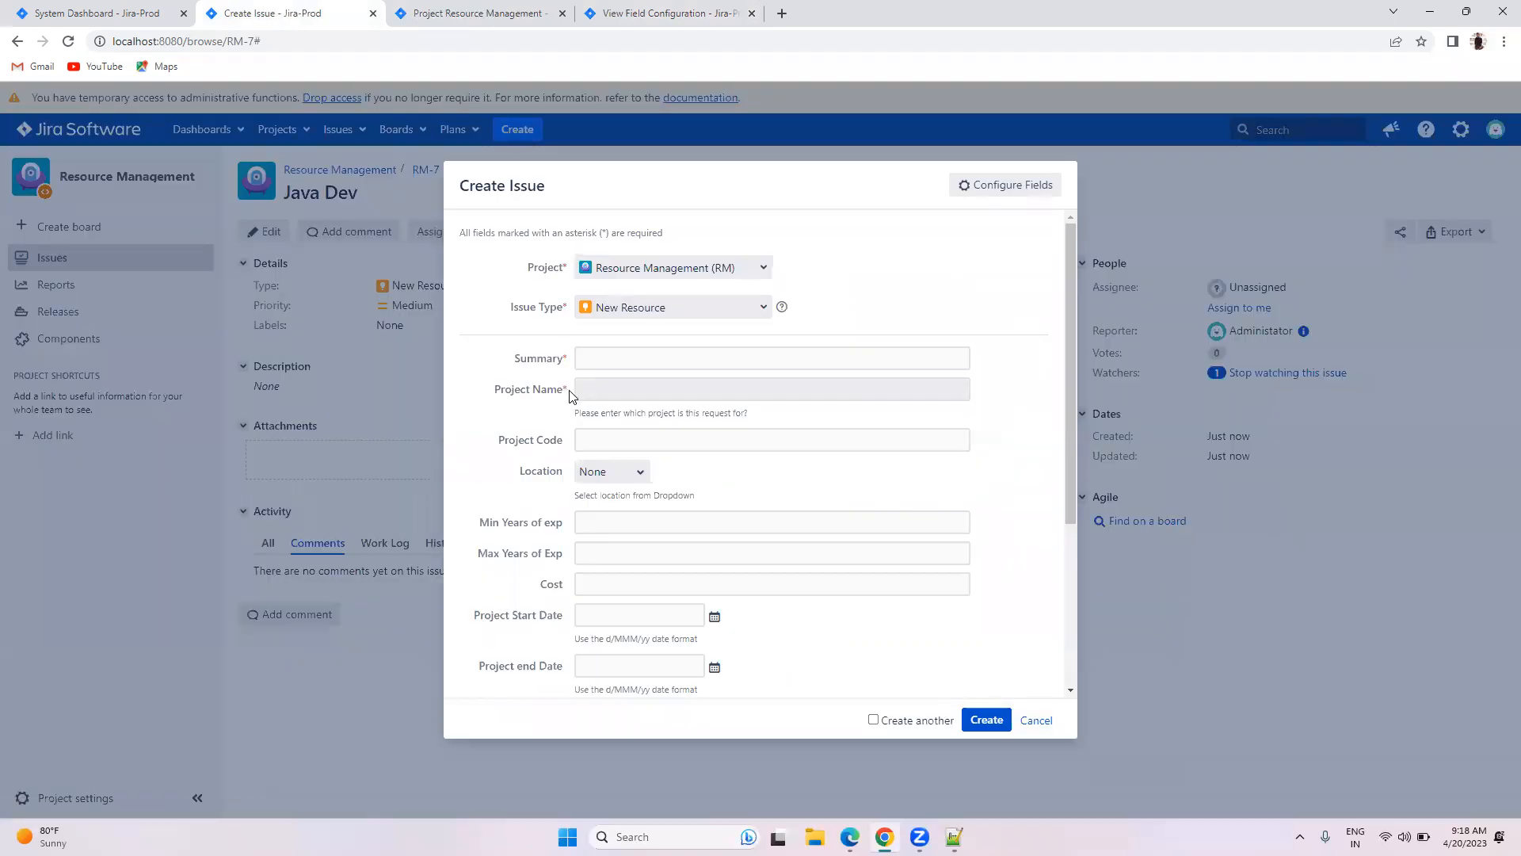
{"action": "left_click", "coordinate": [988, 721]}
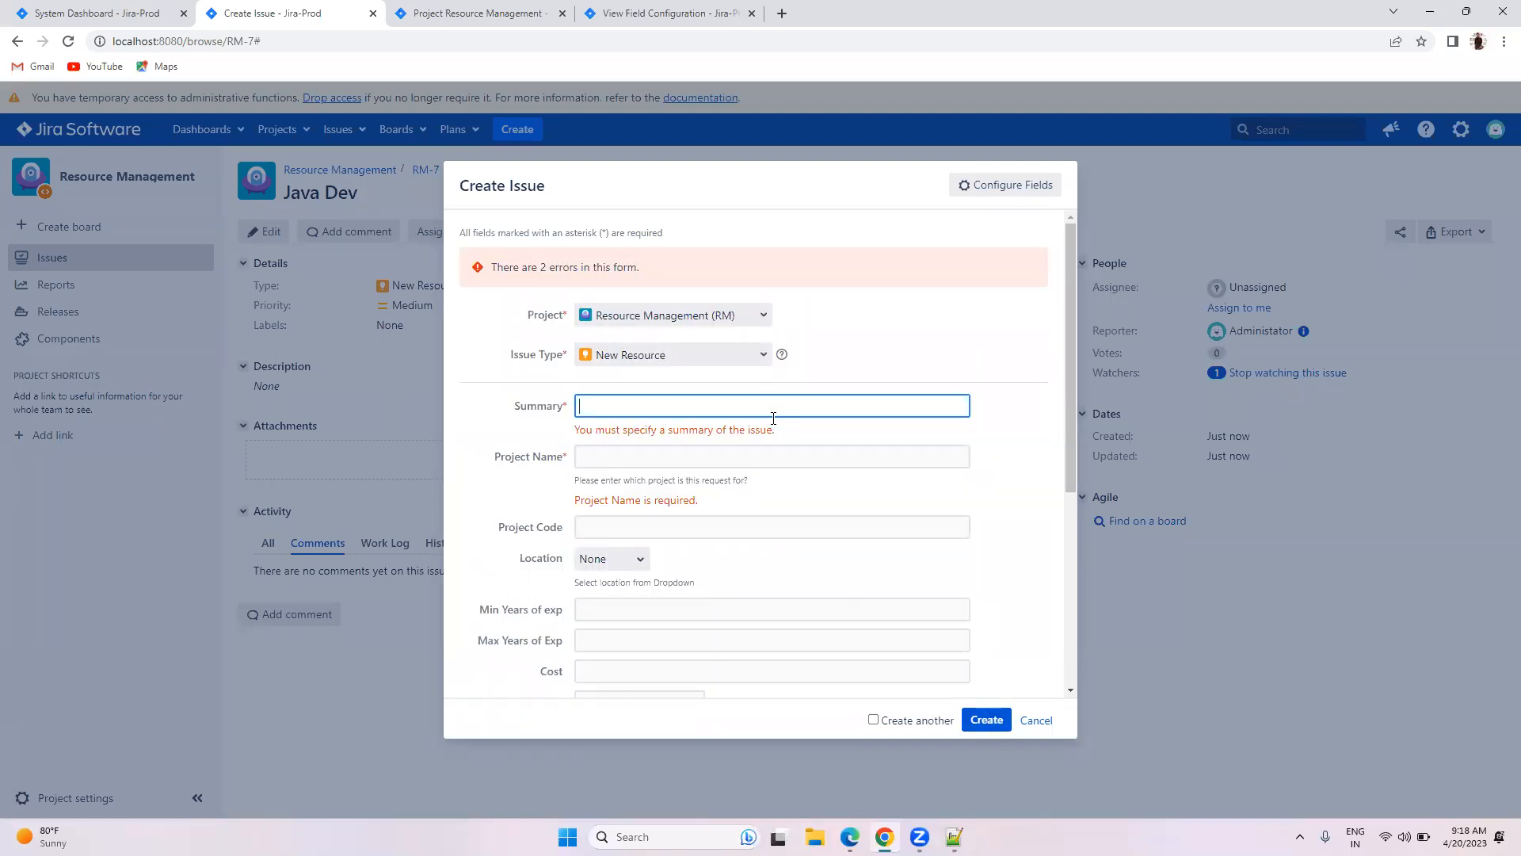
{"action": "left_click", "coordinate": [669, 13]}
{"action": "scroll", "coordinate": [714, 458], "scroll_direction": "down", "scroll_amount": 5}
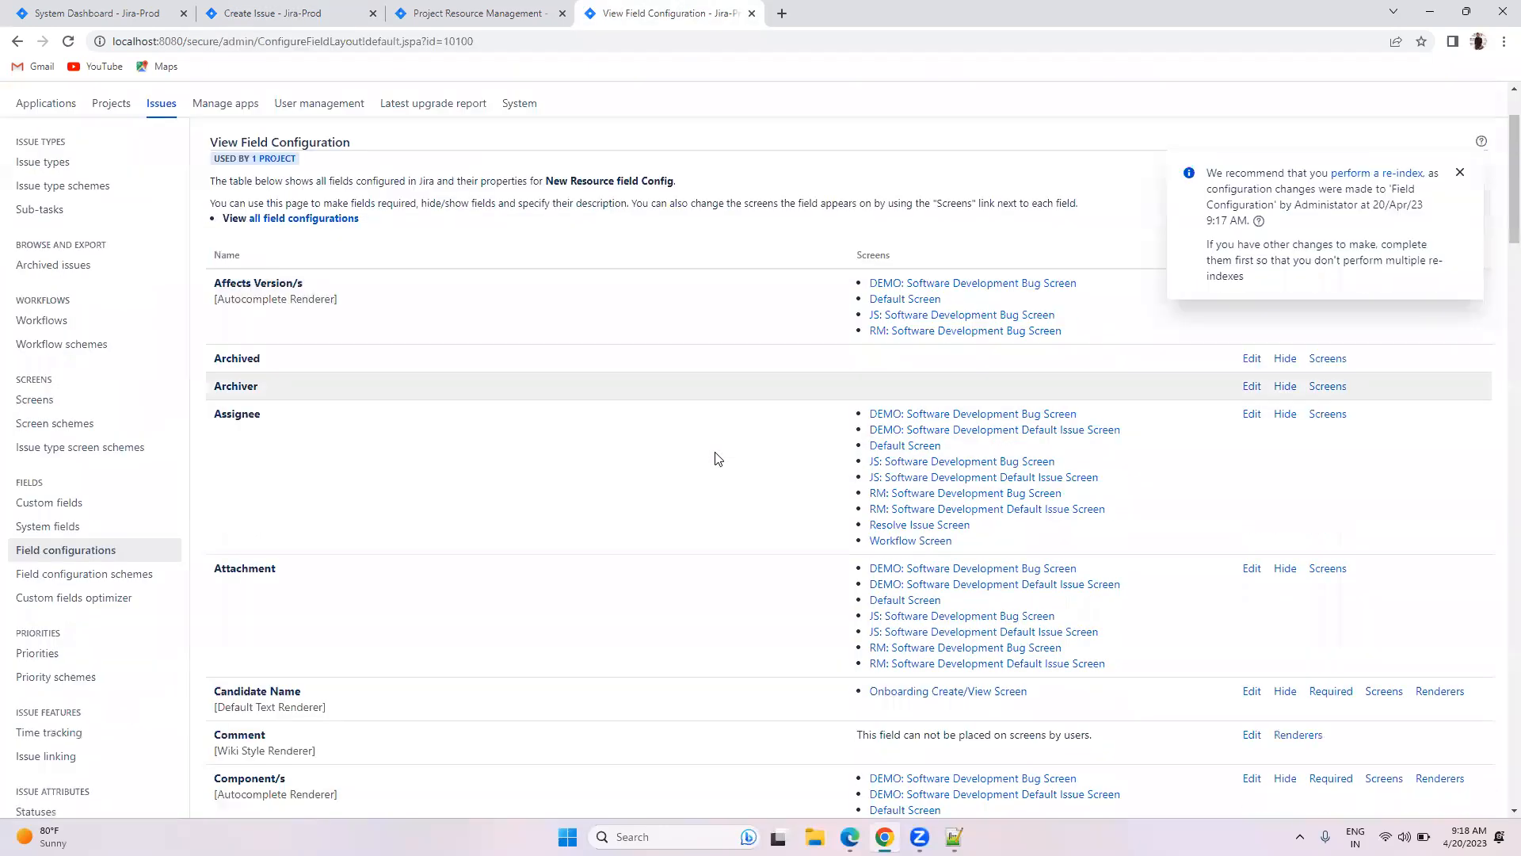
Step: Dismiss the re-index notice and scroll the field list down to the Location row
{"action": "scroll", "coordinate": [715, 454], "scroll_direction": "down", "scroll_amount": 7}
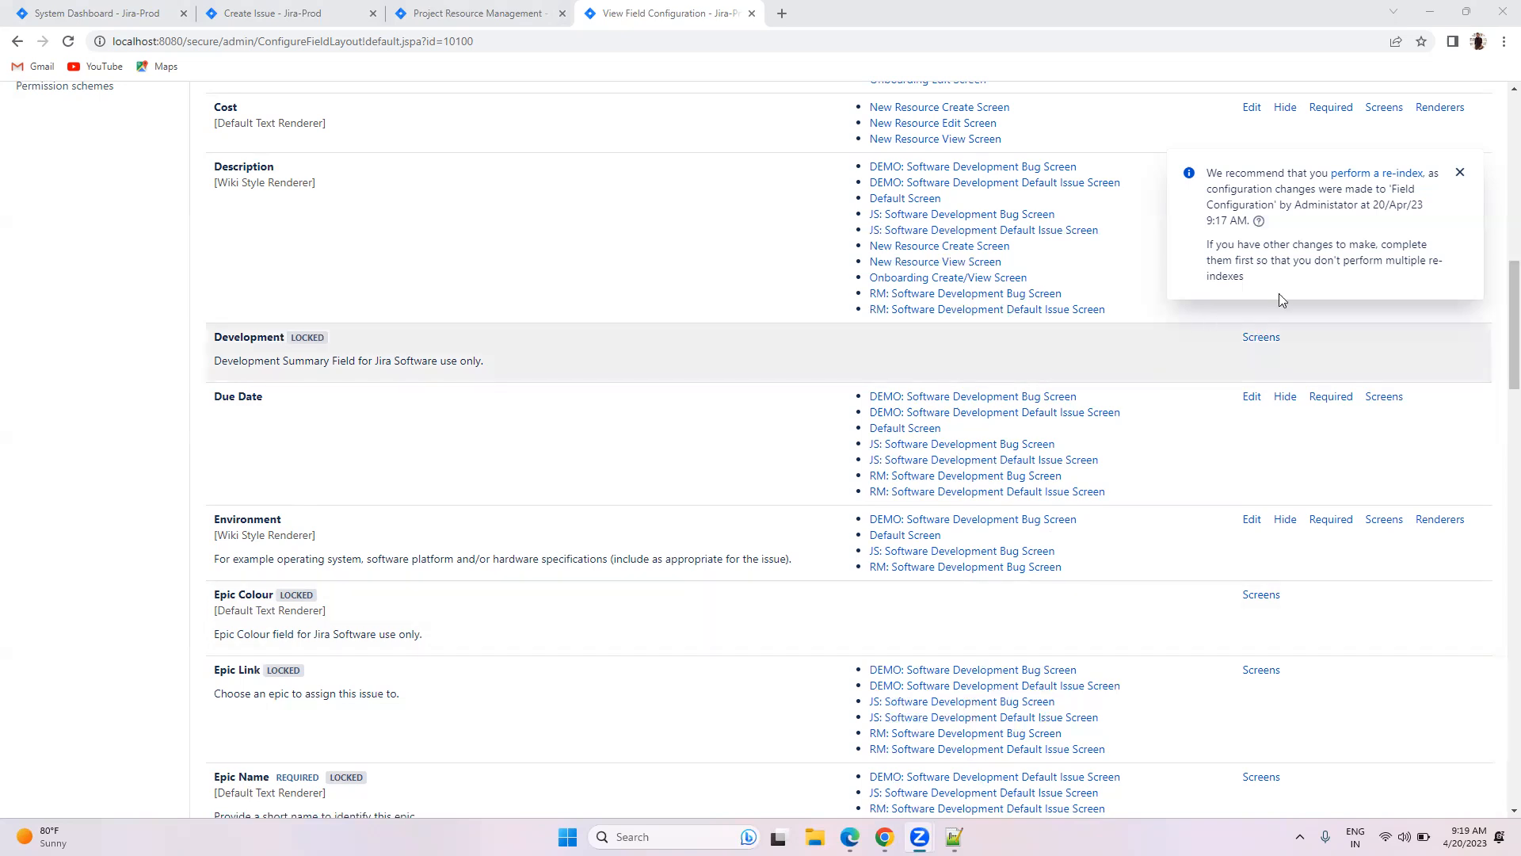
{"action": "left_click", "coordinate": [1460, 175]}
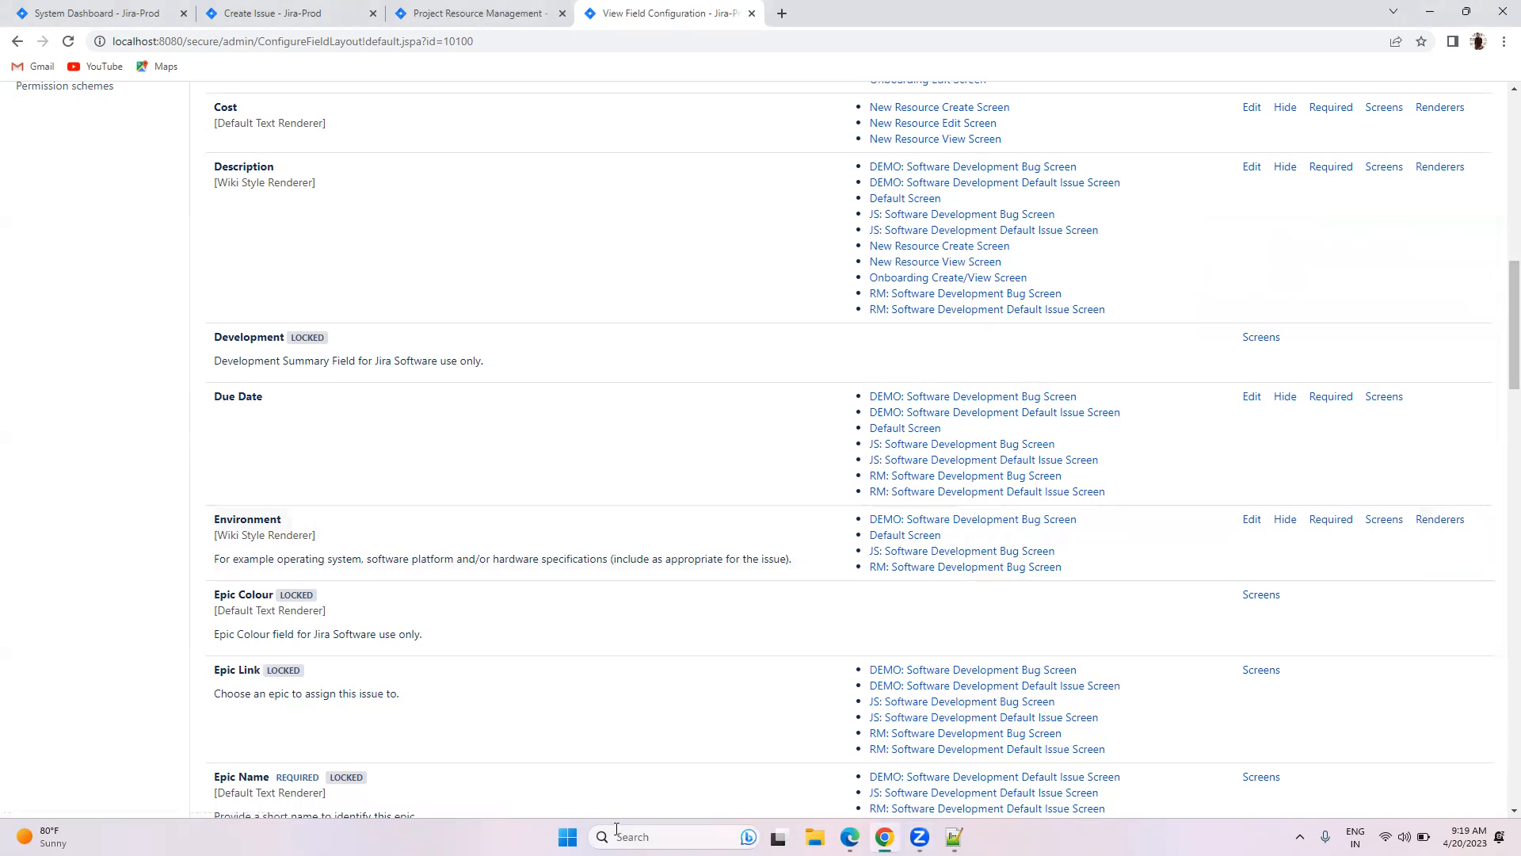
{"action": "left_click", "coordinate": [663, 824]}
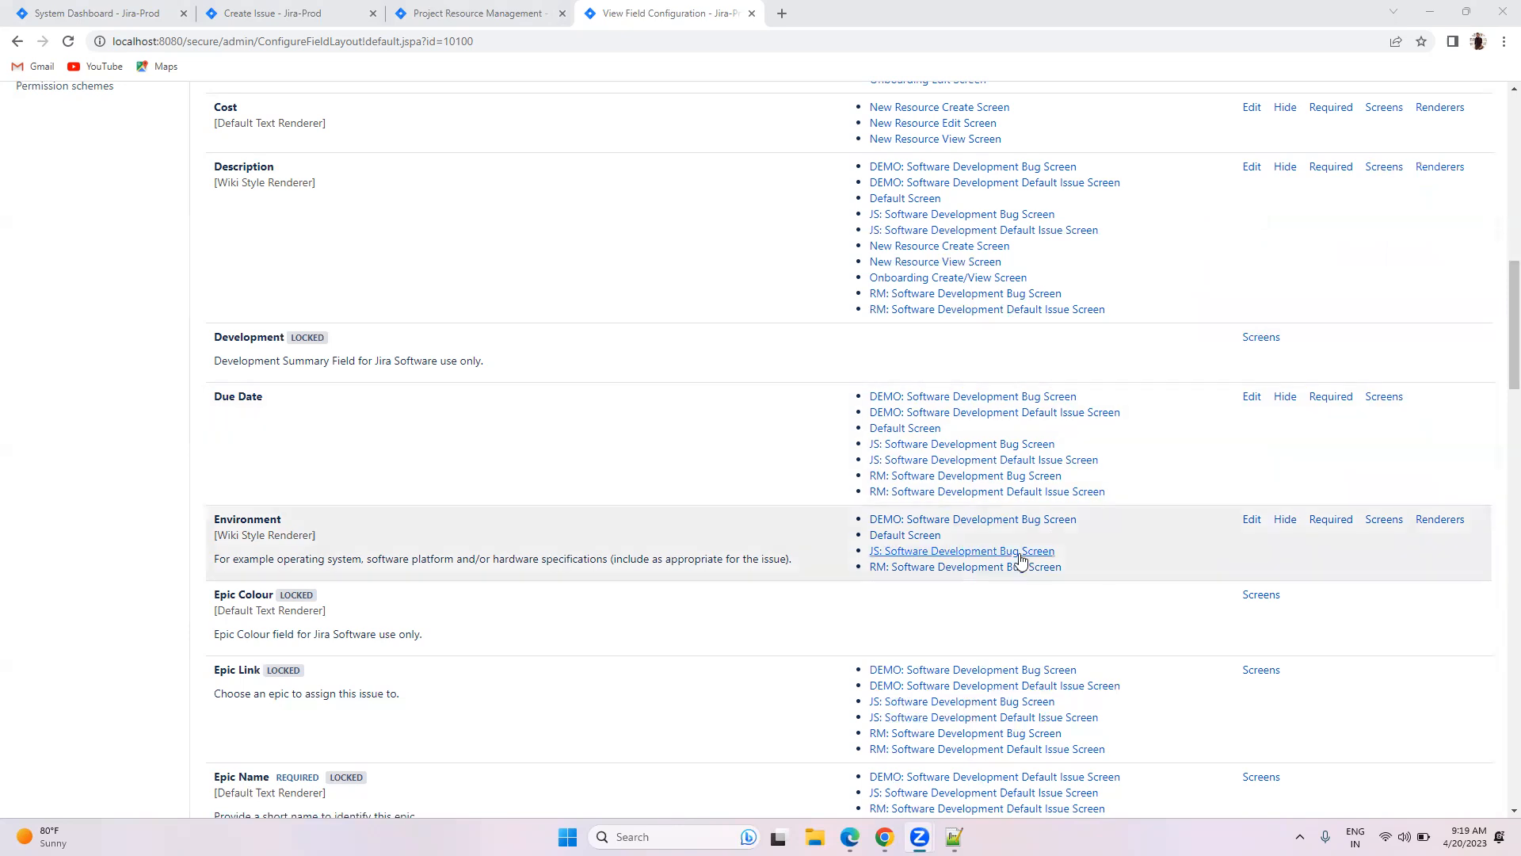
{"action": "scroll", "coordinate": [1014, 537], "scroll_direction": "up", "scroll_amount": 6}
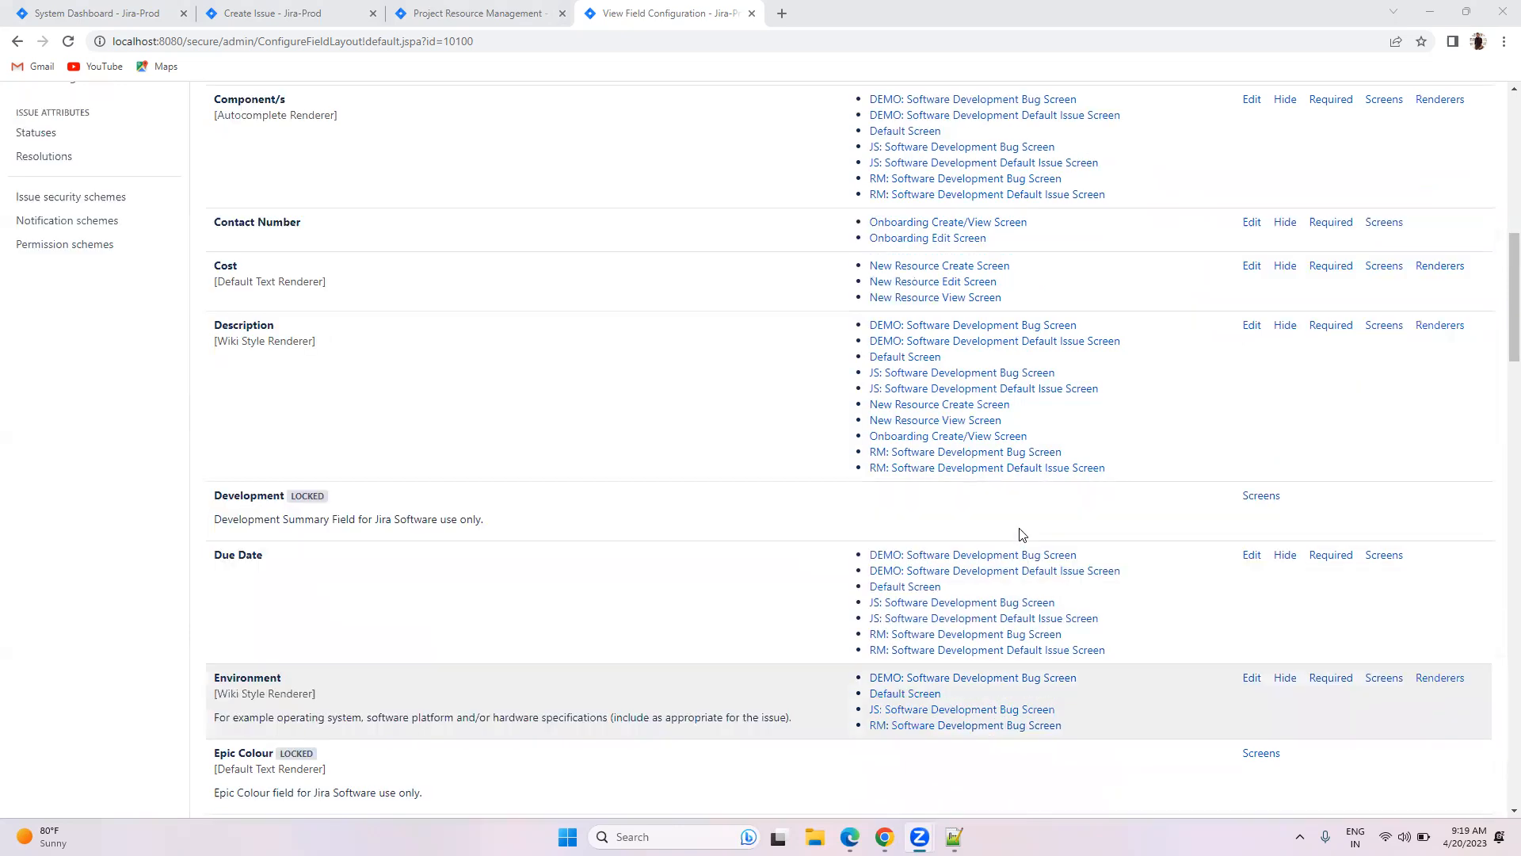
{"action": "scroll", "coordinate": [1020, 535], "scroll_direction": "up", "scroll_amount": 2}
{"action": "scroll", "coordinate": [1020, 535], "scroll_direction": "down", "scroll_amount": 10}
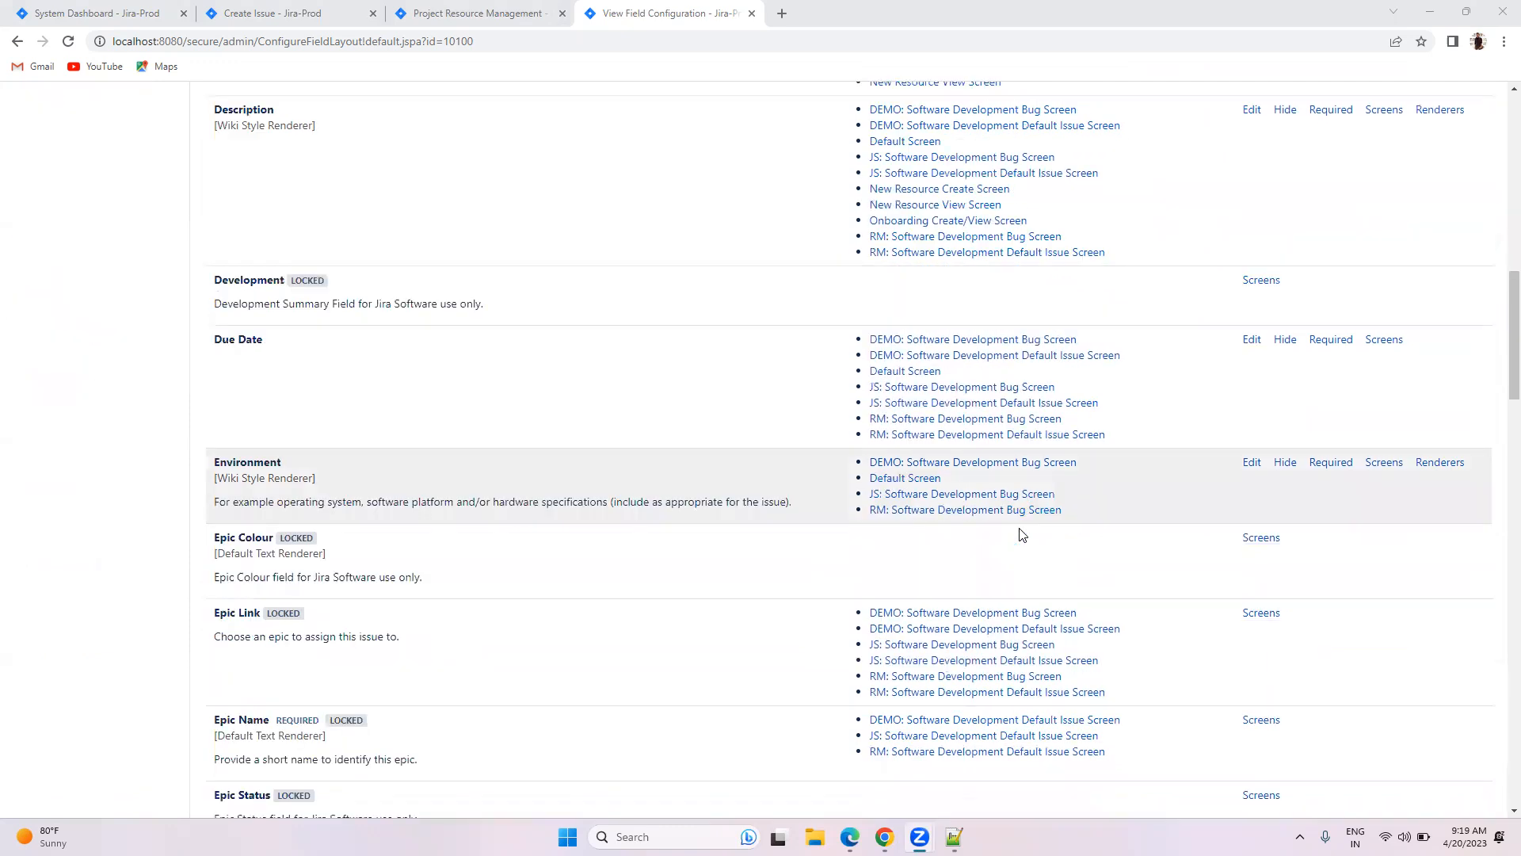
{"action": "scroll", "coordinate": [1022, 535], "scroll_direction": "down", "scroll_amount": 4}
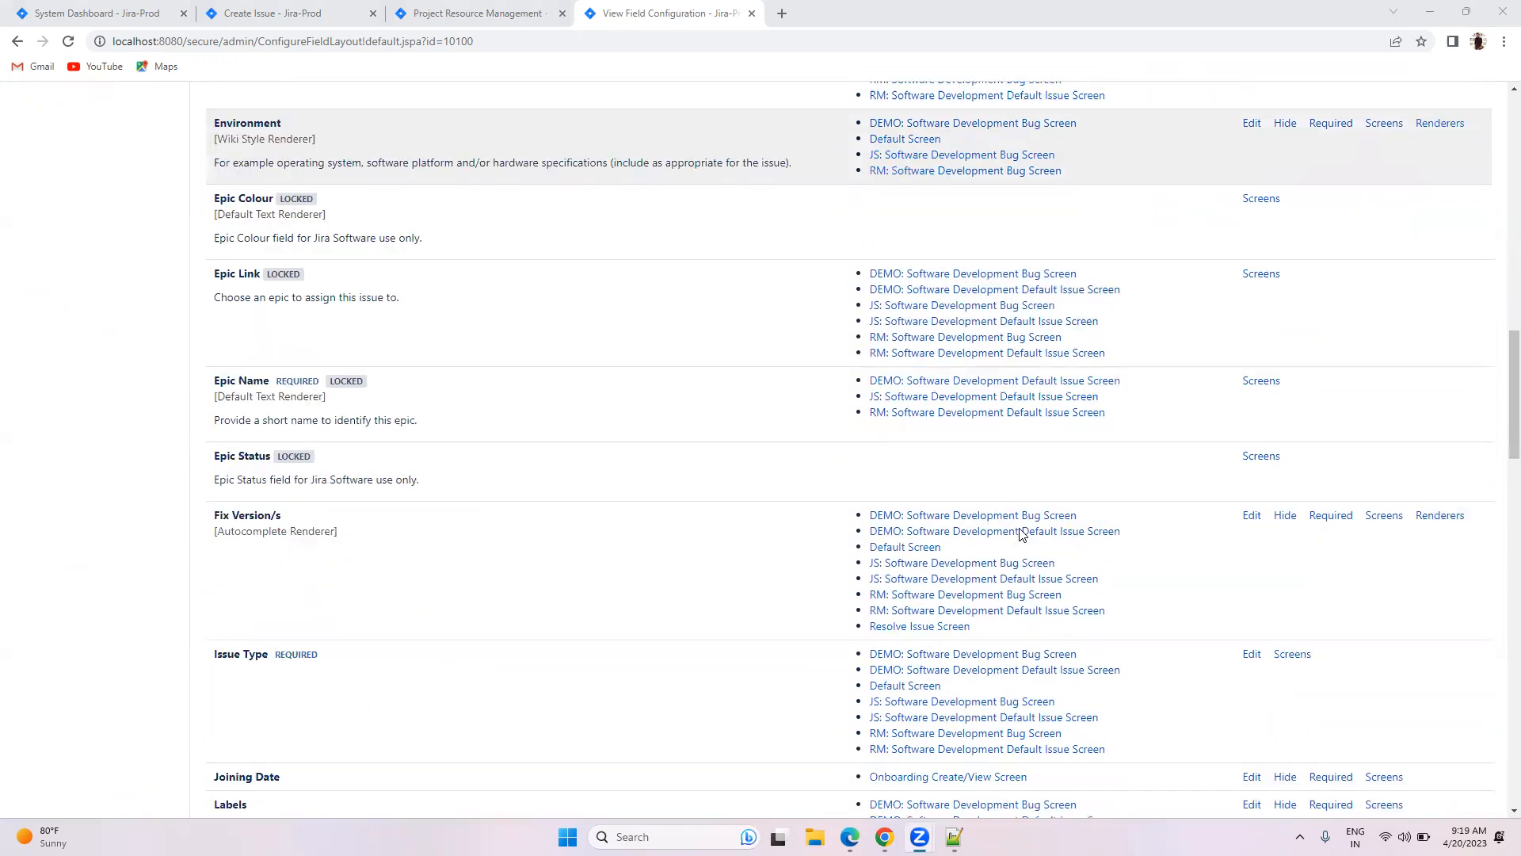
{"action": "scroll", "coordinate": [1021, 534], "scroll_direction": "down", "scroll_amount": 4}
{"action": "scroll", "coordinate": [1020, 535], "scroll_direction": "down", "scroll_amount": 3}
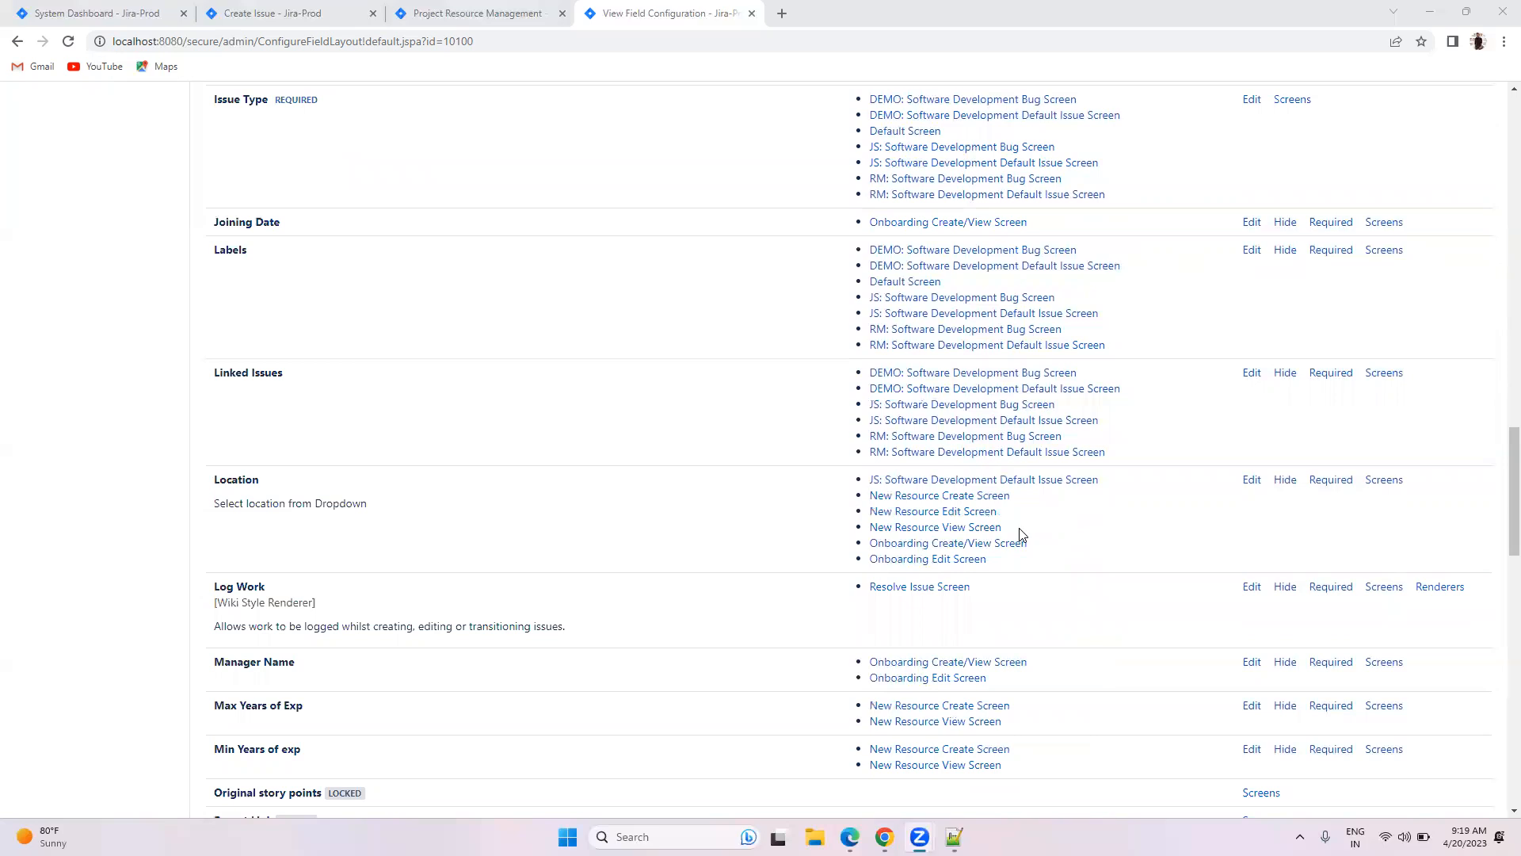
{"action": "scroll", "coordinate": [1021, 534], "scroll_direction": "down", "scroll_amount": 1}
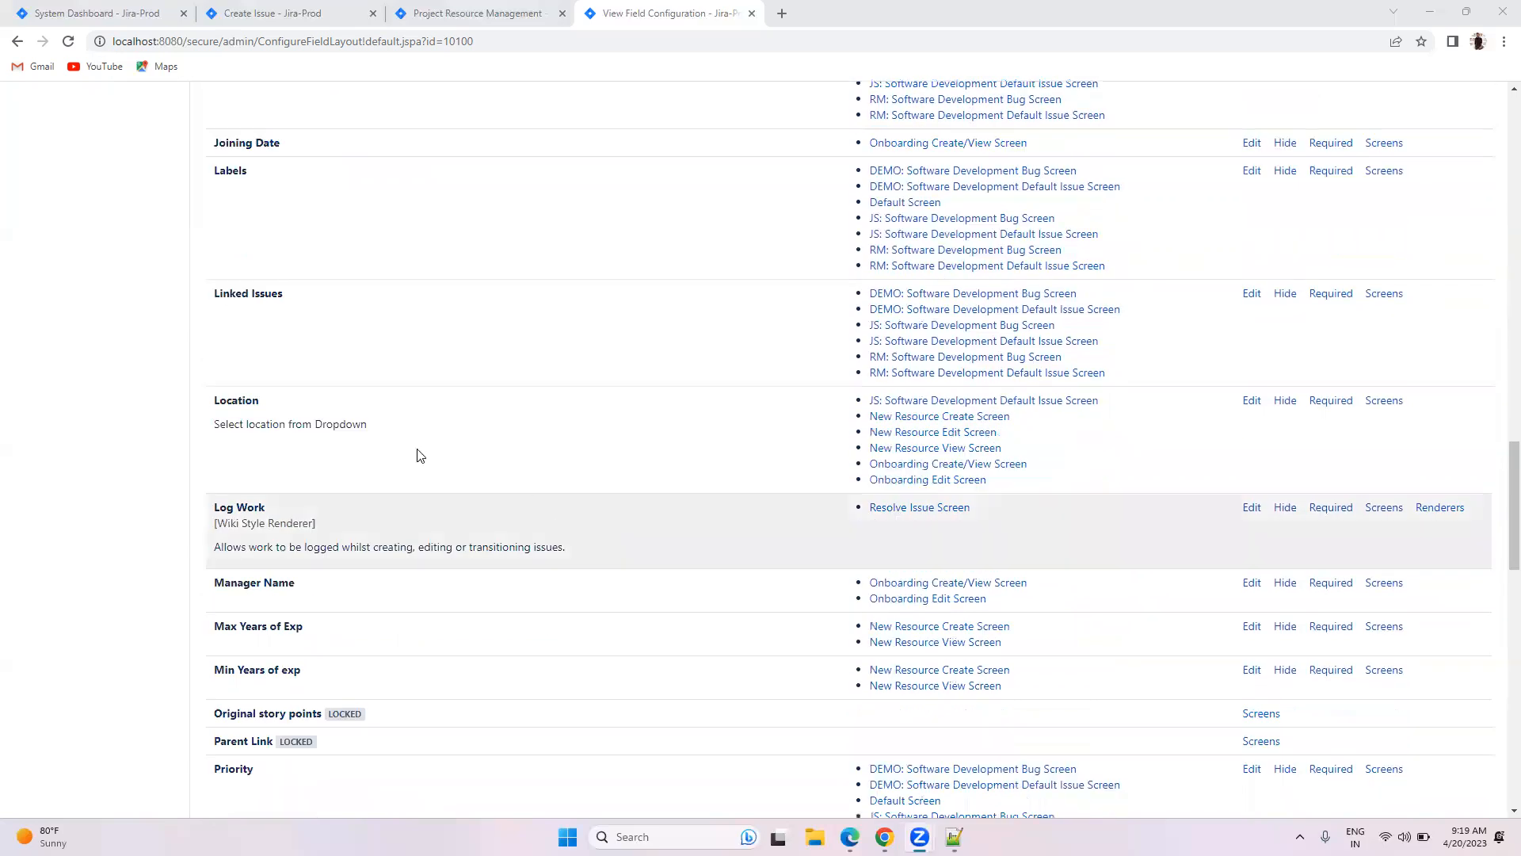
Step: Mark the Location field as Required in the New Resource field configuration
{"action": "left_click", "coordinate": [285, 16]}
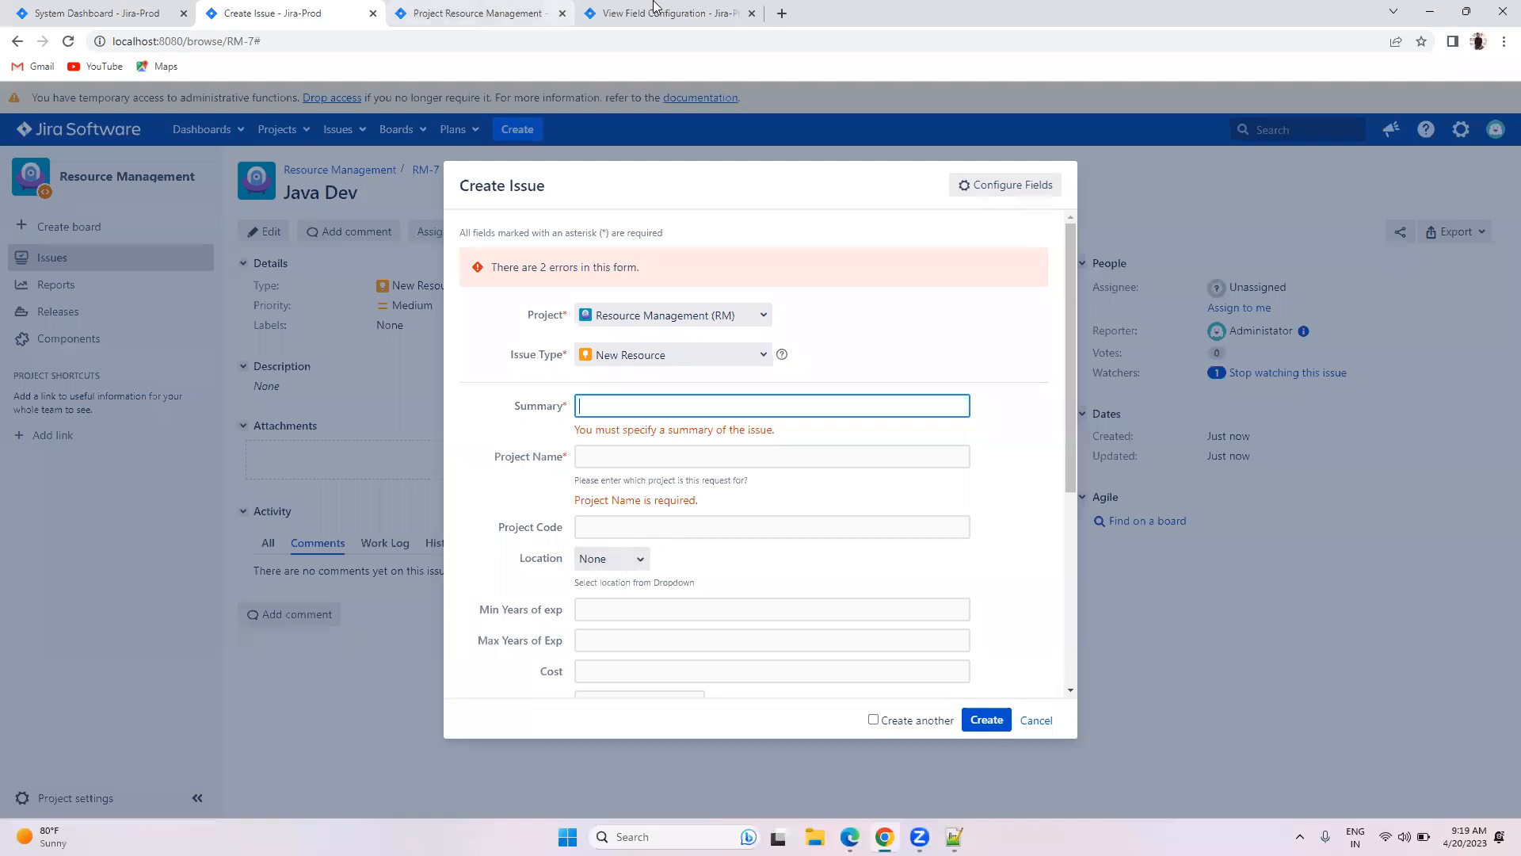
{"action": "left_click", "coordinate": [610, 13]}
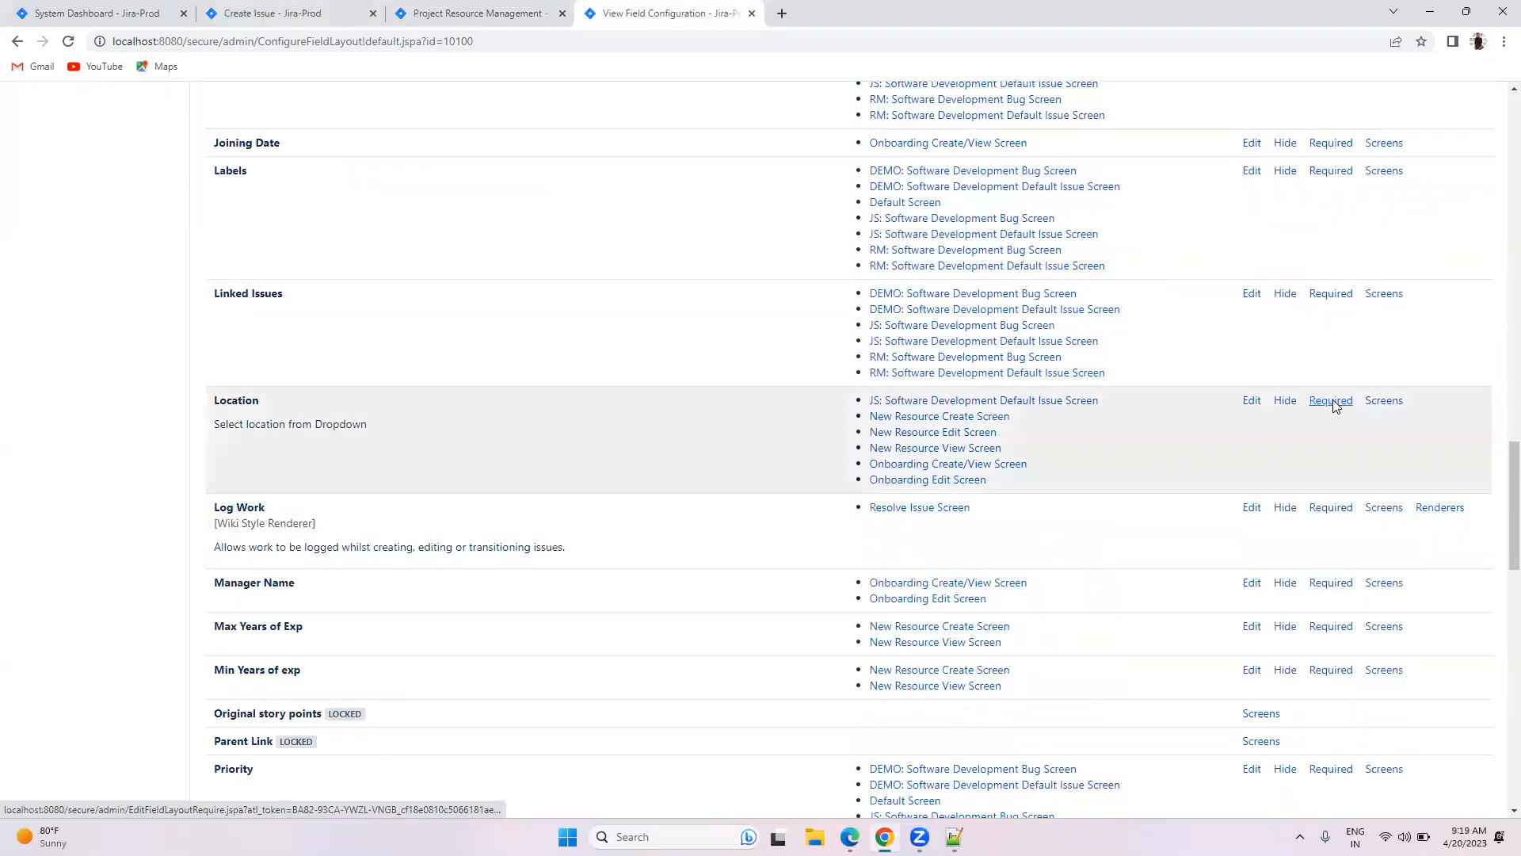
{"action": "left_click", "coordinate": [1331, 400]}
{"action": "scroll", "coordinate": [1054, 527], "scroll_direction": "down", "scroll_amount": 7}
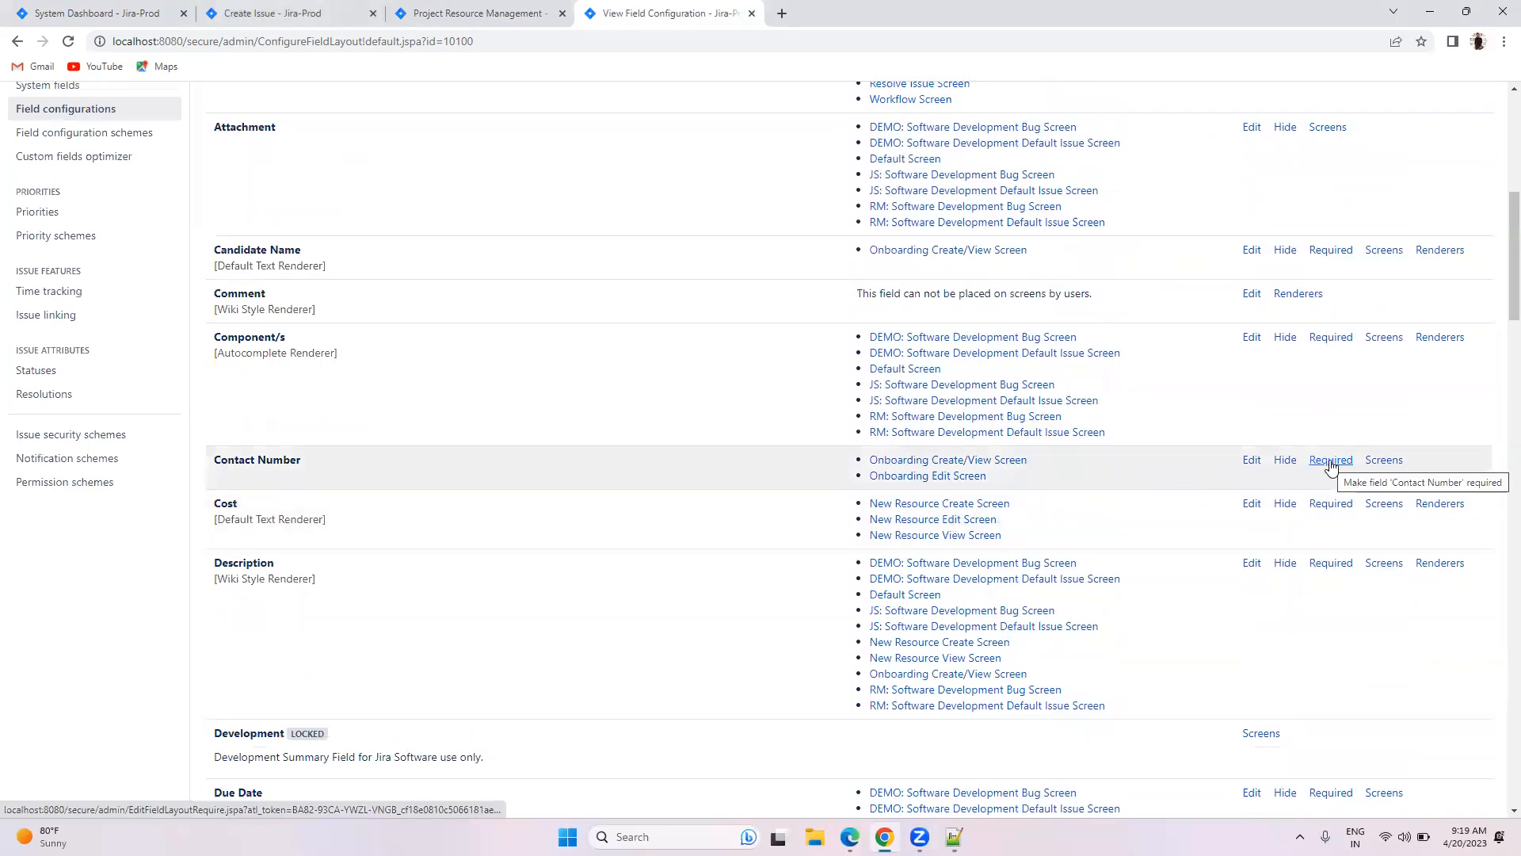
Step: Mark Contact Number as Required too, then go back to the Create Issue form
{"action": "left_click", "coordinate": [265, 14]}
{"action": "scroll", "coordinate": [662, 400], "scroll_direction": "down", "scroll_amount": 4}
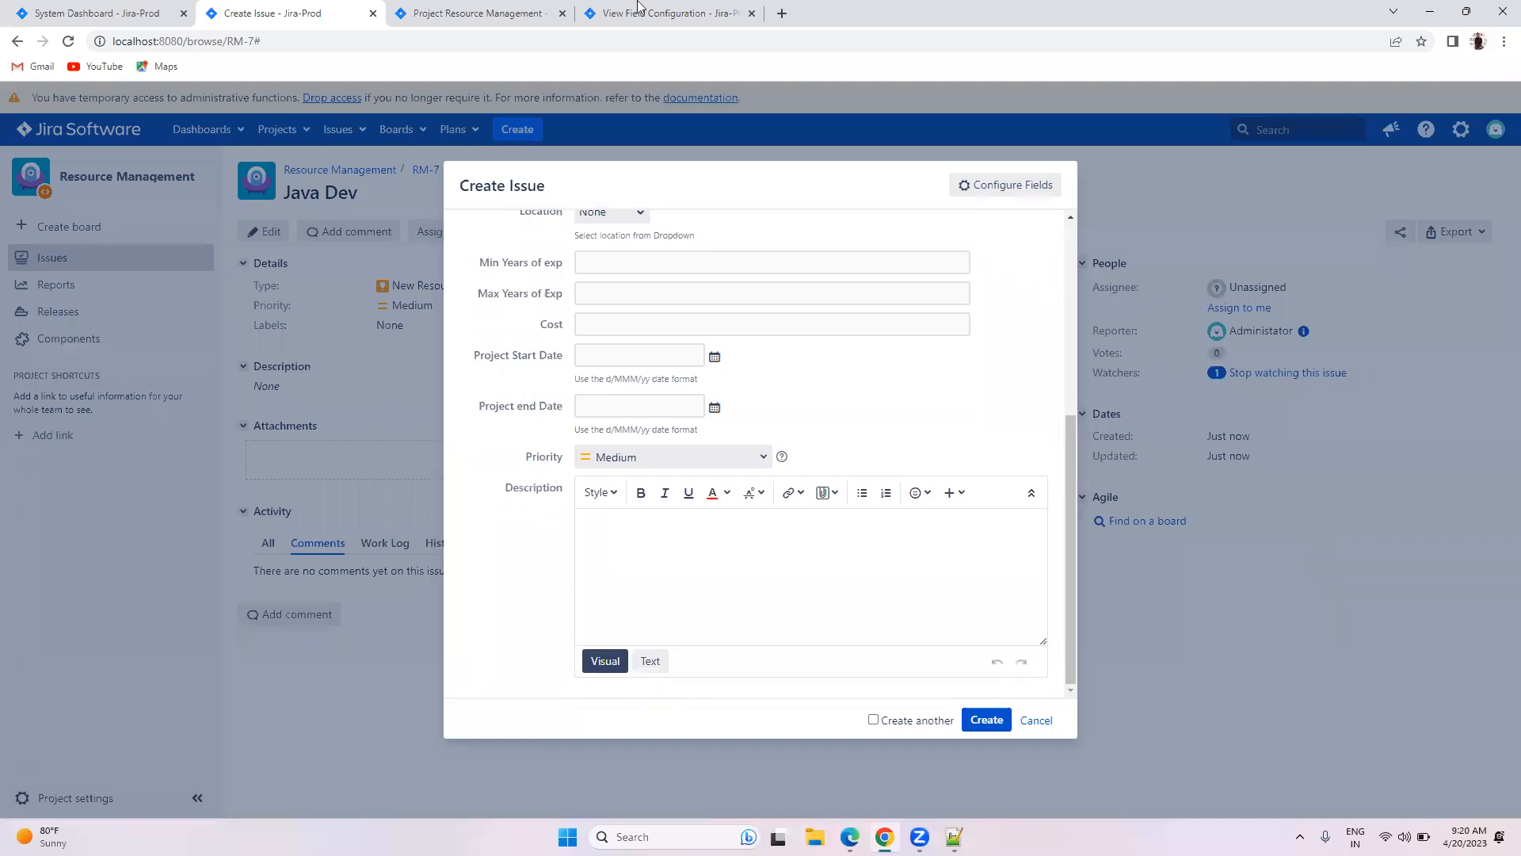
{"action": "left_click", "coordinate": [697, 13]}
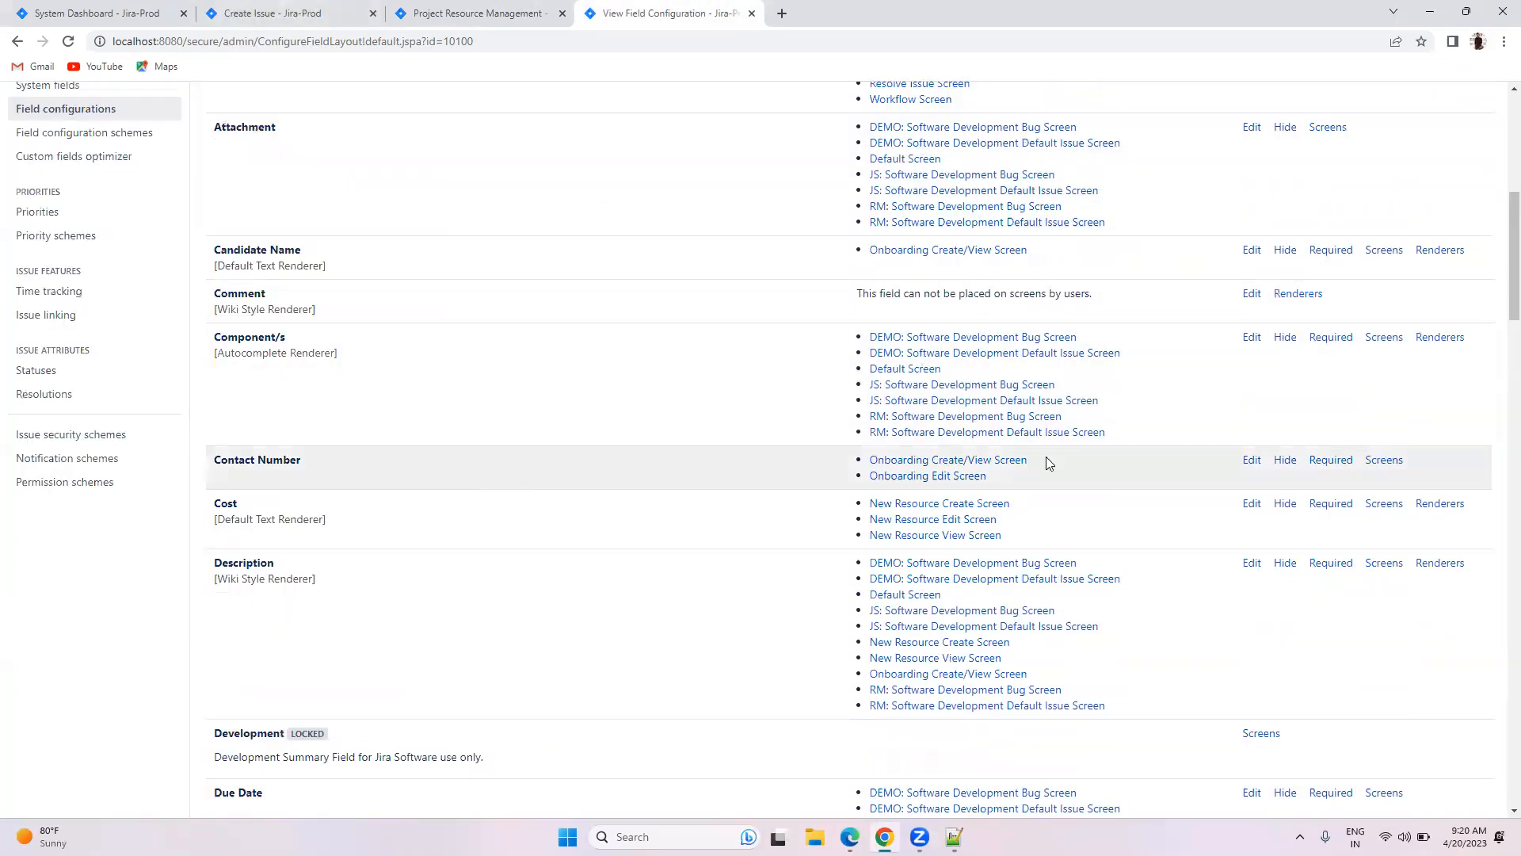
{"action": "left_click", "coordinate": [1331, 461]}
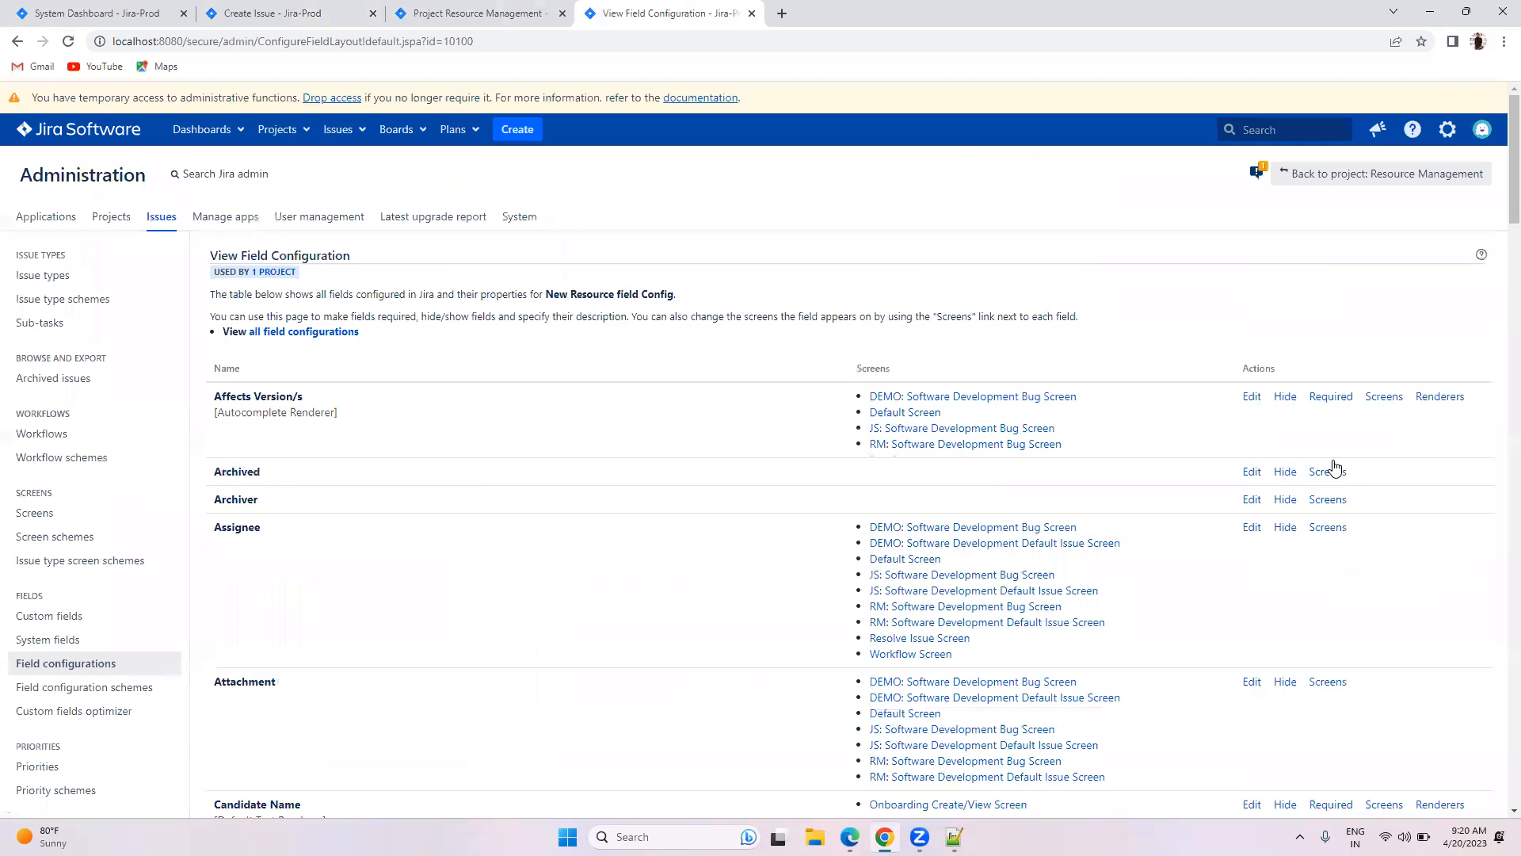
{"action": "left_click", "coordinate": [243, 10]}
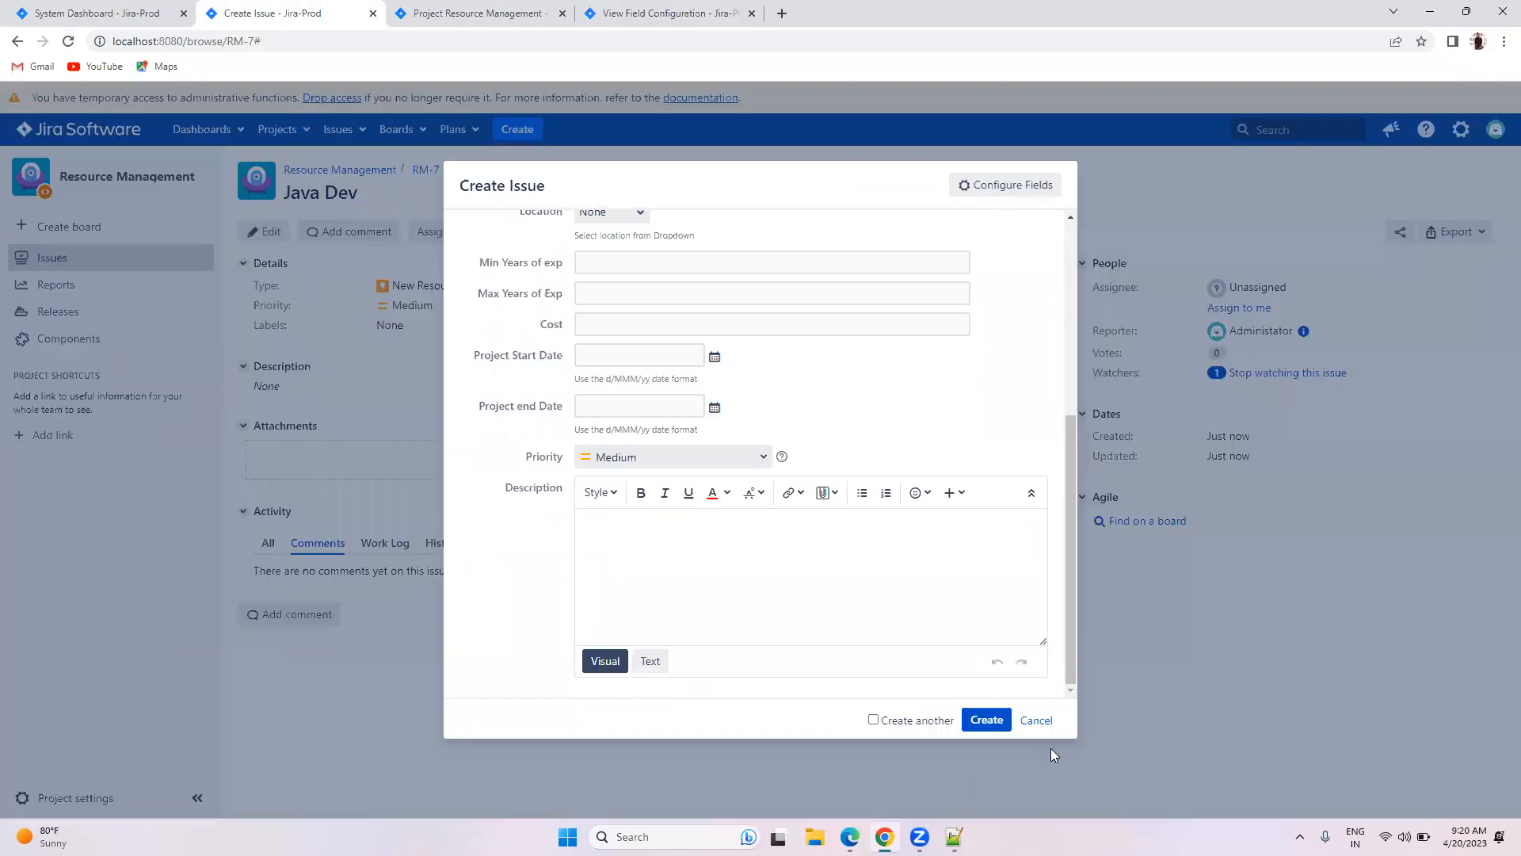
Step: Discard the unsaved issue and start a fresh Create Issue form, browsing the issue types
{"action": "left_click", "coordinate": [1036, 720]}
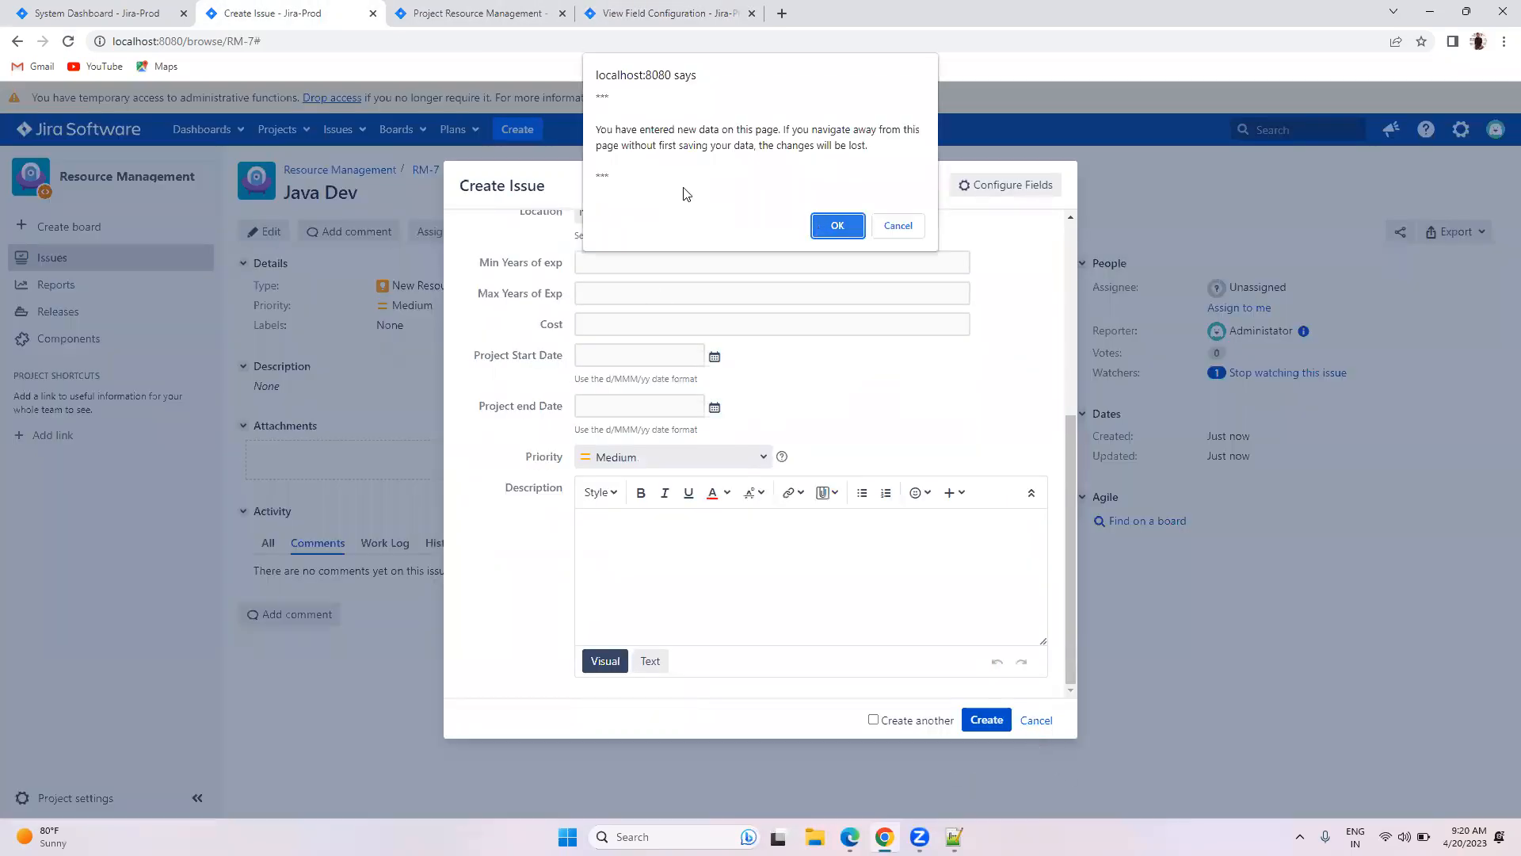
{"action": "key", "text": "Return"}
{"action": "left_click", "coordinate": [529, 131]}
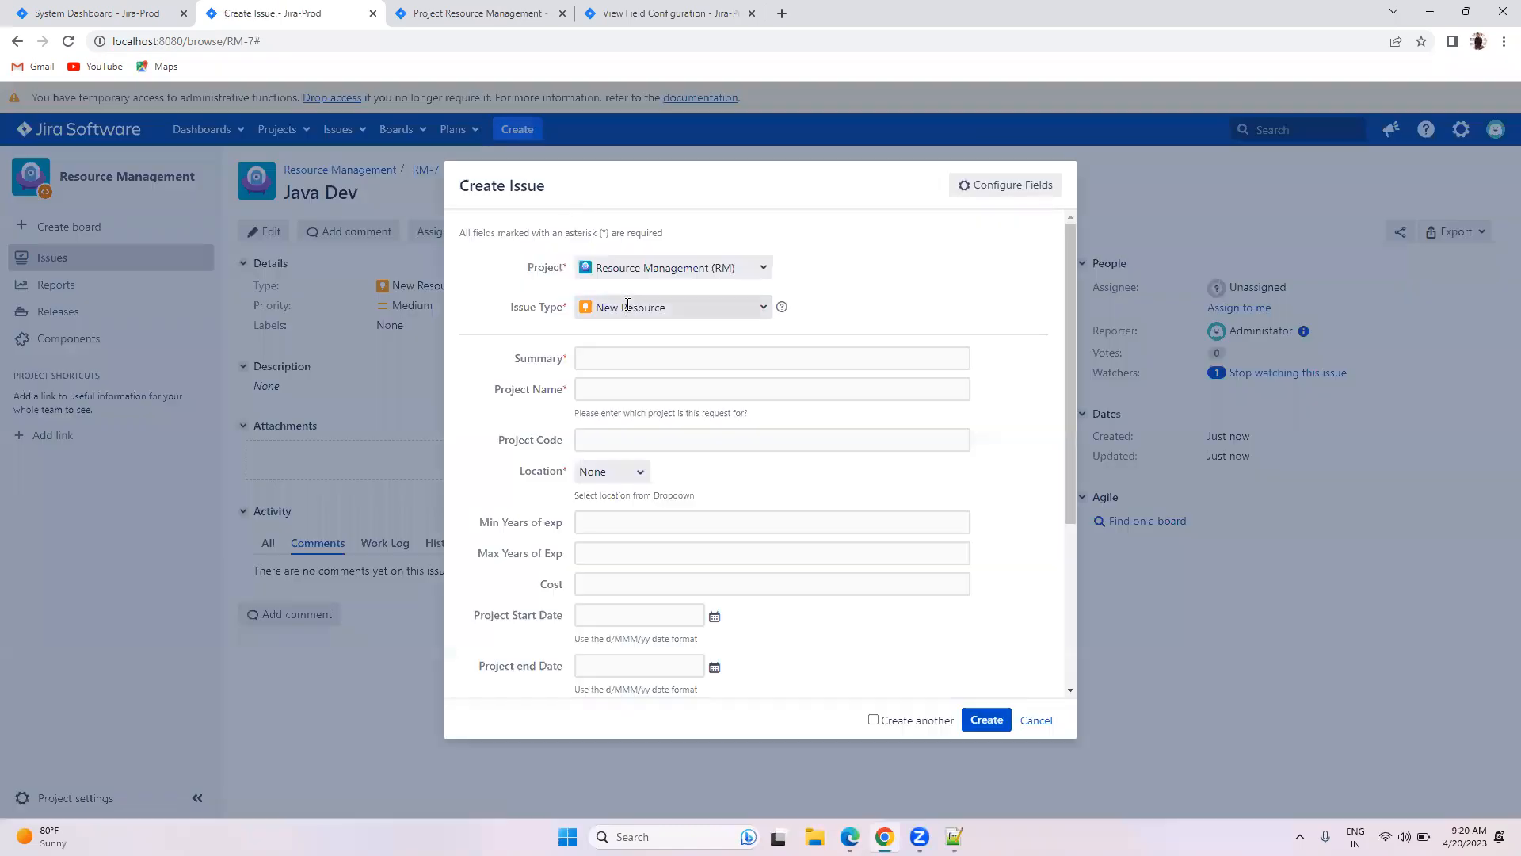
{"action": "left_click", "coordinate": [628, 306]}
{"action": "scroll", "coordinate": [514, 395], "scroll_direction": "down", "scroll_amount": 2}
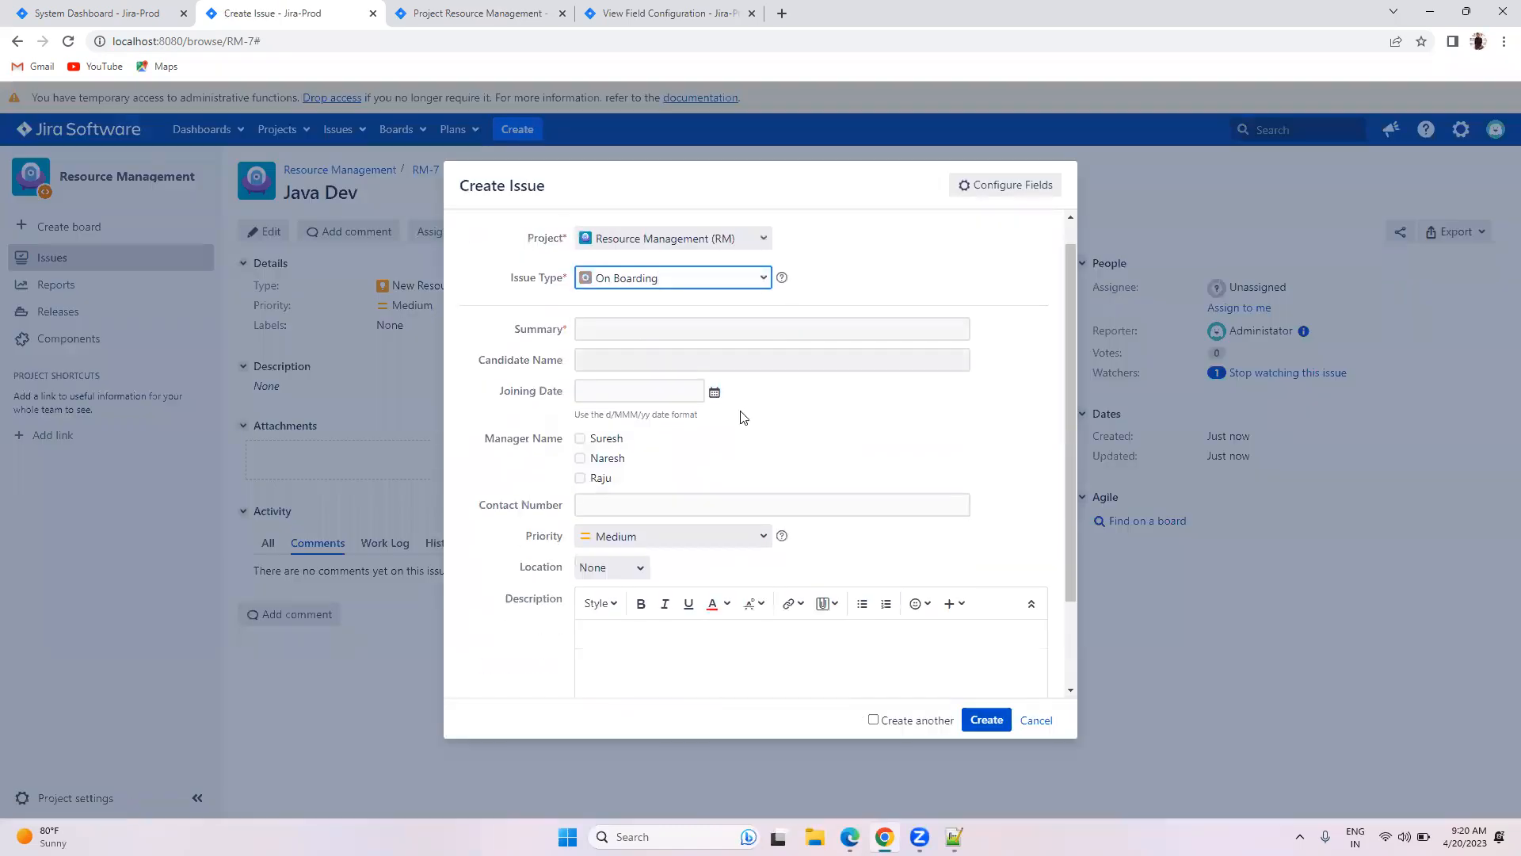
{"action": "scroll", "coordinate": [563, 472], "scroll_direction": "up", "scroll_amount": 1}
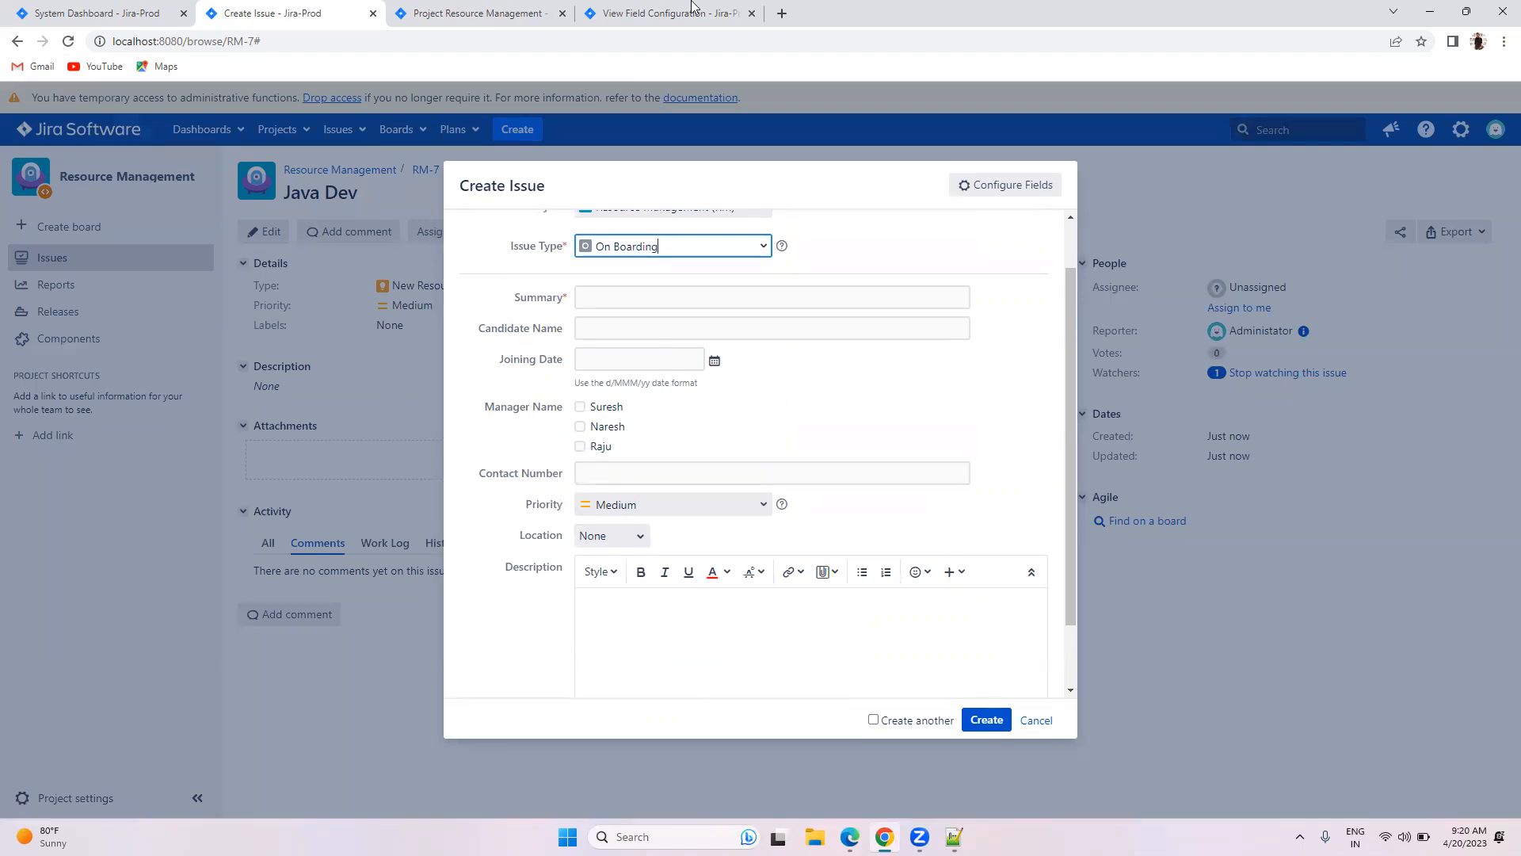
Step: Check that the configuration in use is named New Resource field Config
{"action": "left_click", "coordinate": [685, 7]}
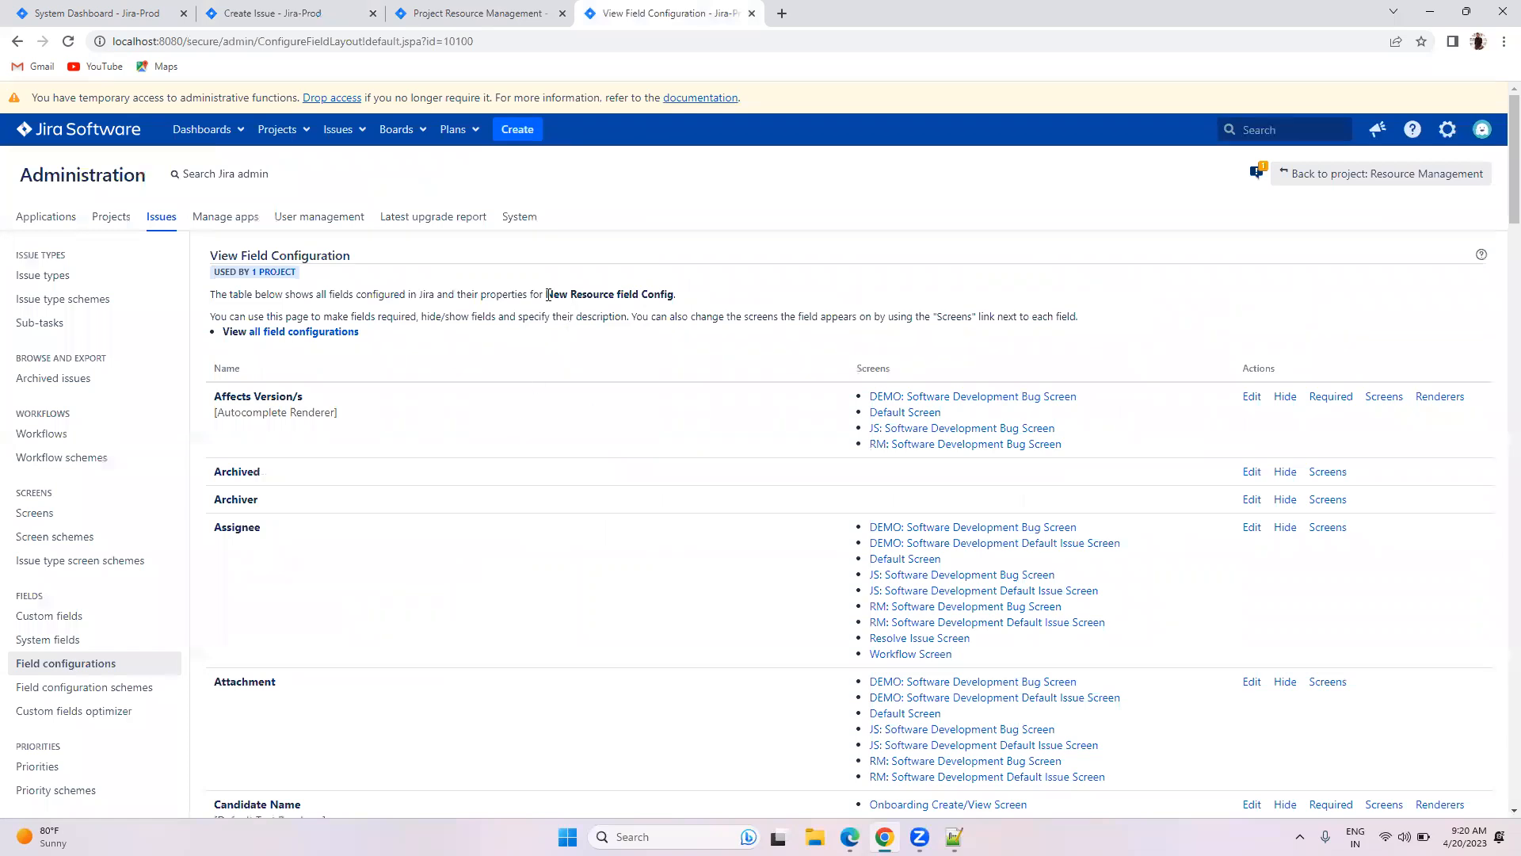
{"action": "left_click_drag", "start_coordinate": [546, 295], "coordinate": [721, 300]}
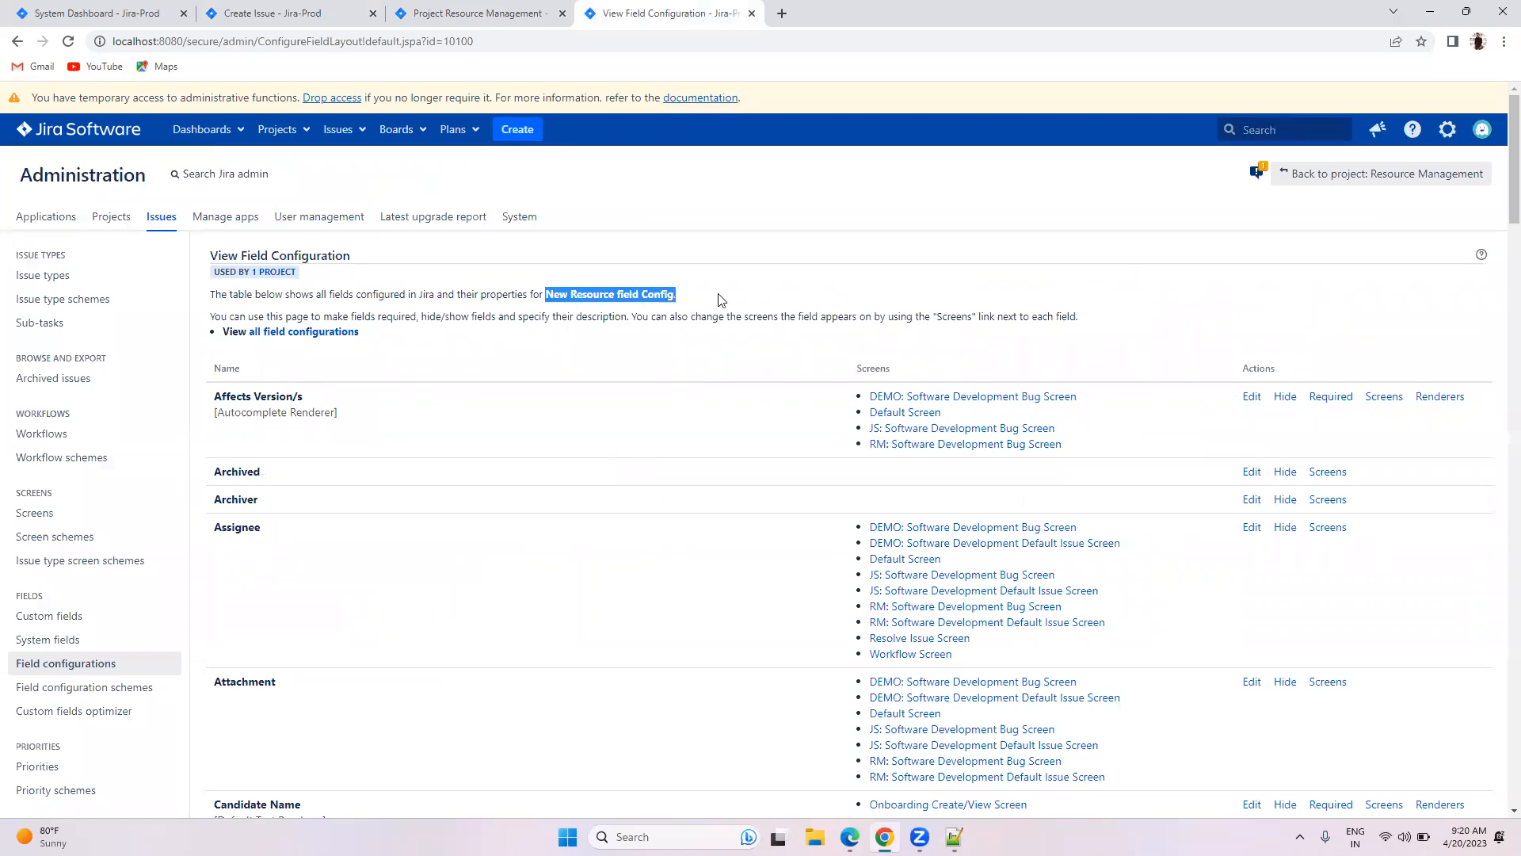
{"action": "left_click", "coordinate": [348, 13]}
{"action": "scroll", "coordinate": [669, 314], "scroll_direction": "up", "scroll_amount": 1}
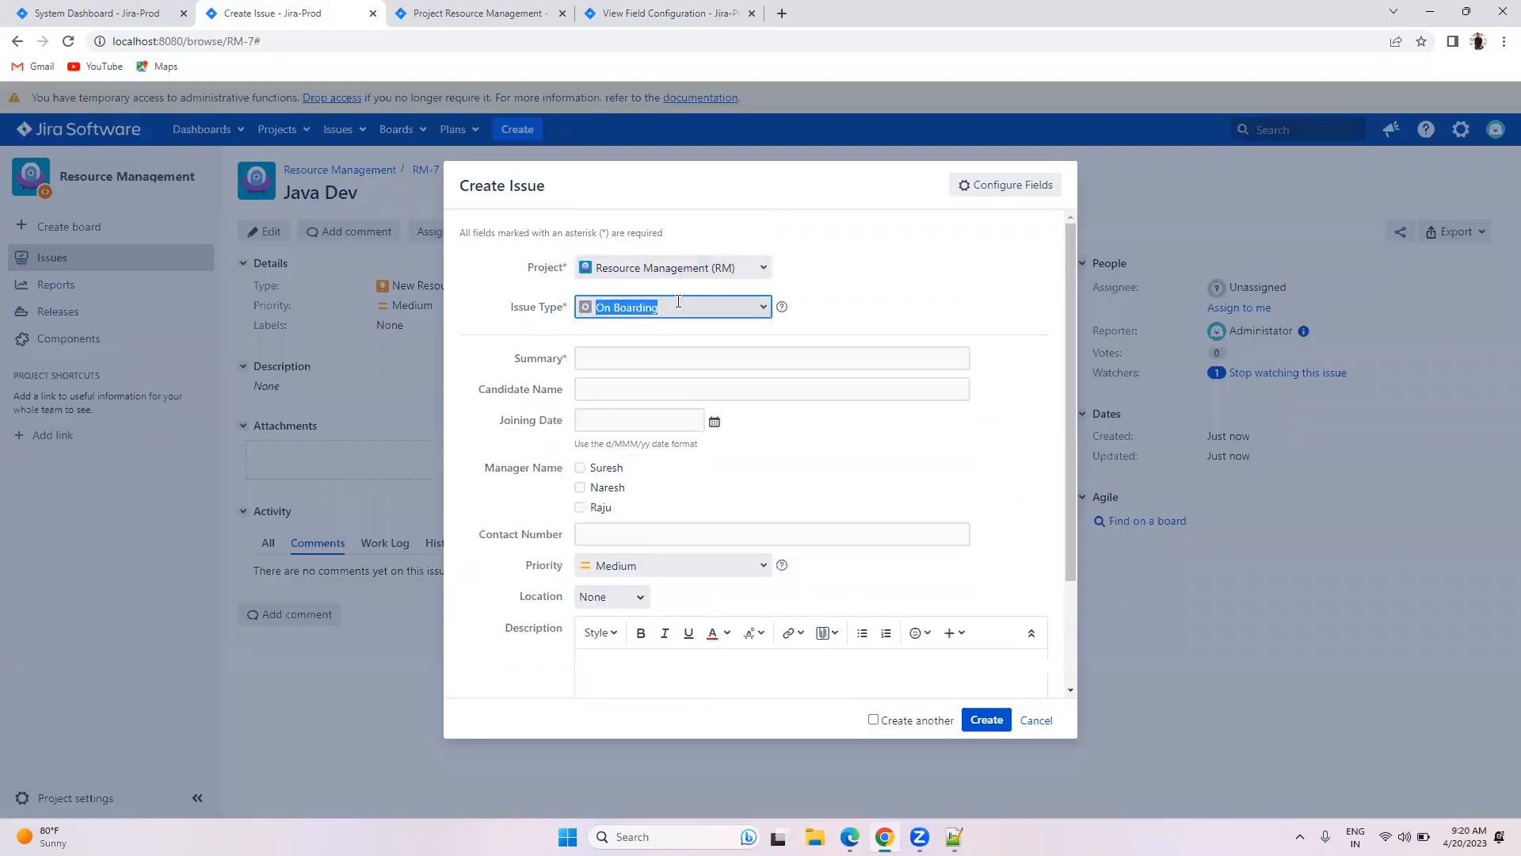
Step: Set Issue Type to New Resource and submit the empty form to see required-field errors
{"action": "left_click", "coordinate": [675, 307]}
{"action": "left_click", "coordinate": [667, 334]}
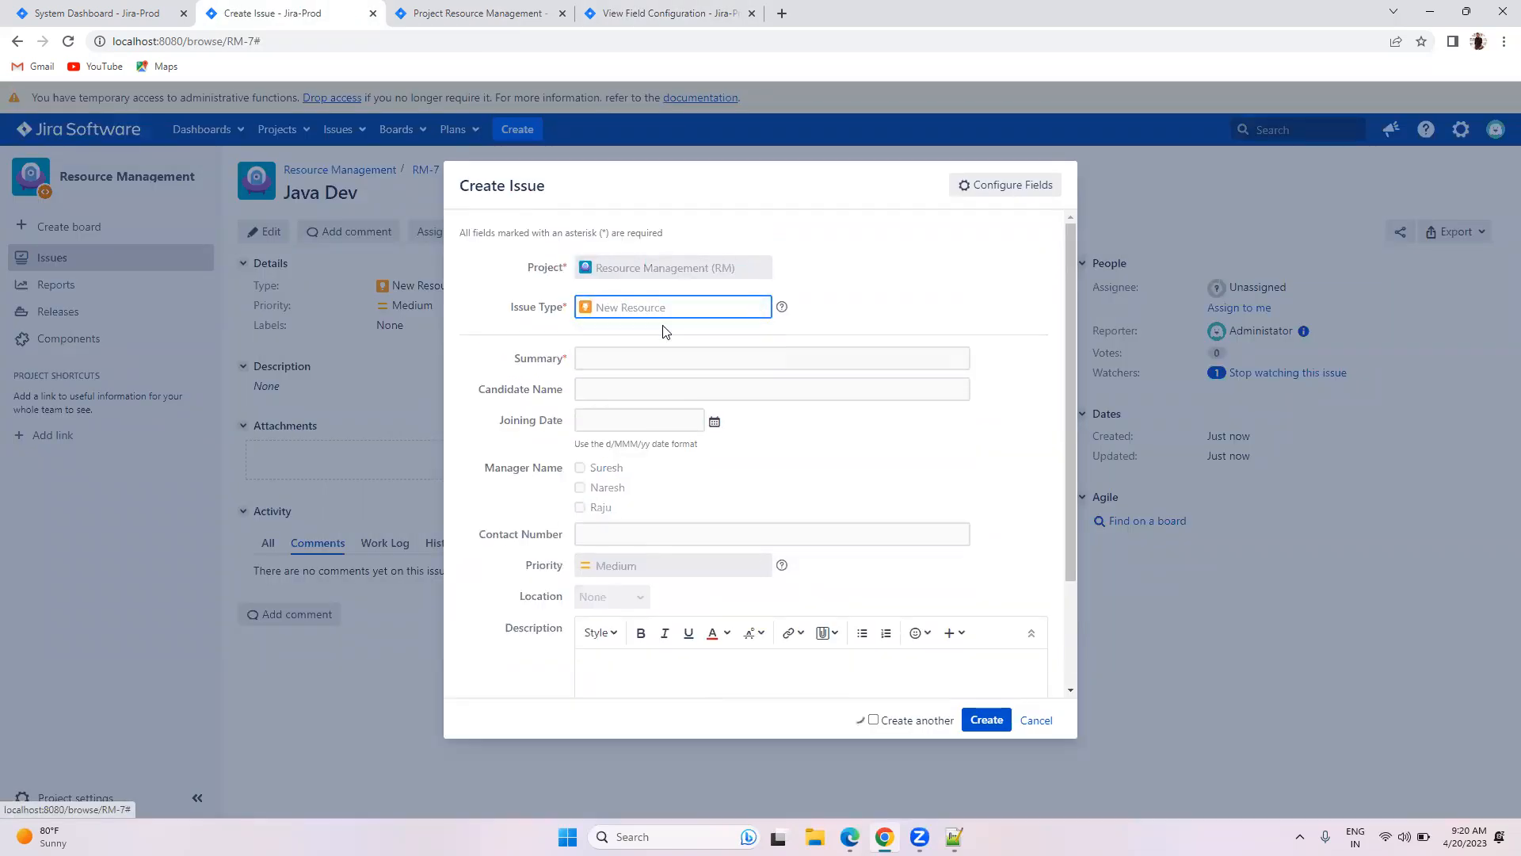
{"action": "scroll", "coordinate": [980, 675], "scroll_direction": "down", "scroll_amount": 1}
{"action": "left_click", "coordinate": [983, 720]}
{"action": "scroll", "coordinate": [841, 568], "scroll_direction": "down", "scroll_amount": 2}
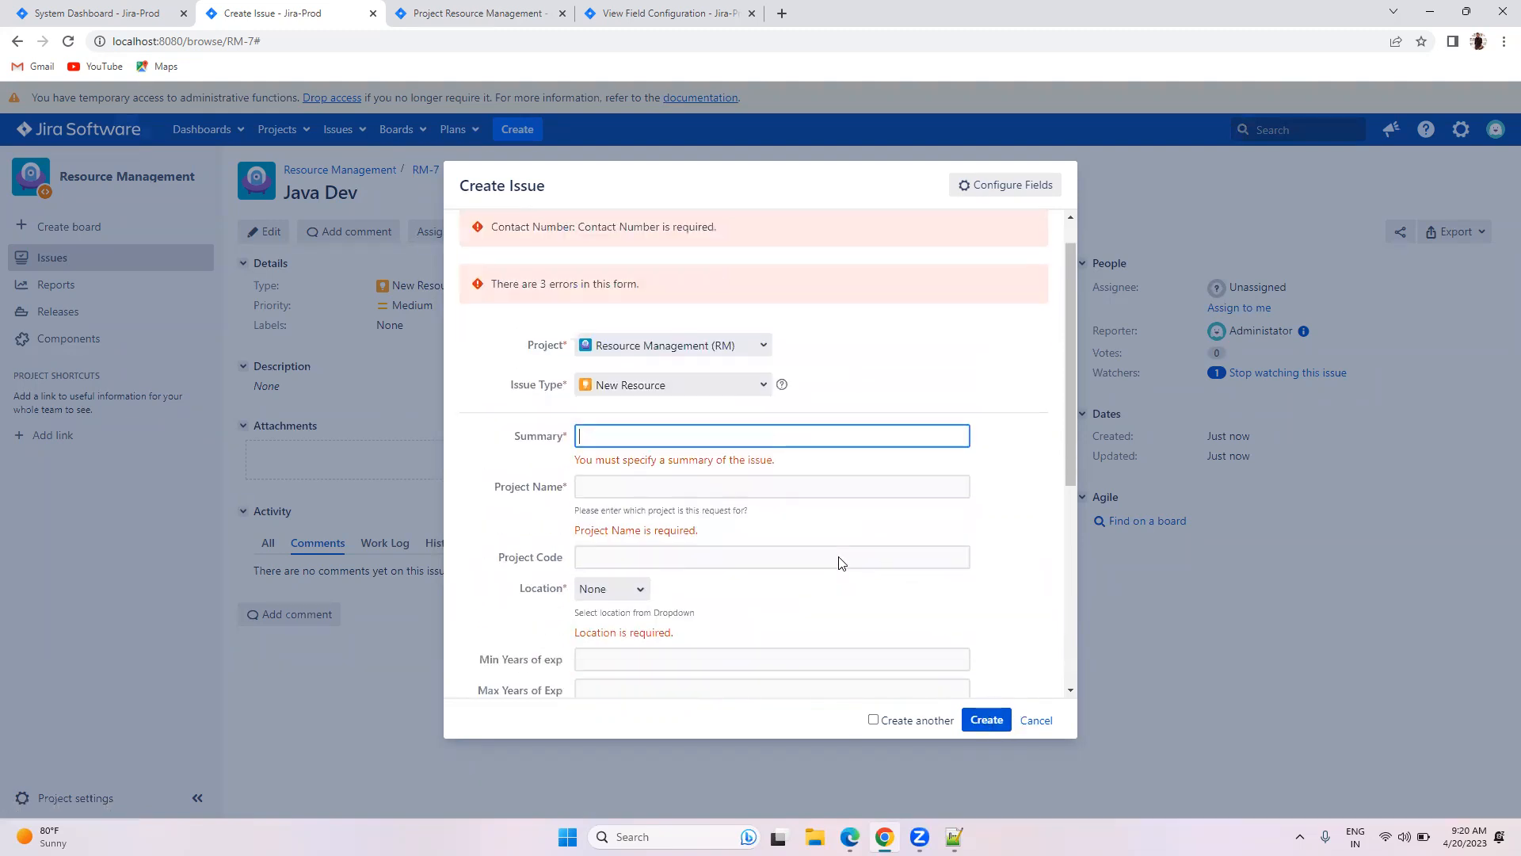
Step: Fill in summary 'scscdv', Project Name 'dvdvdv' and Location Andra, then submit the issue
{"action": "type", "text": "scscdv"}
{"action": "key", "text": "Tab"}
{"action": "type", "text": "dv"}
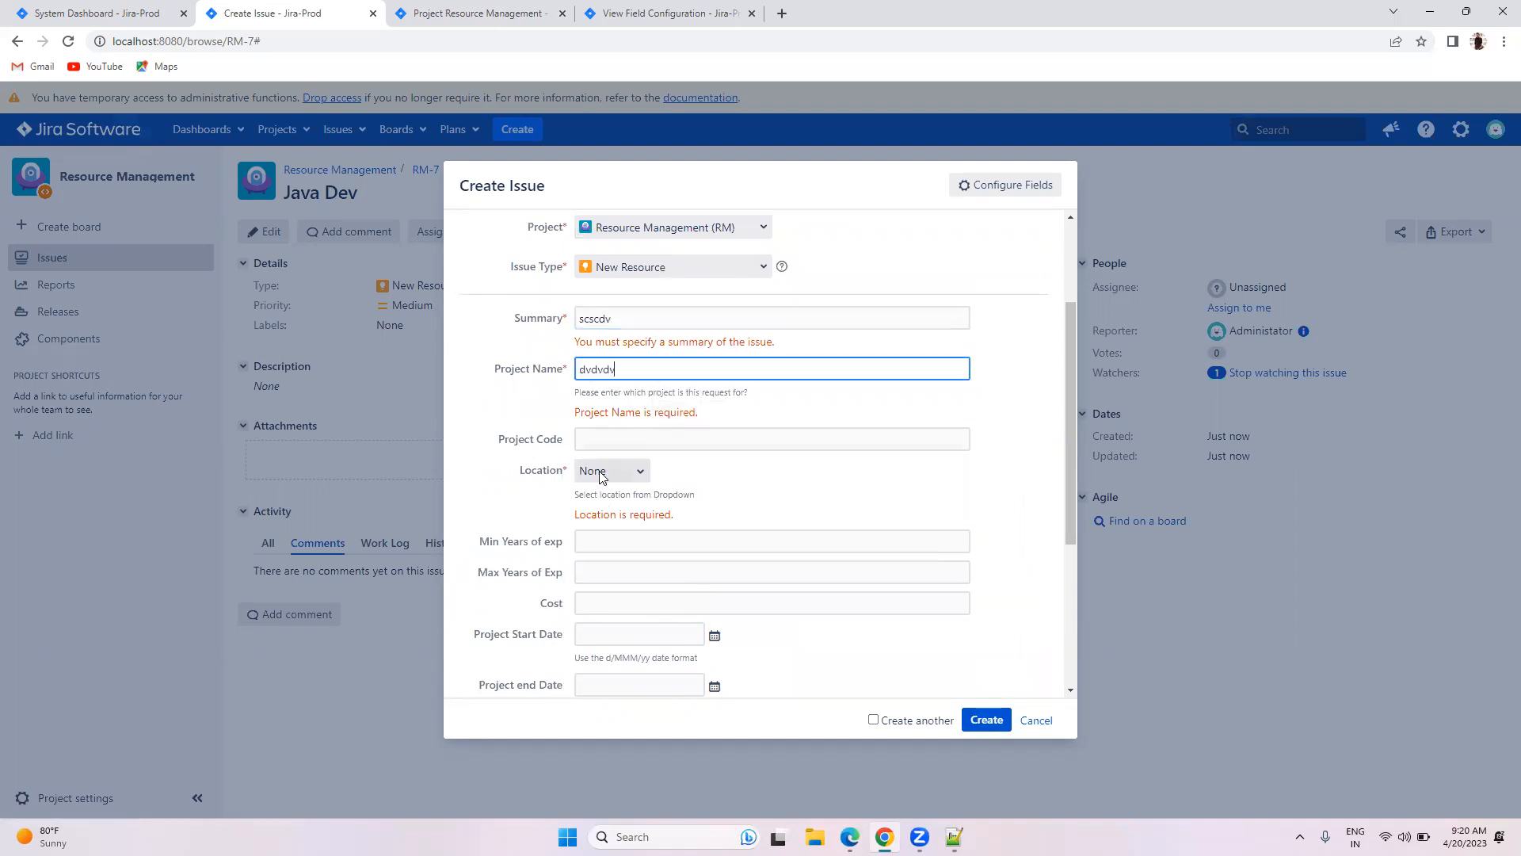
{"action": "type", "text": "dvdv"}
{"action": "left_click", "coordinate": [601, 474]}
{"action": "left_click", "coordinate": [600, 506]}
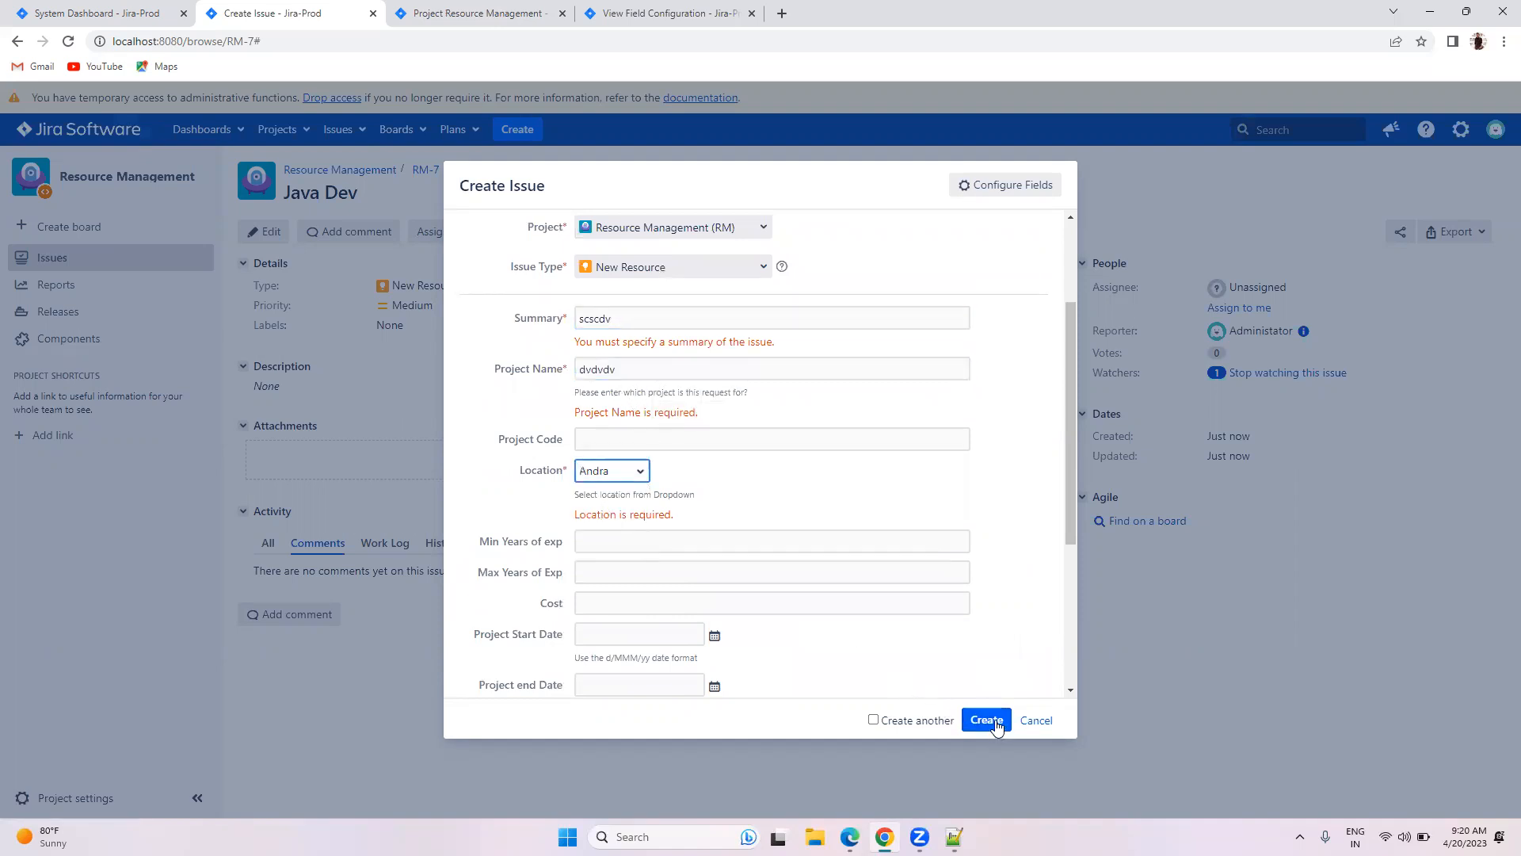
{"action": "left_click", "coordinate": [996, 723]}
Step: Reset Location to None and submit again to confirm it is rejected
{"action": "scroll", "coordinate": [889, 570], "scroll_direction": "down", "scroll_amount": 3}
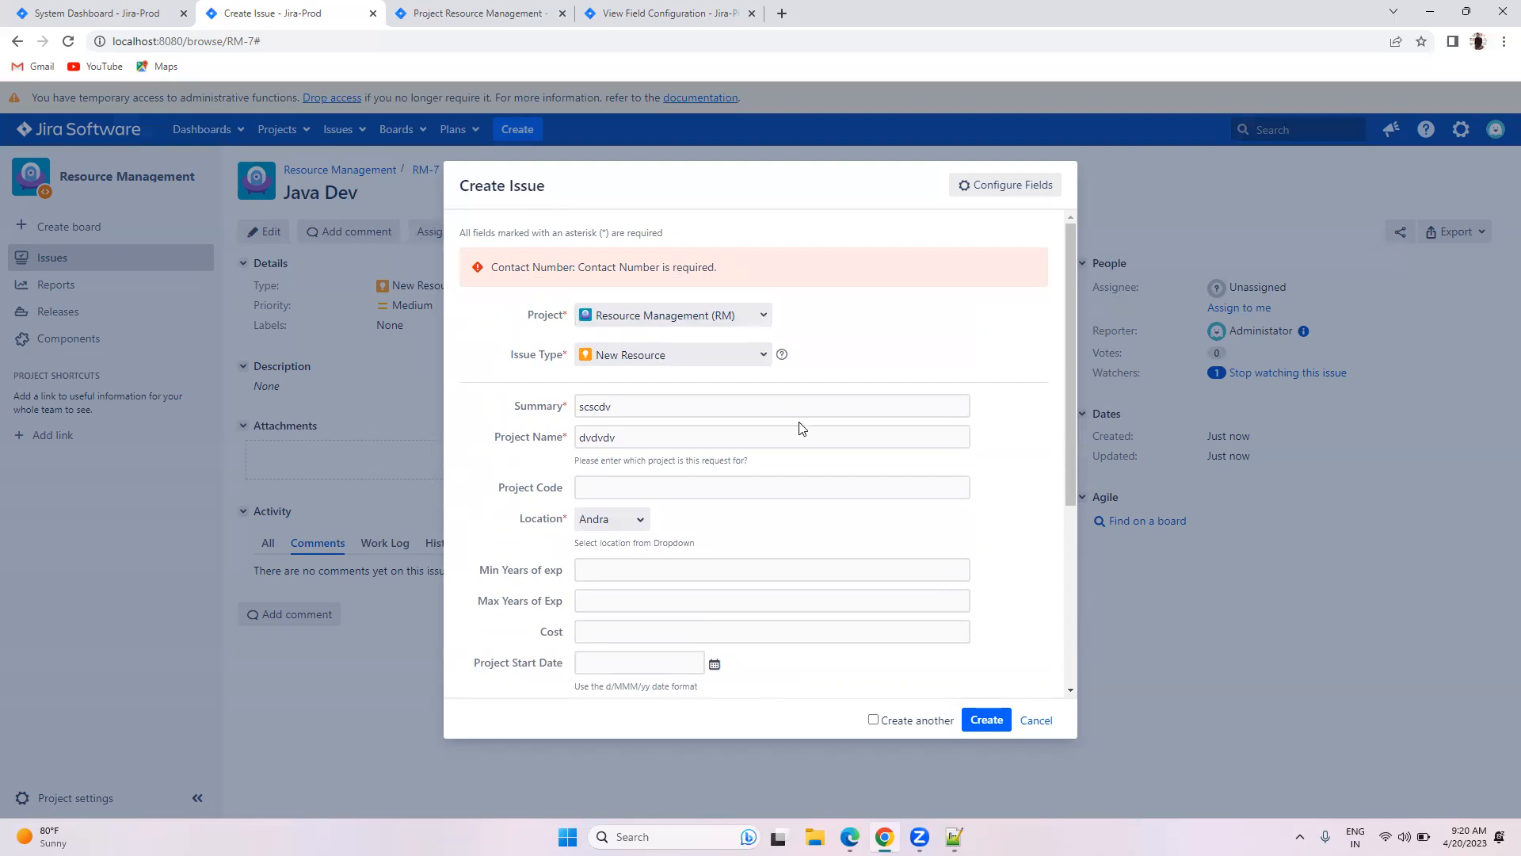
{"action": "scroll", "coordinate": [801, 428], "scroll_direction": "down", "scroll_amount": 4}
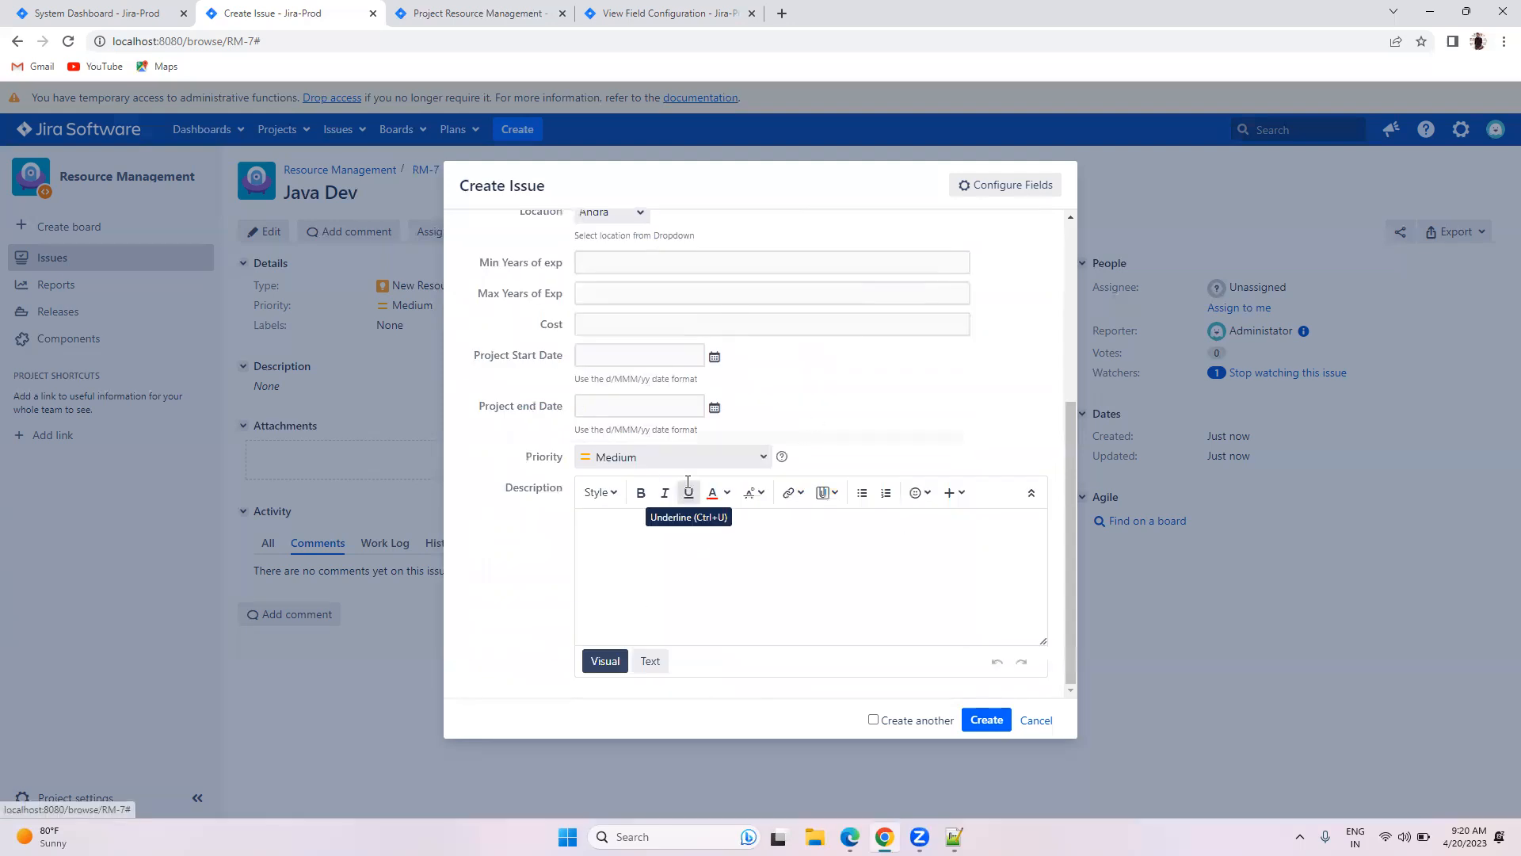
{"action": "scroll", "coordinate": [733, 559], "scroll_direction": "down", "scroll_amount": 3}
{"action": "scroll", "coordinate": [736, 558], "scroll_direction": "down", "scroll_amount": 1}
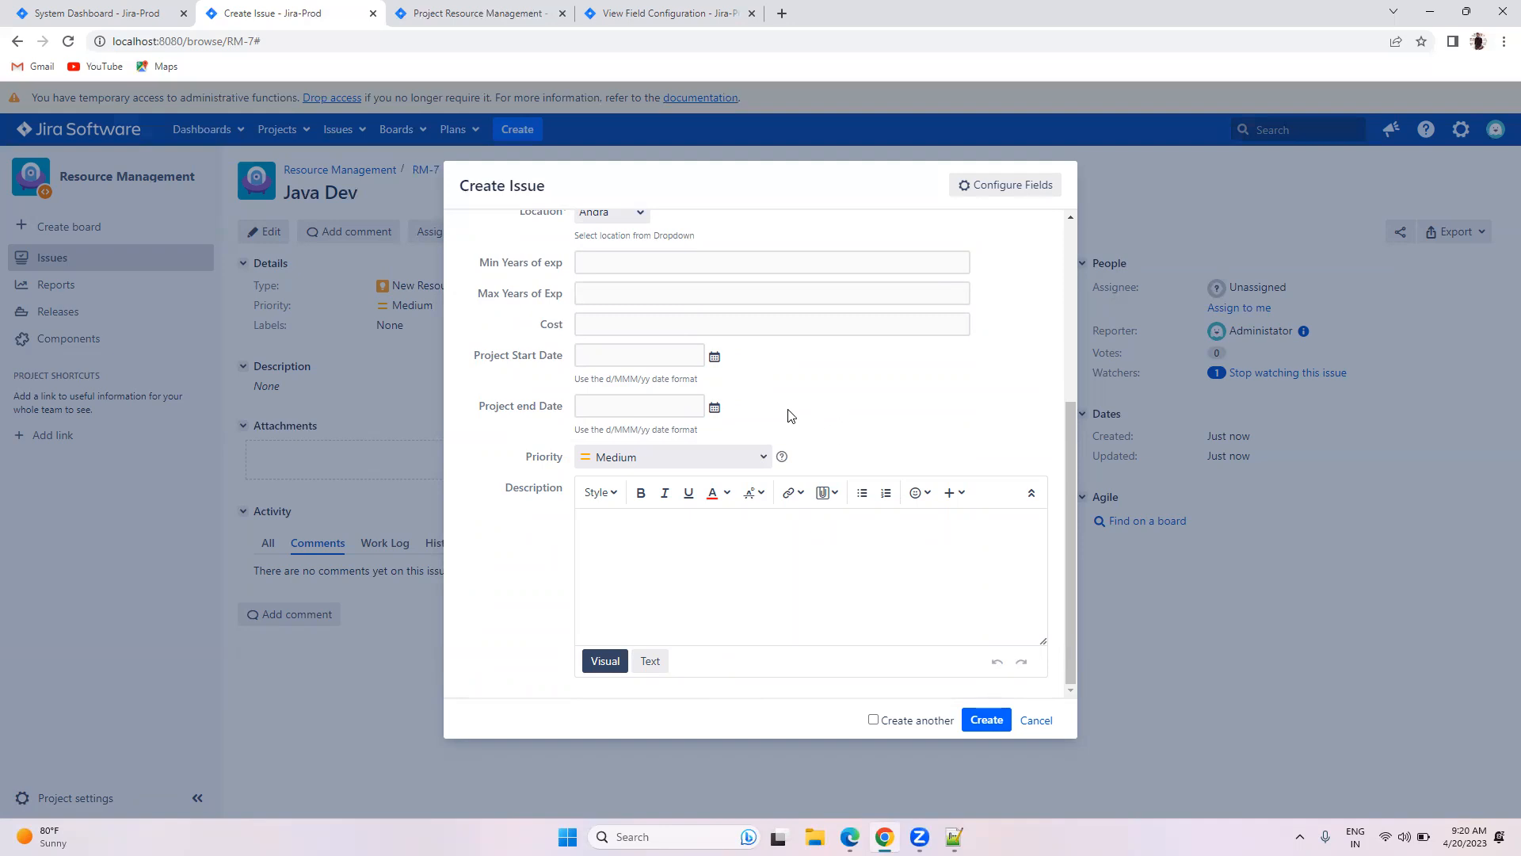
{"action": "scroll", "coordinate": [791, 414], "scroll_direction": "up", "scroll_amount": 3}
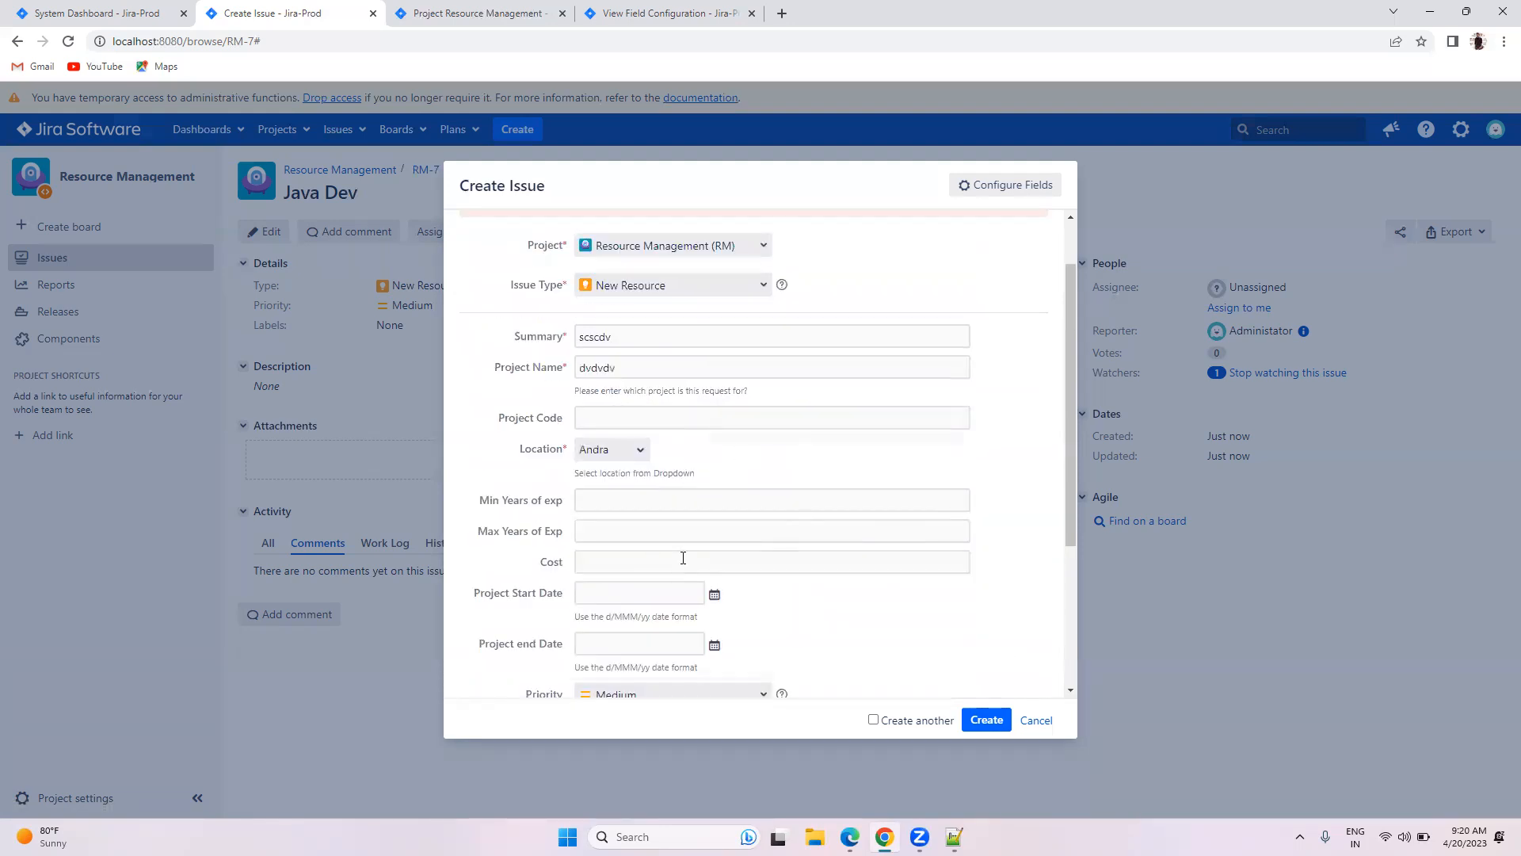
{"action": "scroll", "coordinate": [773, 493], "scroll_direction": "up", "scroll_amount": 1}
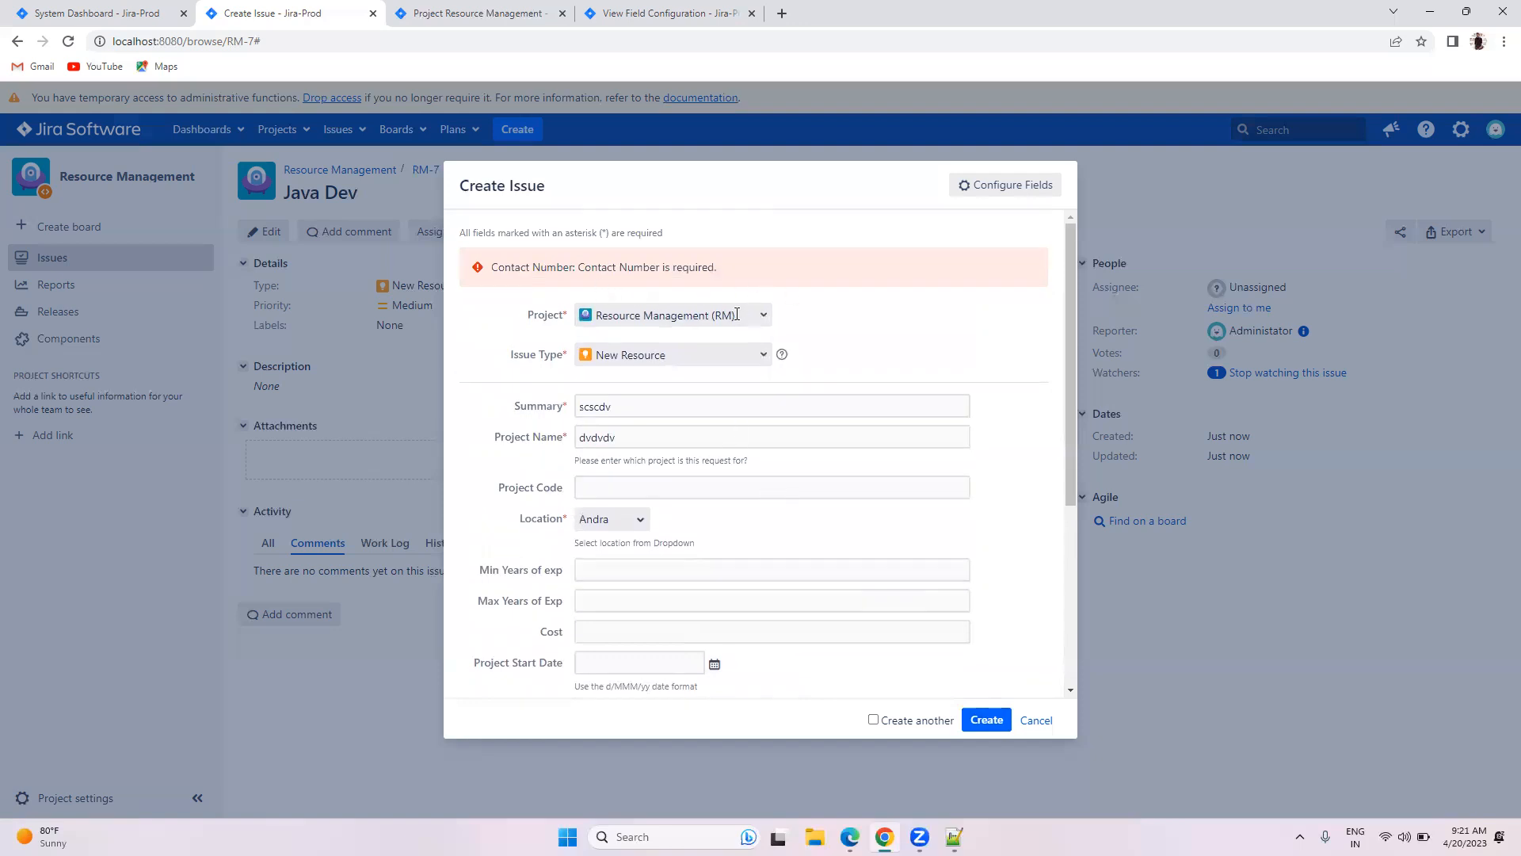
{"action": "scroll", "coordinate": [834, 353], "scroll_direction": "down", "scroll_amount": 1}
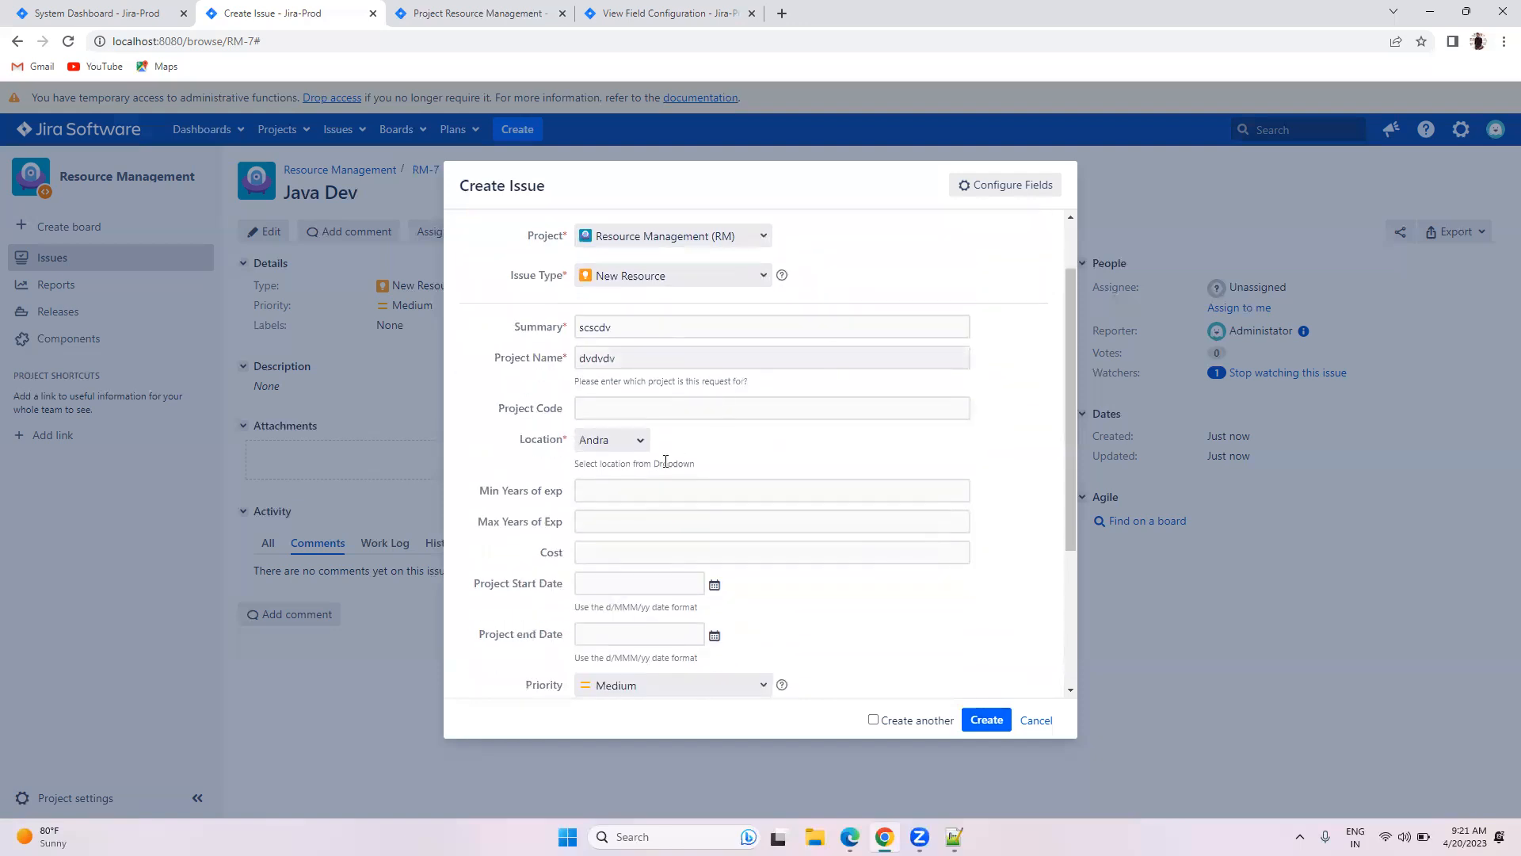
{"action": "left_click", "coordinate": [622, 441]}
{"action": "left_click", "coordinate": [609, 464]}
{"action": "left_click", "coordinate": [987, 720]}
Step: Set Location to Hyderabad and resubmit, then return to the New Resource field configuration
{"action": "scroll", "coordinate": [588, 466], "scroll_direction": "down", "scroll_amount": 3}
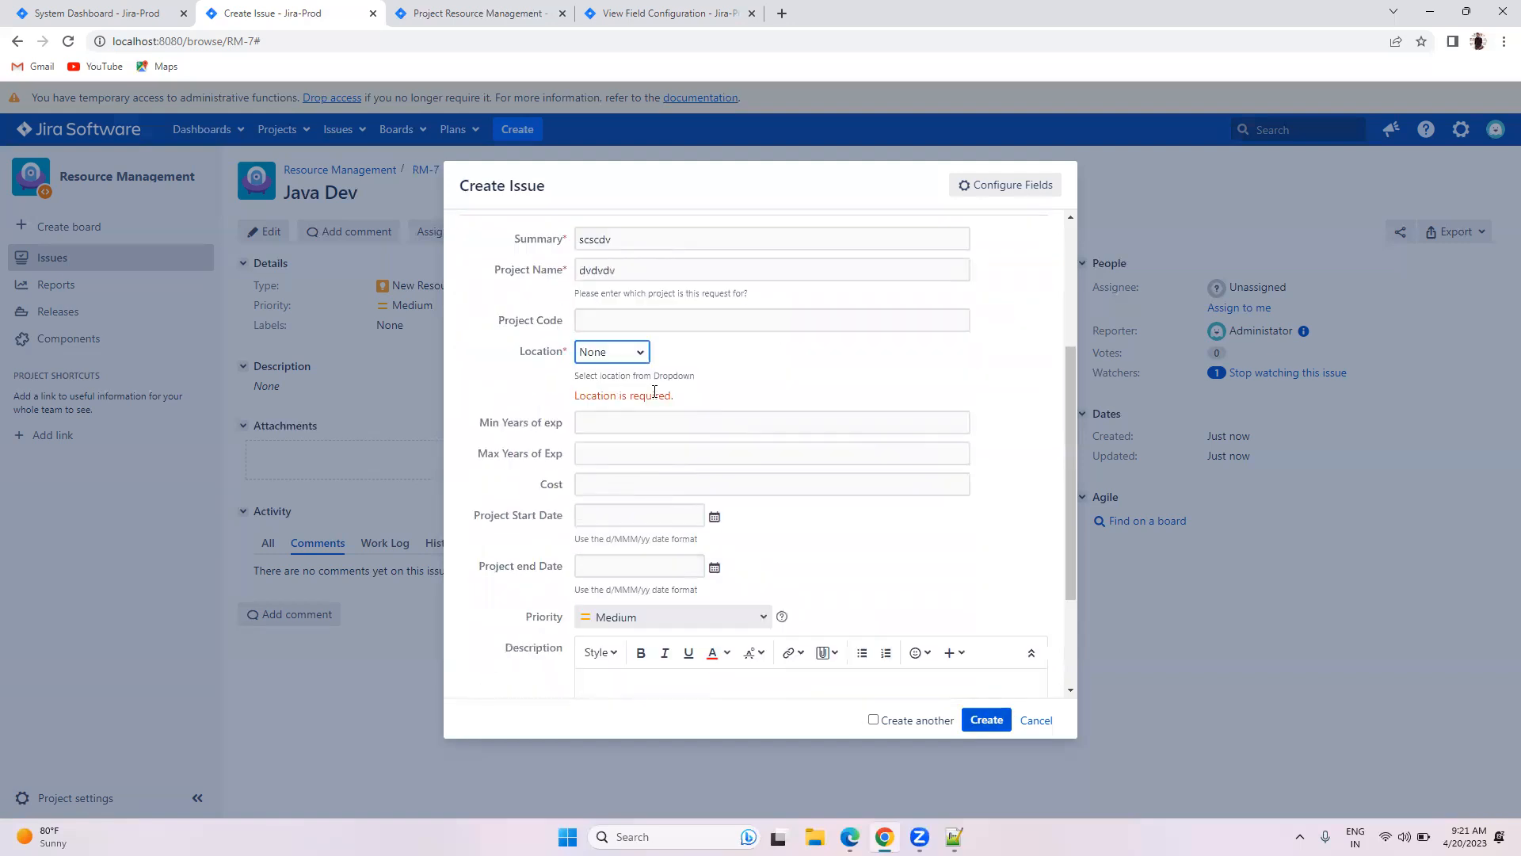
{"action": "left_click", "coordinate": [632, 353]}
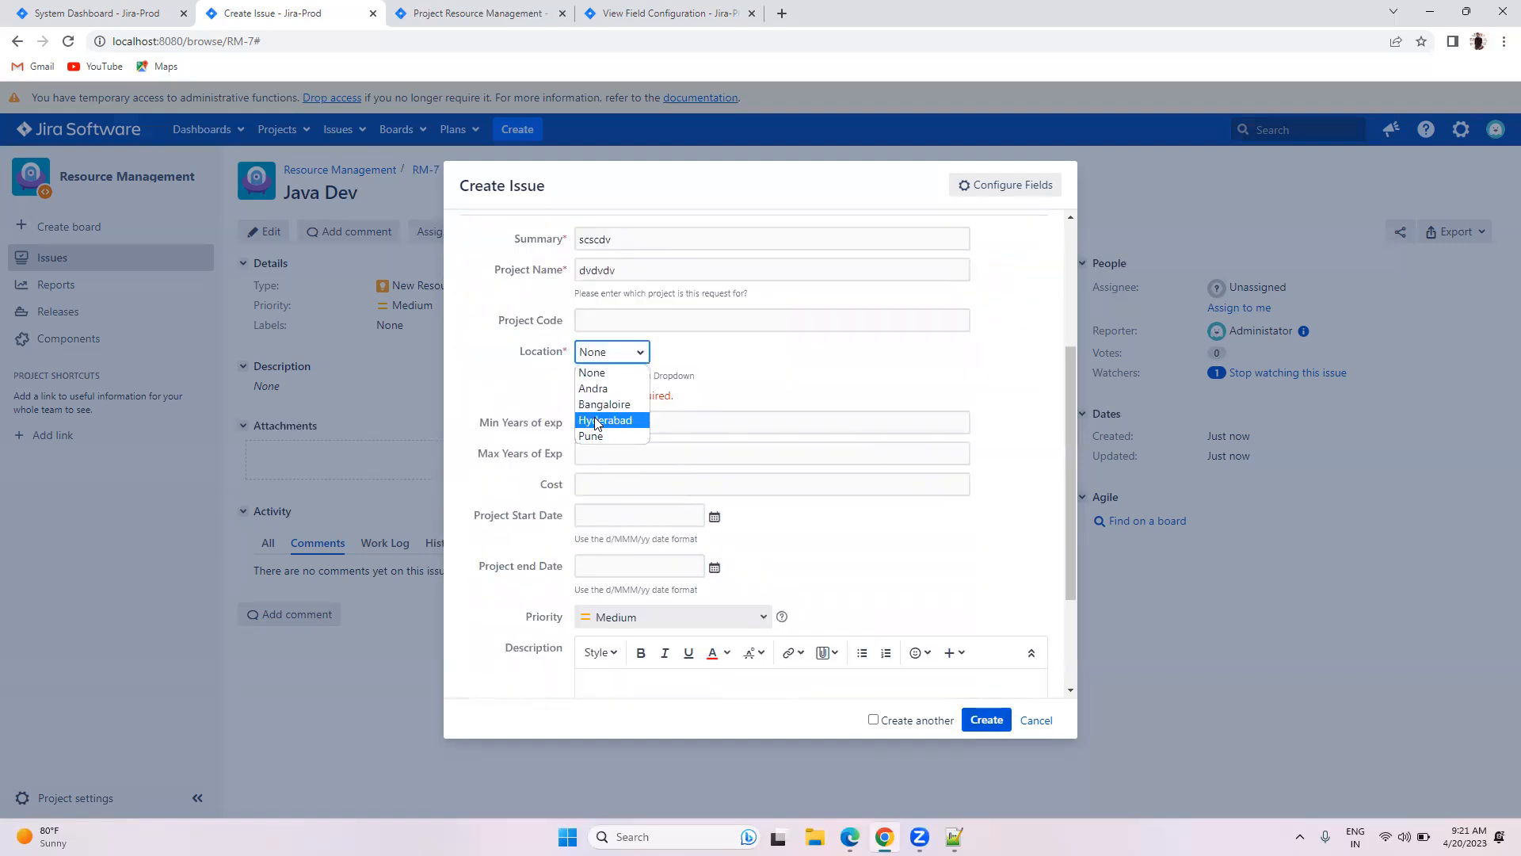
{"action": "left_click", "coordinate": [609, 412]}
{"action": "scroll", "coordinate": [764, 463], "scroll_direction": "up", "scroll_amount": 3}
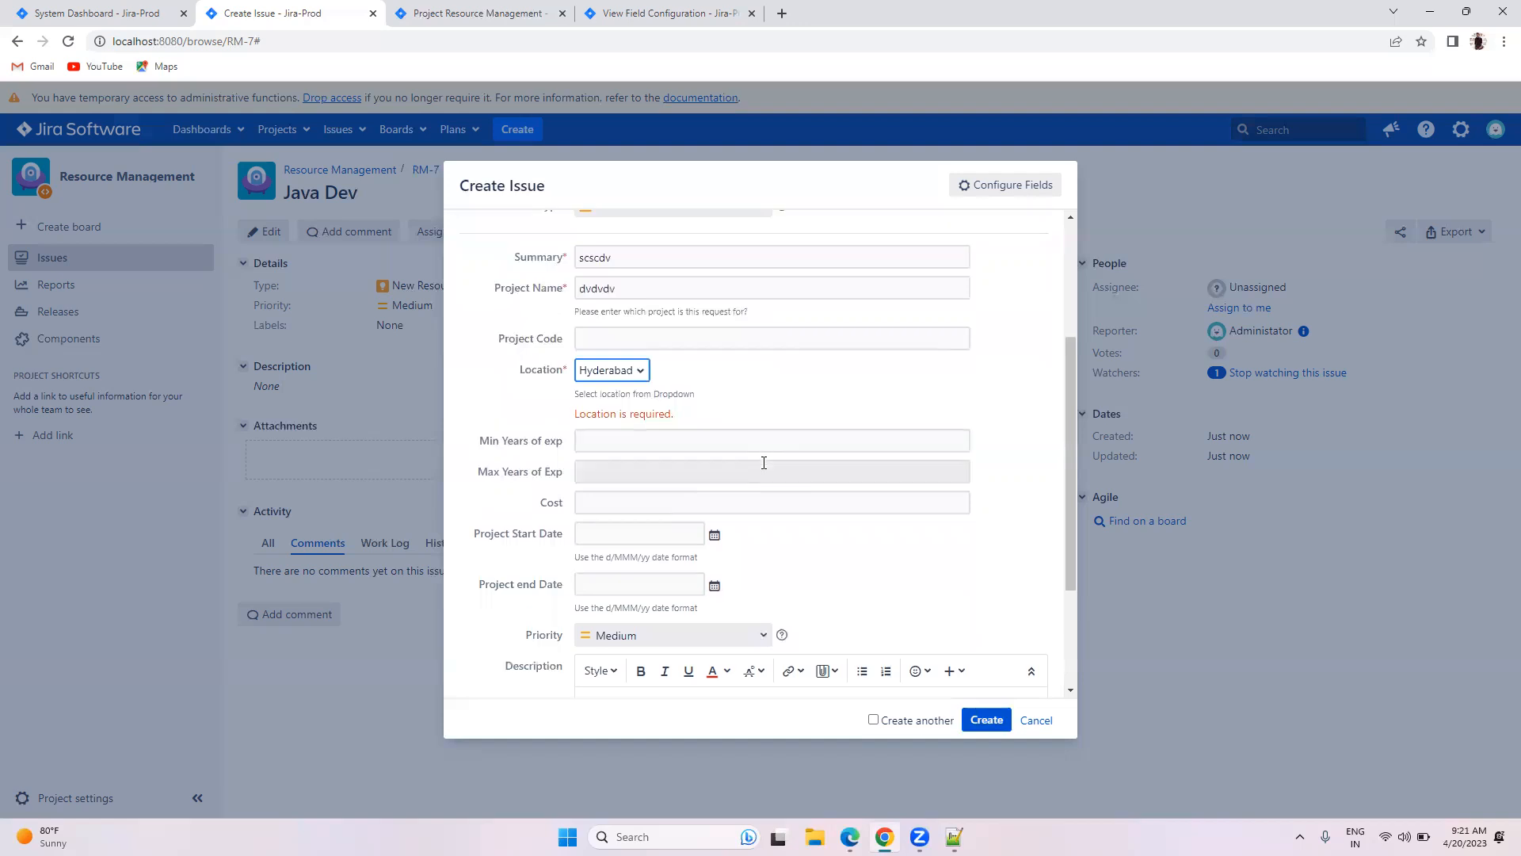
{"action": "left_click", "coordinate": [987, 719]}
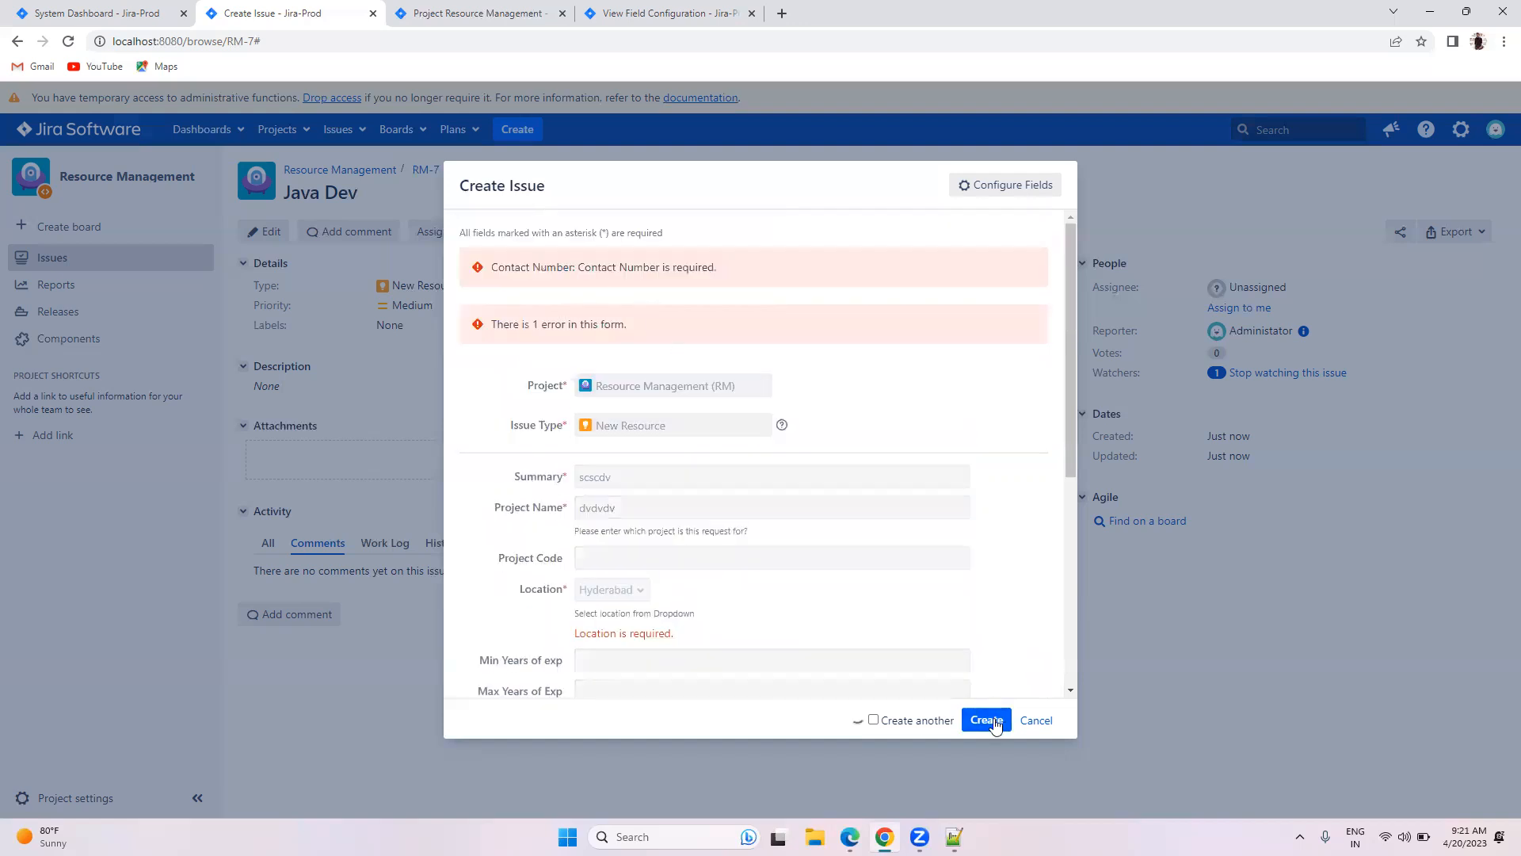
{"action": "scroll", "coordinate": [581, 406], "scroll_direction": "down", "scroll_amount": 2}
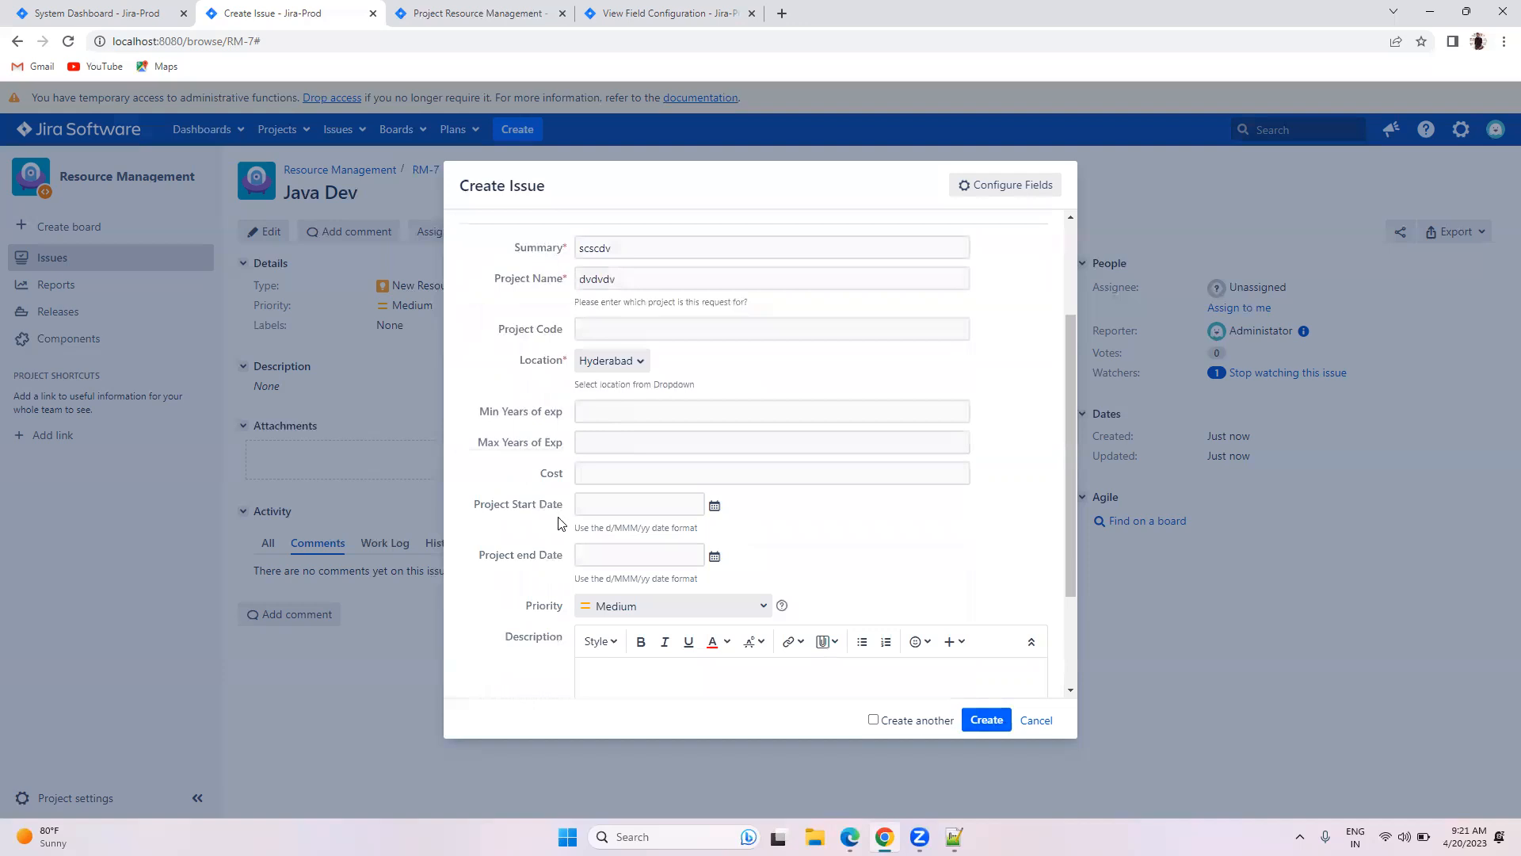
{"action": "scroll", "coordinate": [562, 529], "scroll_direction": "down", "scroll_amount": 2}
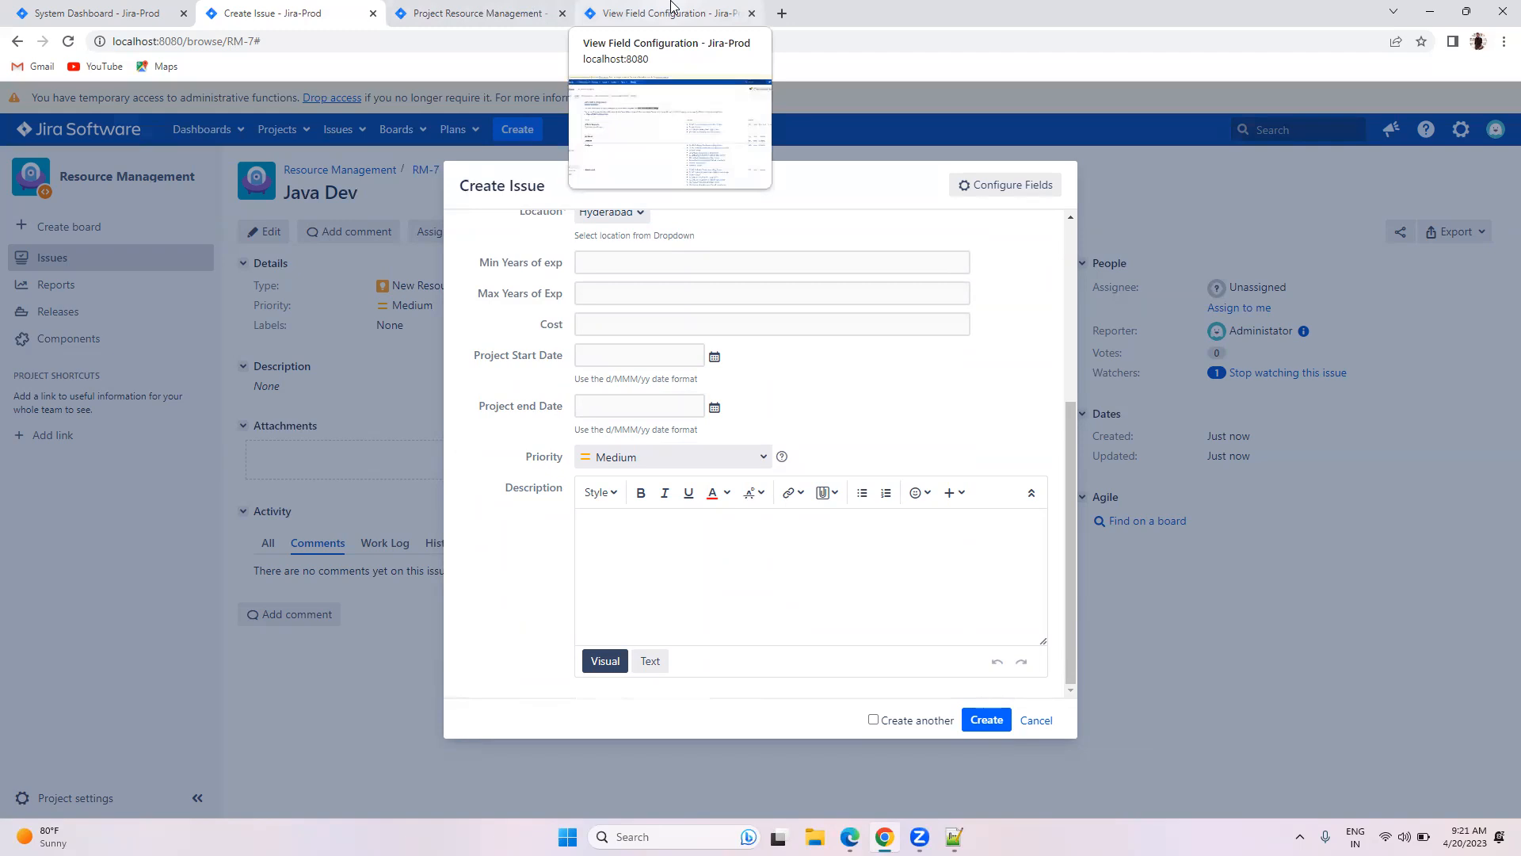
{"action": "left_click", "coordinate": [672, 10]}
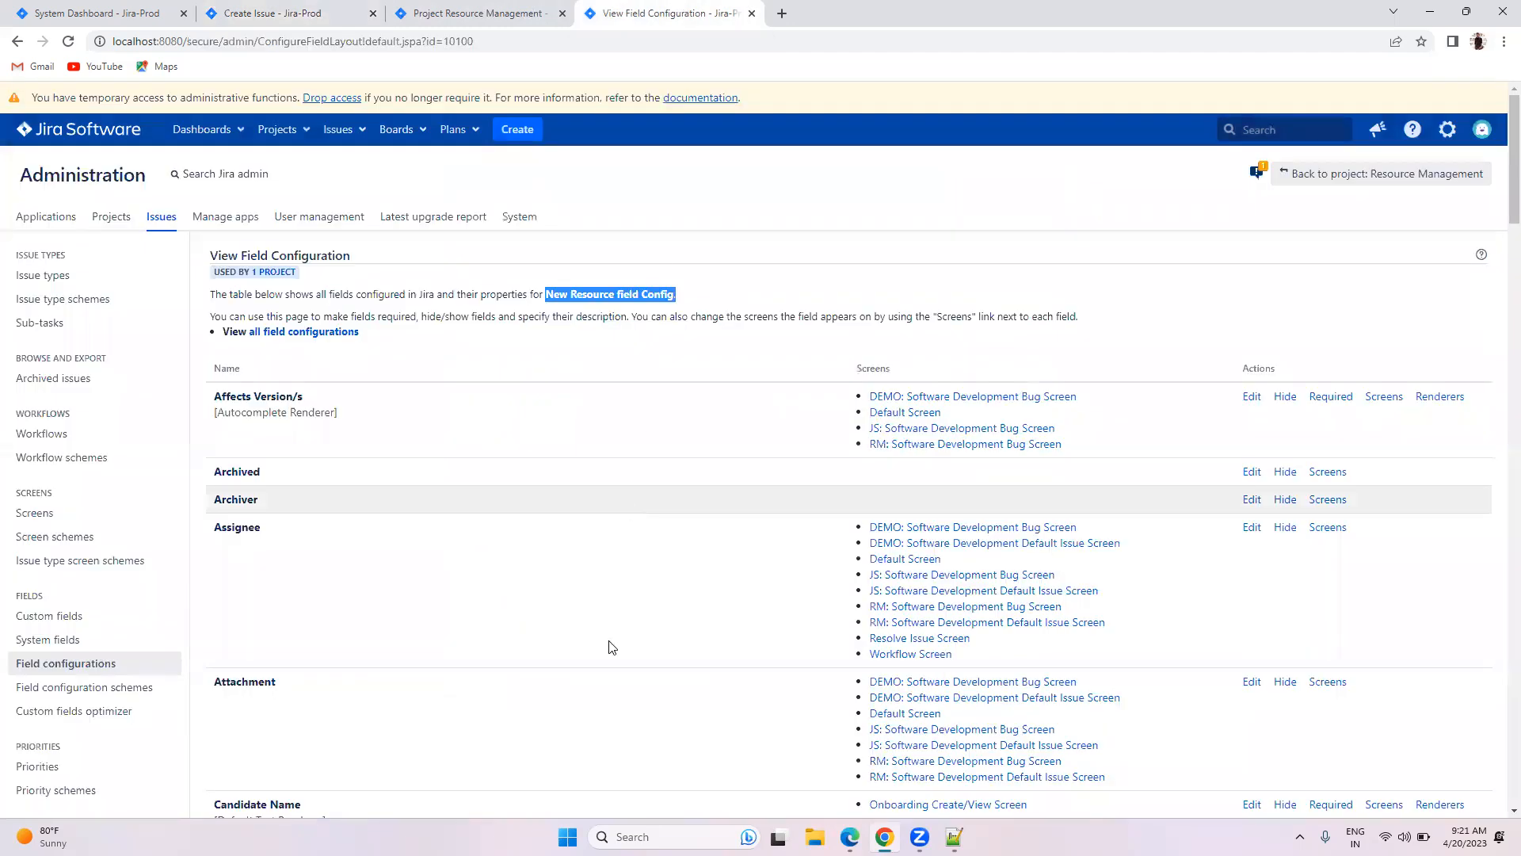
{"action": "left_click", "coordinate": [728, 241]}
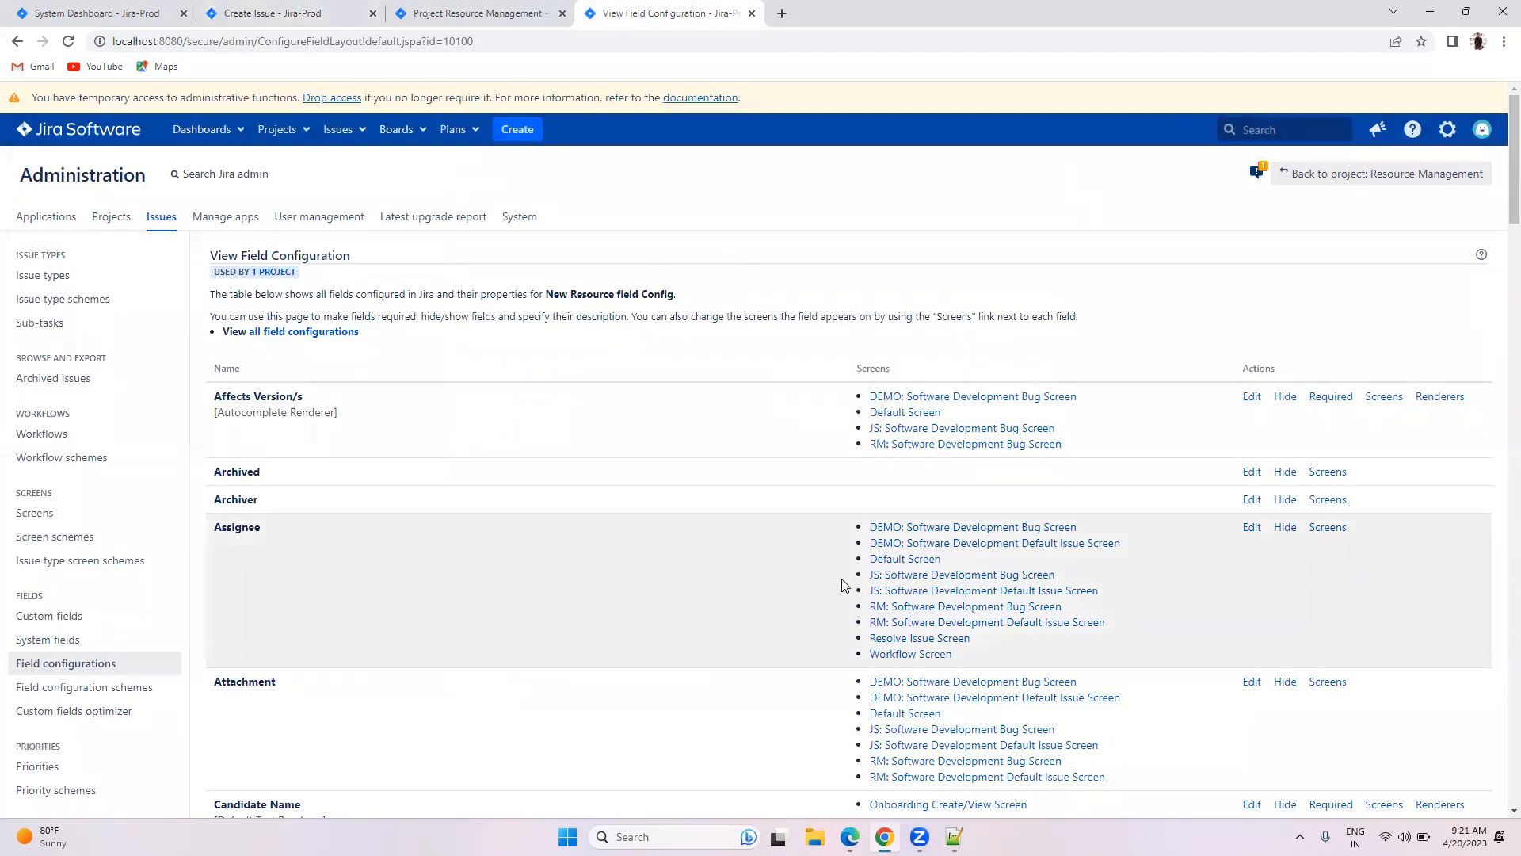
{"action": "left_click", "coordinate": [266, 11]}
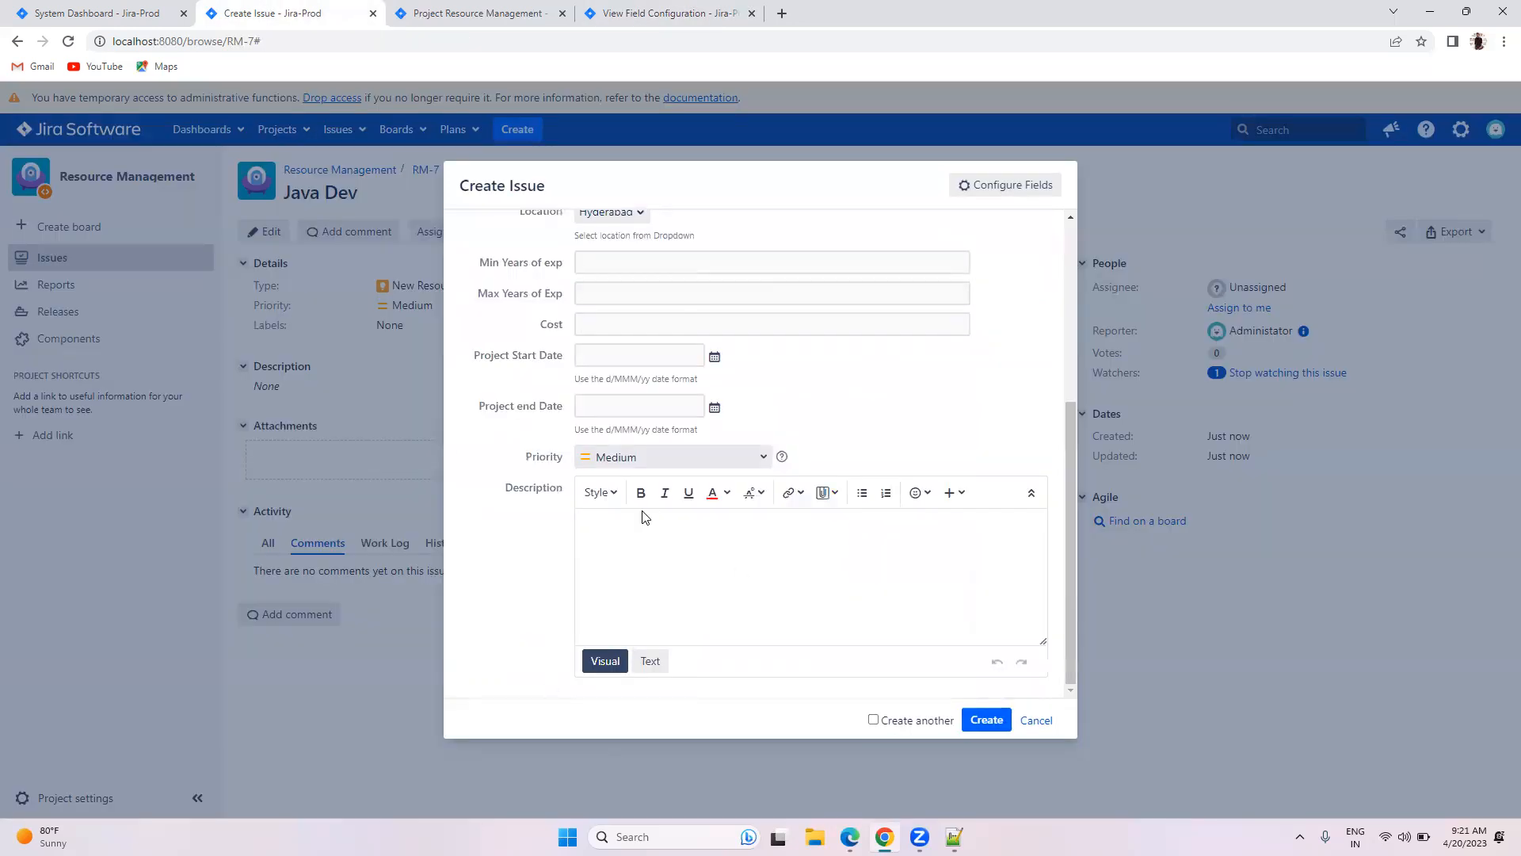
{"action": "scroll", "coordinate": [669, 482], "scroll_direction": "up", "scroll_amount": 2}
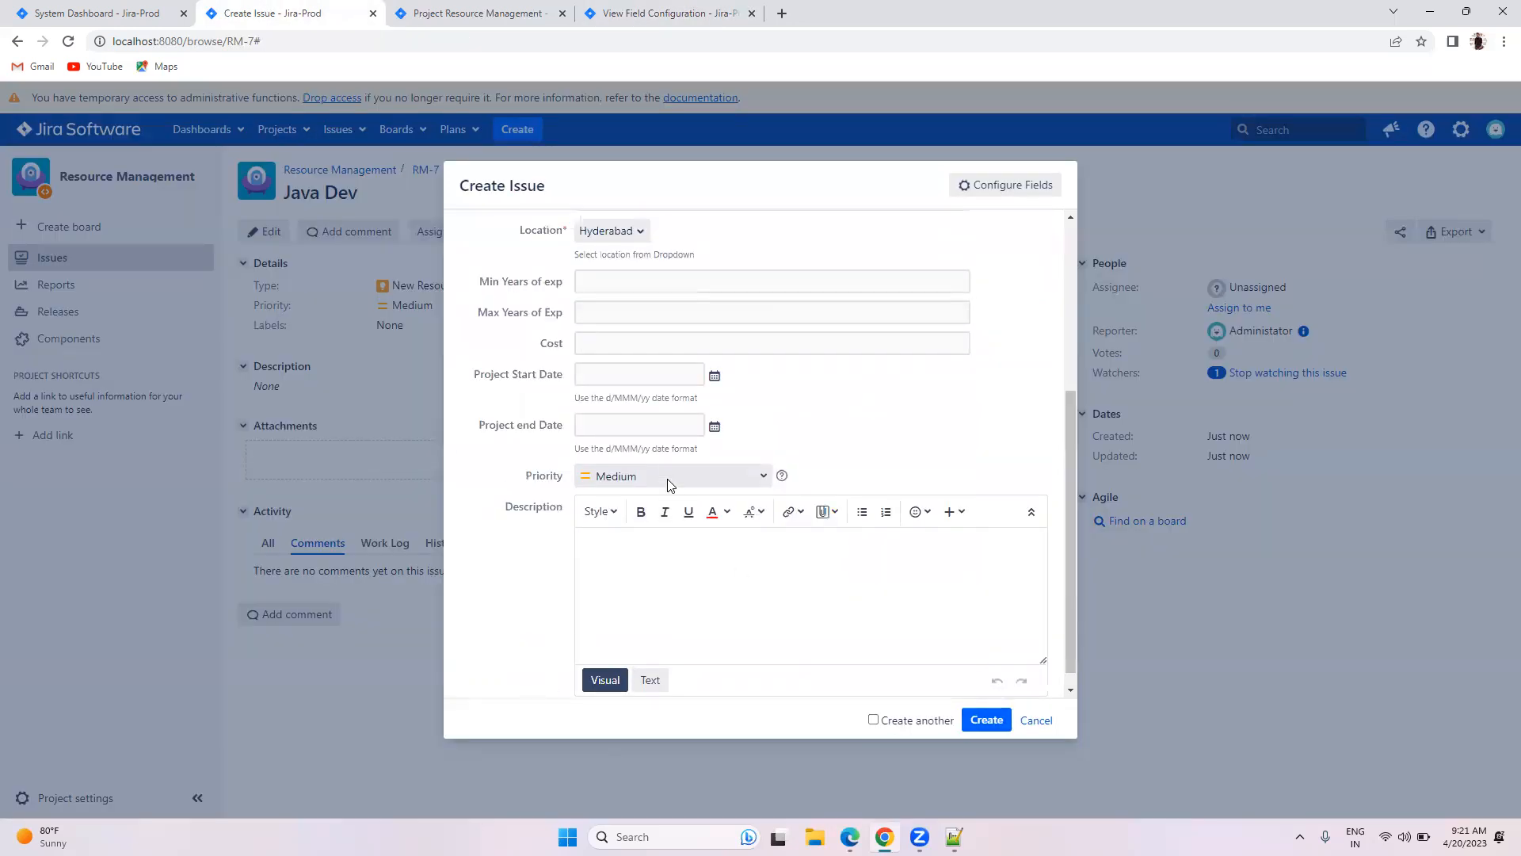
{"action": "left_click", "coordinate": [695, 4]}
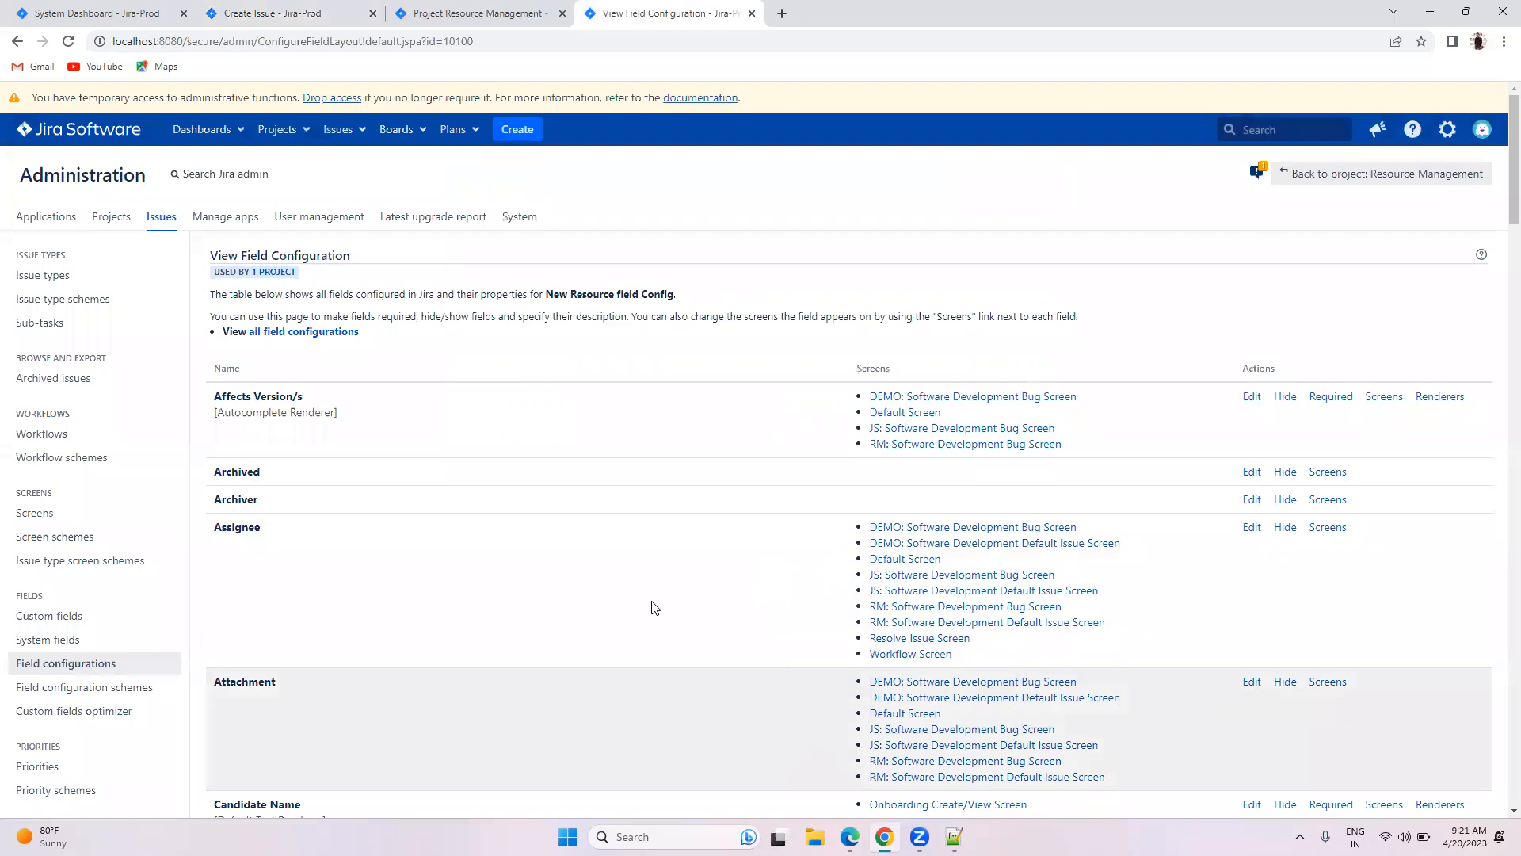
{"action": "left_click_drag", "start_coordinate": [547, 299], "coordinate": [614, 298]}
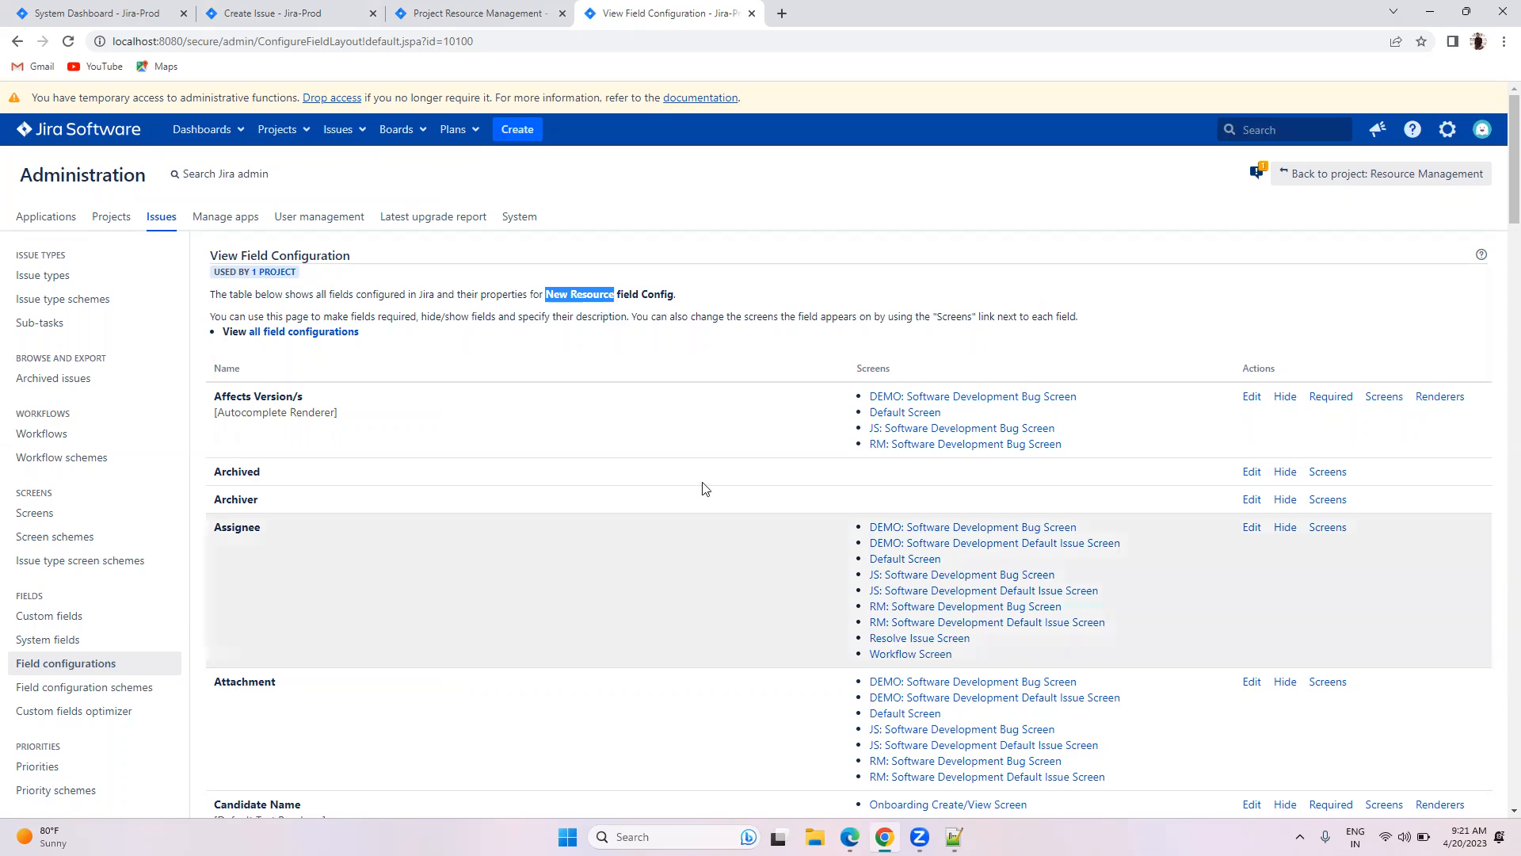
{"action": "left_click", "coordinate": [269, 13]}
{"action": "scroll", "coordinate": [668, 452], "scroll_direction": "up", "scroll_amount": 2}
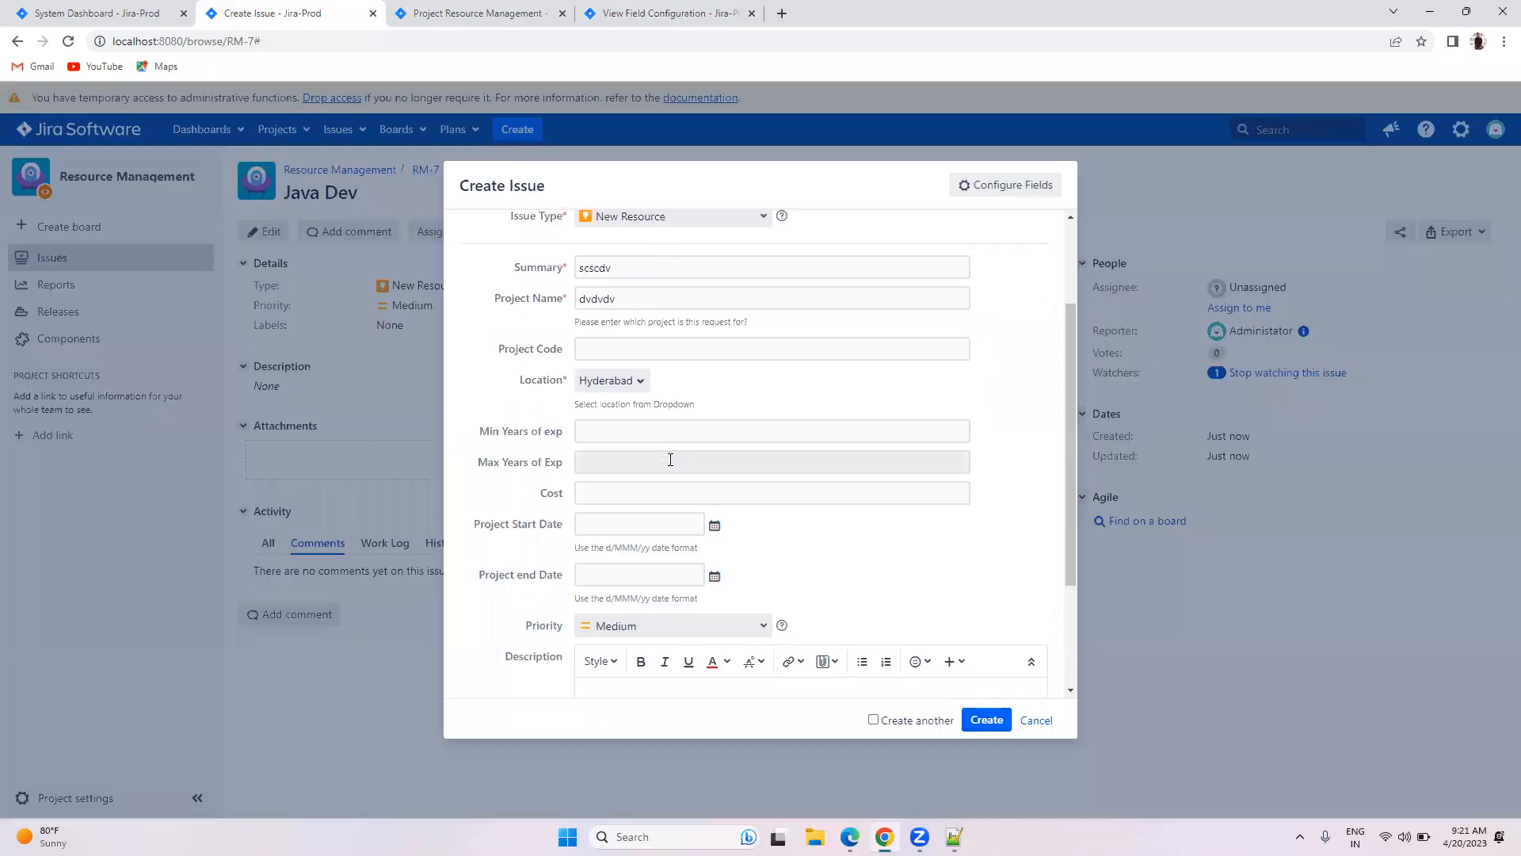
{"action": "left_click", "coordinate": [632, 6]}
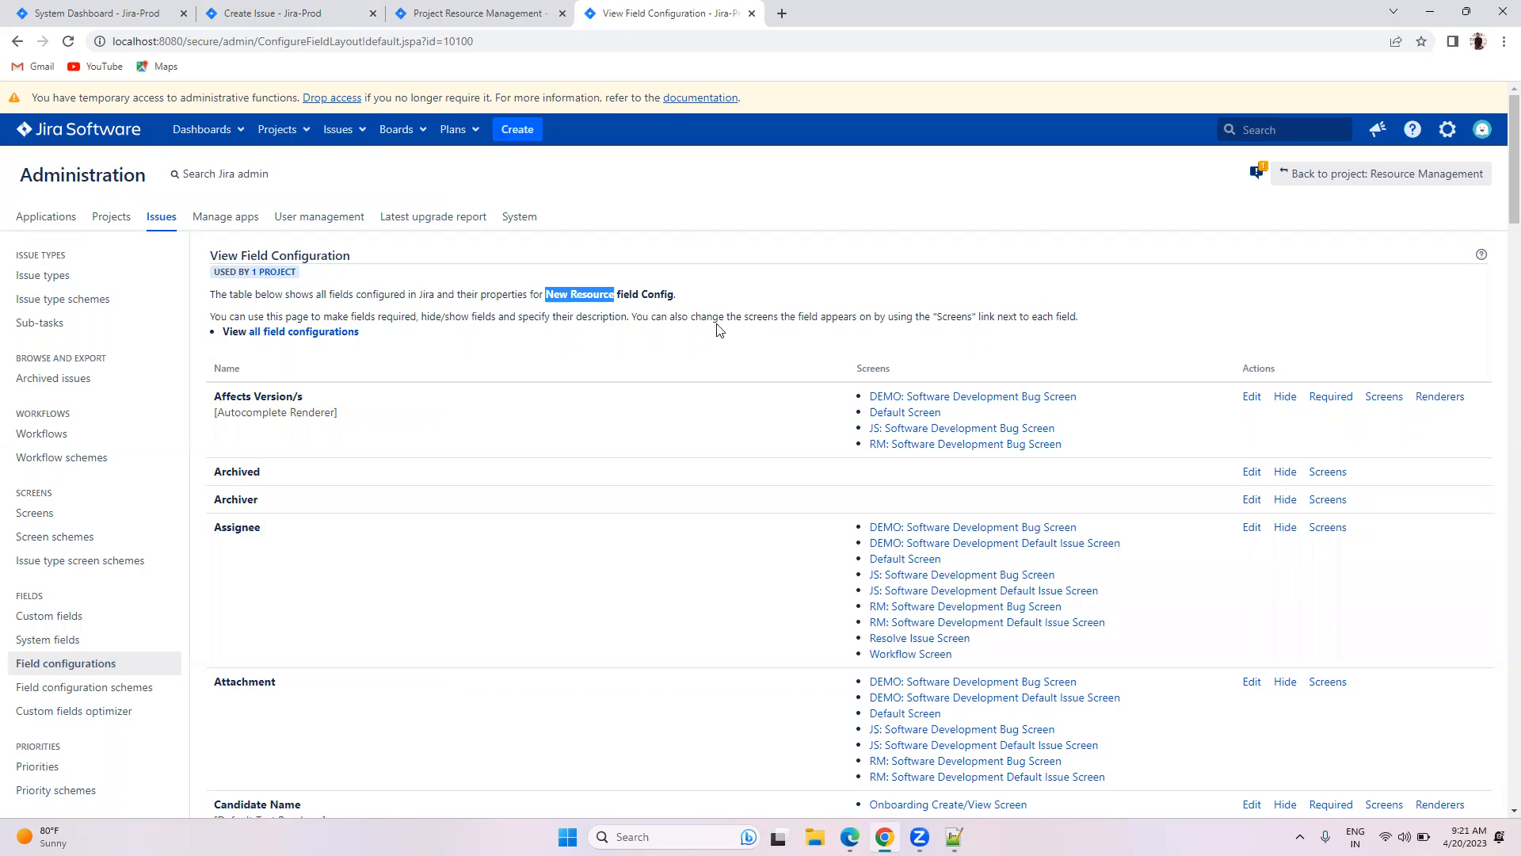
{"action": "scroll", "coordinate": [810, 462], "scroll_direction": "down", "scroll_amount": 10}
{"action": "scroll", "coordinate": [810, 463], "scroll_direction": "down", "scroll_amount": 10}
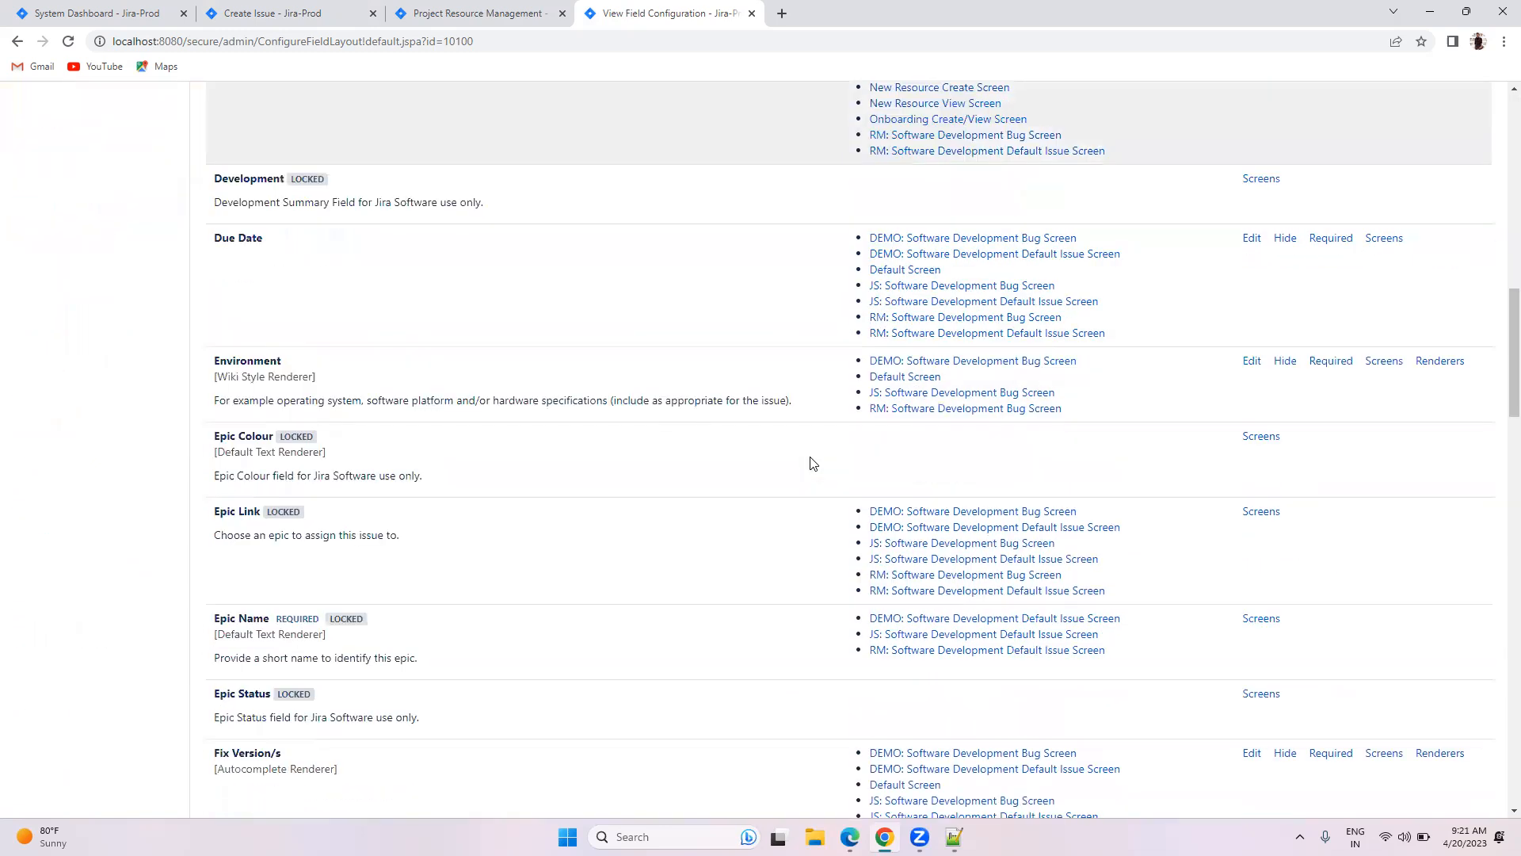
{"action": "scroll", "coordinate": [810, 463], "scroll_direction": "down", "scroll_amount": 6}
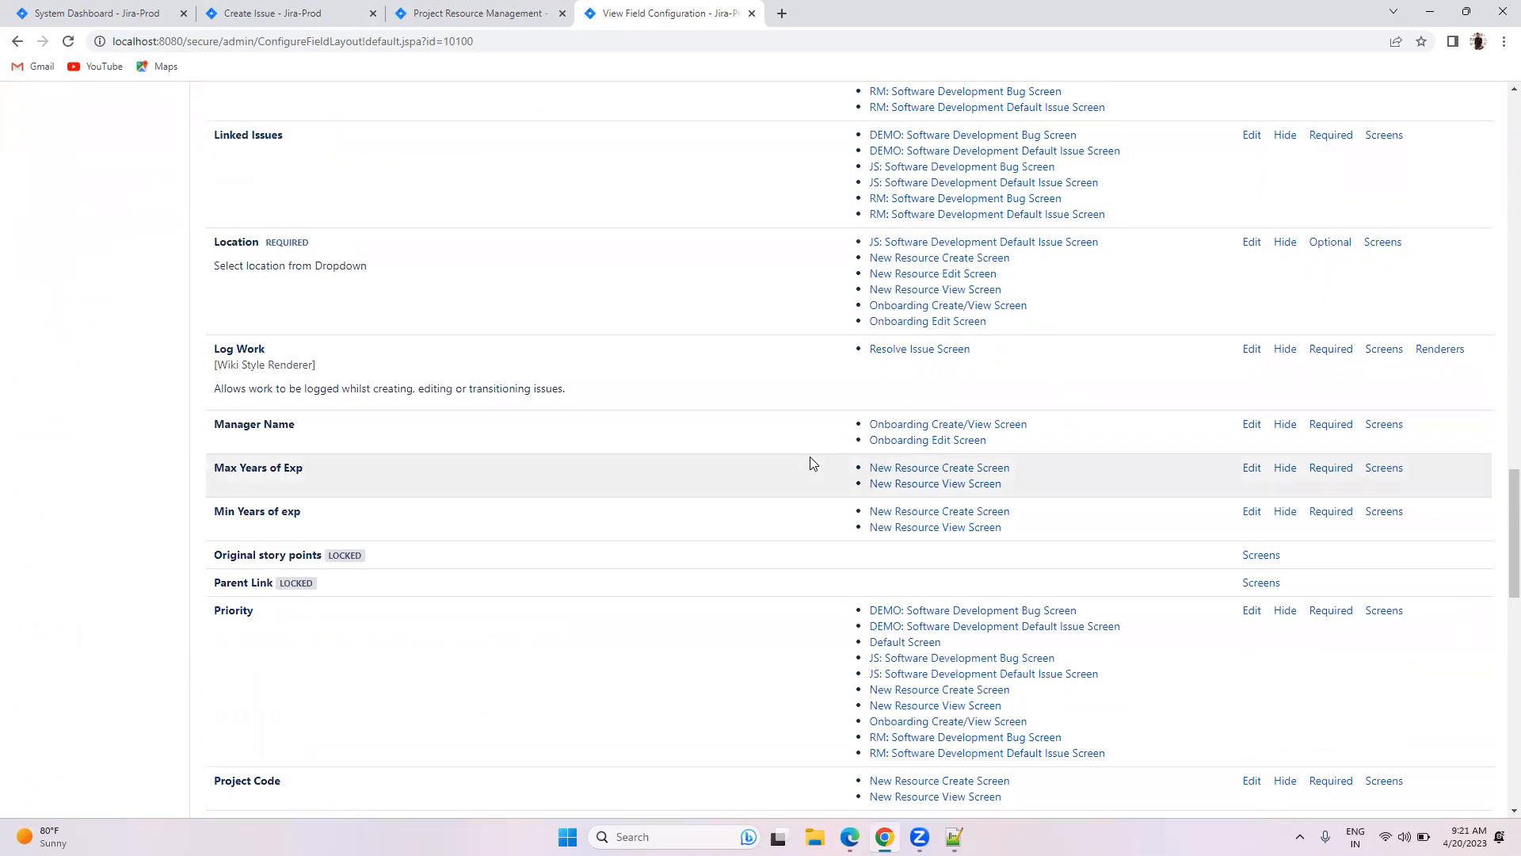
{"action": "scroll", "coordinate": [810, 462], "scroll_direction": "down", "scroll_amount": 1}
{"action": "scroll", "coordinate": [810, 462], "scroll_direction": "up", "scroll_amount": 12}
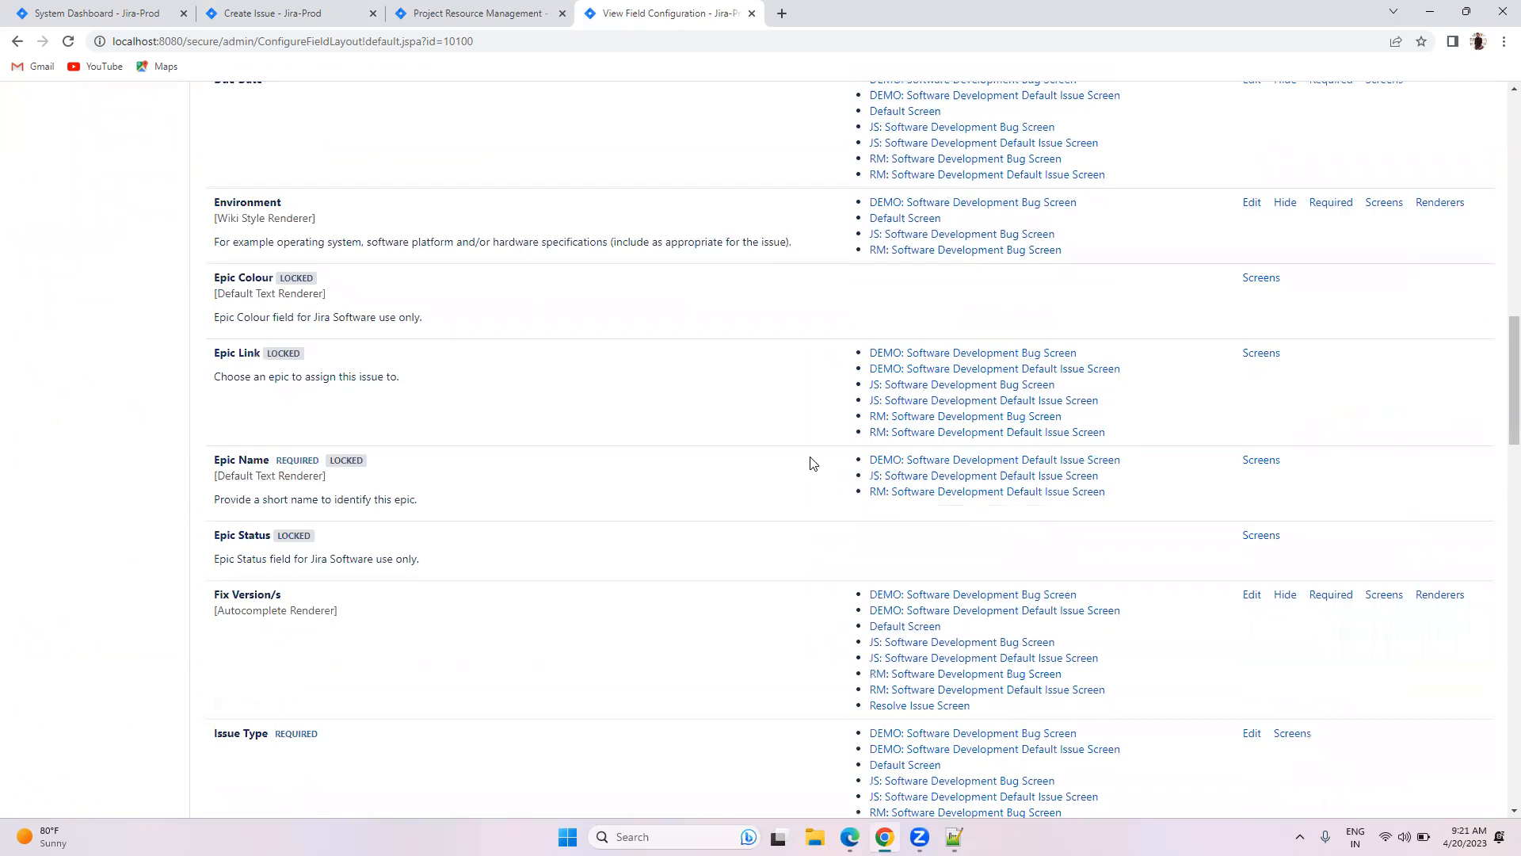
{"action": "scroll", "coordinate": [809, 463], "scroll_direction": "up", "scroll_amount": 9}
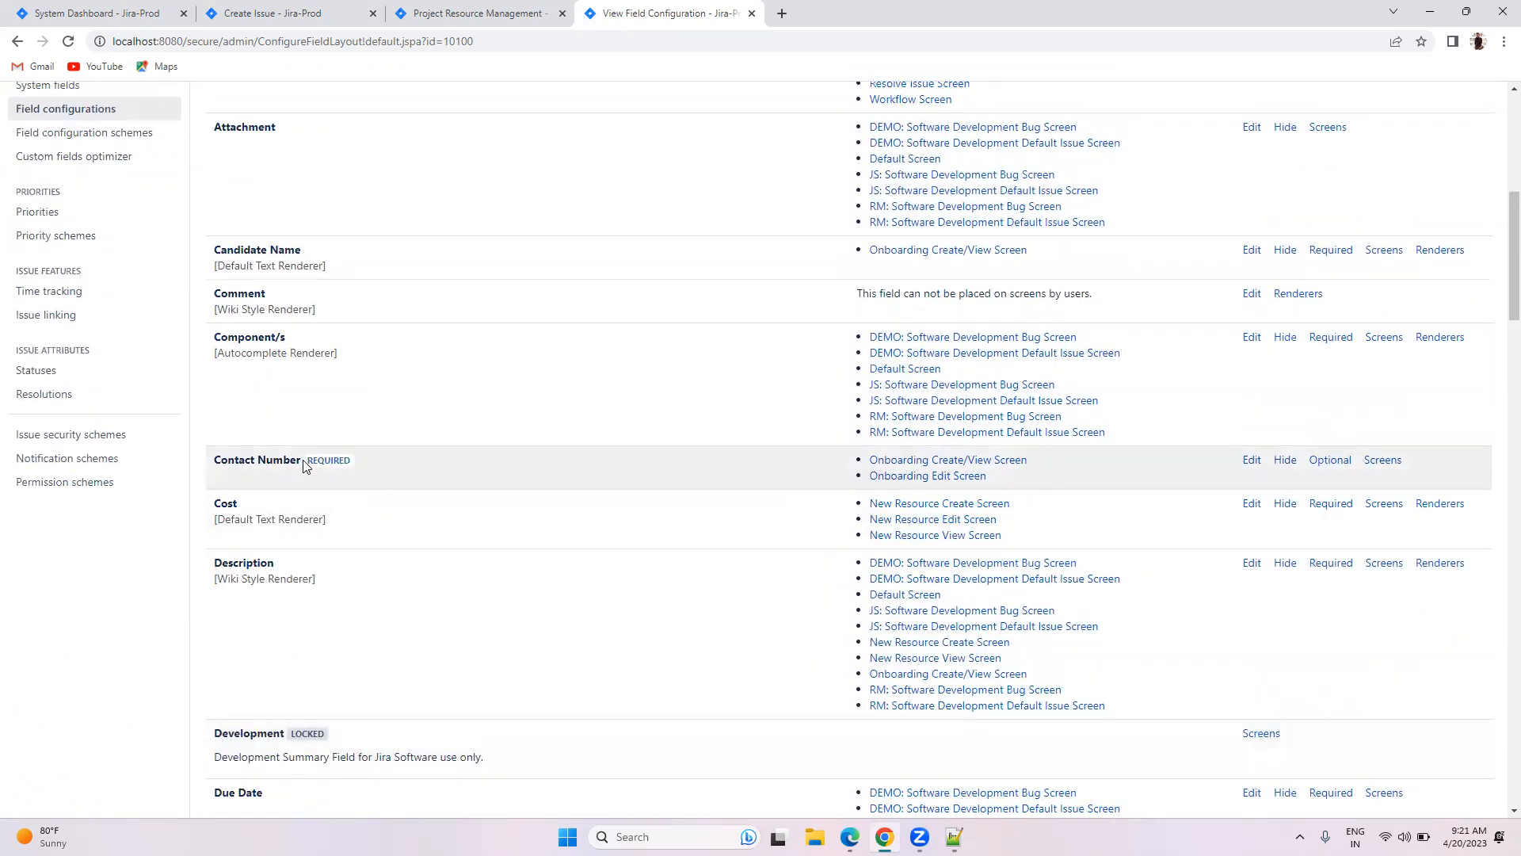
{"action": "left_click_drag", "start_coordinate": [313, 459], "coordinate": [350, 462]}
Step: Make Contact Number optional in New Resource field Config and create the scscdv issue as RM-8
{"action": "left_click", "coordinate": [1331, 461]}
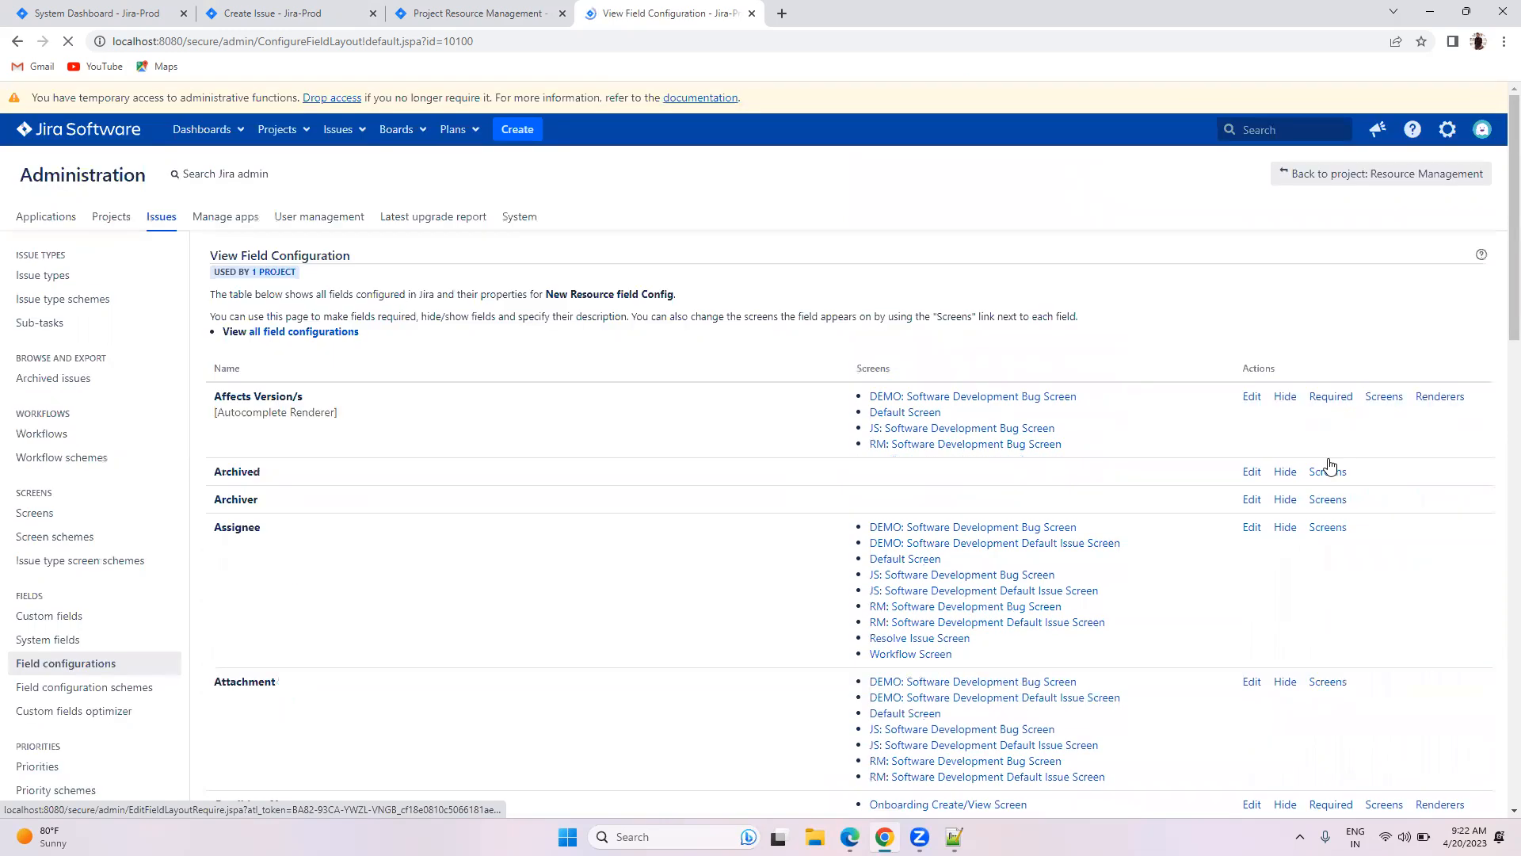
{"action": "left_click", "coordinate": [262, 12]}
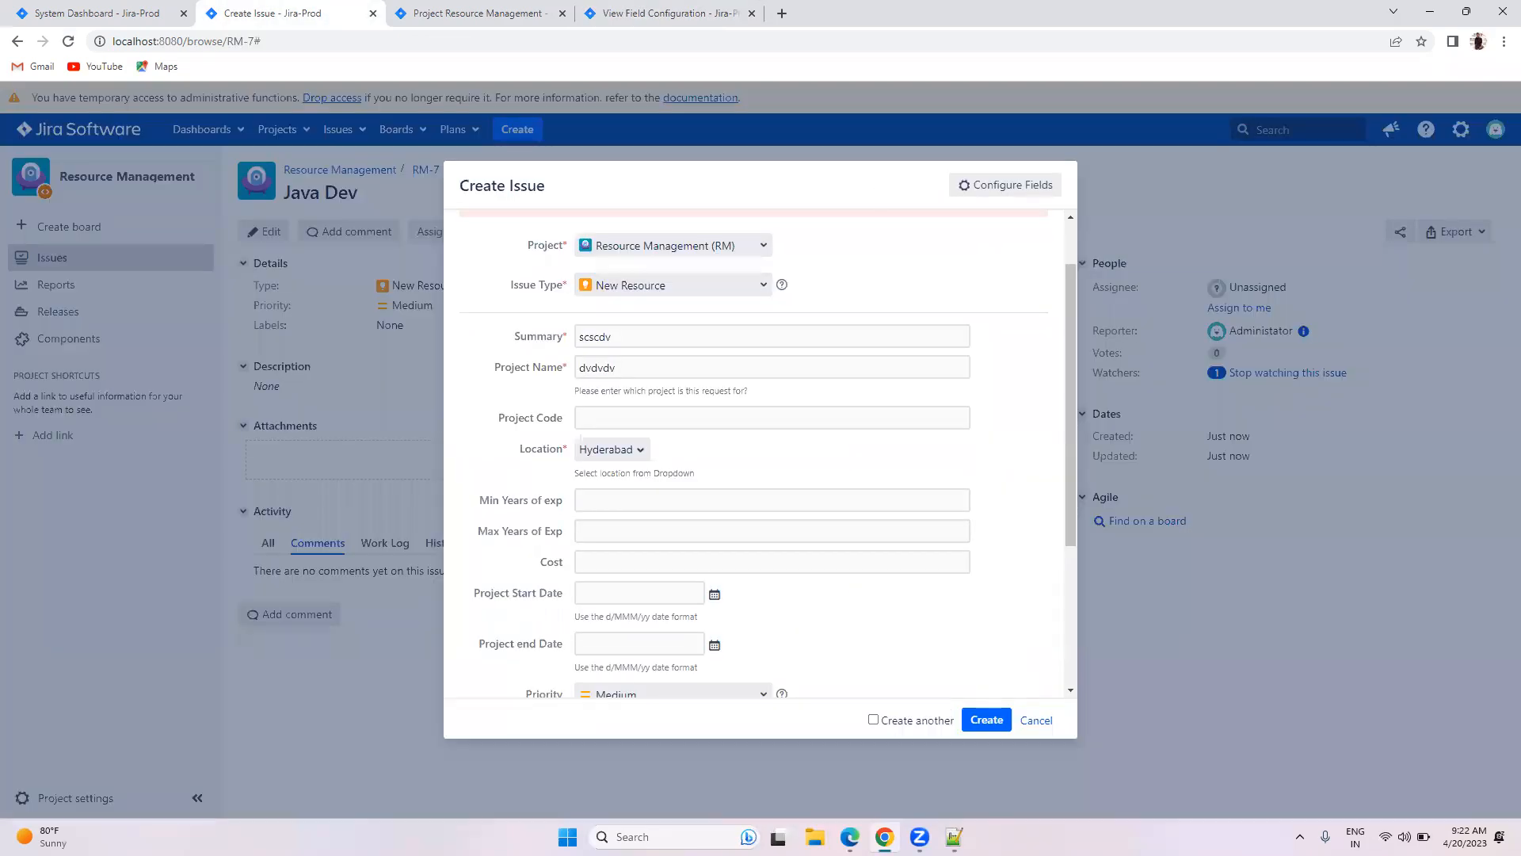
{"action": "left_click", "coordinate": [988, 721]}
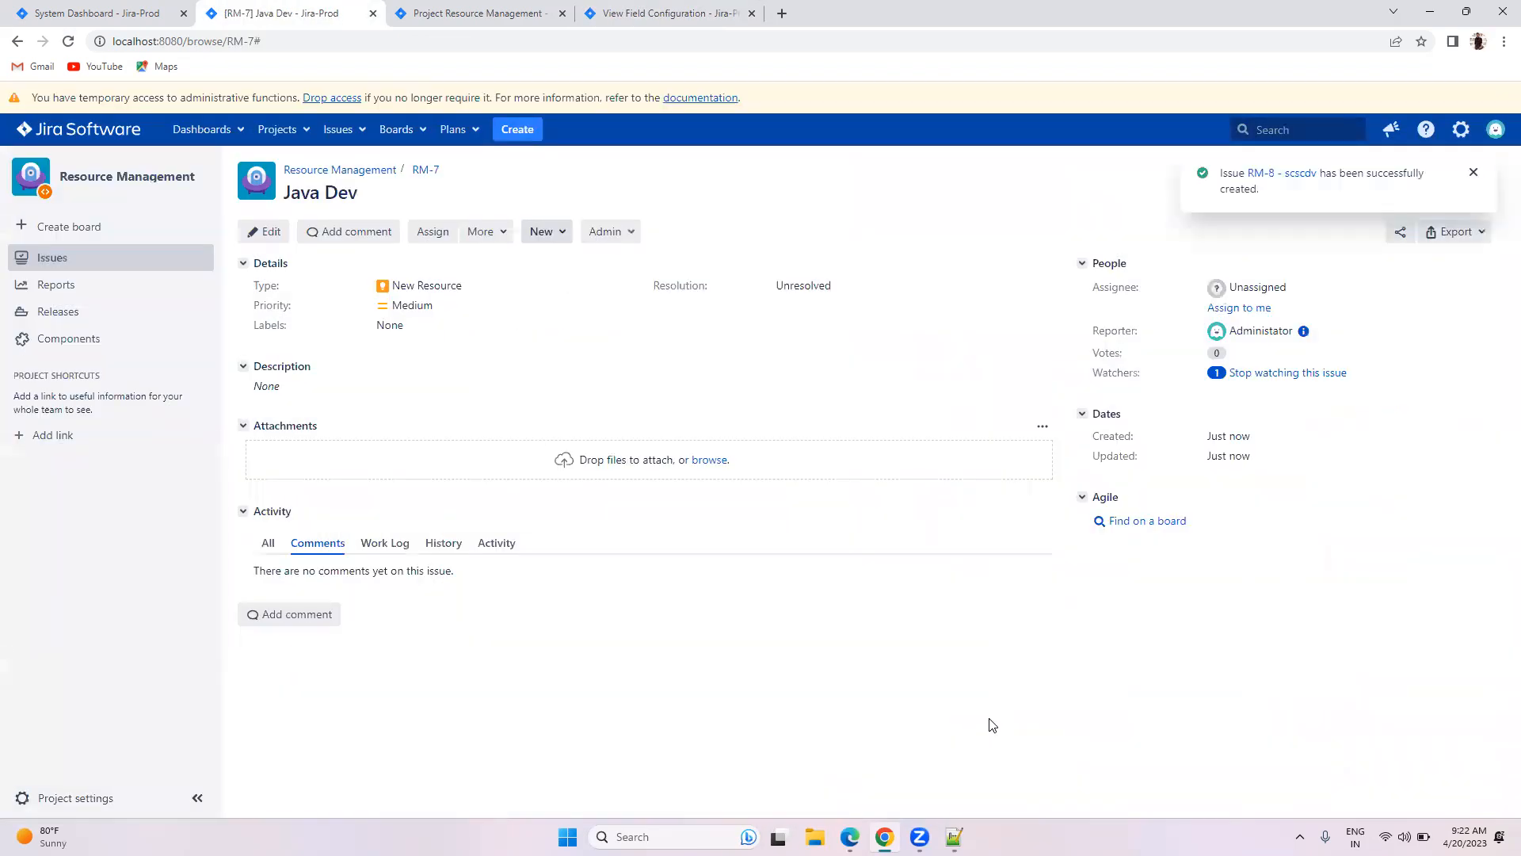
{"action": "left_click", "coordinate": [1270, 174]}
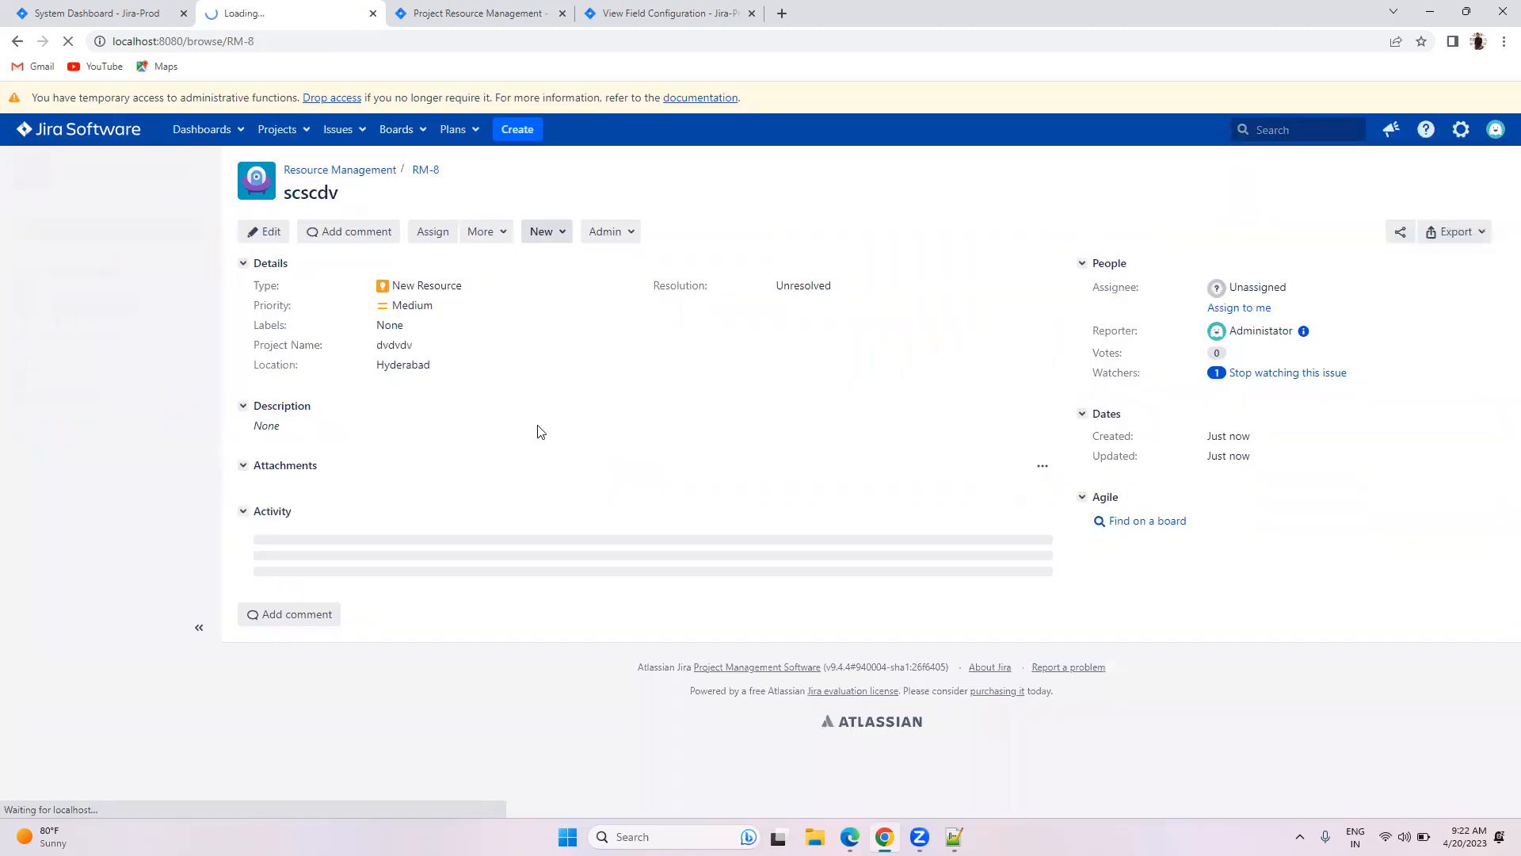
{"action": "left_click", "coordinate": [653, 6]}
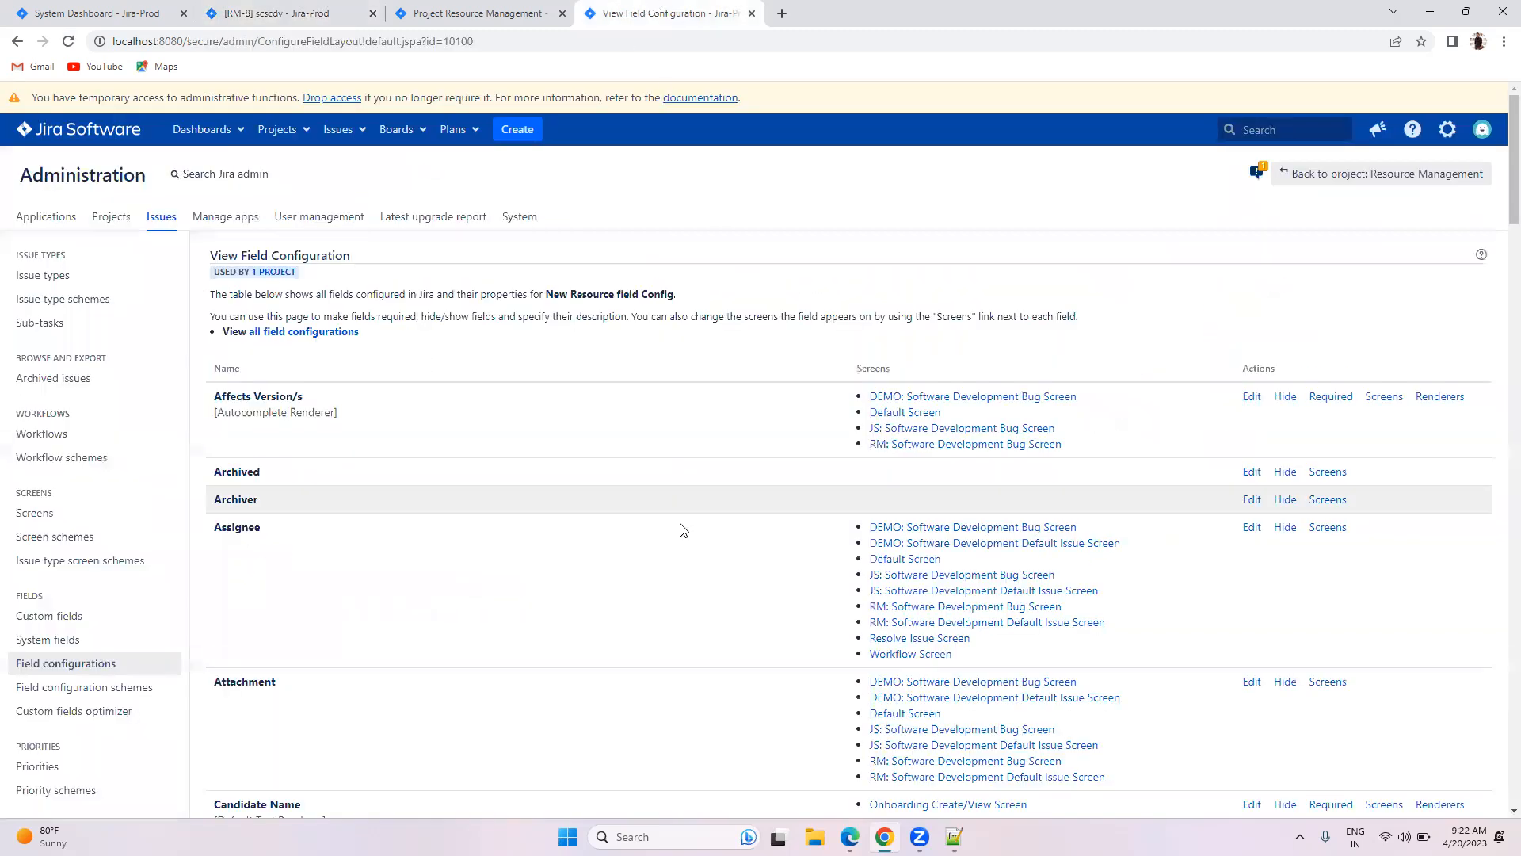
{"action": "scroll", "coordinate": [596, 500], "scroll_direction": "down", "scroll_amount": 3}
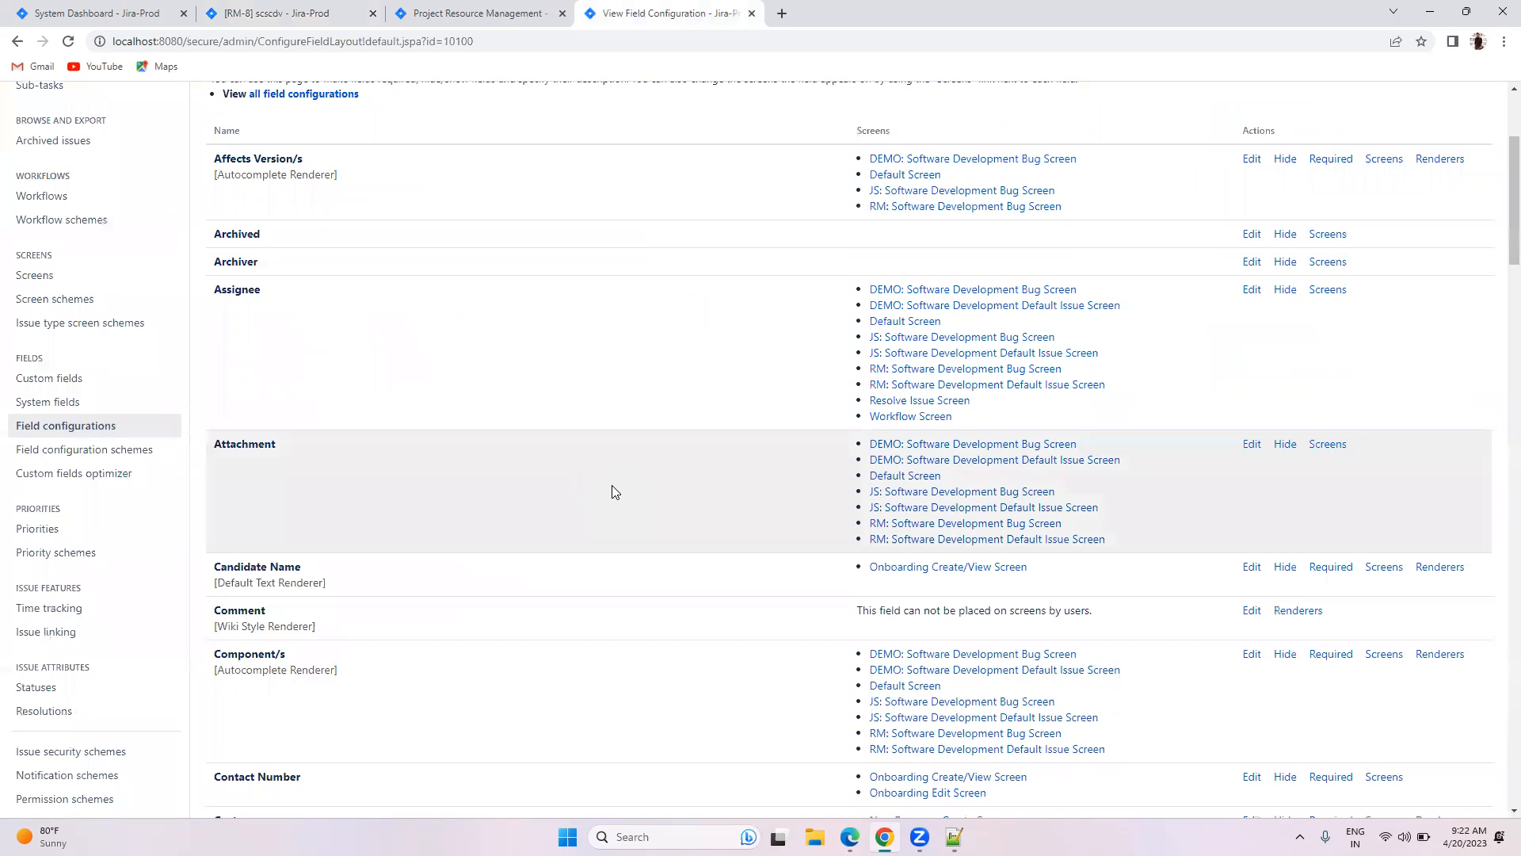
{"action": "scroll", "coordinate": [614, 491], "scroll_direction": "down", "scroll_amount": 14}
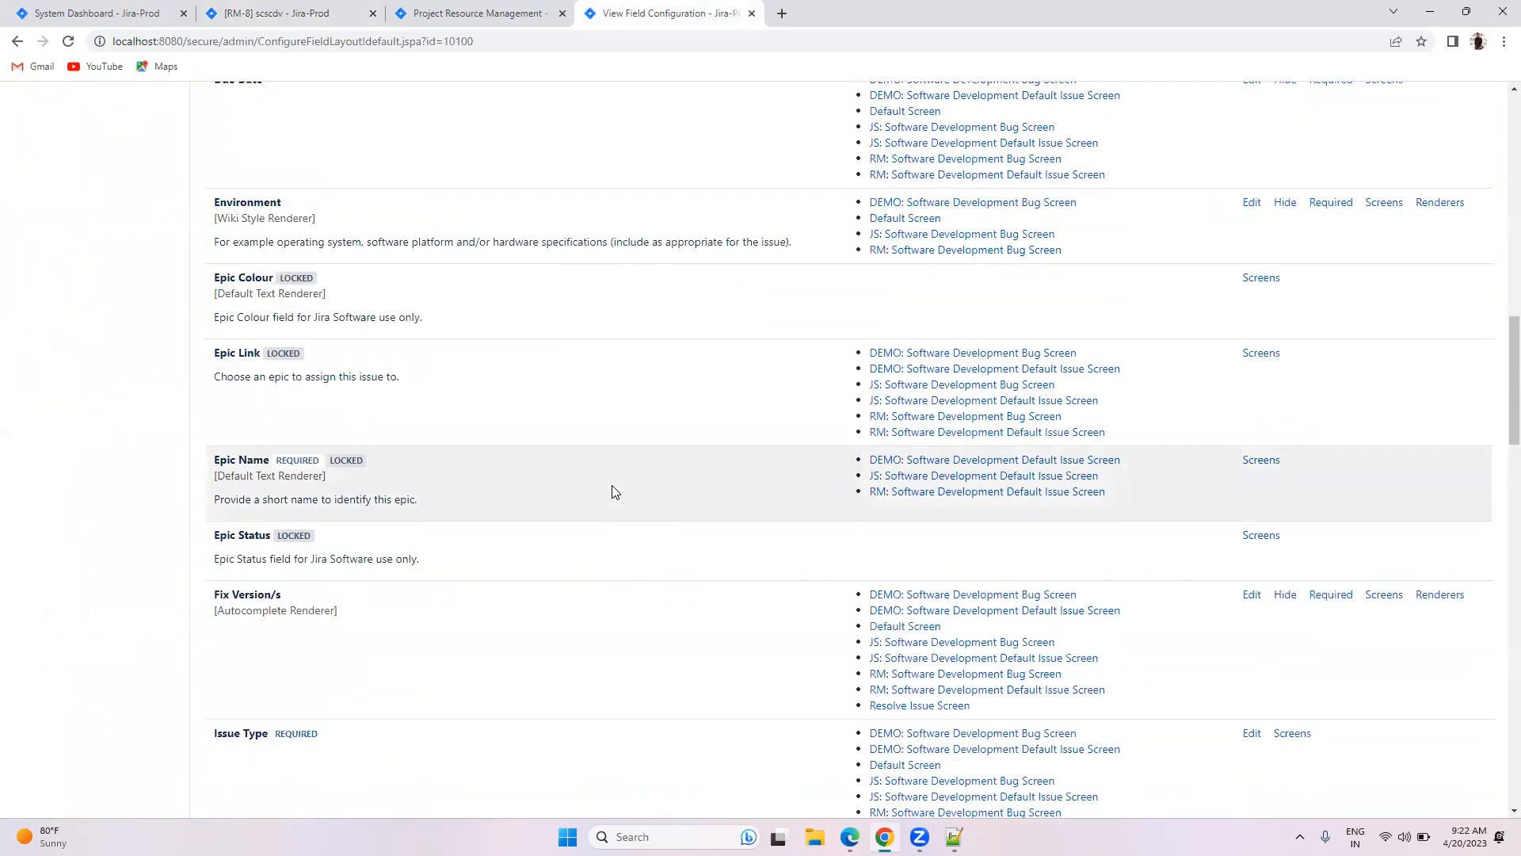
{"action": "scroll", "coordinate": [612, 492], "scroll_direction": "up", "scroll_amount": 8}
{"action": "scroll", "coordinate": [1391, 499], "scroll_direction": "up", "scroll_amount": 4}
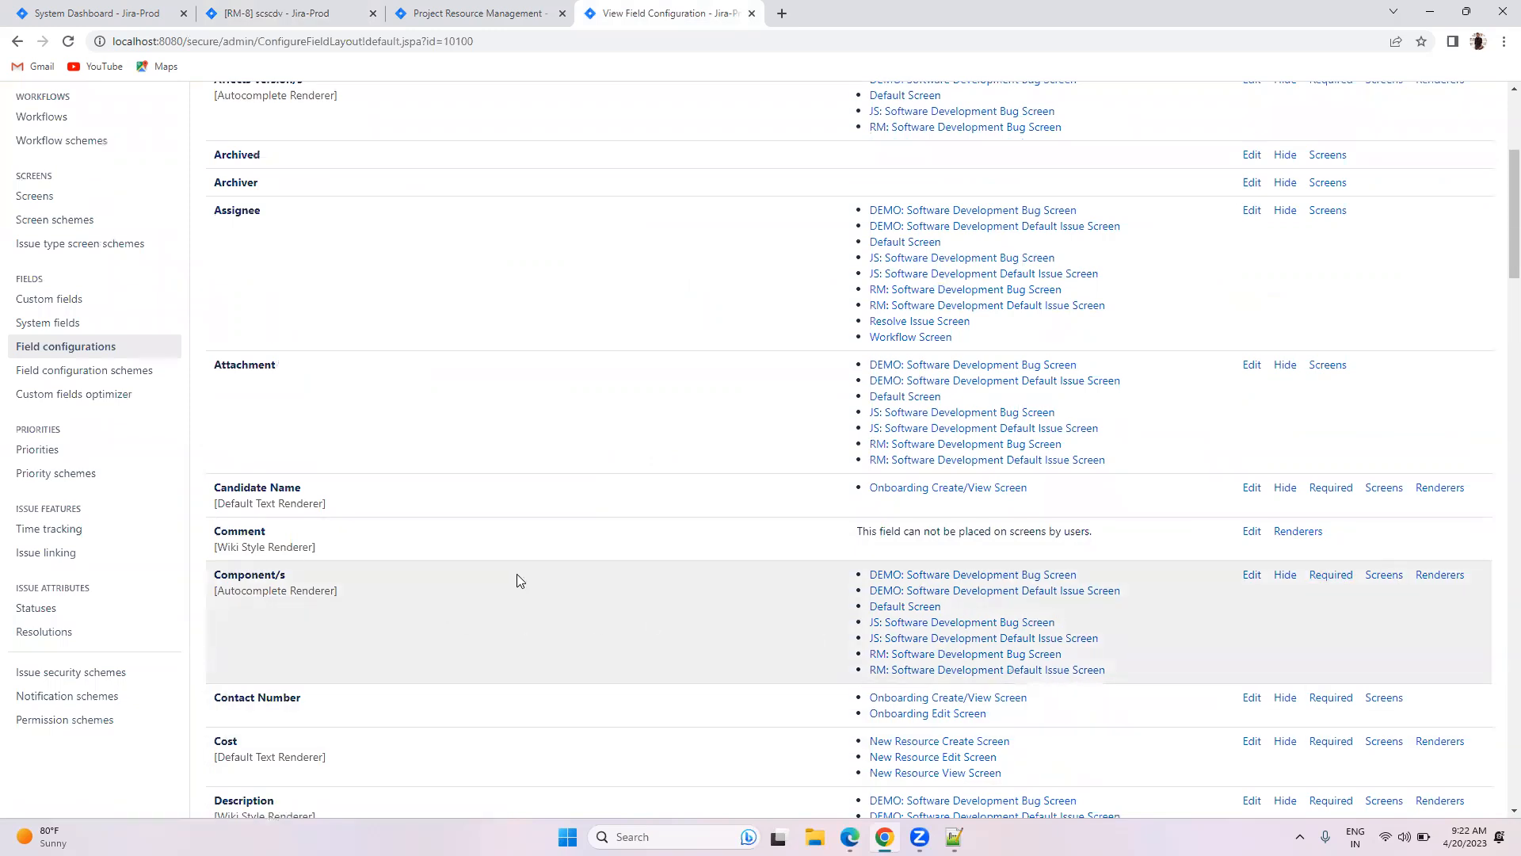
{"action": "scroll", "coordinate": [726, 452], "scroll_direction": "up", "scroll_amount": 4}
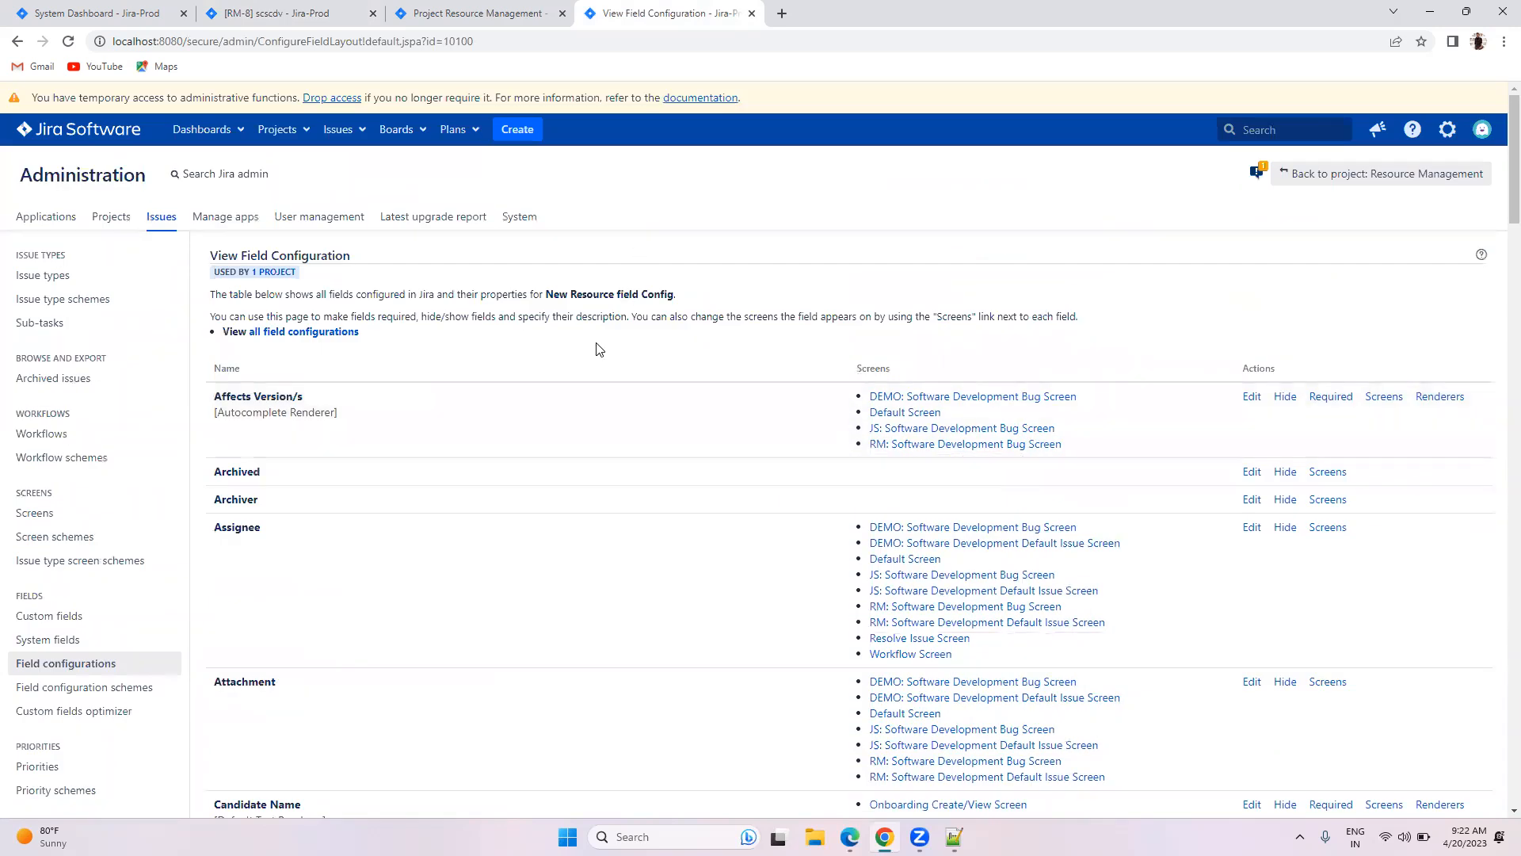
{"action": "scroll", "coordinate": [675, 451], "scroll_direction": "down", "scroll_amount": 15}
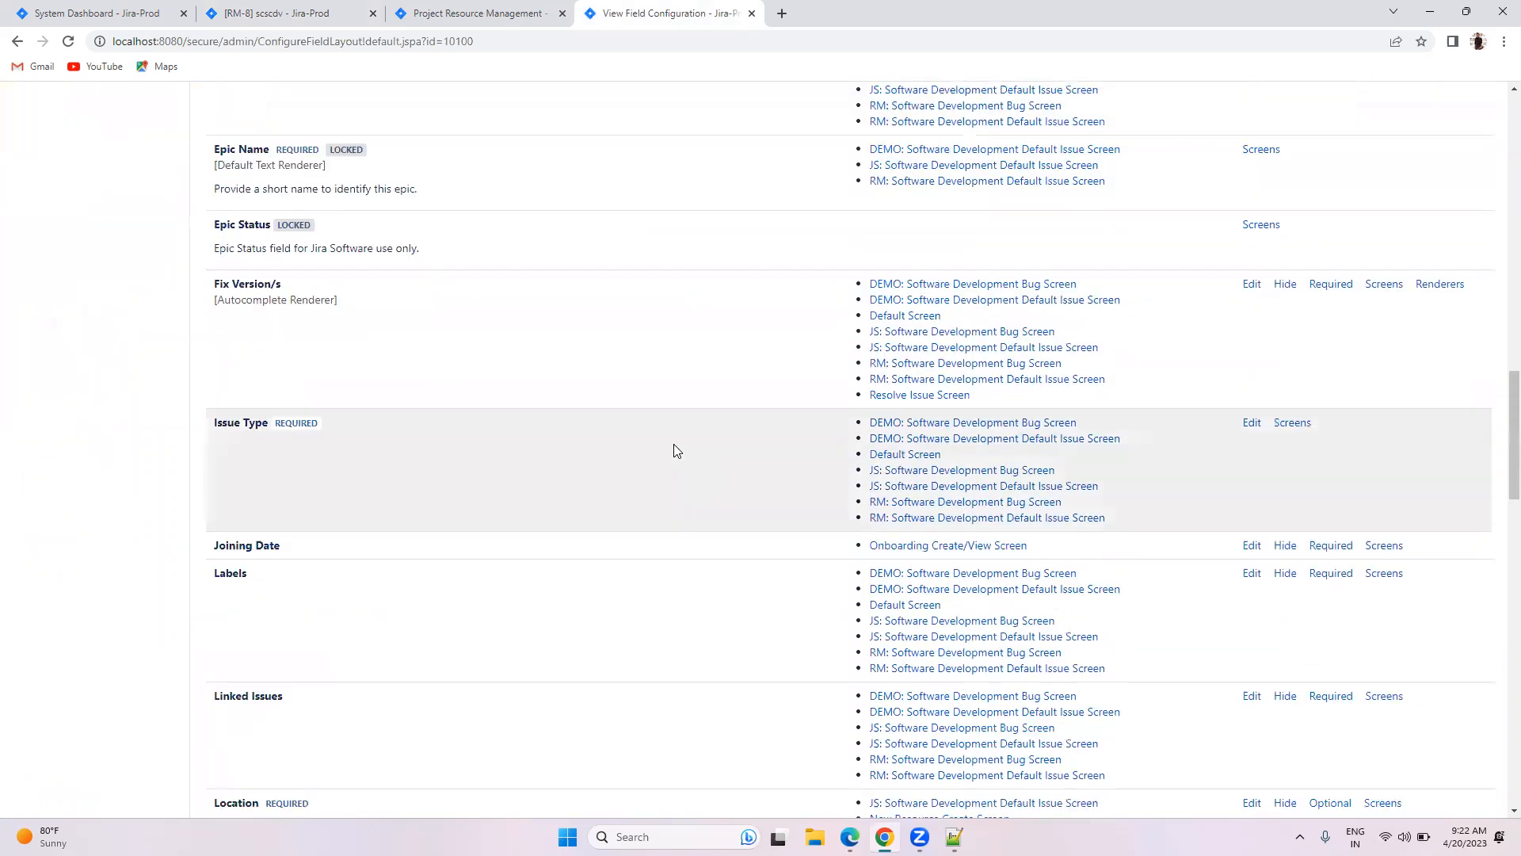
{"action": "scroll", "coordinate": [675, 451], "scroll_direction": "up", "scroll_amount": 15}
Step: Open Onboarding Field Config from Field configurations and mark Contact Number as Required
{"action": "left_click", "coordinate": [130, 511]}
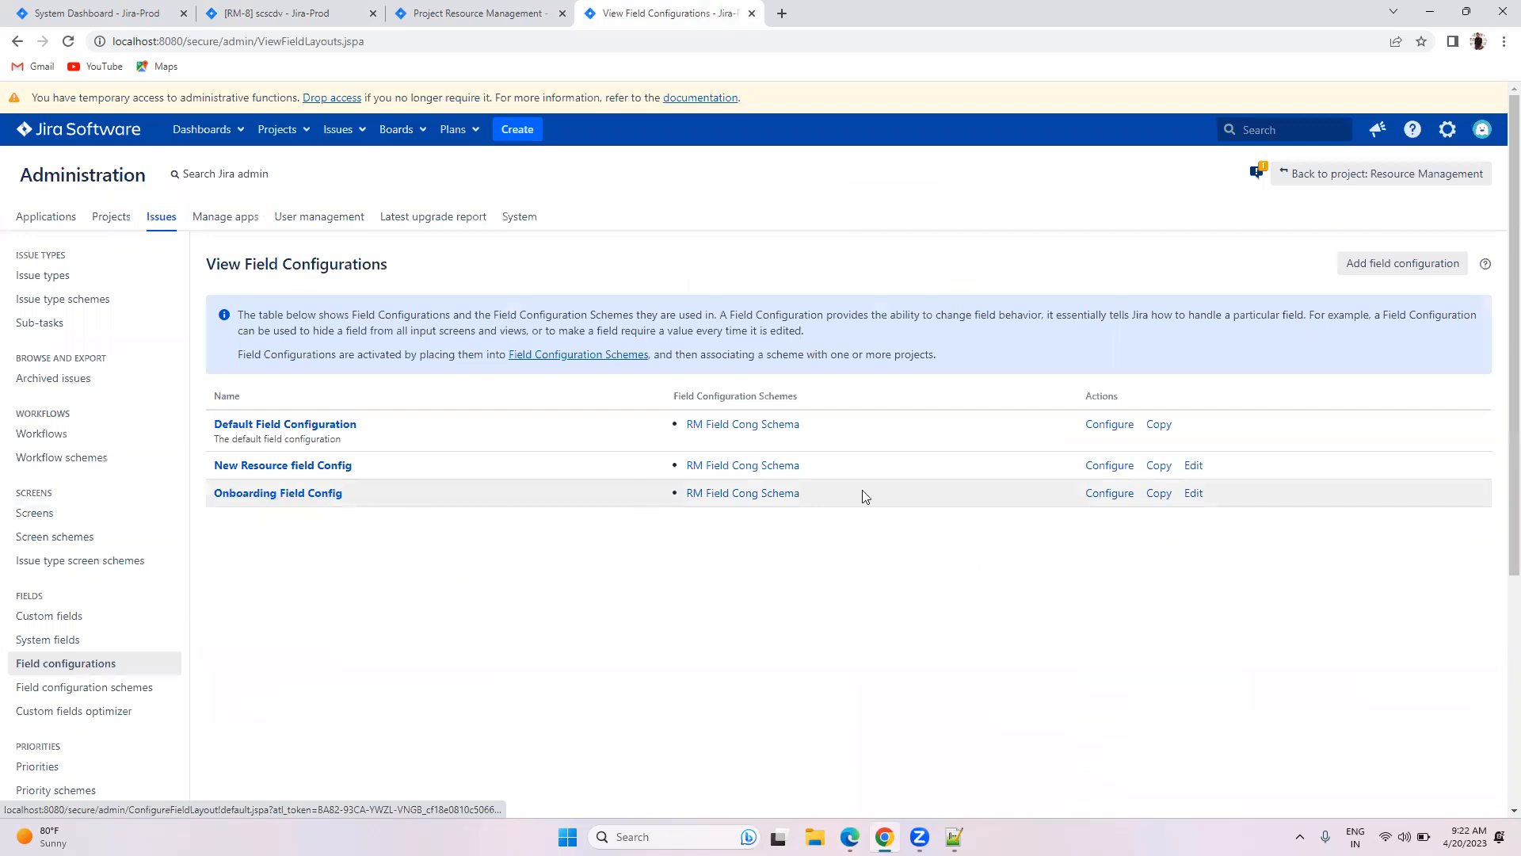
{"action": "left_click", "coordinate": [1107, 494]}
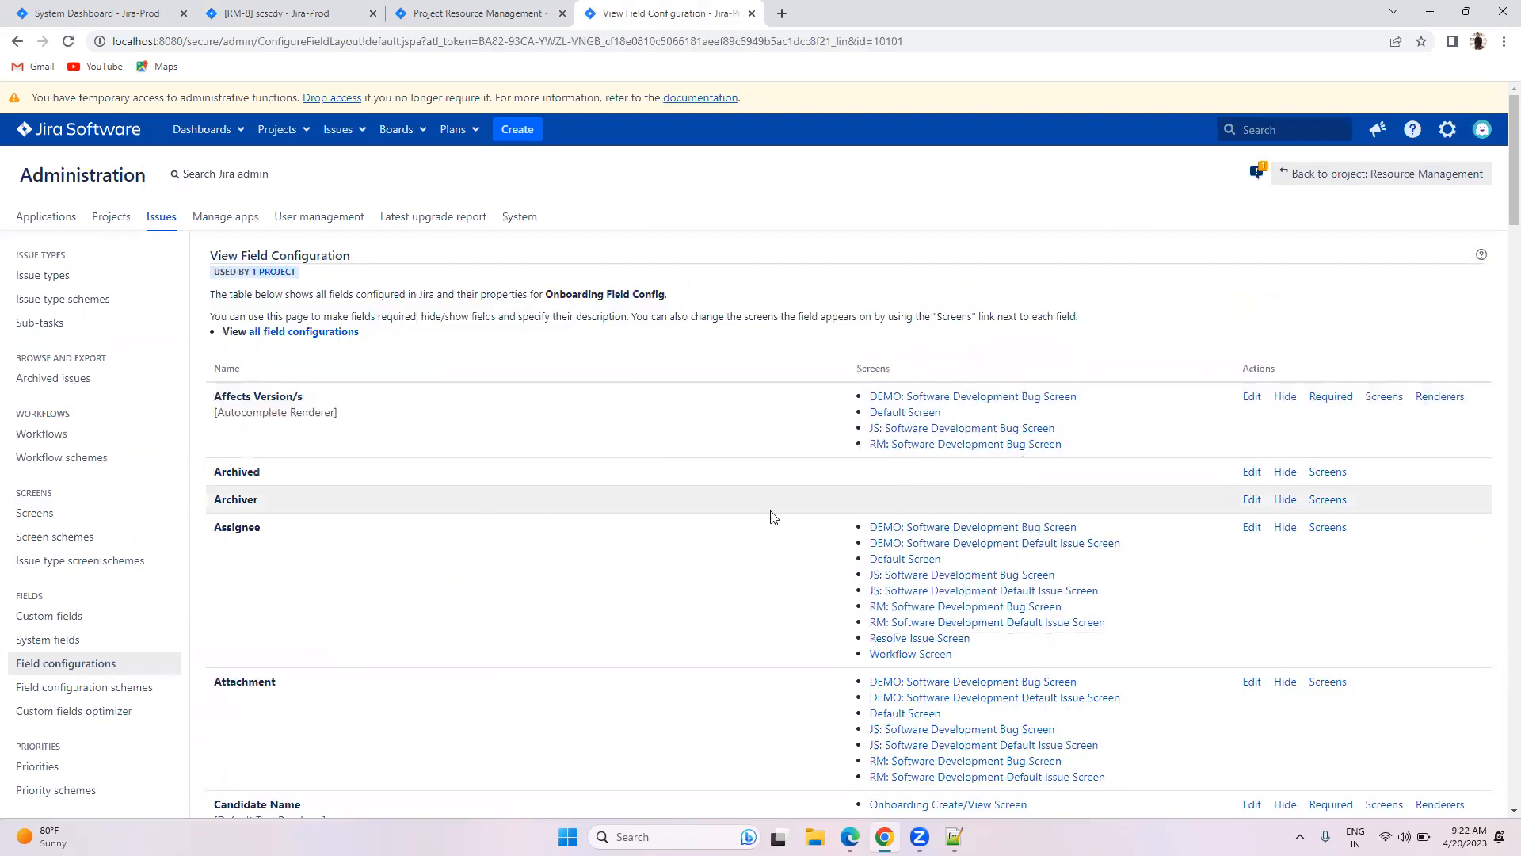
{"action": "scroll", "coordinate": [816, 485], "scroll_direction": "down", "scroll_amount": 12}
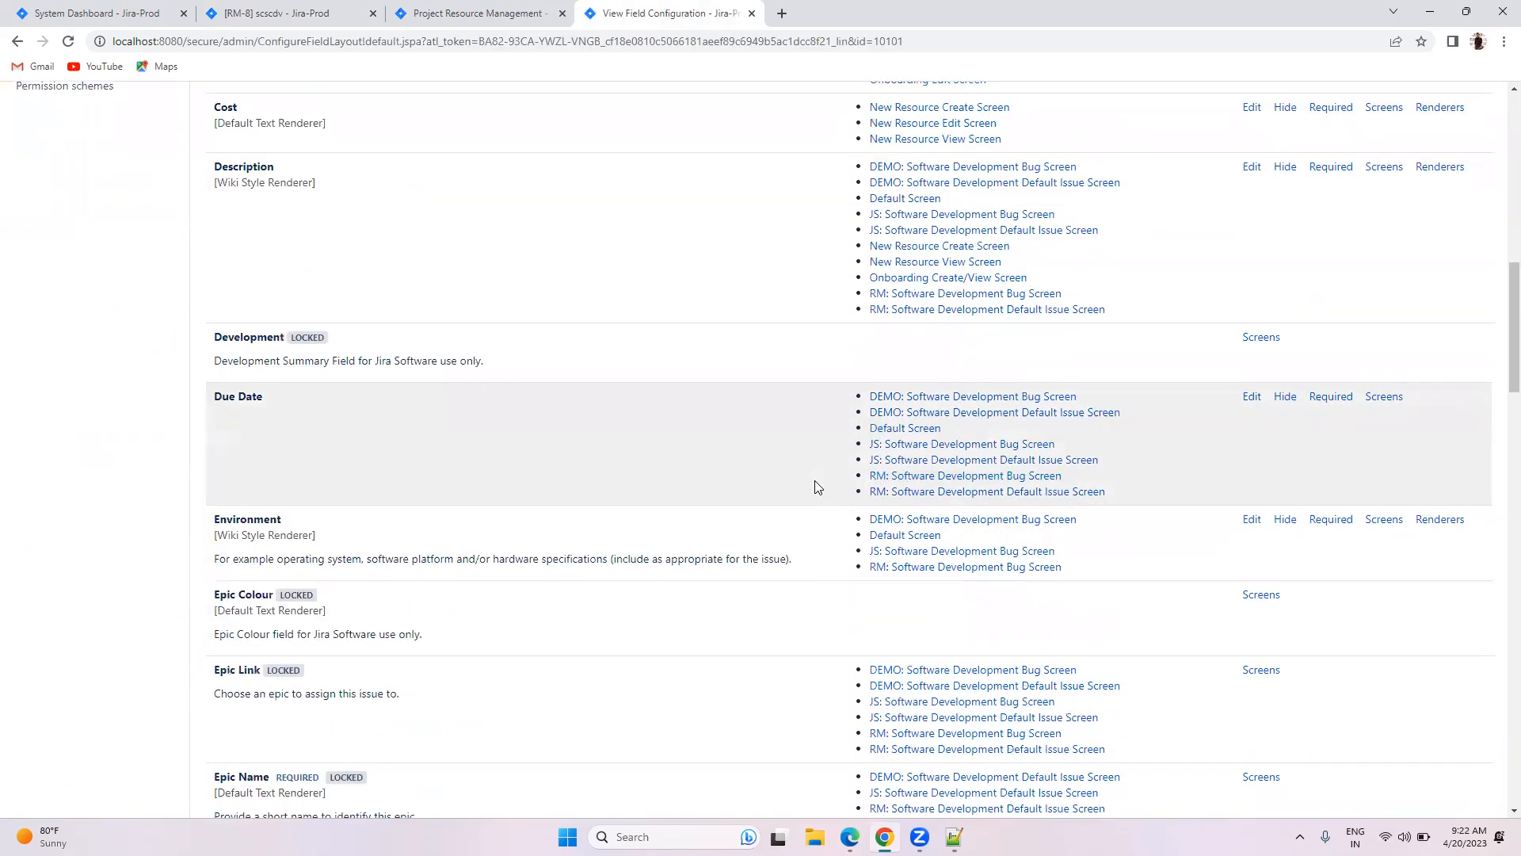
{"action": "scroll", "coordinate": [816, 485], "scroll_direction": "up", "scroll_amount": 5}
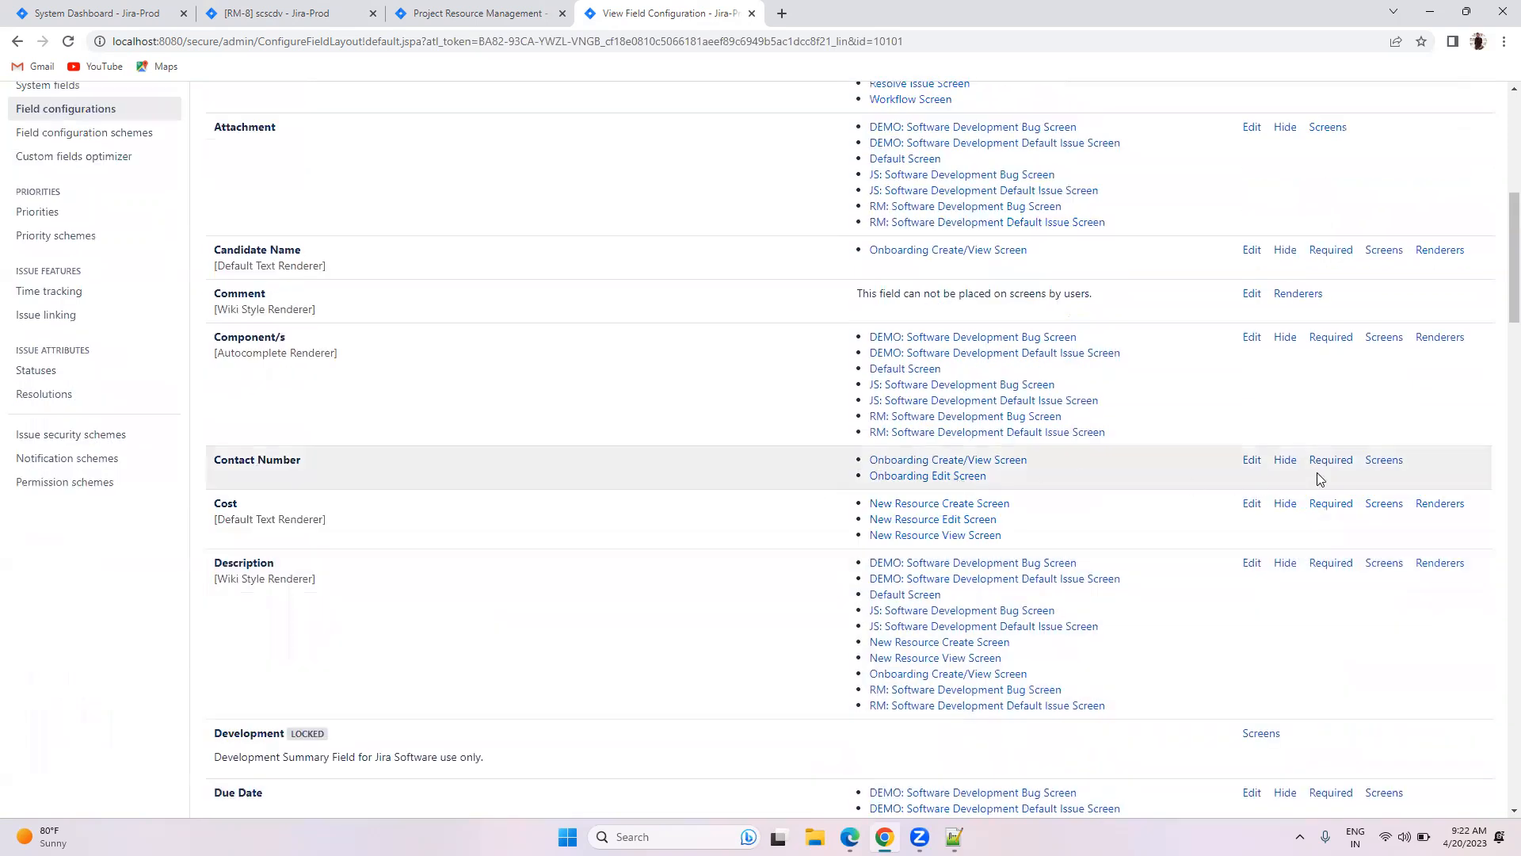
{"action": "left_click", "coordinate": [1335, 466]}
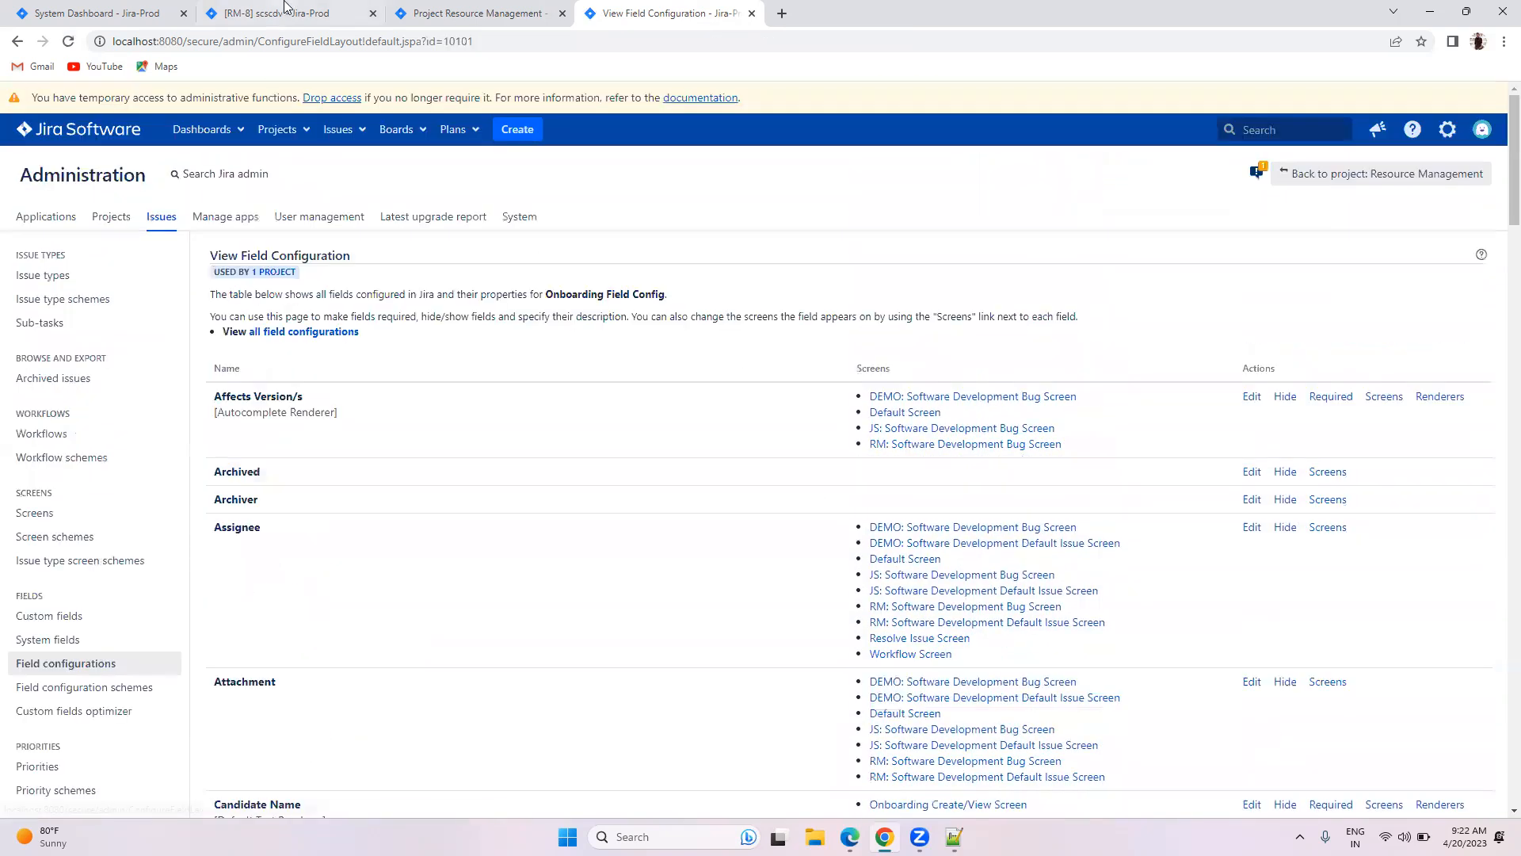
{"action": "left_click", "coordinate": [277, 13]}
Step: Start a new On Boarding issue and submit it empty to check the required fields
{"action": "left_click", "coordinate": [517, 130]}
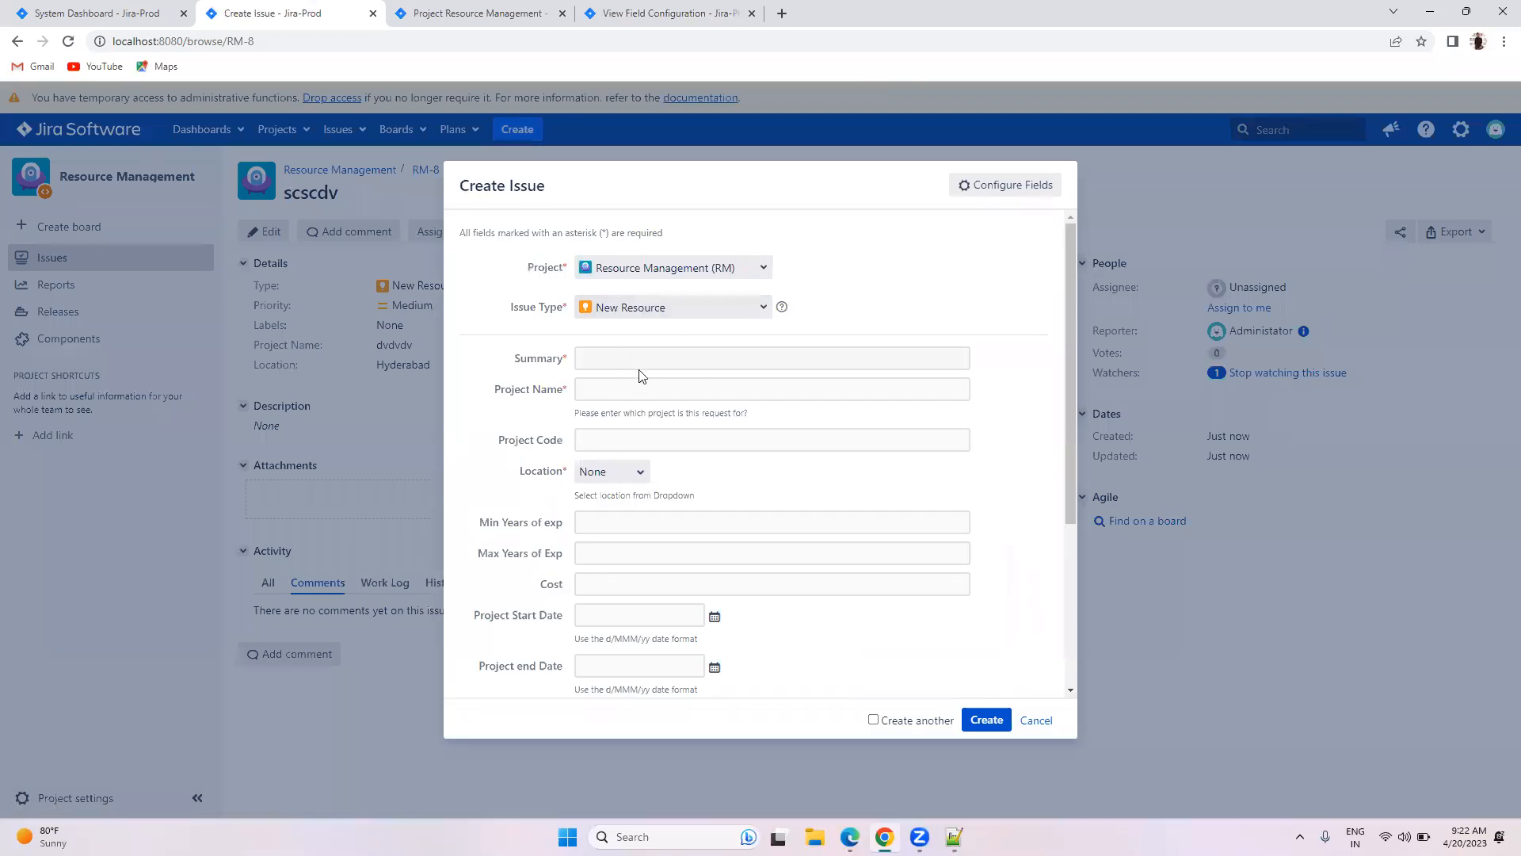
{"action": "left_click", "coordinate": [676, 306]}
{"action": "left_click", "coordinate": [642, 351]}
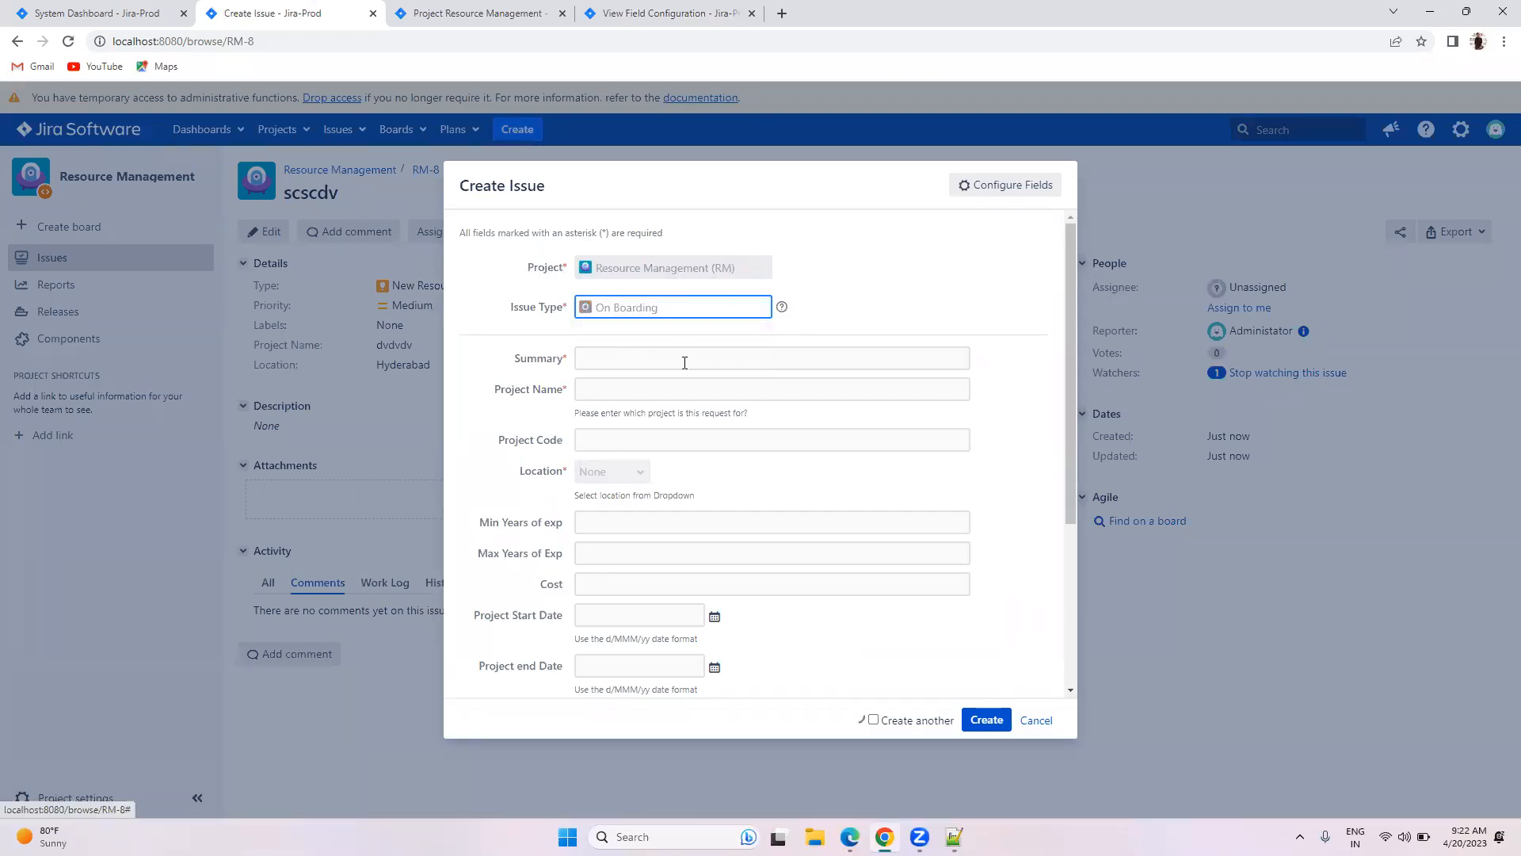
{"action": "scroll", "coordinate": [554, 492], "scroll_direction": "down", "scroll_amount": 3}
{"action": "left_click", "coordinate": [988, 721]}
Step: Enter a test contact number, then discard the draft and return to Onboarding Field Config
{"action": "left_click", "coordinate": [650, 604]}
{"action": "type", "text": "q34hy"}
{"action": "key", "text": "BackSpace"}
{"action": "key", "text": "BackSpace"}
{"action": "key", "text": "BackSpace"}
{"action": "key", "text": "BackSpace"}
{"action": "type", "text": "123456"}
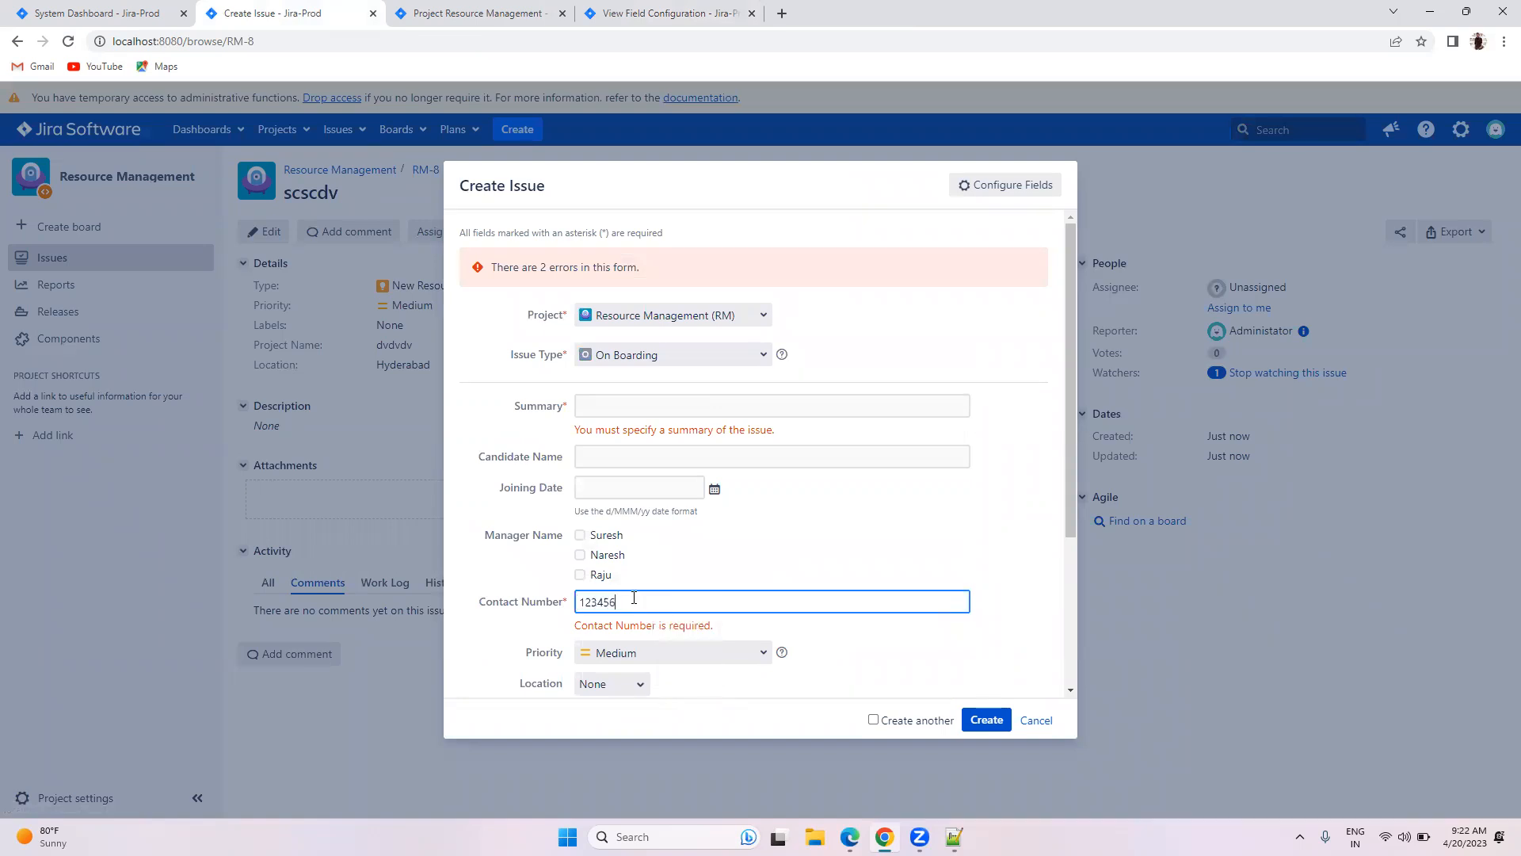
{"action": "left_click", "coordinate": [1032, 720]}
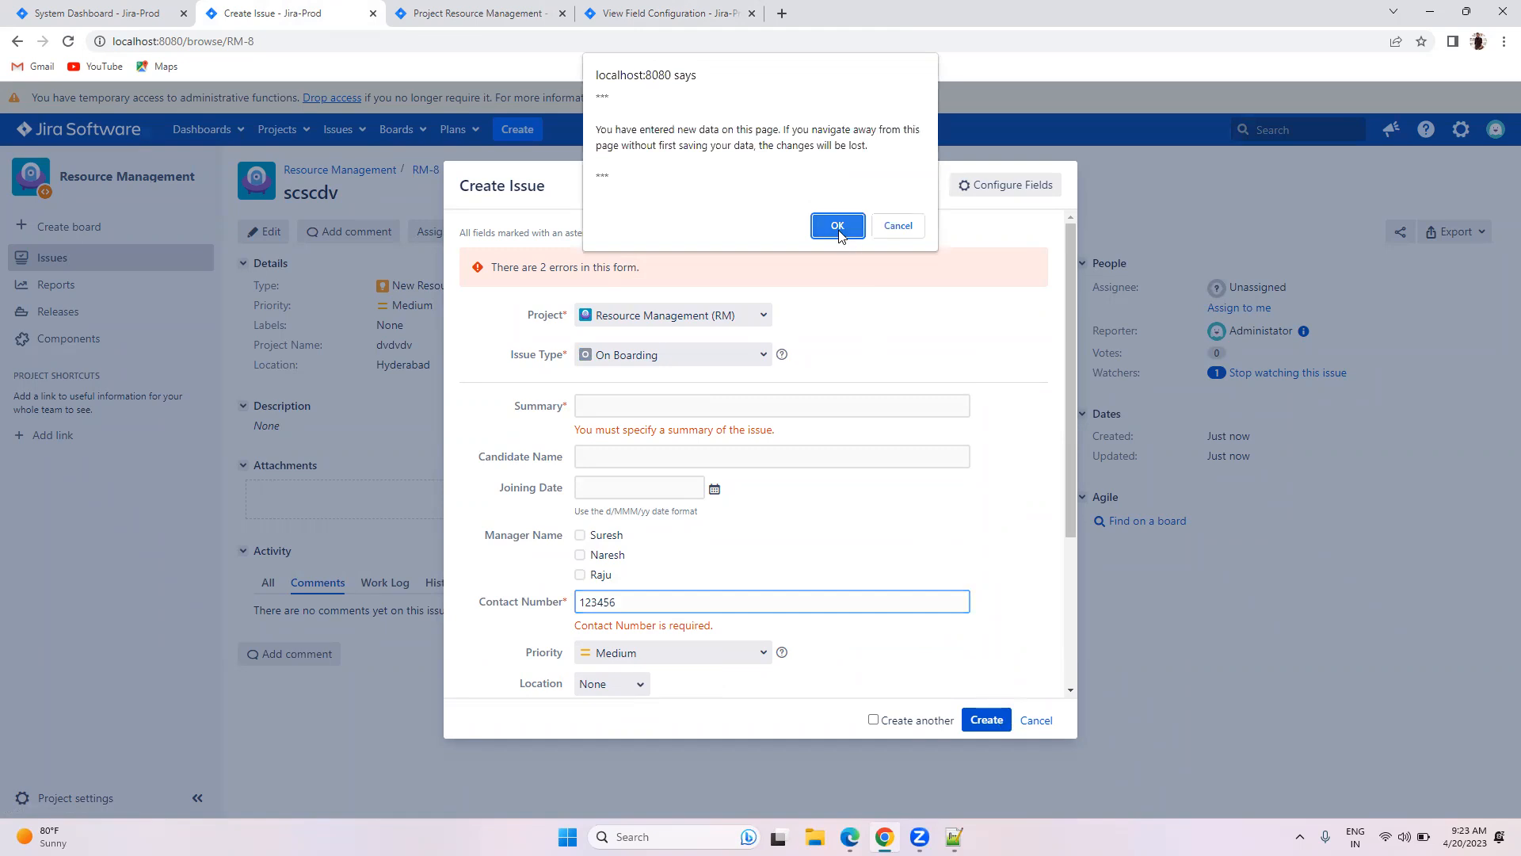
{"action": "left_click", "coordinate": [837, 226]}
{"action": "left_click", "coordinate": [638, 9]}
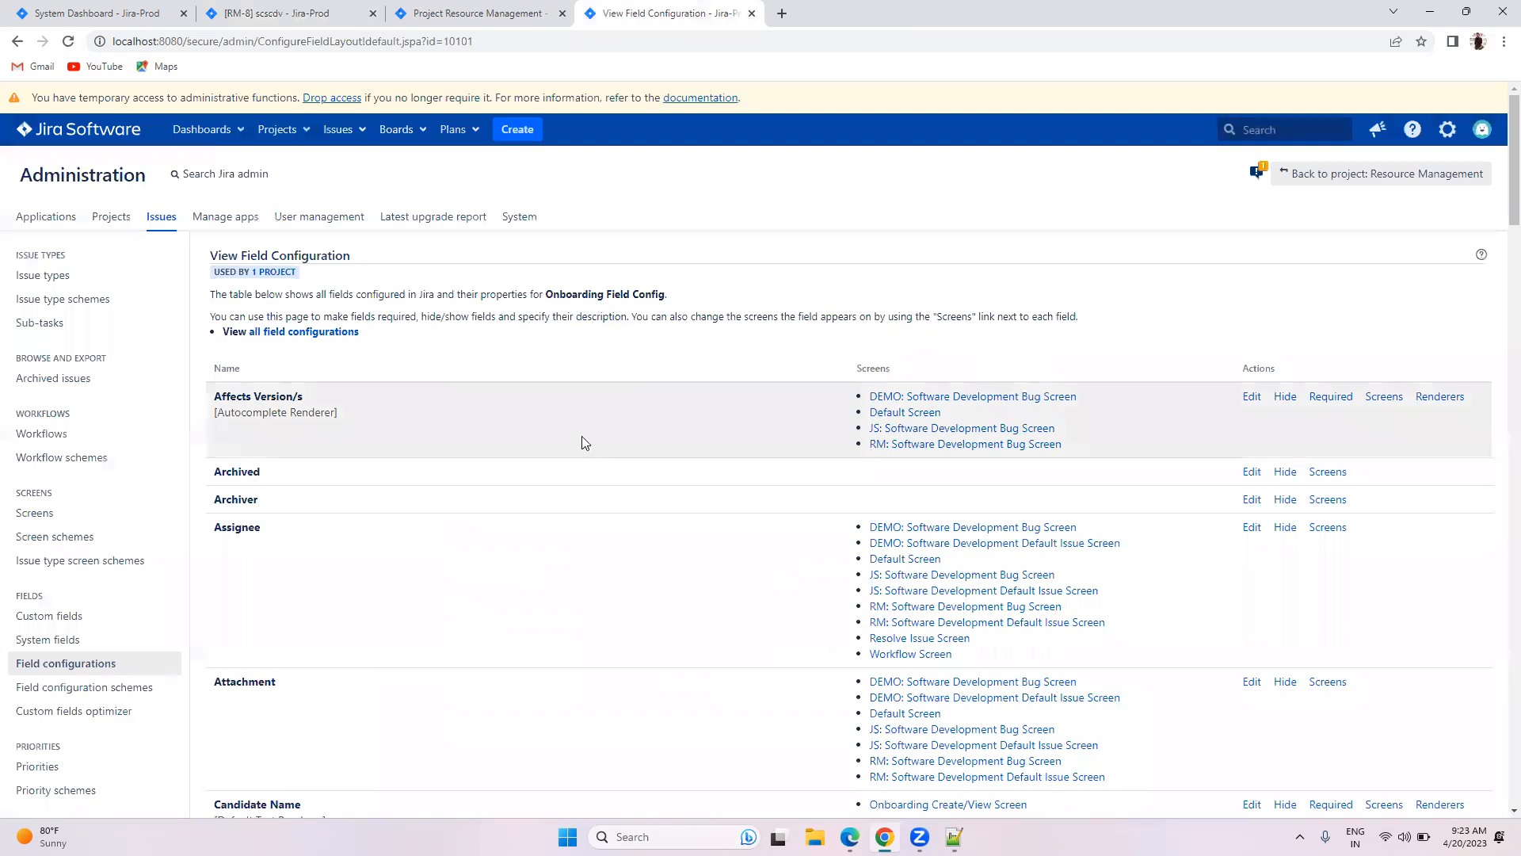
{"action": "scroll", "coordinate": [586, 435], "scroll_direction": "down", "scroll_amount": 3}
{"action": "scroll", "coordinate": [589, 433], "scroll_direction": "down", "scroll_amount": 20}
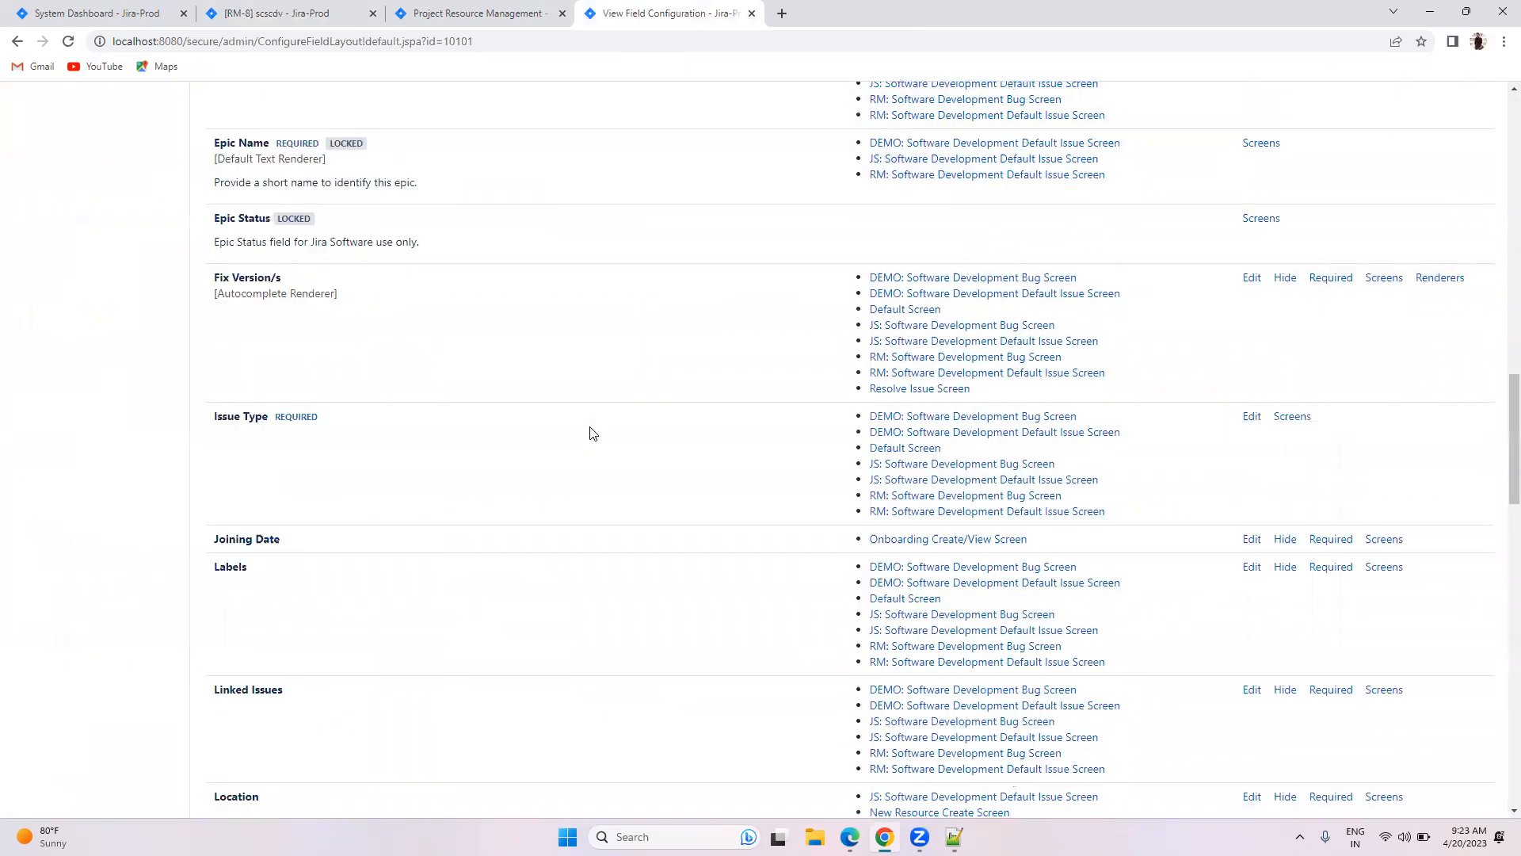
{"action": "scroll", "coordinate": [590, 433], "scroll_direction": "down", "scroll_amount": 6}
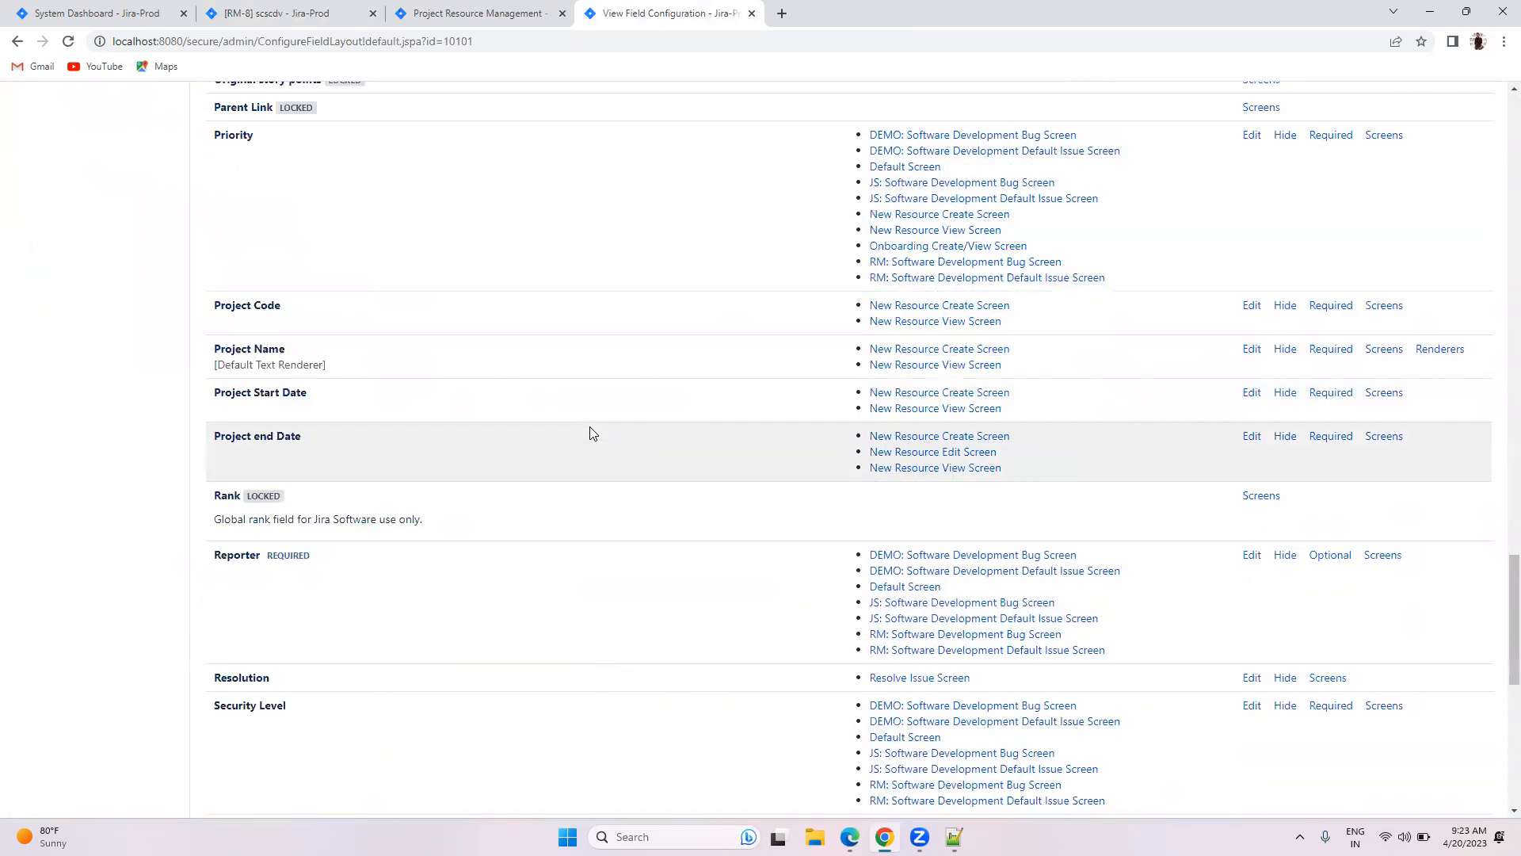
{"action": "scroll", "coordinate": [590, 432], "scroll_direction": "up", "scroll_amount": 1}
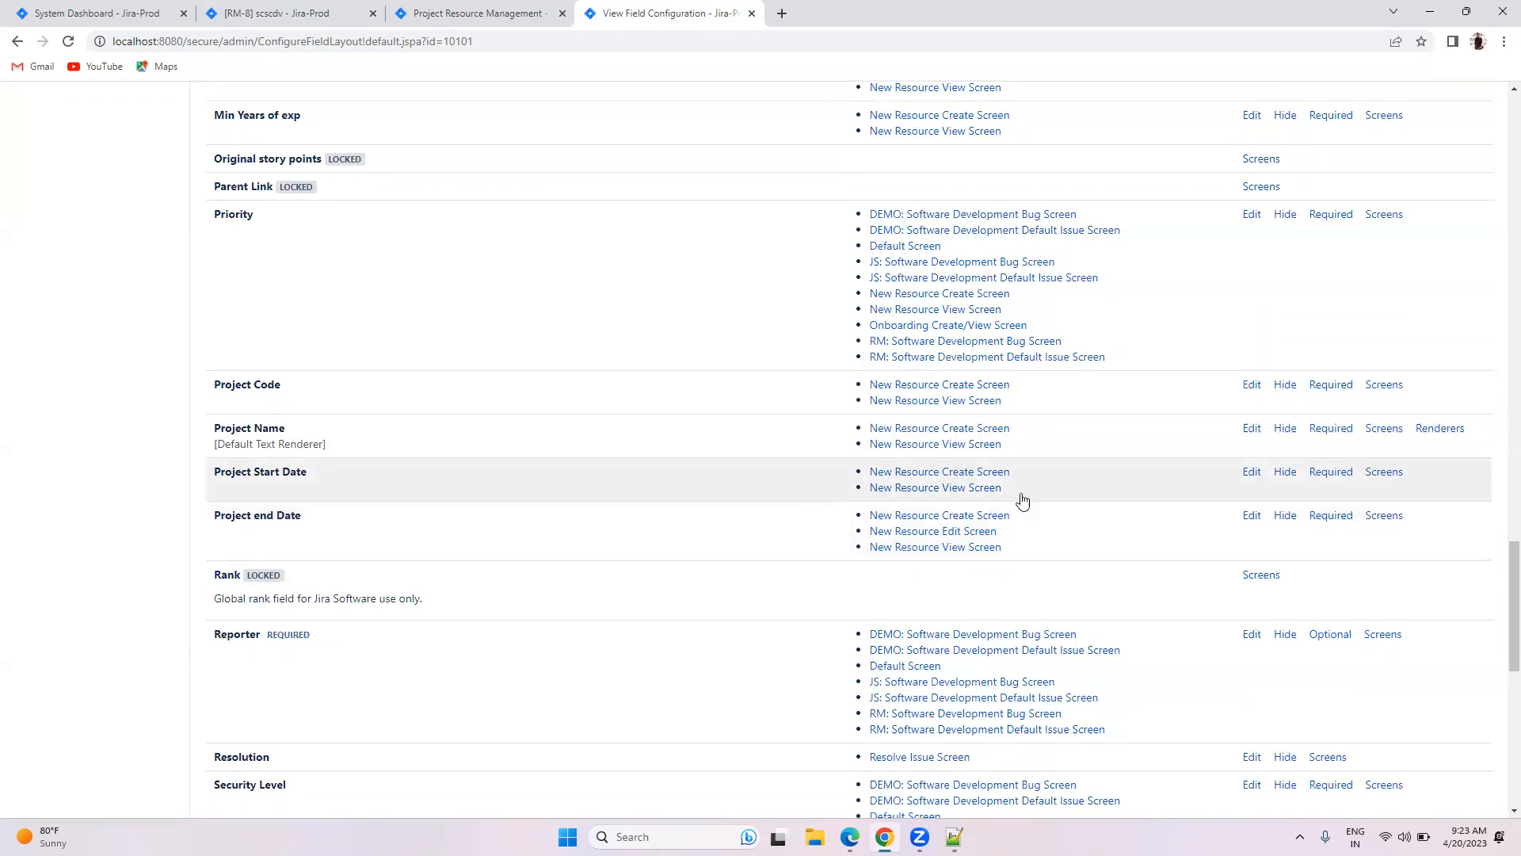
{"action": "left_click", "coordinate": [1384, 516]}
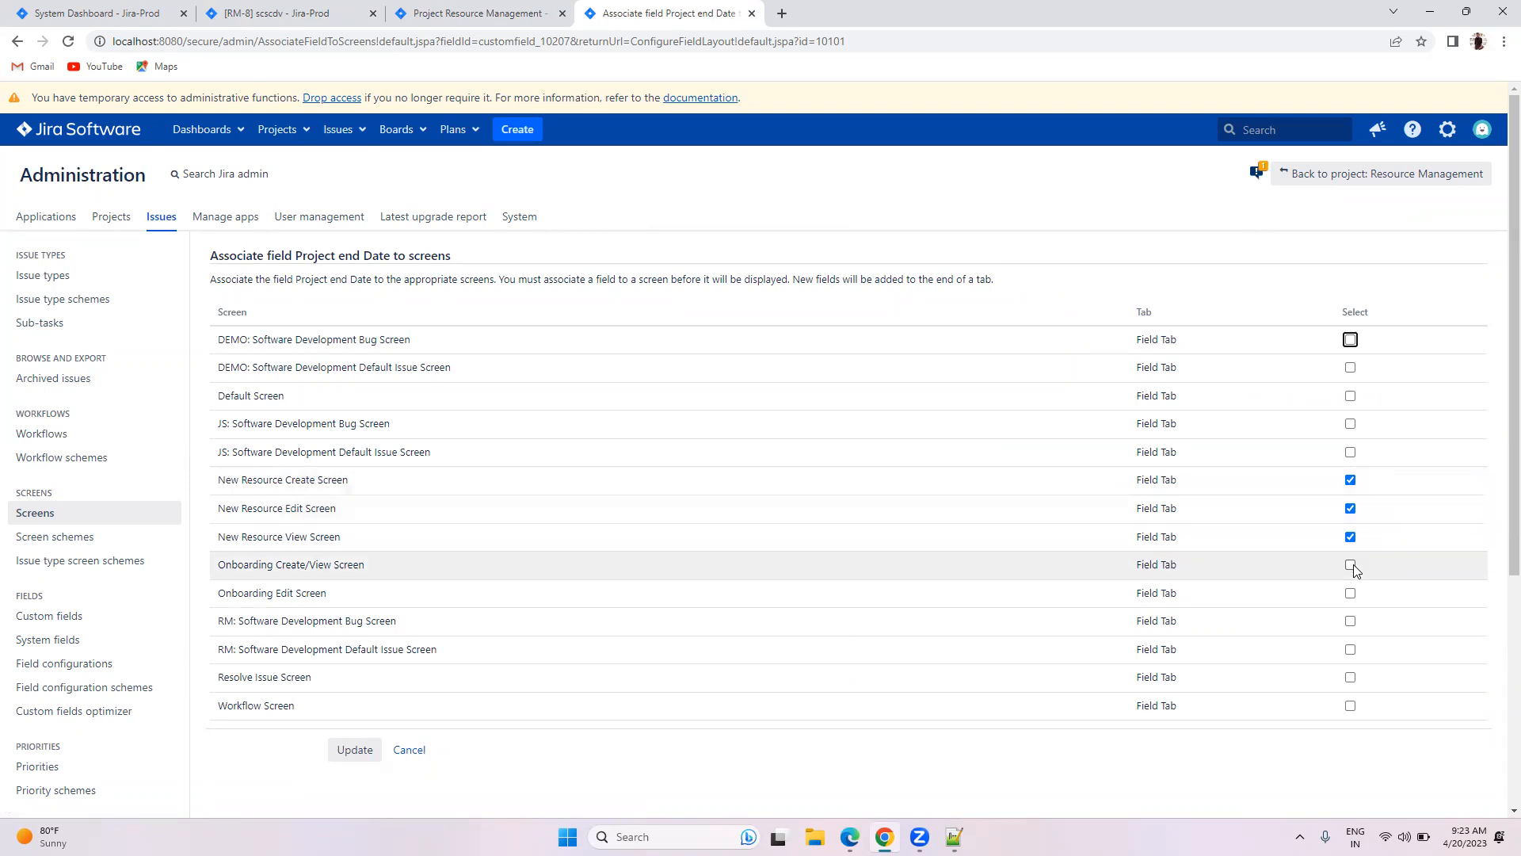
{"action": "left_click", "coordinate": [402, 753]}
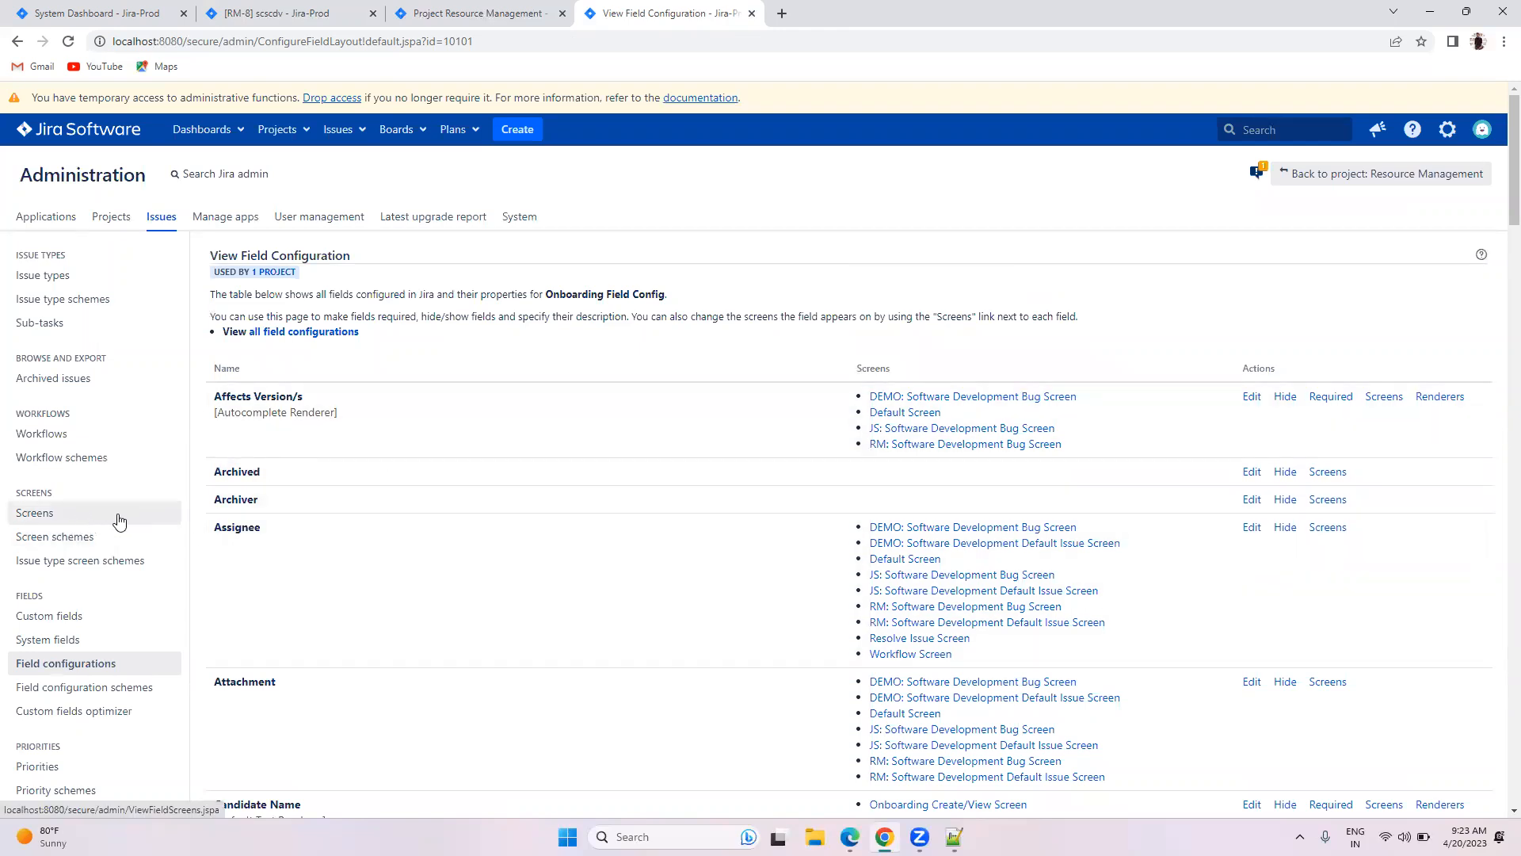
{"action": "scroll", "coordinate": [238, 507], "scroll_direction": "down", "scroll_amount": 9}
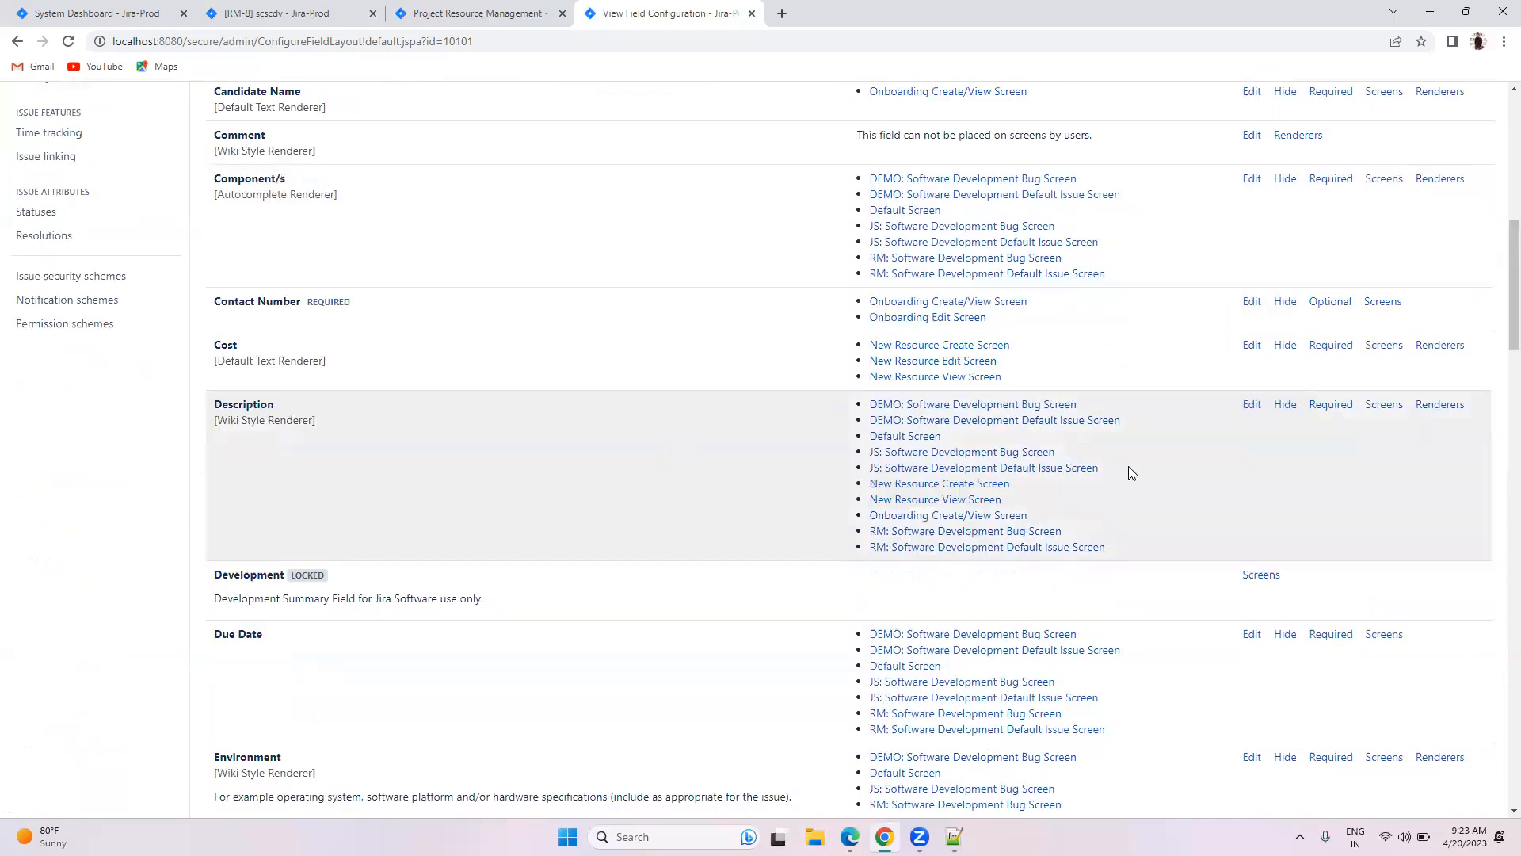
{"action": "scroll", "coordinate": [1132, 473], "scroll_direction": "down", "scroll_amount": 5}
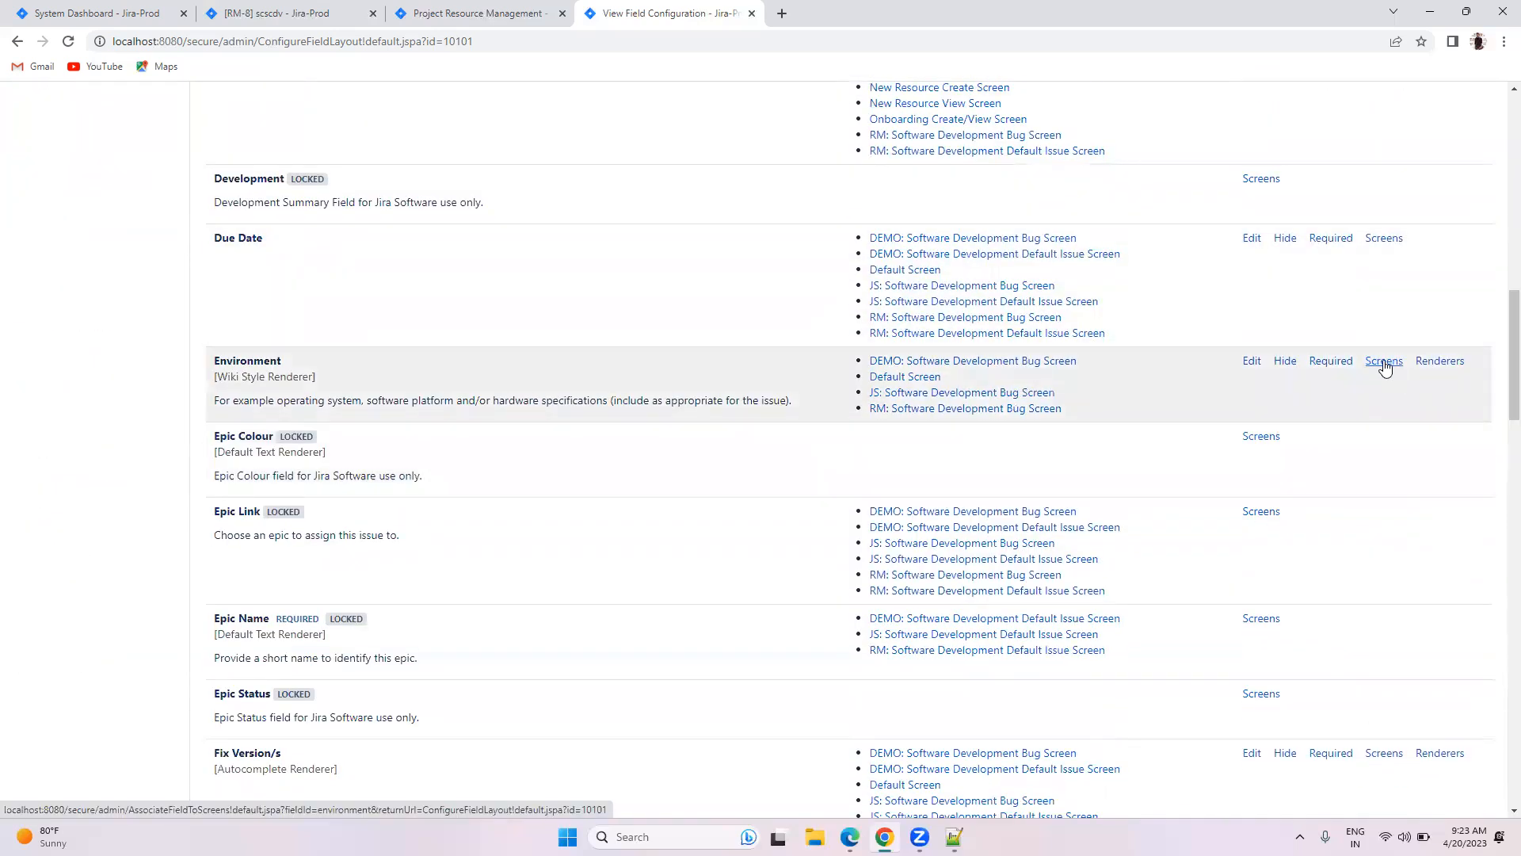
{"action": "scroll", "coordinate": [821, 561], "scroll_direction": "down", "scroll_amount": 5}
{"action": "scroll", "coordinate": [821, 561], "scroll_direction": "up", "scroll_amount": 11}
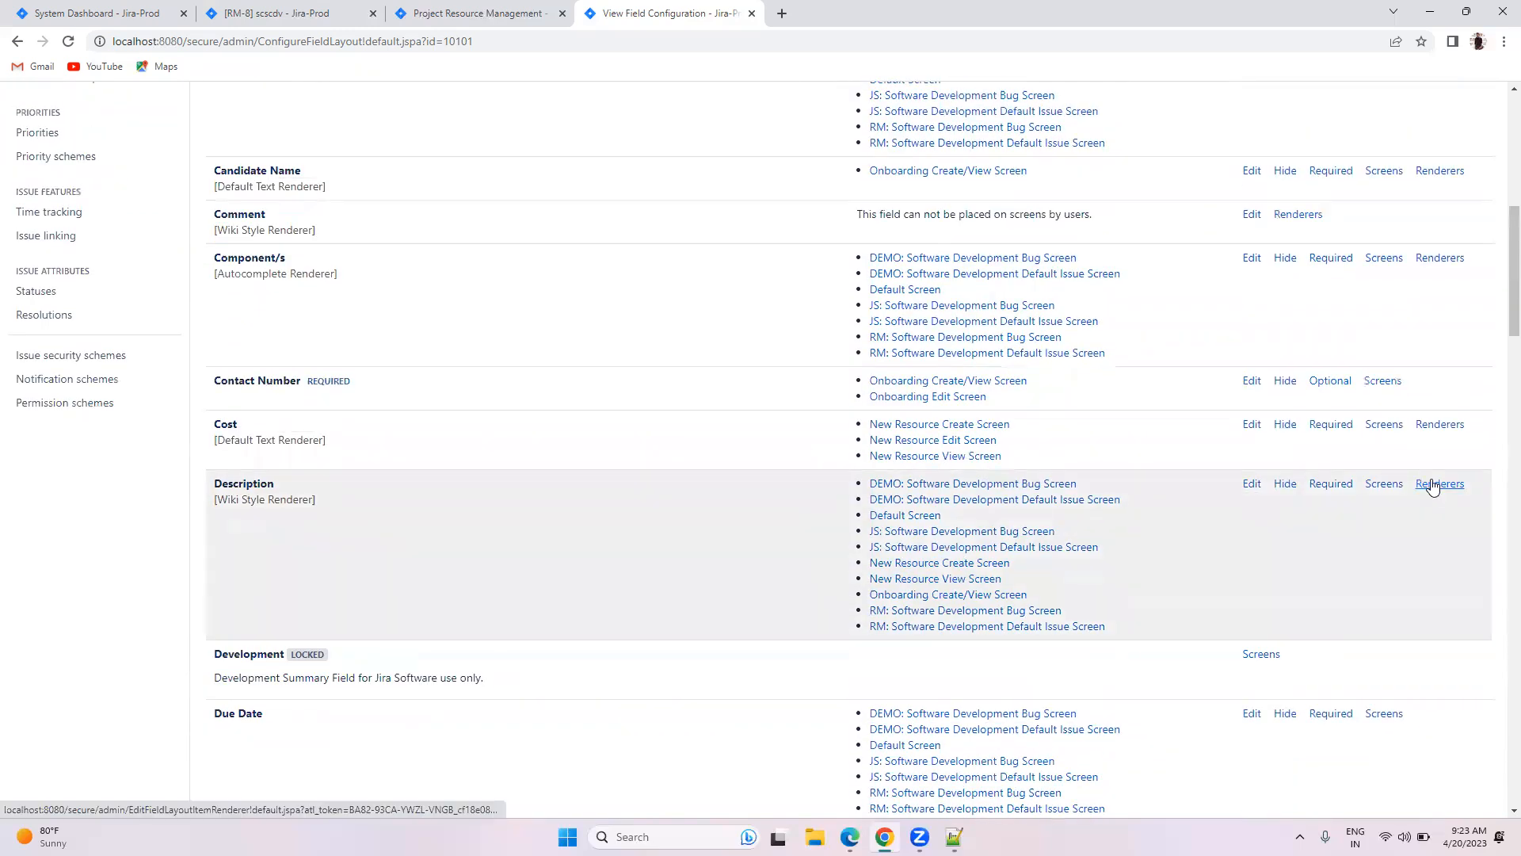
{"action": "scroll", "coordinate": [547, 597], "scroll_direction": "up", "scroll_amount": 8}
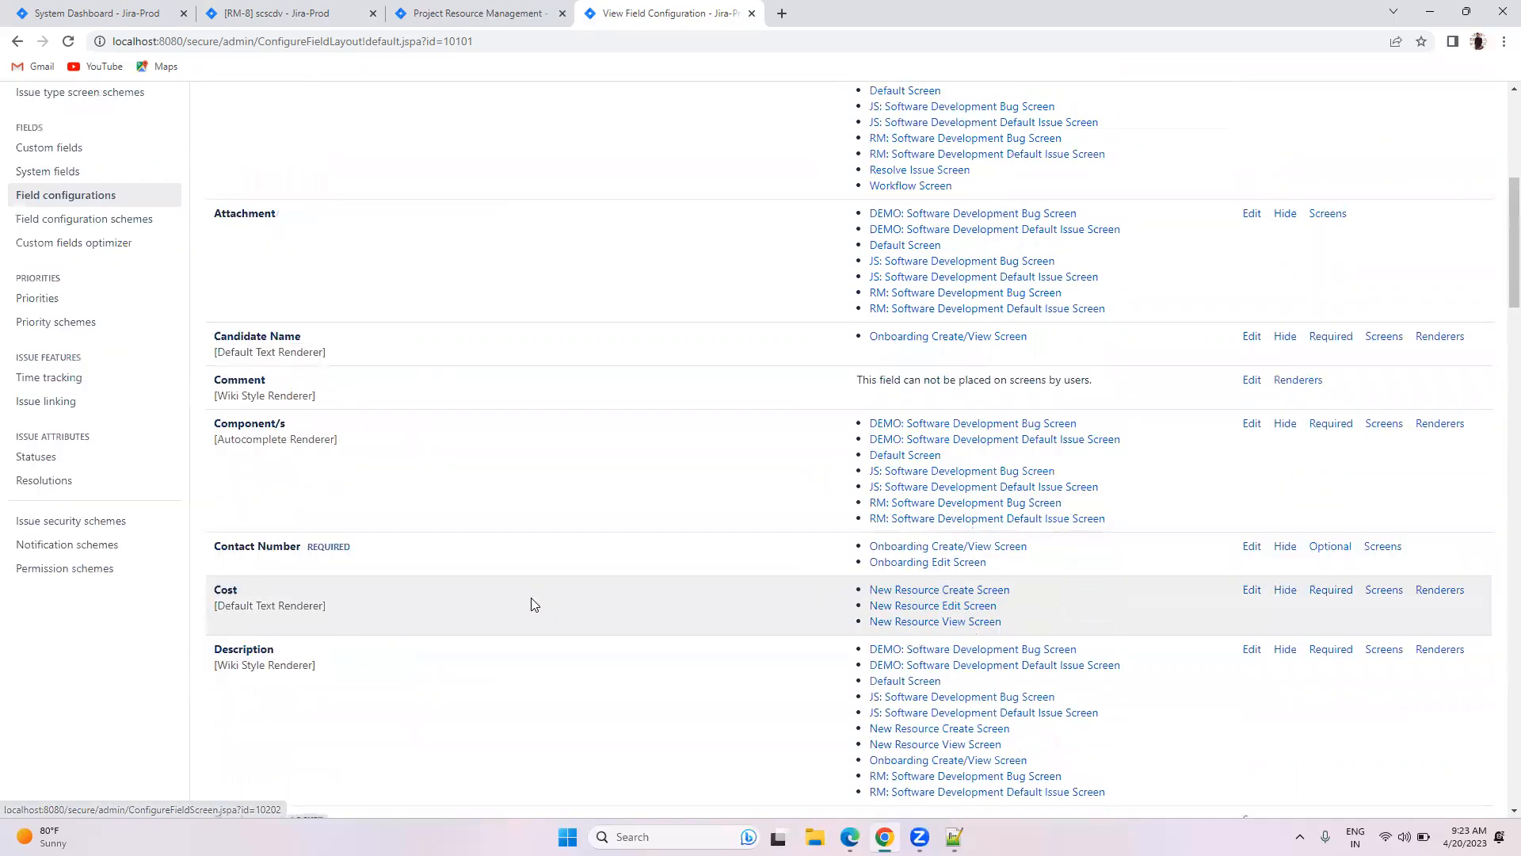
{"action": "scroll", "coordinate": [387, 278], "scroll_direction": "down", "scroll_amount": 2}
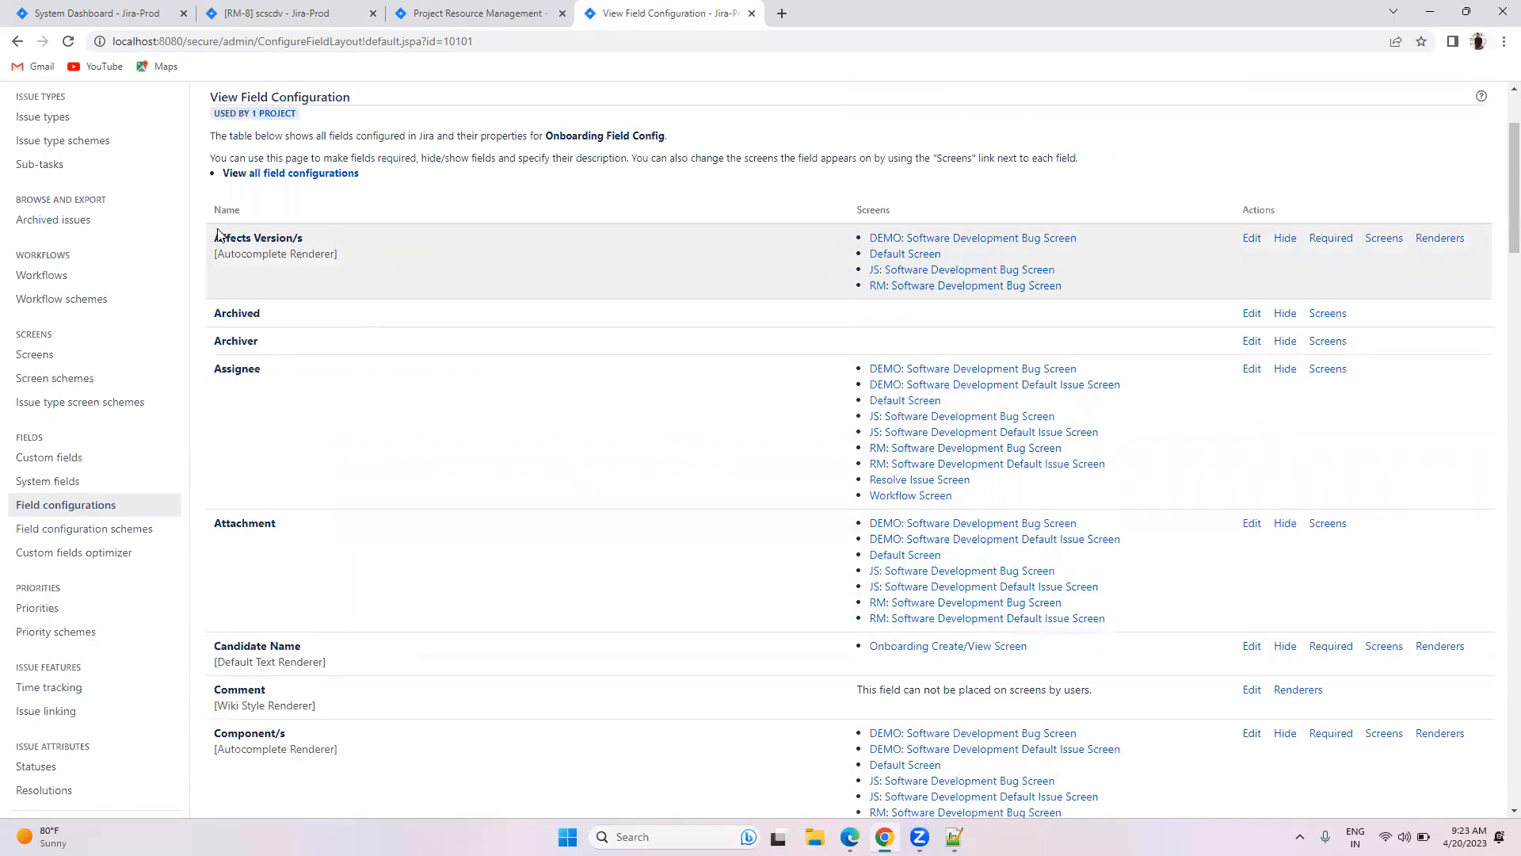
{"action": "scroll", "coordinate": [1410, 316], "scroll_direction": "down", "scroll_amount": 4}
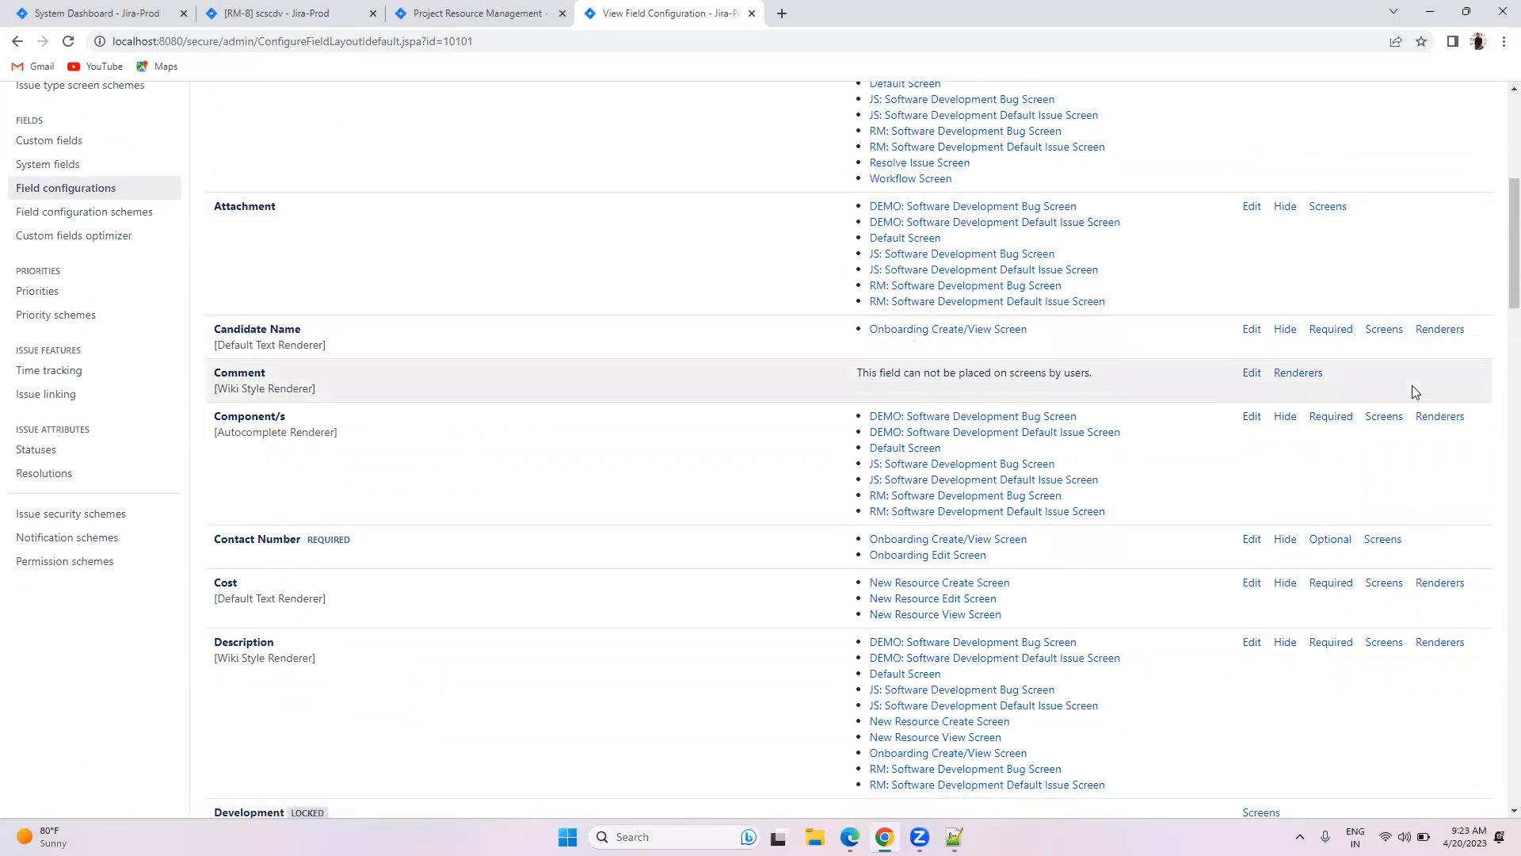
{"action": "scroll", "coordinate": [1434, 418], "scroll_direction": "down", "scroll_amount": 1}
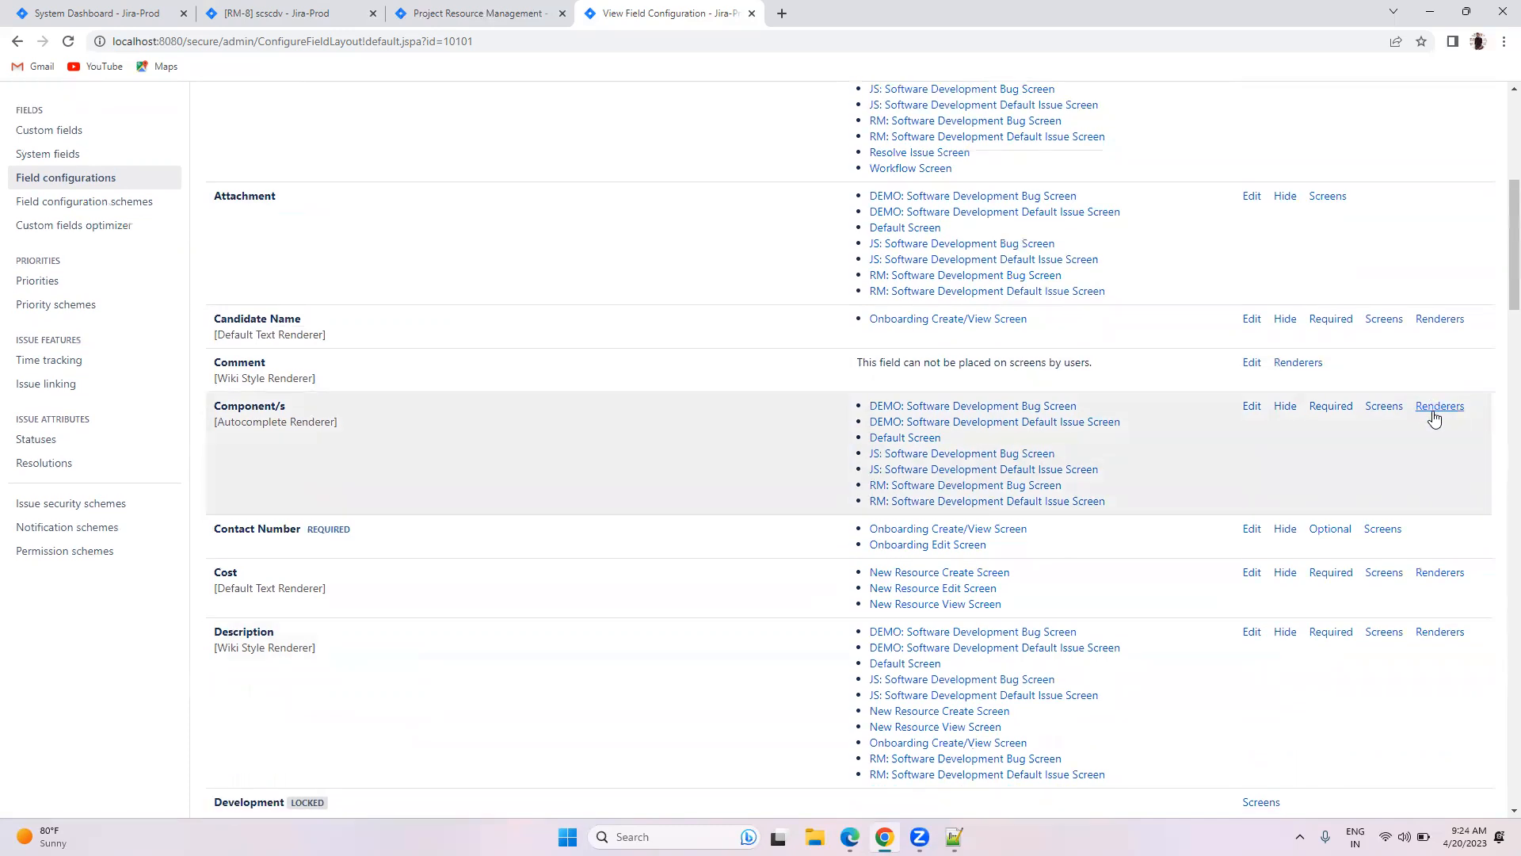
{"action": "scroll", "coordinate": [1434, 419], "scroll_direction": "down", "scroll_amount": 3}
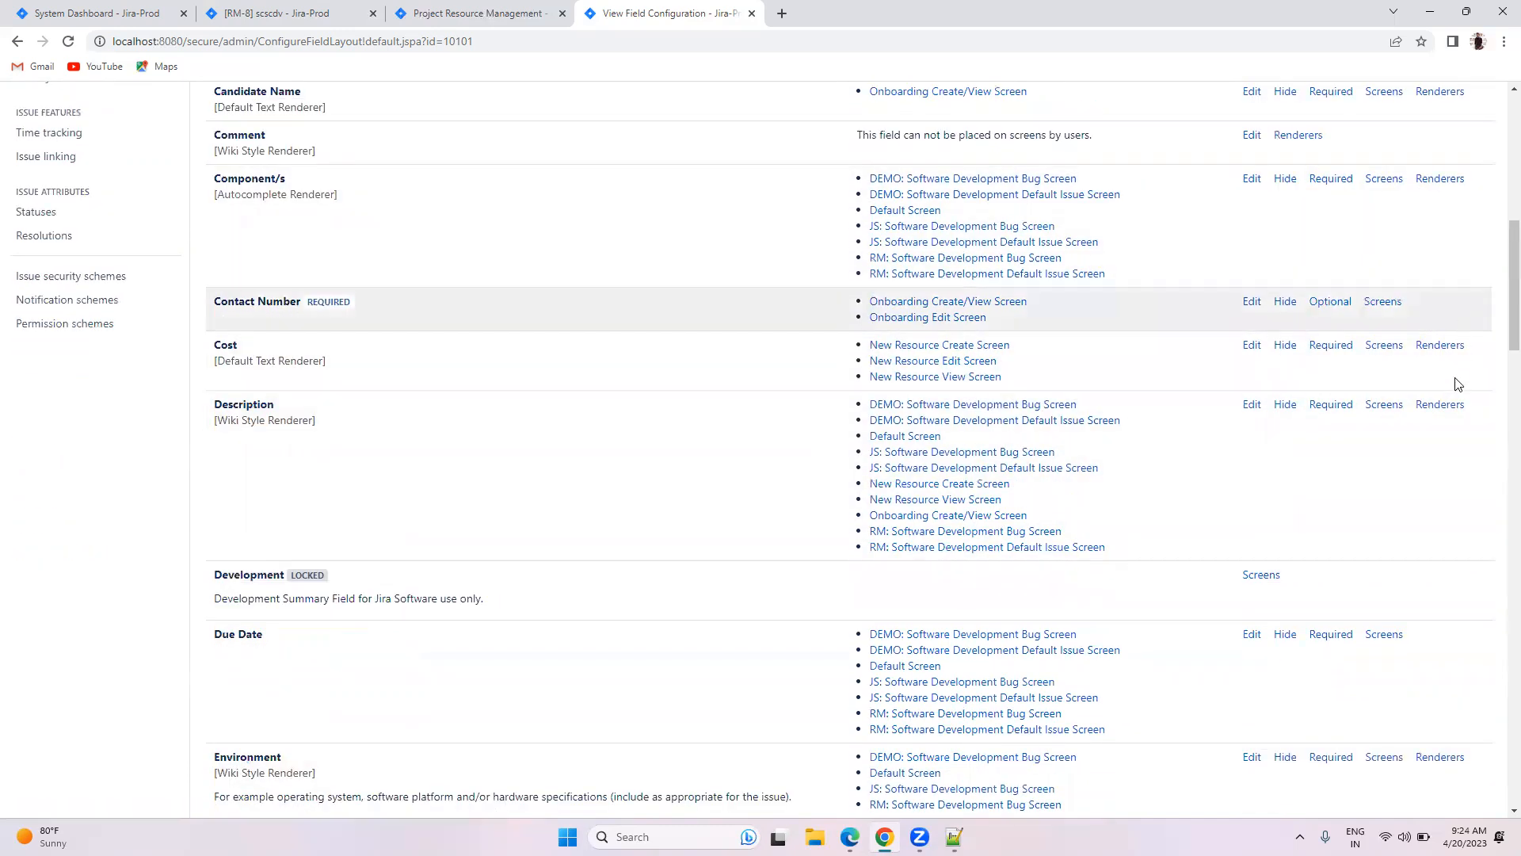
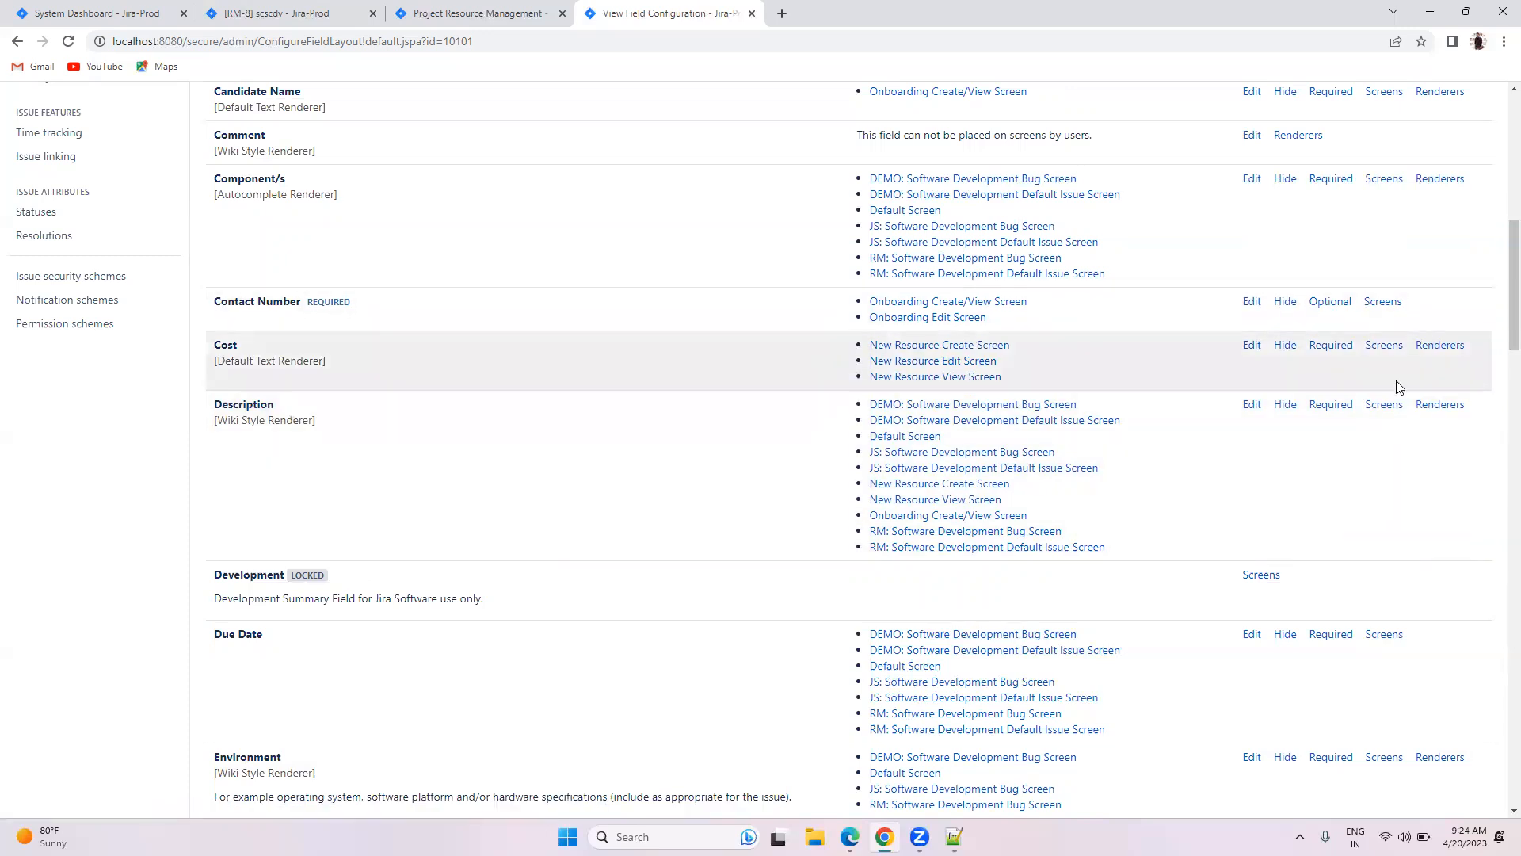
Step: Review the field renderers on the configuration page, then return to the RM-8 scscdv issue
{"action": "scroll", "coordinate": [1399, 392], "scroll_direction": "down", "scroll_amount": 5}
{"action": "scroll", "coordinate": [1399, 391], "scroll_direction": "down", "scroll_amount": 15}
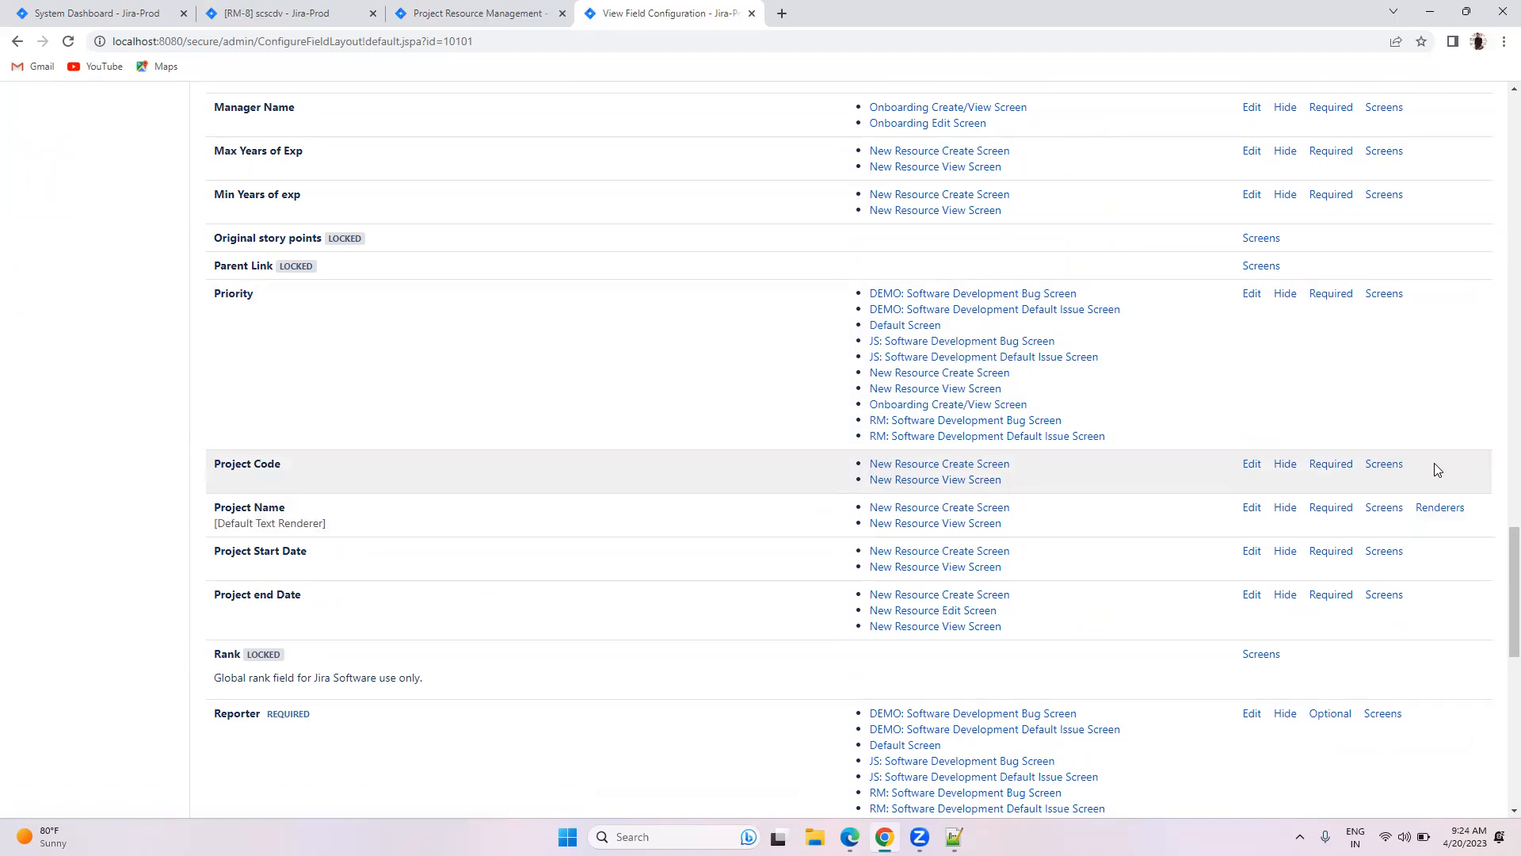
{"action": "scroll", "coordinate": [1435, 469], "scroll_direction": "up", "scroll_amount": 11}
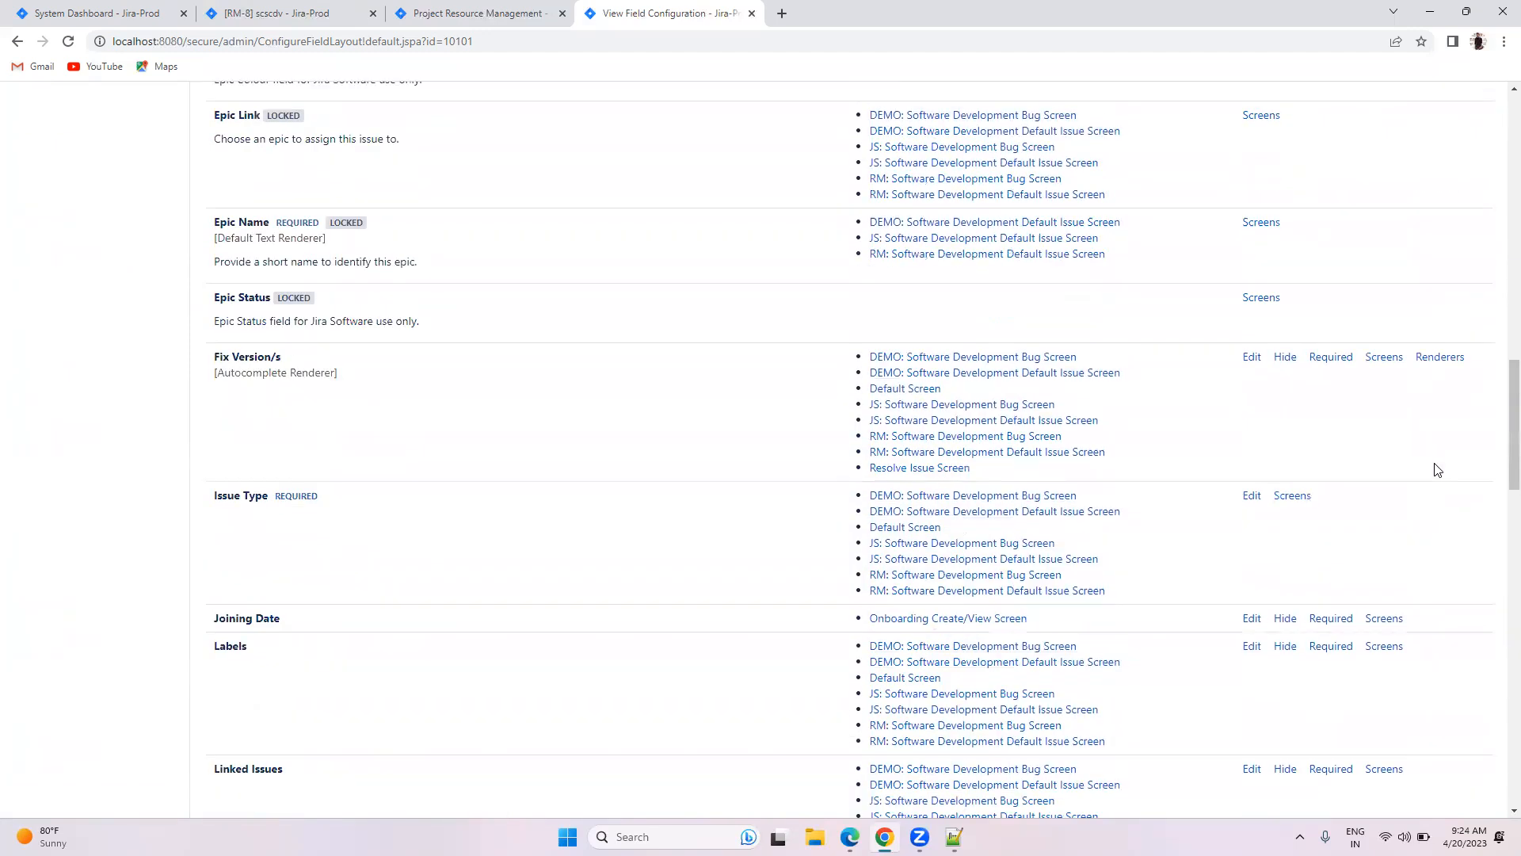
{"action": "scroll", "coordinate": [1436, 469], "scroll_direction": "up", "scroll_amount": 5}
{"action": "scroll", "coordinate": [1438, 469], "scroll_direction": "up", "scroll_amount": 6}
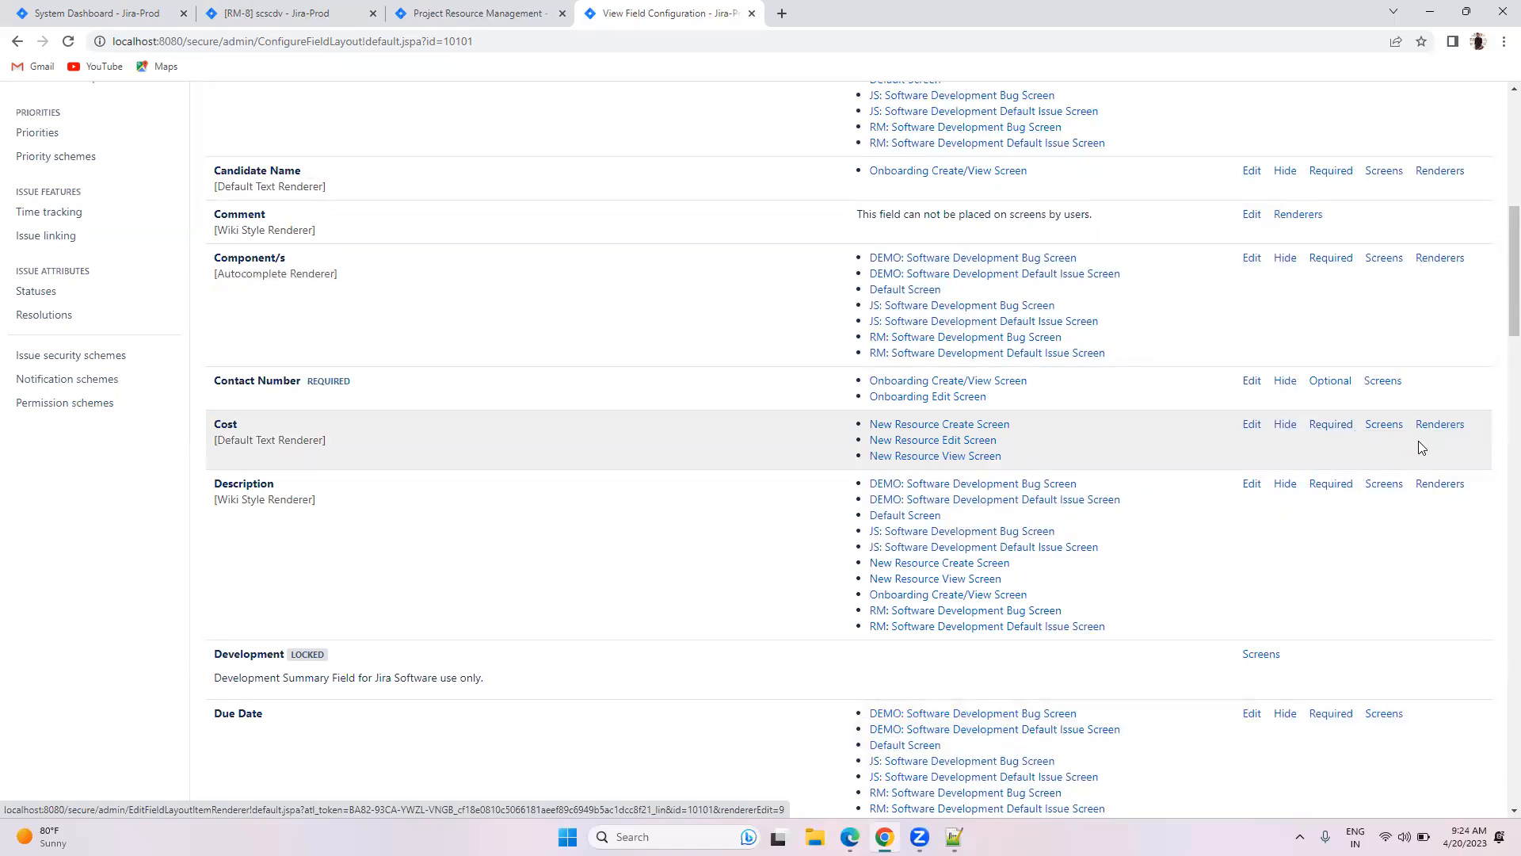
{"action": "scroll", "coordinate": [1300, 420], "scroll_direction": "down", "scroll_amount": 3}
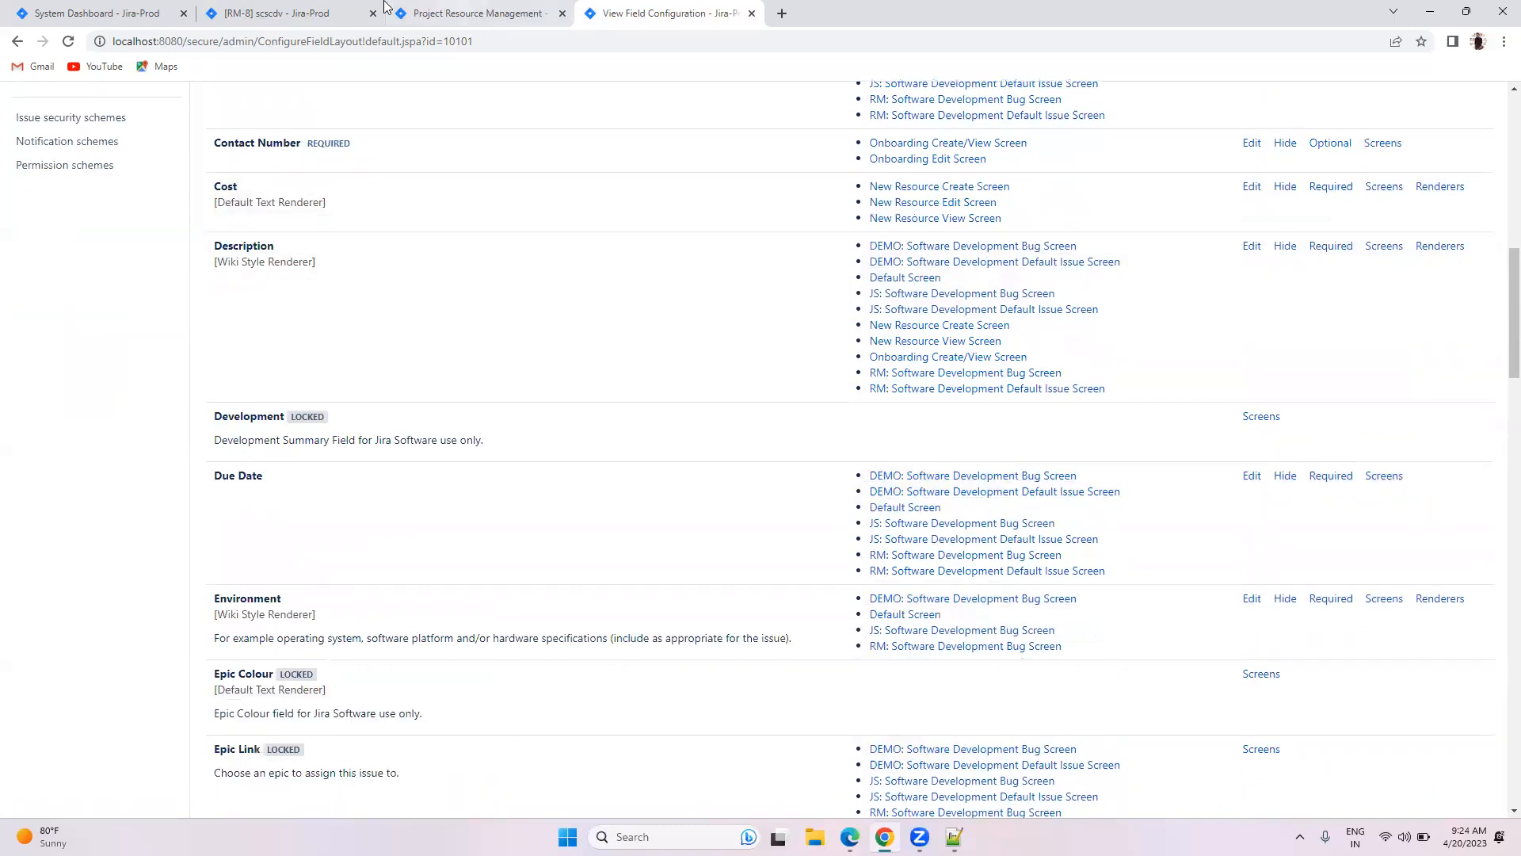
{"action": "left_click", "coordinate": [301, 11]}
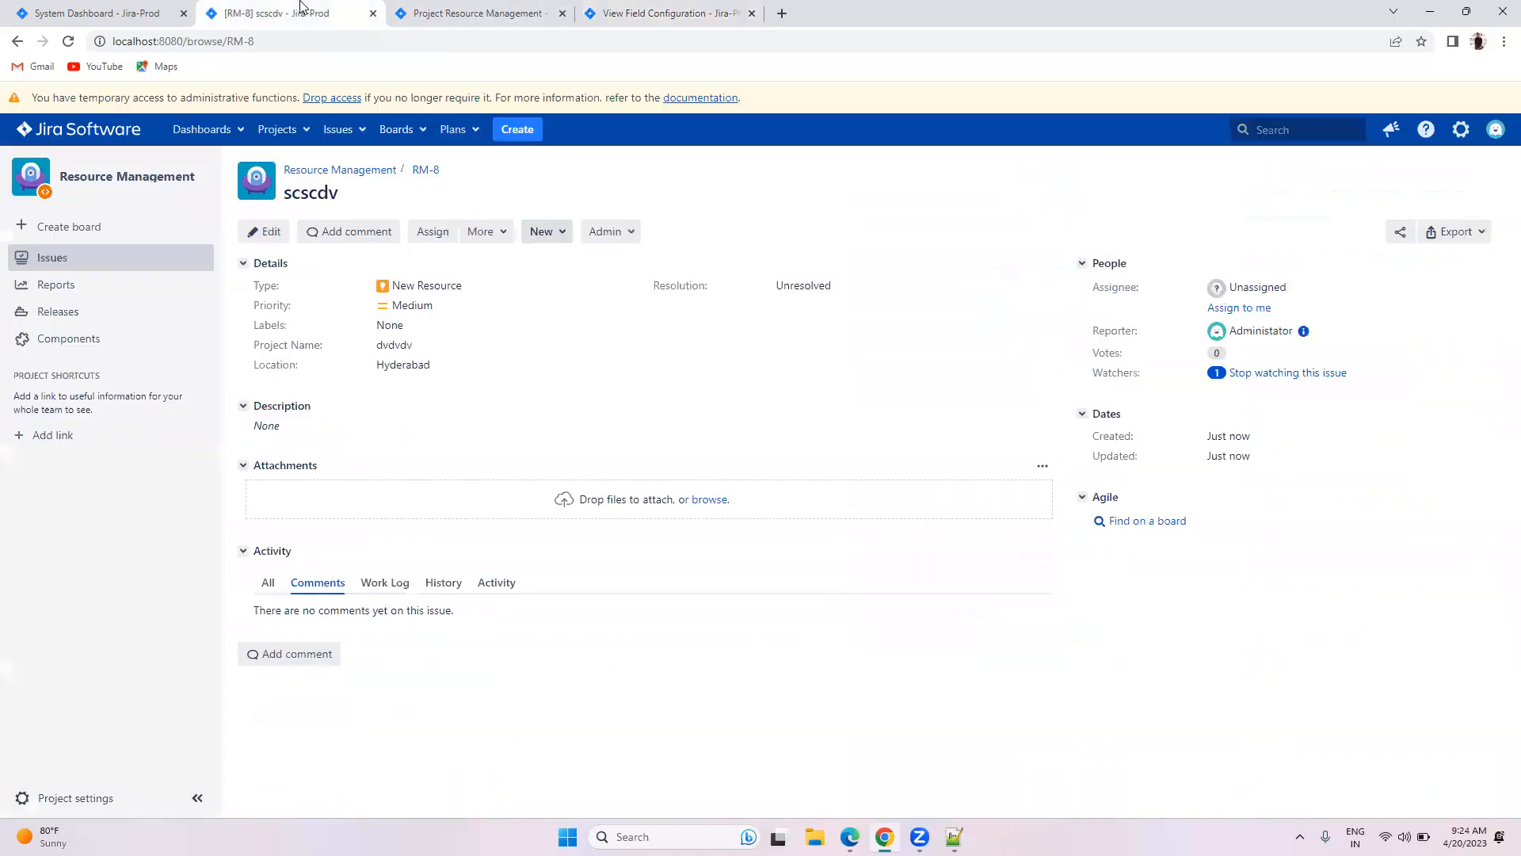
Step: Start a new issue with italic description text 'sdaihdv joij aswdsdj os'
{"action": "left_click", "coordinate": [516, 130]}
{"action": "scroll", "coordinate": [757, 388], "scroll_direction": "down", "scroll_amount": 3}
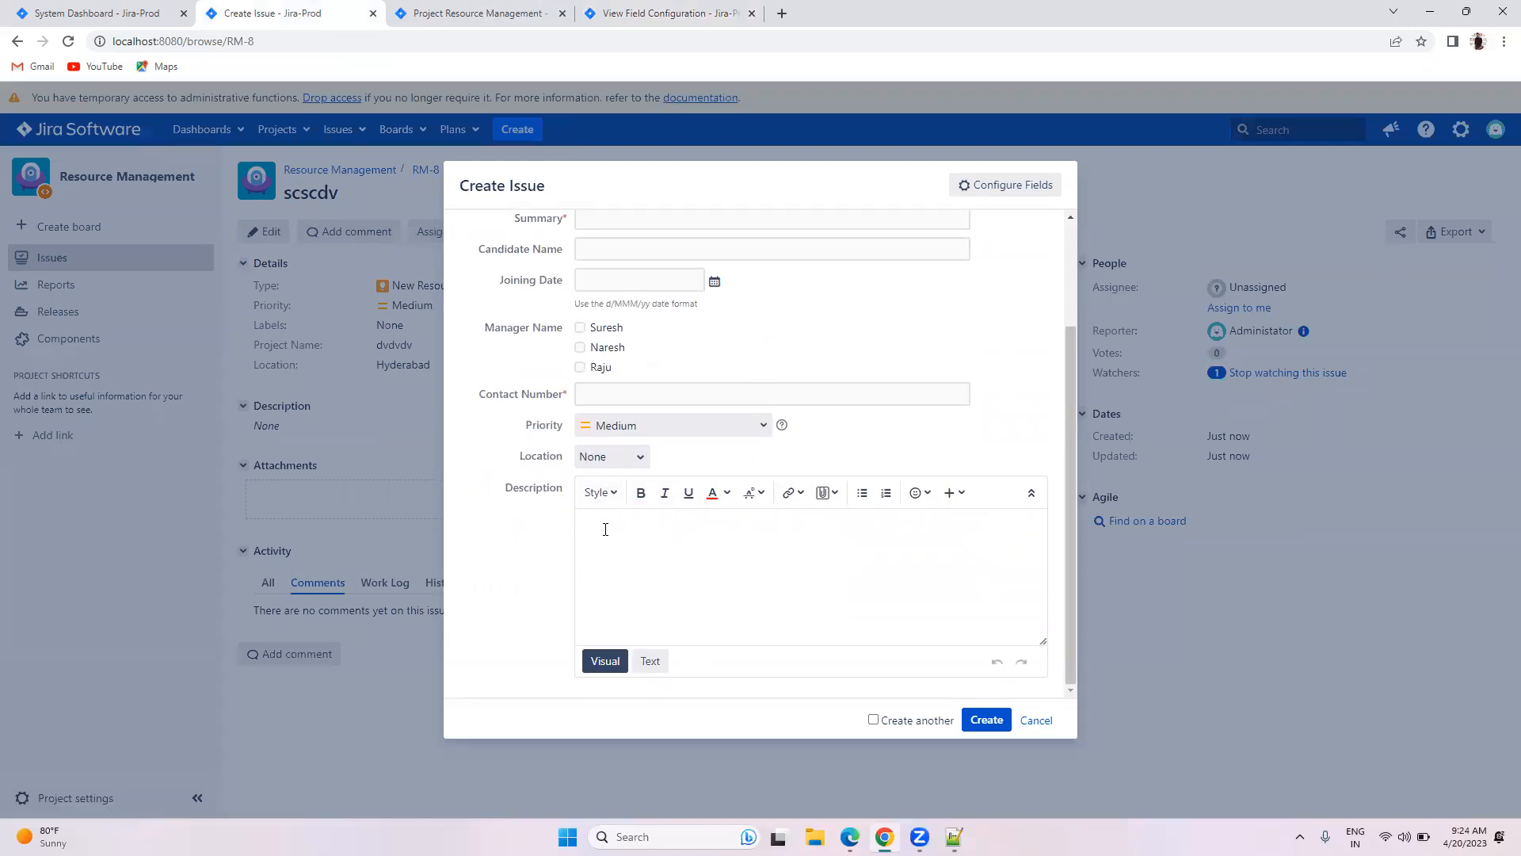
{"action": "left_click", "coordinate": [608, 496]}
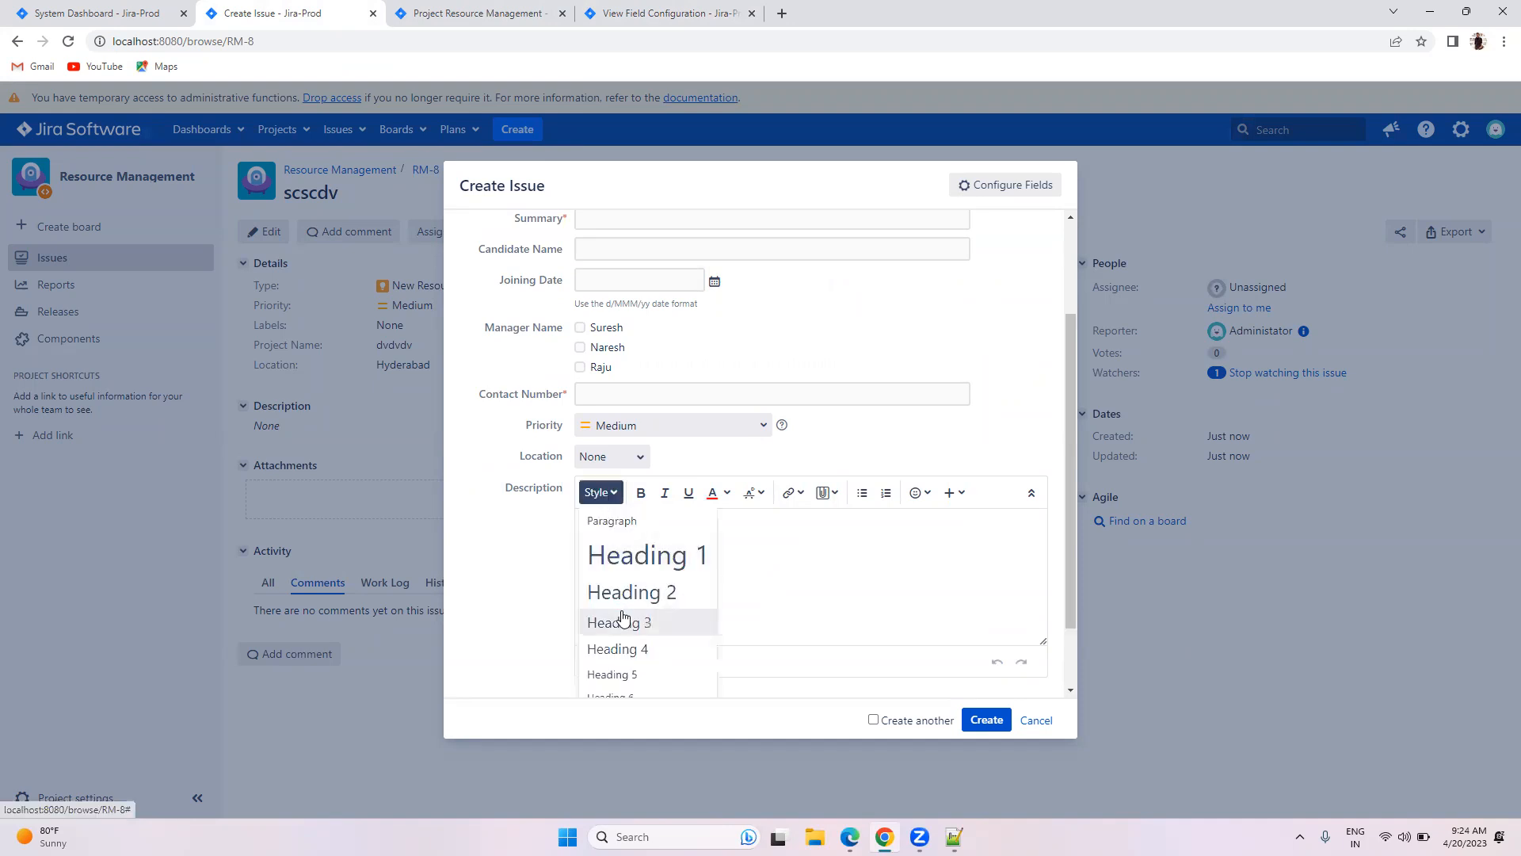
{"action": "left_click", "coordinate": [621, 612]}
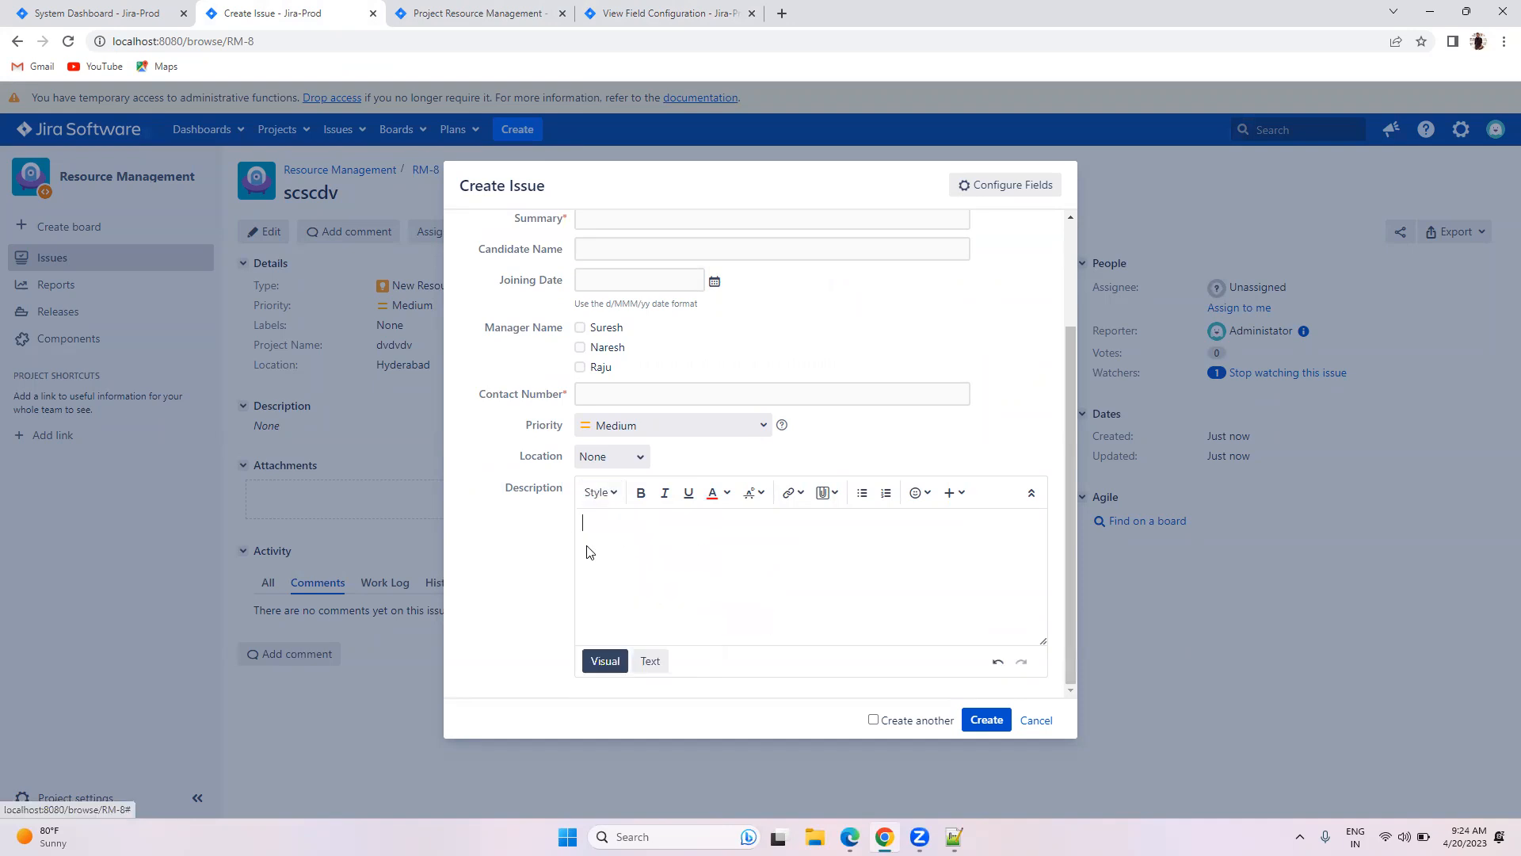
{"action": "left_click", "coordinate": [668, 496]}
{"action": "type", "text": "sdaihdv joij aswdsdj osd cs"}
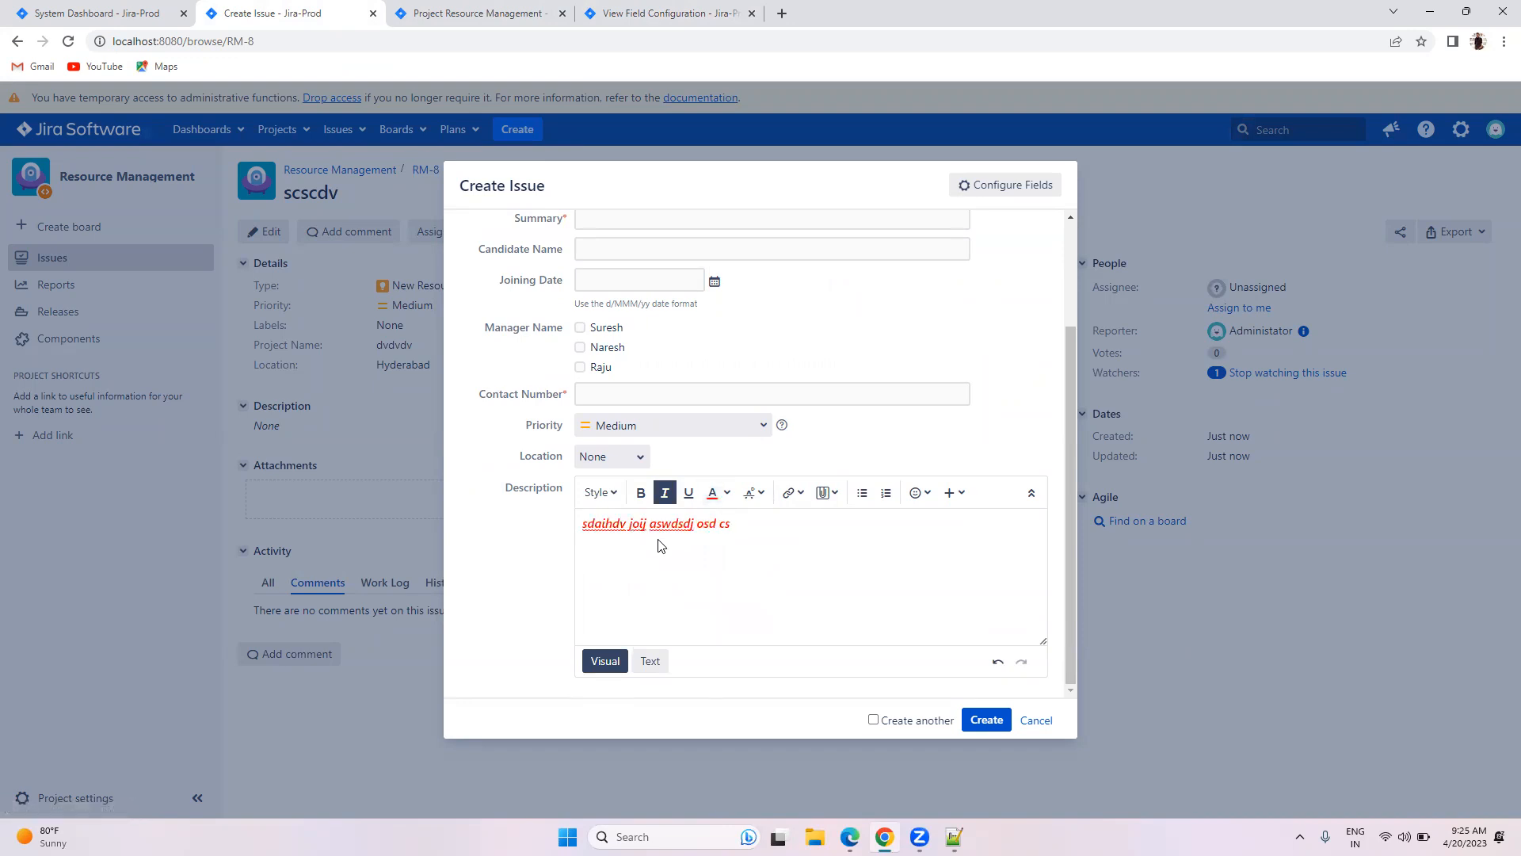
Step: Add a tongue-out emoji after browsing the formatting, link and insert menus
{"action": "left_click", "coordinate": [767, 497]}
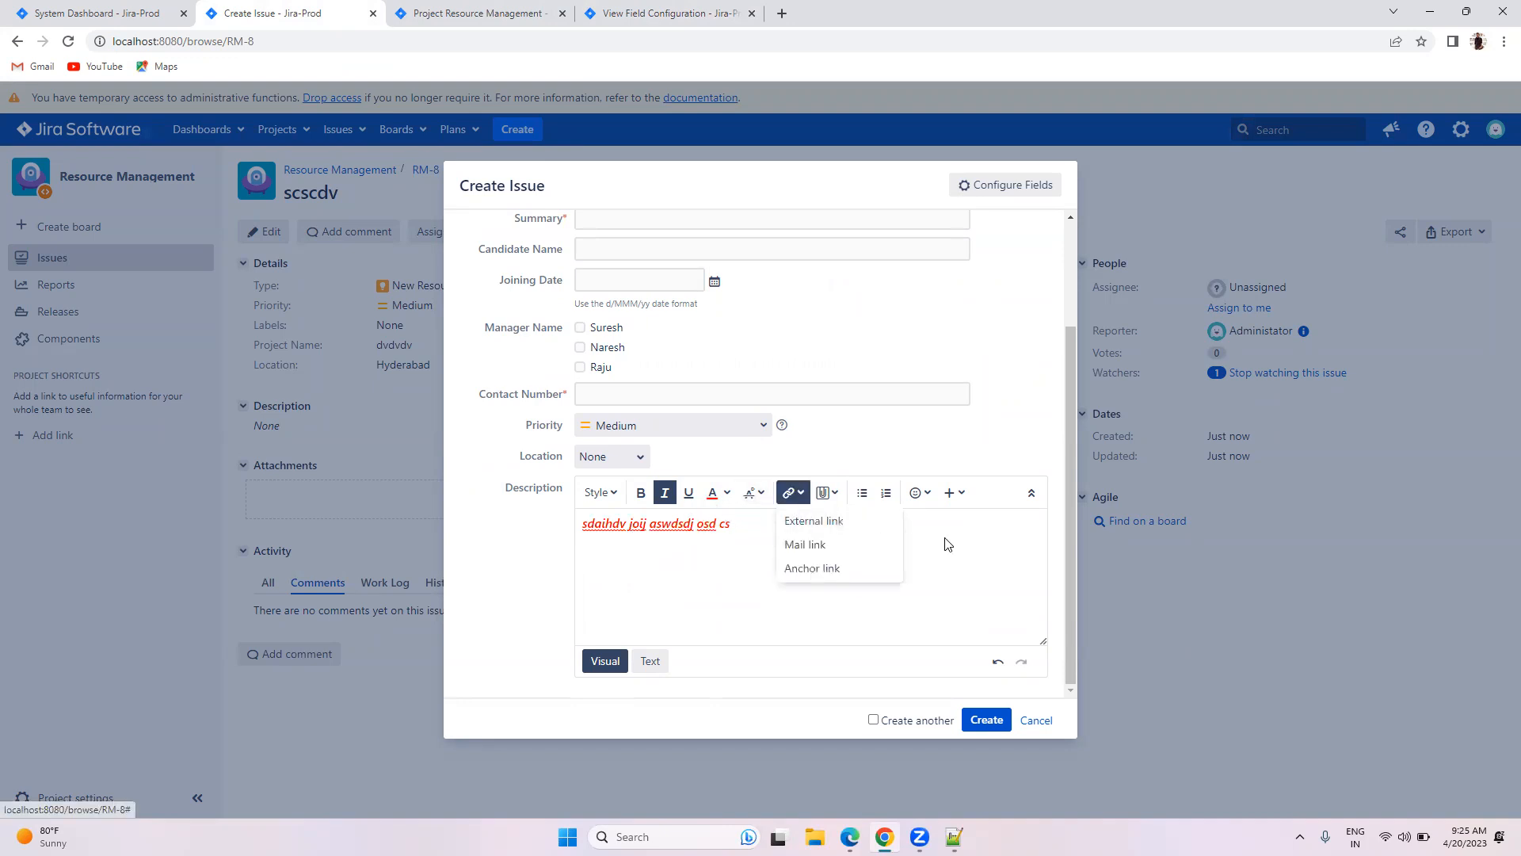
{"action": "left_click", "coordinate": [869, 515]}
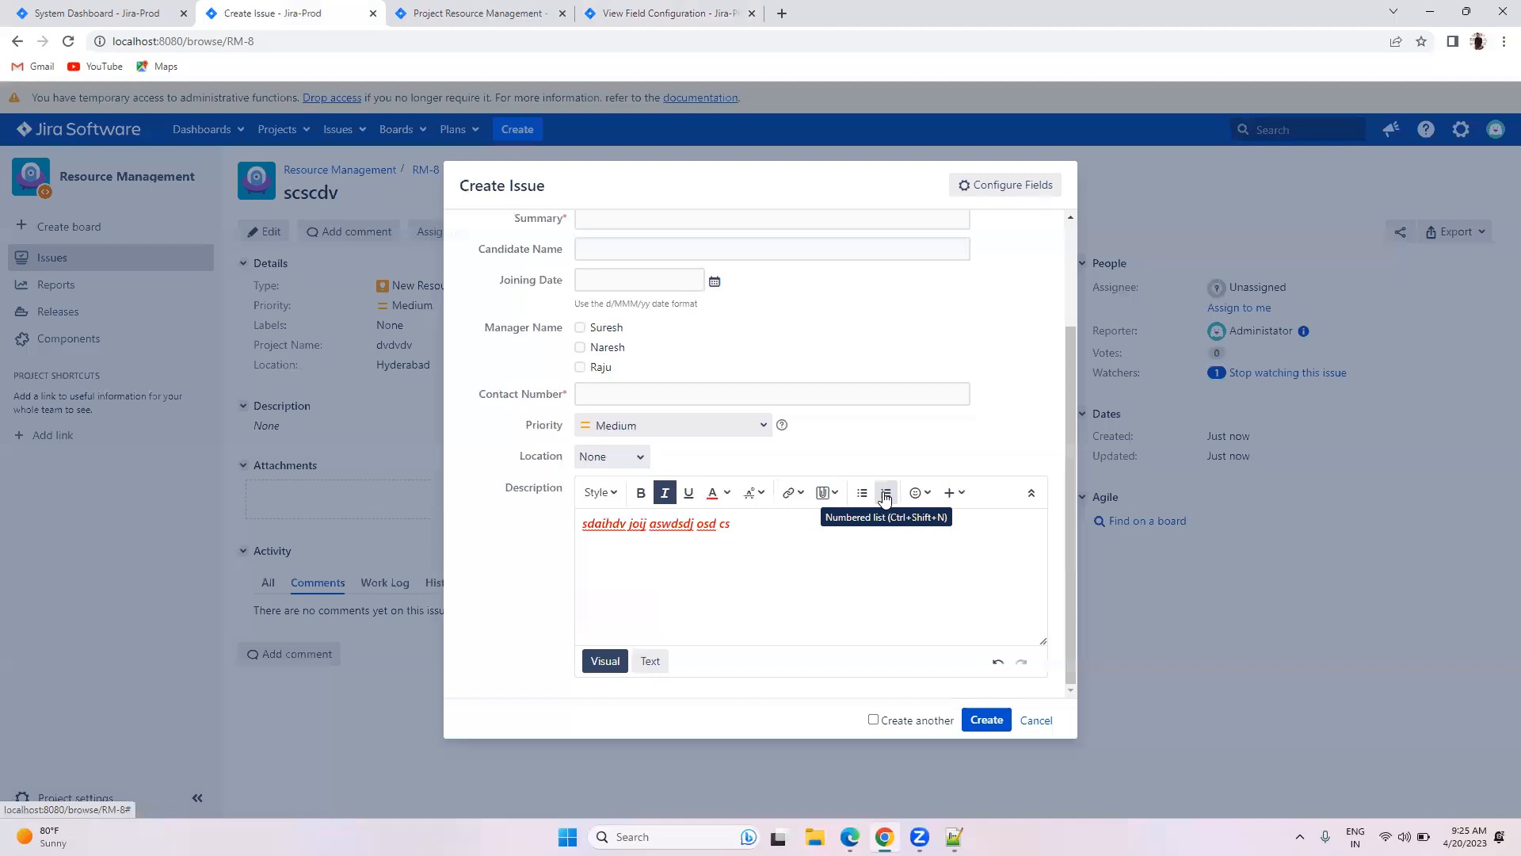
{"action": "left_click", "coordinate": [917, 493]}
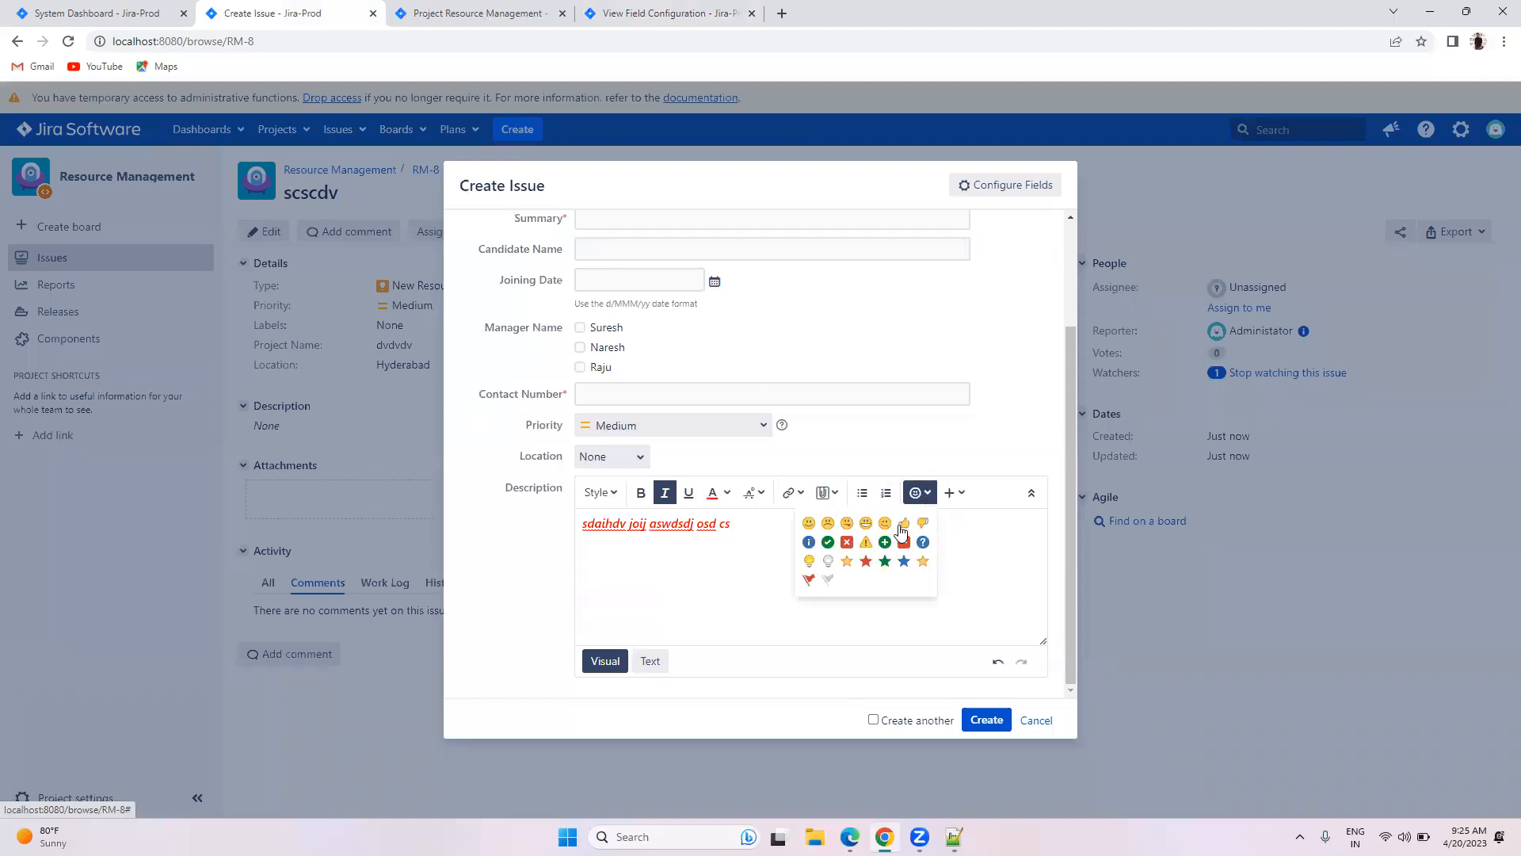
{"action": "left_click", "coordinate": [847, 523]}
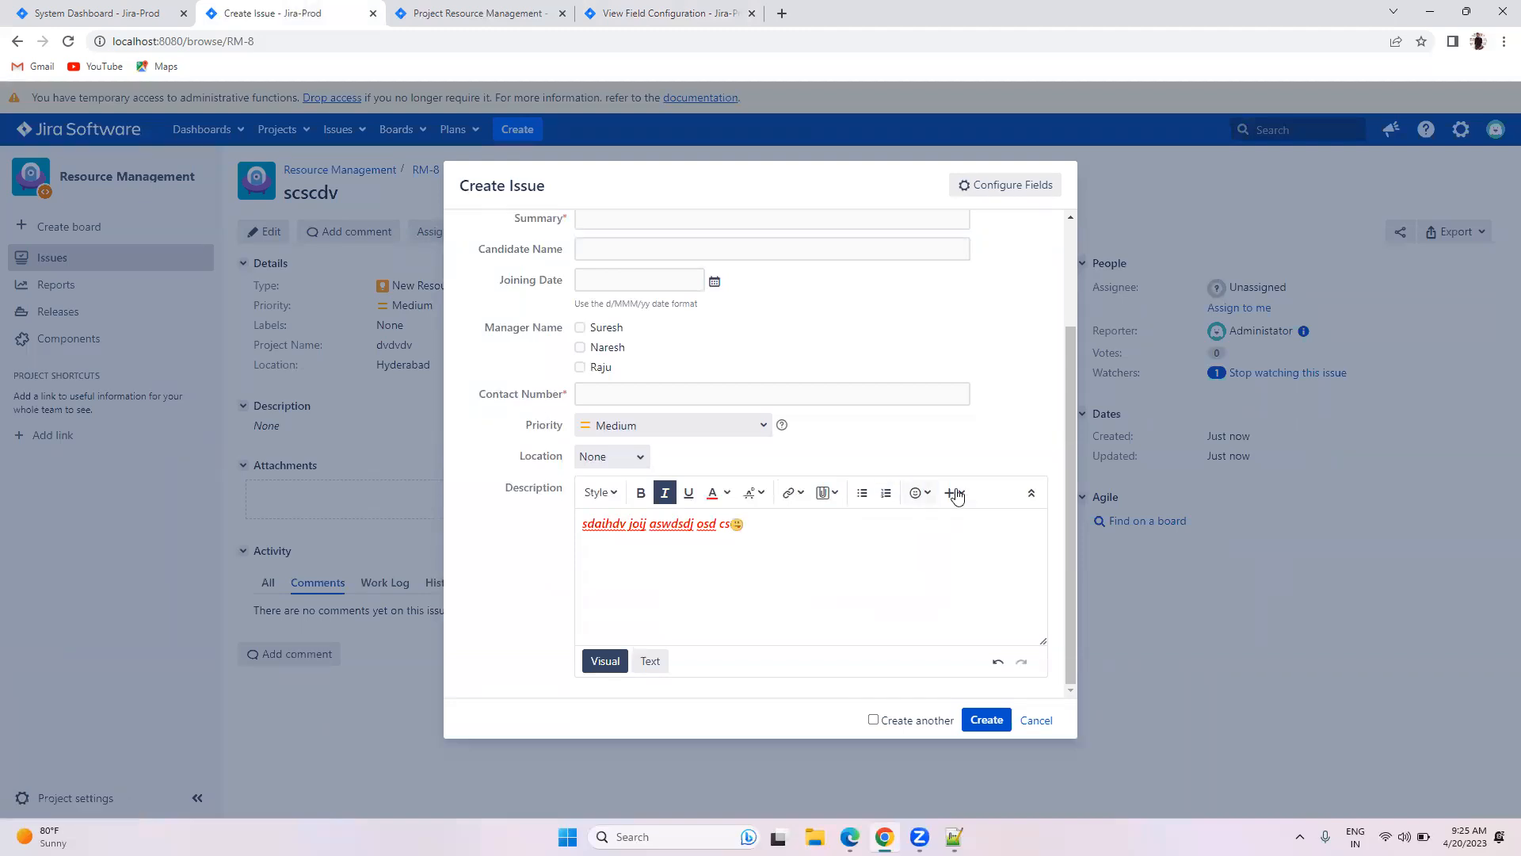
{"action": "left_click", "coordinate": [961, 493]}
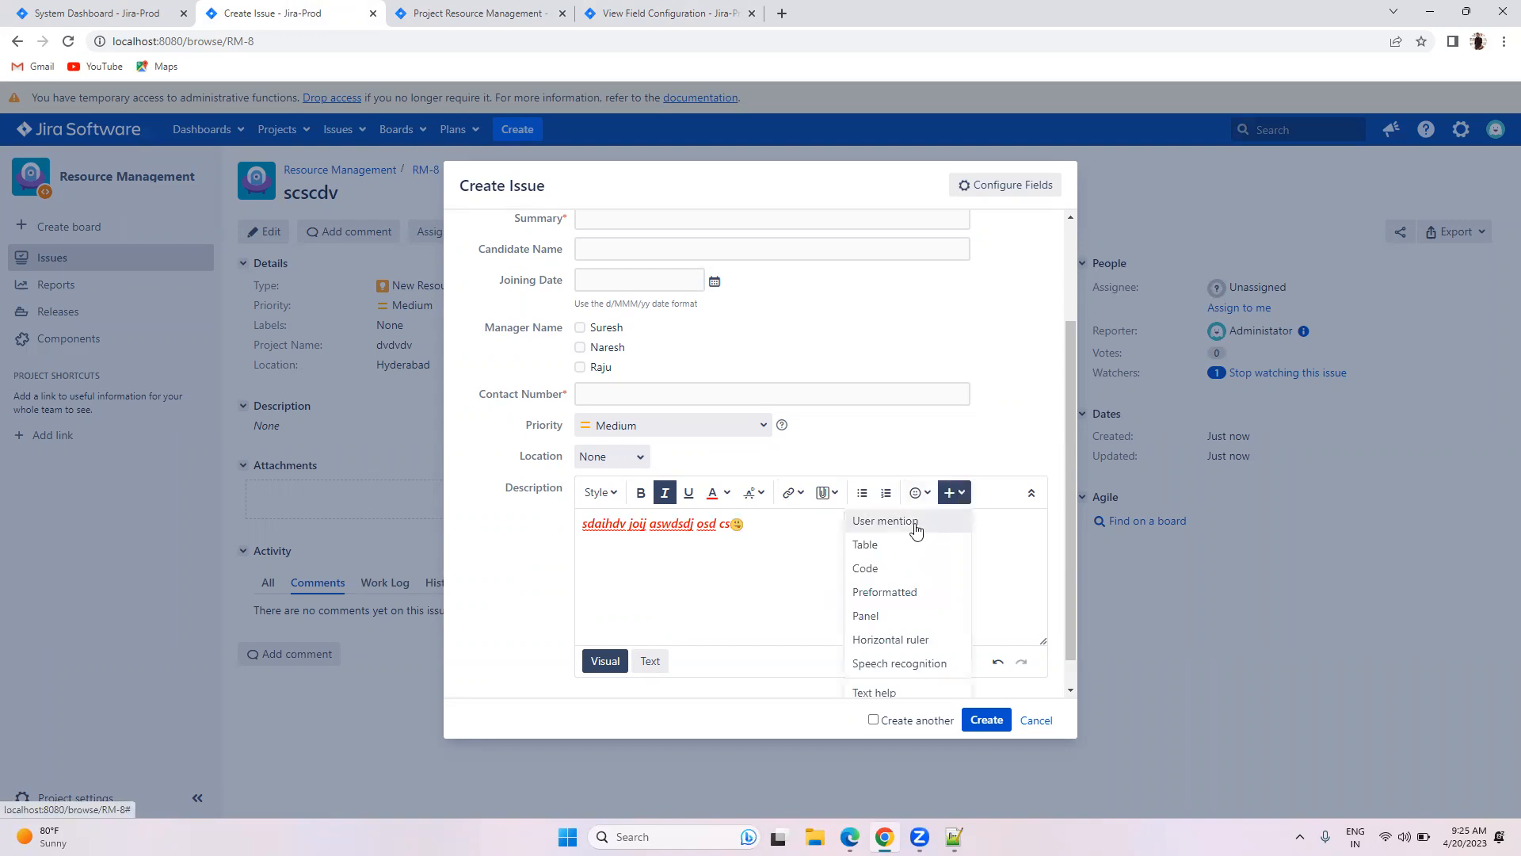
{"action": "left_click", "coordinate": [986, 577]}
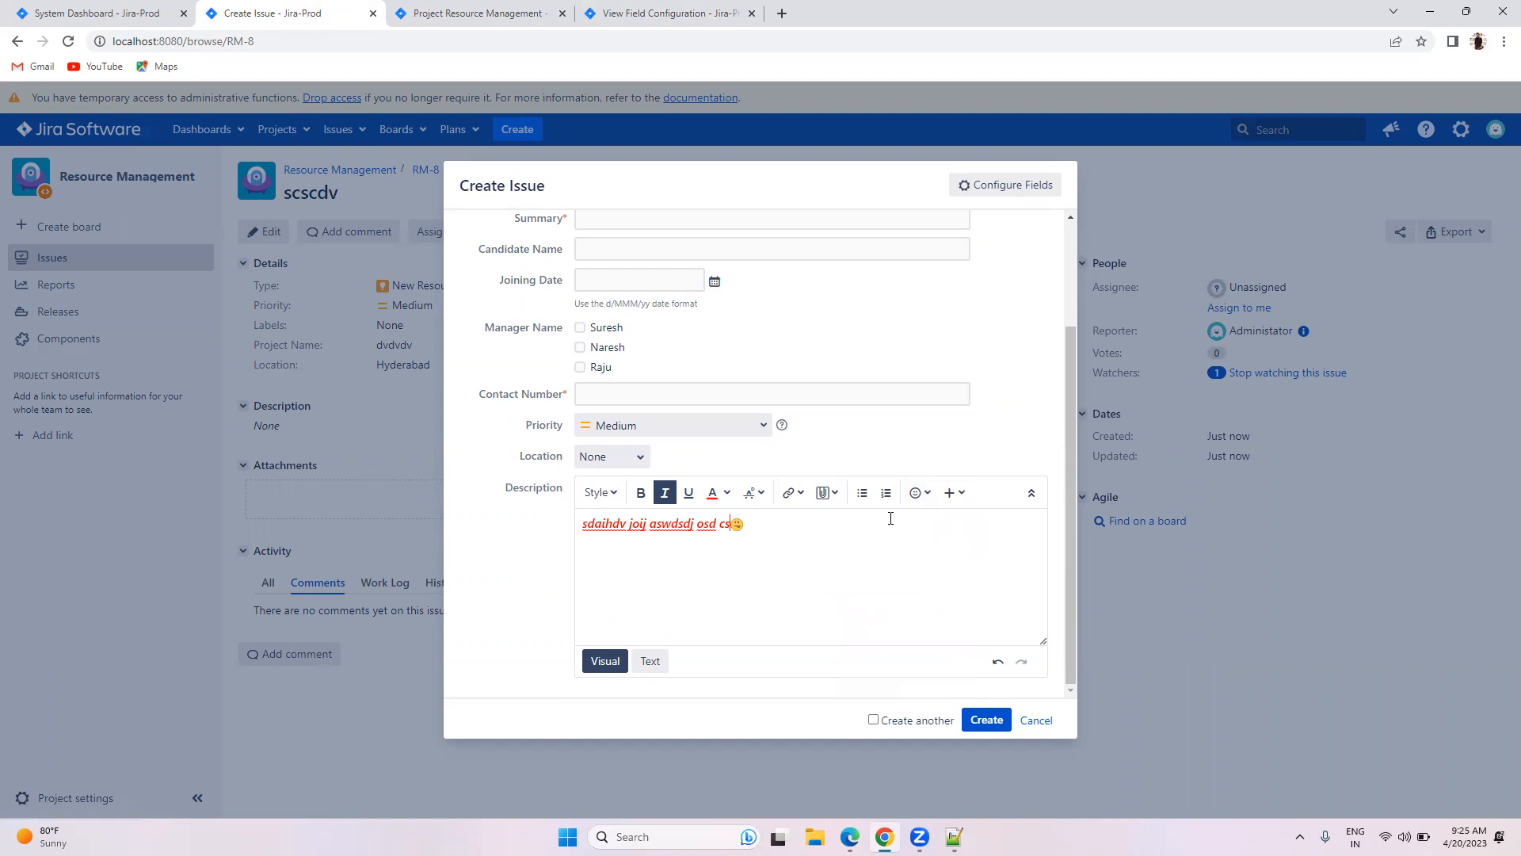
{"action": "left_click", "coordinate": [630, 8]}
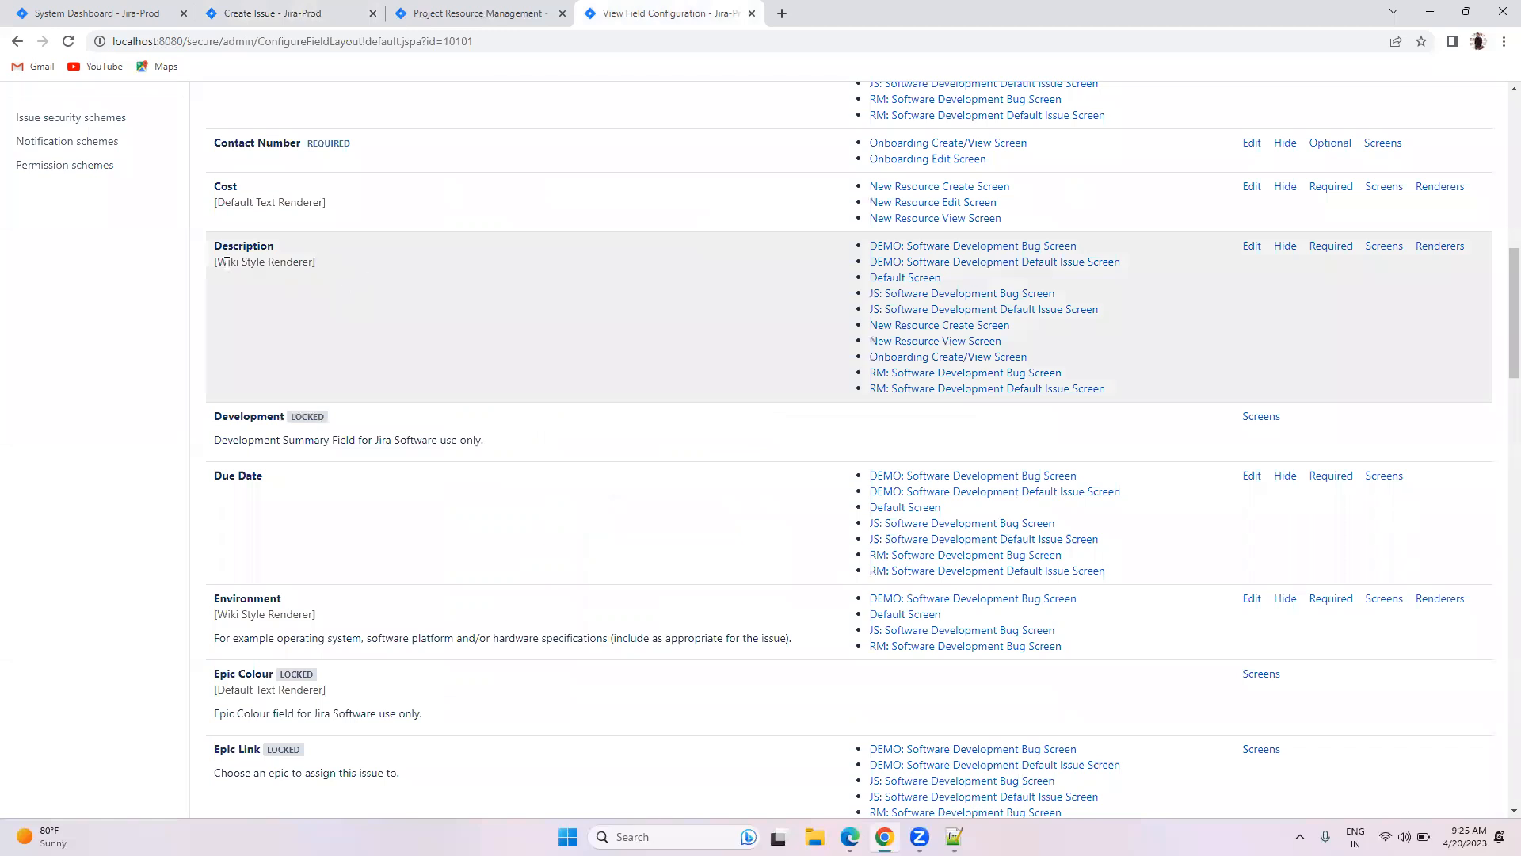
Step: Note the Description and Cost renderers, then make the draft a New Resource issue
{"action": "left_click_drag", "start_coordinate": [219, 263], "coordinate": [317, 266]}
{"action": "left_click_drag", "start_coordinate": [217, 202], "coordinate": [324, 204]}
{"action": "left_click", "coordinate": [317, 11]}
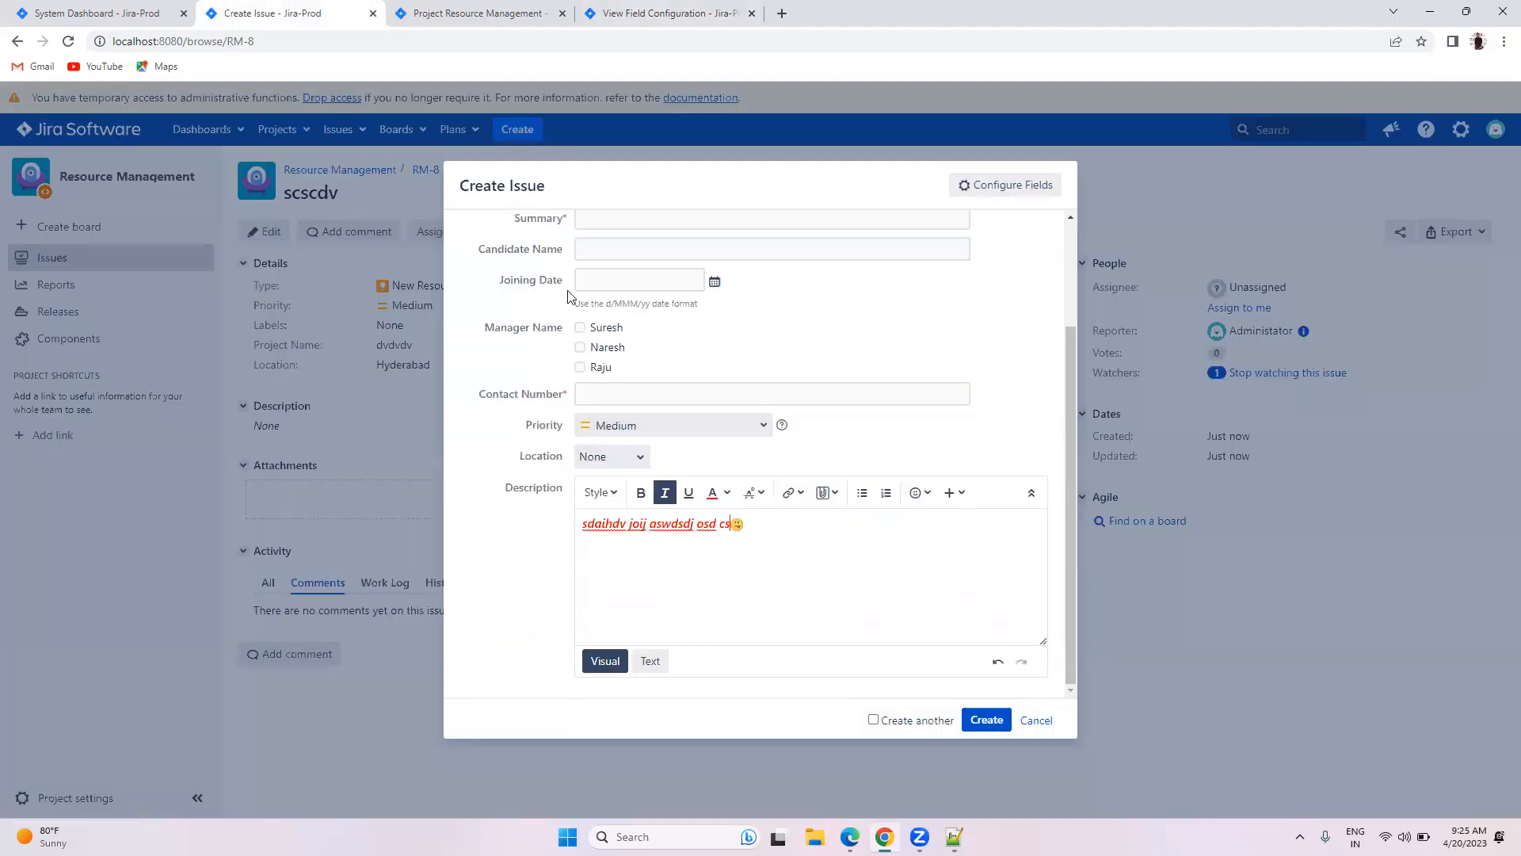
{"action": "scroll", "coordinate": [626, 394], "scroll_direction": "up", "scroll_amount": 2}
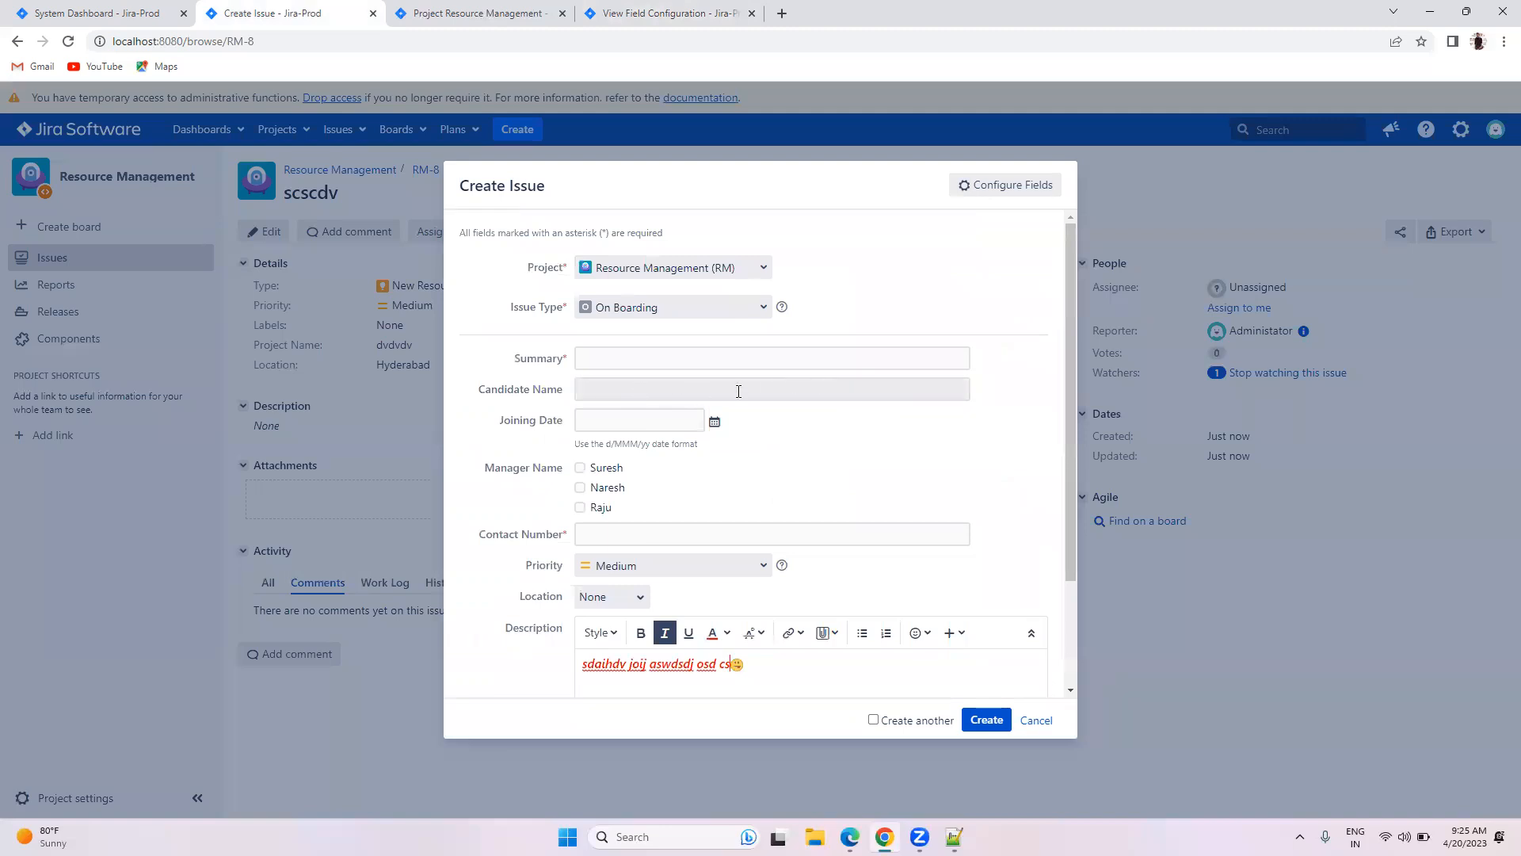
{"action": "left_click", "coordinate": [703, 307]}
{"action": "left_click", "coordinate": [664, 331]}
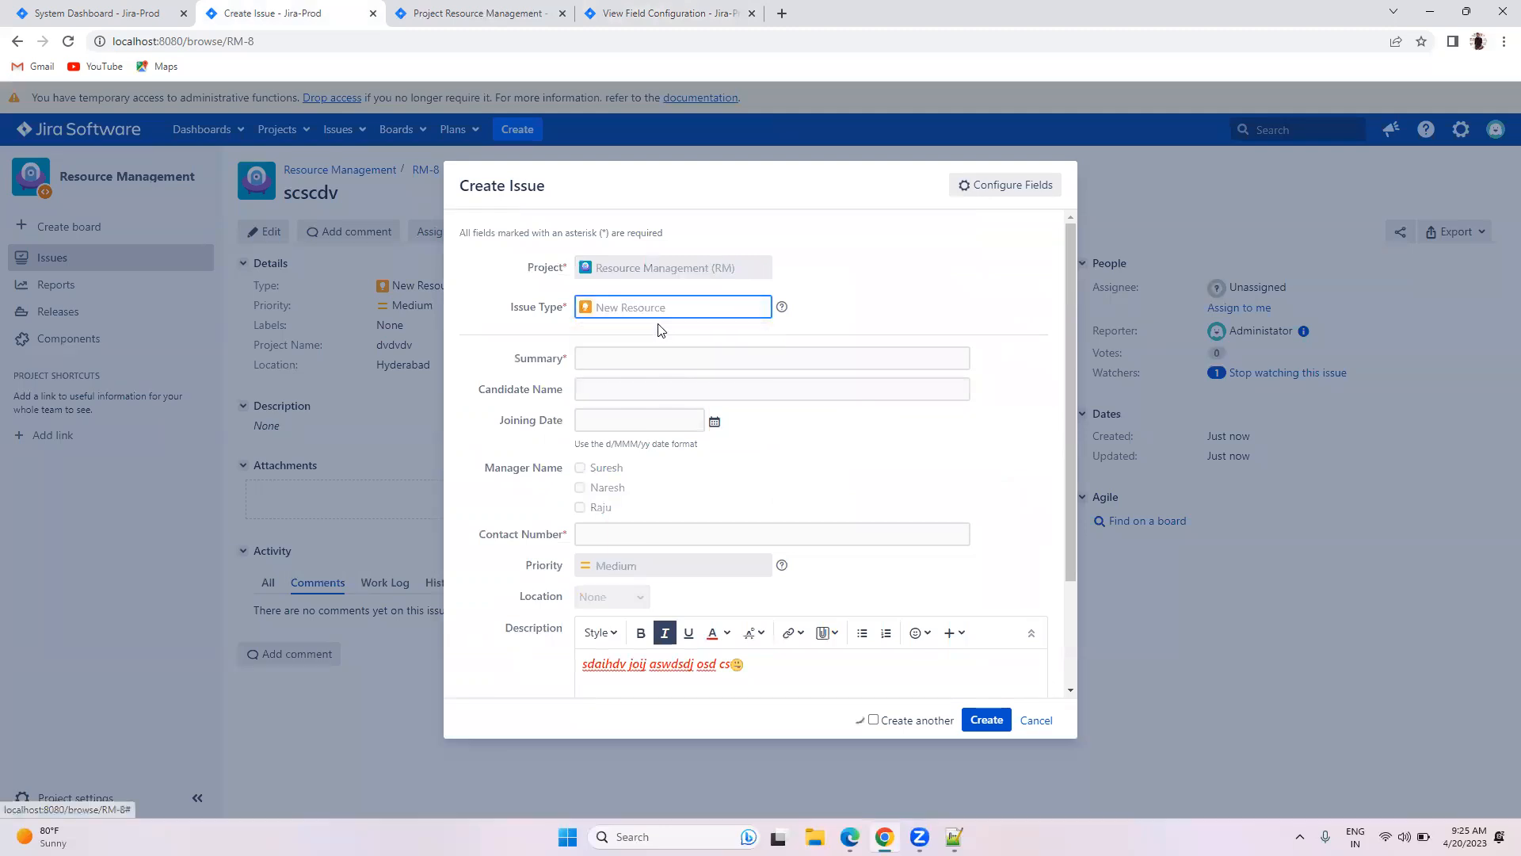
Step: Enter Q3TVERGFDBFBFGBGB in the draft issue's Cost field
{"action": "scroll", "coordinate": [665, 361], "scroll_direction": "down", "scroll_amount": 2}
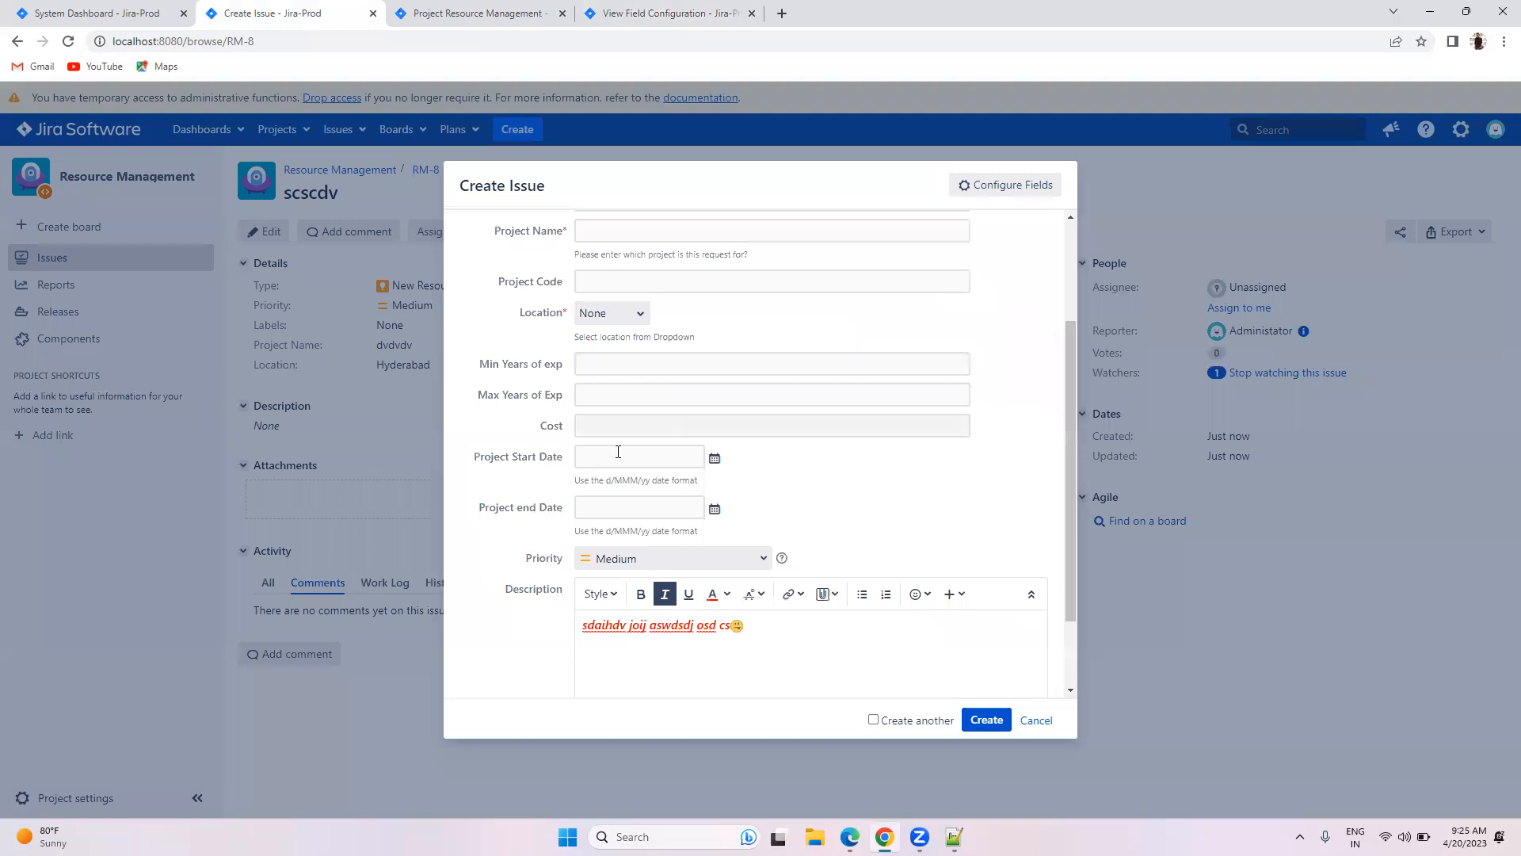
{"action": "left_click", "coordinate": [622, 431]}
{"action": "left_click", "coordinate": [872, 485]}
{"action": "left_click", "coordinate": [604, 428]}
{"action": "type", "text": "Q3TVERGFDBFBFGBGBG"}
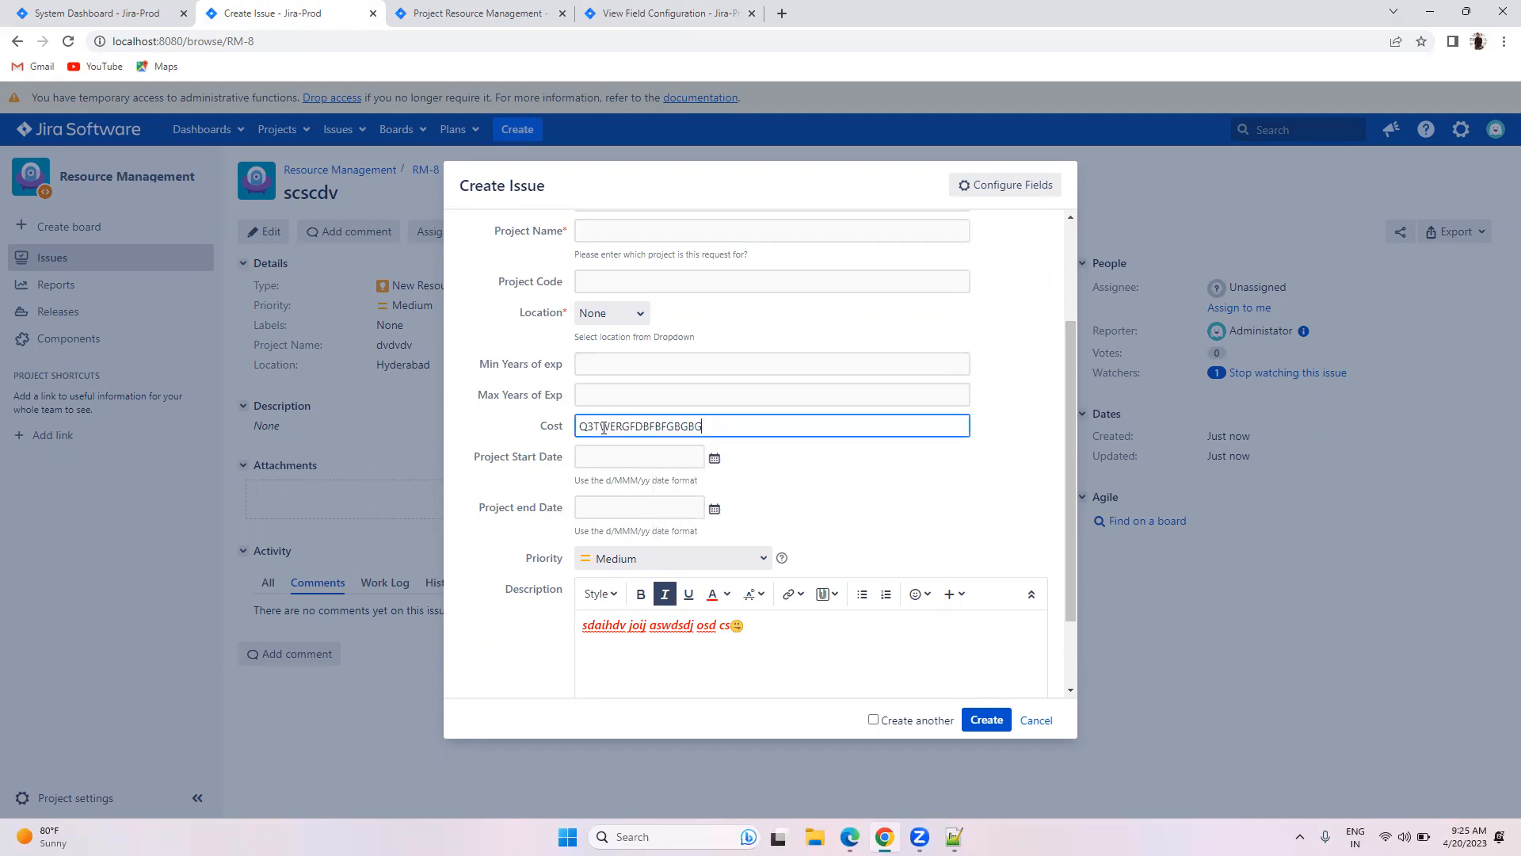
{"action": "left_click", "coordinate": [612, 654]}
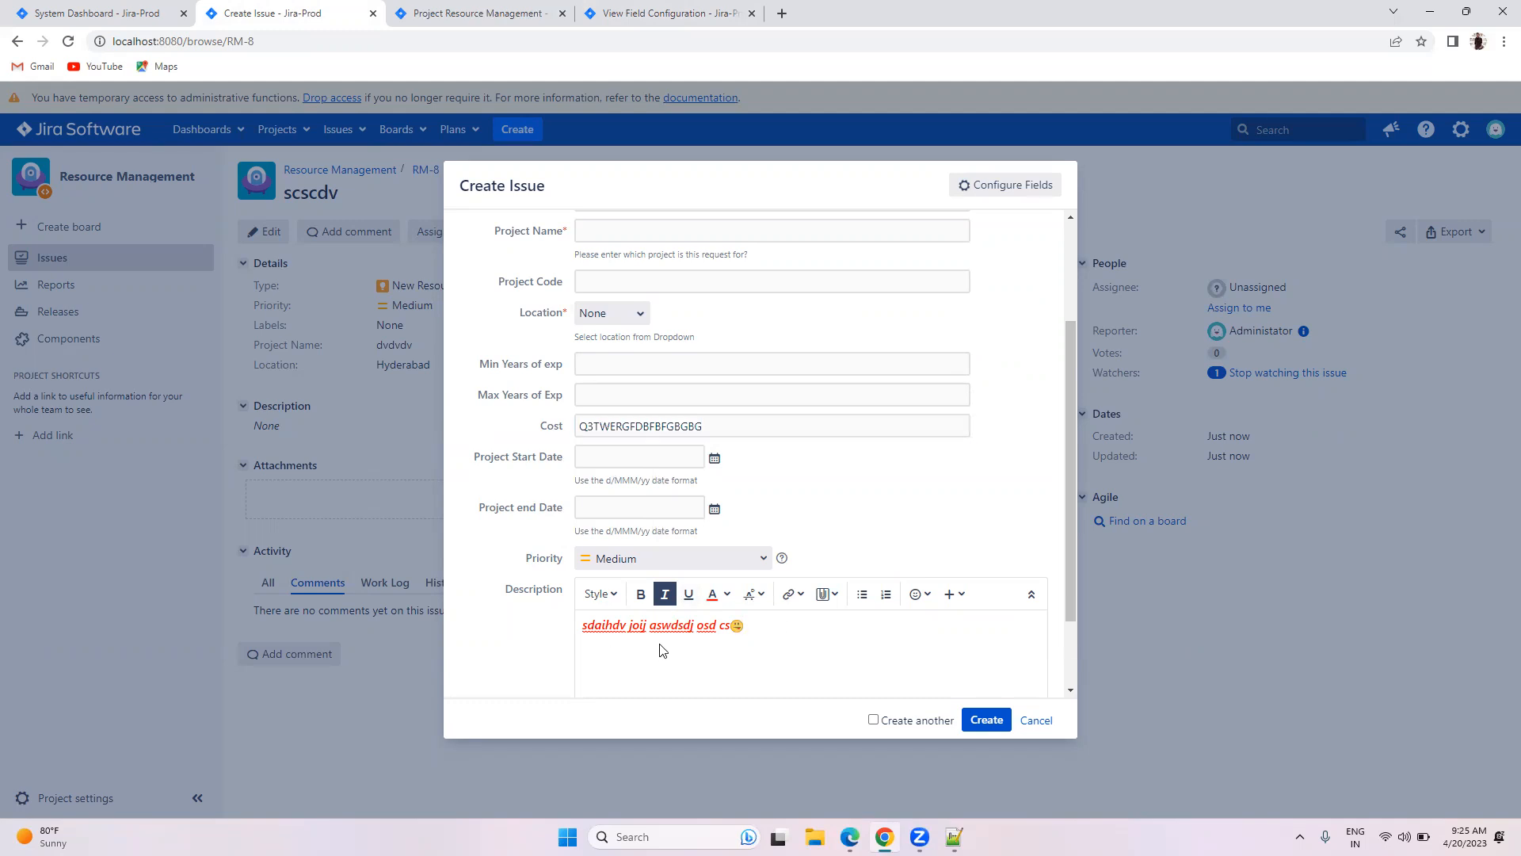
{"action": "left_click", "coordinate": [649, 11]}
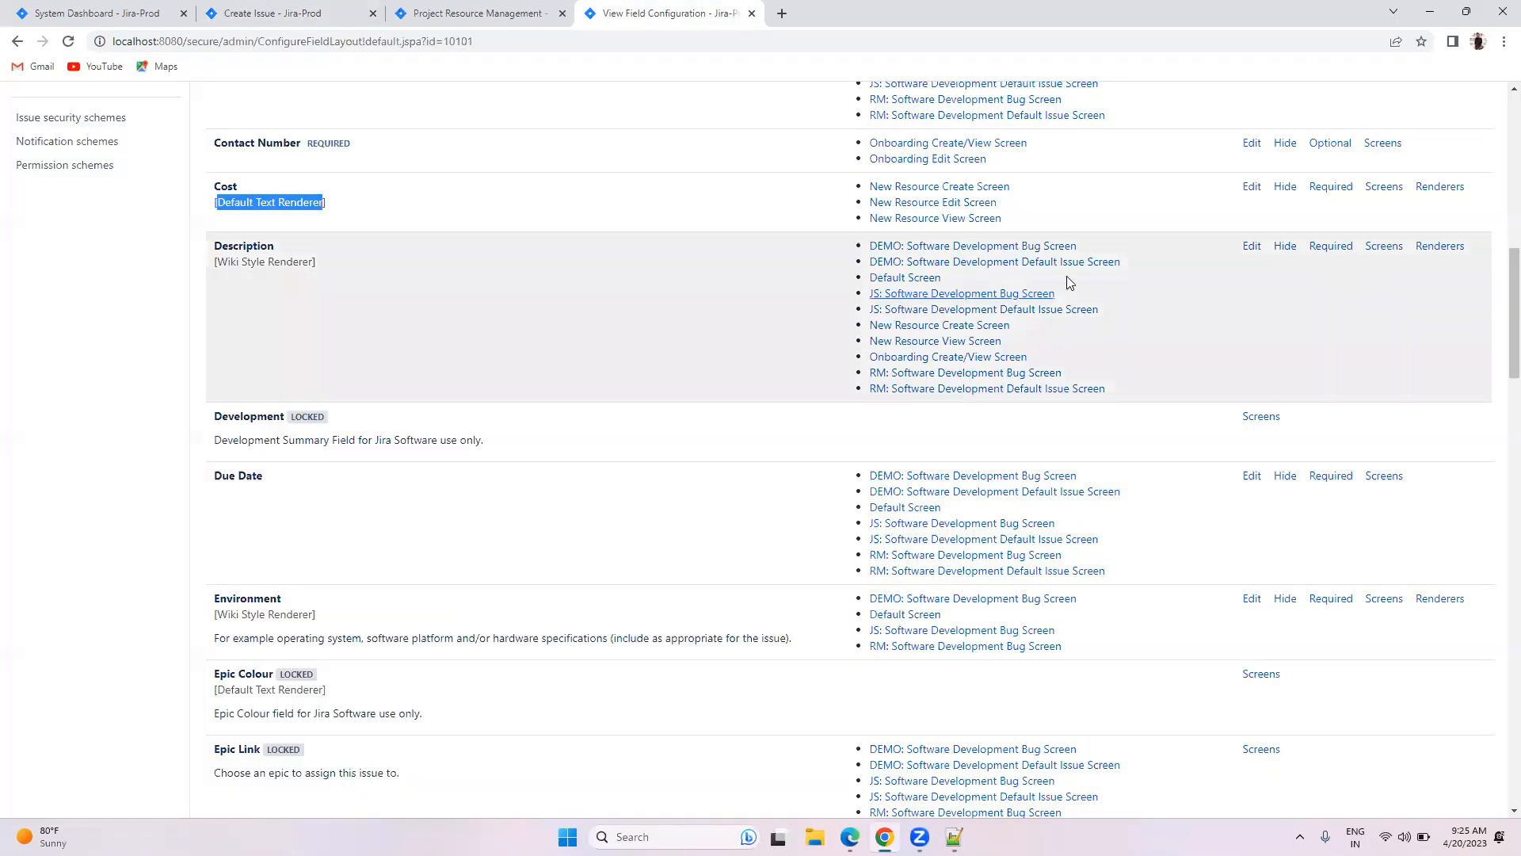
Step: Switch the Description field to the Default Text Renderer
{"action": "left_click", "coordinate": [1440, 246]}
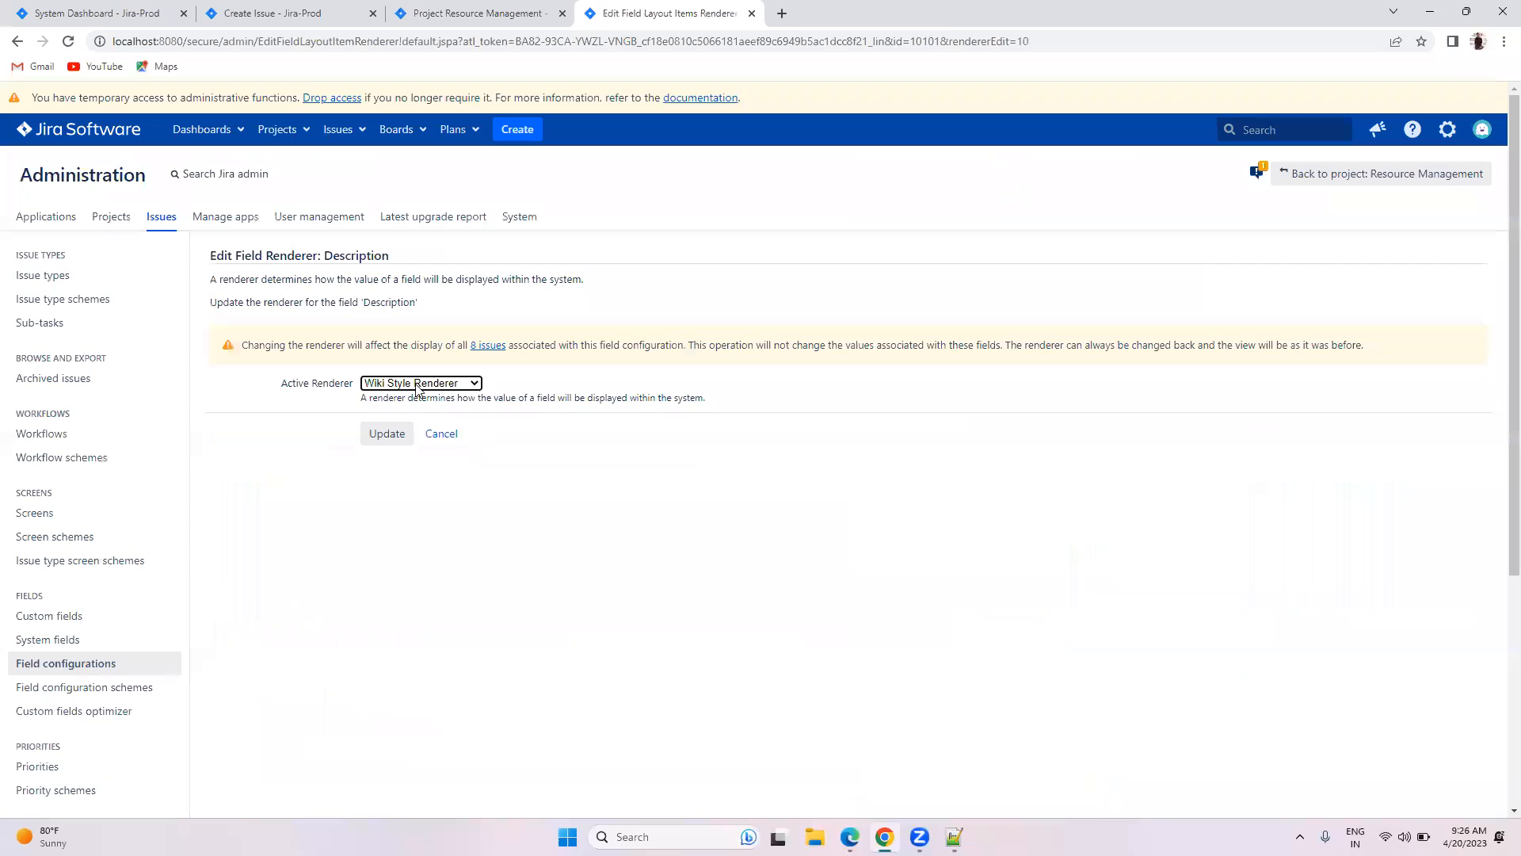
{"action": "left_click", "coordinate": [417, 385]}
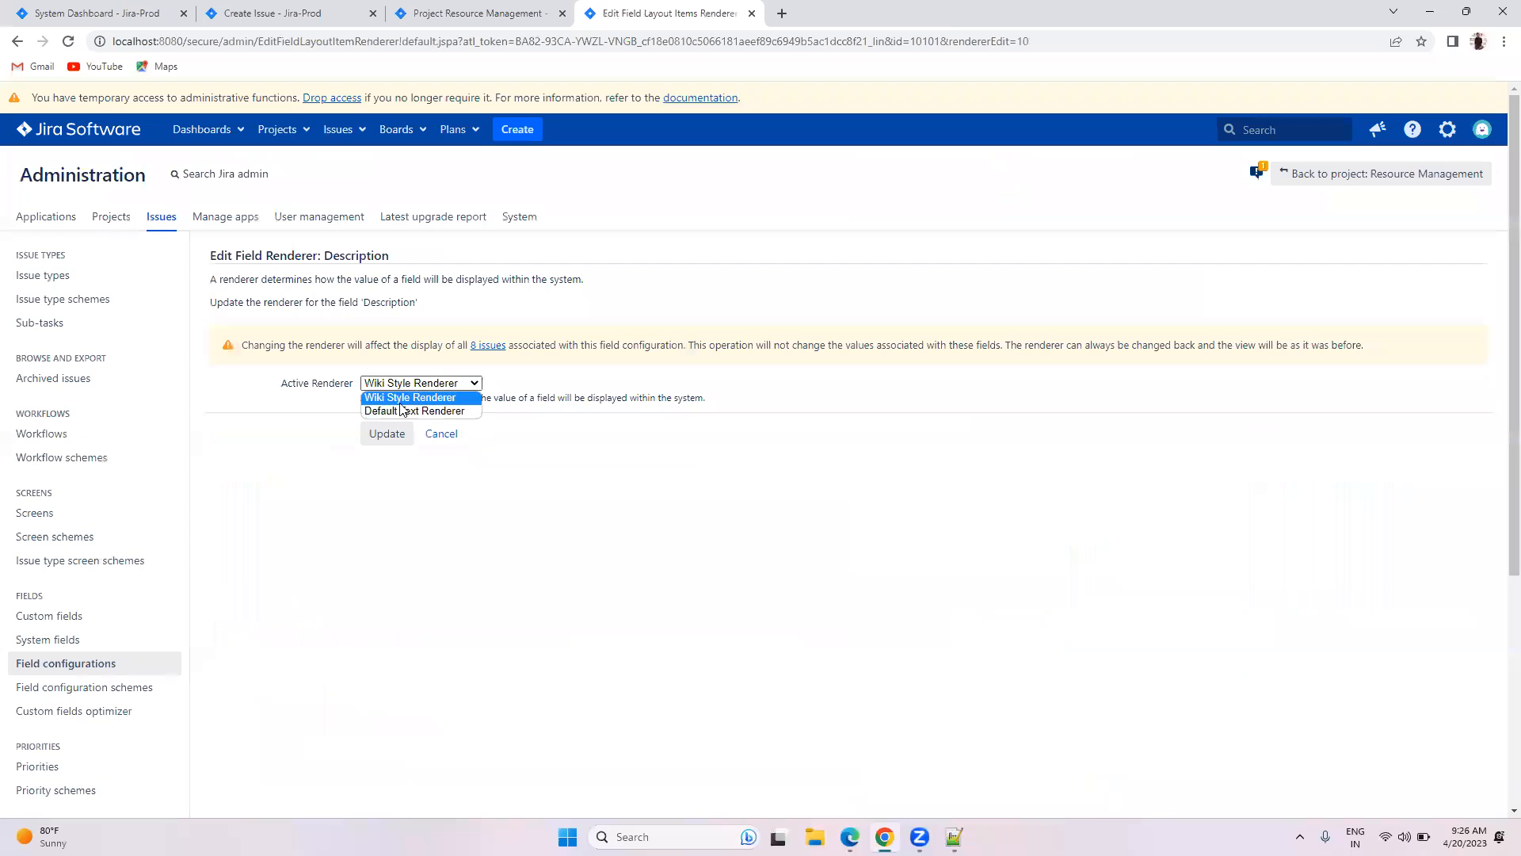
{"action": "left_click", "coordinate": [400, 409]}
{"action": "left_click", "coordinate": [388, 433]}
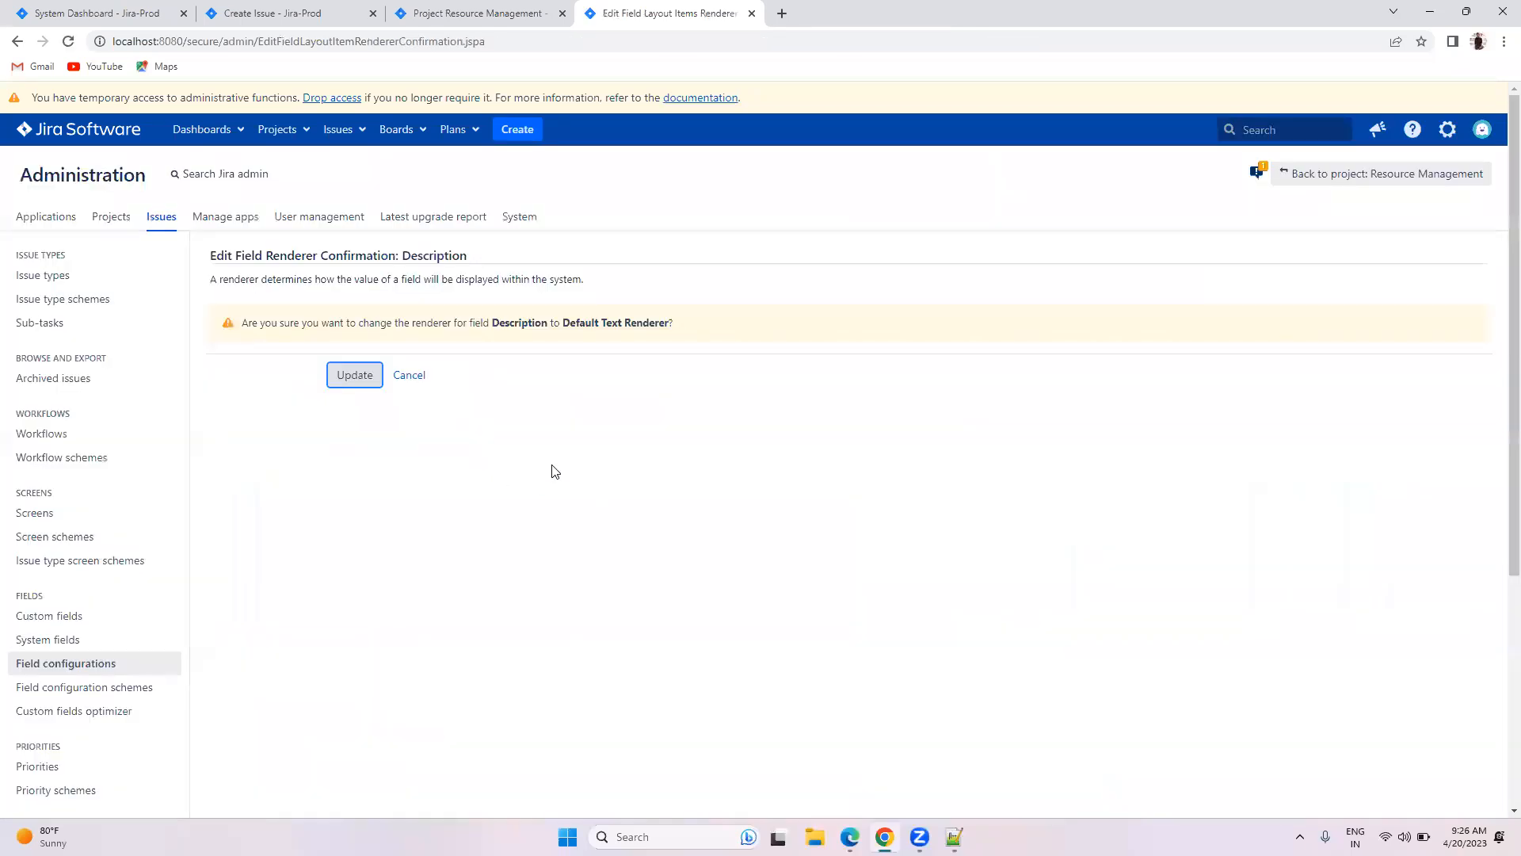
{"action": "left_click", "coordinate": [356, 375]}
Step: Discard the draft issue and start a fresh Create Issue form
{"action": "left_click", "coordinate": [286, 13]}
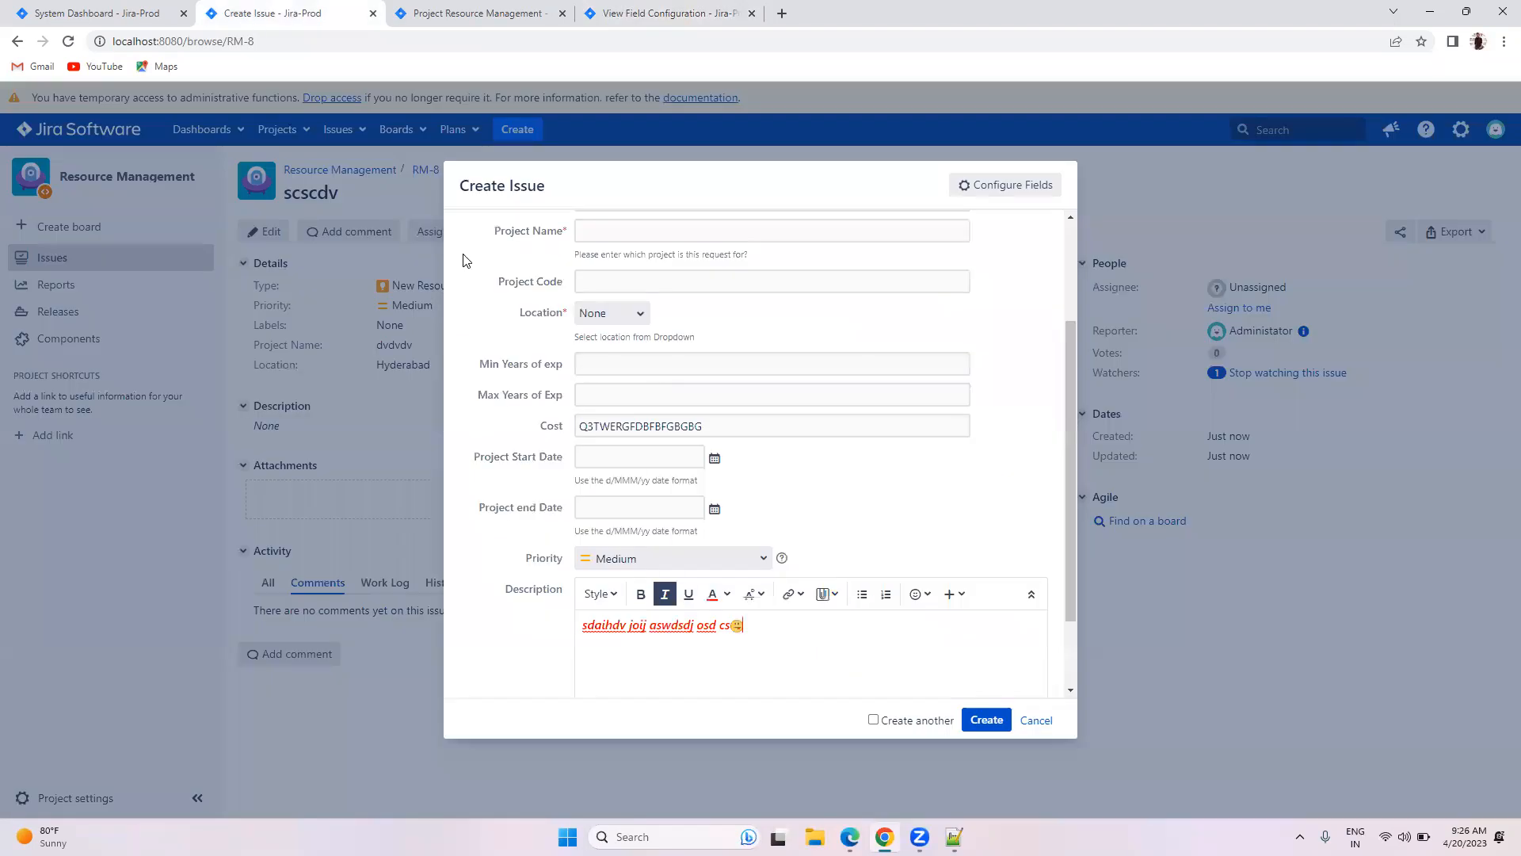
{"action": "left_click", "coordinate": [1035, 719]}
{"action": "left_click", "coordinate": [838, 227]}
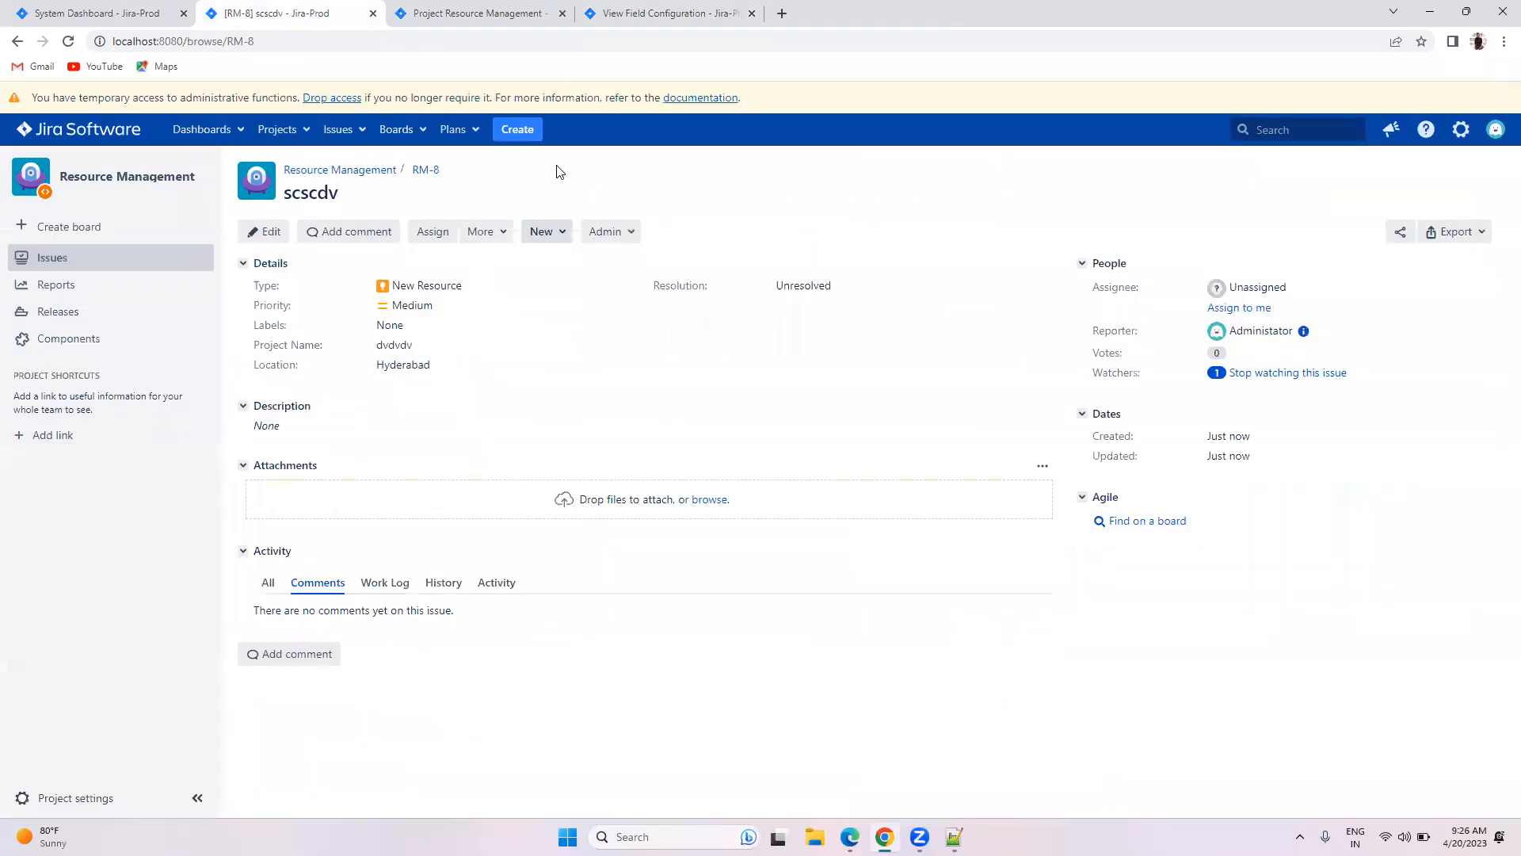
{"action": "left_click", "coordinate": [518, 129]}
{"action": "scroll", "coordinate": [717, 412], "scroll_direction": "down", "scroll_amount": 2}
{"action": "scroll", "coordinate": [720, 418], "scroll_direction": "down", "scroll_amount": 1}
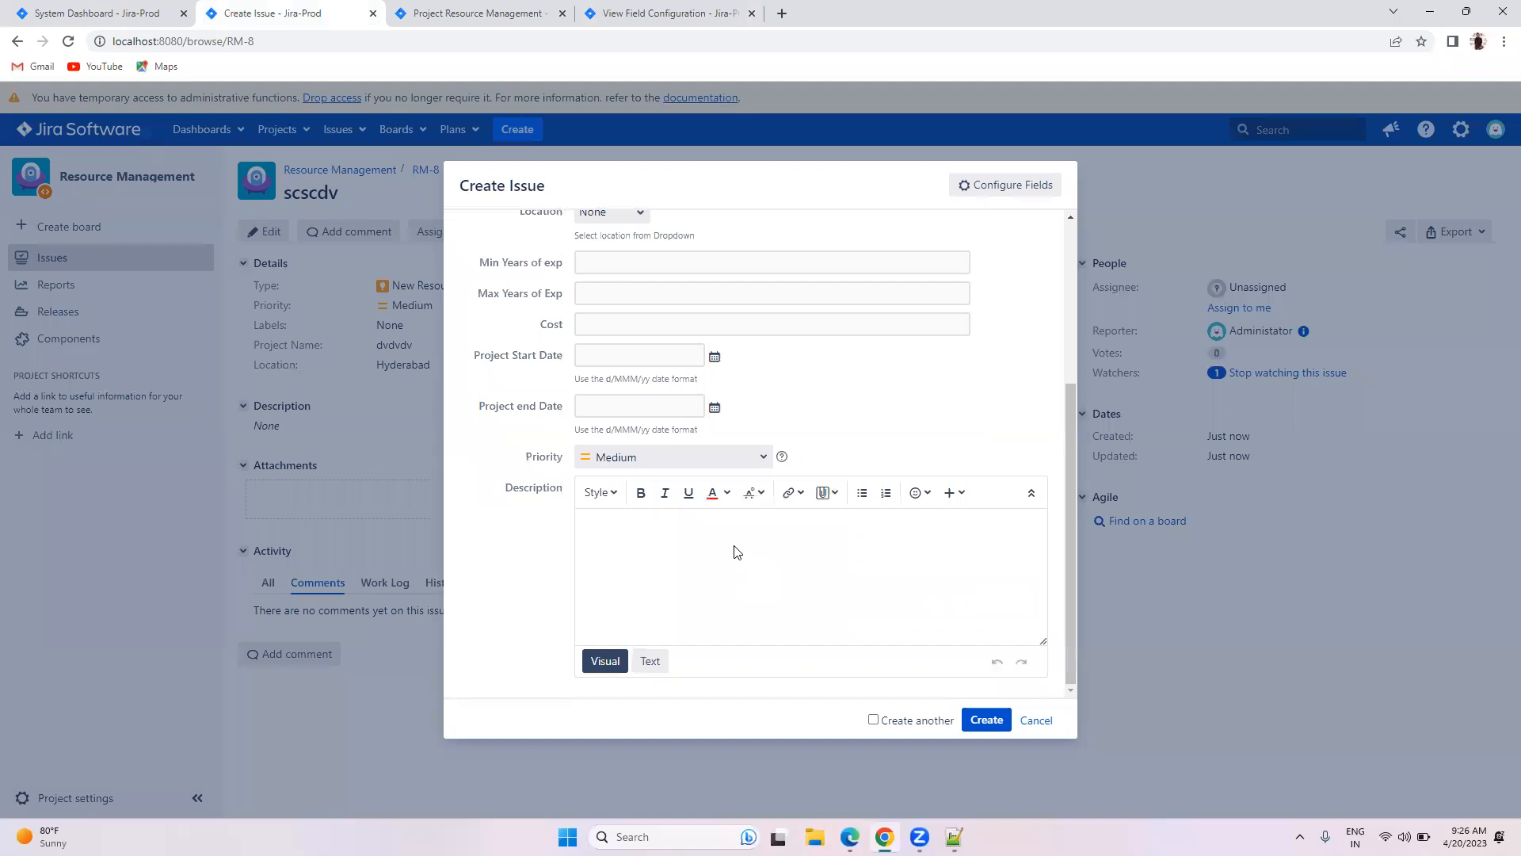
{"action": "left_click", "coordinate": [673, 12]}
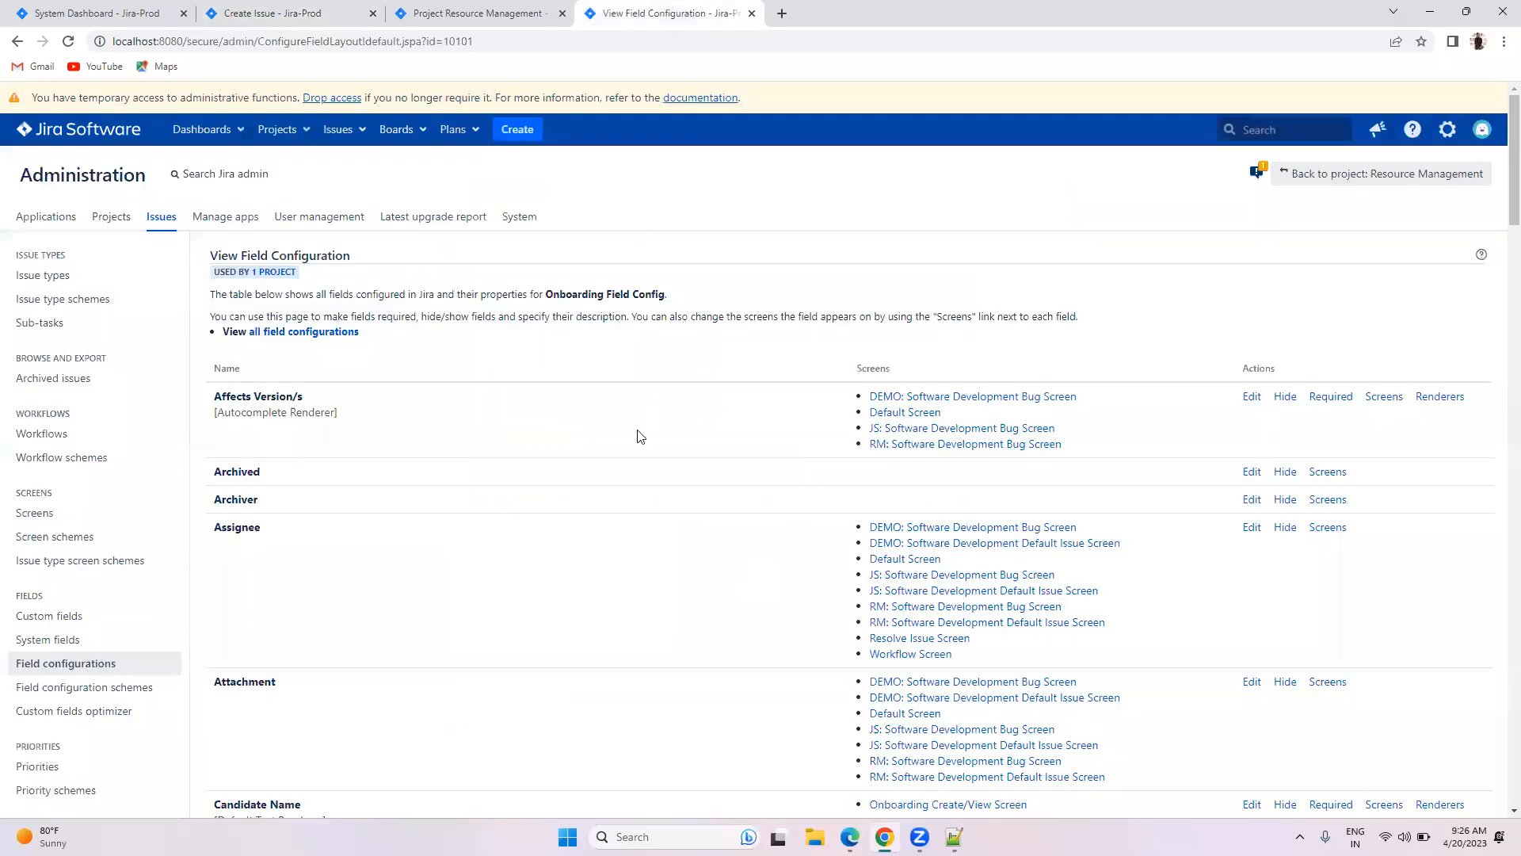
{"action": "left_click", "coordinate": [254, 14]}
{"action": "scroll", "coordinate": [732, 315], "scroll_direction": "up", "scroll_amount": 3}
Step: Set the issue type to On Boarding, then type and clear test Description text
{"action": "left_click", "coordinate": [732, 316]}
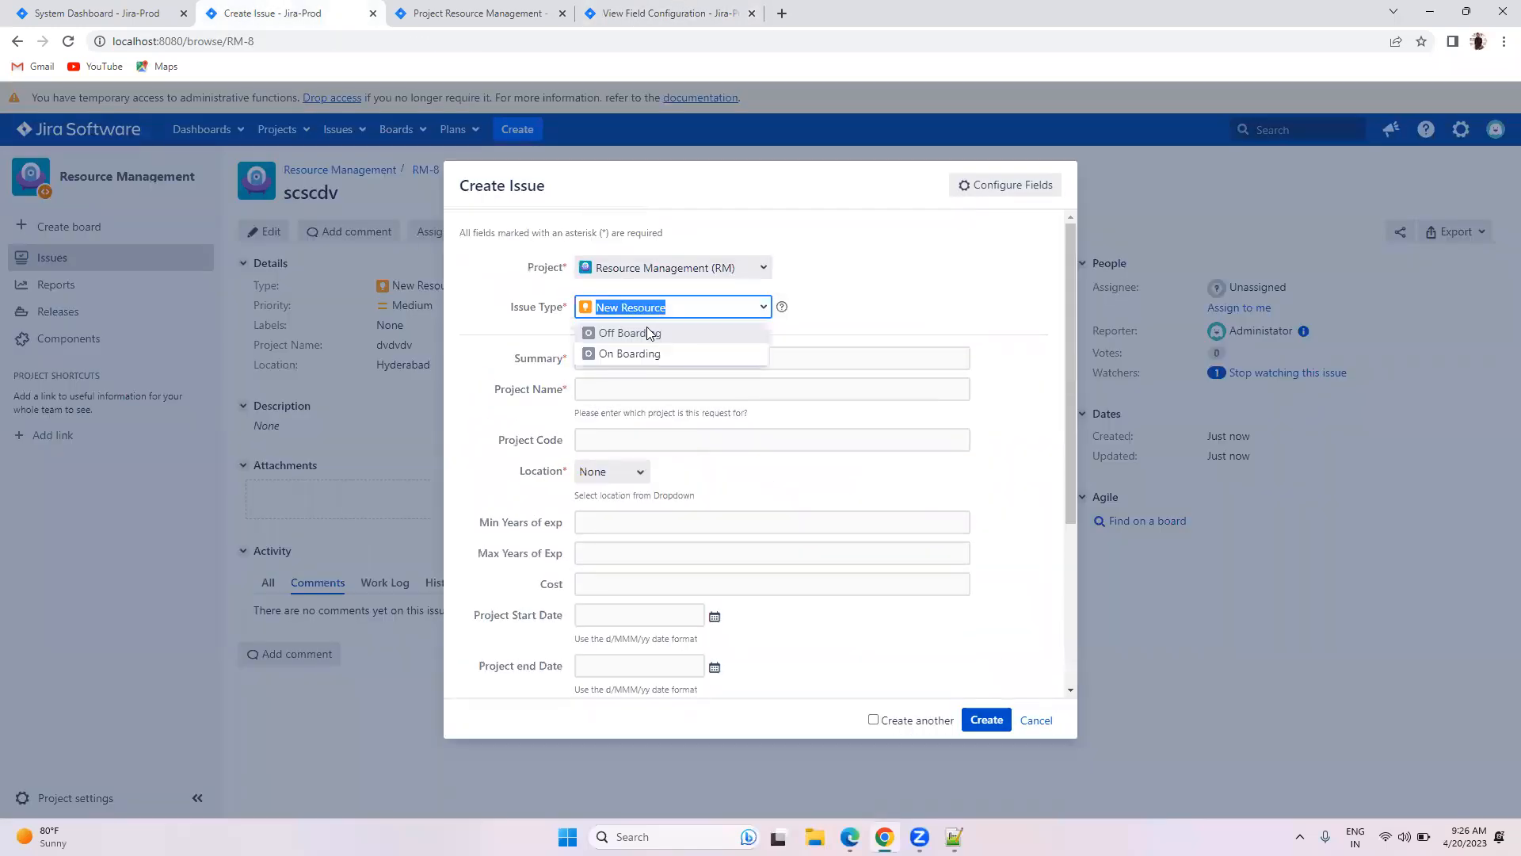
{"action": "left_click", "coordinate": [647, 328]}
{"action": "left_click", "coordinate": [634, 354]}
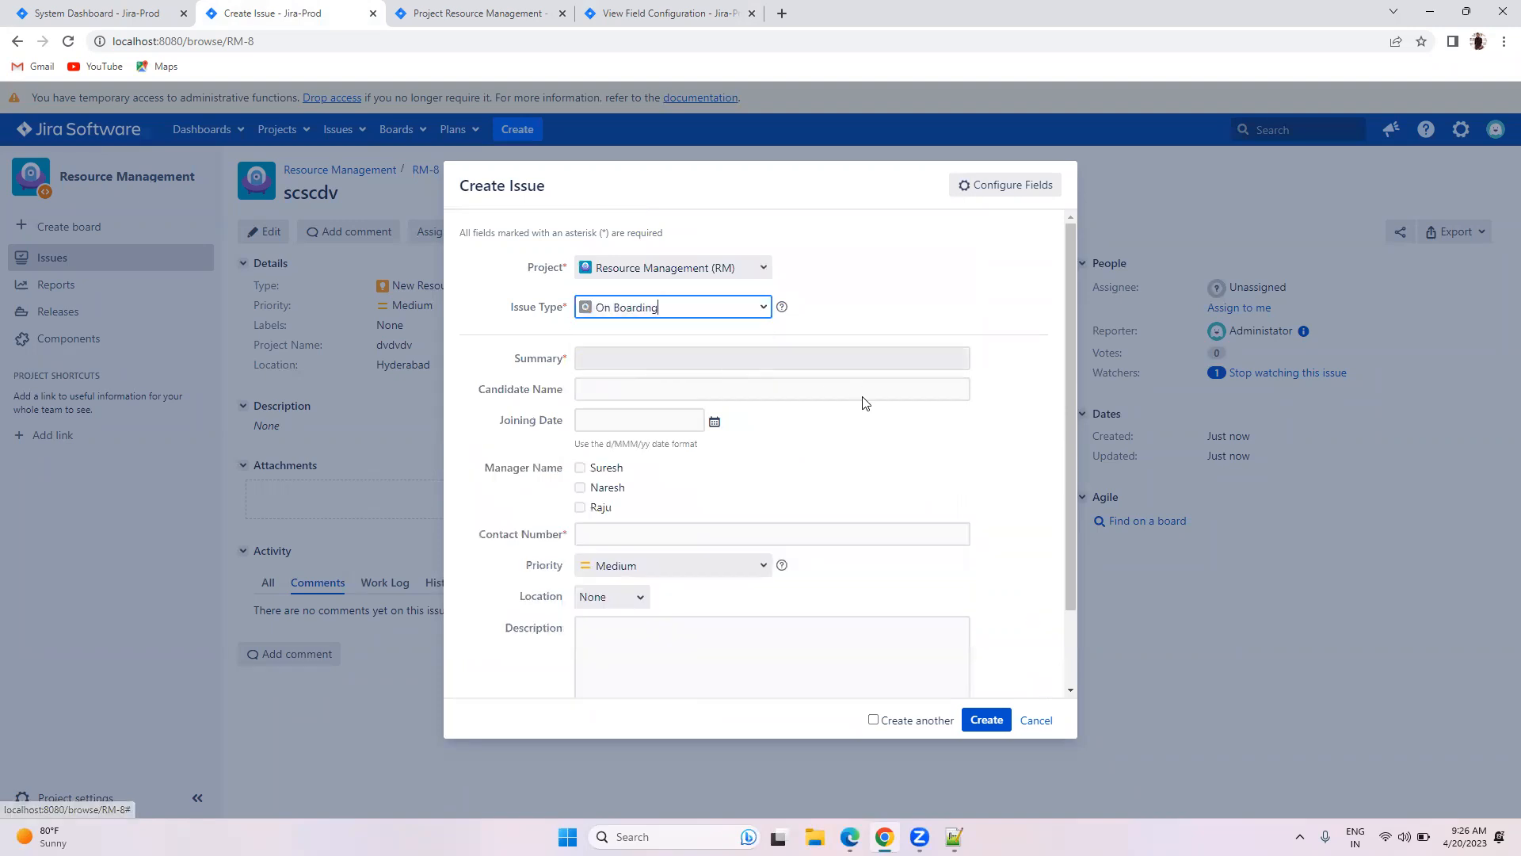
{"action": "scroll", "coordinate": [634, 560], "scroll_direction": "down", "scroll_amount": 2}
{"action": "left_click", "coordinate": [661, 583]}
{"action": "type", "text": "BVCBFDBB"}
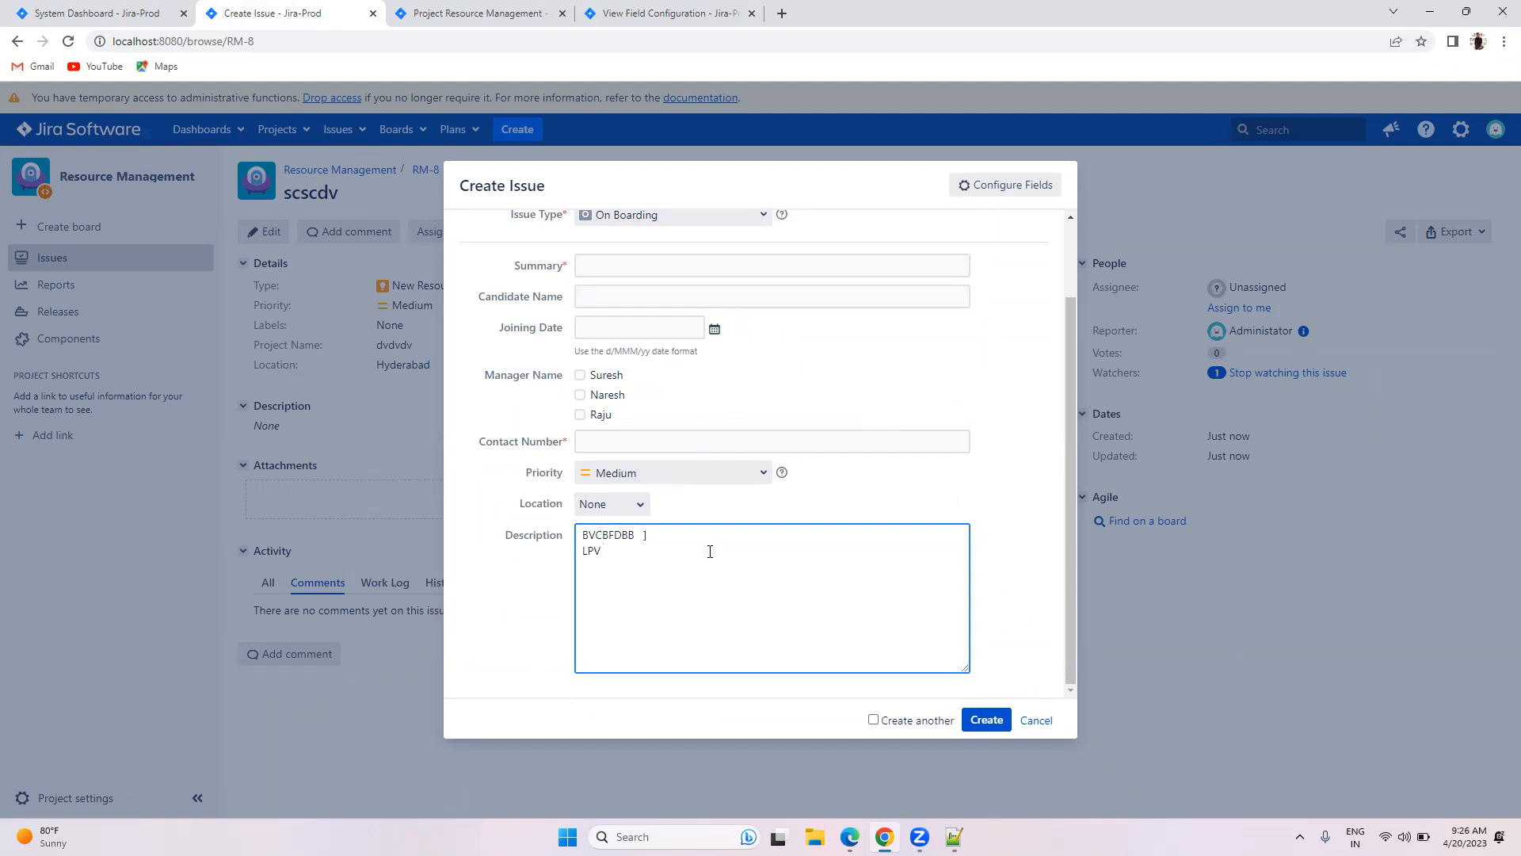
{"action": "type", "text": "]"}
{"action": "key", "text": "Return"}
{"action": "type", "text": "LPV FNDSVKZI NXLM, J"}
{"action": "key", "text": "ctrl+a"}
{"action": "key", "text": "BackSpace"}
{"action": "left_click", "coordinate": [623, 13]}
{"action": "scroll", "coordinate": [966, 485], "scroll_direction": "down", "scroll_amount": 3}
{"action": "scroll", "coordinate": [966, 485], "scroll_direction": "down", "scroll_amount": 7}
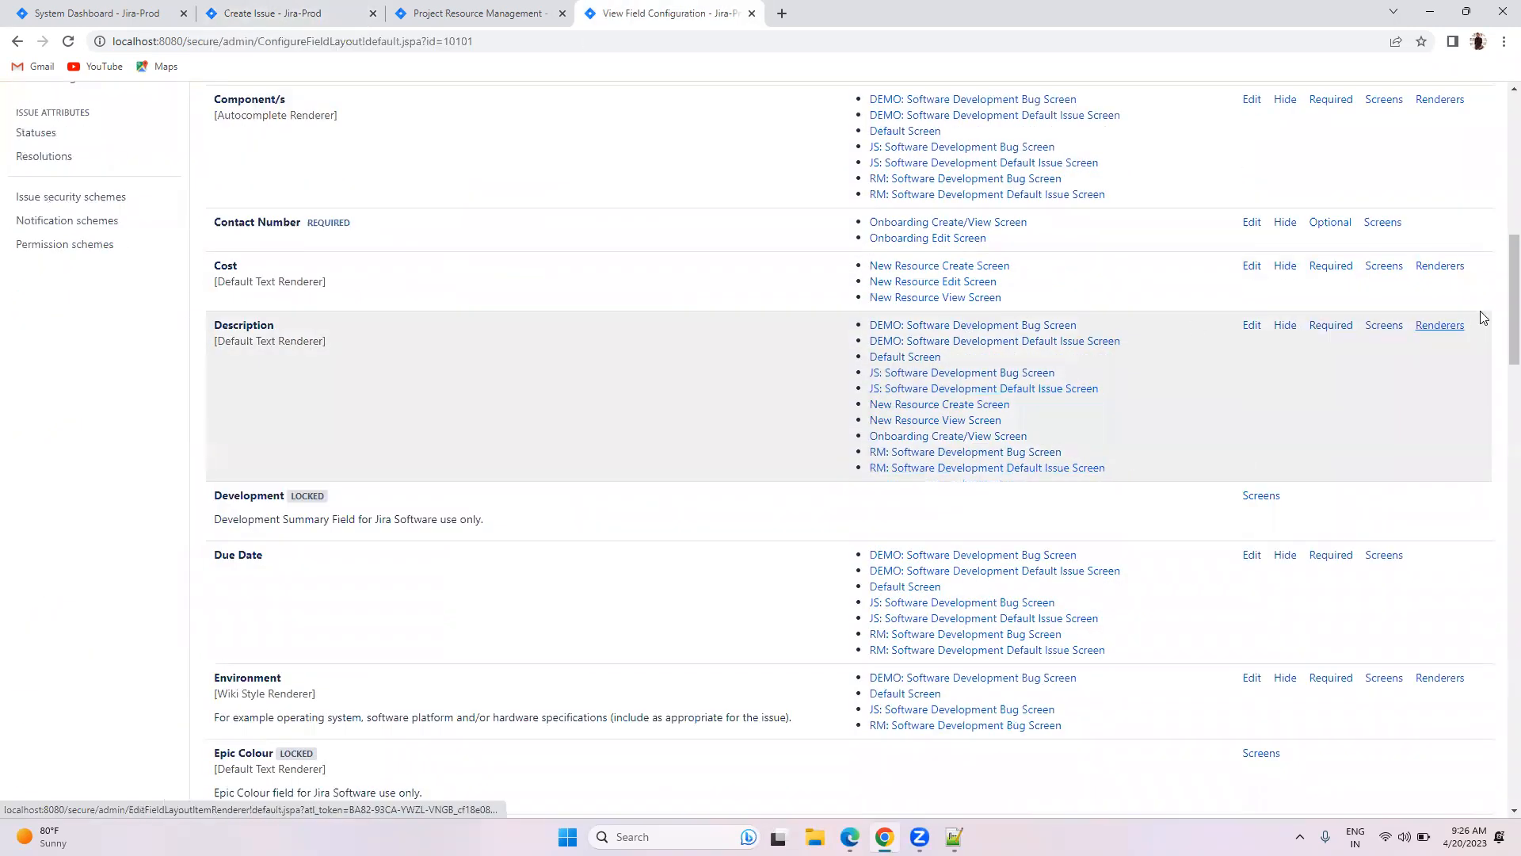
Step: Switch the Description field to the Wiki Style Renderer
{"action": "left_click", "coordinate": [1440, 326]}
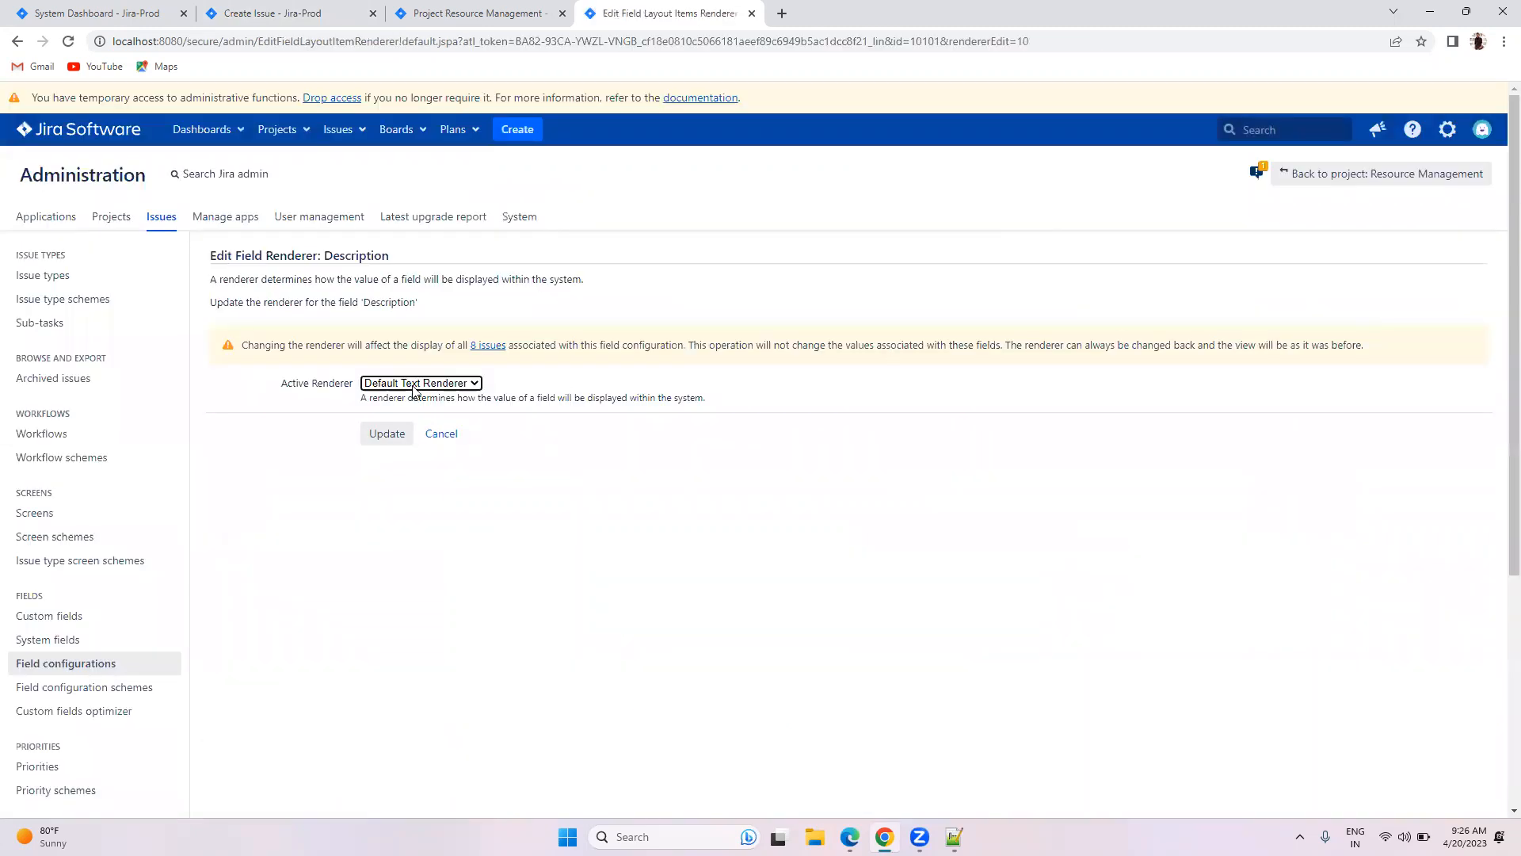
{"action": "left_click", "coordinate": [400, 384]}
{"action": "left_click", "coordinate": [400, 410]}
{"action": "left_click", "coordinate": [388, 434]}
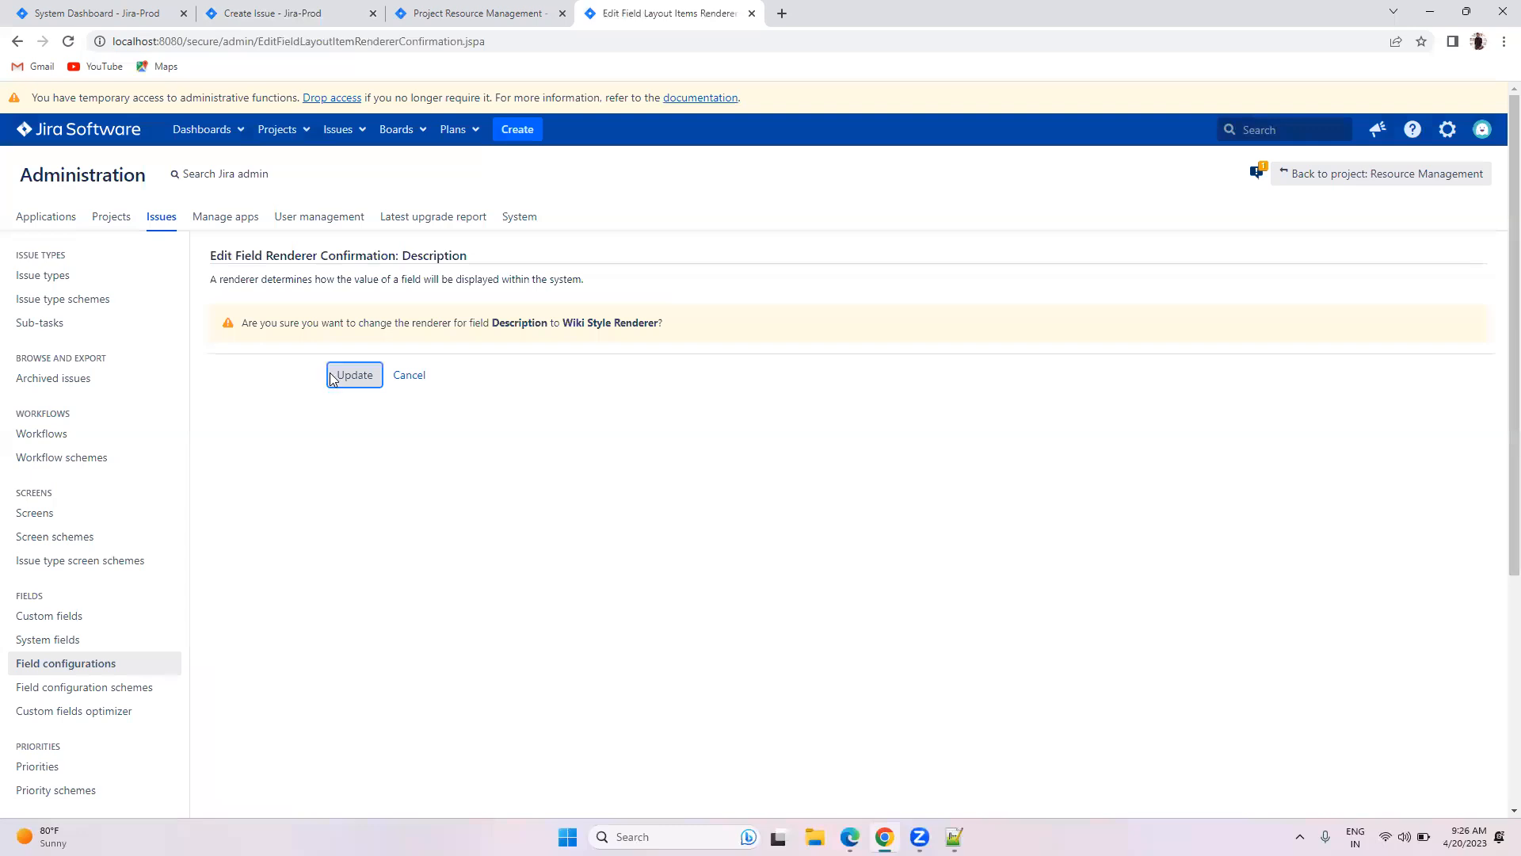
{"action": "left_click", "coordinate": [343, 375]}
Step: Discard the unsaved Create Issue form and start a fresh one
{"action": "left_click", "coordinate": [330, 8]}
{"action": "left_click", "coordinate": [1050, 720]}
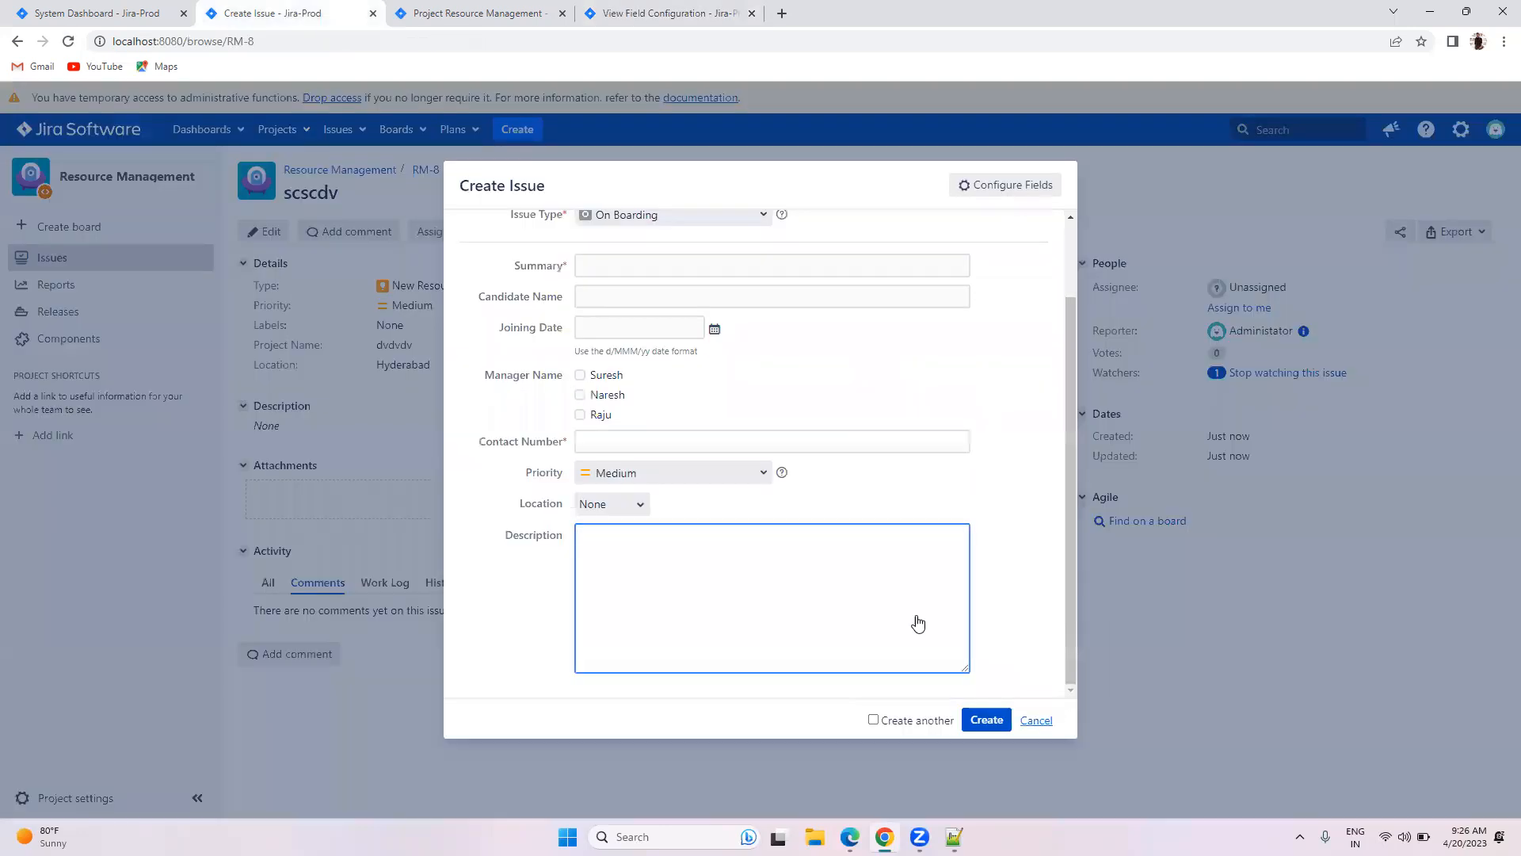
{"action": "left_click", "coordinate": [836, 226]}
{"action": "left_click", "coordinate": [517, 130]}
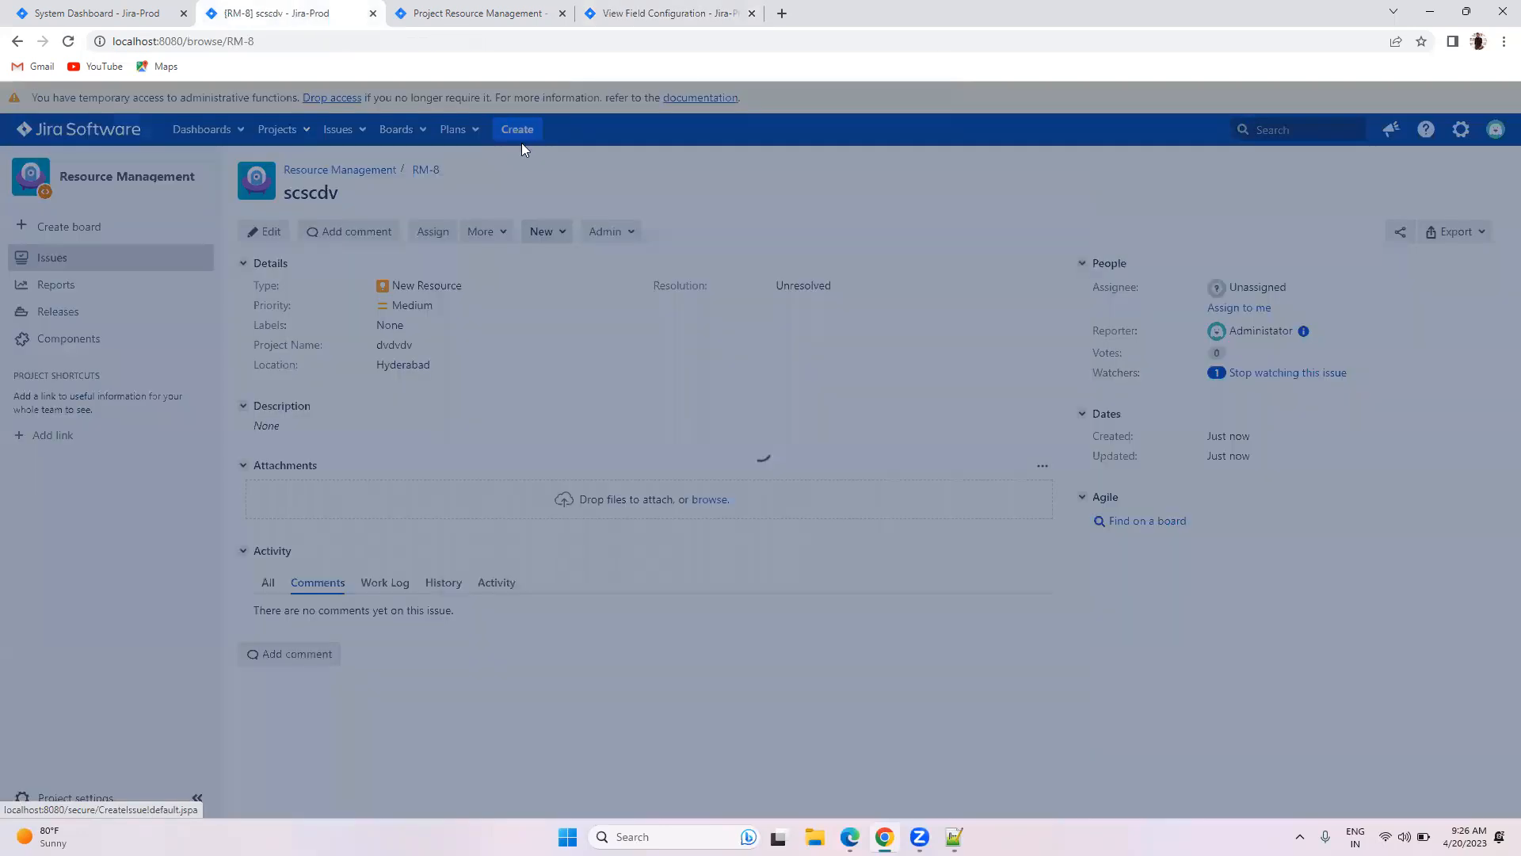
Step: Switch Candidate Name to the Wiki Style Renderer and cancel the outdated issue form
{"action": "scroll", "coordinate": [810, 441], "scroll_direction": "down", "scroll_amount": 2}
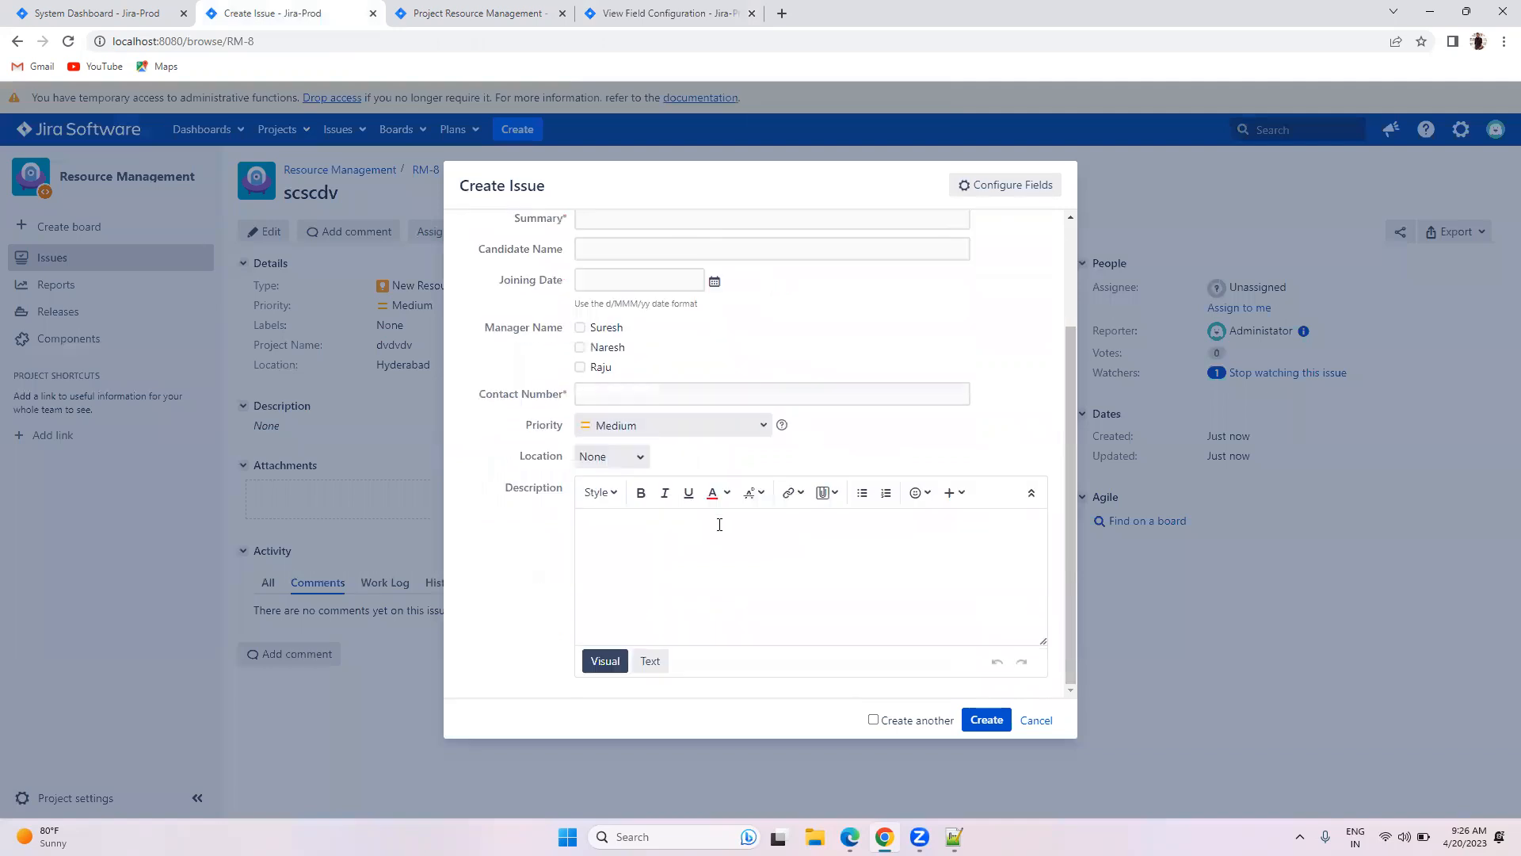
{"action": "scroll", "coordinate": [719, 524], "scroll_direction": "up", "scroll_amount": 2}
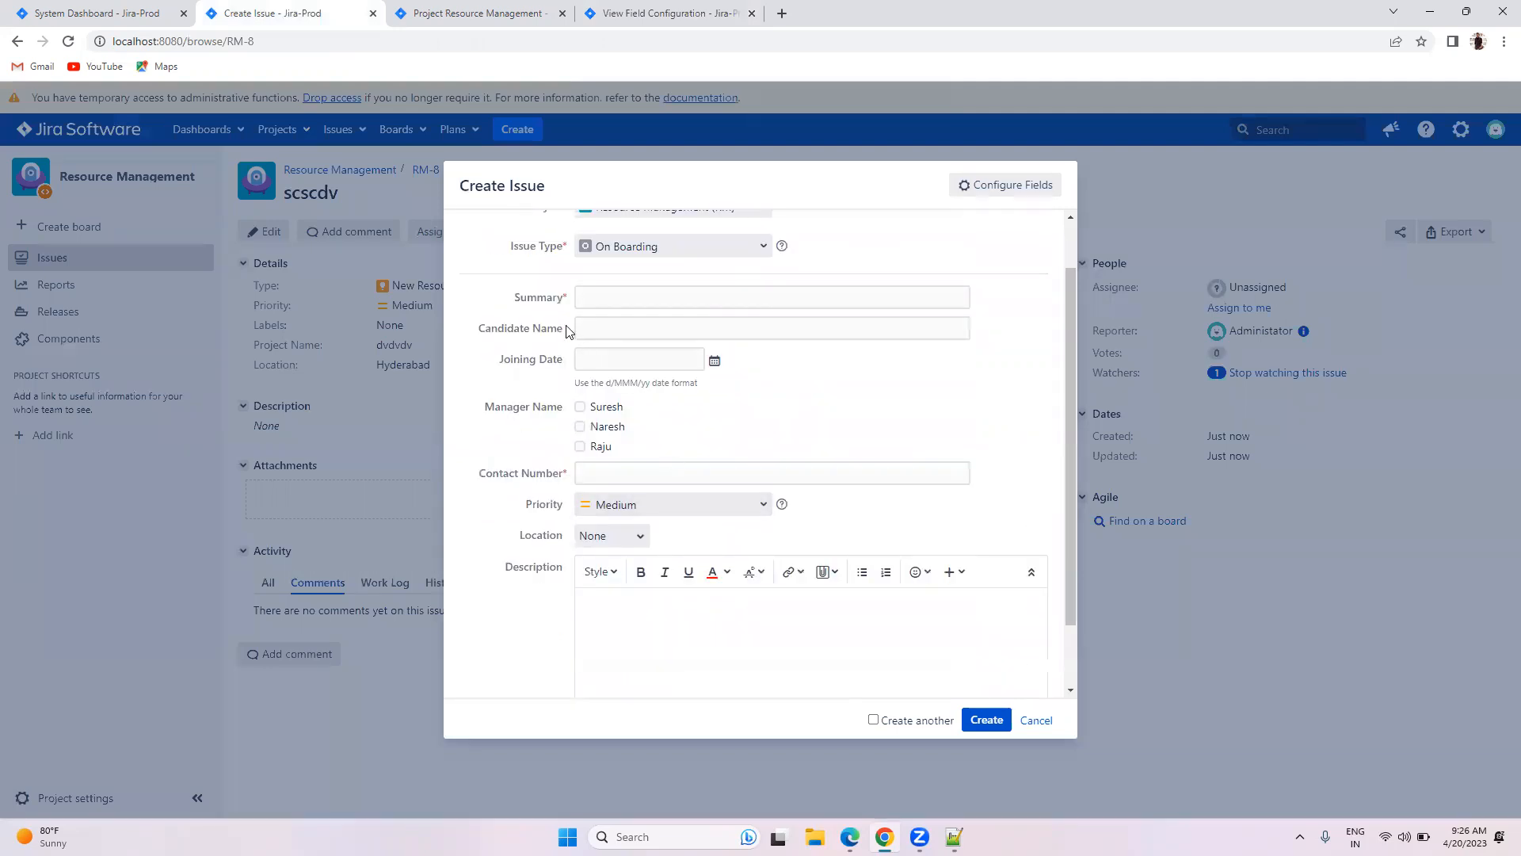
{"action": "left_click", "coordinate": [606, 323]}
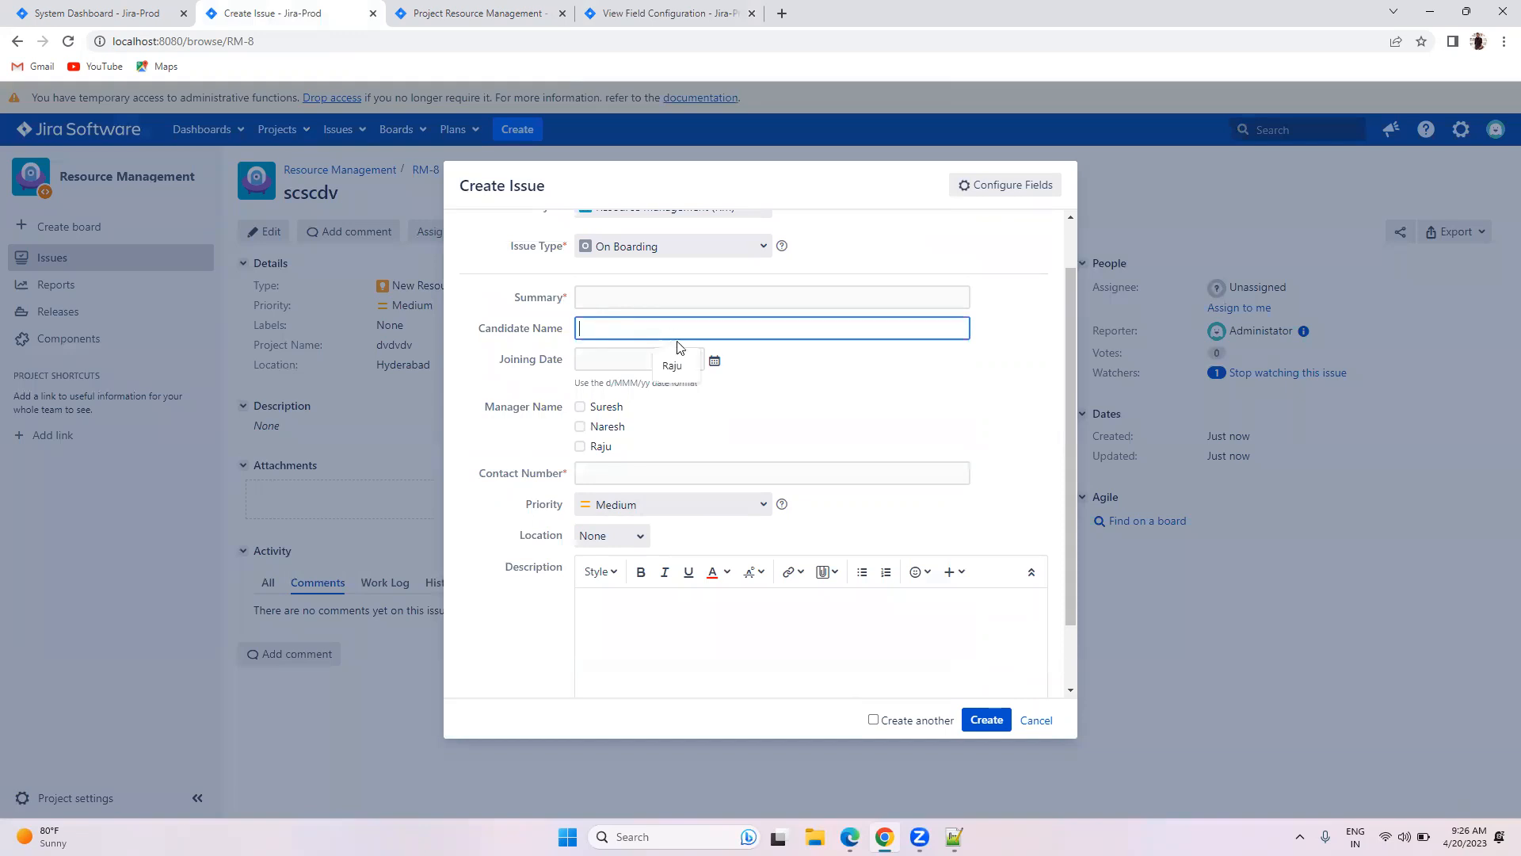
{"action": "left_click", "coordinate": [685, 6]}
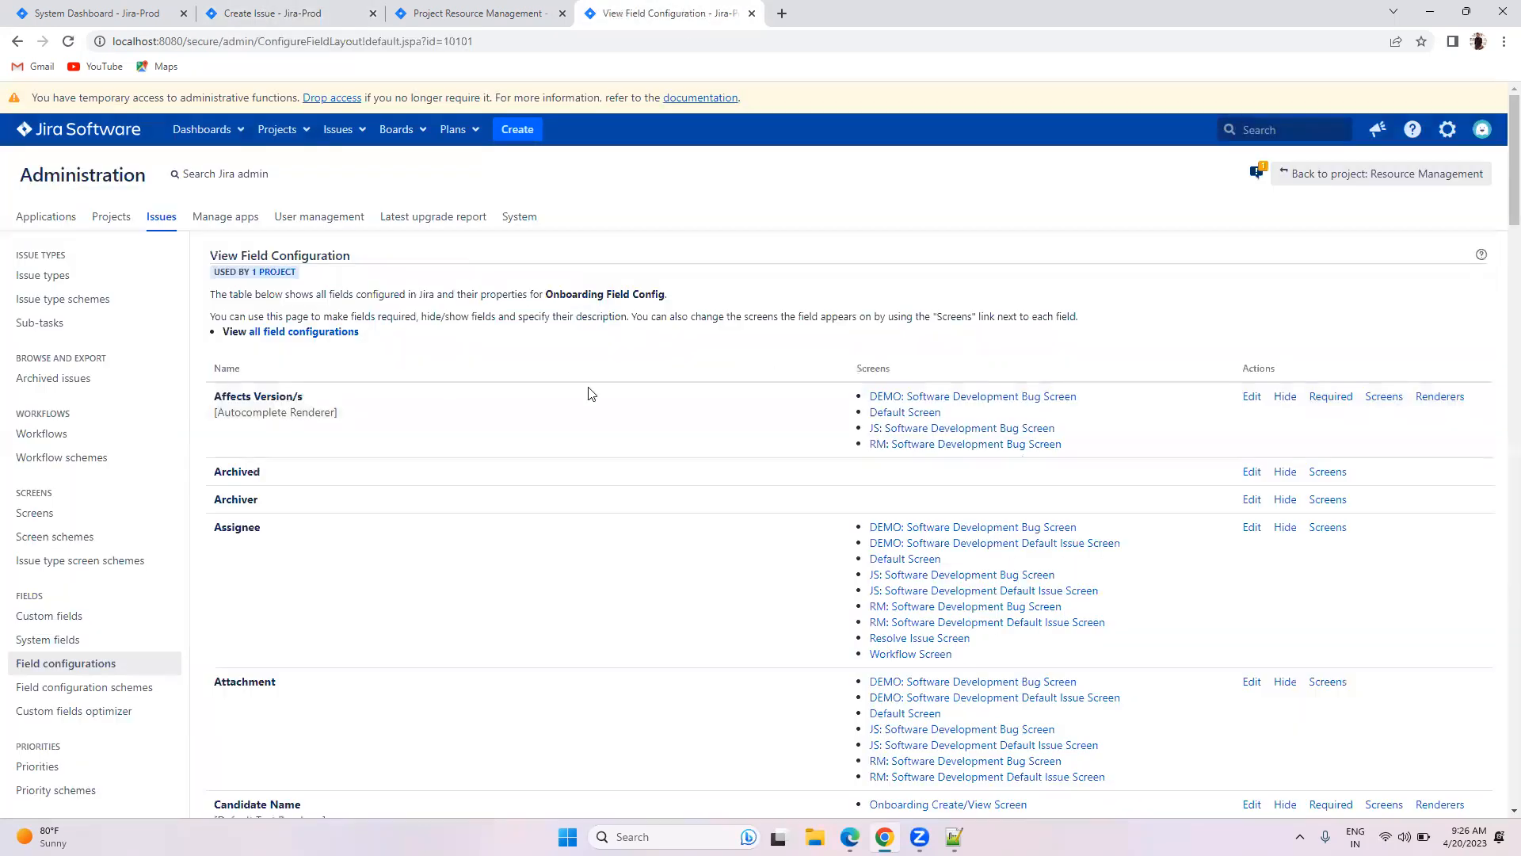
{"action": "scroll", "coordinate": [697, 538], "scroll_direction": "down", "scroll_amount": 5}
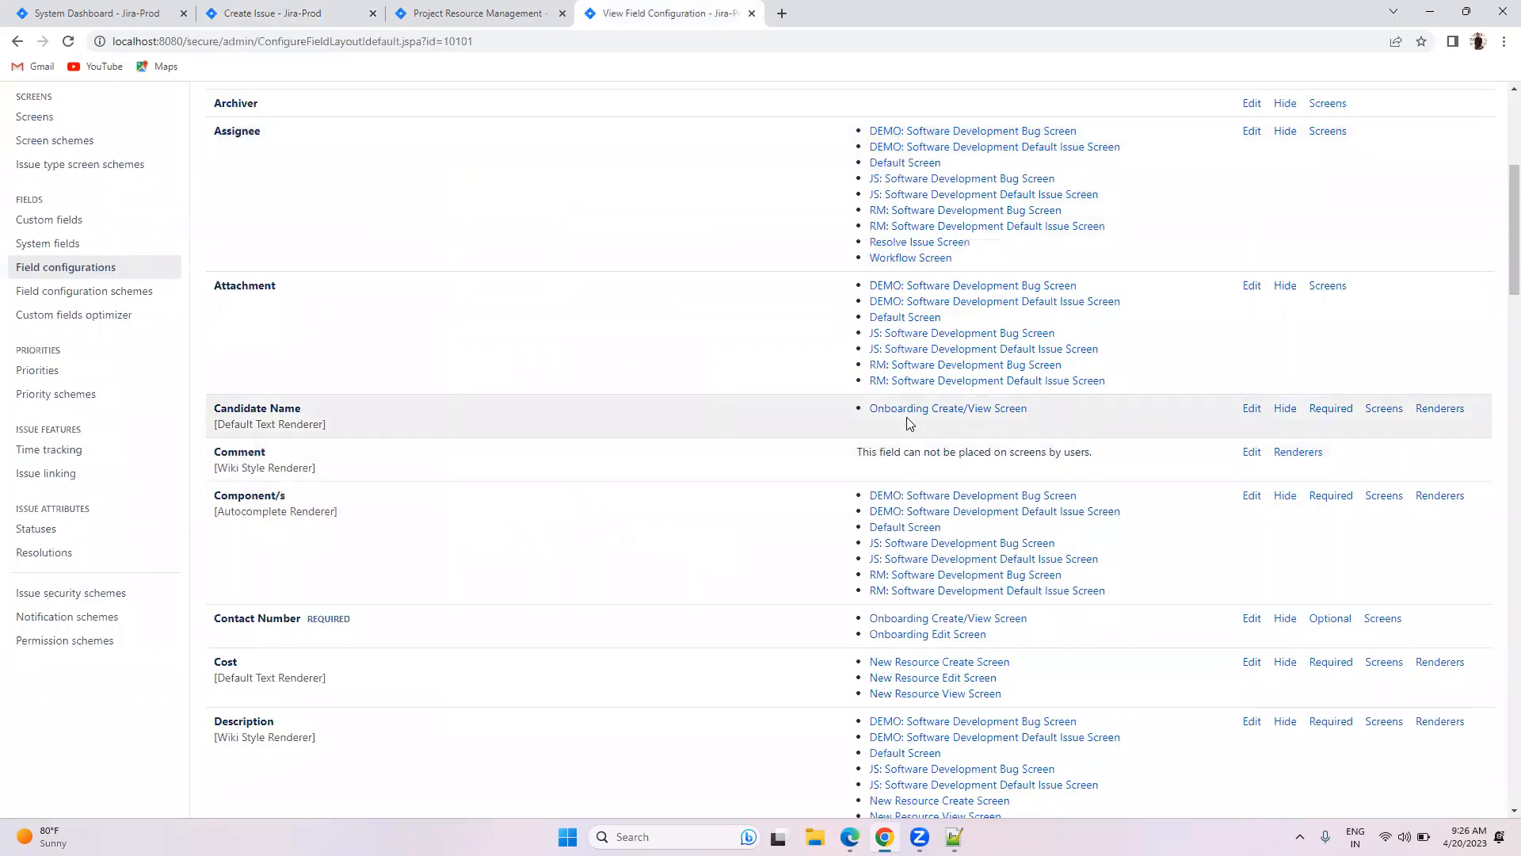
{"action": "left_click", "coordinate": [1441, 406]}
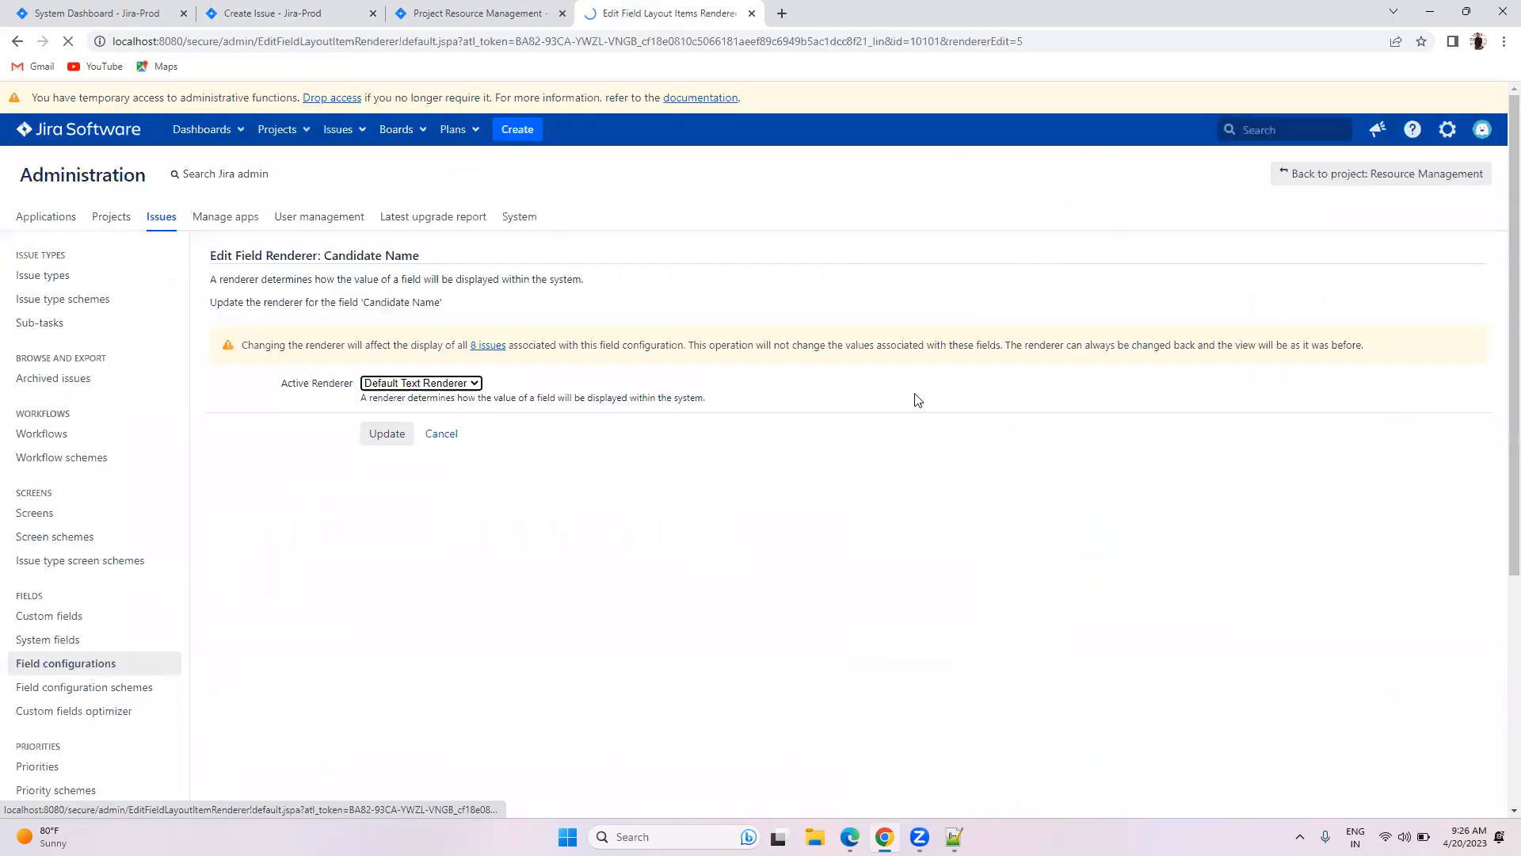
{"action": "left_click", "coordinate": [433, 383]}
{"action": "left_click", "coordinate": [408, 408]}
{"action": "left_click", "coordinate": [382, 434]}
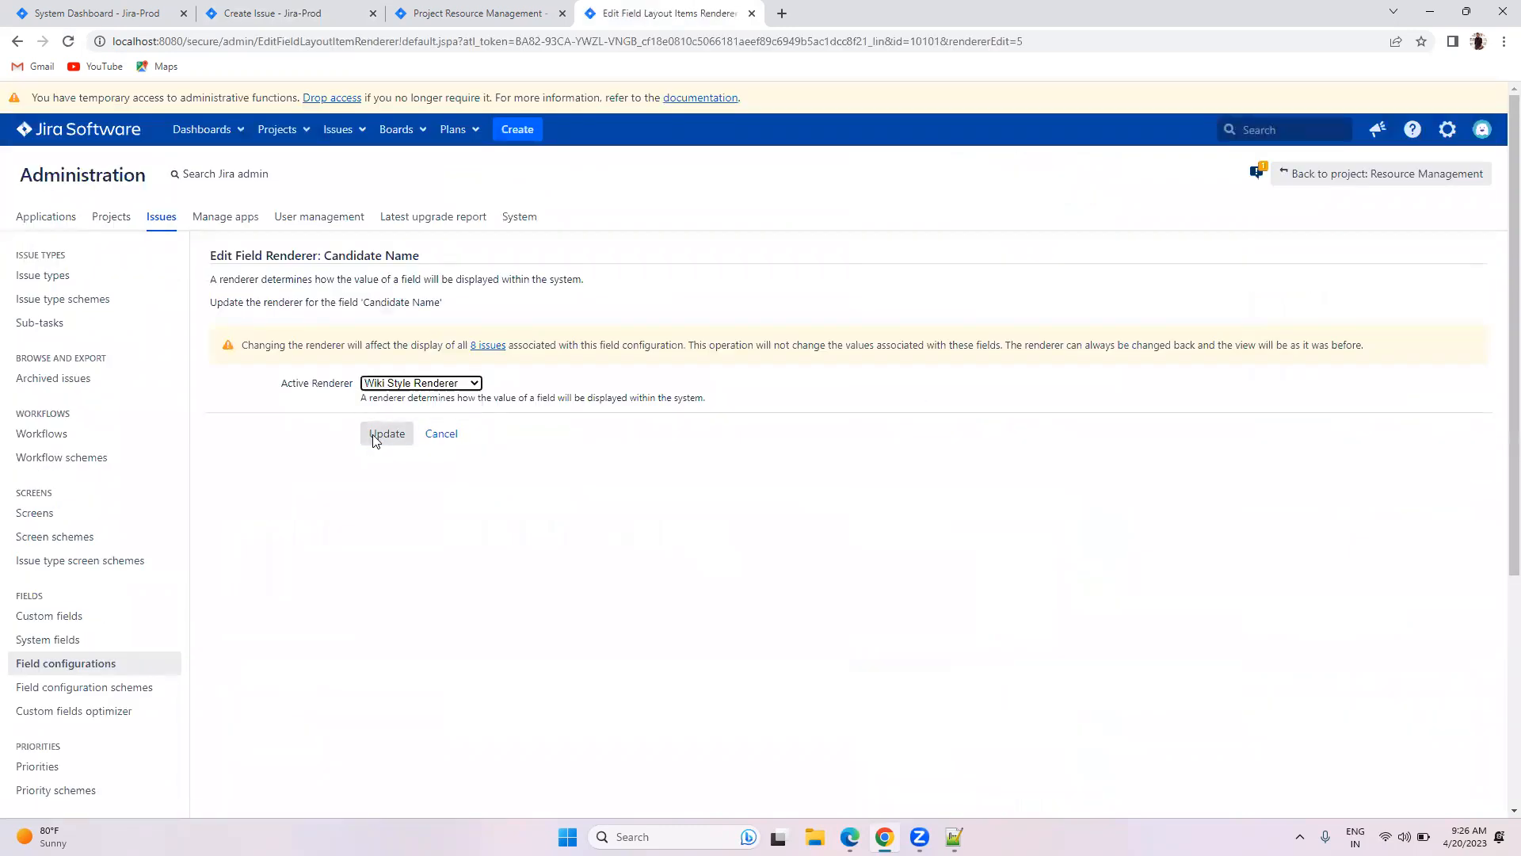
{"action": "left_click", "coordinate": [355, 375]}
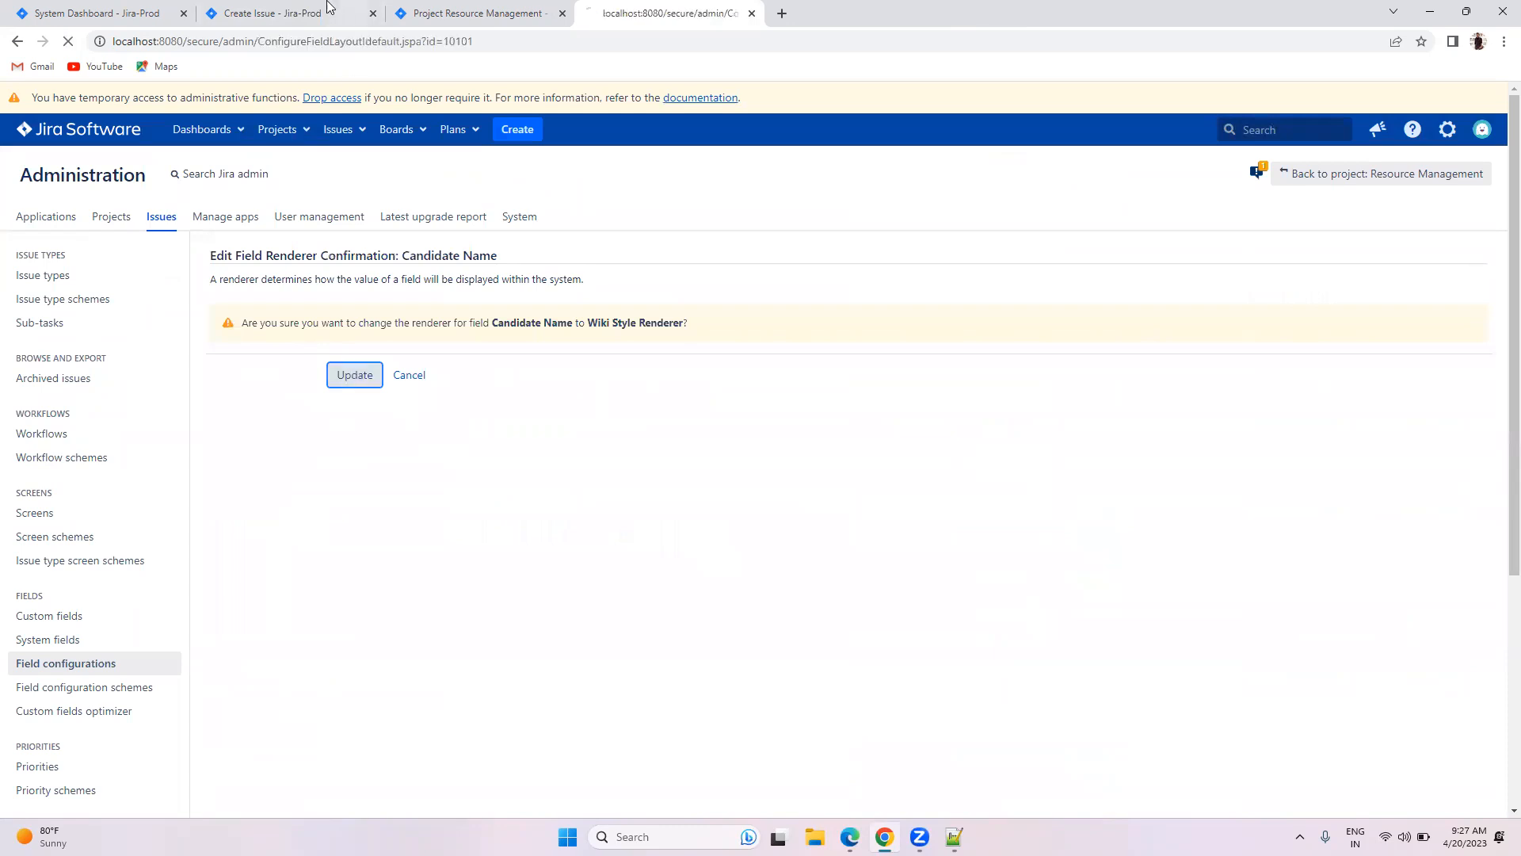
{"action": "left_click", "coordinate": [327, 11]}
{"action": "left_click", "coordinate": [1036, 720]}
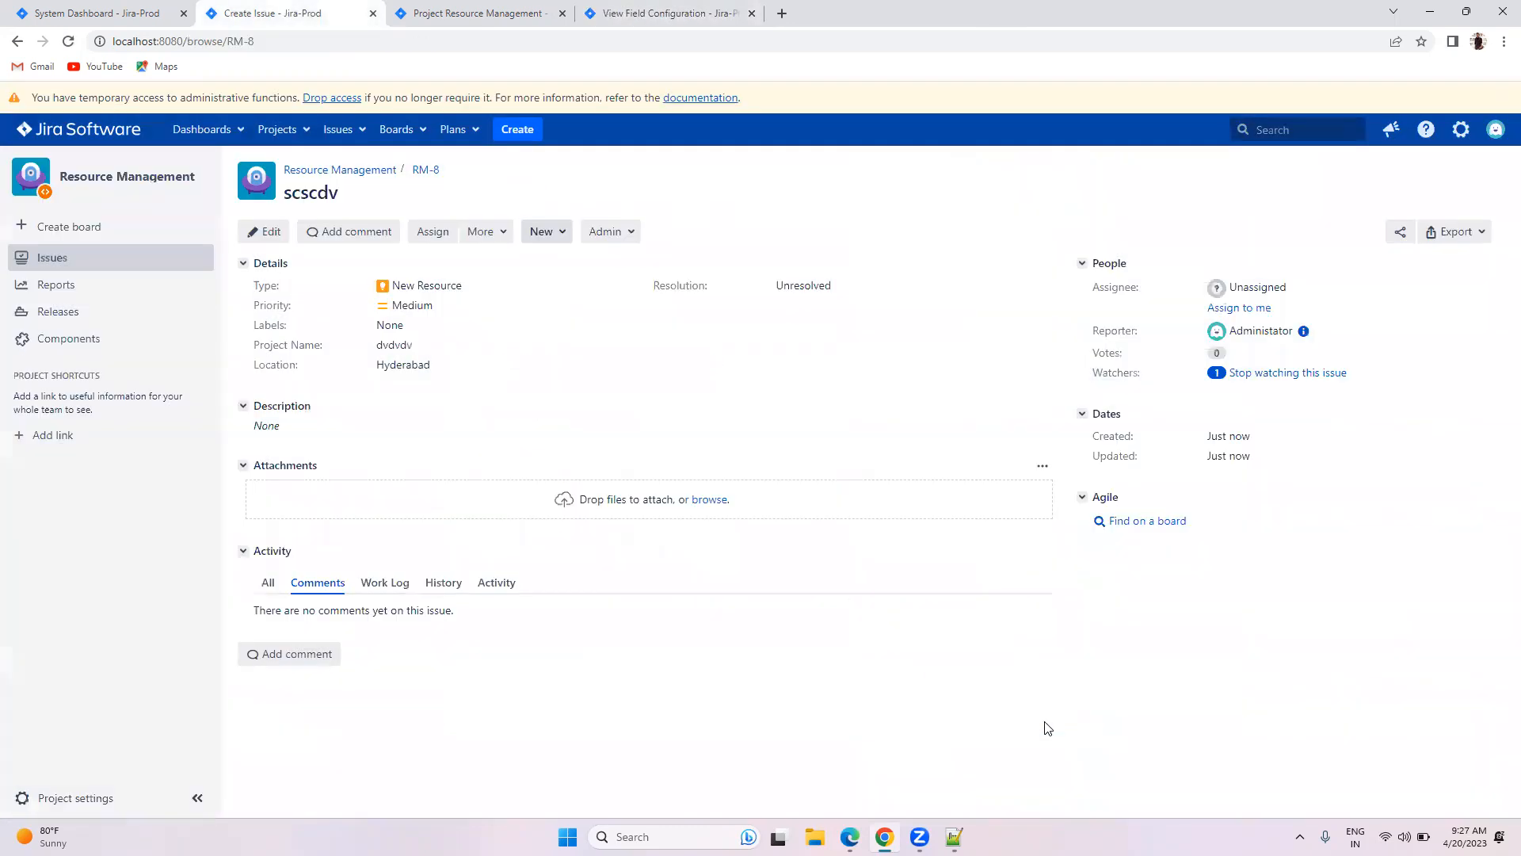
Step: In a new issue, enter the candidate's name as red italic Heading 3 text
{"action": "left_click", "coordinate": [515, 132]}
{"action": "left_click", "coordinate": [604, 420]}
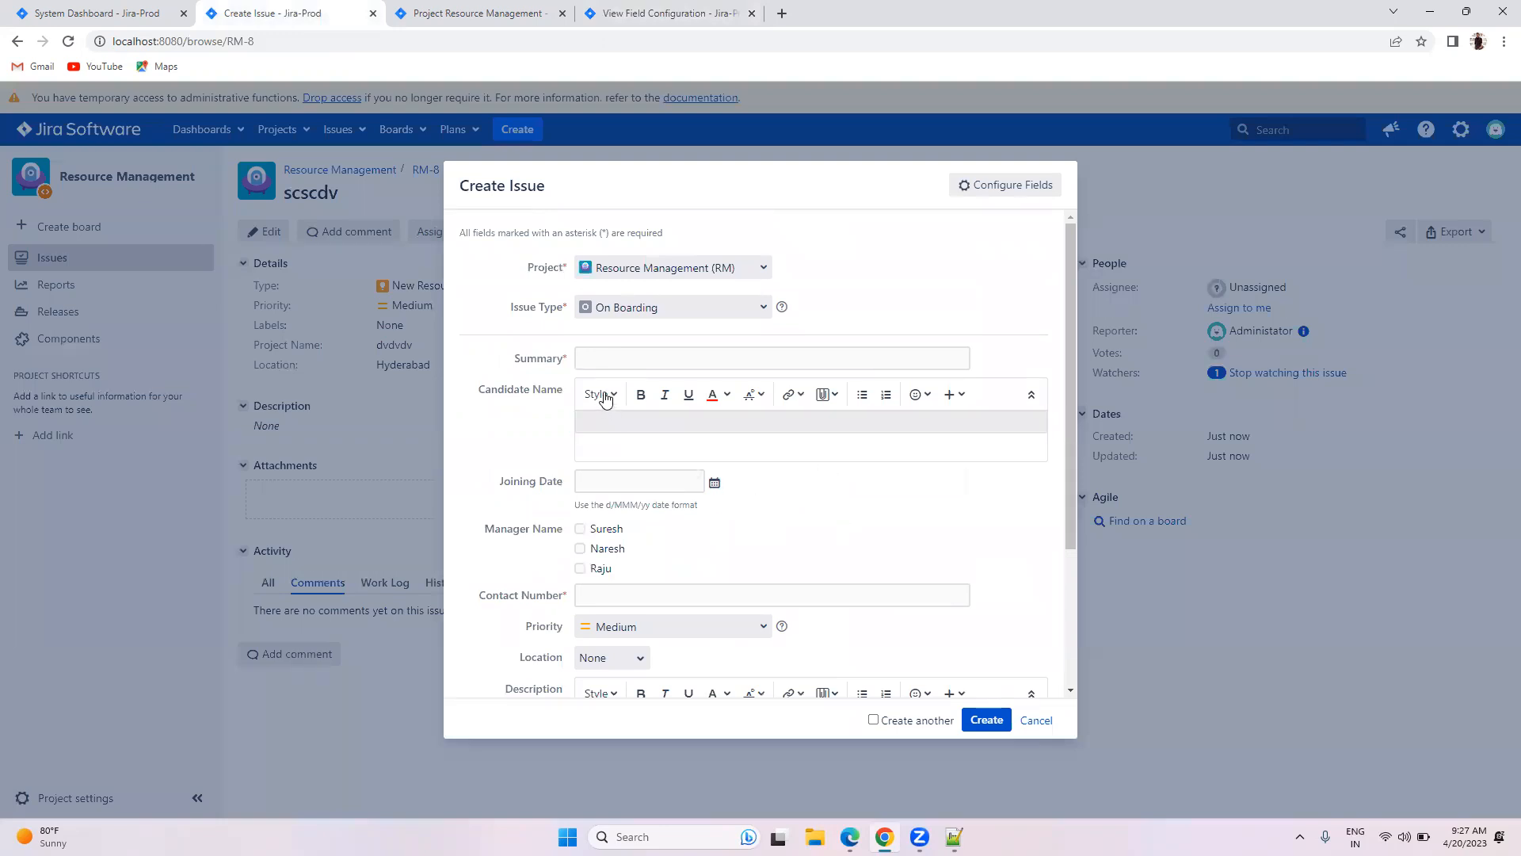
{"action": "left_click", "coordinate": [607, 394]}
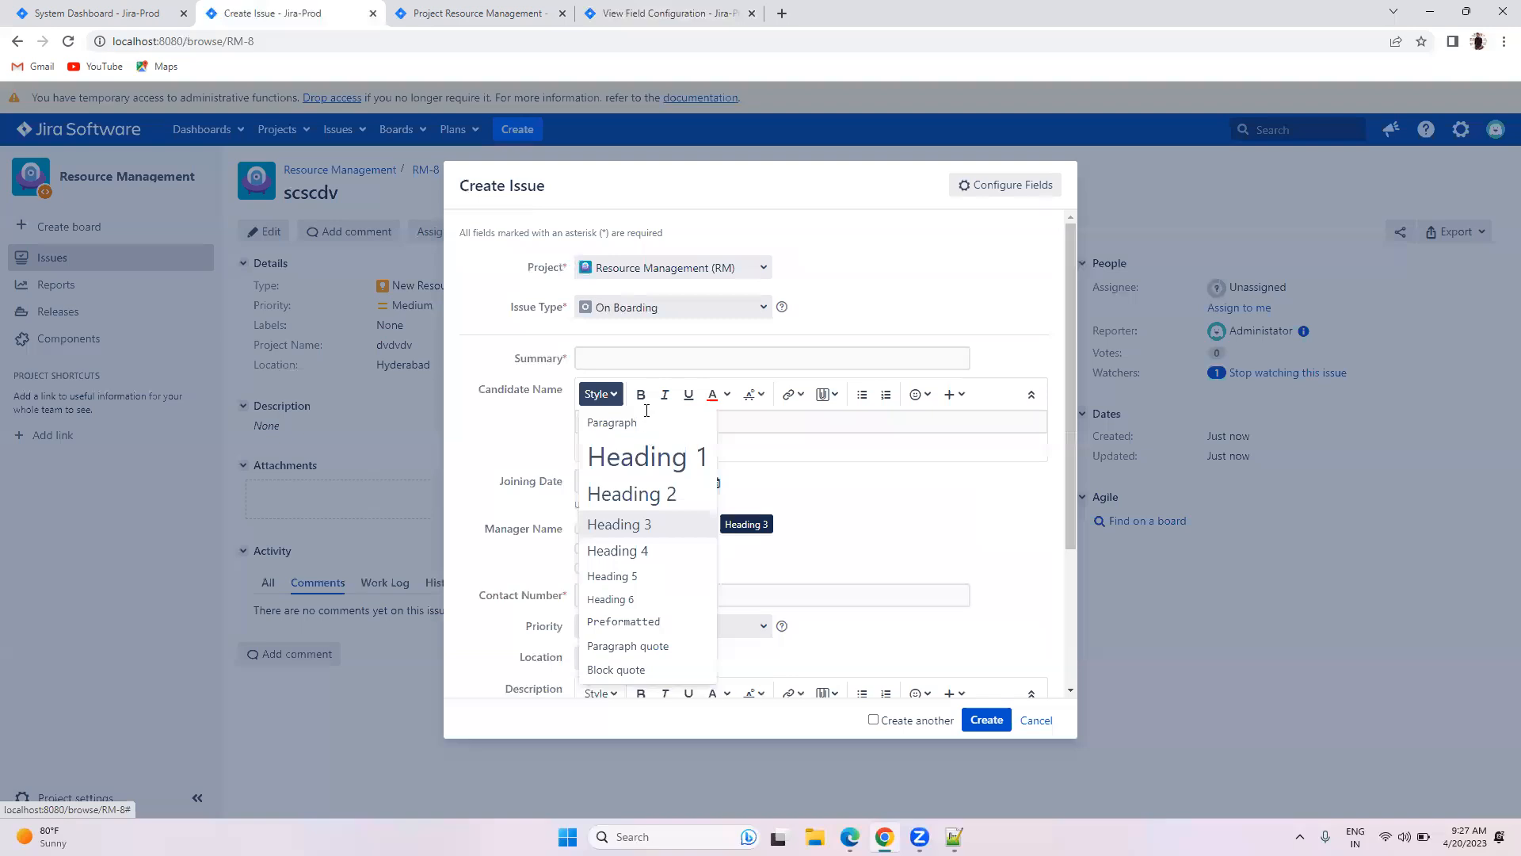
{"action": "left_click", "coordinate": [626, 524]}
{"action": "left_click", "coordinate": [664, 394]}
{"action": "left_click", "coordinate": [713, 395]}
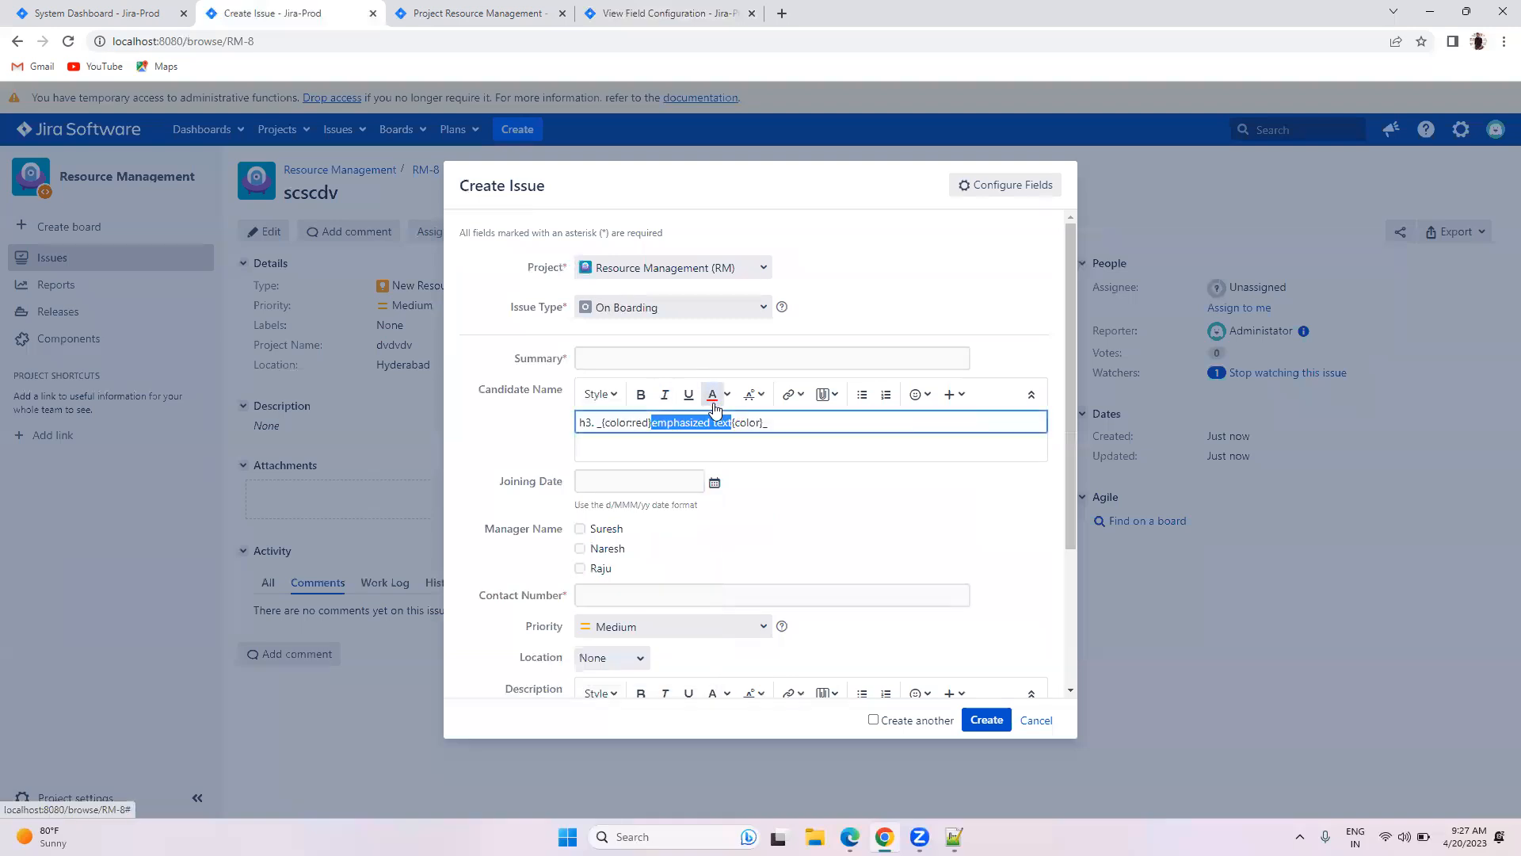
{"action": "type", "text": "mUSKU"}
{"action": "key", "text": "BackSpace"}
{"action": "key", "text": "BackSpace"}
{"action": "key", "text": "BackSpace"}
{"action": "key", "text": "BackSpace"}
{"action": "key", "text": "BackSpace"}
{"action": "type", "text": "mU"}
{"action": "key", "text": "BackSpace"}
{"action": "key", "text": "BackSpace"}
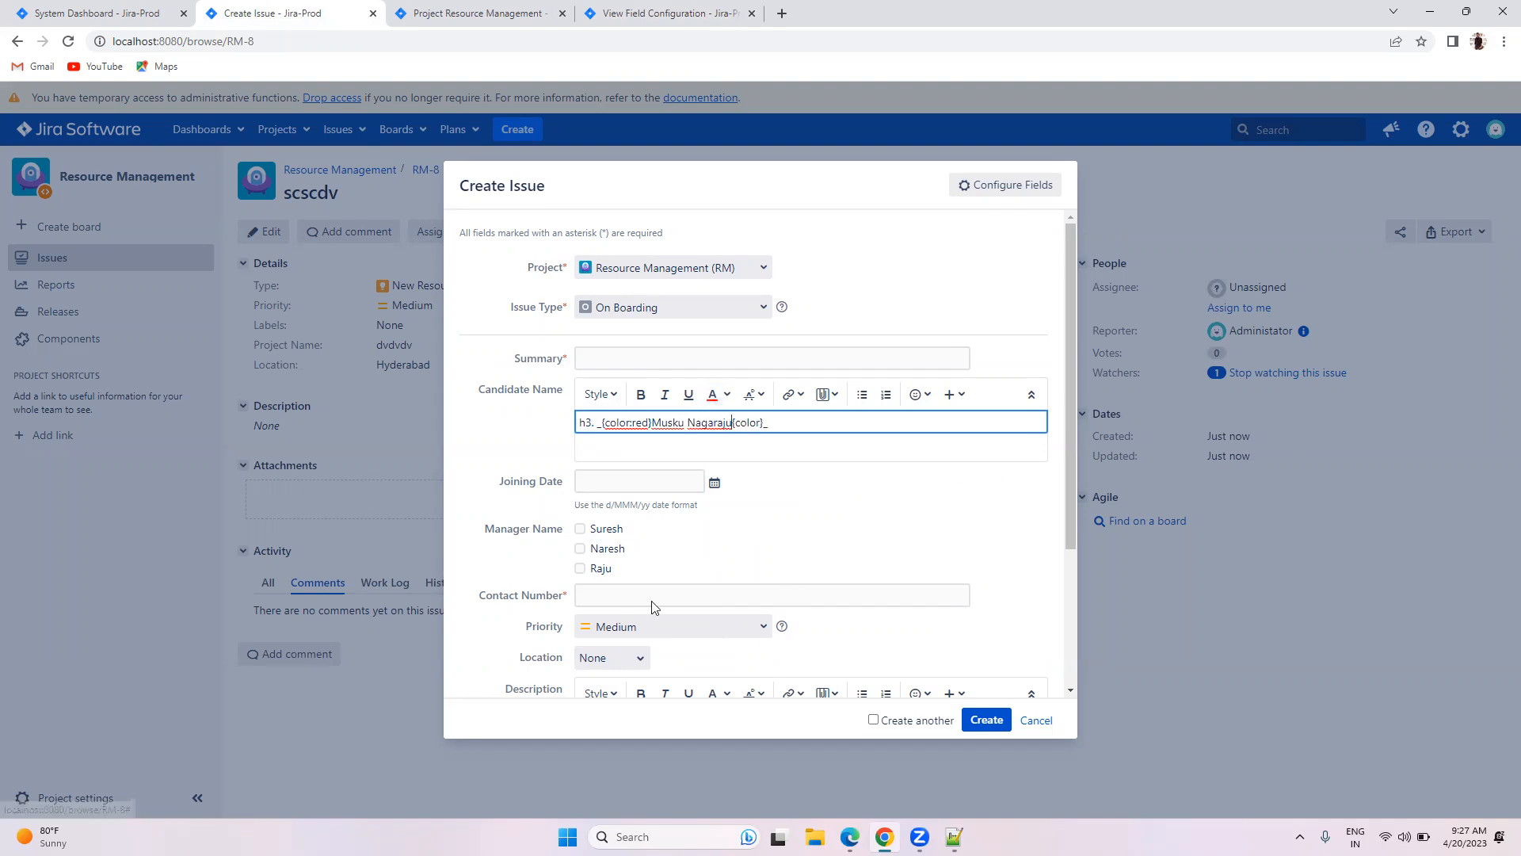
Step: Fill in a contact number and summary vdfgvdfvdf, then create the issue
{"action": "left_click", "coordinate": [650, 596]}
{"action": "type", "text": "1234"}
{"action": "left_click", "coordinate": [987, 720]}
{"action": "left_click", "coordinate": [618, 410]}
{"action": "type", "text": "vdfgvdfvdf"}
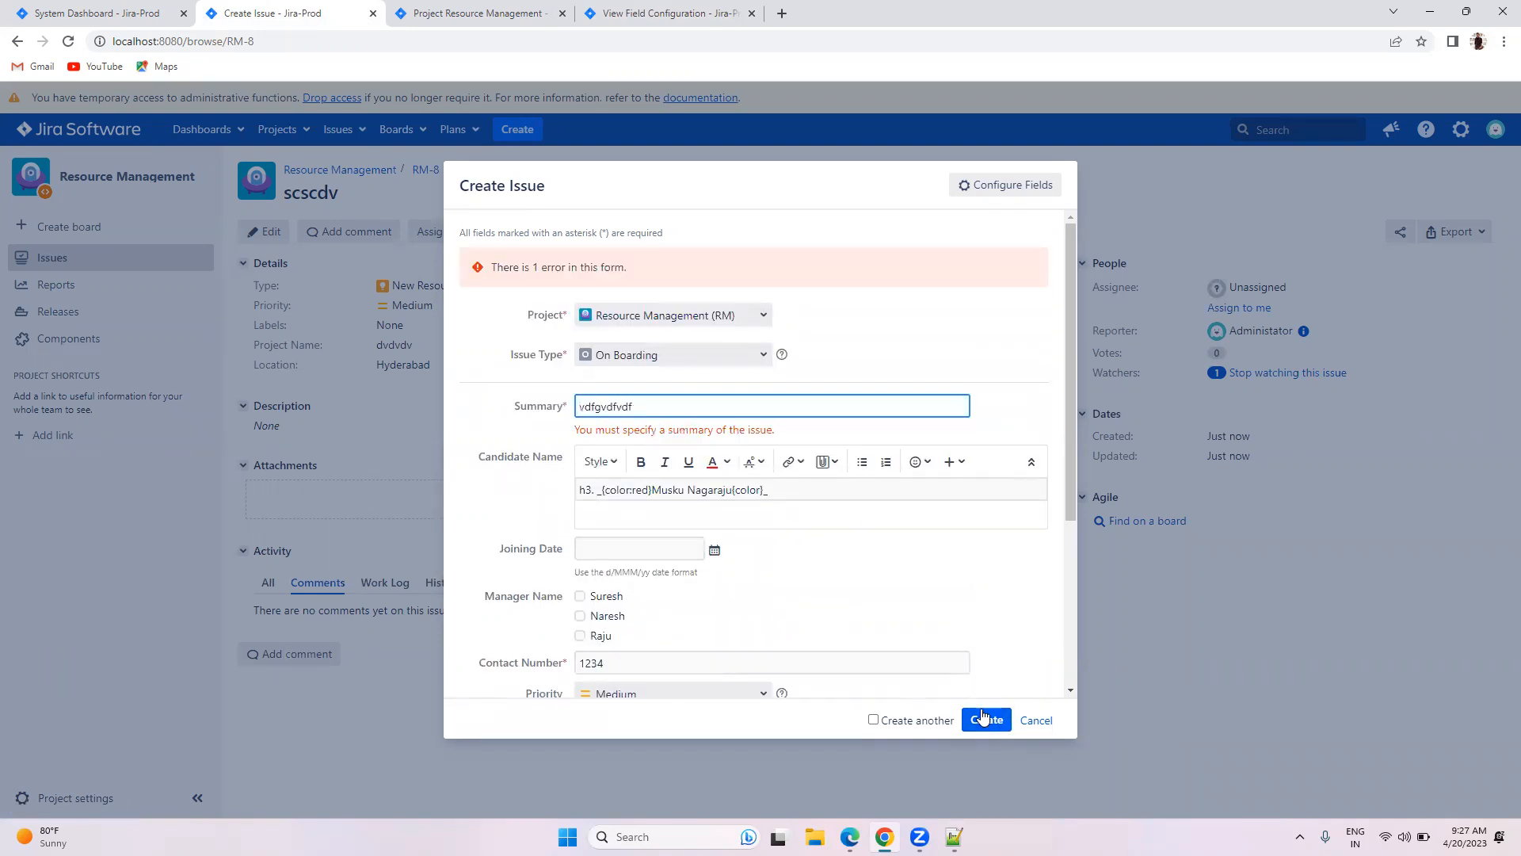
{"action": "left_click", "coordinate": [983, 718]}
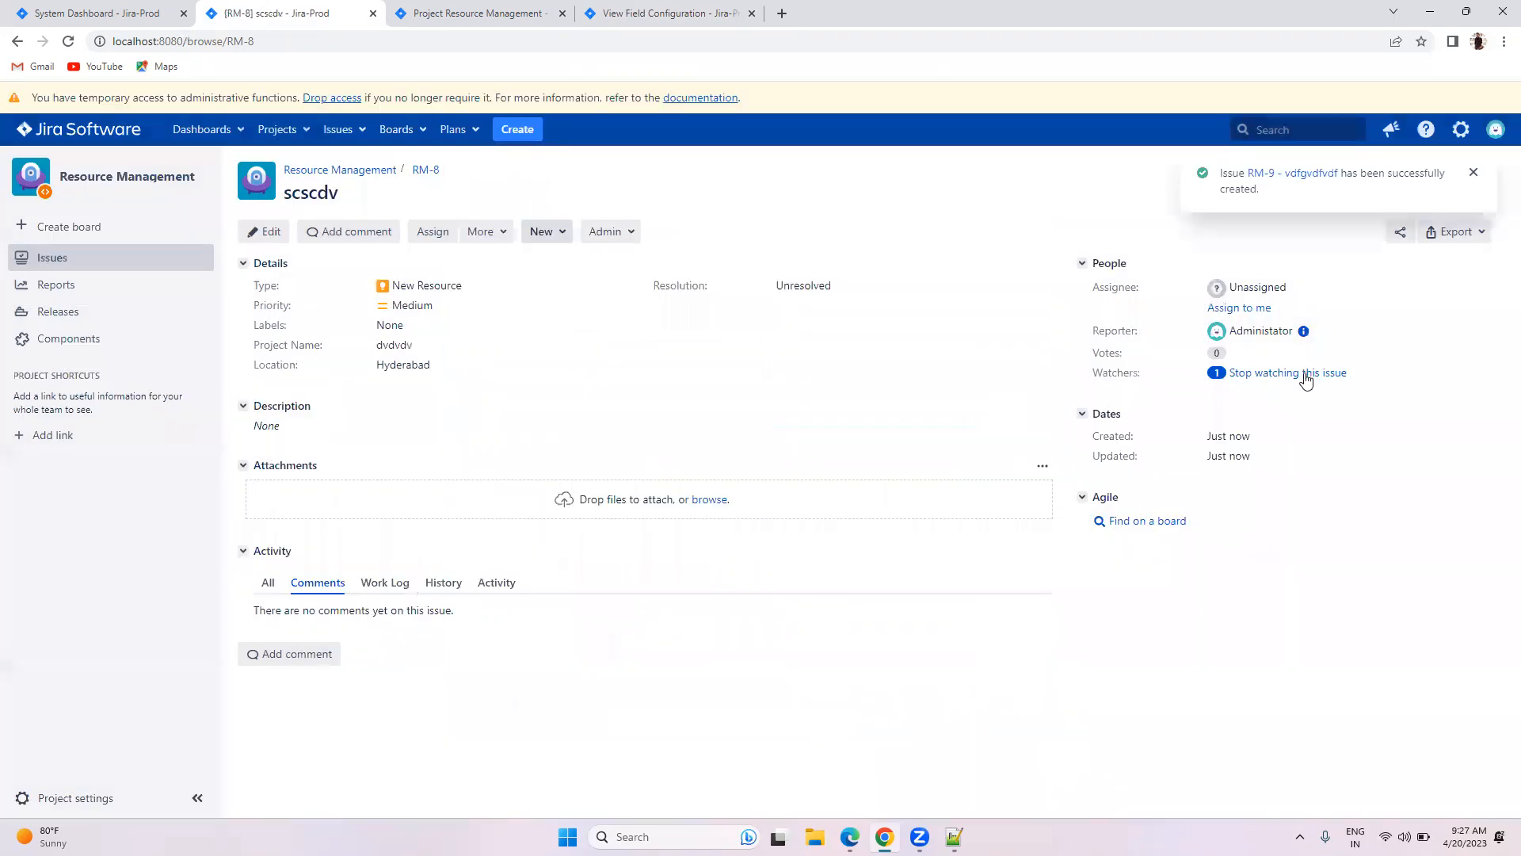
Step: Open RM-9 to check its candidate name, then go to Resource Management's Fields settings
{"action": "left_click", "coordinate": [1279, 172]}
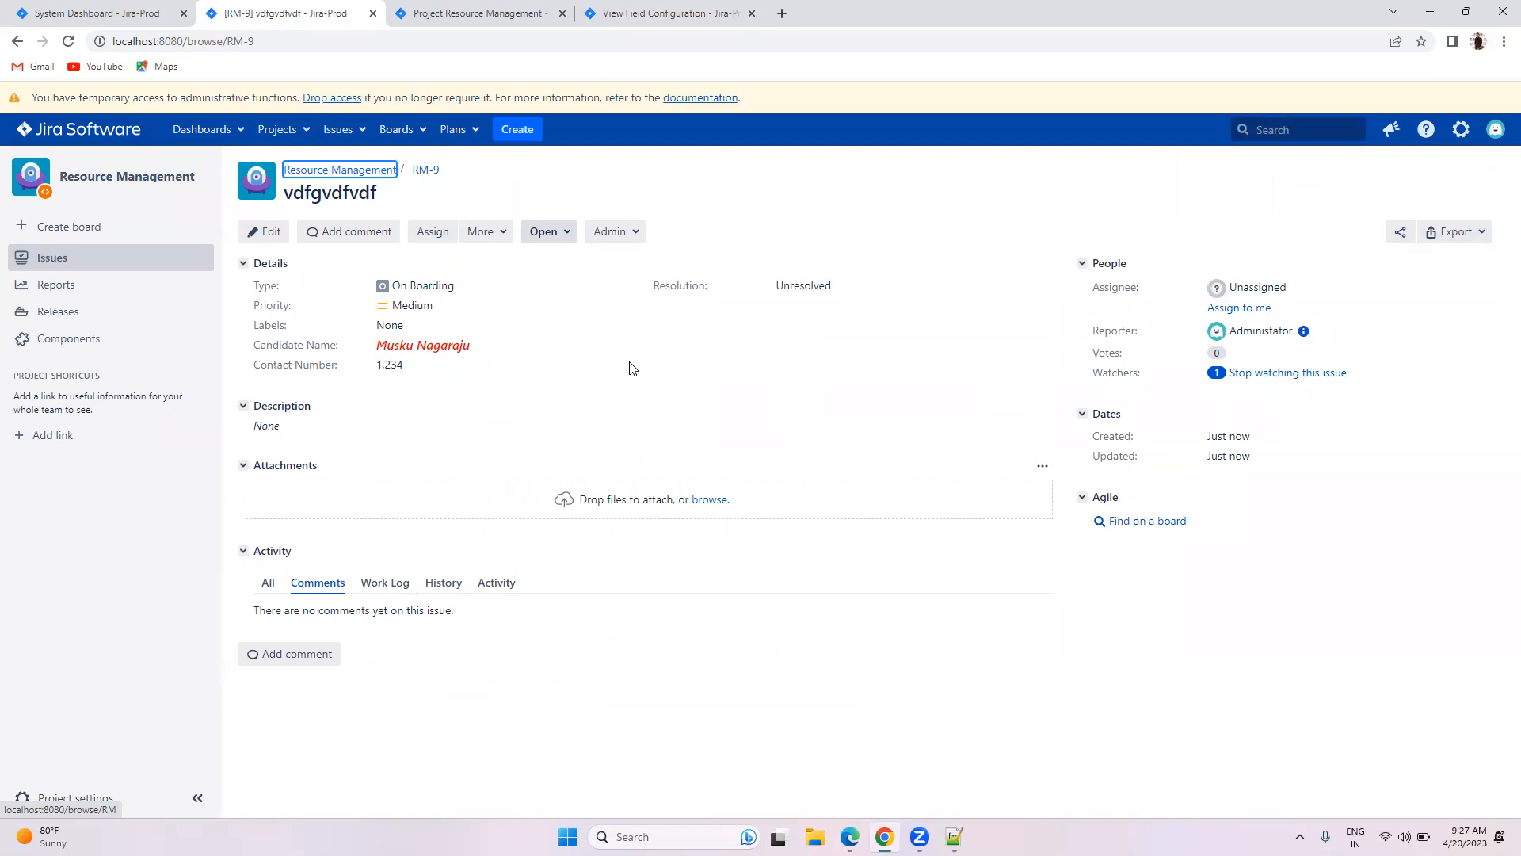
{"action": "left_click", "coordinate": [669, 11]}
{"action": "scroll", "coordinate": [600, 389], "scroll_direction": "down", "scroll_amount": 5}
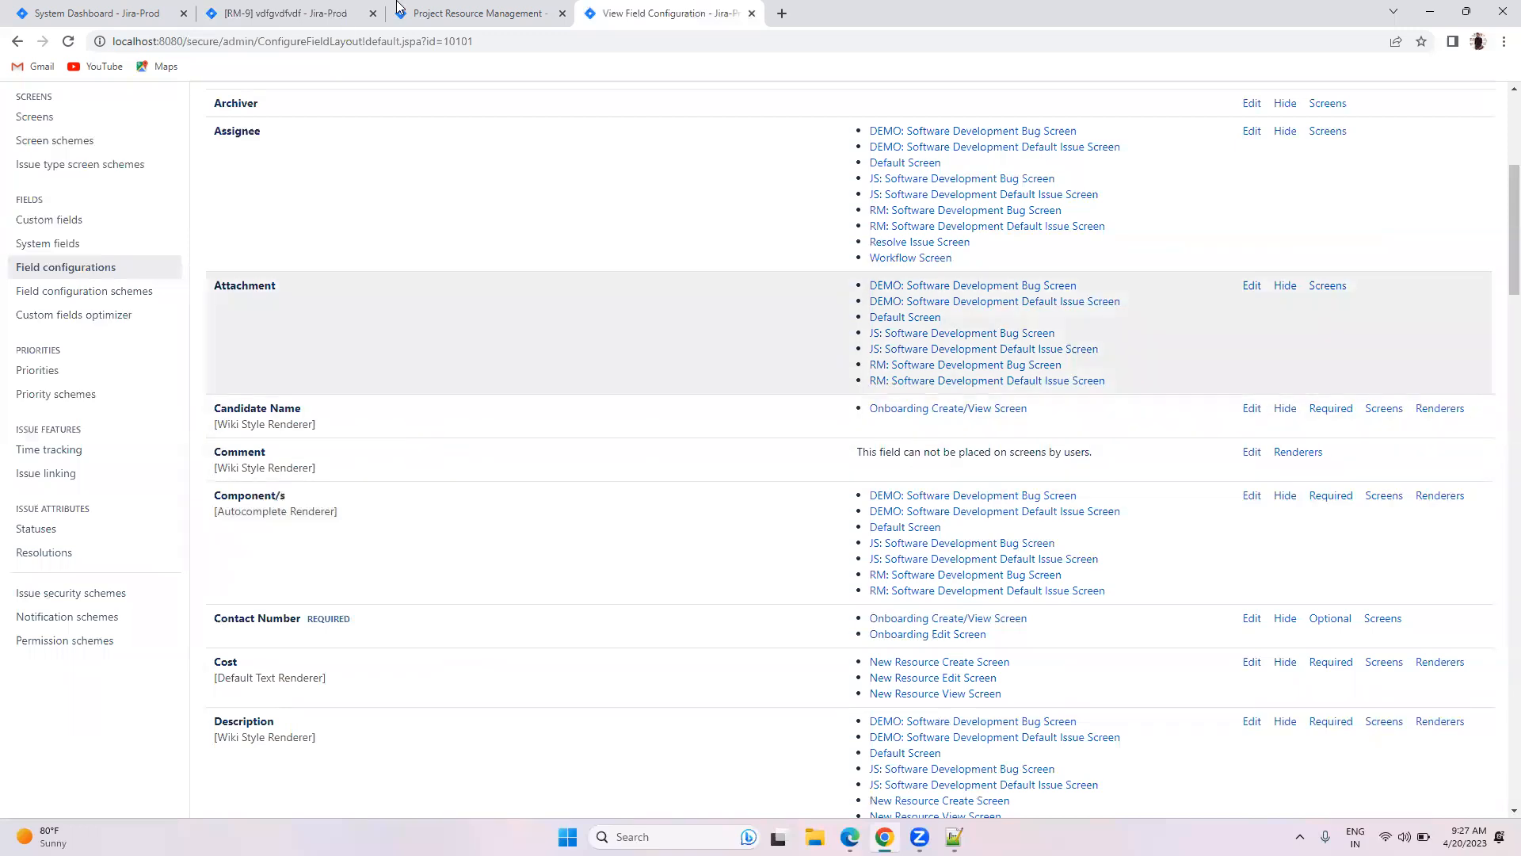
{"action": "left_click", "coordinate": [353, 13]}
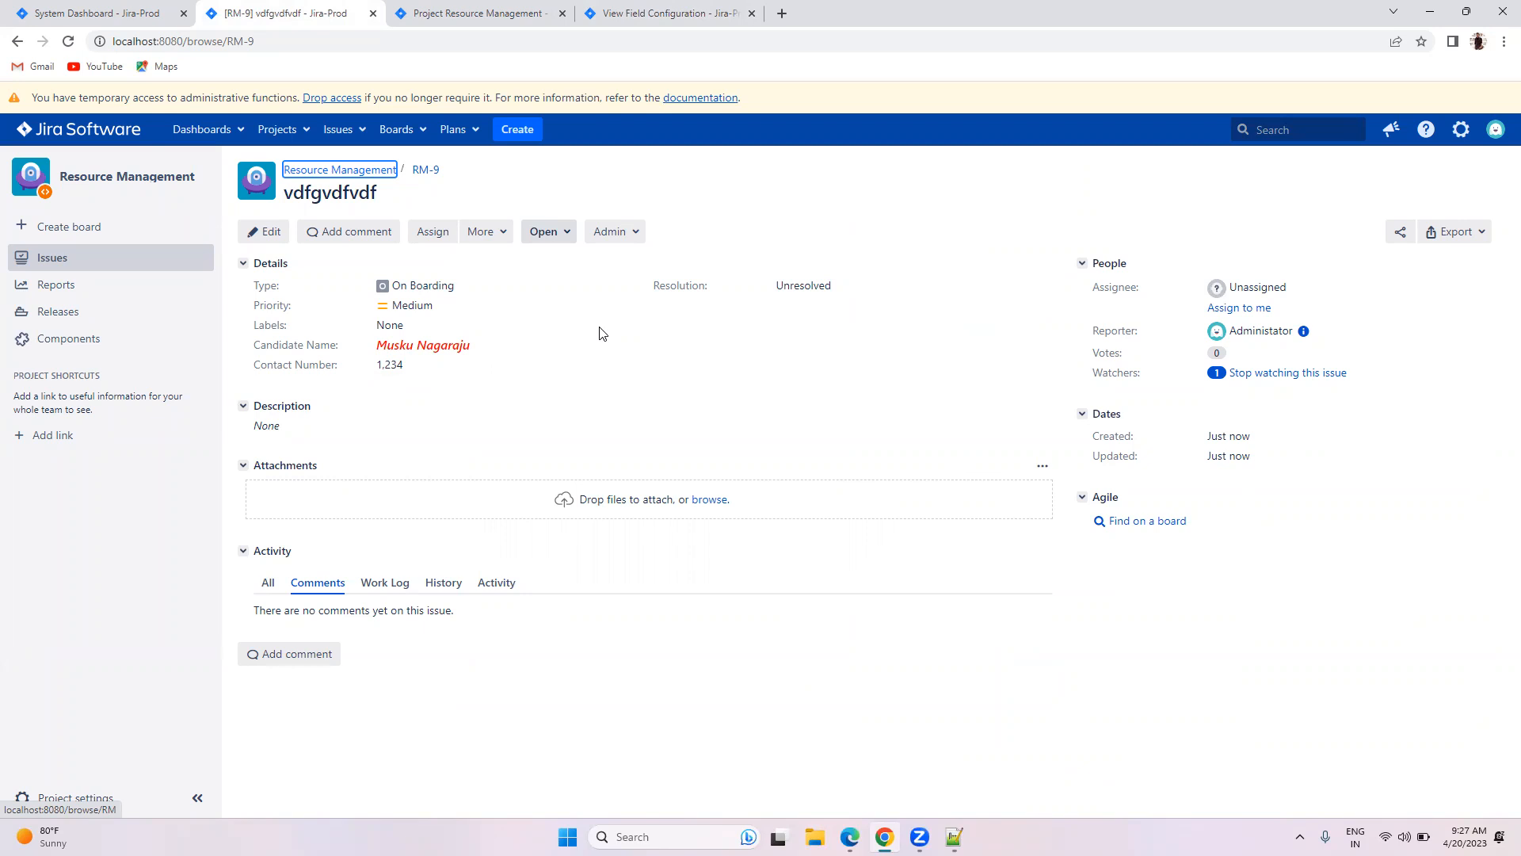
{"action": "left_click", "coordinate": [515, 8]}
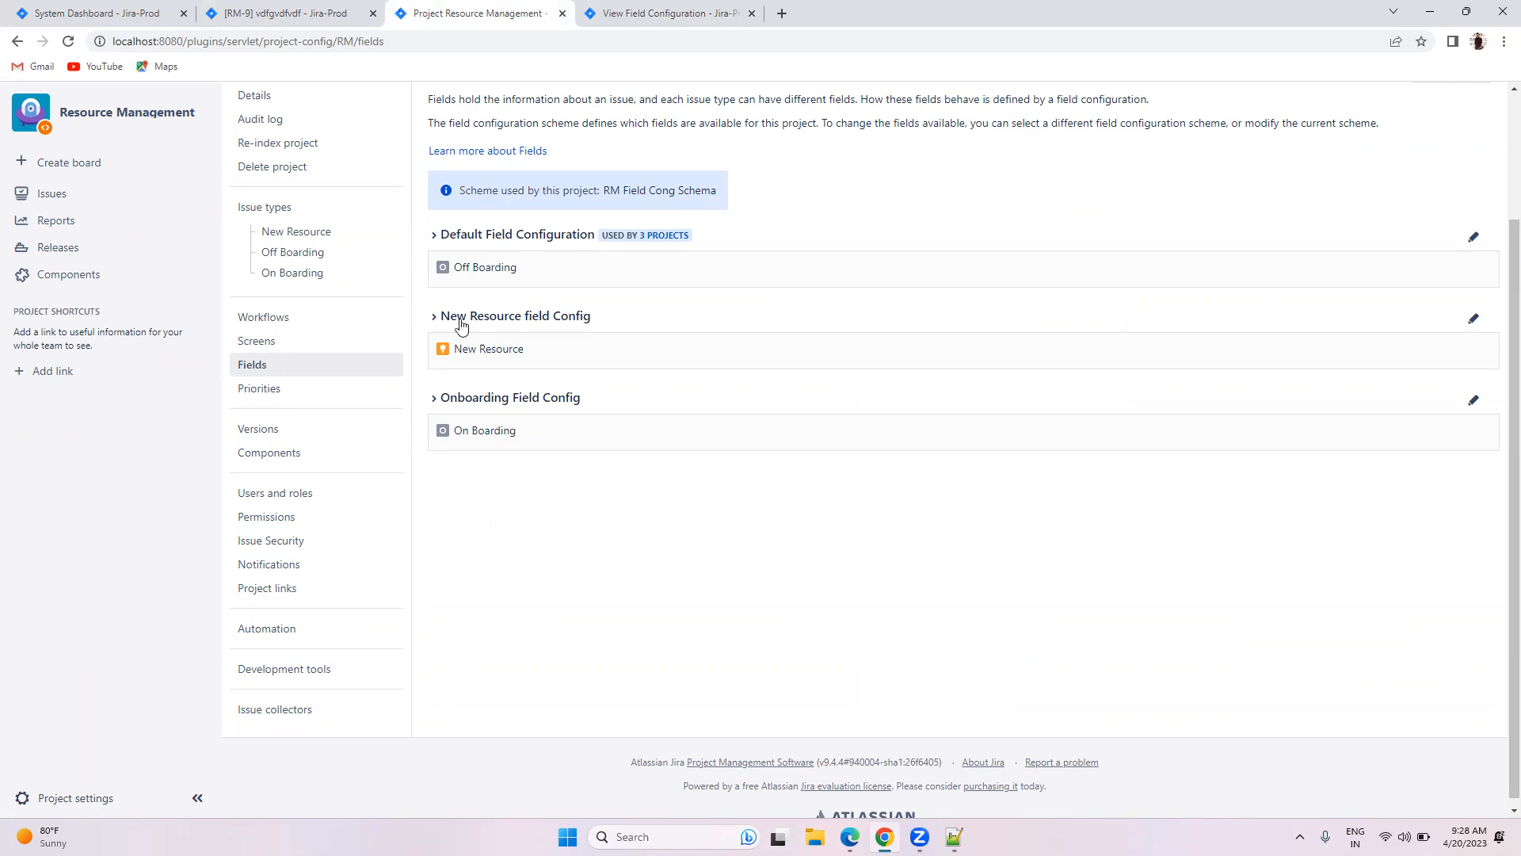
Step: Expand Onboarding Field Config in the project's fields and open its configuration page
{"action": "left_click", "coordinate": [433, 404]}
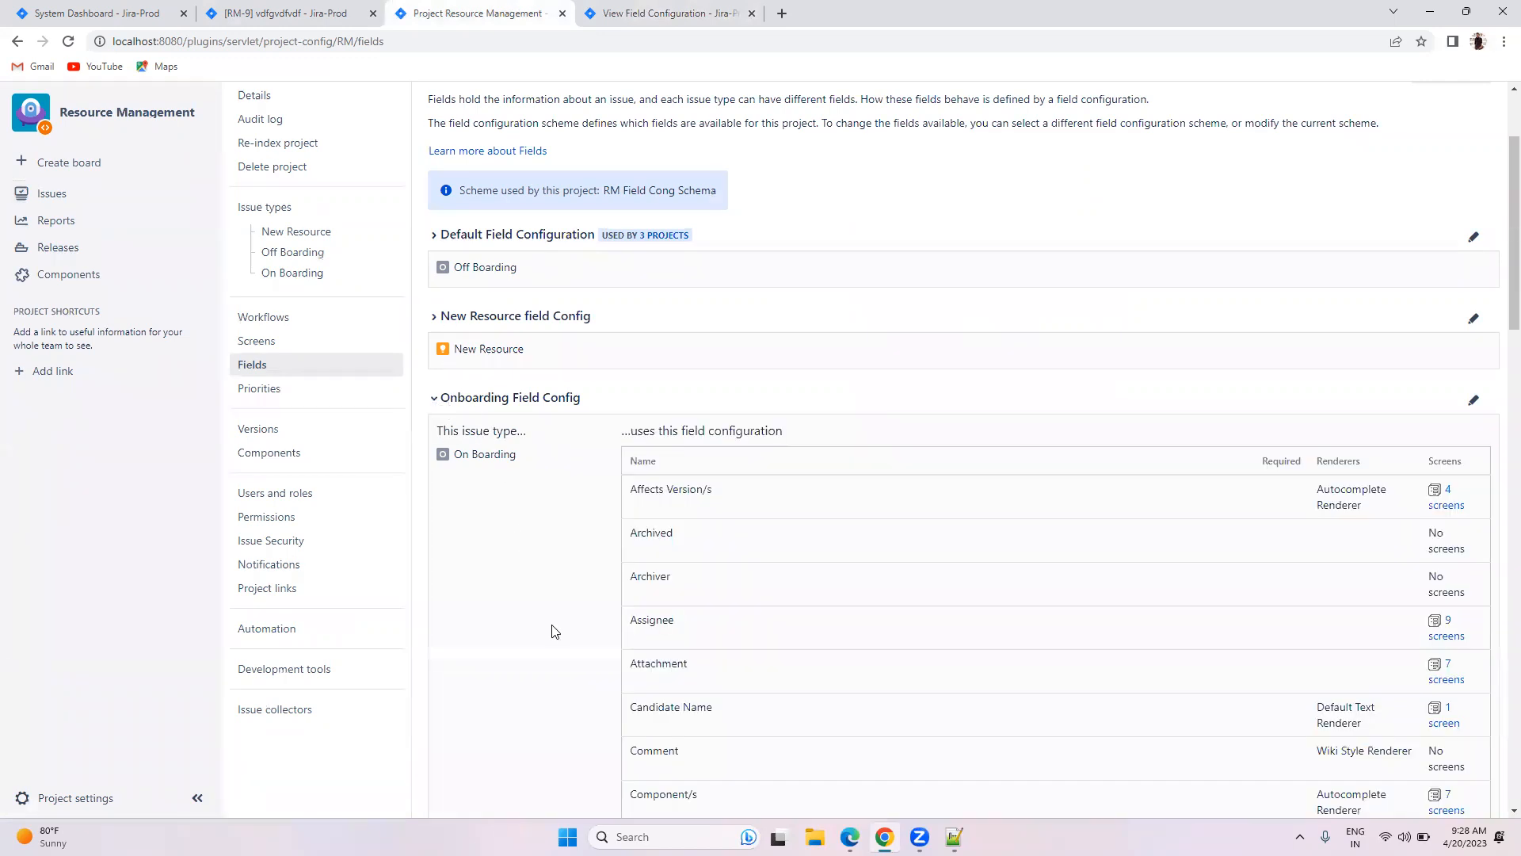
{"action": "left_click", "coordinate": [1471, 408]}
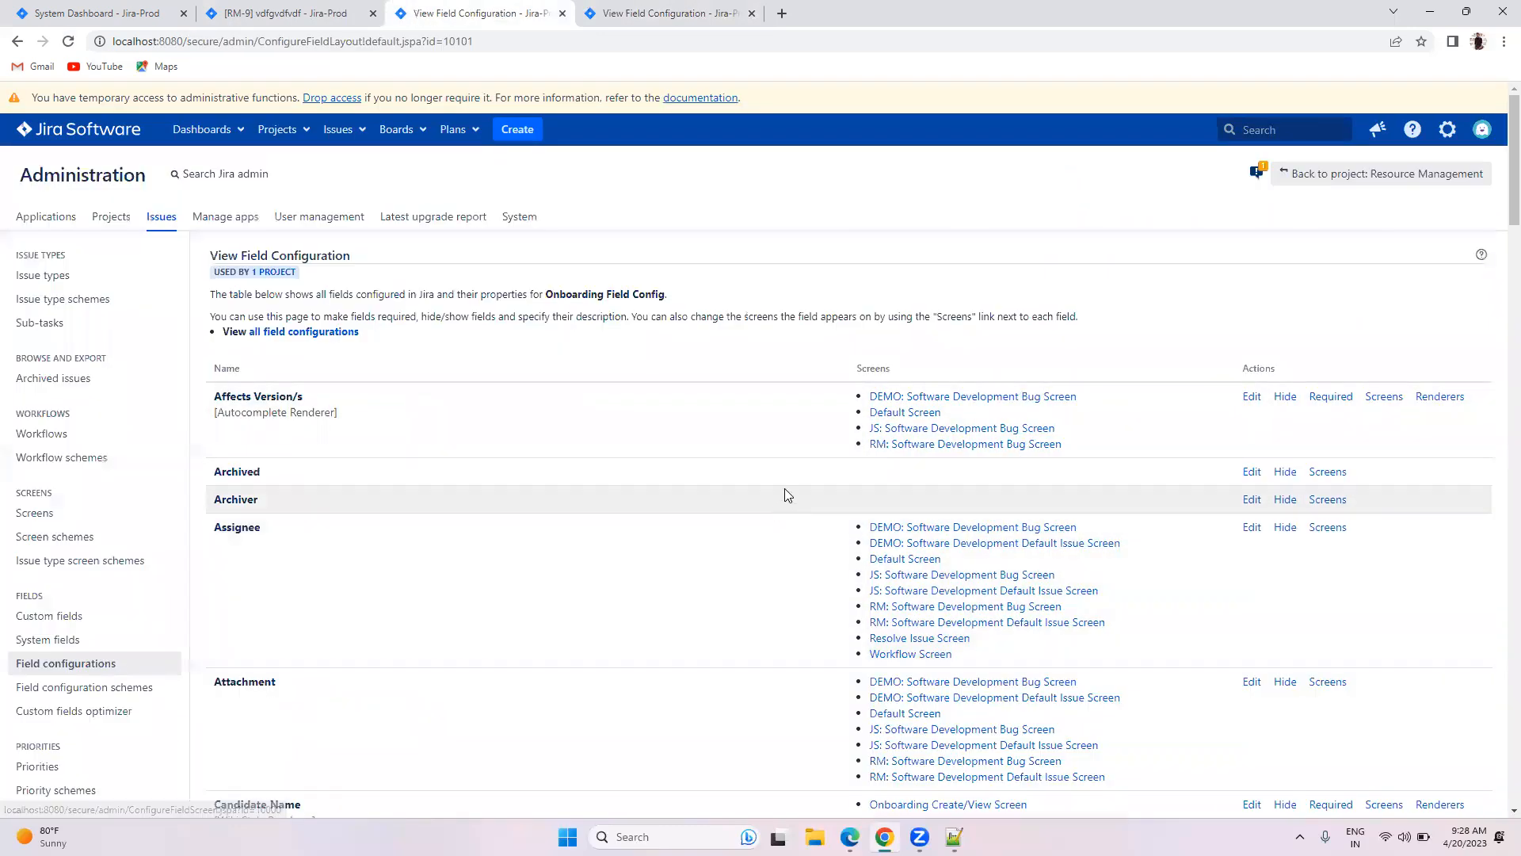
{"action": "left_click", "coordinate": [309, 10]}
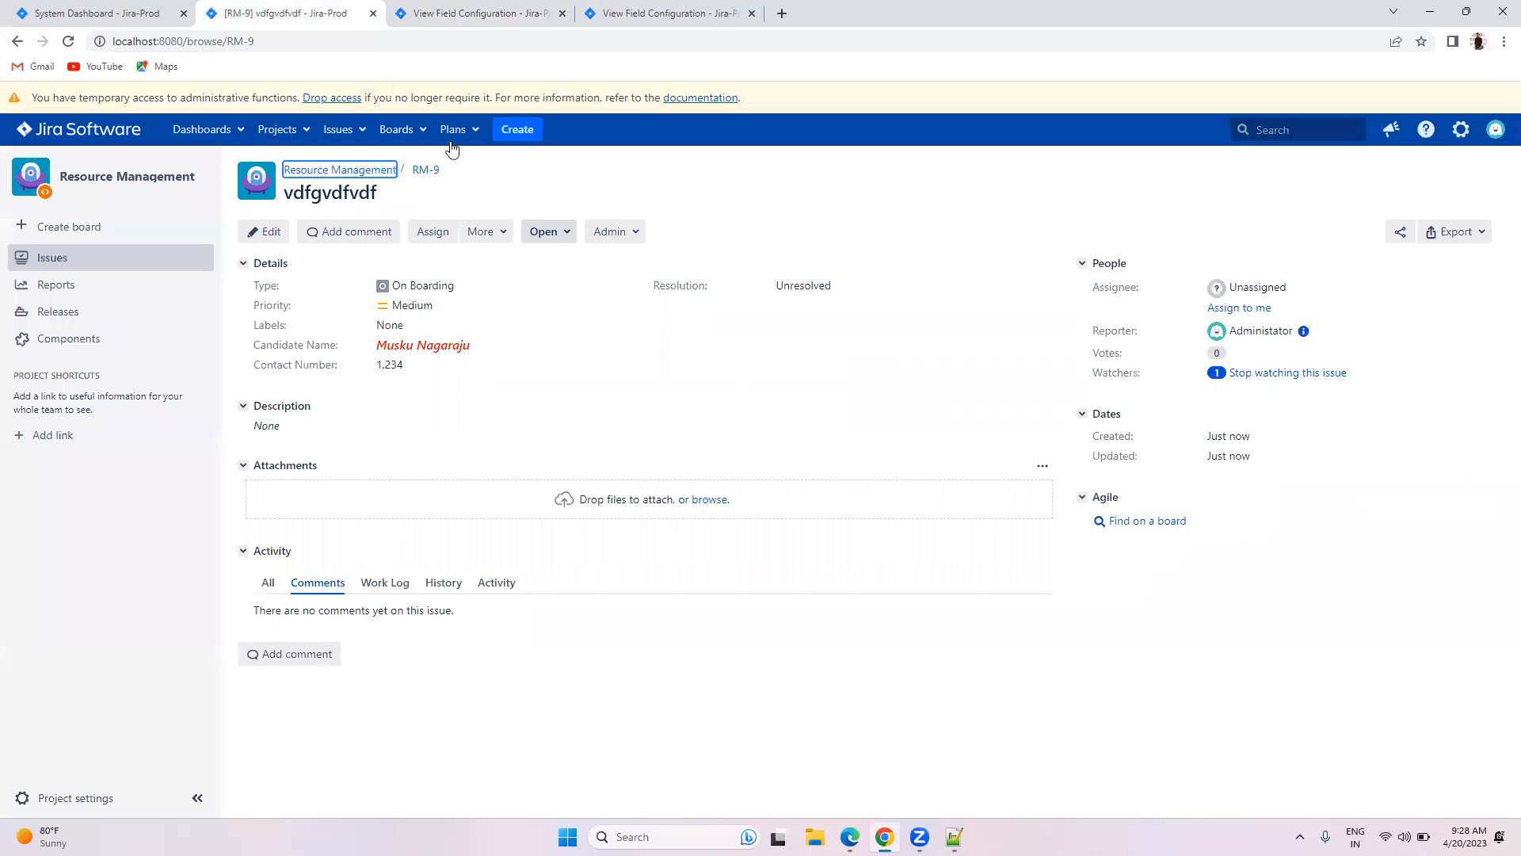
{"action": "left_click", "coordinate": [459, 8]}
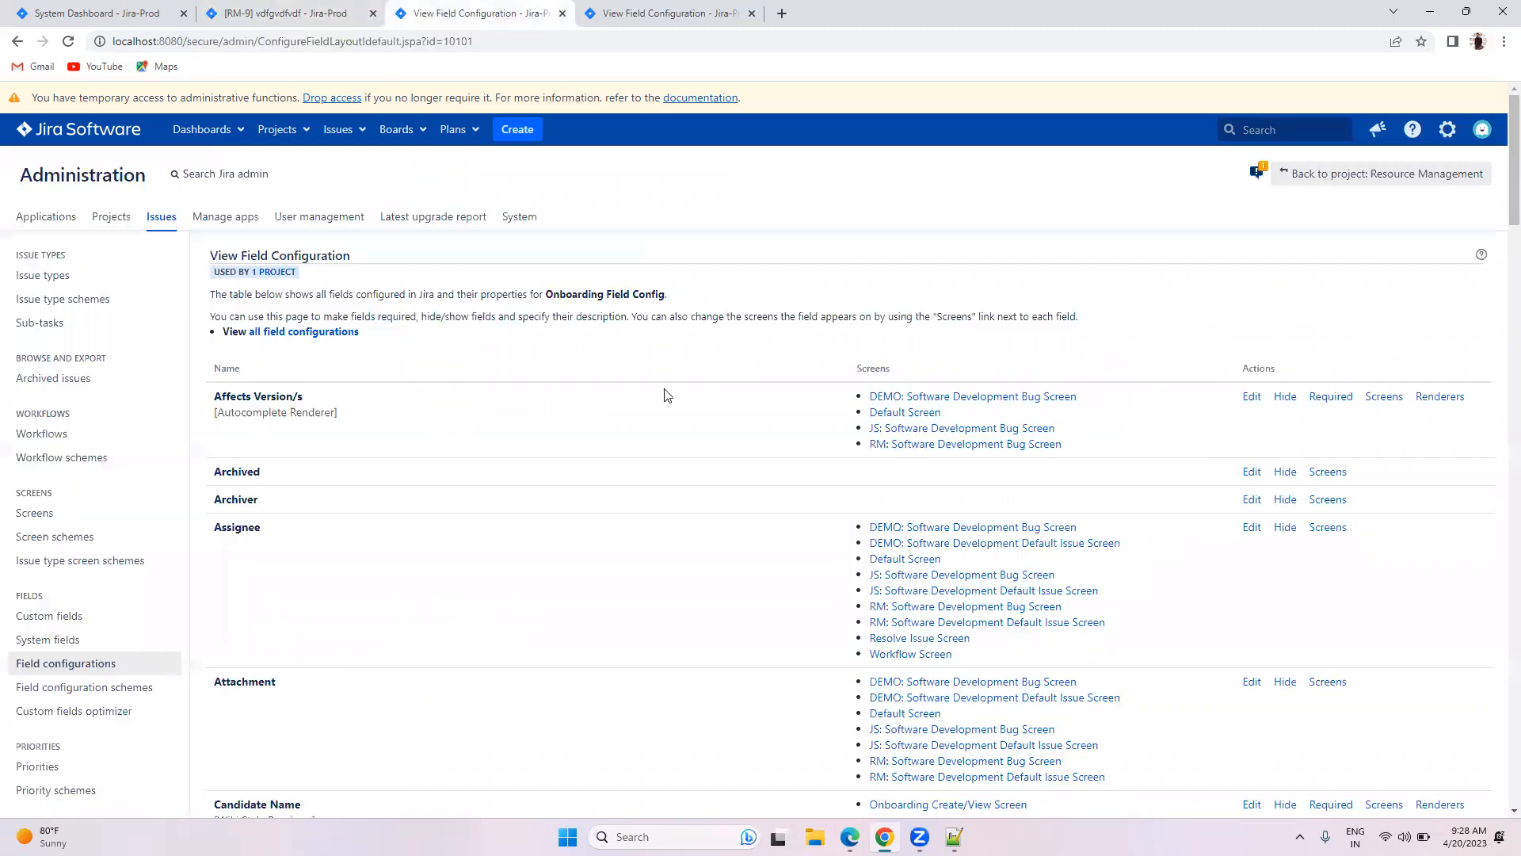
{"action": "left_click_drag", "start_coordinate": [545, 293], "coordinate": [706, 299]}
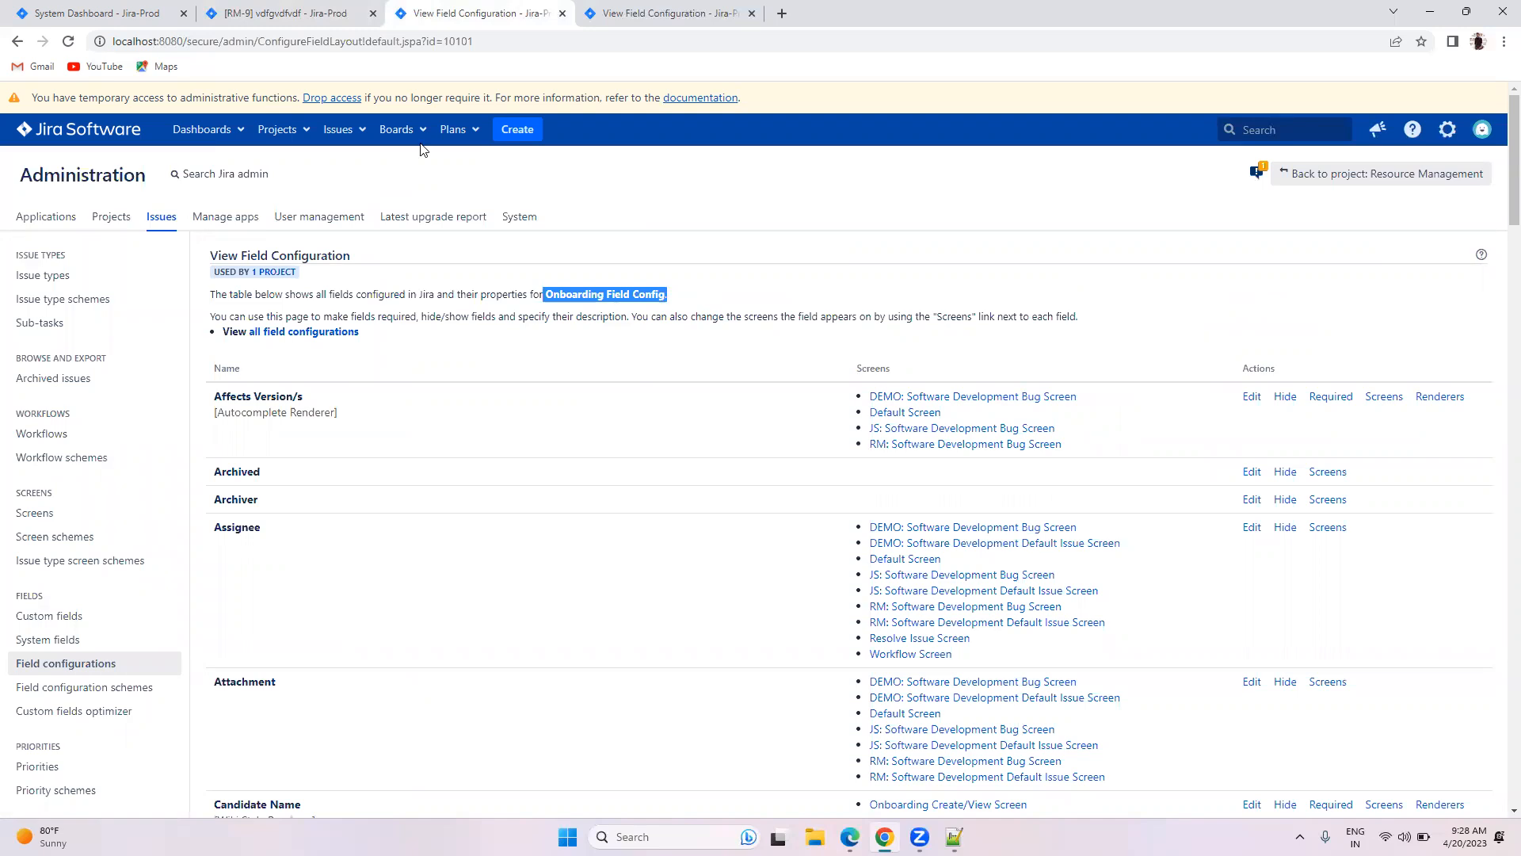
{"action": "left_click", "coordinate": [323, 9]}
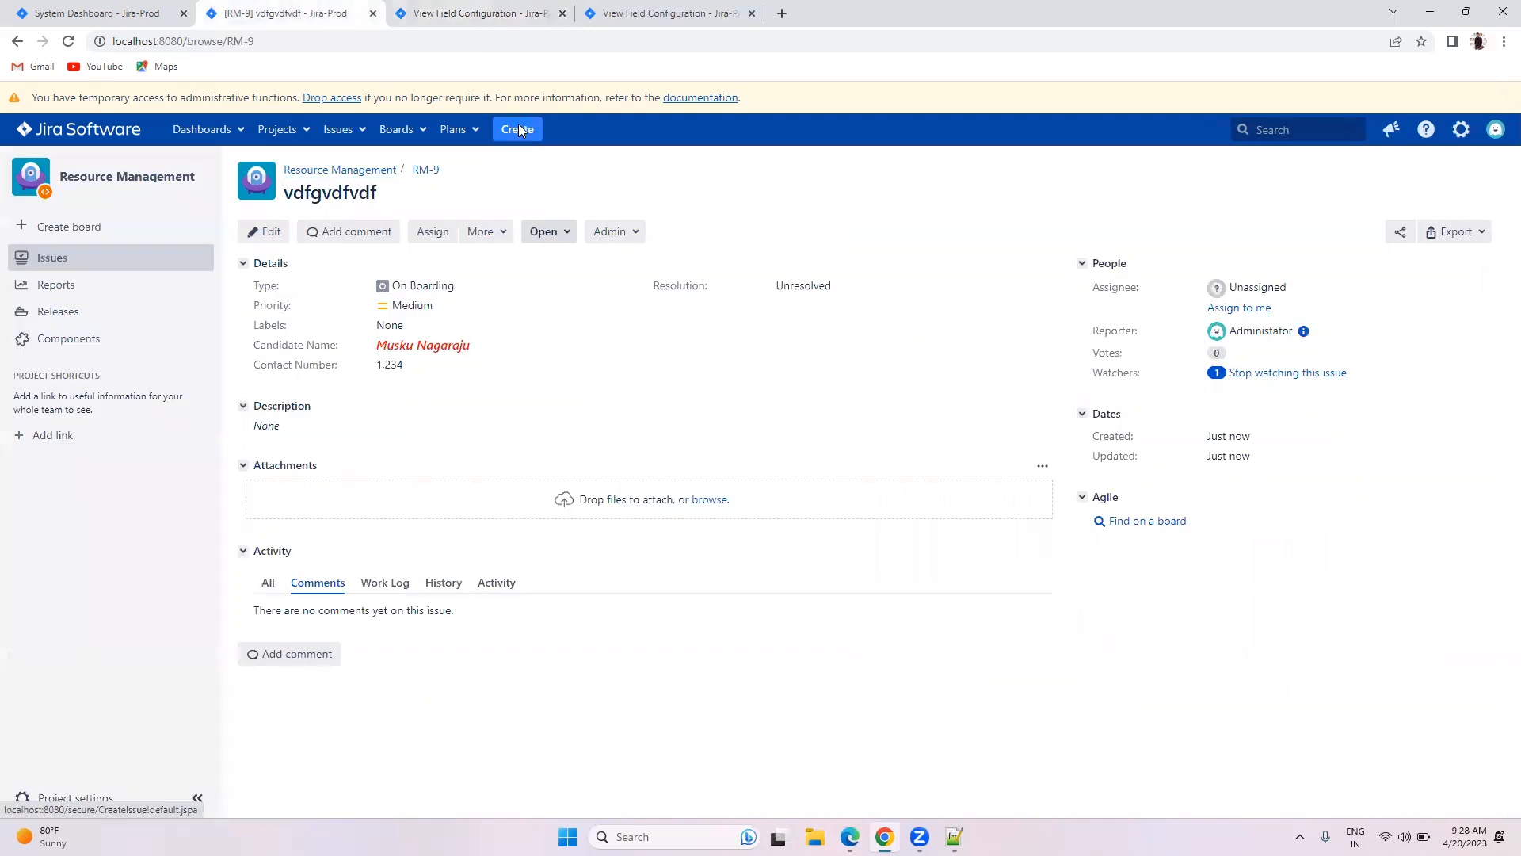
{"action": "left_click", "coordinate": [518, 129]}
{"action": "left_click", "coordinate": [634, 308]}
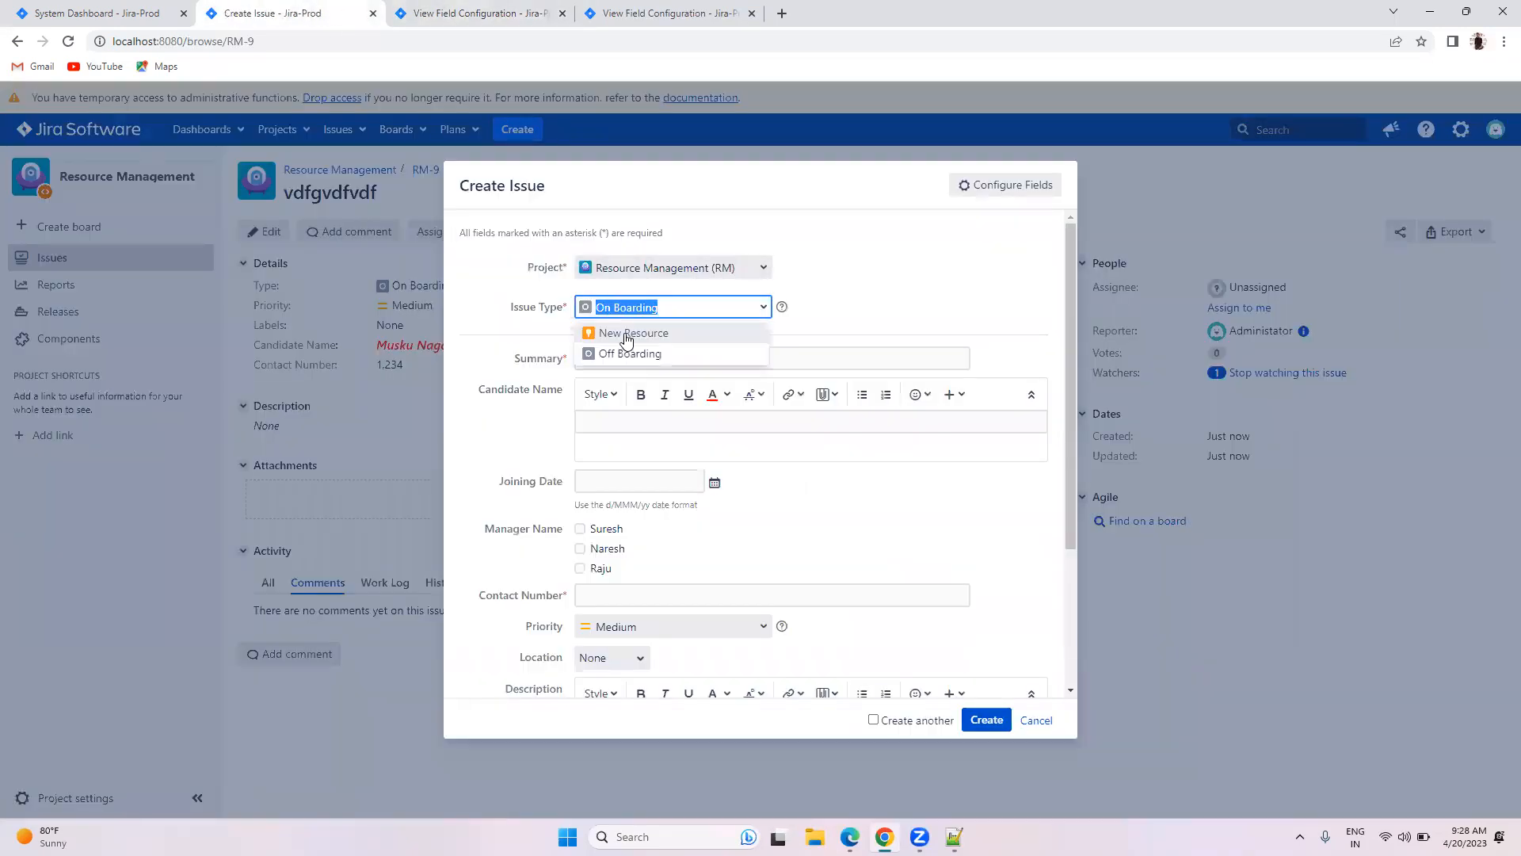
{"action": "left_click", "coordinate": [628, 334]}
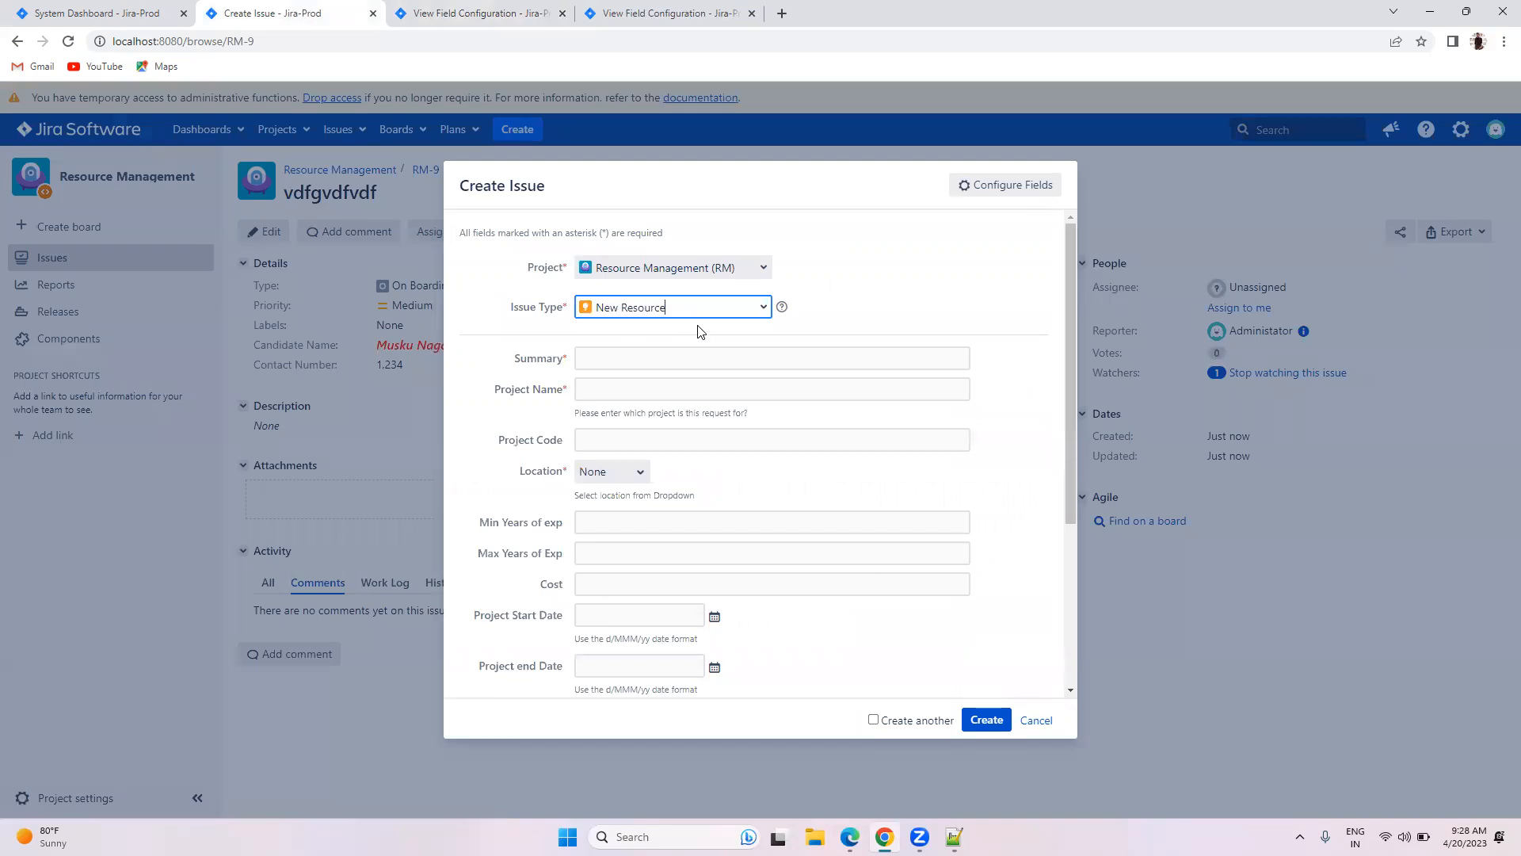
{"action": "left_click", "coordinate": [511, 9]}
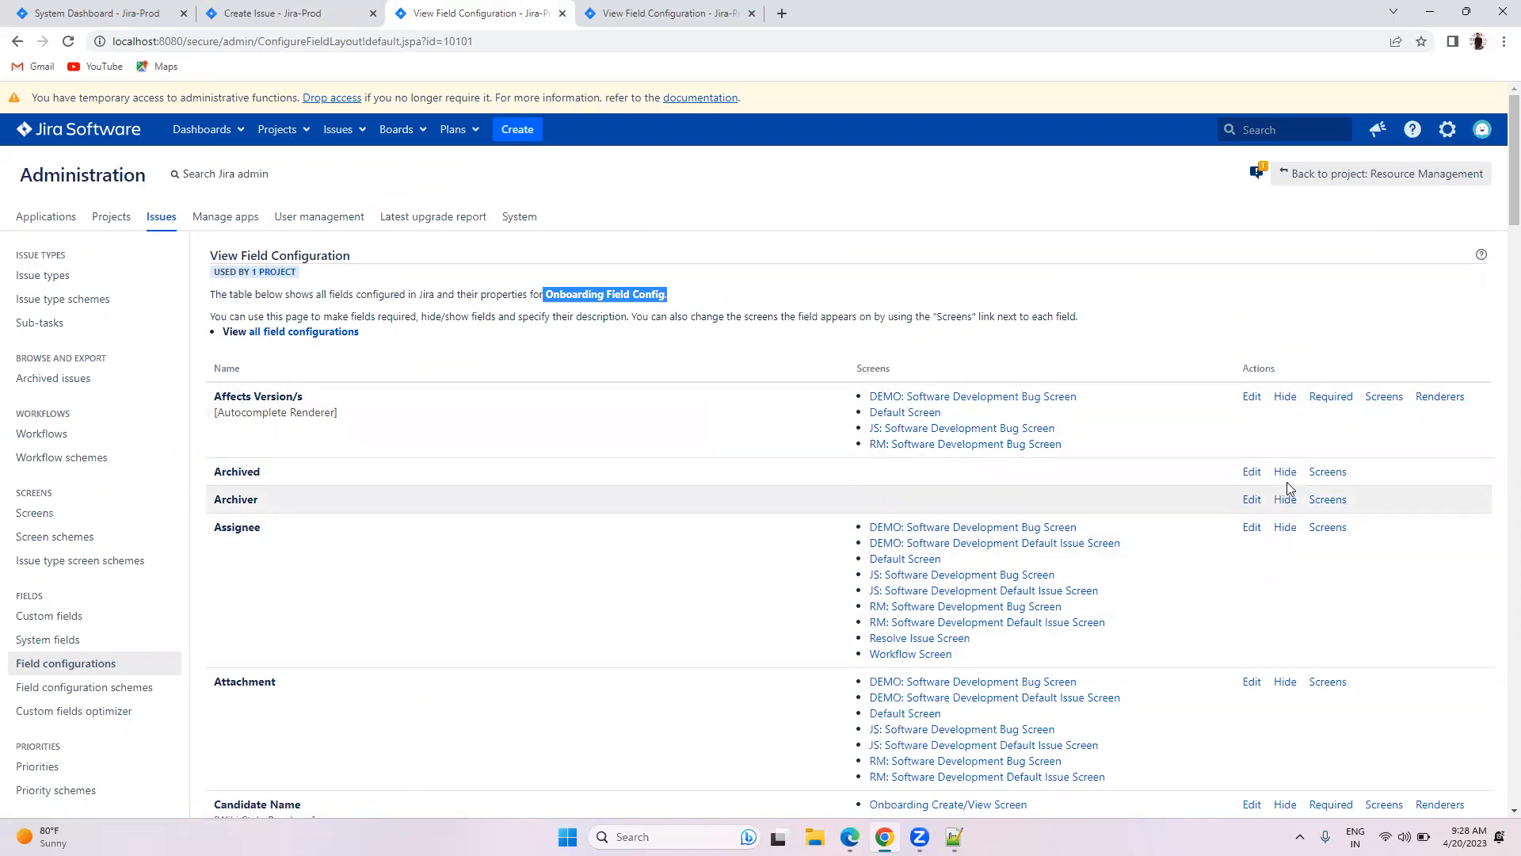
{"action": "left_click", "coordinate": [279, 11]}
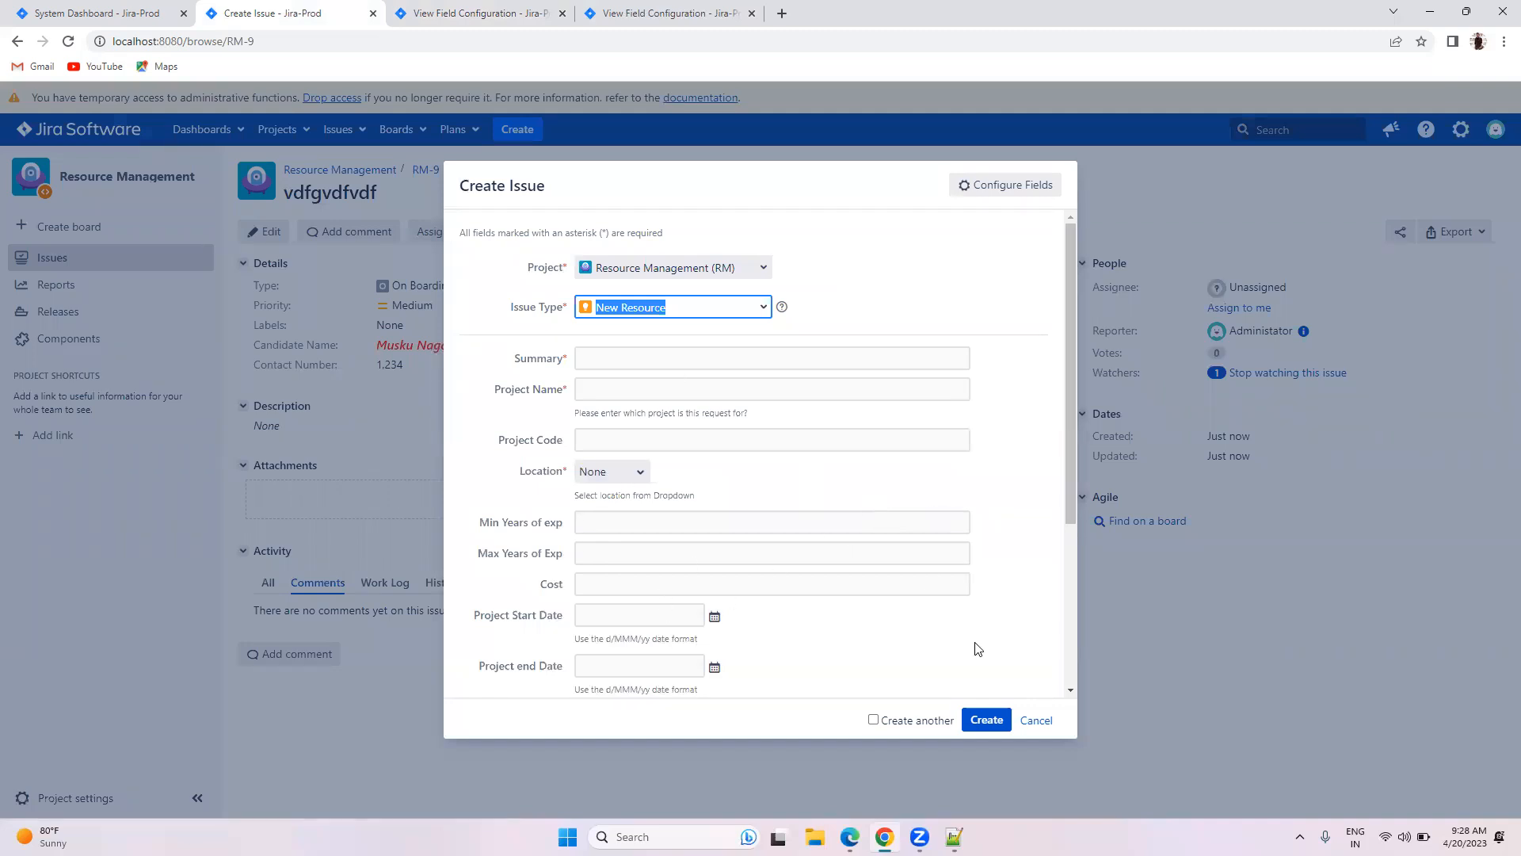
{"action": "left_click", "coordinate": [1034, 720]}
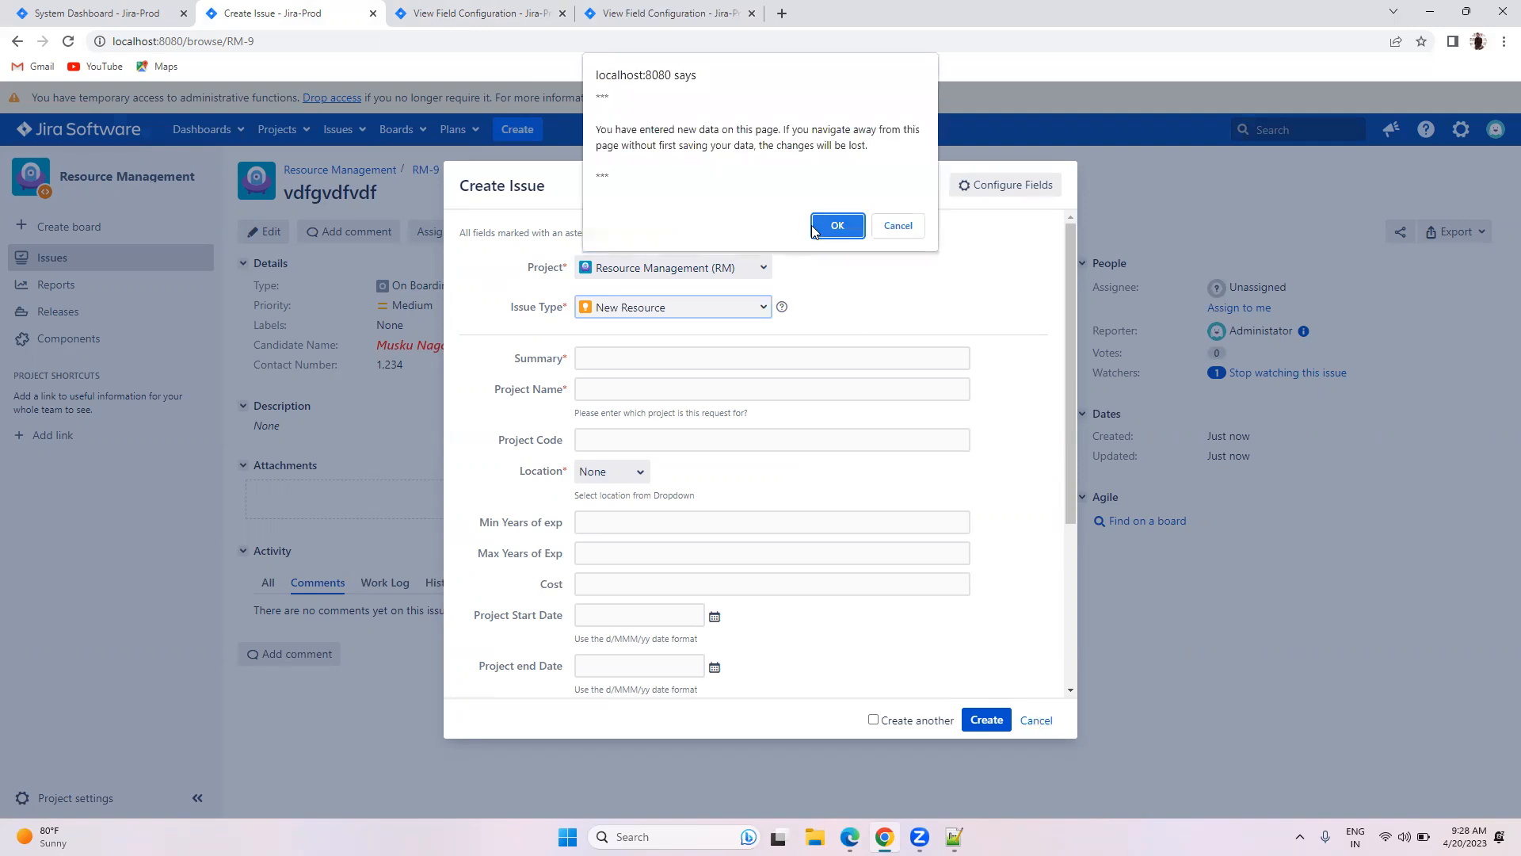
{"action": "left_click", "coordinate": [834, 226]}
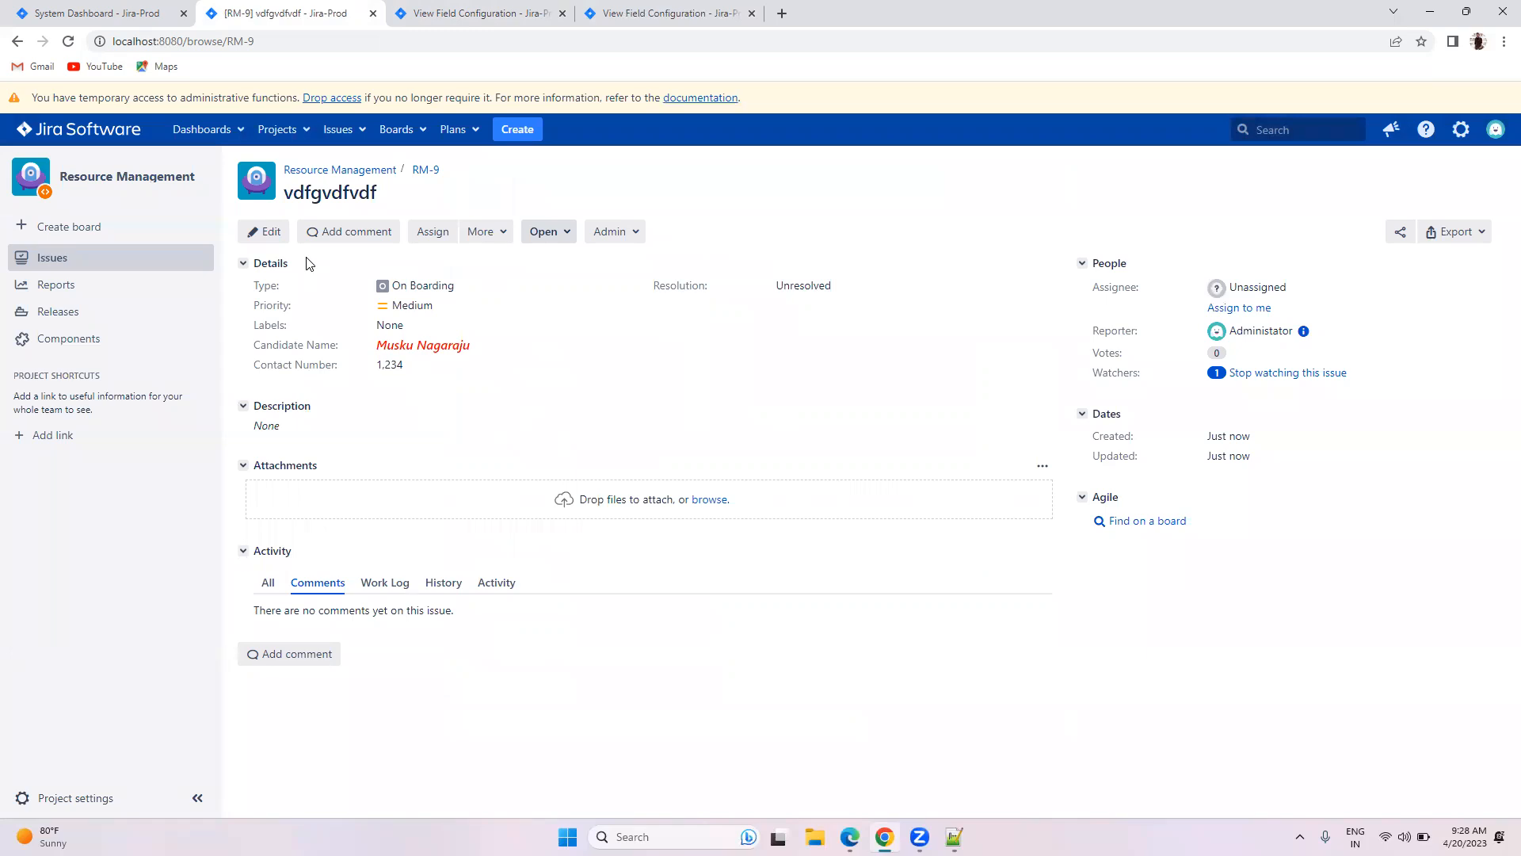
{"action": "left_click", "coordinate": [271, 233]}
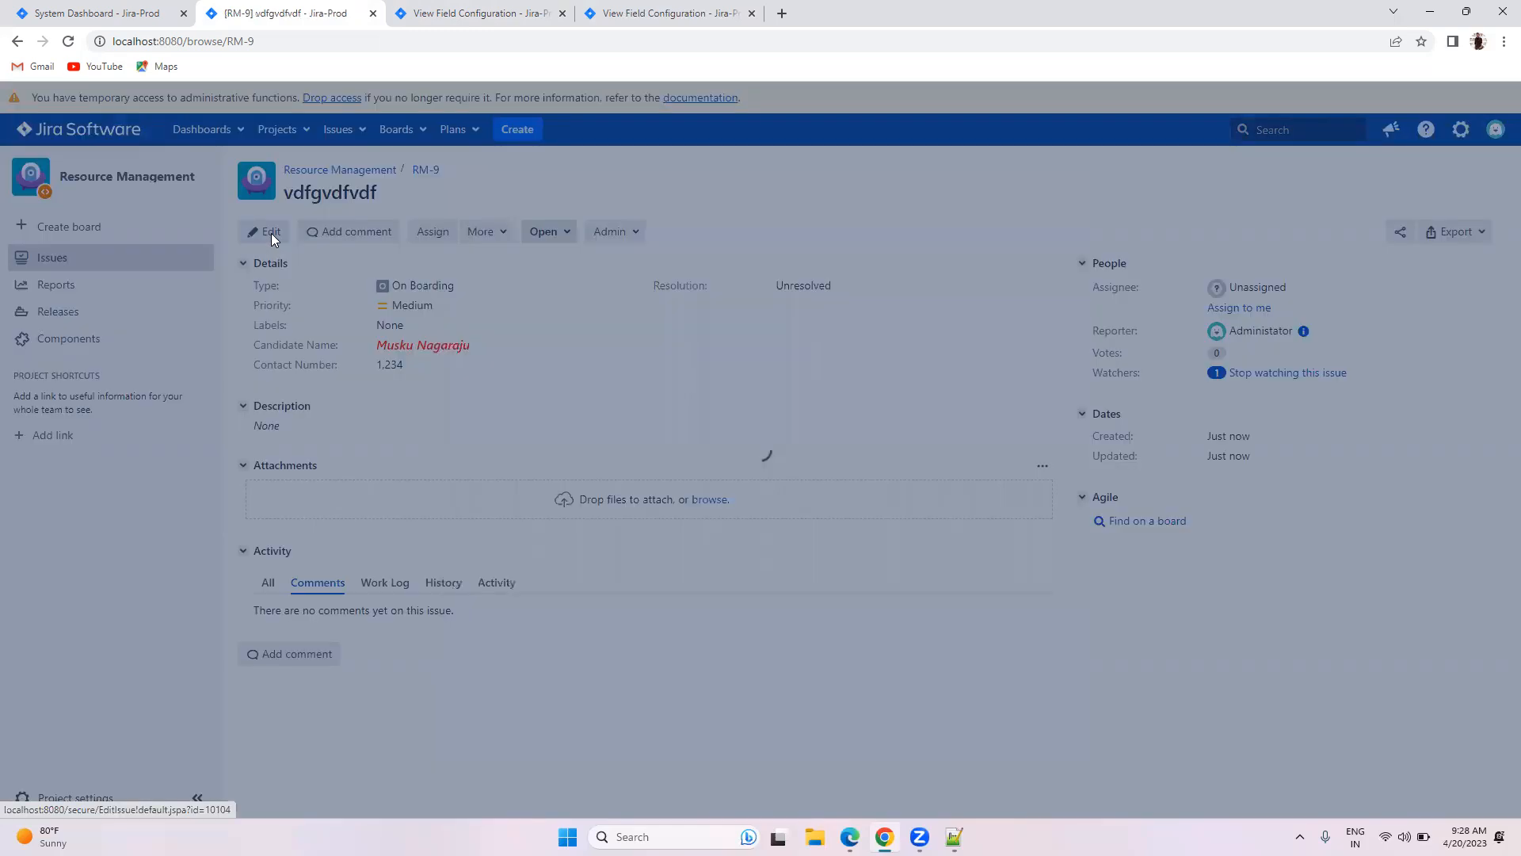
{"action": "left_click_drag", "start_coordinate": [478, 327], "coordinate": [571, 328]}
{"action": "left_click", "coordinate": [619, 320]}
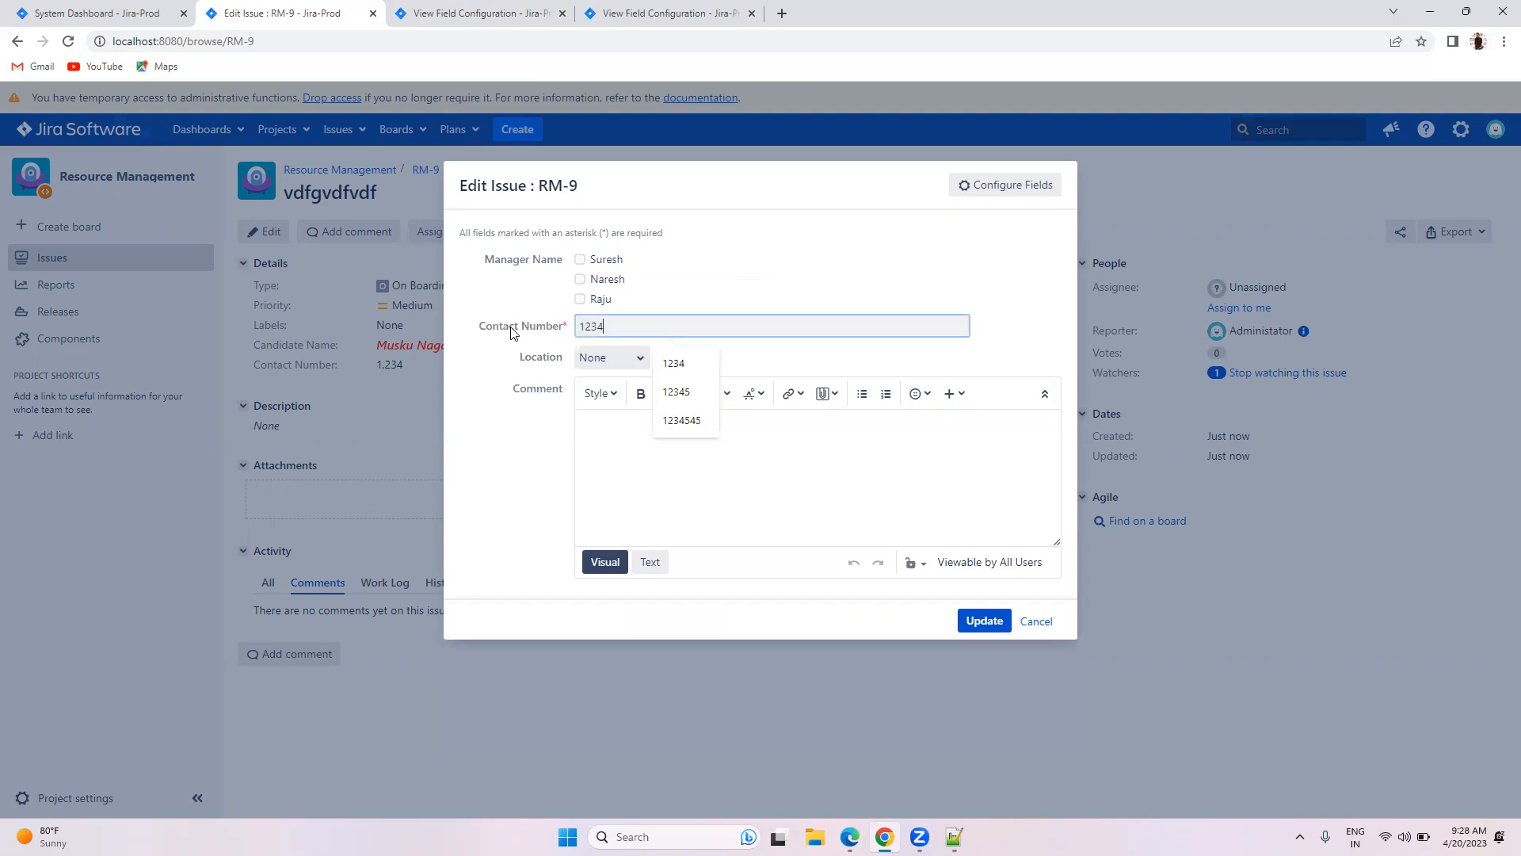
{"action": "double_click", "coordinate": [619, 320]}
{"action": "key", "text": "BackSpace"}
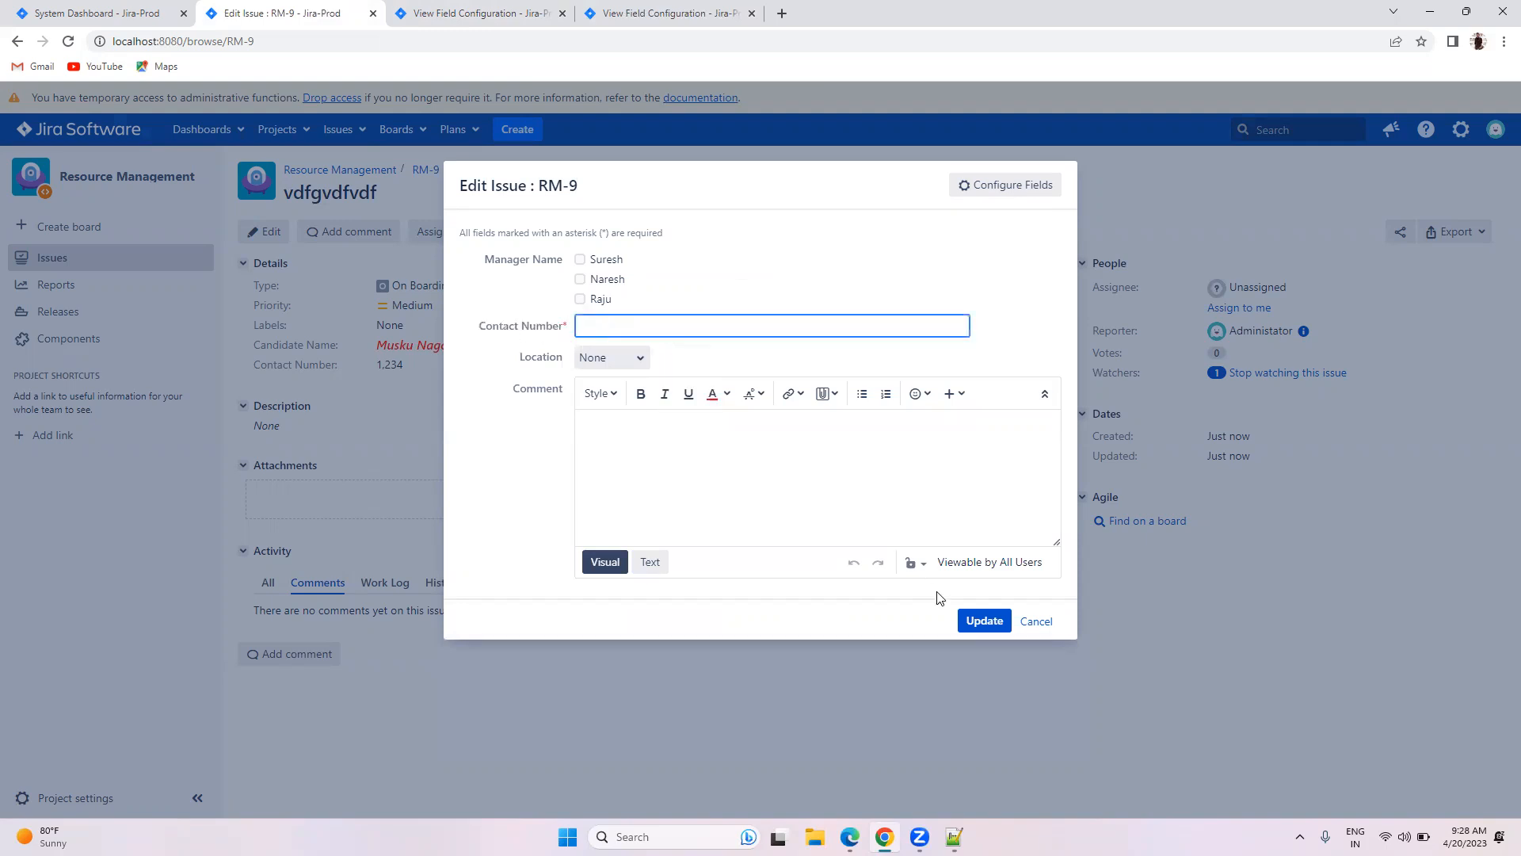
{"action": "left_click", "coordinate": [983, 620]}
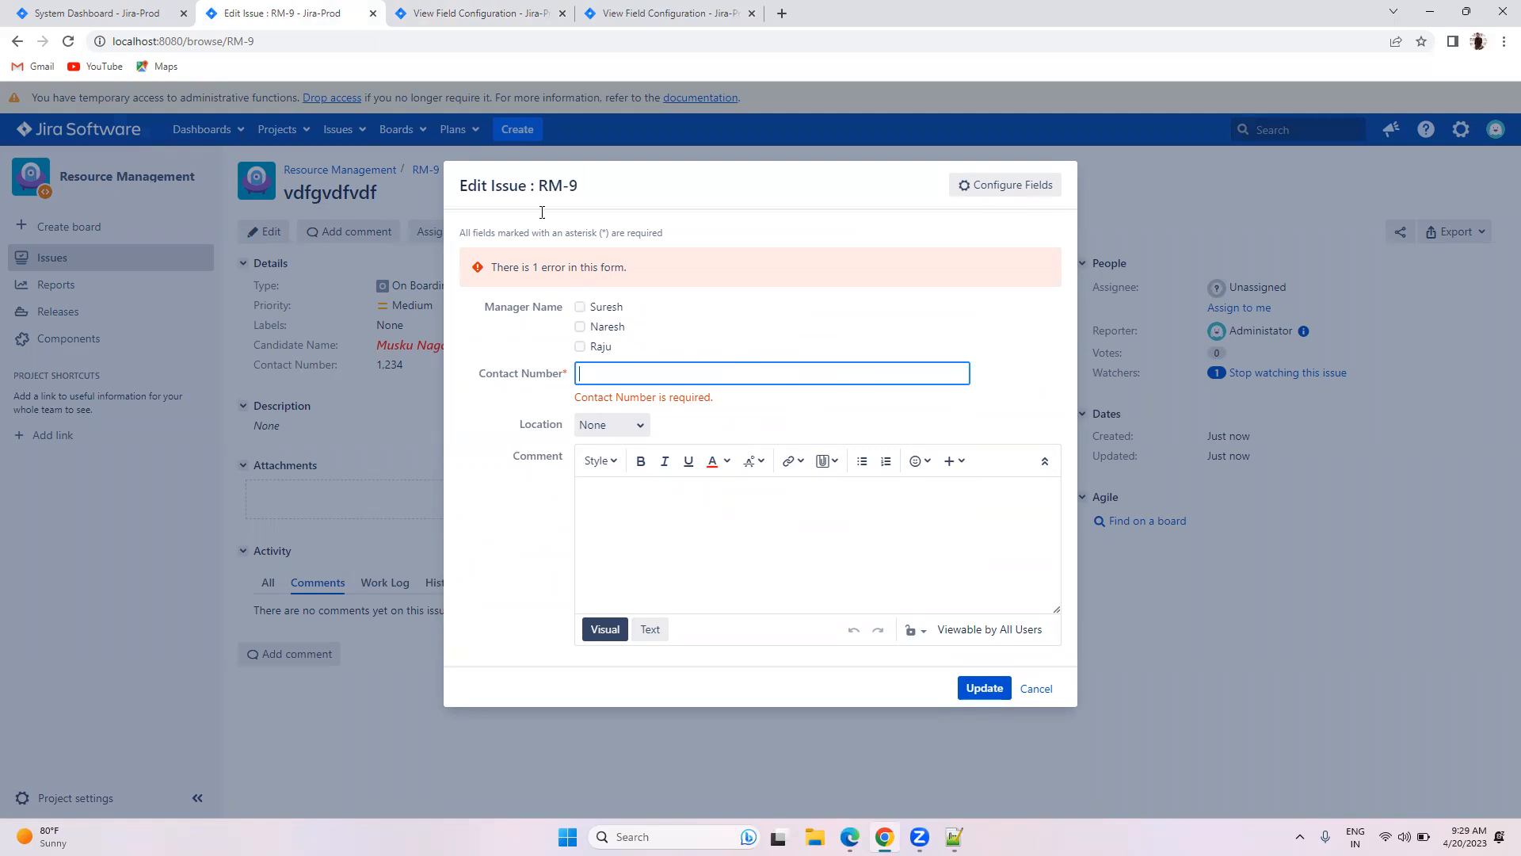
{"action": "left_click", "coordinate": [1035, 689]}
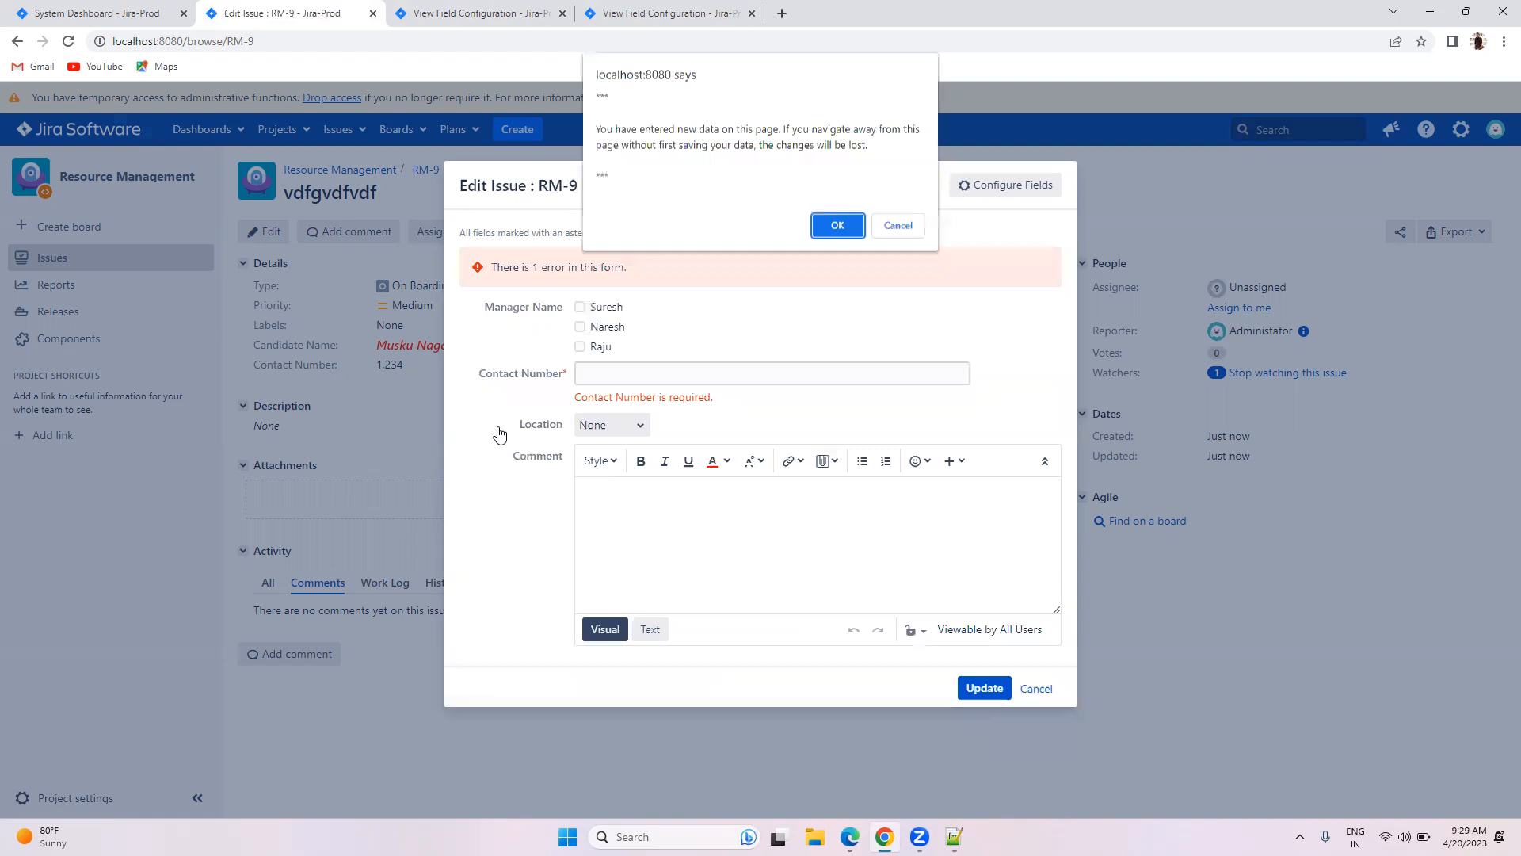
{"action": "left_click", "coordinate": [826, 223]}
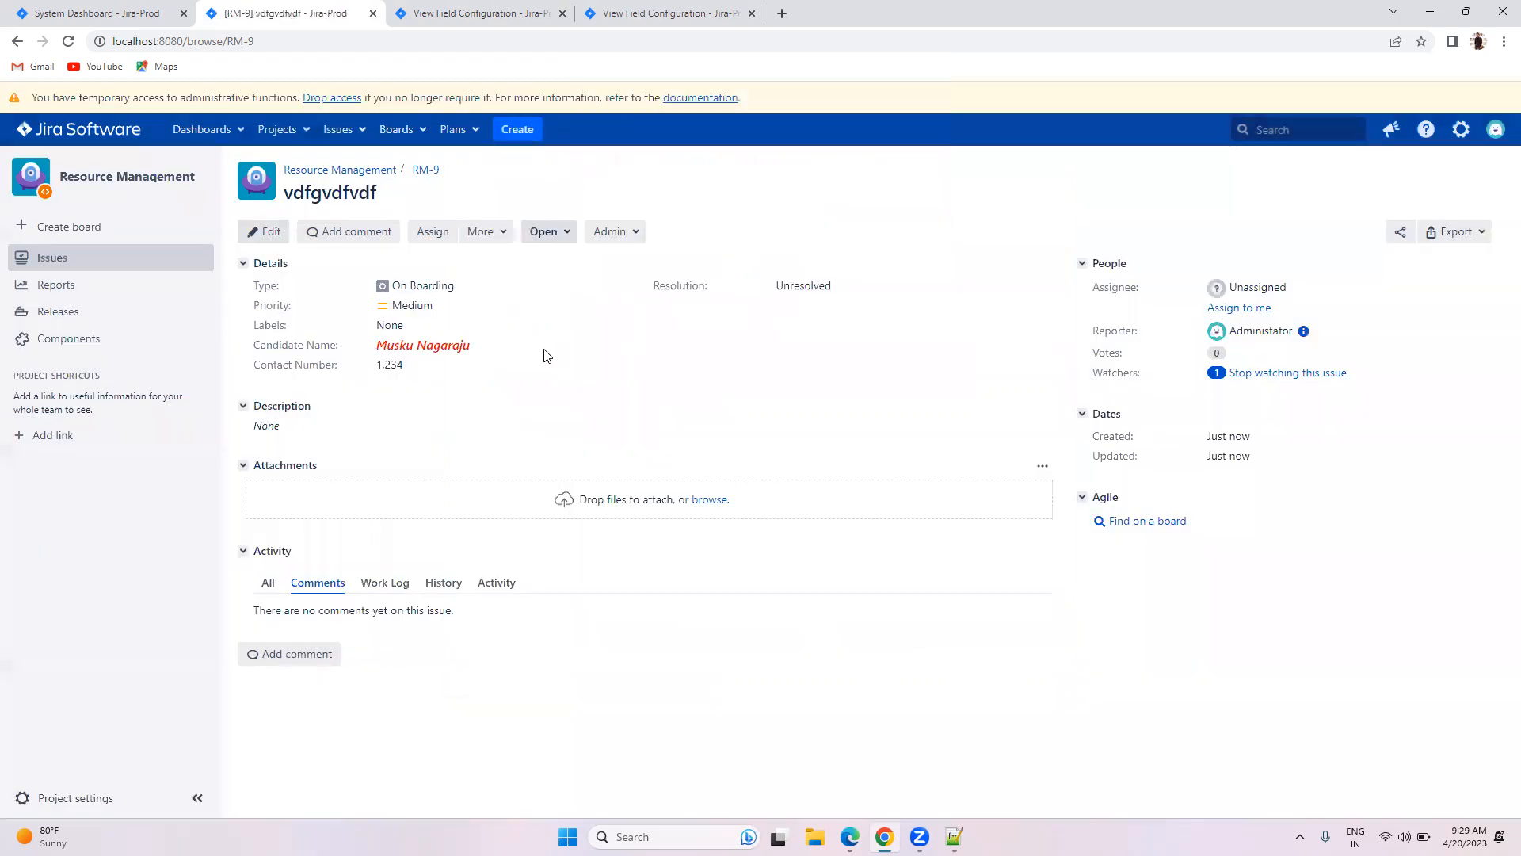
{"action": "left_click", "coordinate": [403, 366]}
{"action": "key", "text": "BackSpace"}
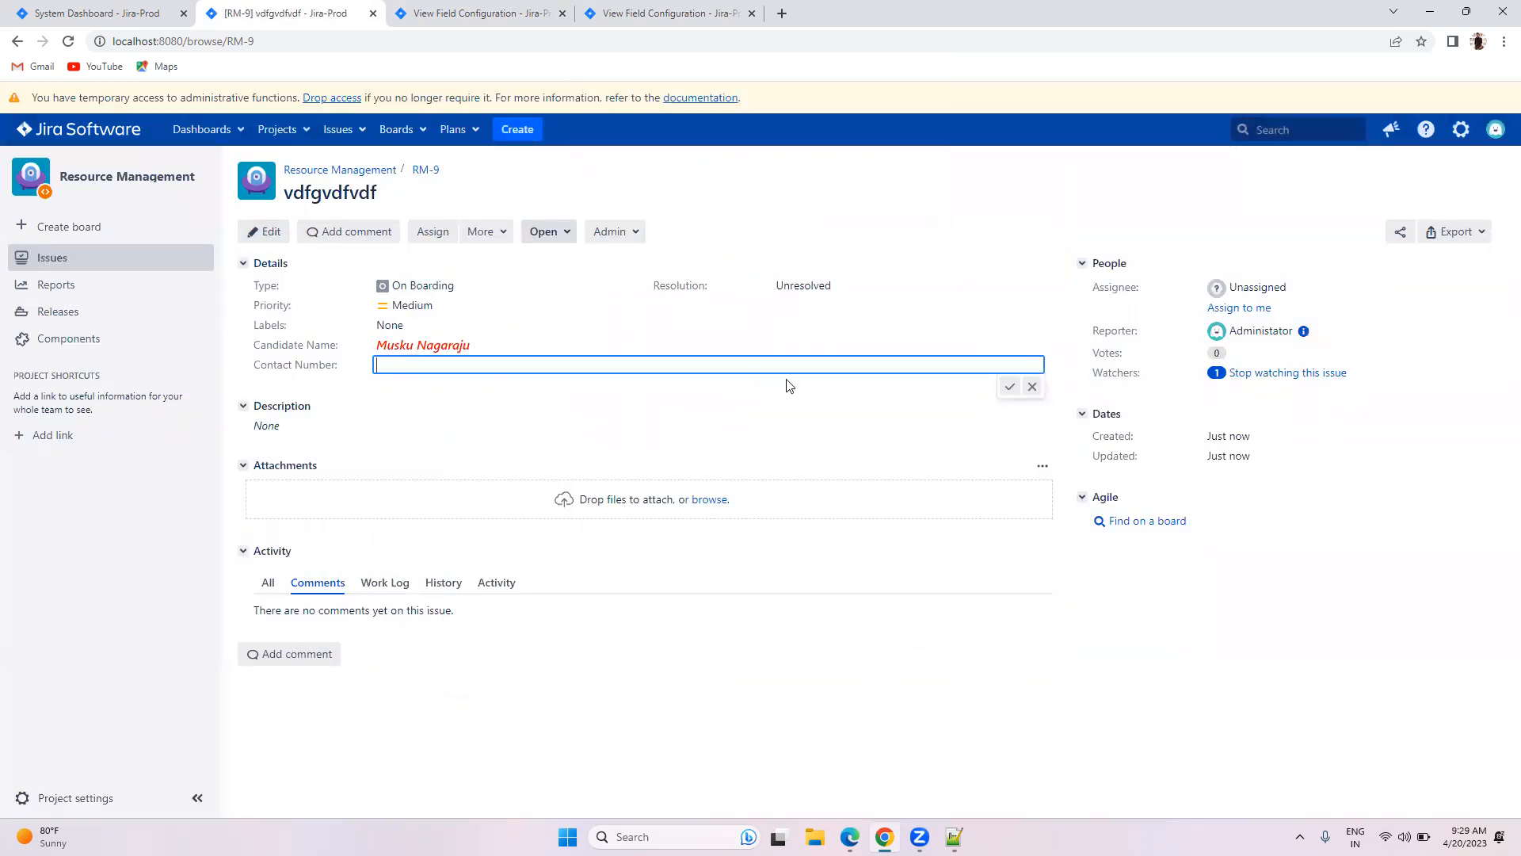
{"action": "left_click", "coordinate": [1008, 387]}
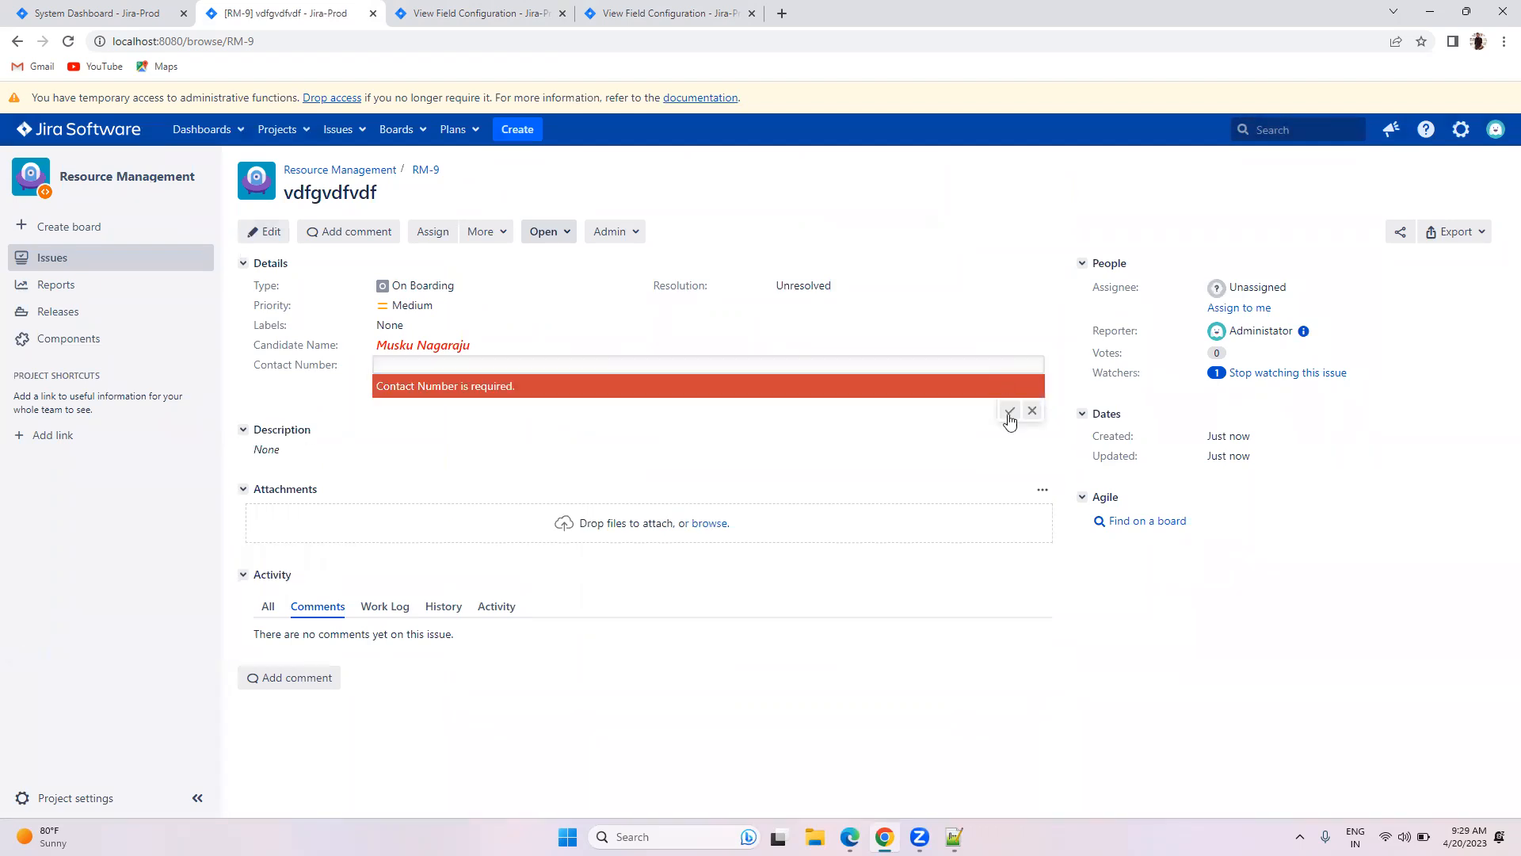
{"action": "left_click", "coordinate": [1032, 411]}
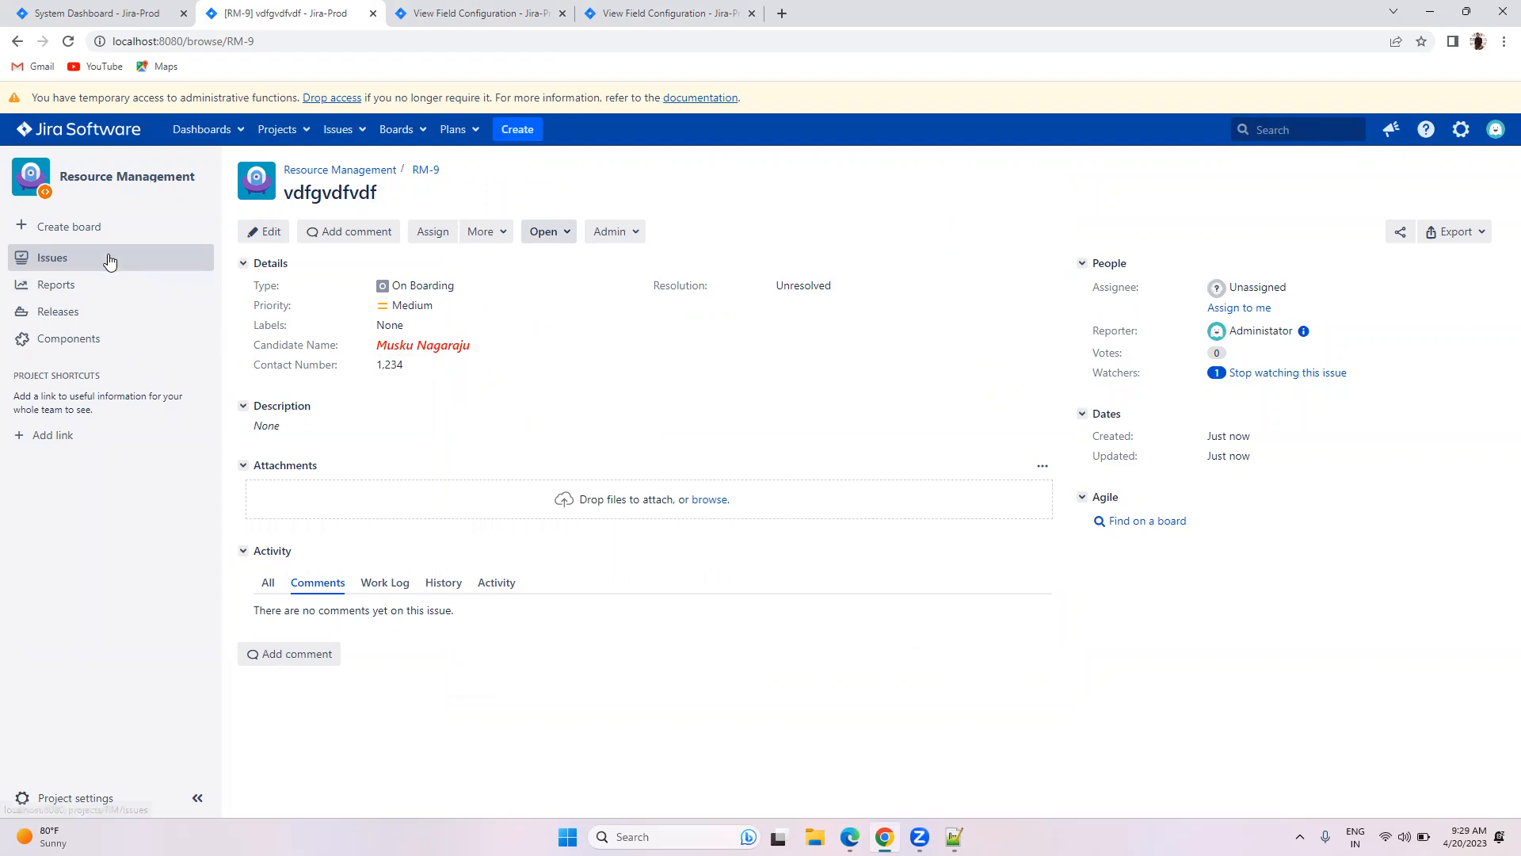
{"action": "left_click", "coordinate": [372, 18]}
Step: Open Resource Management's Priorities settings, which use the Default priority scheme
{"action": "left_click", "coordinate": [97, 12]}
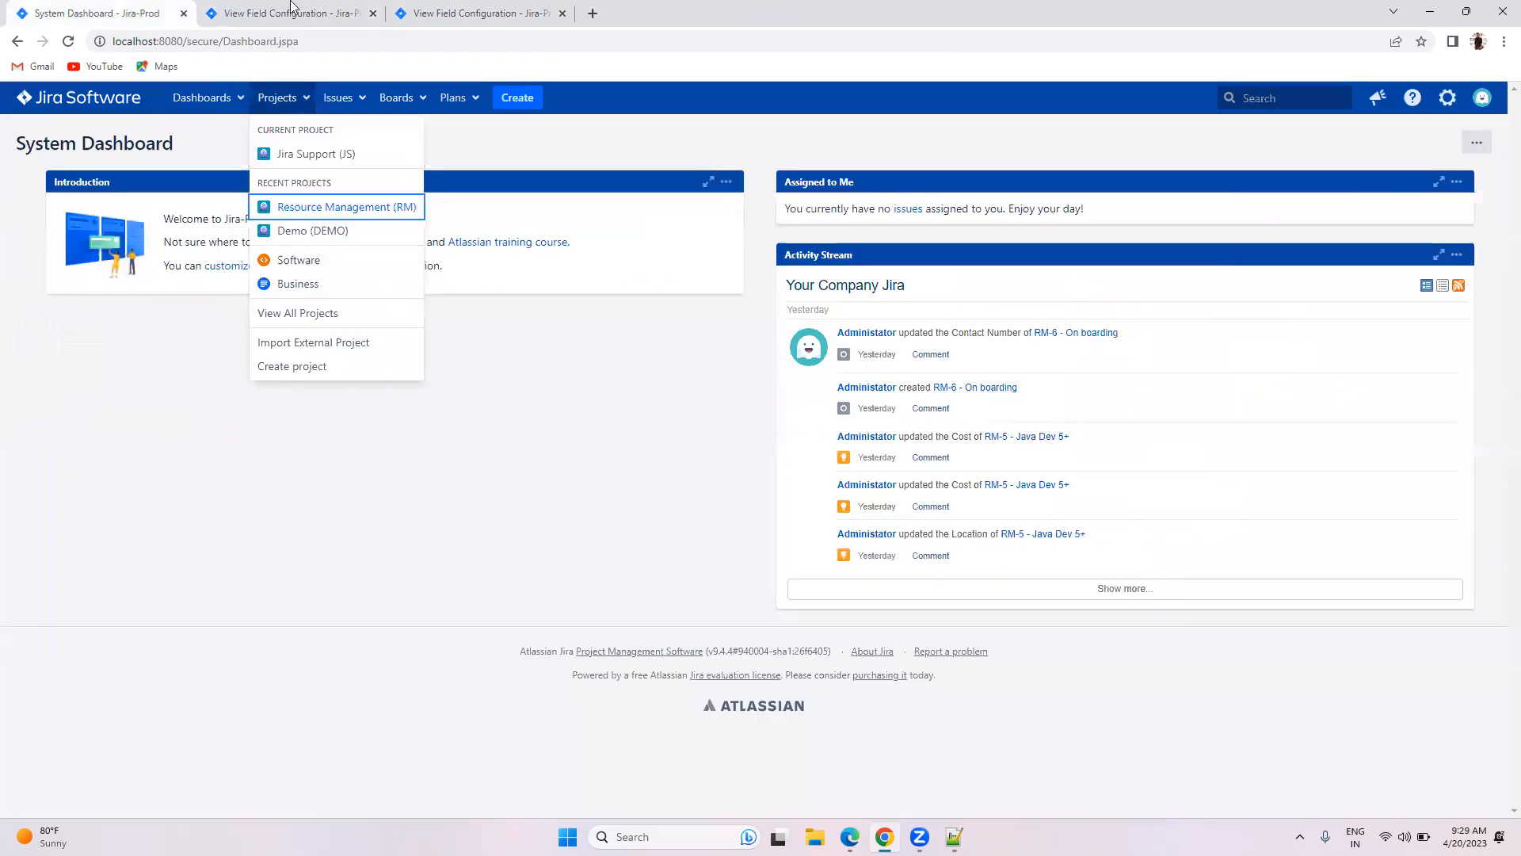
{"action": "left_click", "coordinate": [333, 208]}
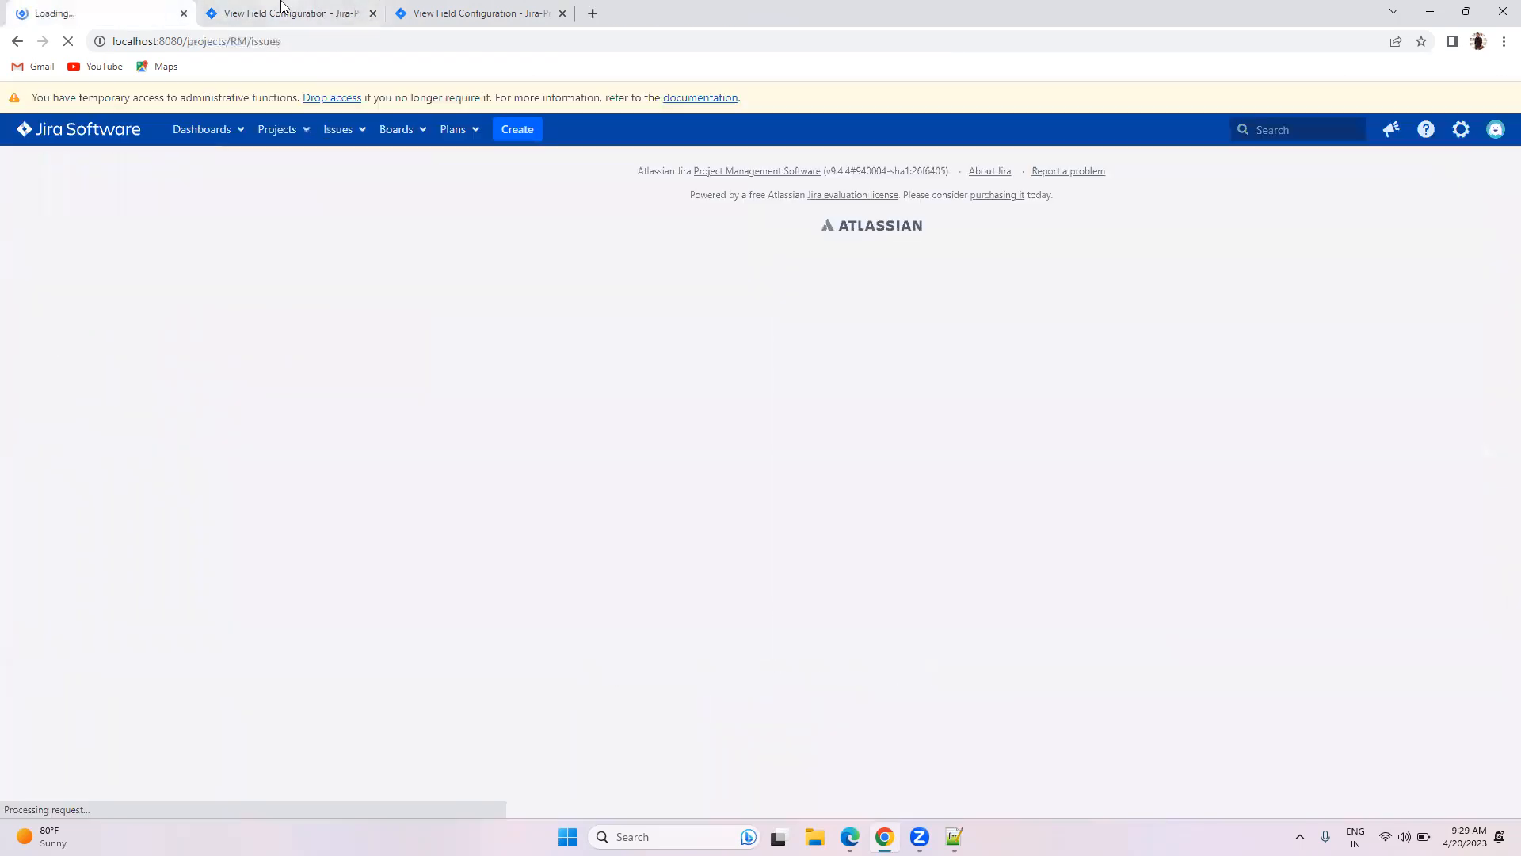
{"action": "left_click", "coordinate": [283, 6]}
{"action": "left_click", "coordinate": [1308, 185]}
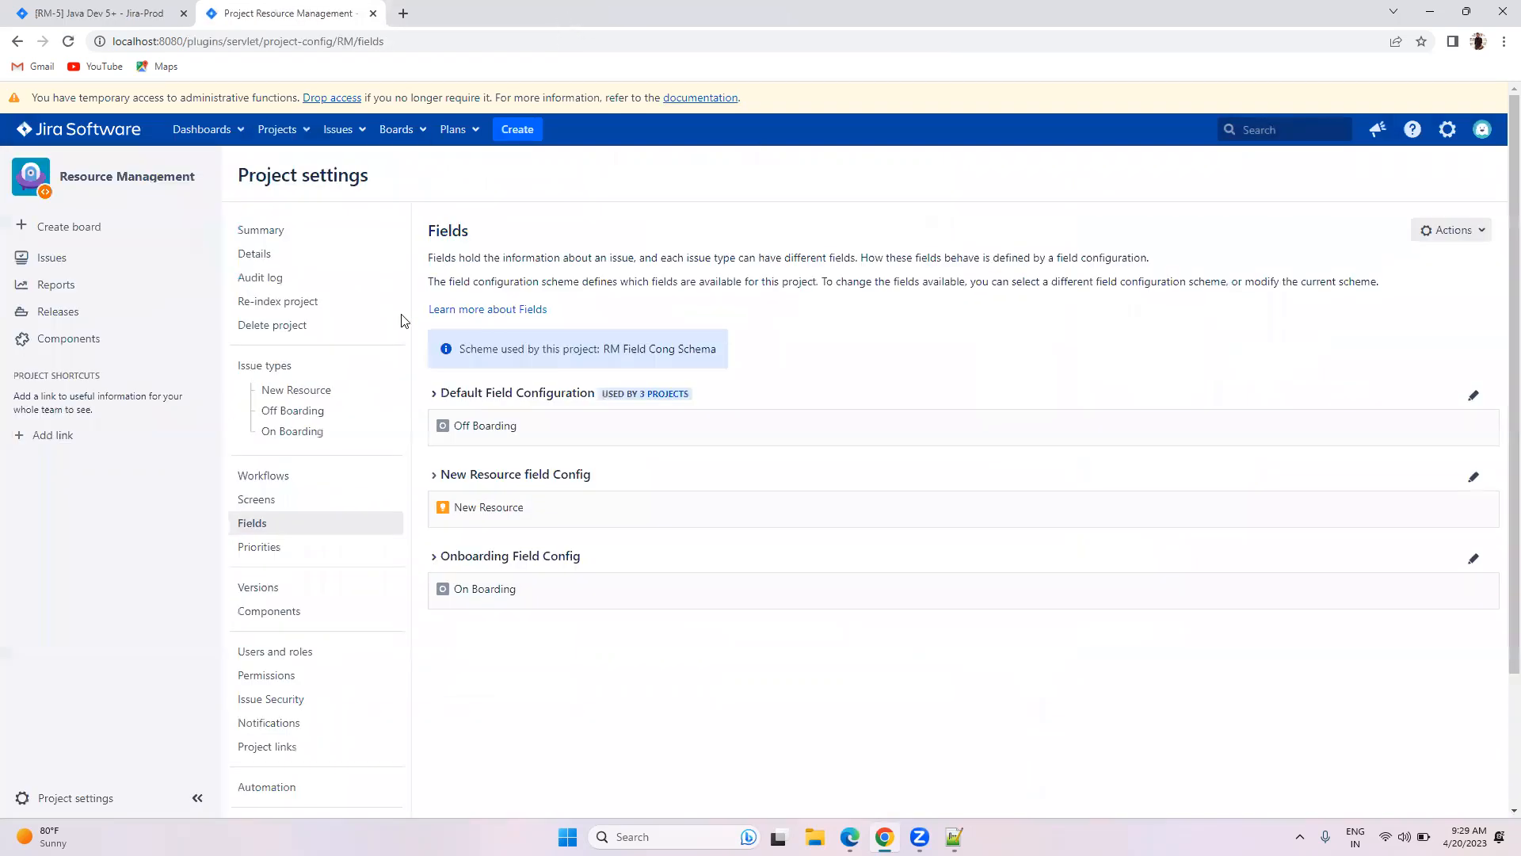
{"action": "scroll", "coordinate": [325, 372], "scroll_direction": "down", "scroll_amount": 2}
{"action": "left_click", "coordinate": [292, 385]}
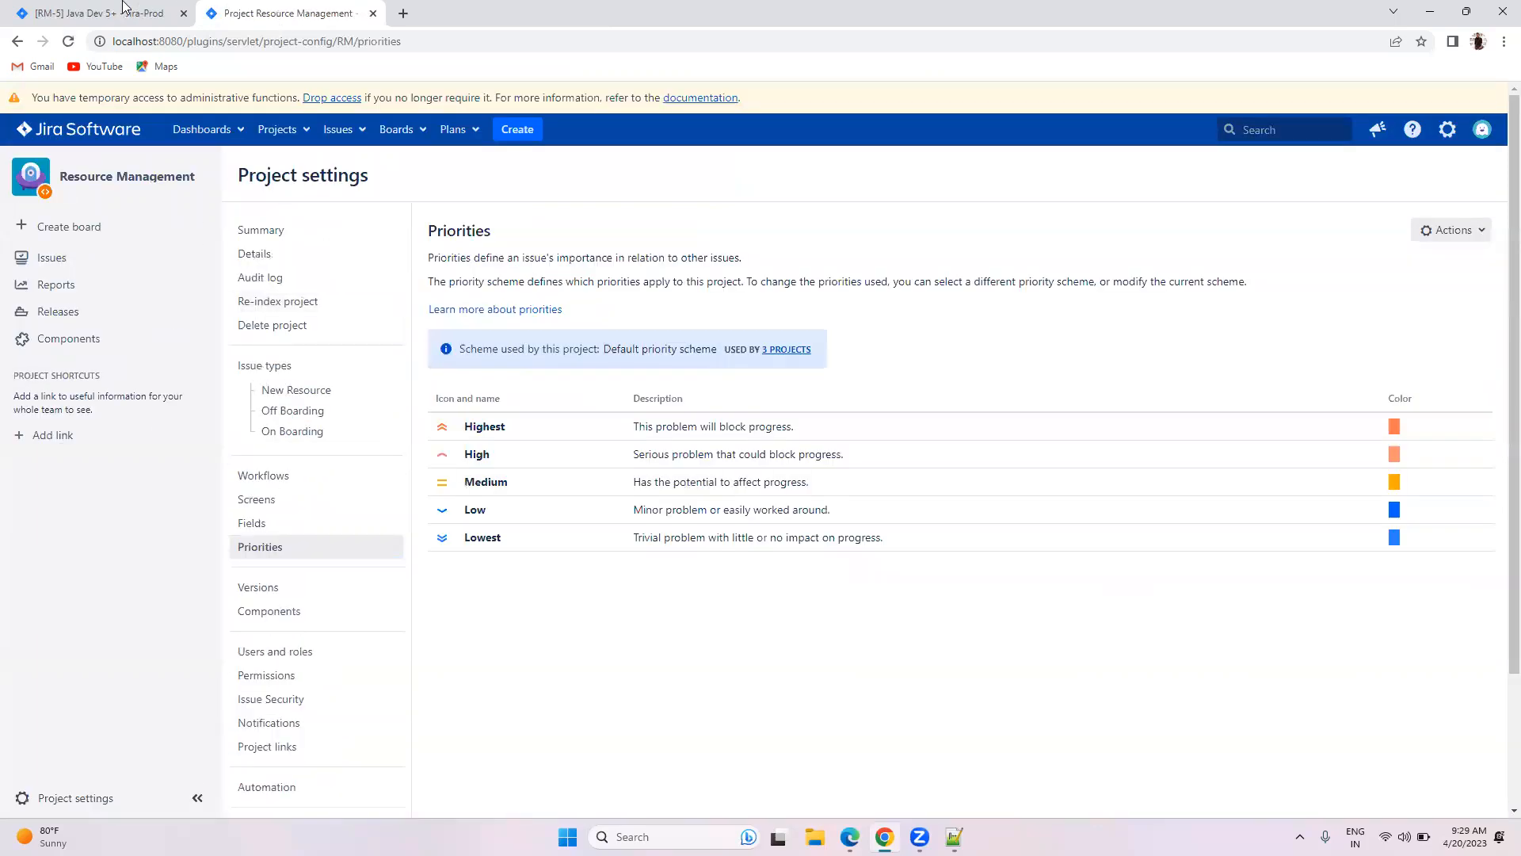
Step: Start a new issue and check the Location and Priority values offered
{"action": "left_click", "coordinate": [122, 9]}
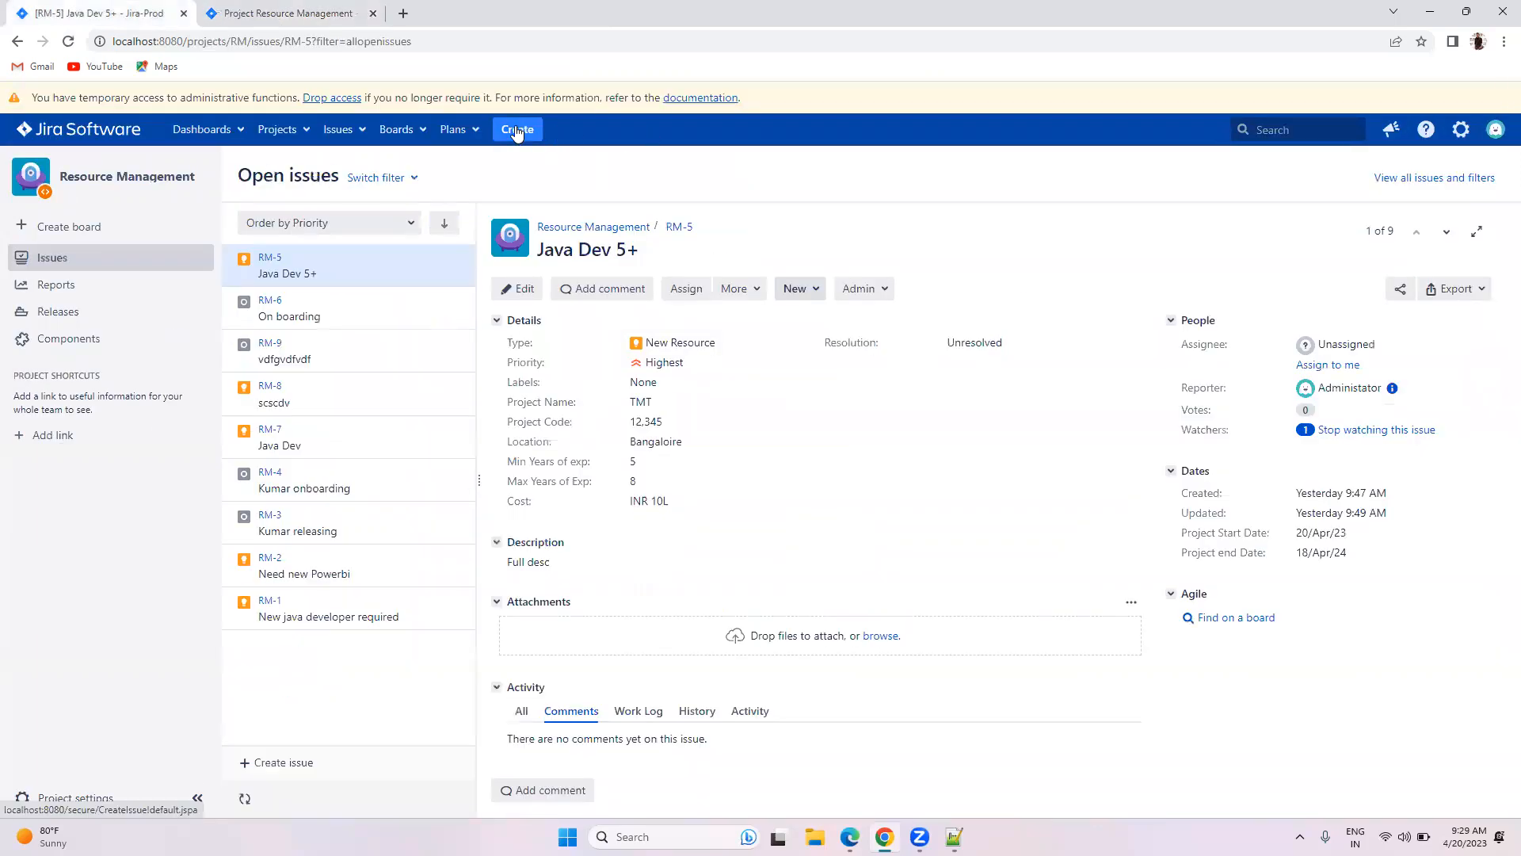
{"action": "left_click", "coordinate": [515, 129]}
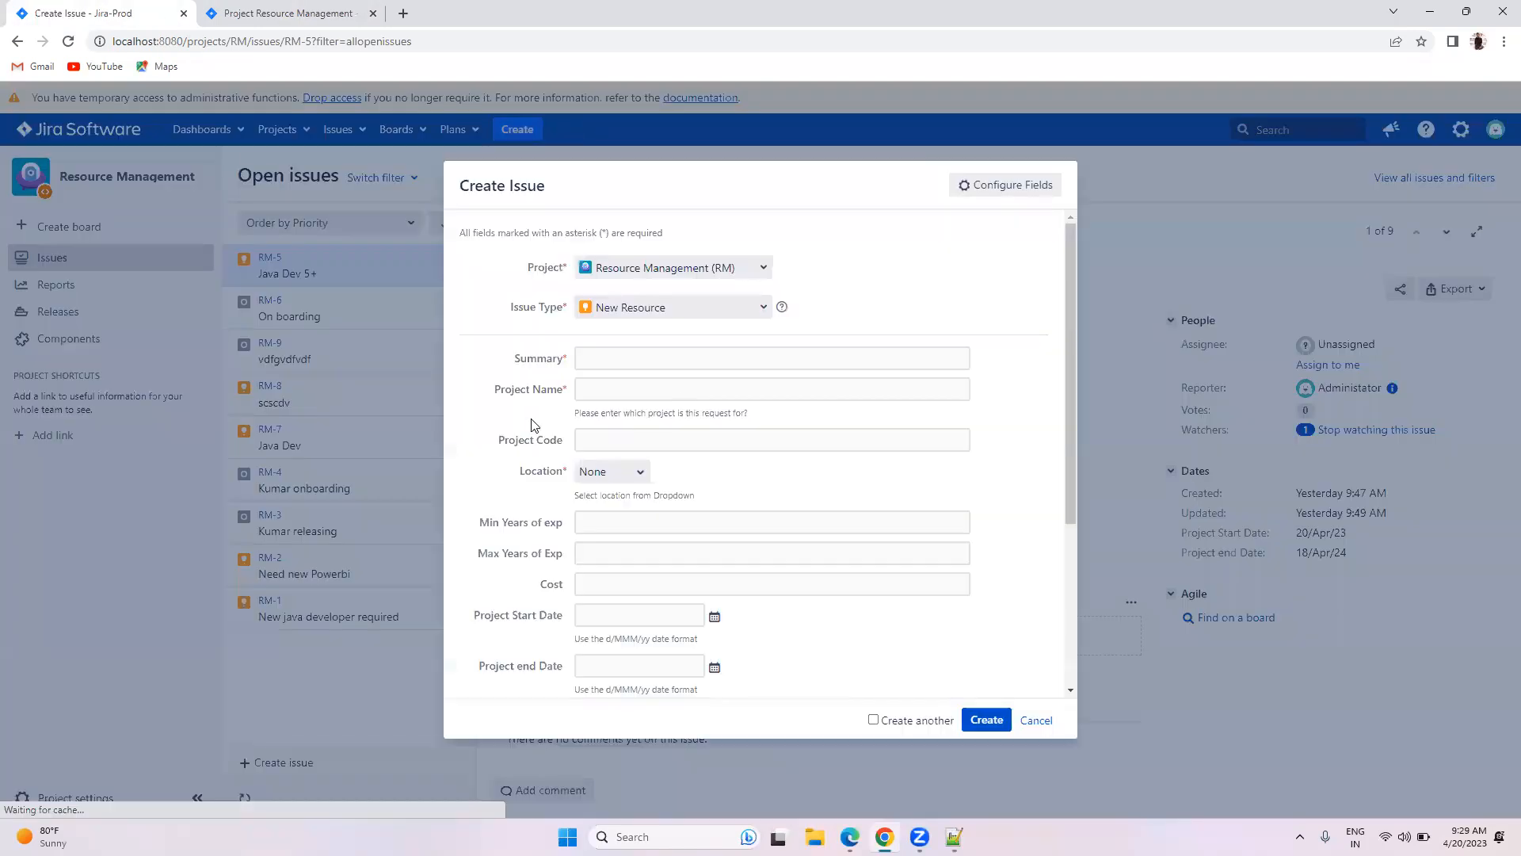
{"action": "left_click", "coordinate": [630, 472]}
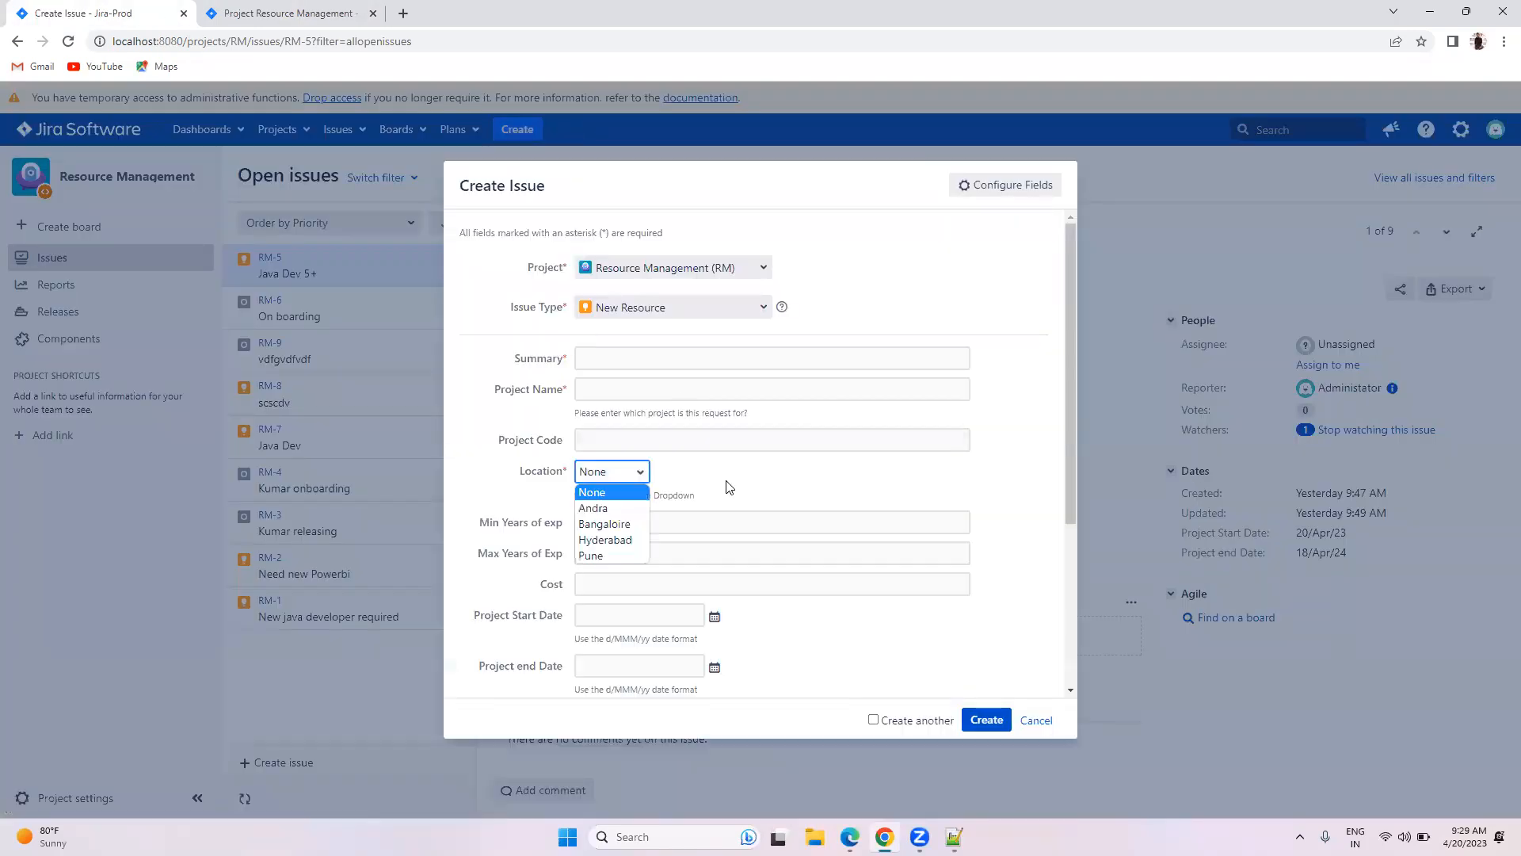
{"action": "scroll", "coordinate": [724, 482], "scroll_direction": "down", "scroll_amount": 3}
{"action": "left_click", "coordinate": [689, 459]}
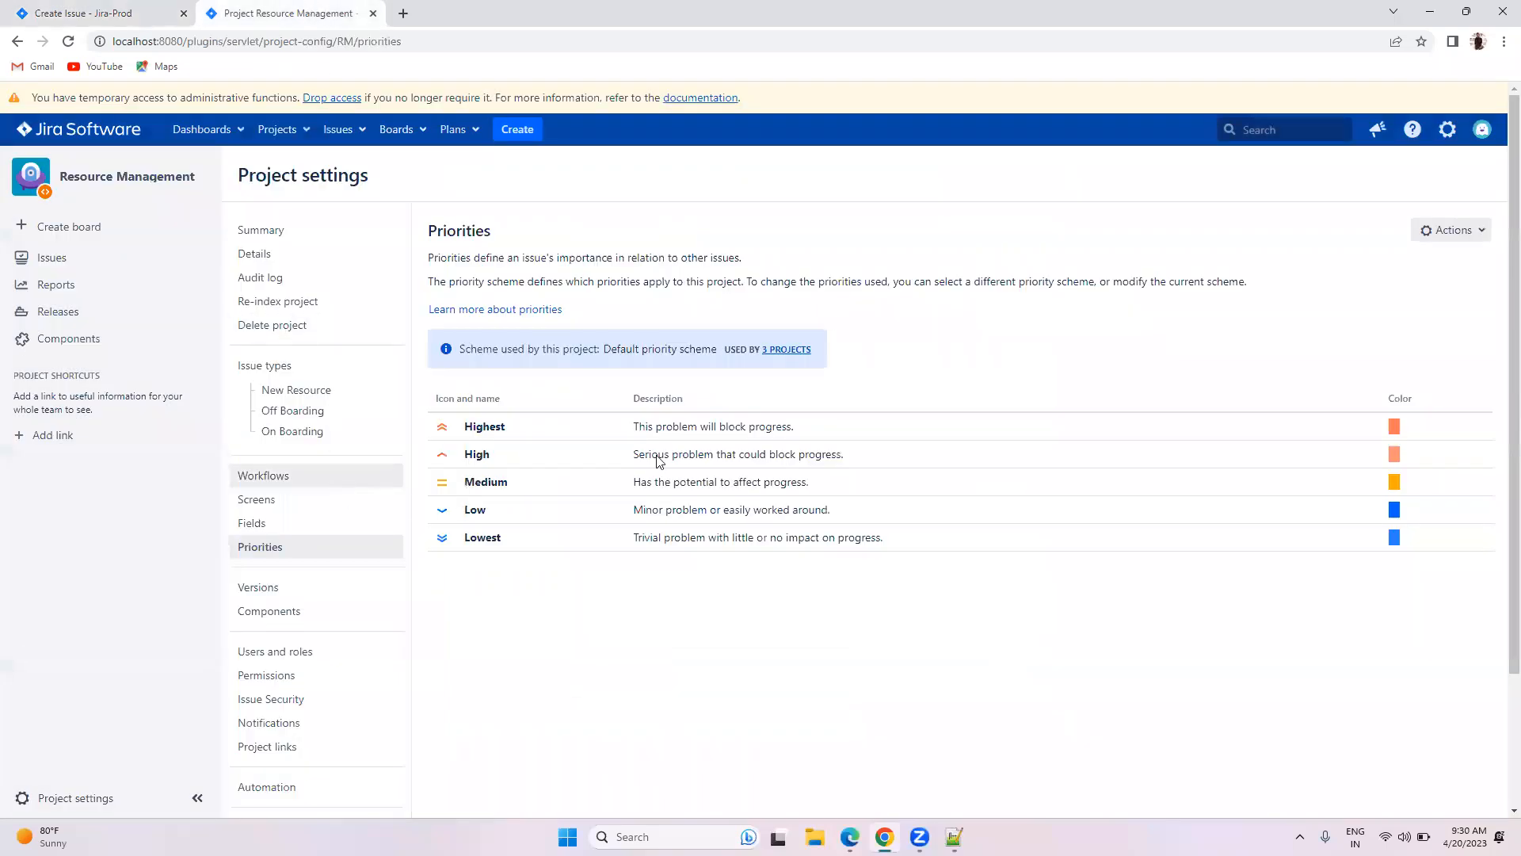
Step: Open Issues administration from the gear menu in a new tab
{"action": "left_click", "coordinate": [1452, 135]}
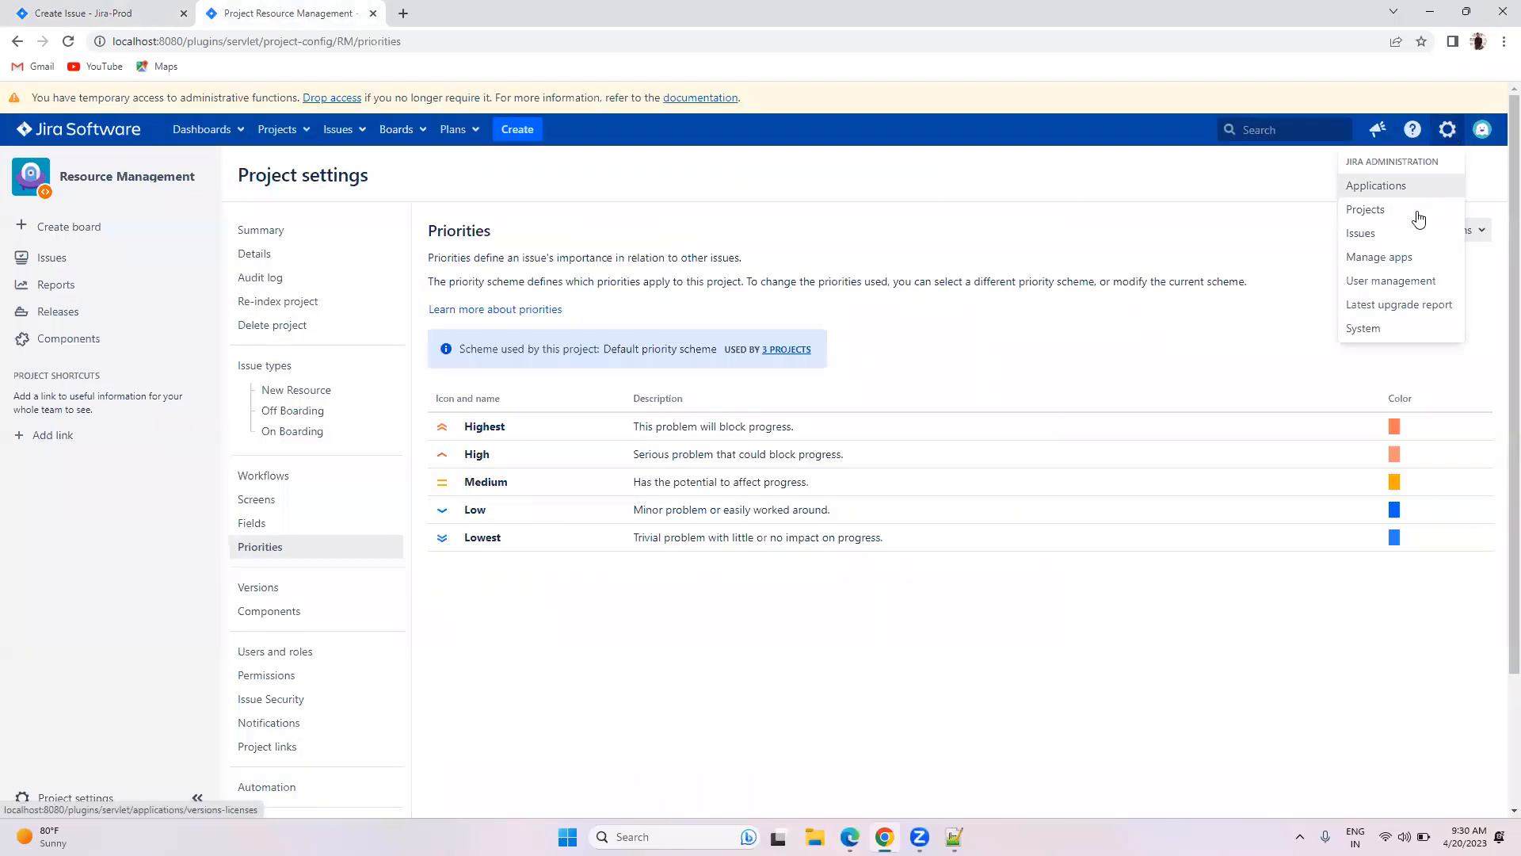
{"action": "right_click", "coordinate": [1369, 231]}
{"action": "left_click", "coordinate": [1298, 247]}
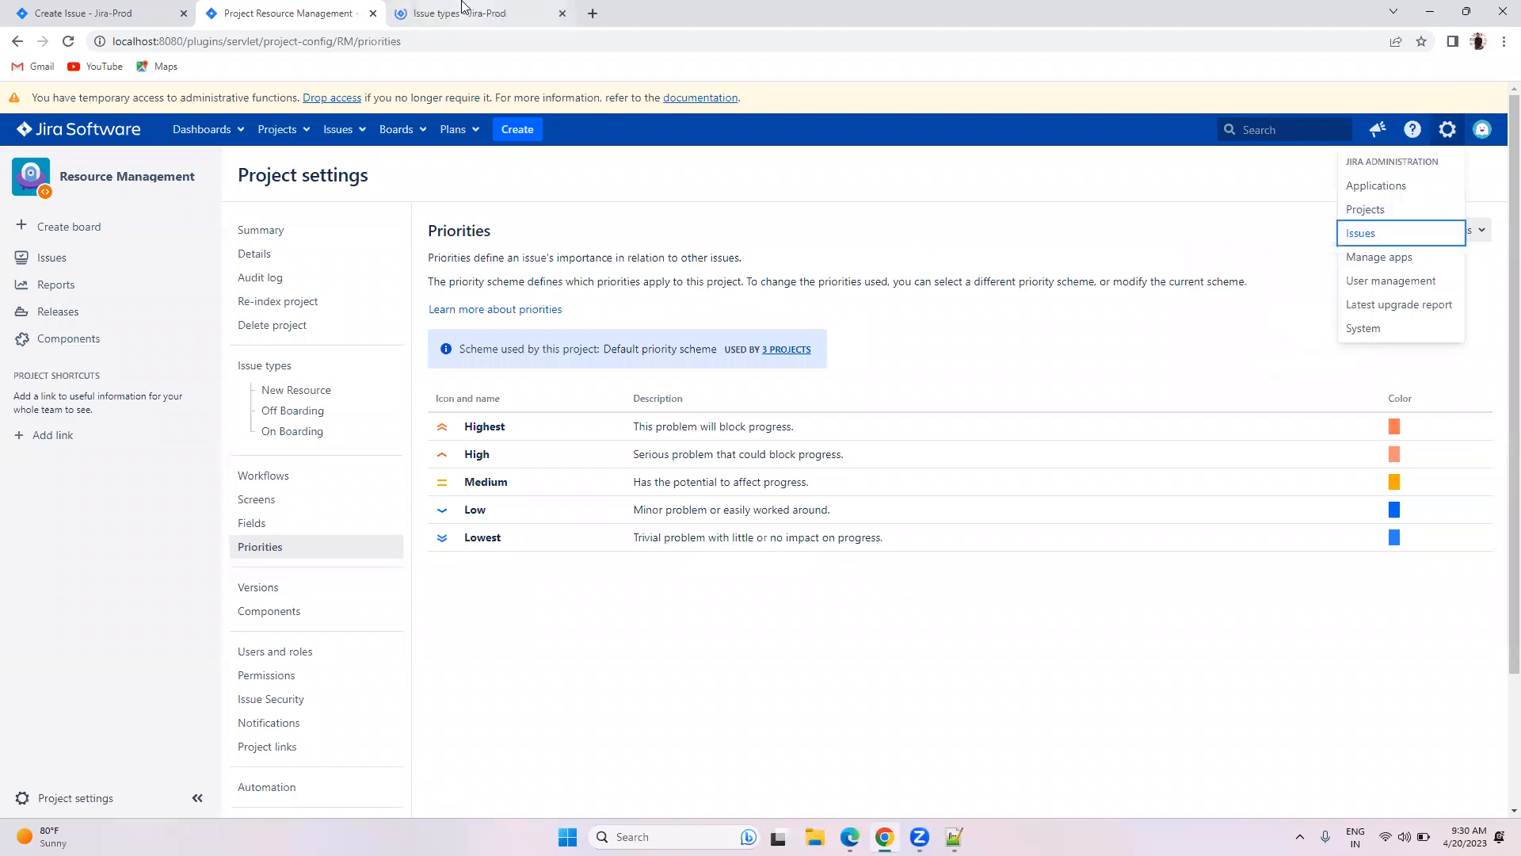
{"action": "left_click", "coordinate": [466, 8]}
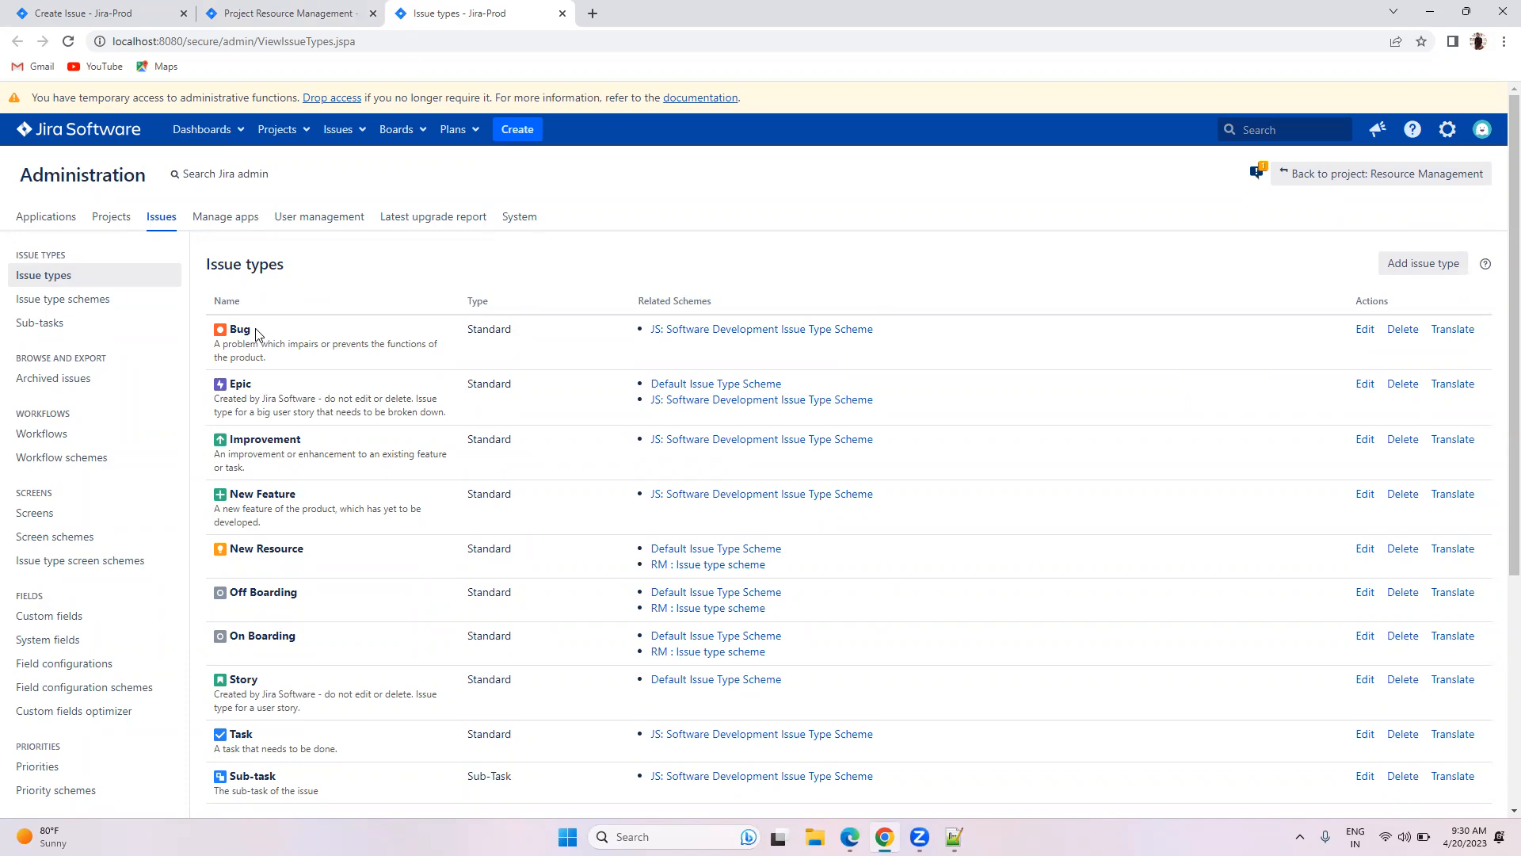
Step: Run a custom fields optimizer scan showing all fields optimal, then list the custom fields
{"action": "scroll", "coordinate": [238, 341], "scroll_direction": "down", "scroll_amount": 4}
{"action": "left_click", "coordinate": [65, 400]}
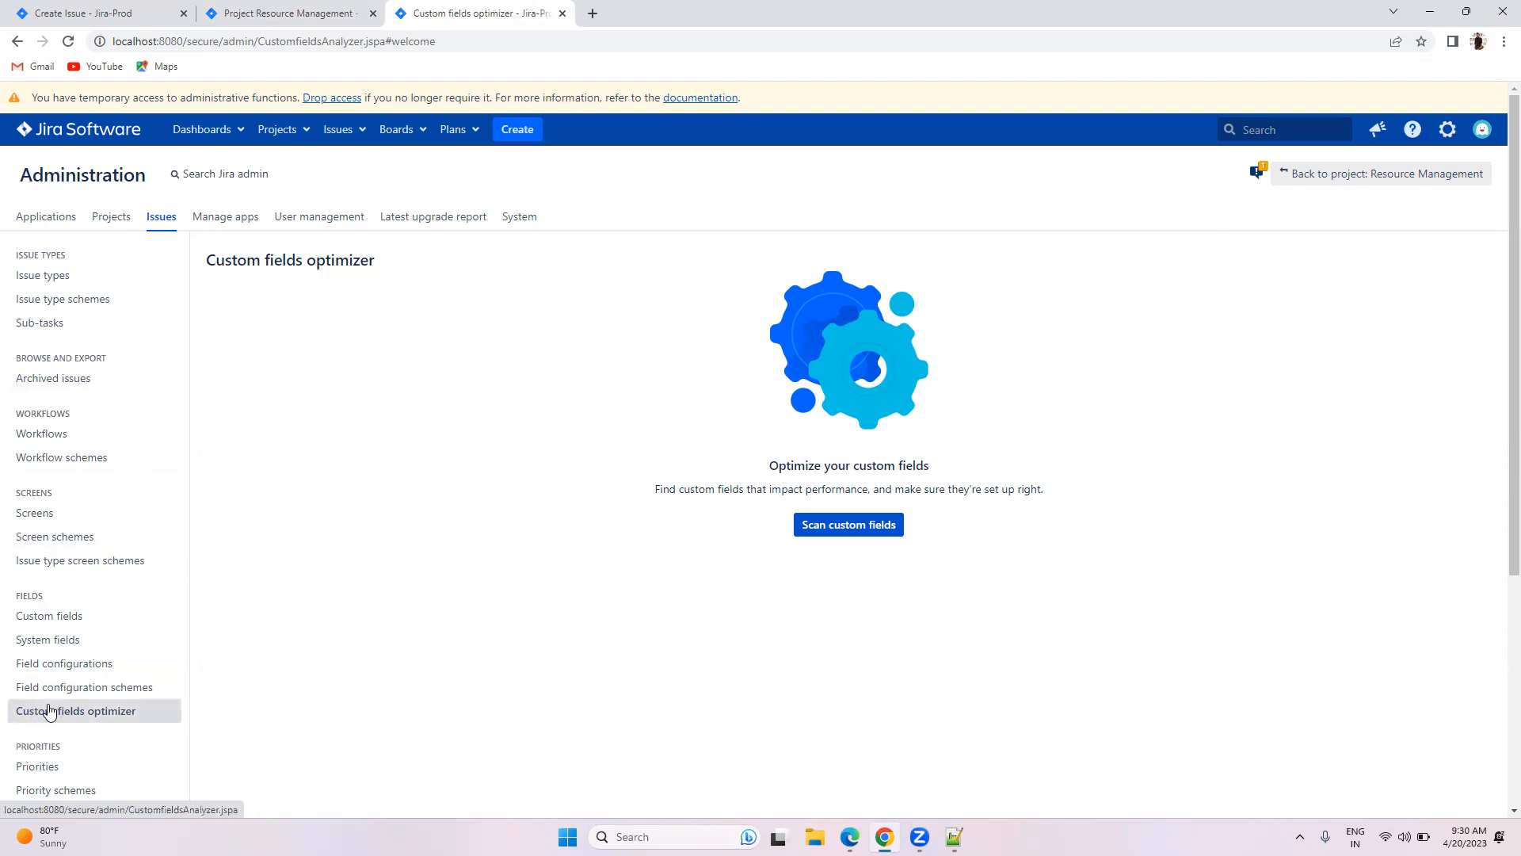
{"action": "scroll", "coordinate": [289, 611], "scroll_direction": "down", "scroll_amount": 2}
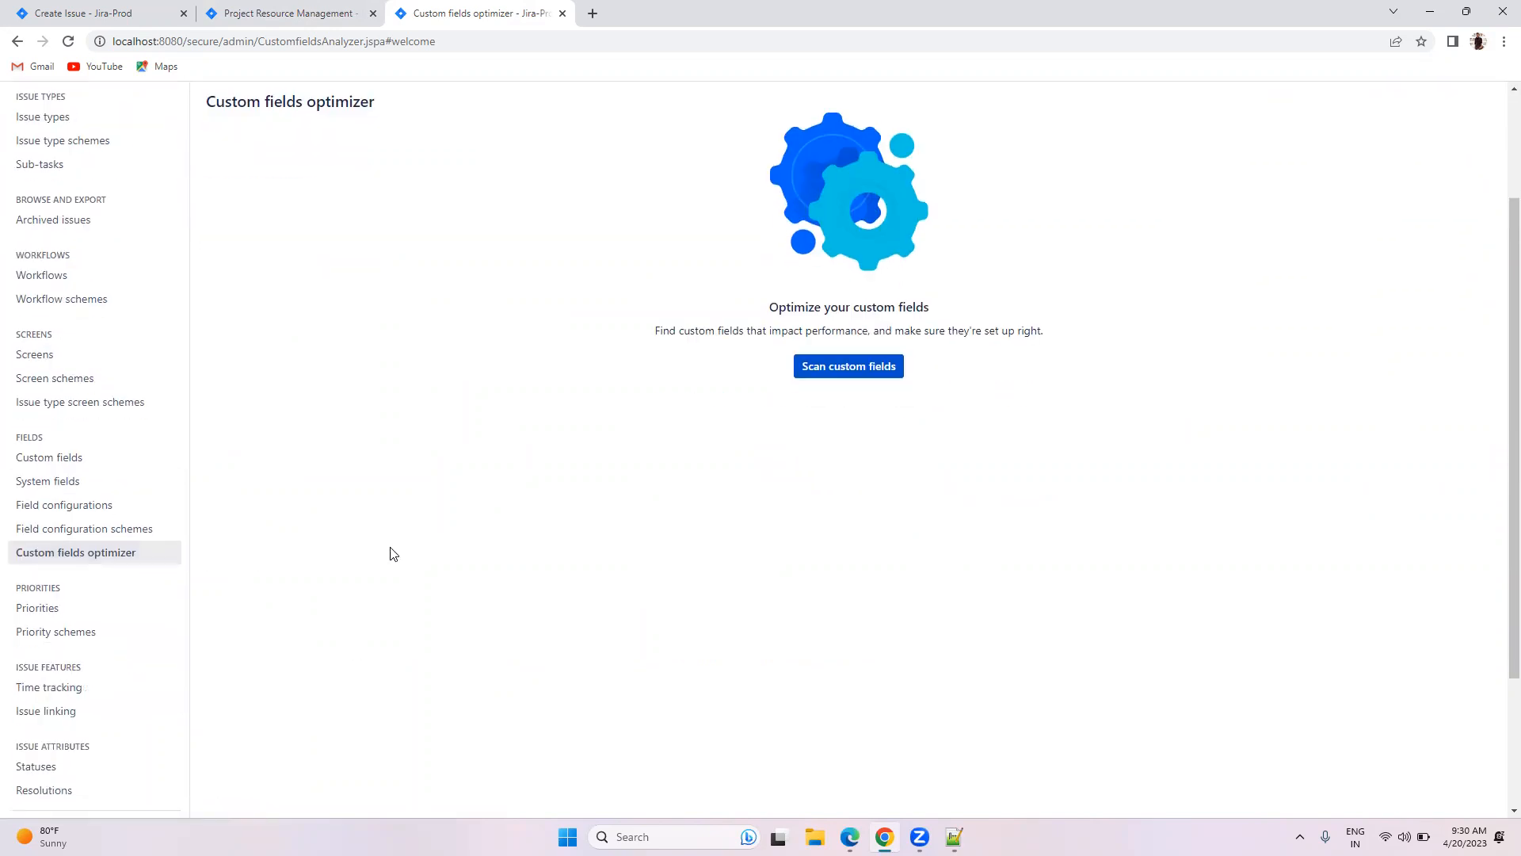
{"action": "left_click", "coordinate": [829, 379]}
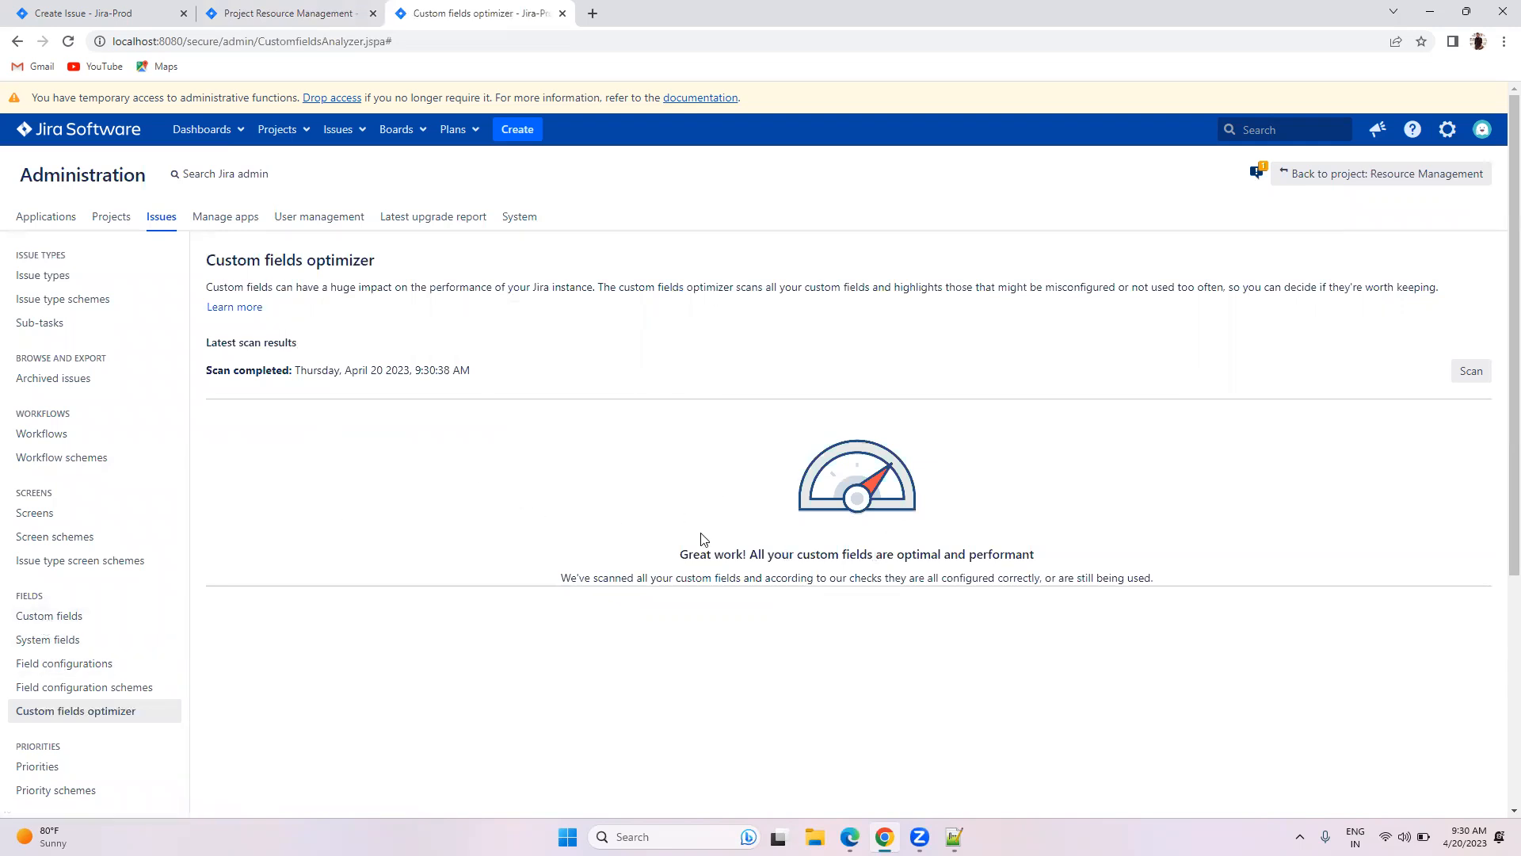
{"action": "left_click", "coordinate": [57, 617]}
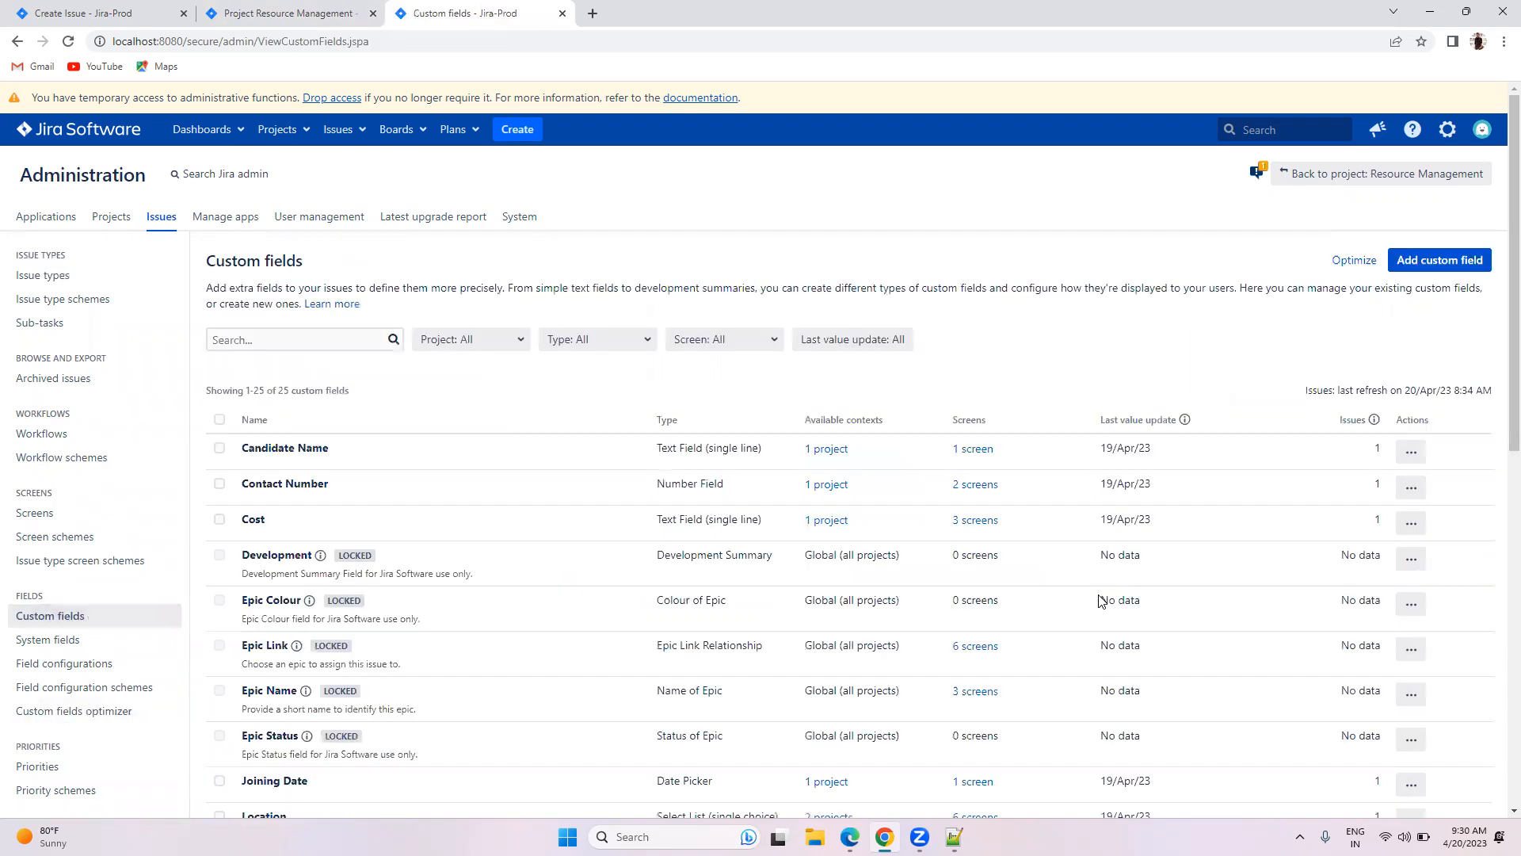
Step: Open Candidate Name's context configuration, then back out to the custom fields list
{"action": "scroll", "coordinate": [1102, 601], "scroll_direction": "down", "scroll_amount": 2}
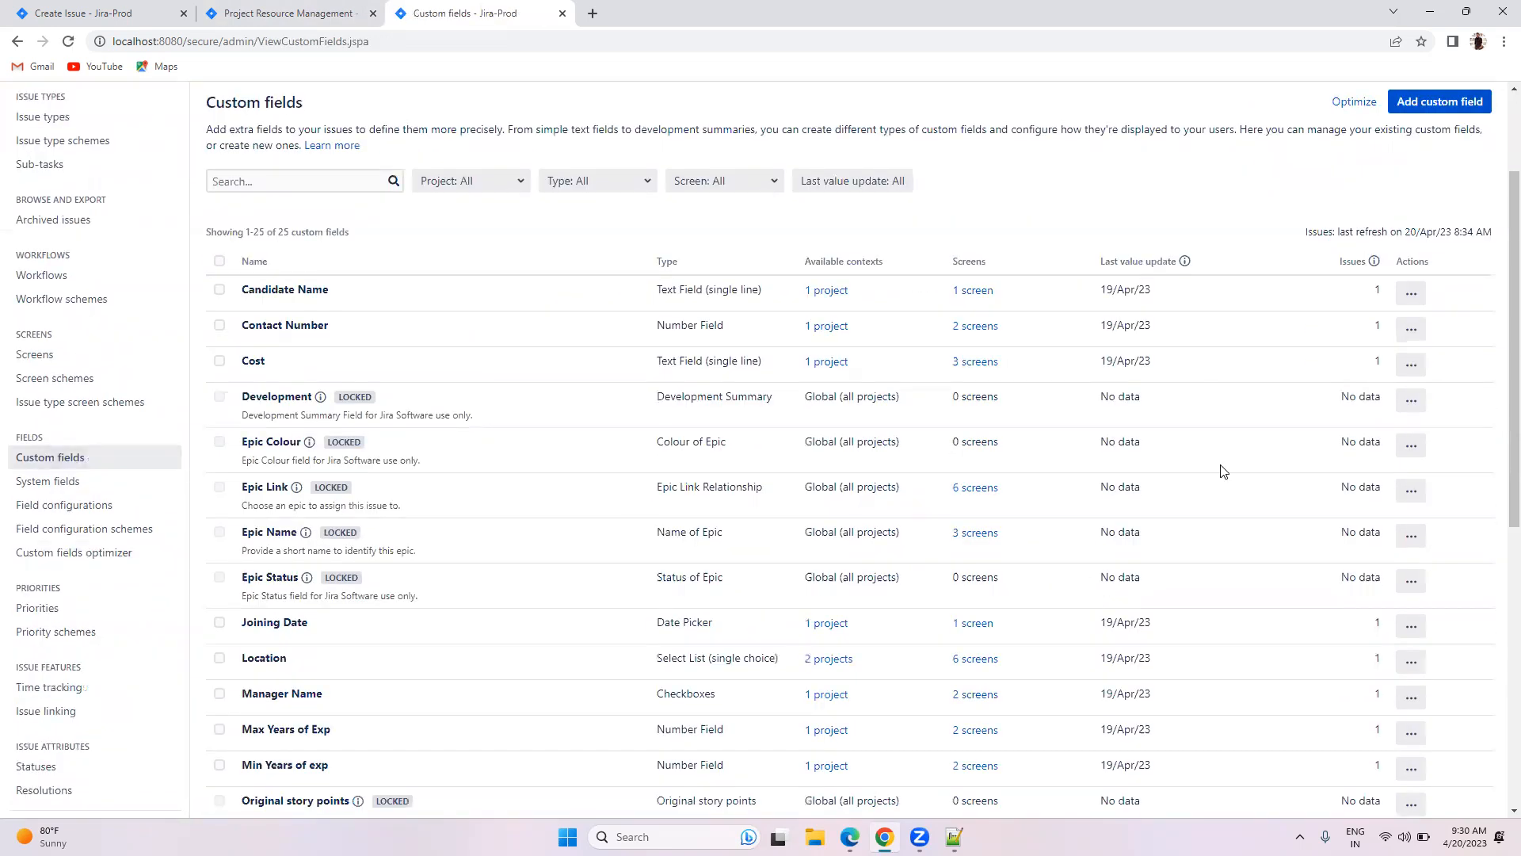
{"action": "left_click", "coordinate": [1411, 300]}
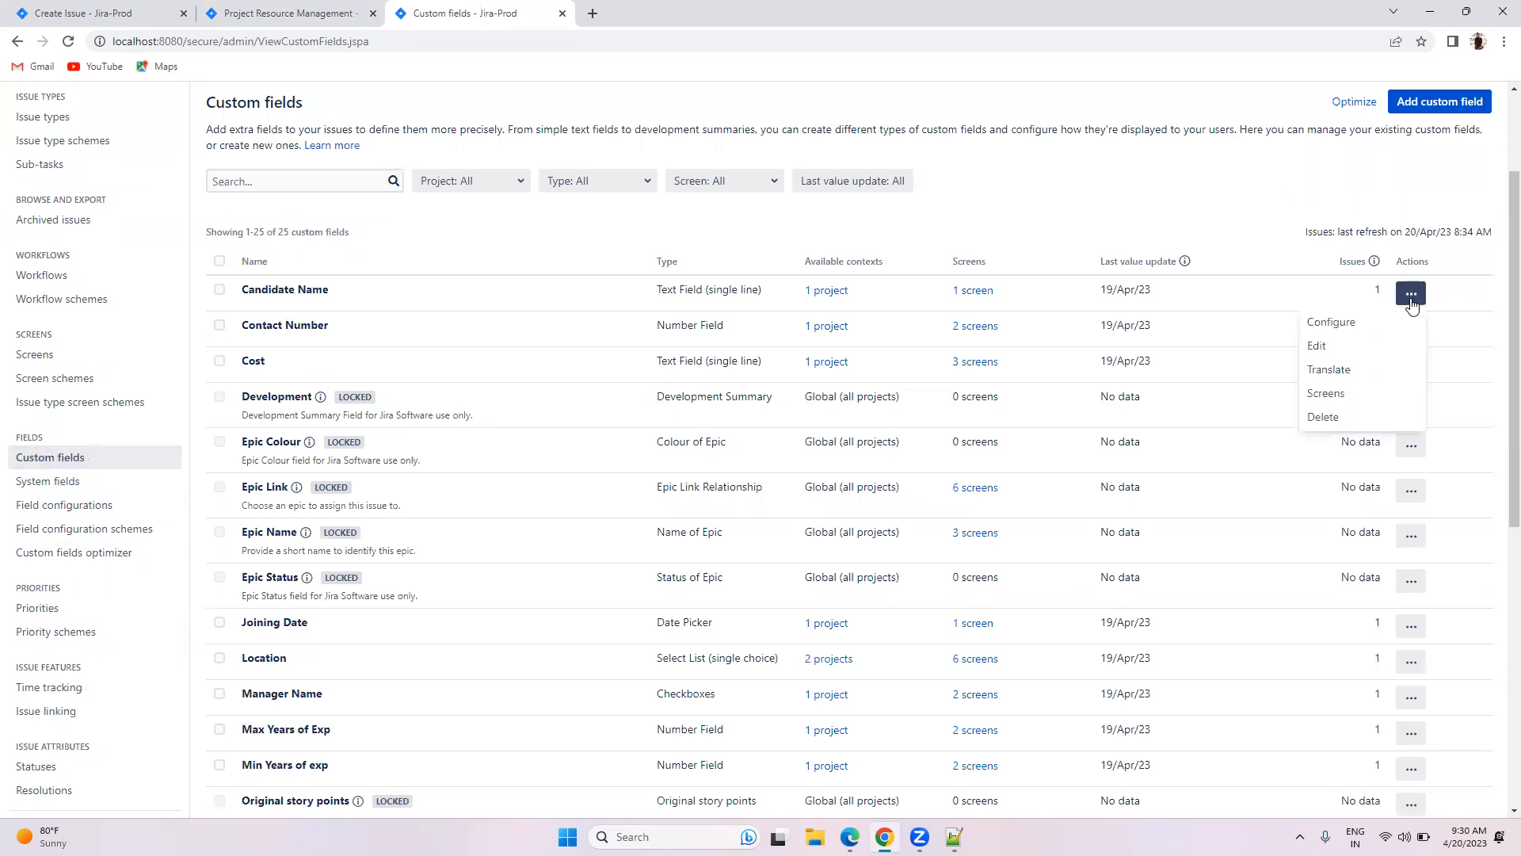
{"action": "left_click", "coordinate": [1335, 322]}
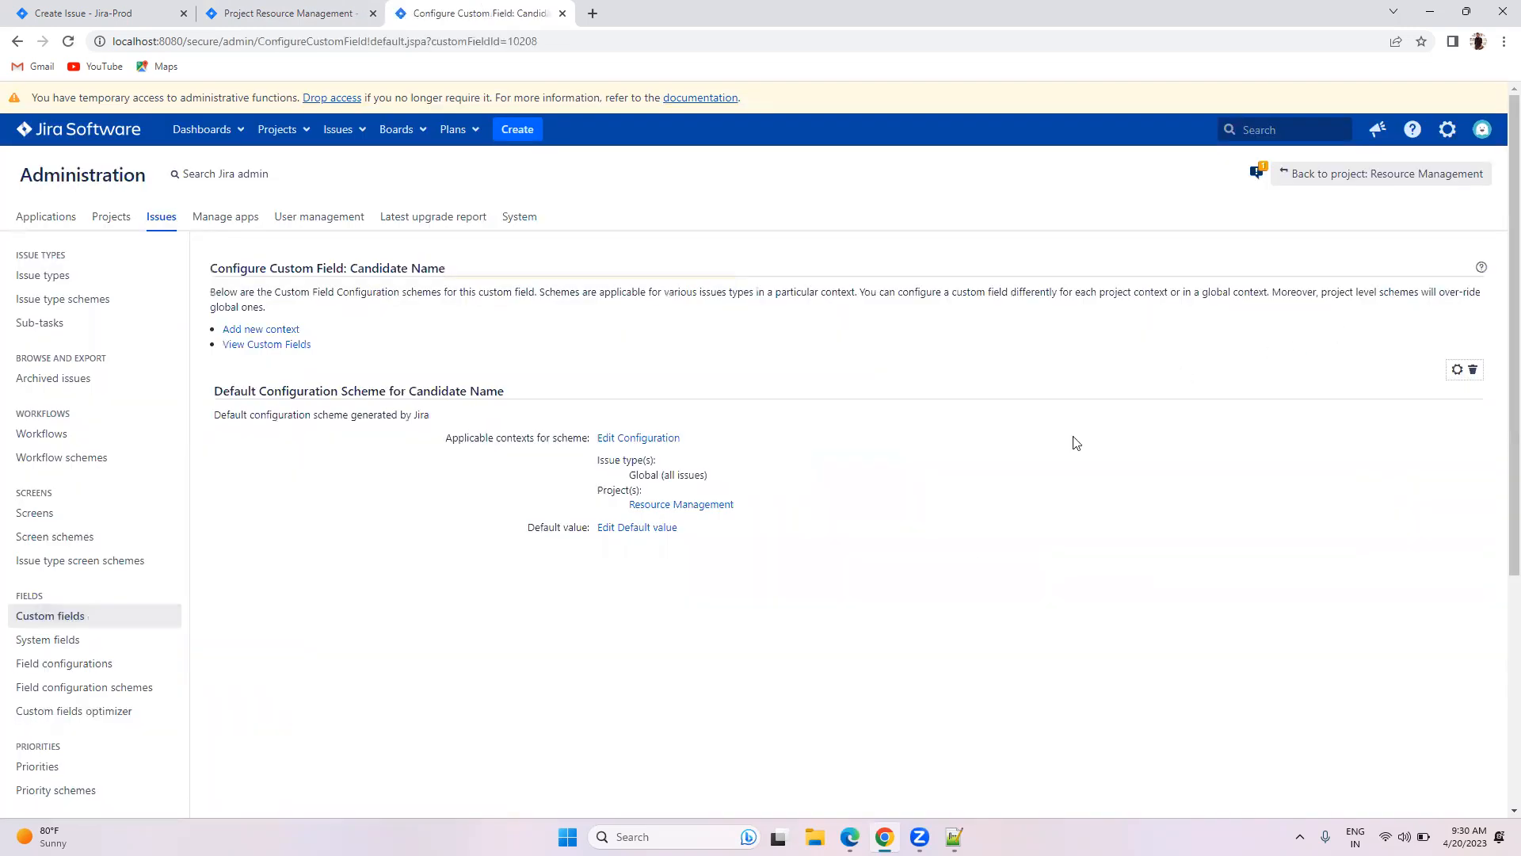
{"action": "left_click", "coordinate": [615, 439]}
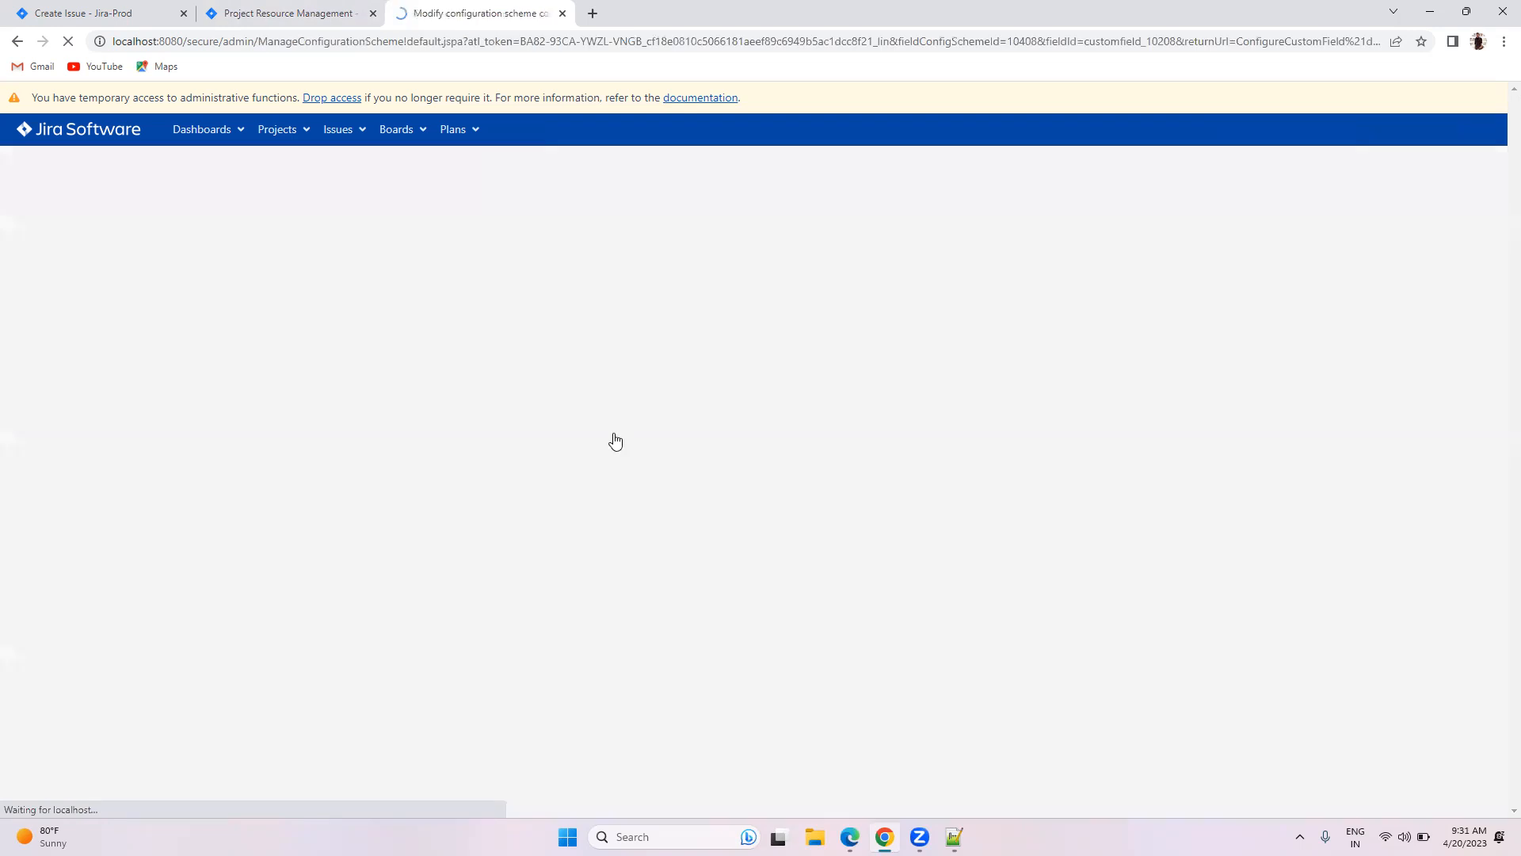
{"action": "left_click", "coordinate": [15, 42]}
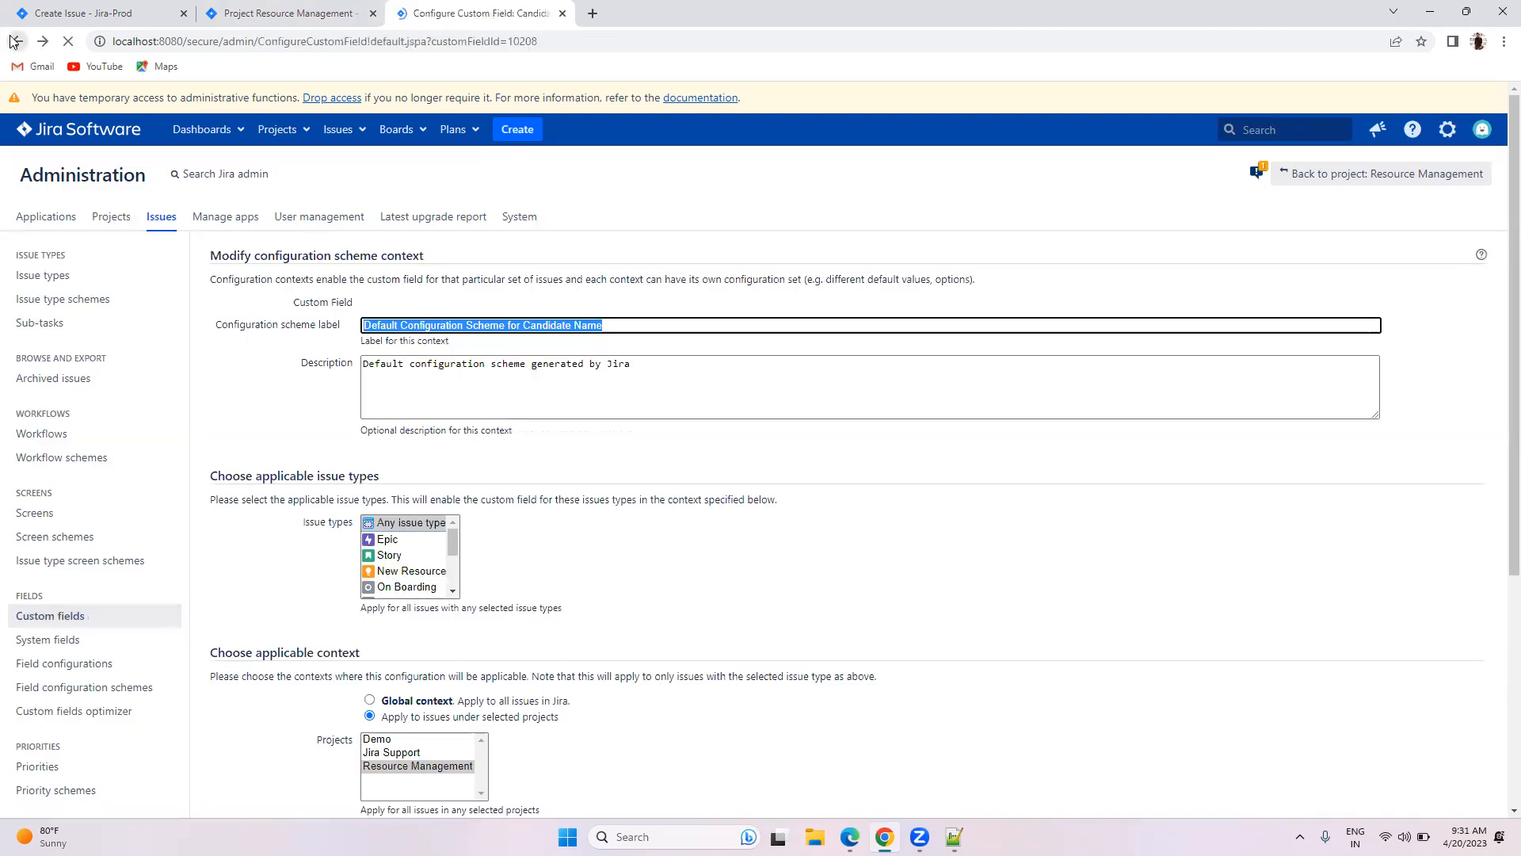
{"action": "left_click", "coordinate": [14, 41]}
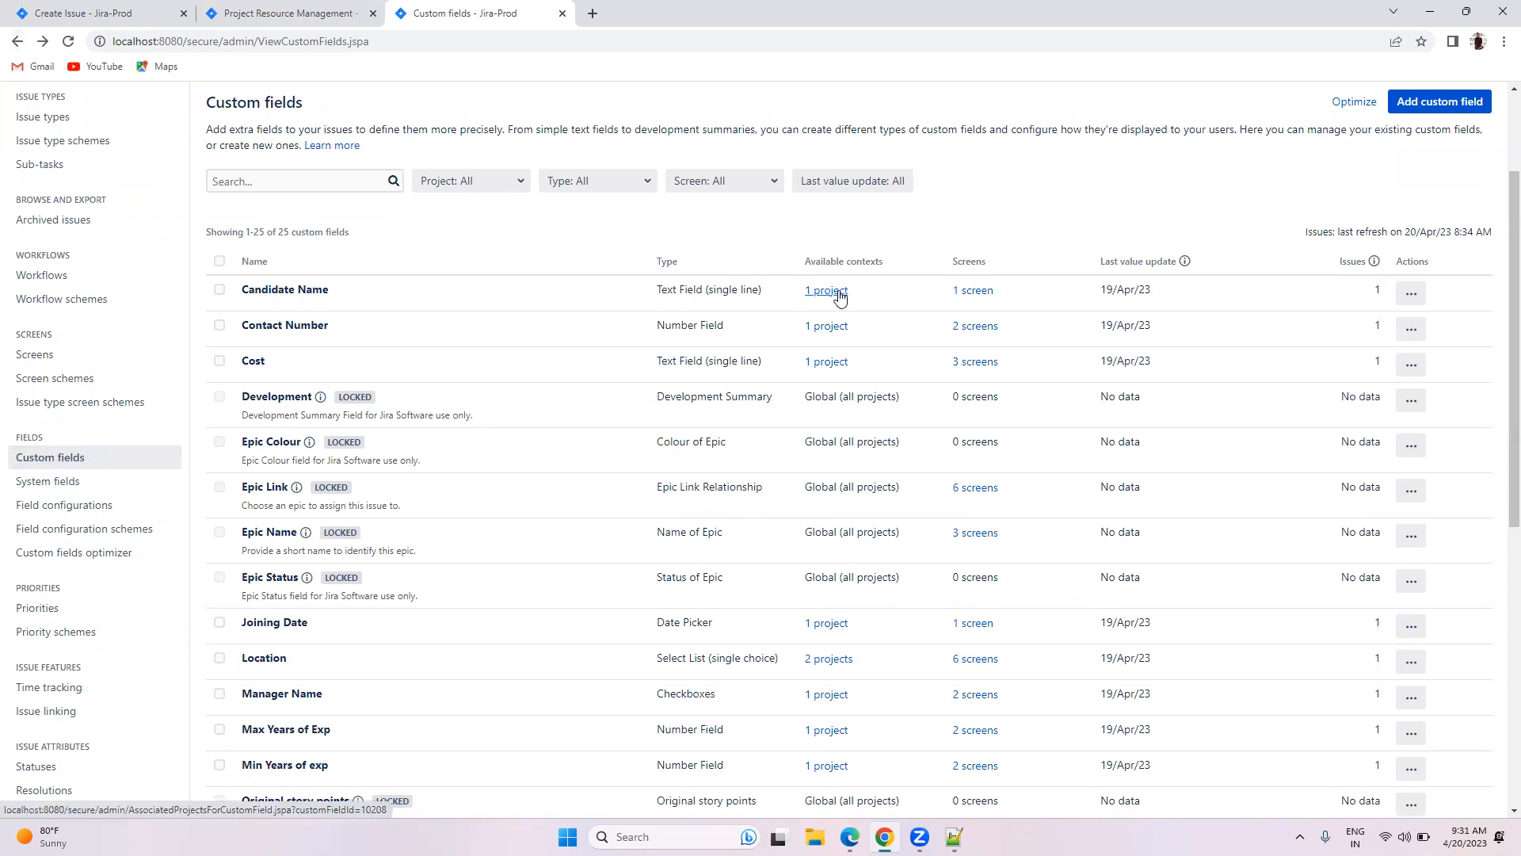
Step: Change Candidate Name's context to Global (all projects) and save it
{"action": "left_click", "coordinate": [1411, 293]}
{"action": "left_click", "coordinate": [1379, 336]}
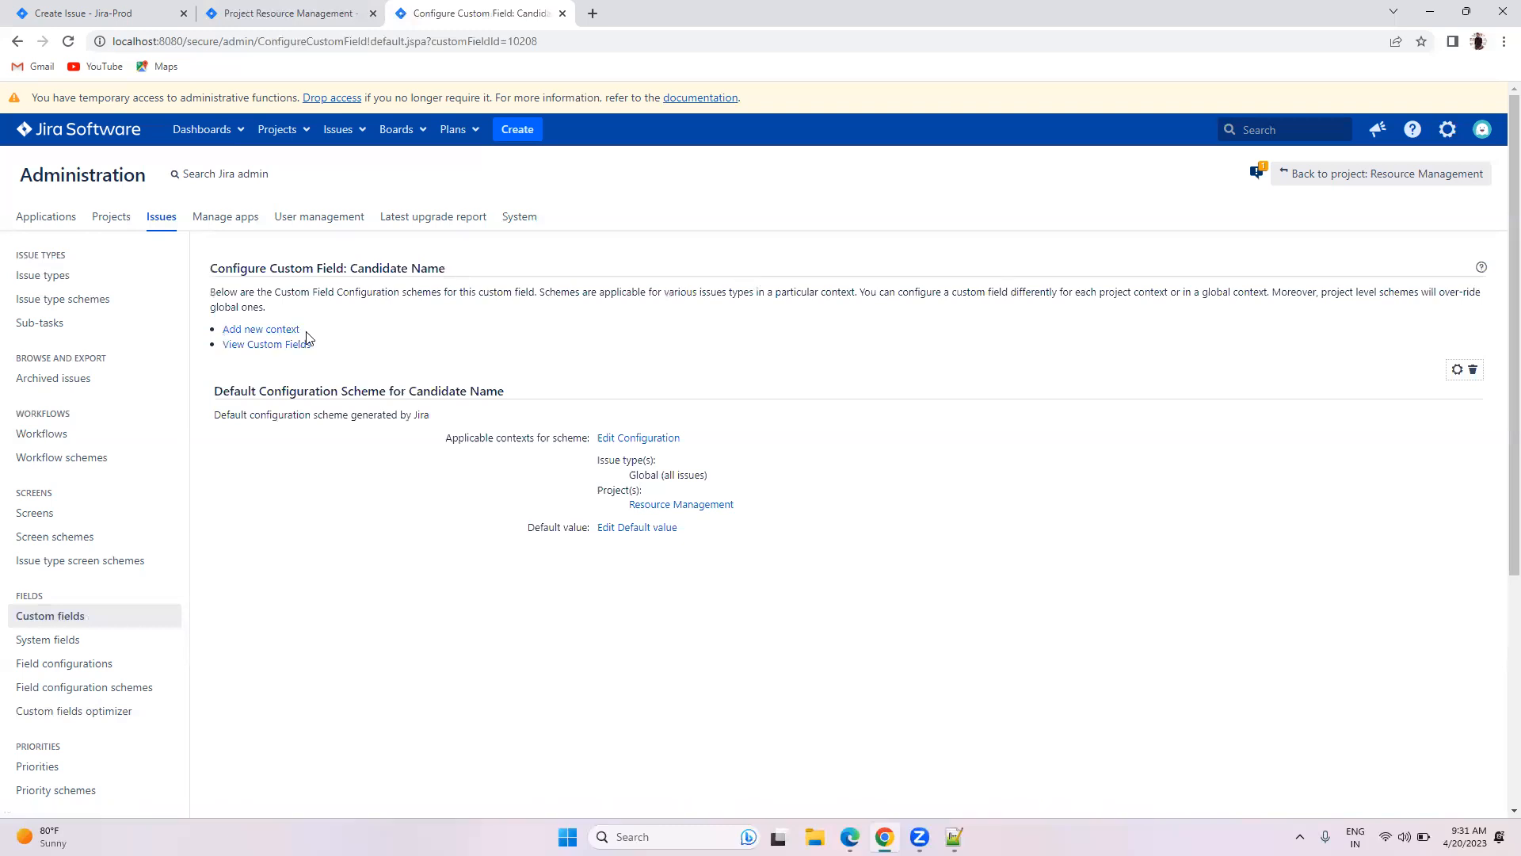
{"action": "left_click", "coordinate": [616, 439]}
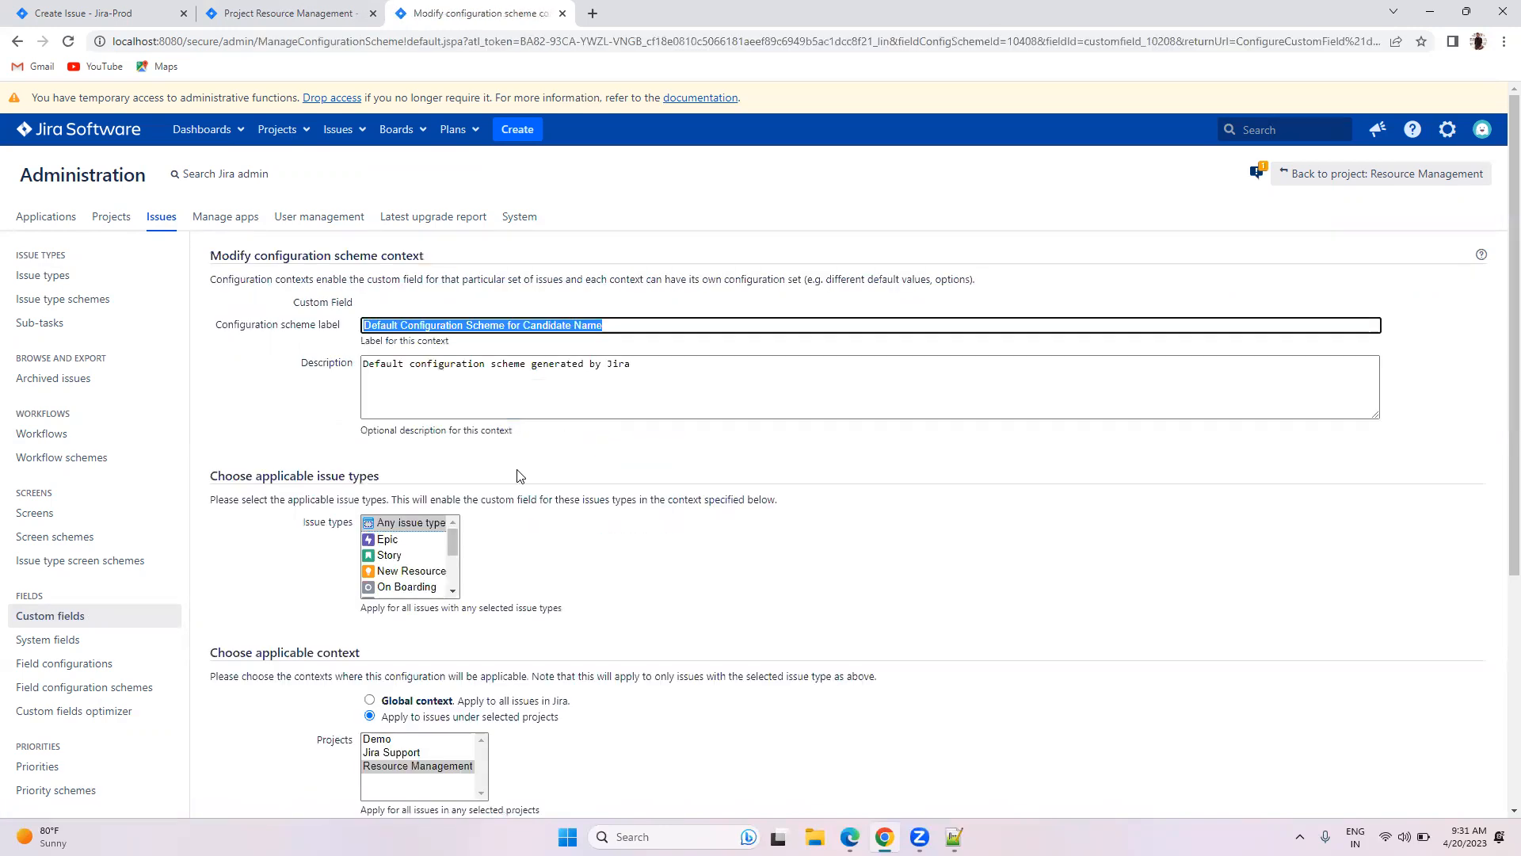
{"action": "scroll", "coordinate": [519, 474], "scroll_direction": "down", "scroll_amount": 3}
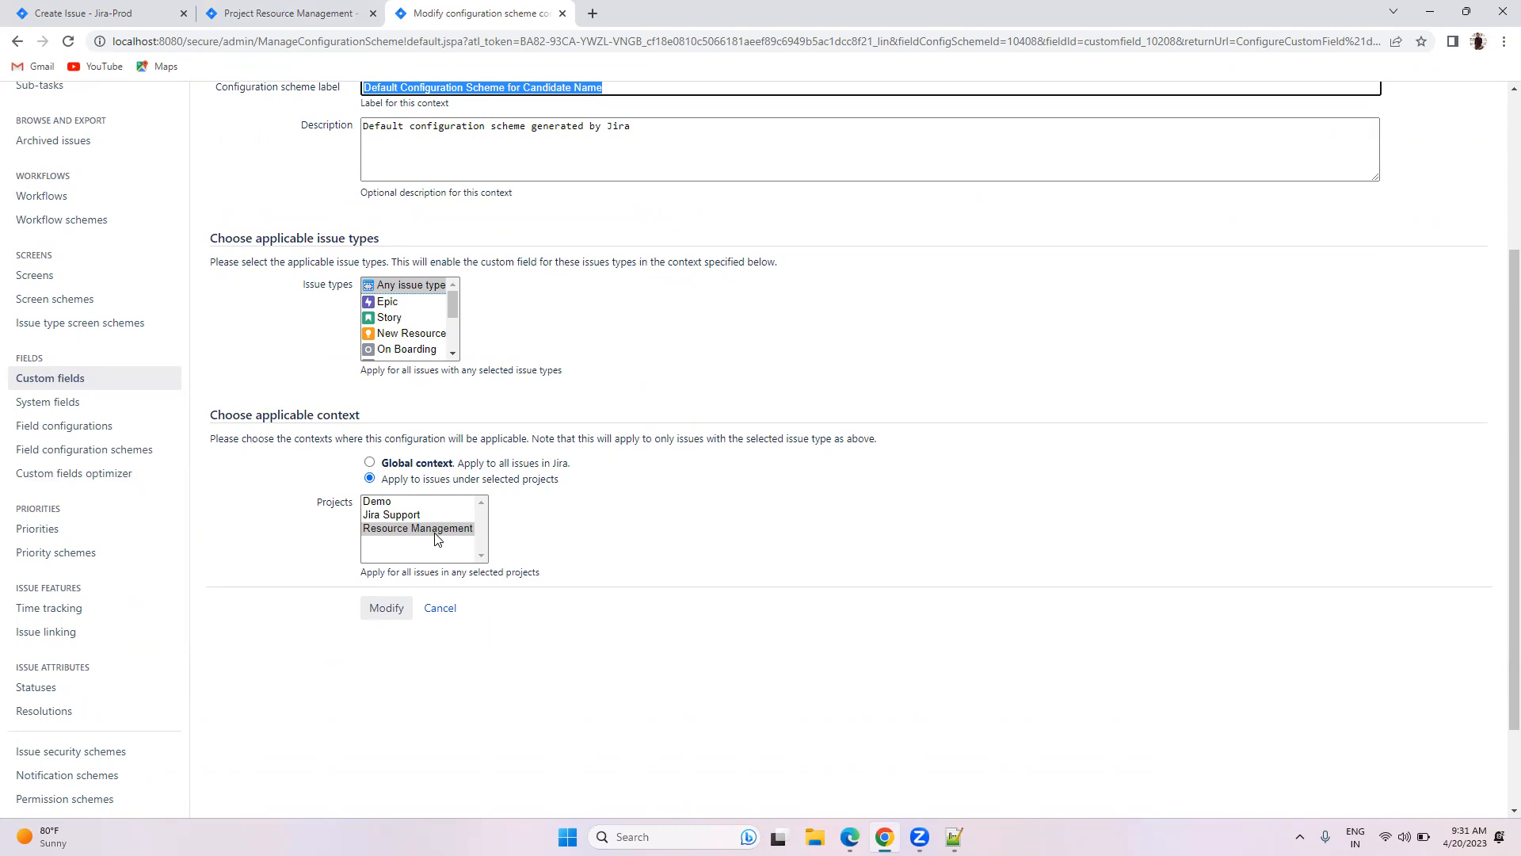
{"action": "left_click", "coordinate": [369, 462]}
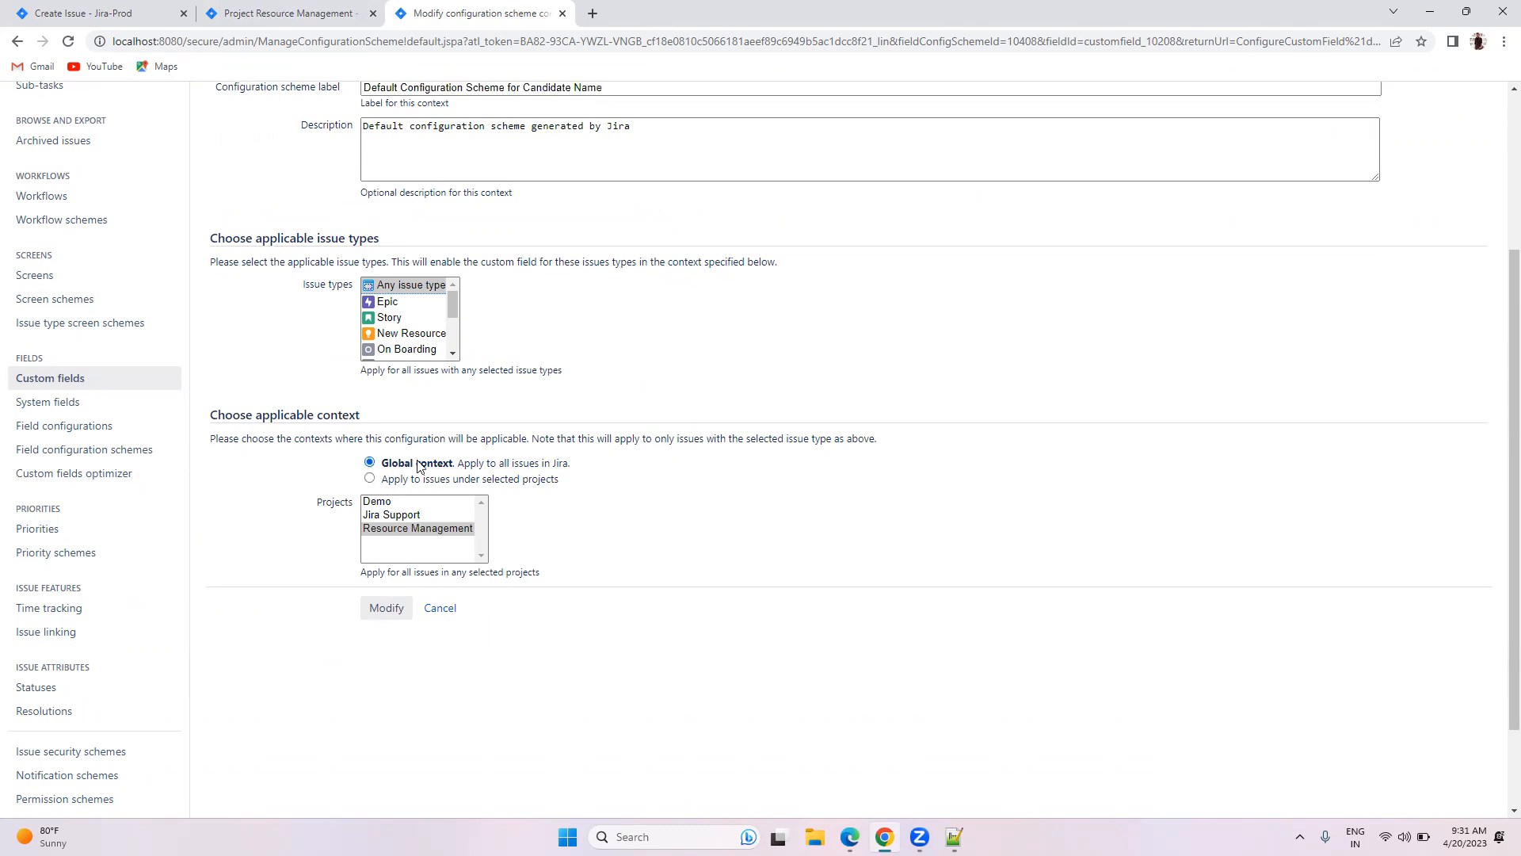
{"action": "left_click", "coordinate": [399, 600]}
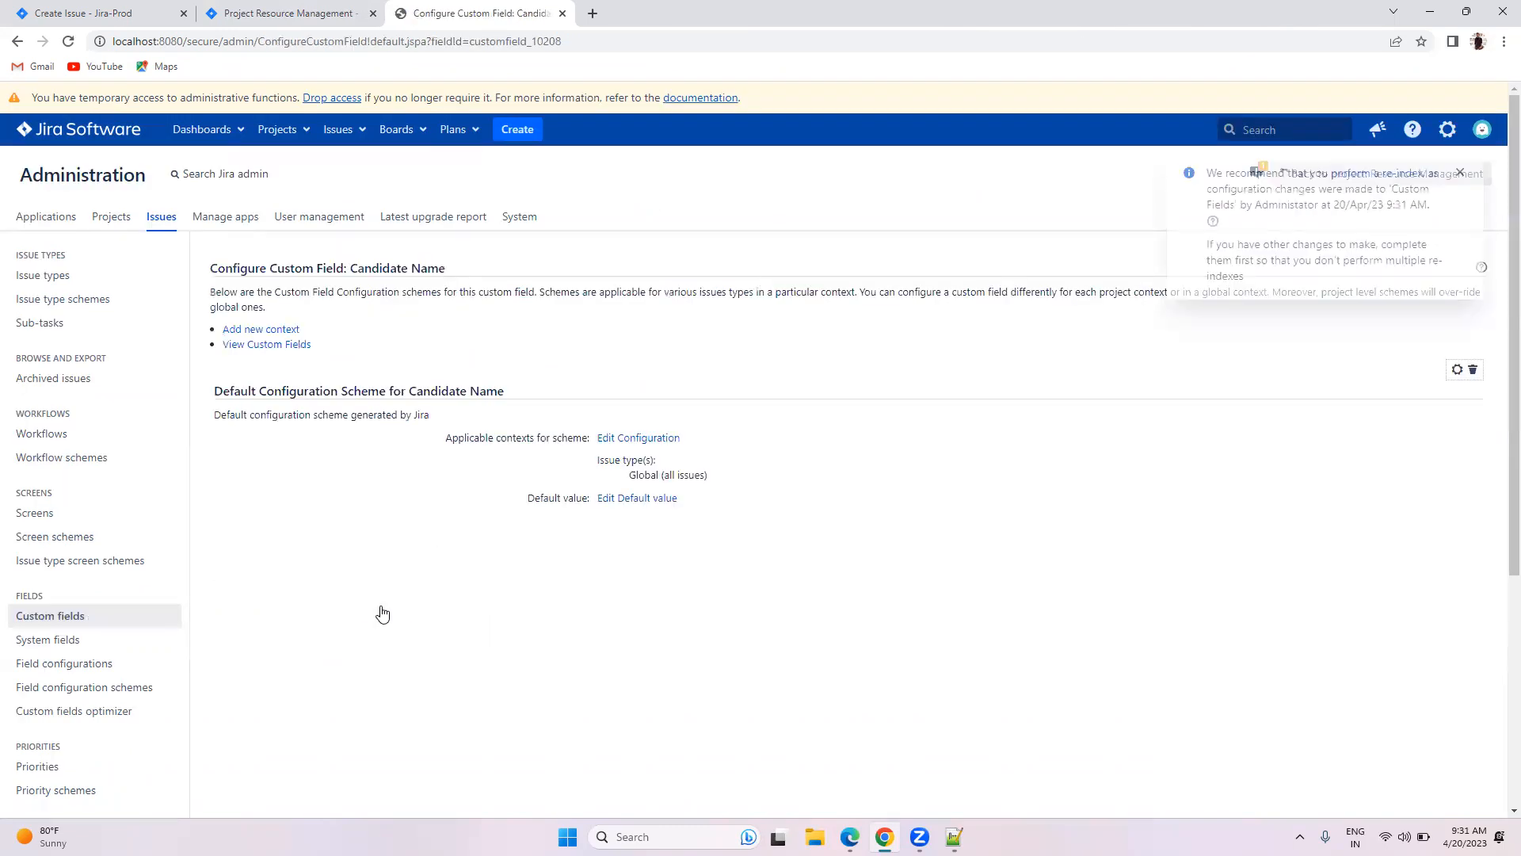
{"action": "left_click", "coordinate": [93, 624]}
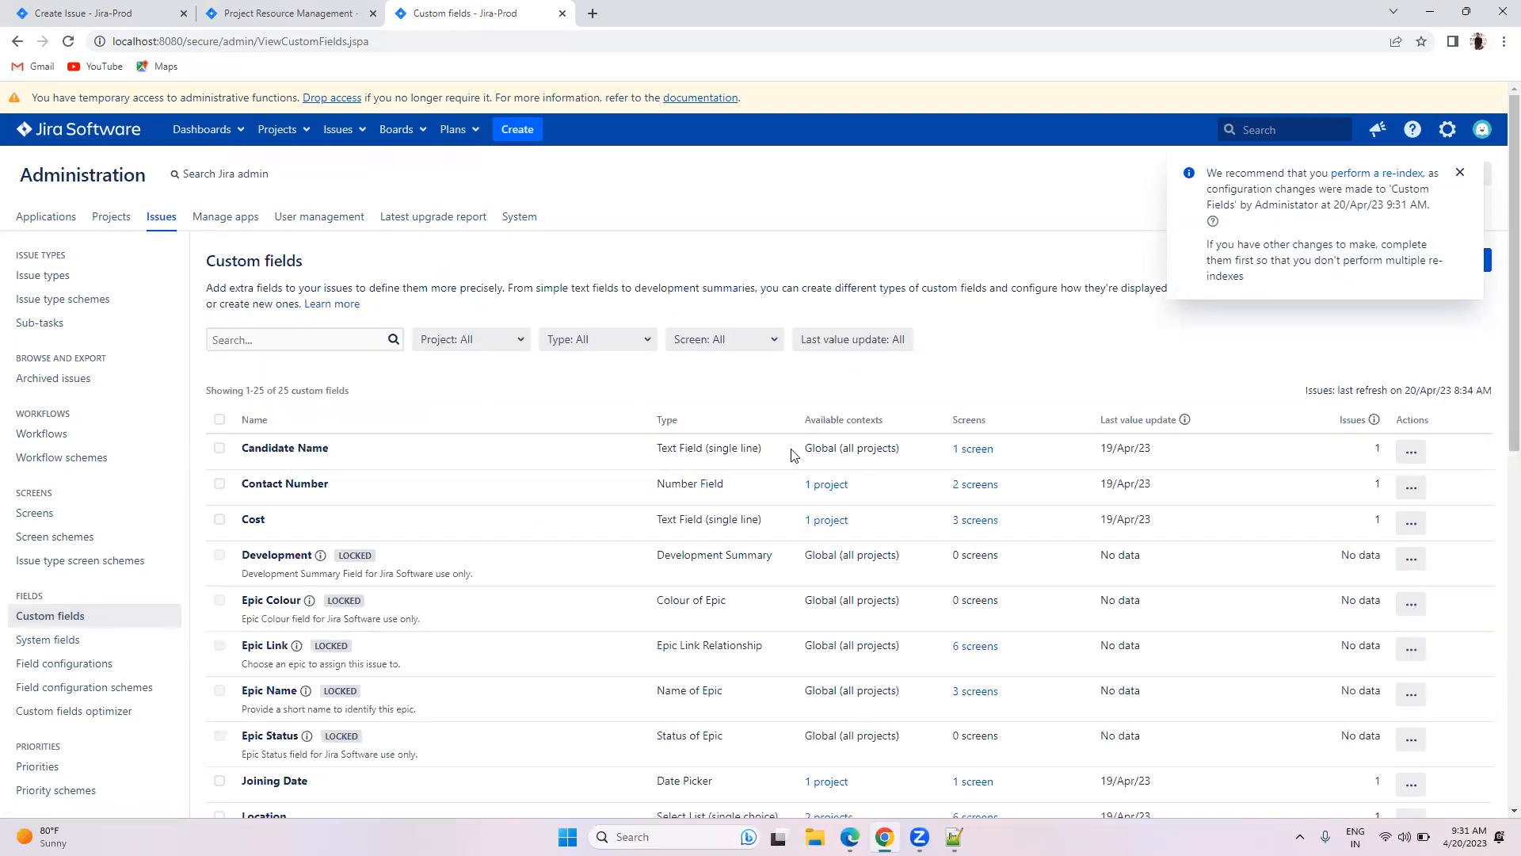
Step: Rescan custom fields in the optimizer and dismiss the re-index notice
{"action": "triple_click", "coordinate": [856, 444]}
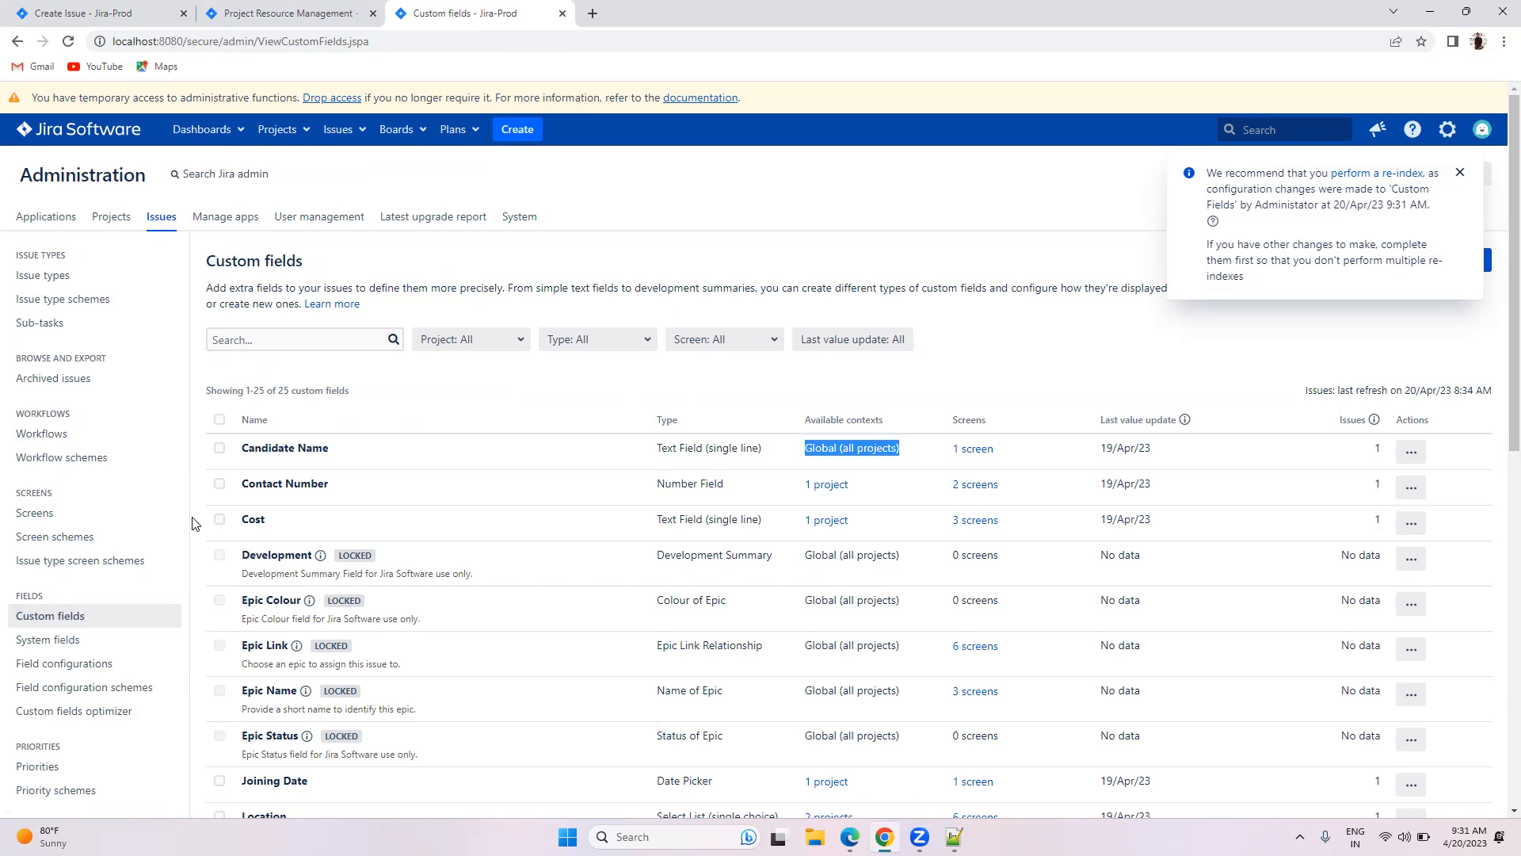
{"action": "scroll", "coordinate": [54, 559], "scroll_direction": "down", "scroll_amount": 2}
{"action": "left_click", "coordinate": [54, 555]}
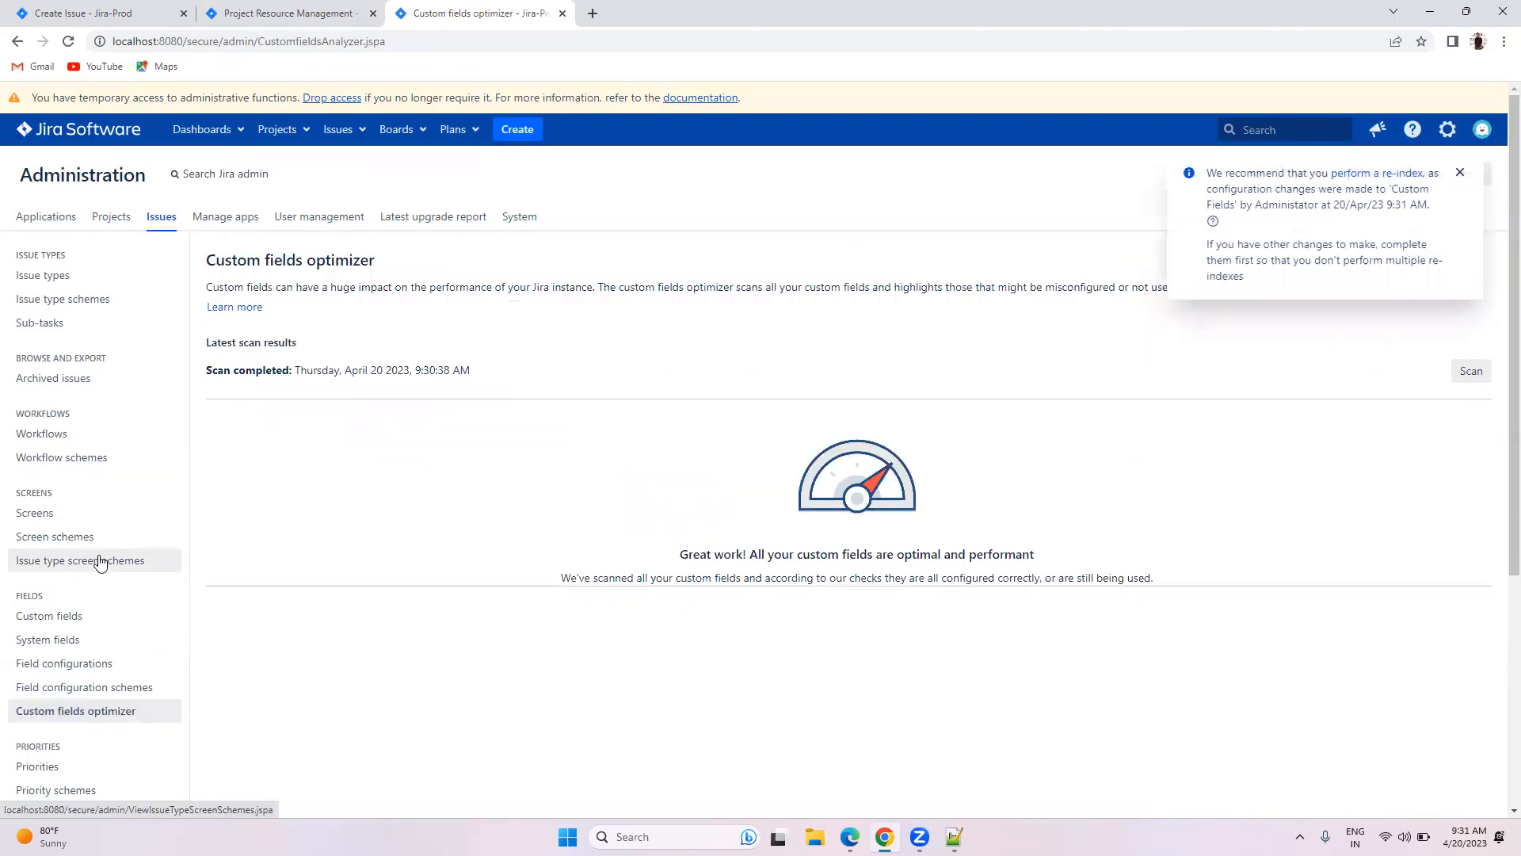
{"action": "left_click", "coordinate": [1470, 370]}
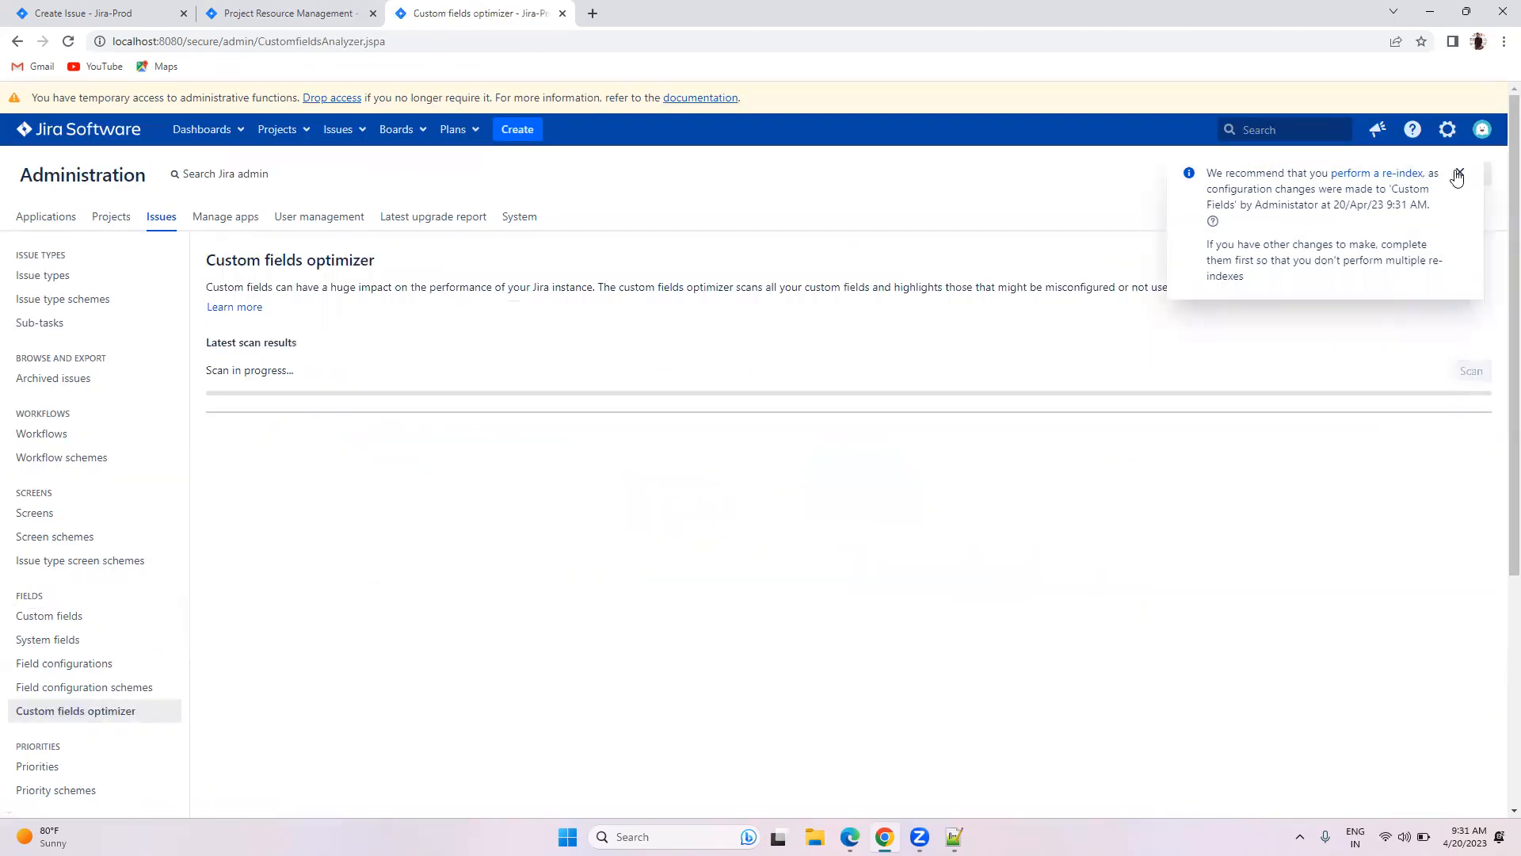
{"action": "left_click", "coordinate": [1461, 172]}
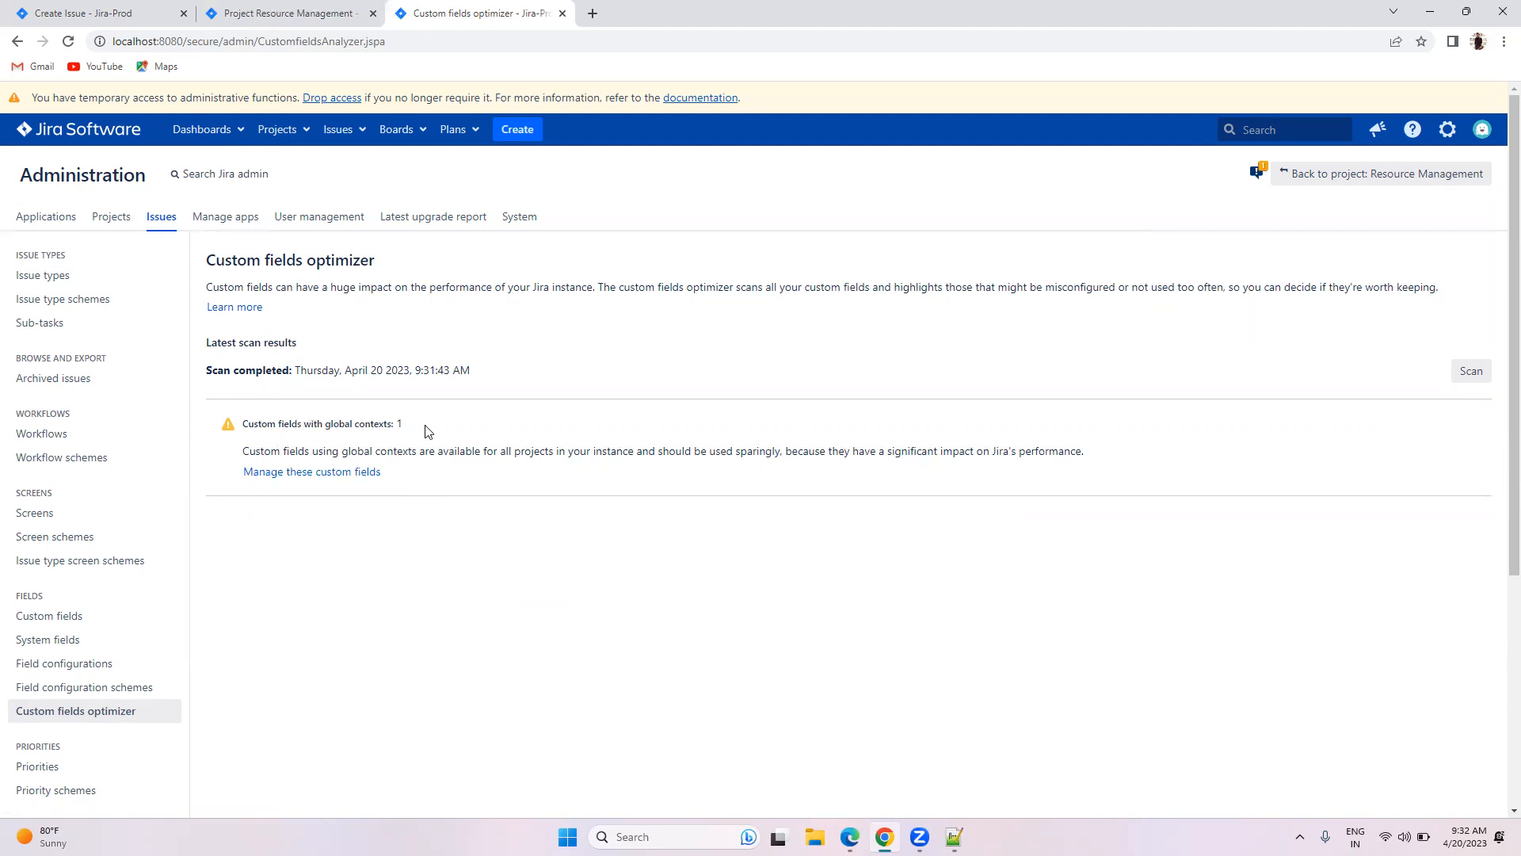
Step: Use the optimizer to restrict Candidate Name's global context to its single project
{"action": "left_click", "coordinate": [339, 473]}
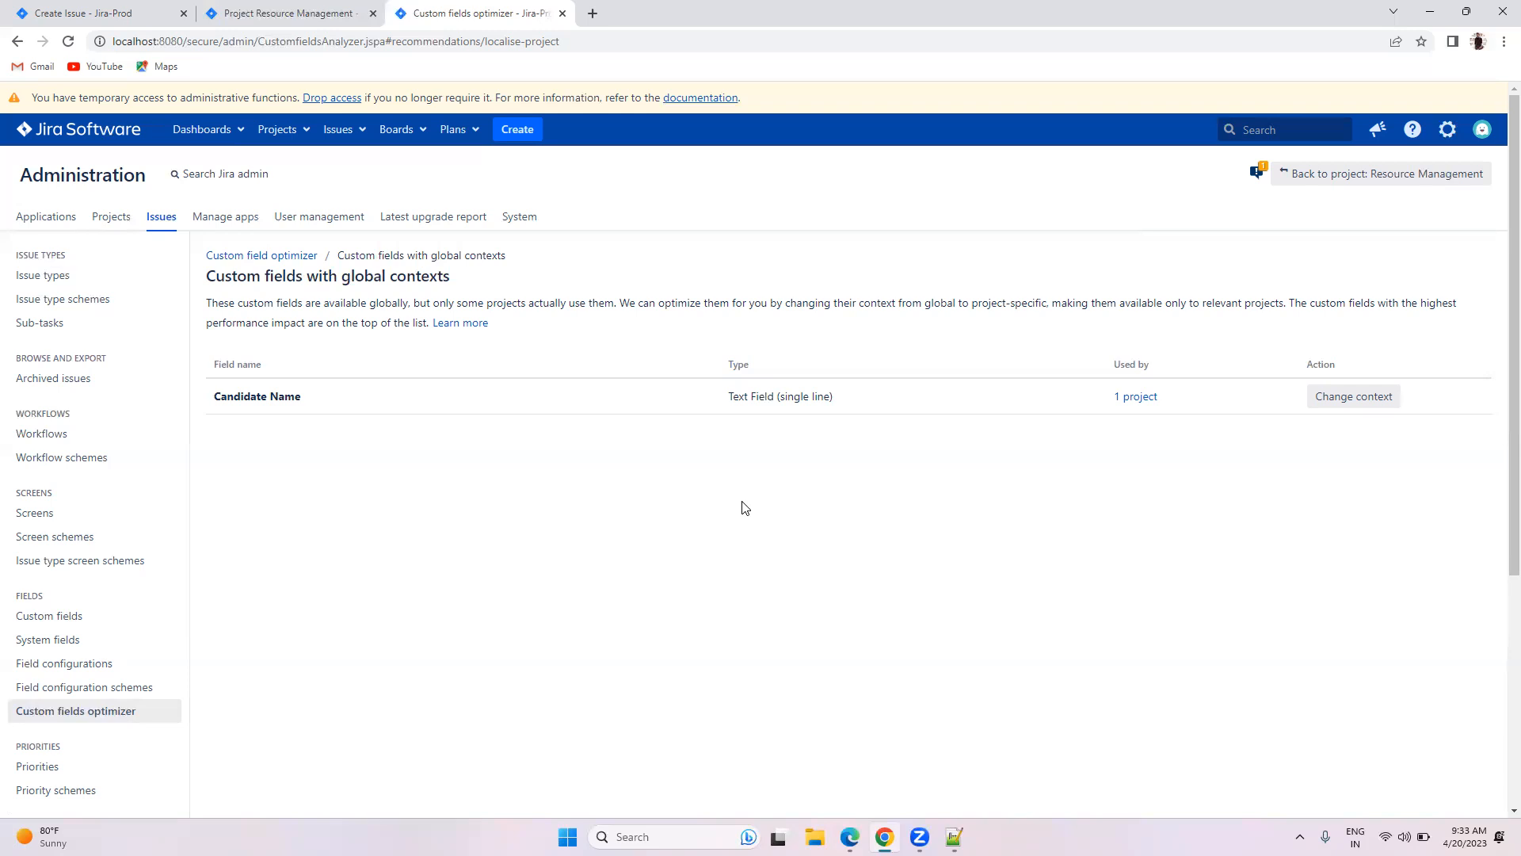
{"action": "left_click", "coordinate": [1369, 396]}
{"action": "left_click", "coordinate": [896, 526]}
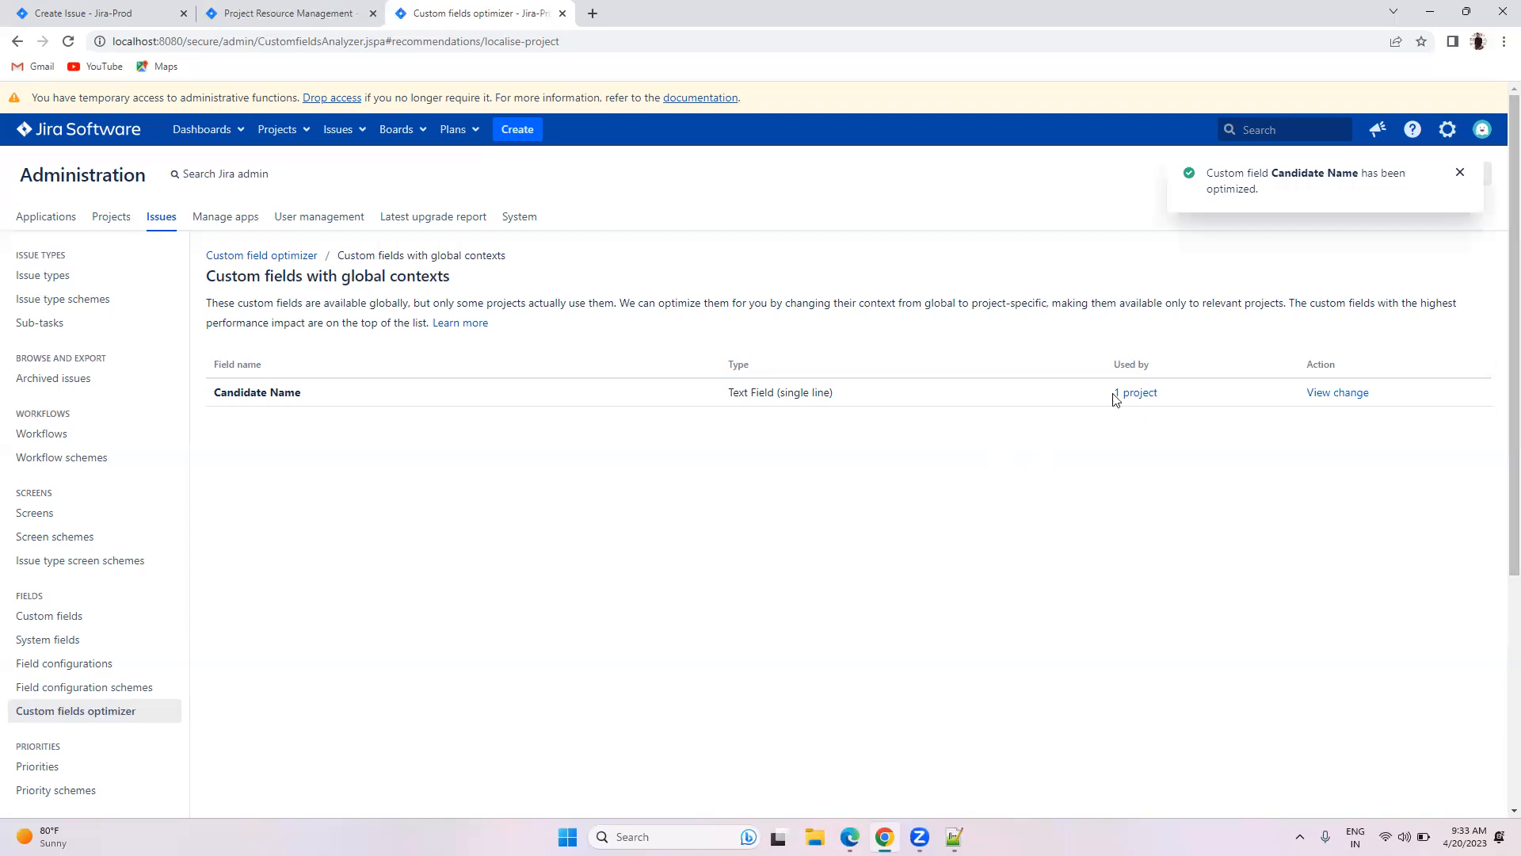
{"action": "left_click", "coordinate": [66, 611]}
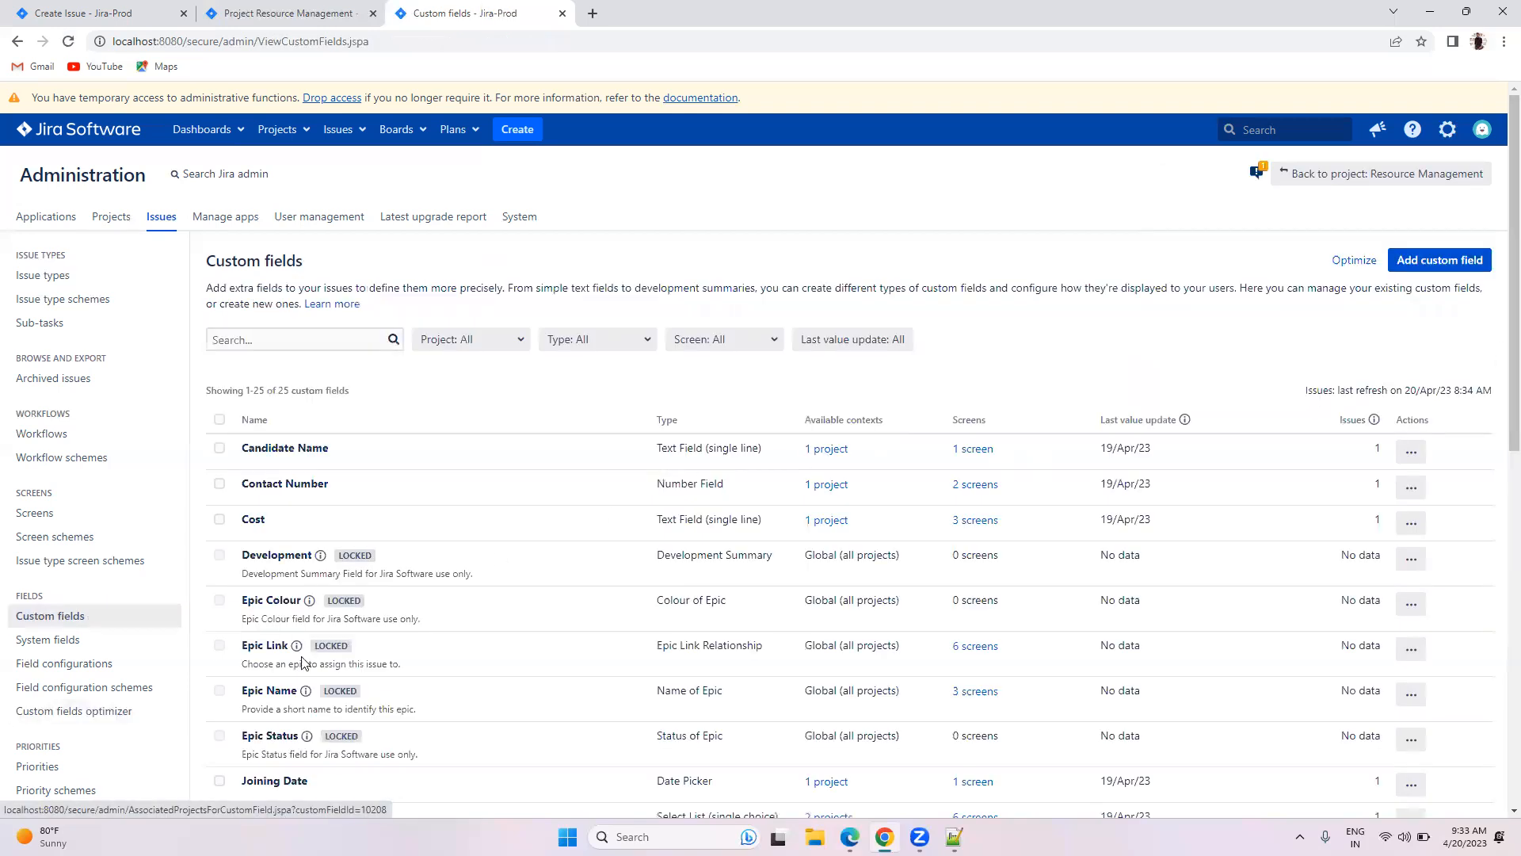
Step: Rescan custom fields to confirm all are optimal, then show the Priorities list
{"action": "left_click", "coordinate": [76, 711]}
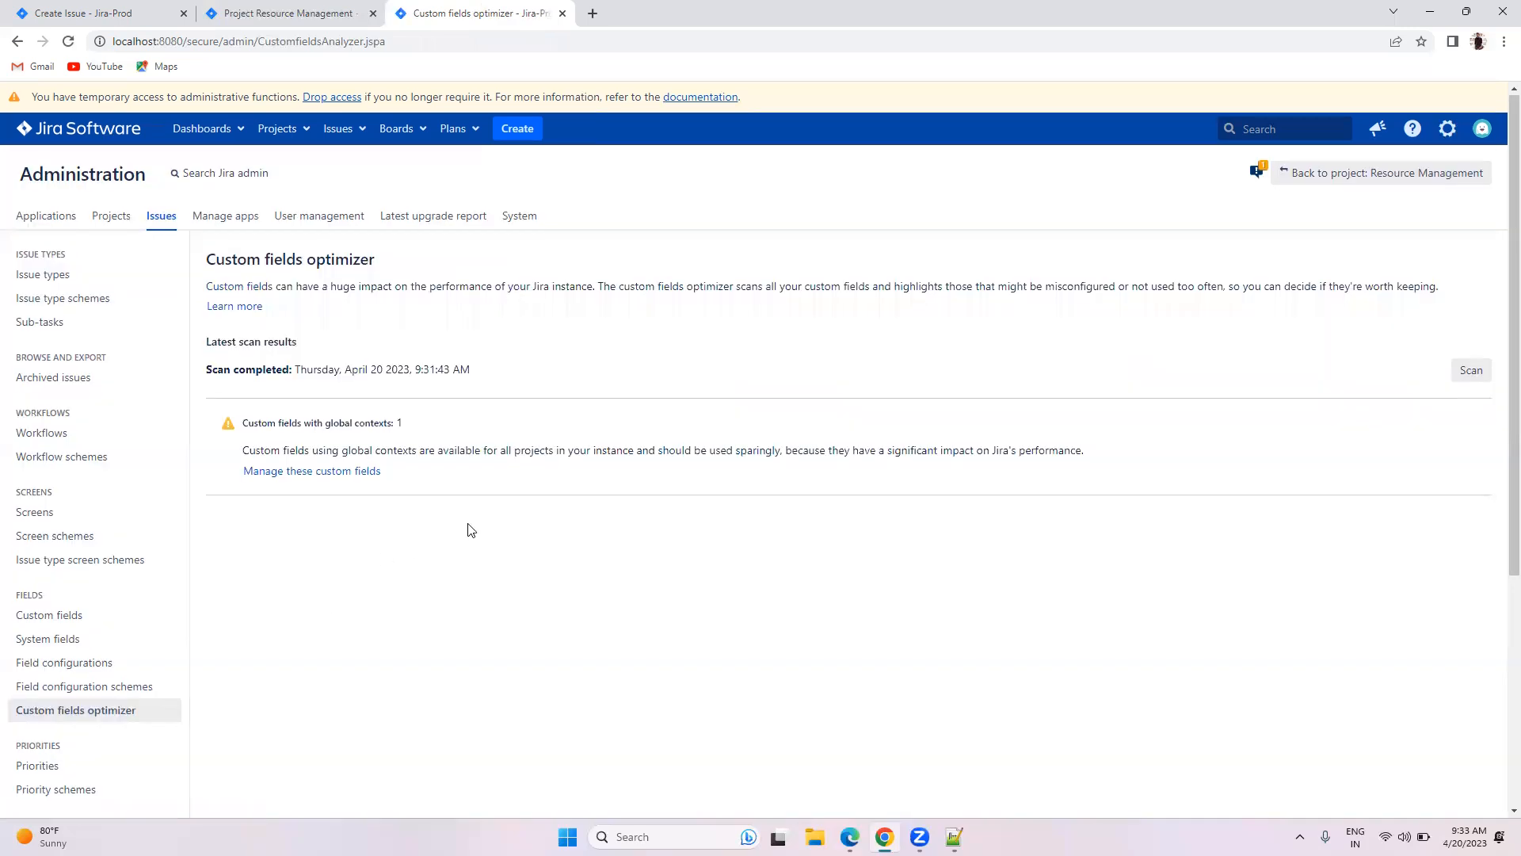
{"action": "scroll", "coordinate": [472, 530], "scroll_direction": "down", "scroll_amount": 1}
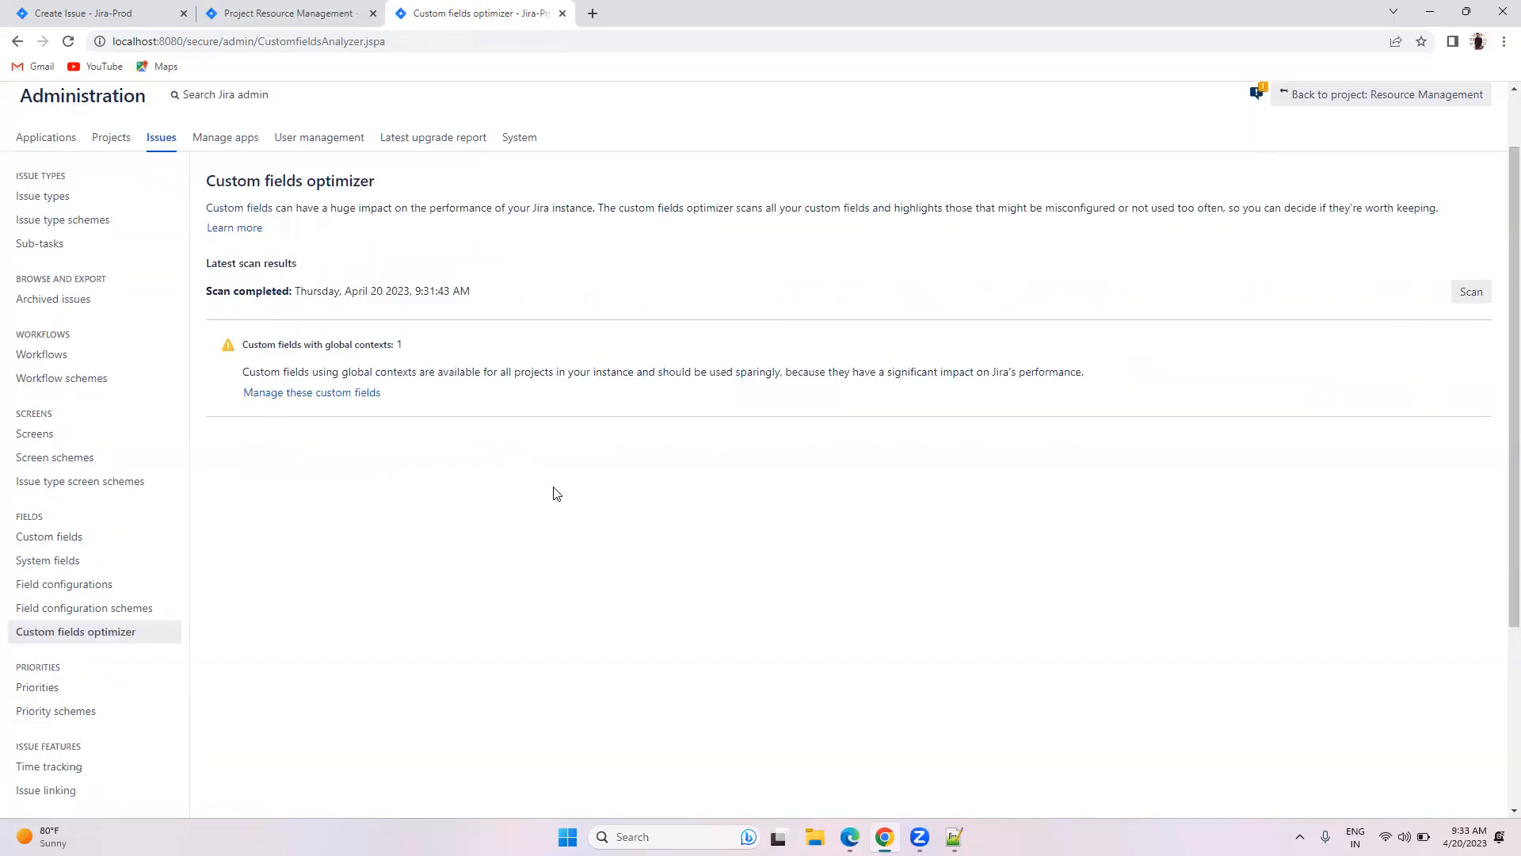
{"action": "left_click", "coordinate": [1470, 293]}
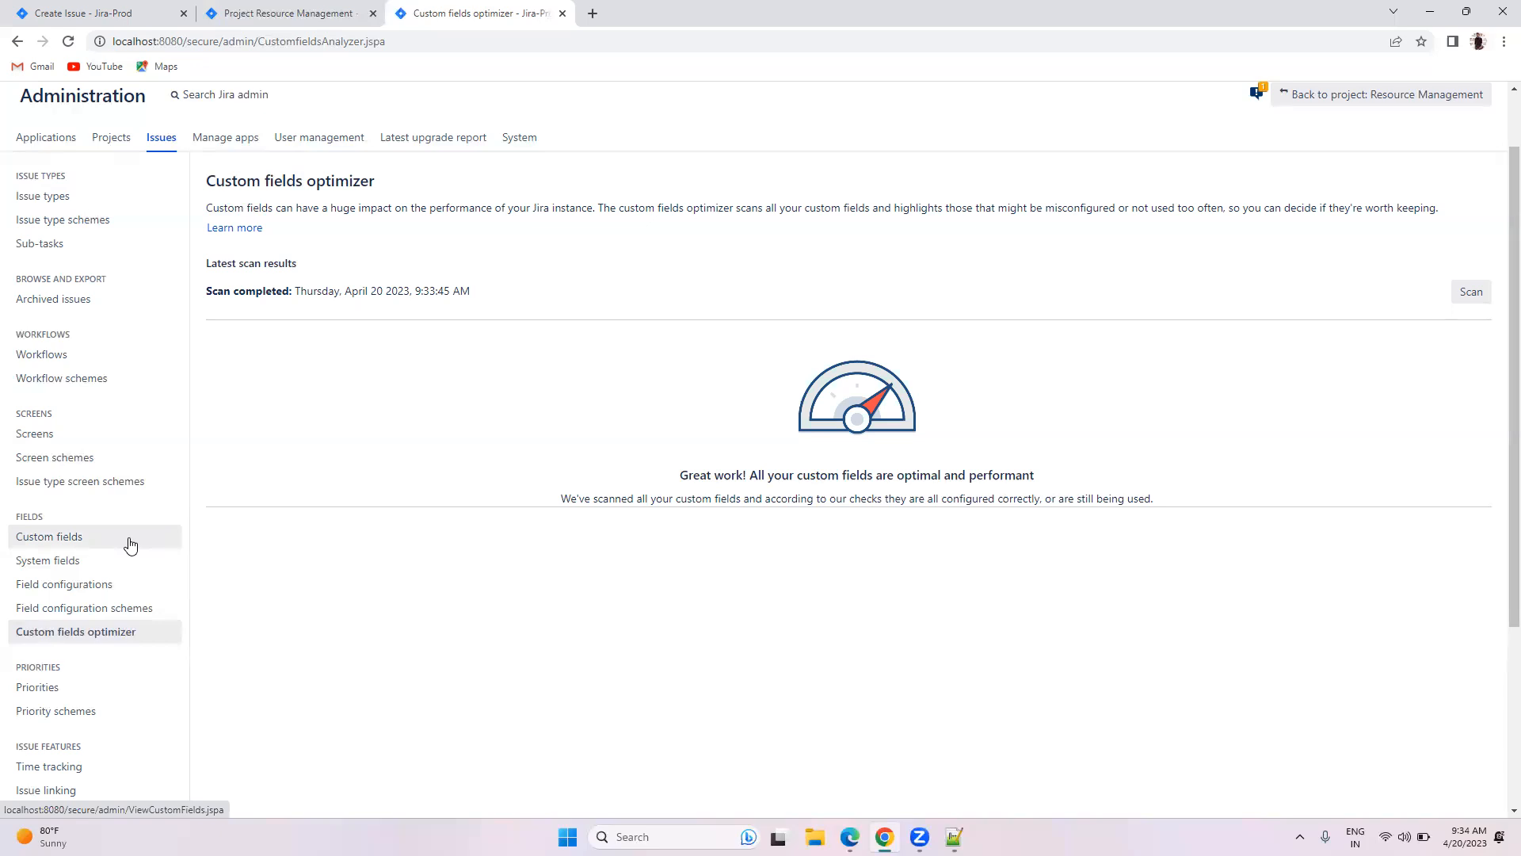
{"action": "scroll", "coordinate": [230, 520], "scroll_direction": "down", "scroll_amount": 2}
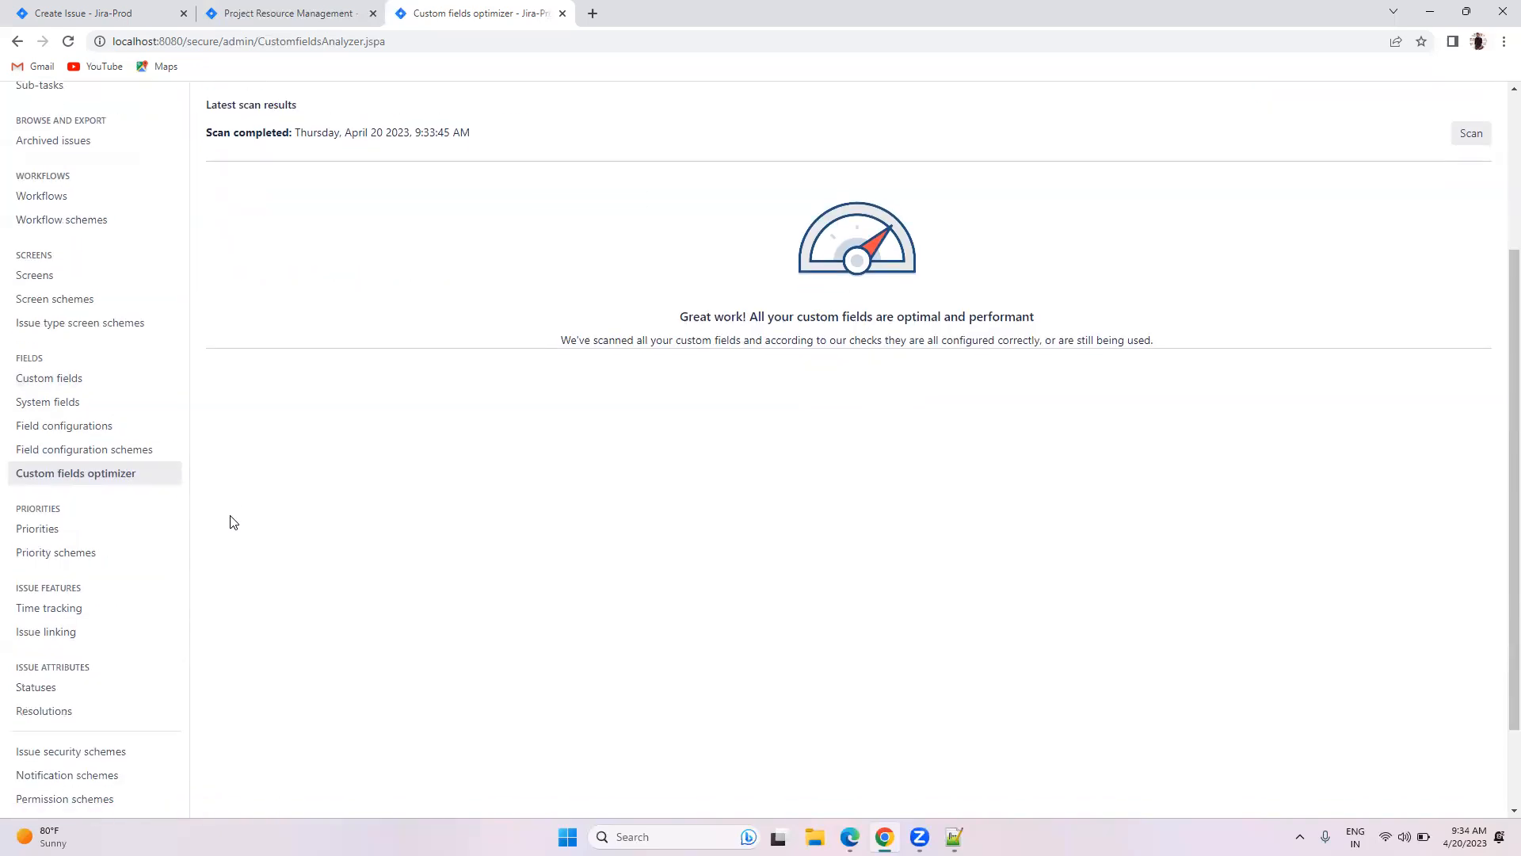
{"action": "left_click", "coordinate": [101, 527]}
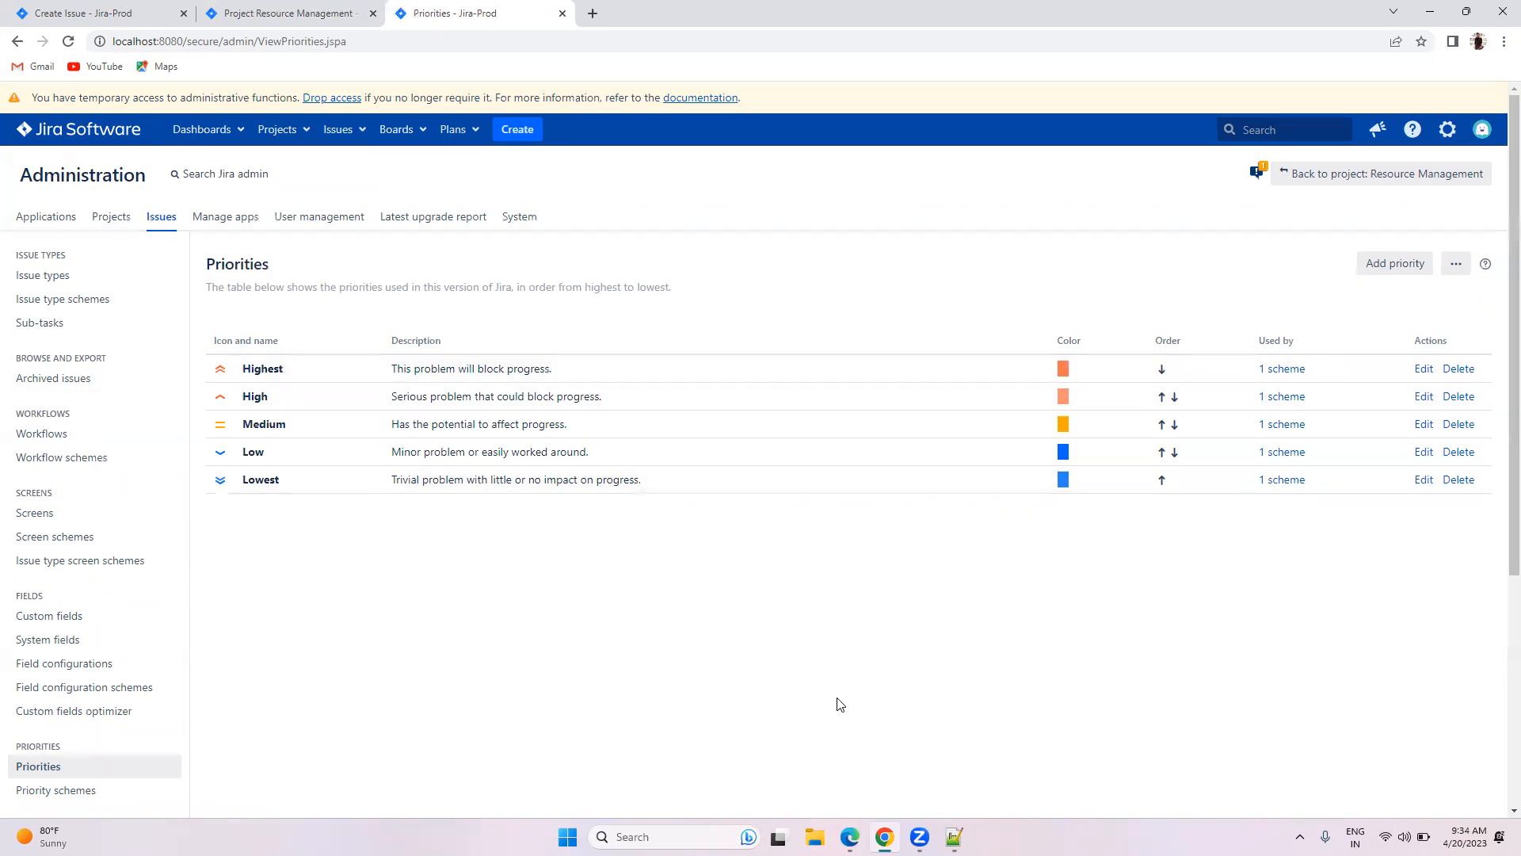
{"action": "left_click", "coordinate": [1399, 262]}
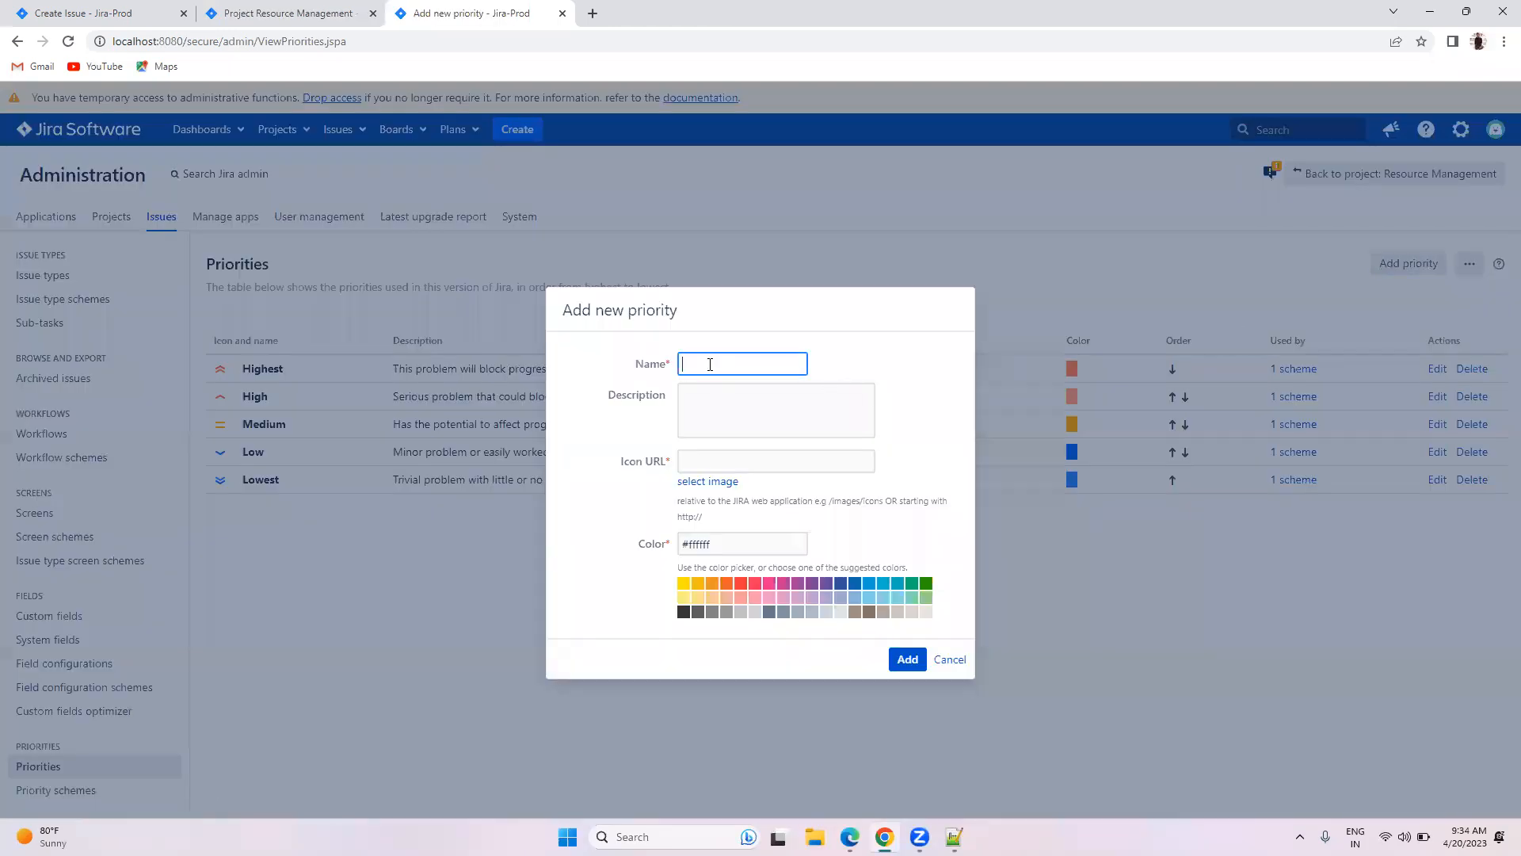
{"action": "type", "text": "P0"}
{"action": "left_click", "coordinate": [697, 483]}
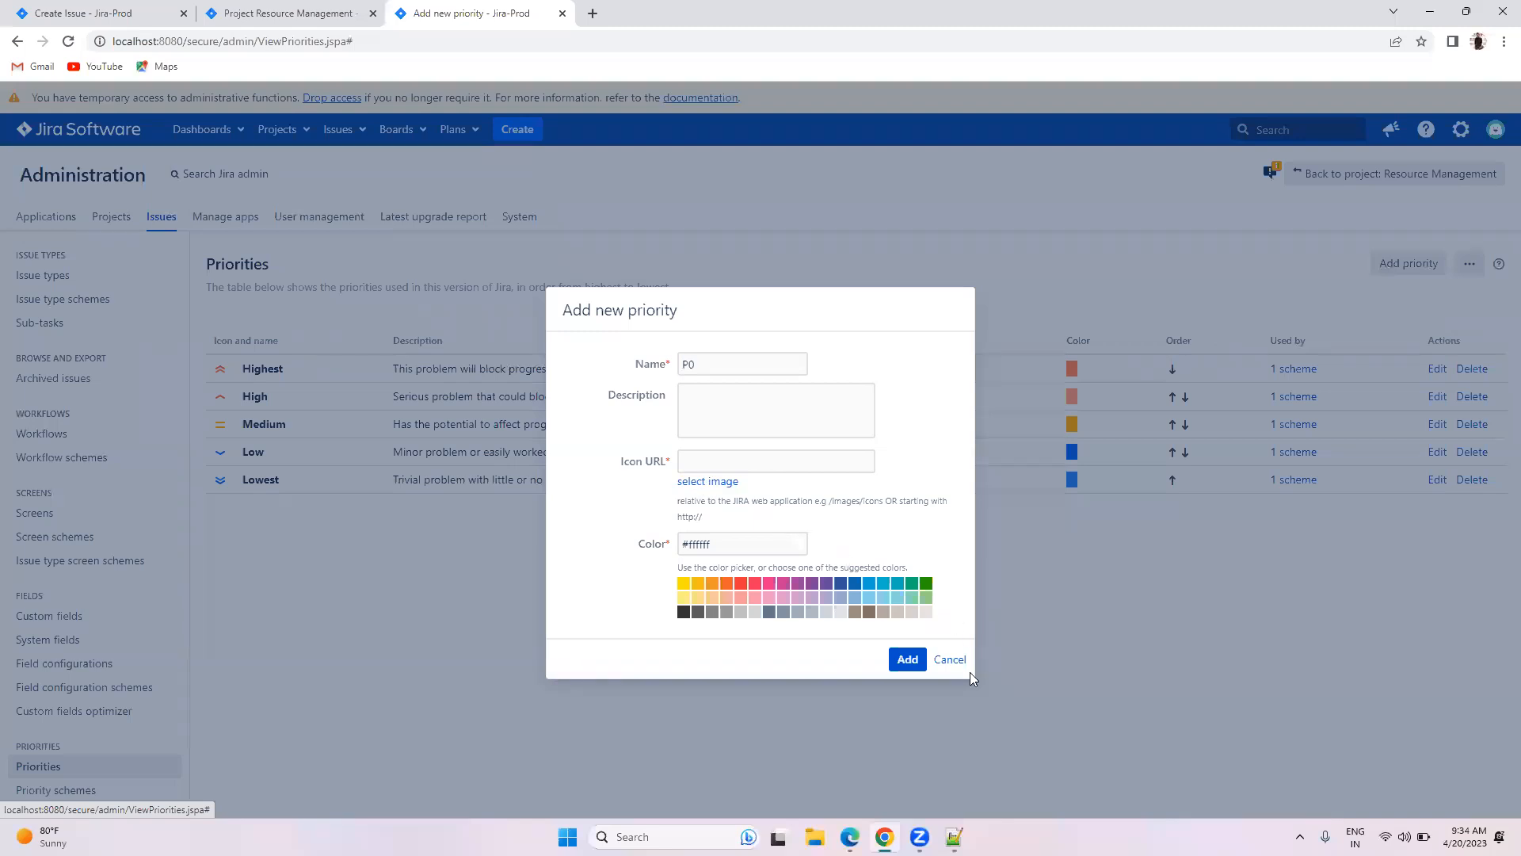
{"action": "left_click", "coordinate": [950, 659]}
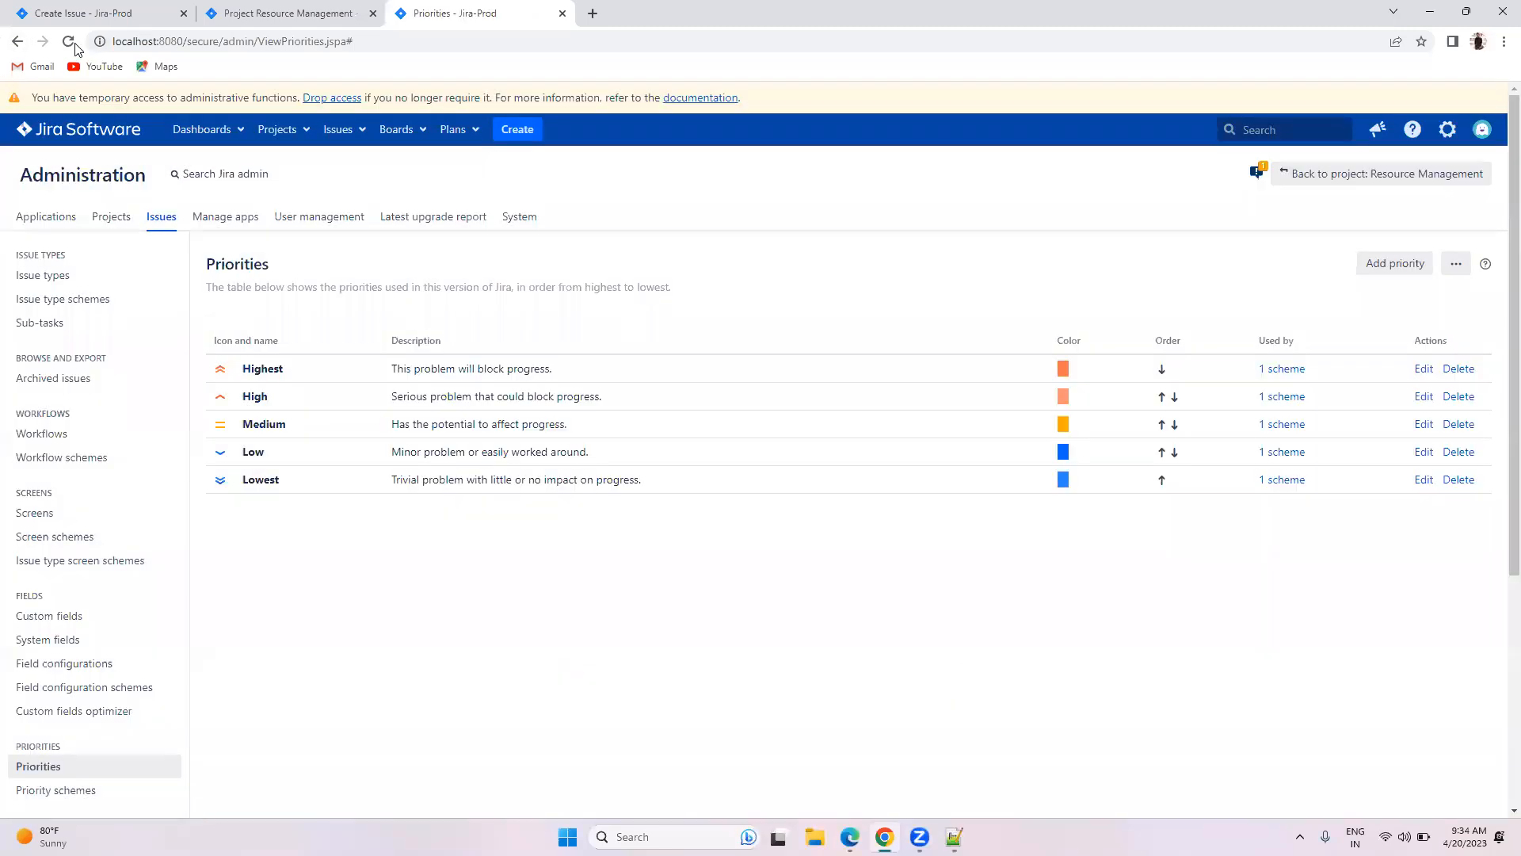
{"action": "left_click", "coordinate": [1377, 268]}
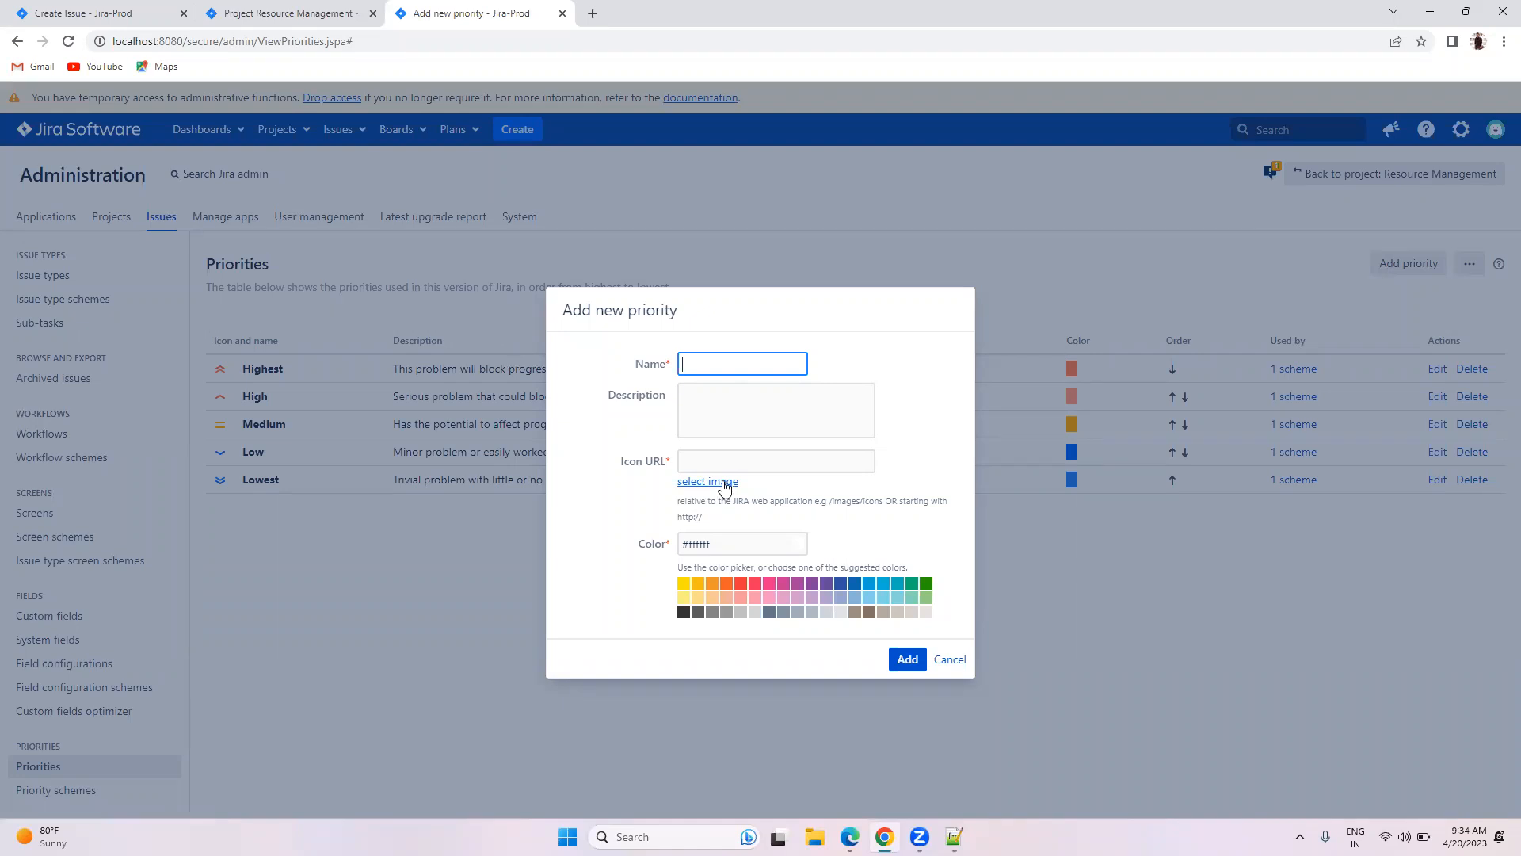
{"action": "left_click", "coordinate": [723, 482]}
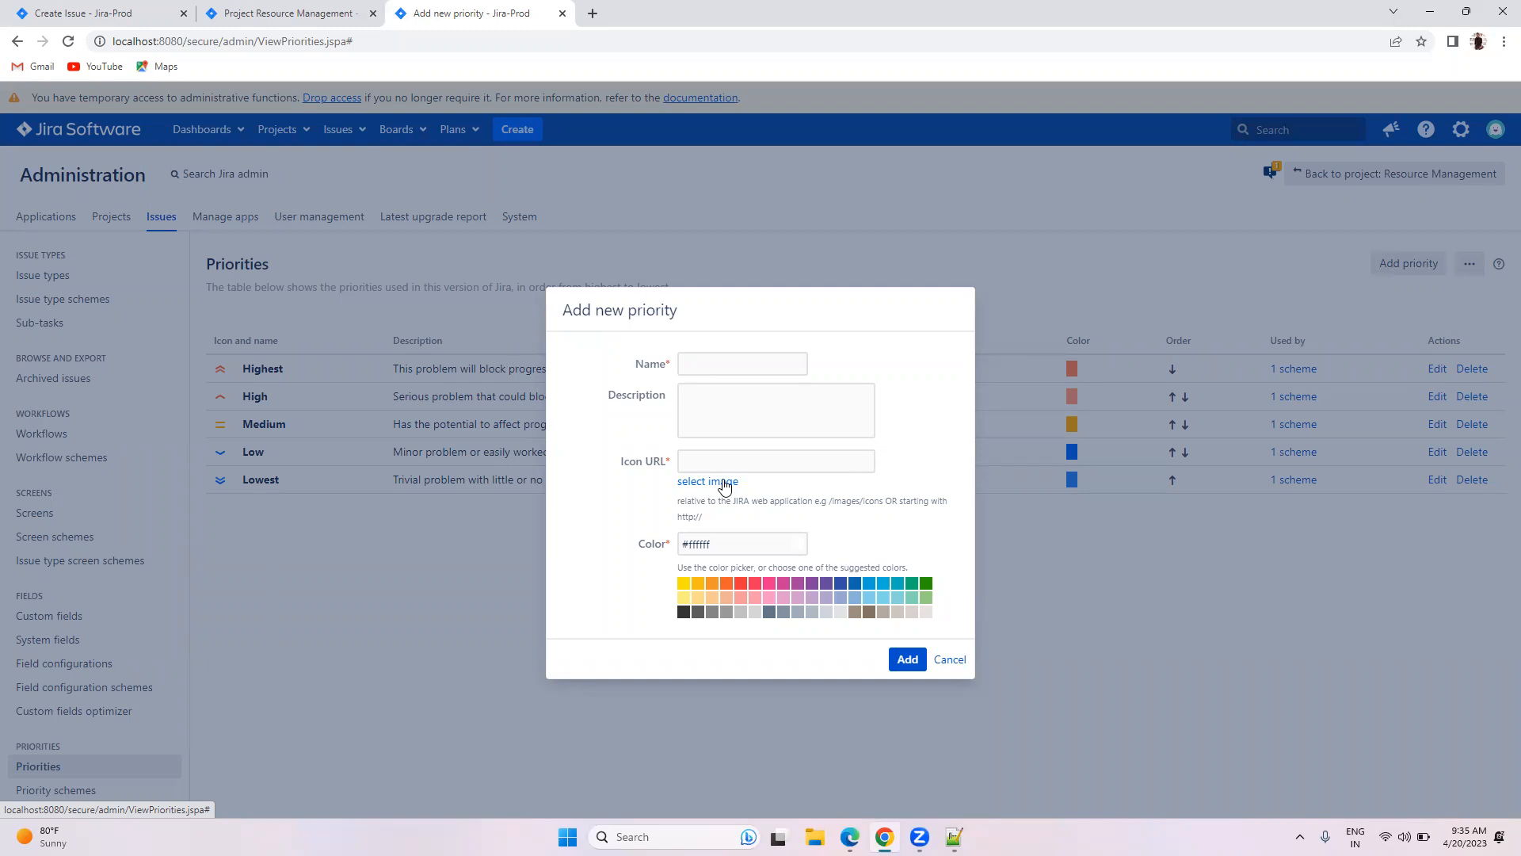
{"action": "left_click_drag", "start_coordinate": [832, 501], "coordinate": [883, 502]}
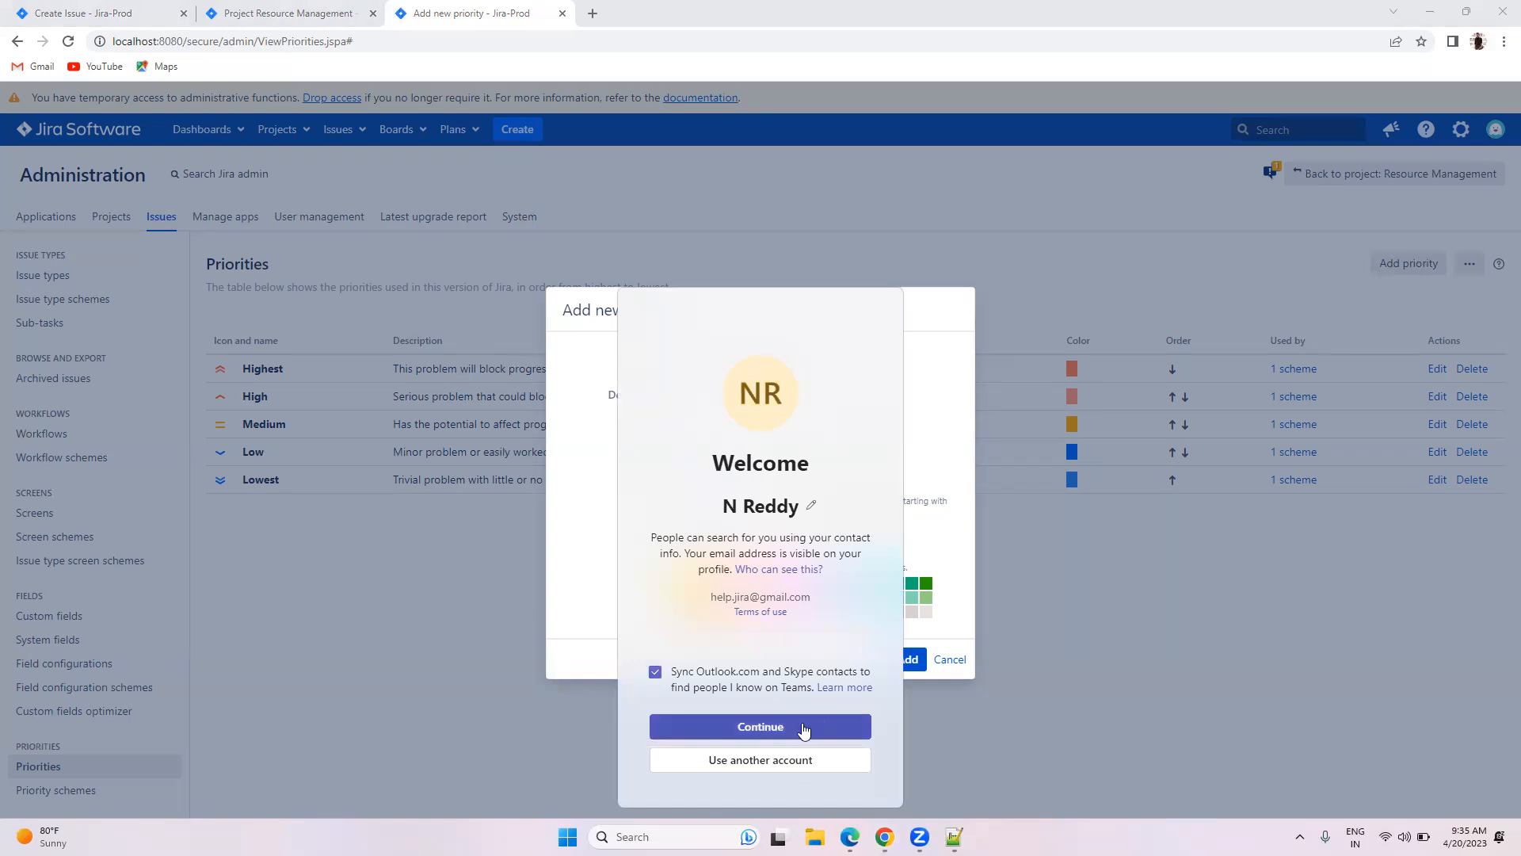
{"action": "left_click", "coordinate": [937, 722]}
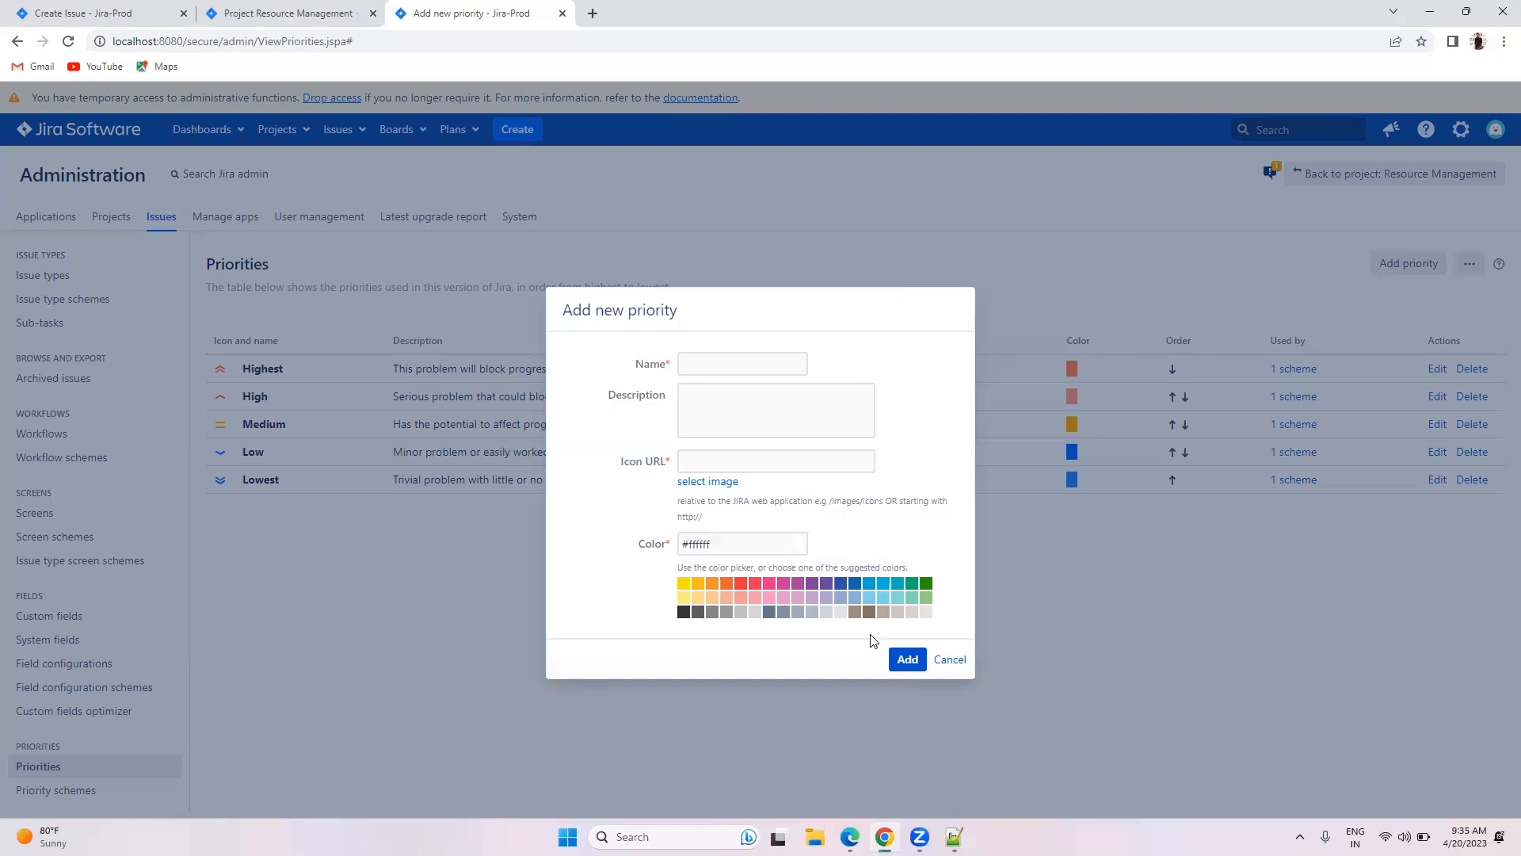
{"action": "left_click", "coordinate": [702, 466]}
{"action": "left_click", "coordinate": [942, 662]}
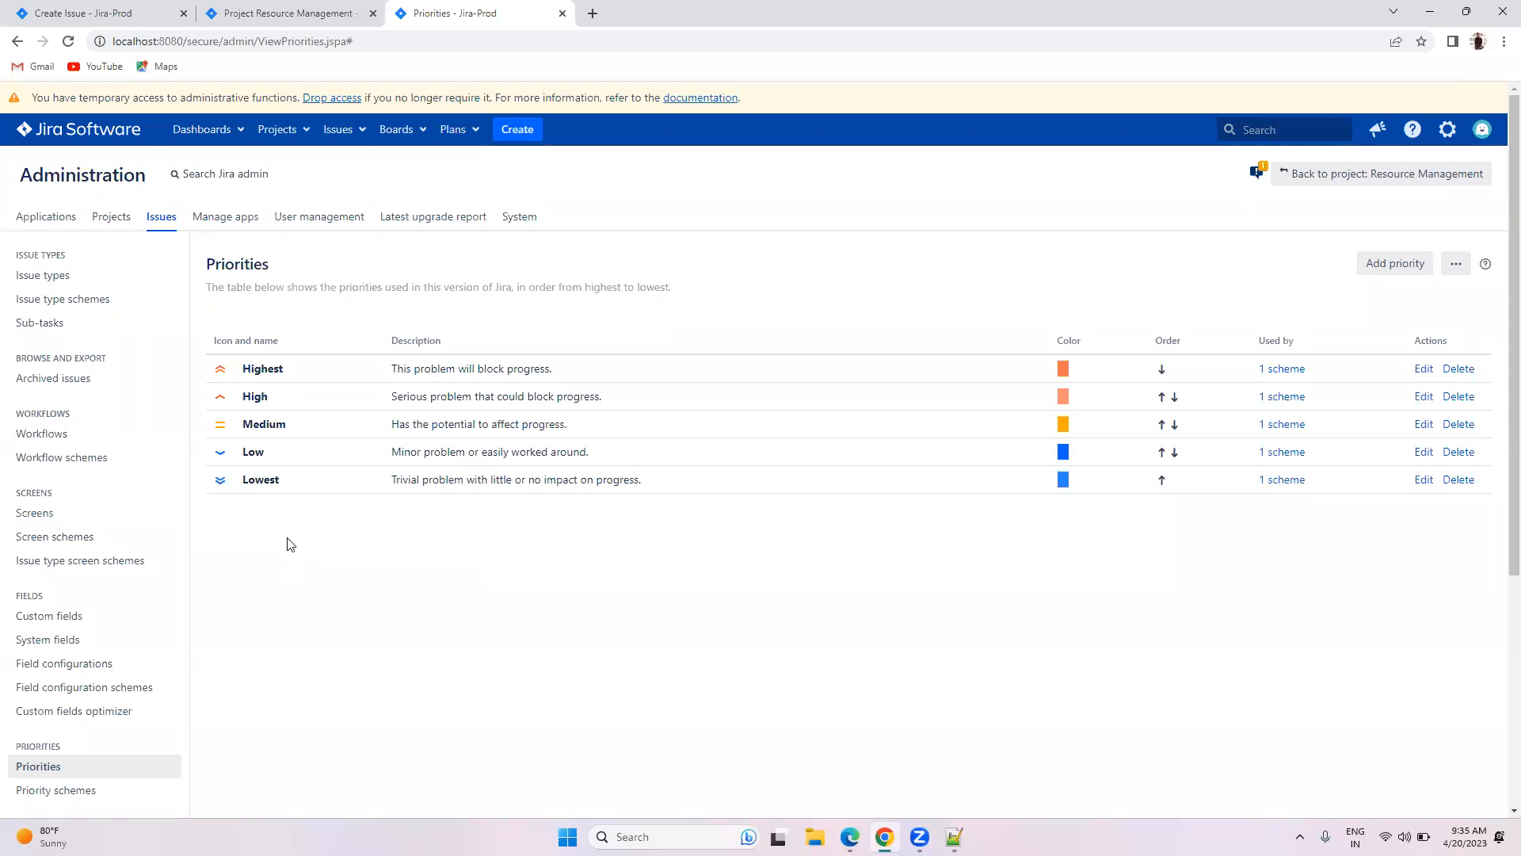
Step: Add priority scheme 'RM Priority Schema' with High and Low, default priority None
{"action": "scroll", "coordinate": [156, 654], "scroll_direction": "down", "scroll_amount": 2}
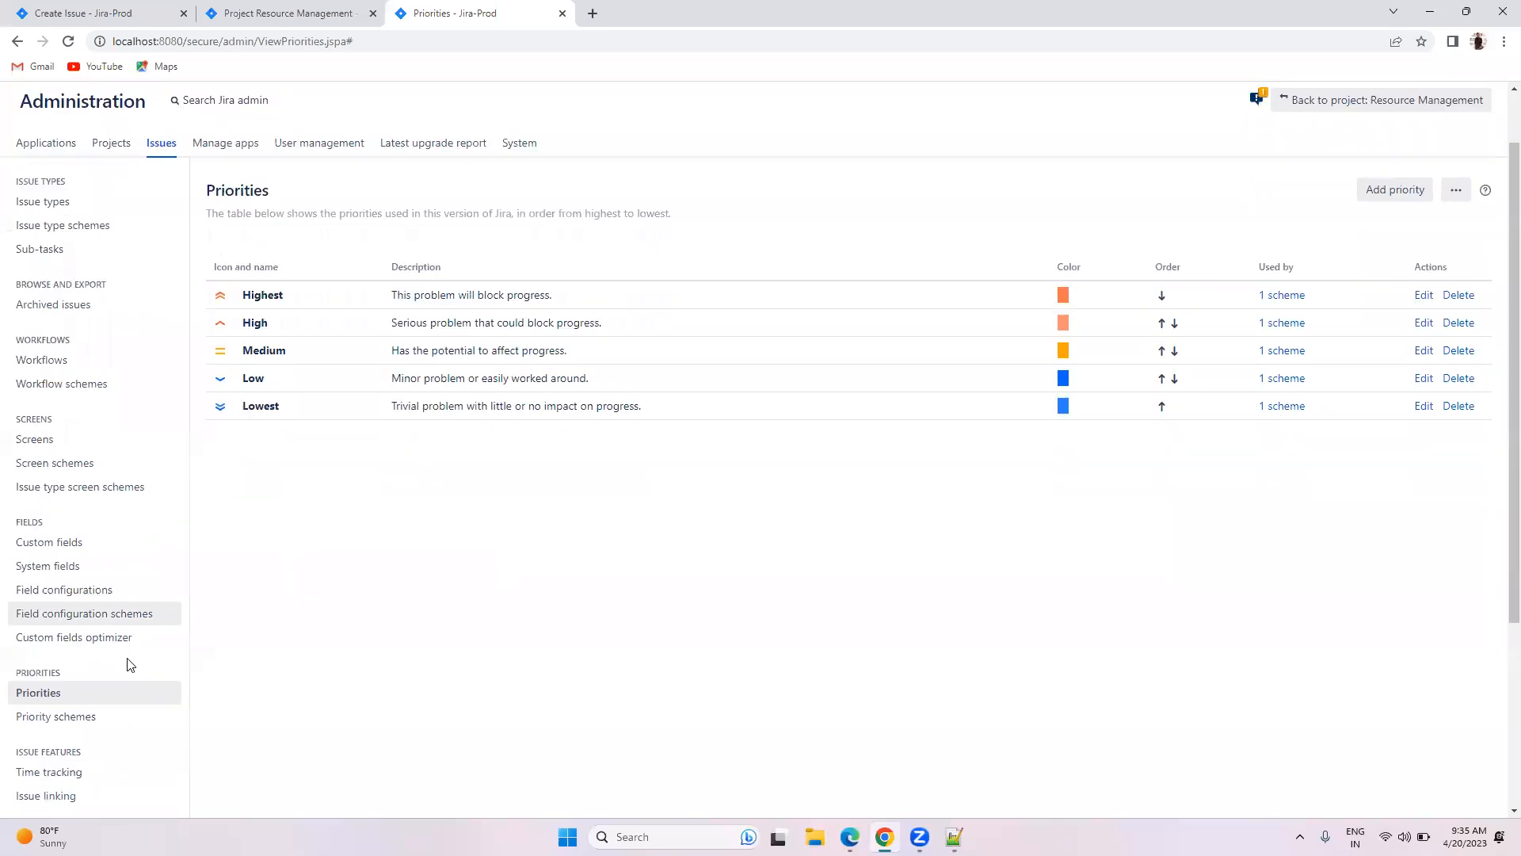
{"action": "left_click", "coordinate": [104, 638]}
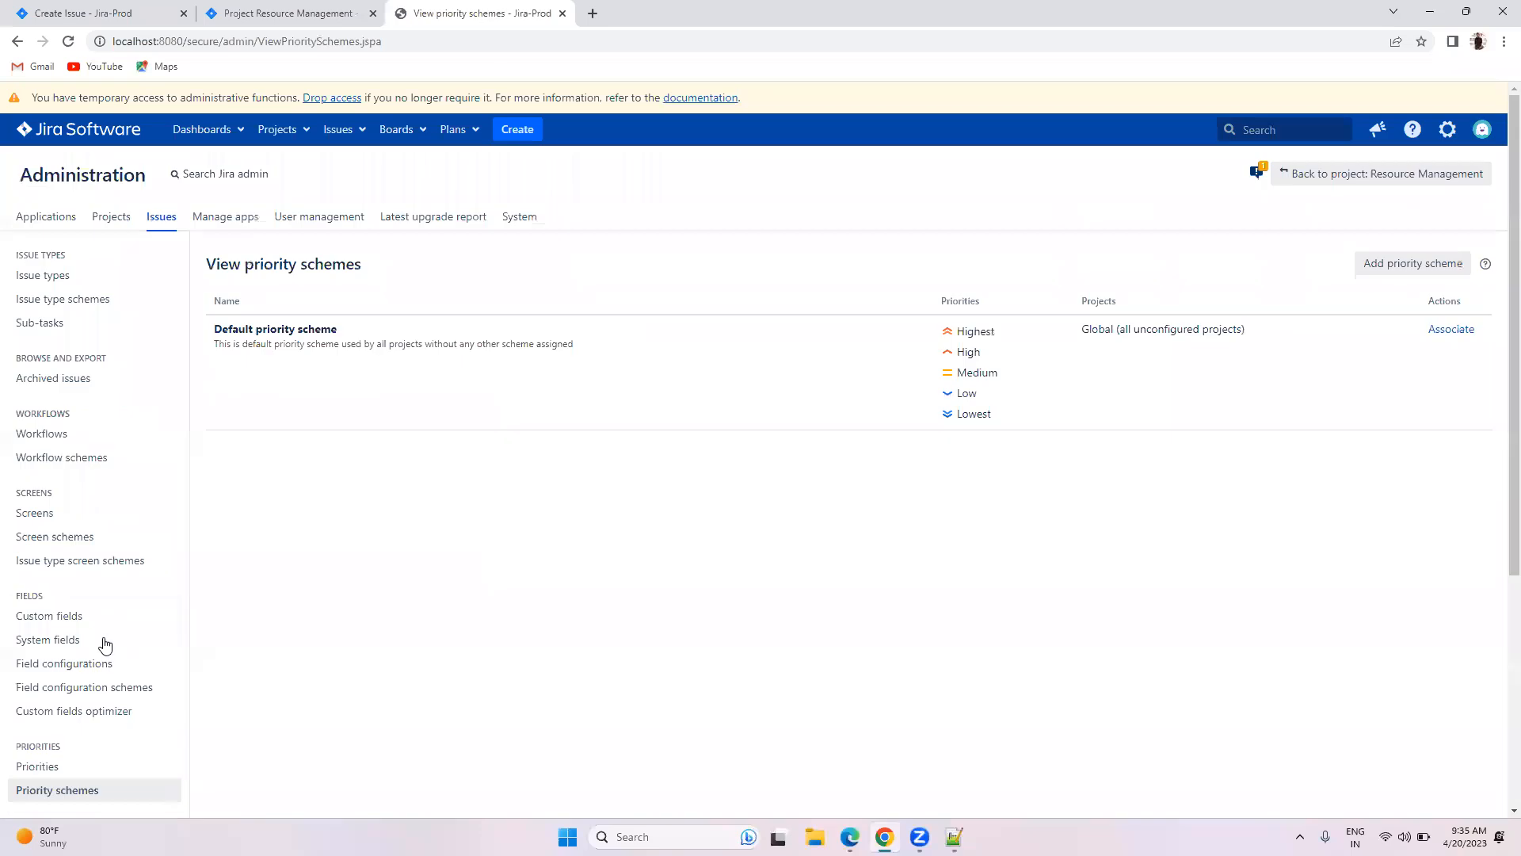
{"action": "left_click", "coordinate": [1375, 263]}
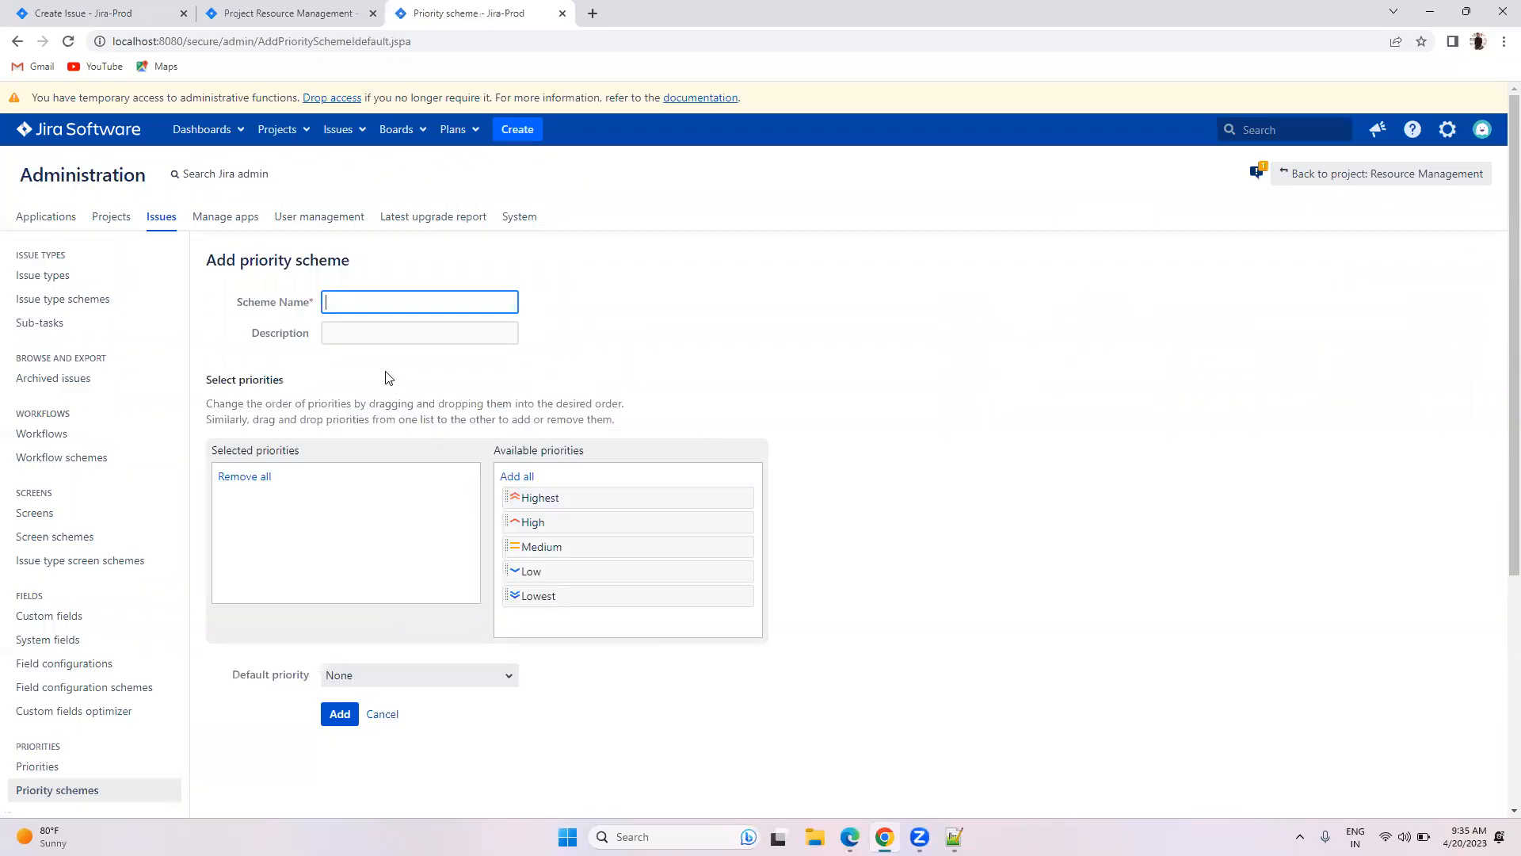
{"action": "type", "text": "RM Priority Schema"}
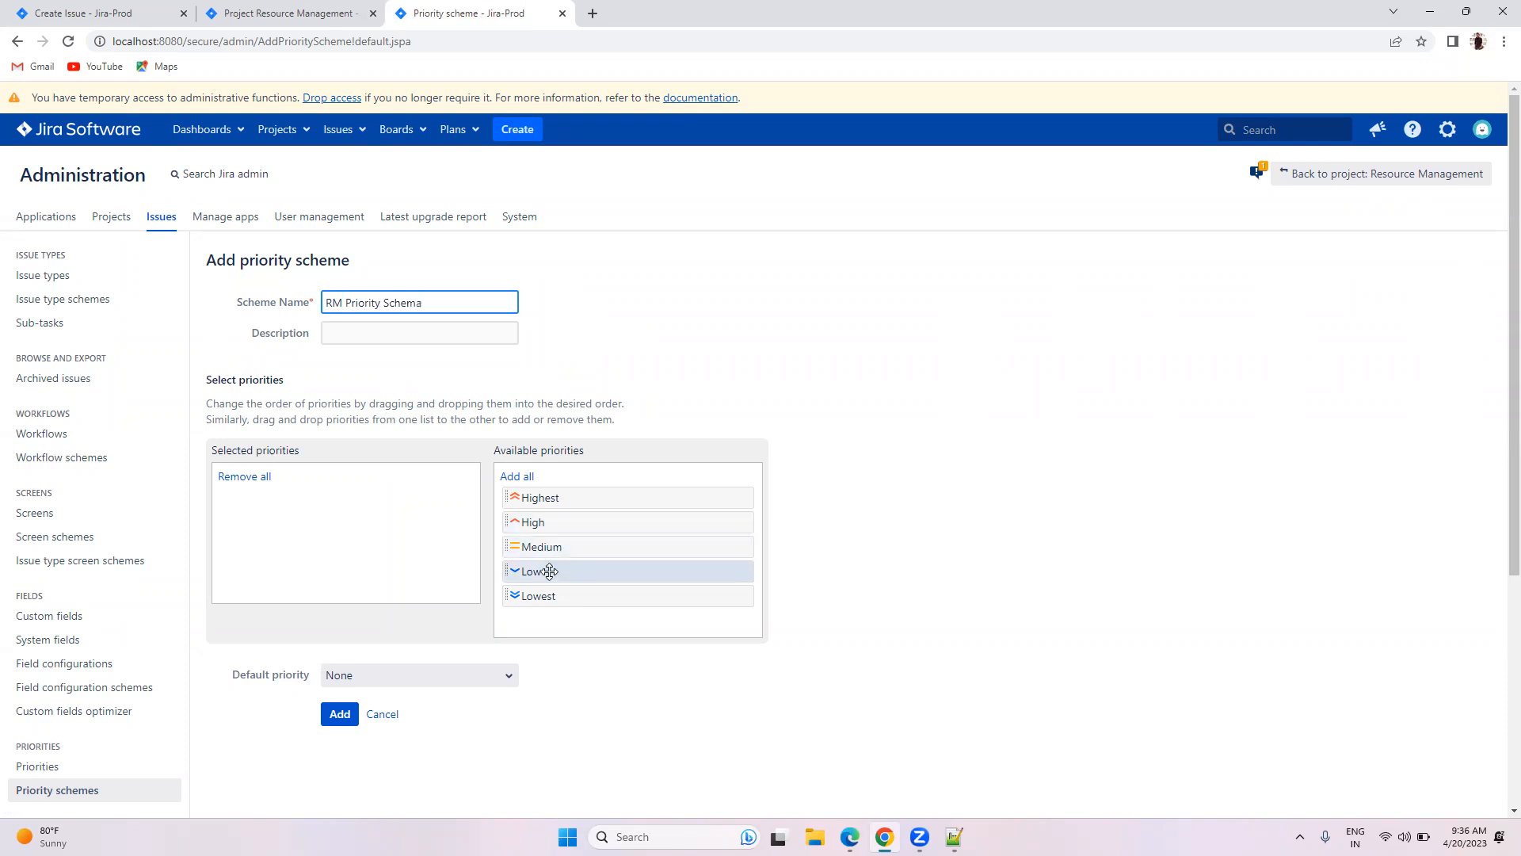
{"action": "left_click_drag", "start_coordinate": [545, 523], "coordinate": [364, 535]}
{"action": "left_click_drag", "start_coordinate": [557, 550], "coordinate": [317, 547]}
{"action": "left_click", "coordinate": [379, 649]}
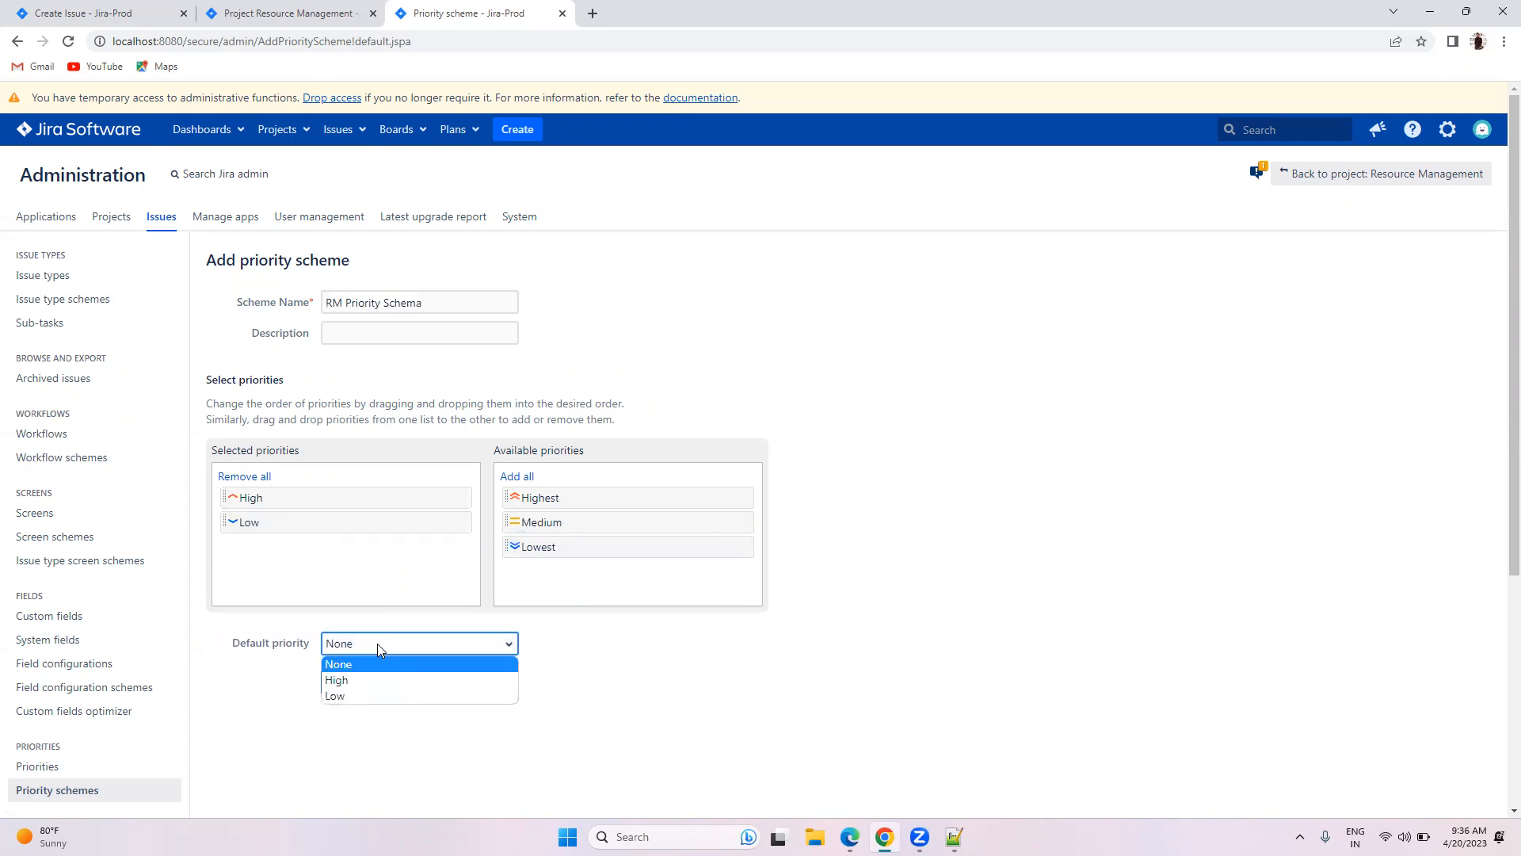
{"action": "left_click", "coordinate": [352, 679]}
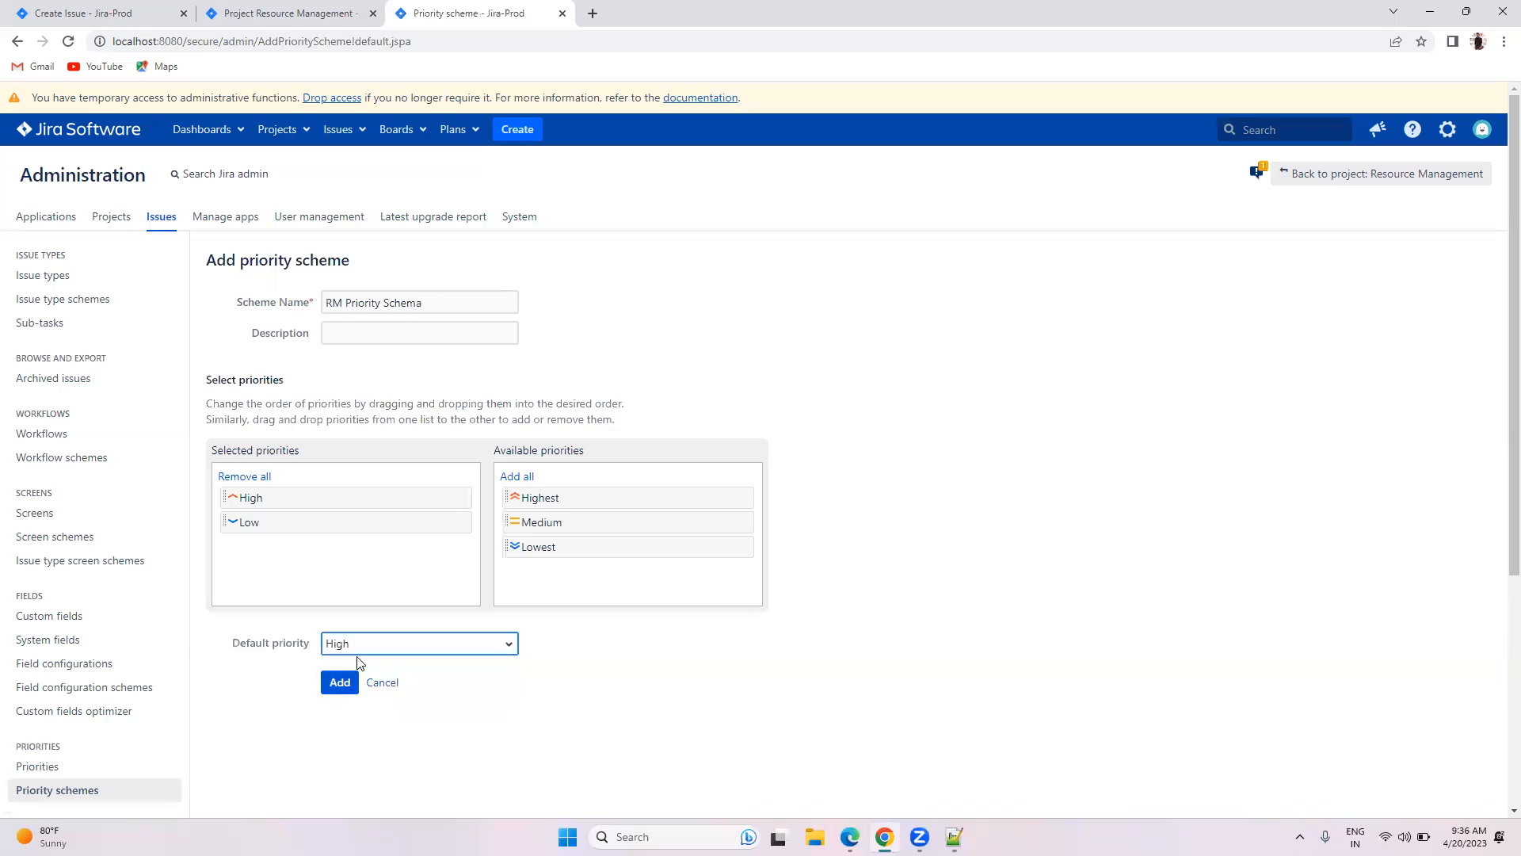
{"action": "left_click", "coordinate": [363, 640]}
{"action": "left_click", "coordinate": [349, 664]}
{"action": "left_click", "coordinate": [339, 683]}
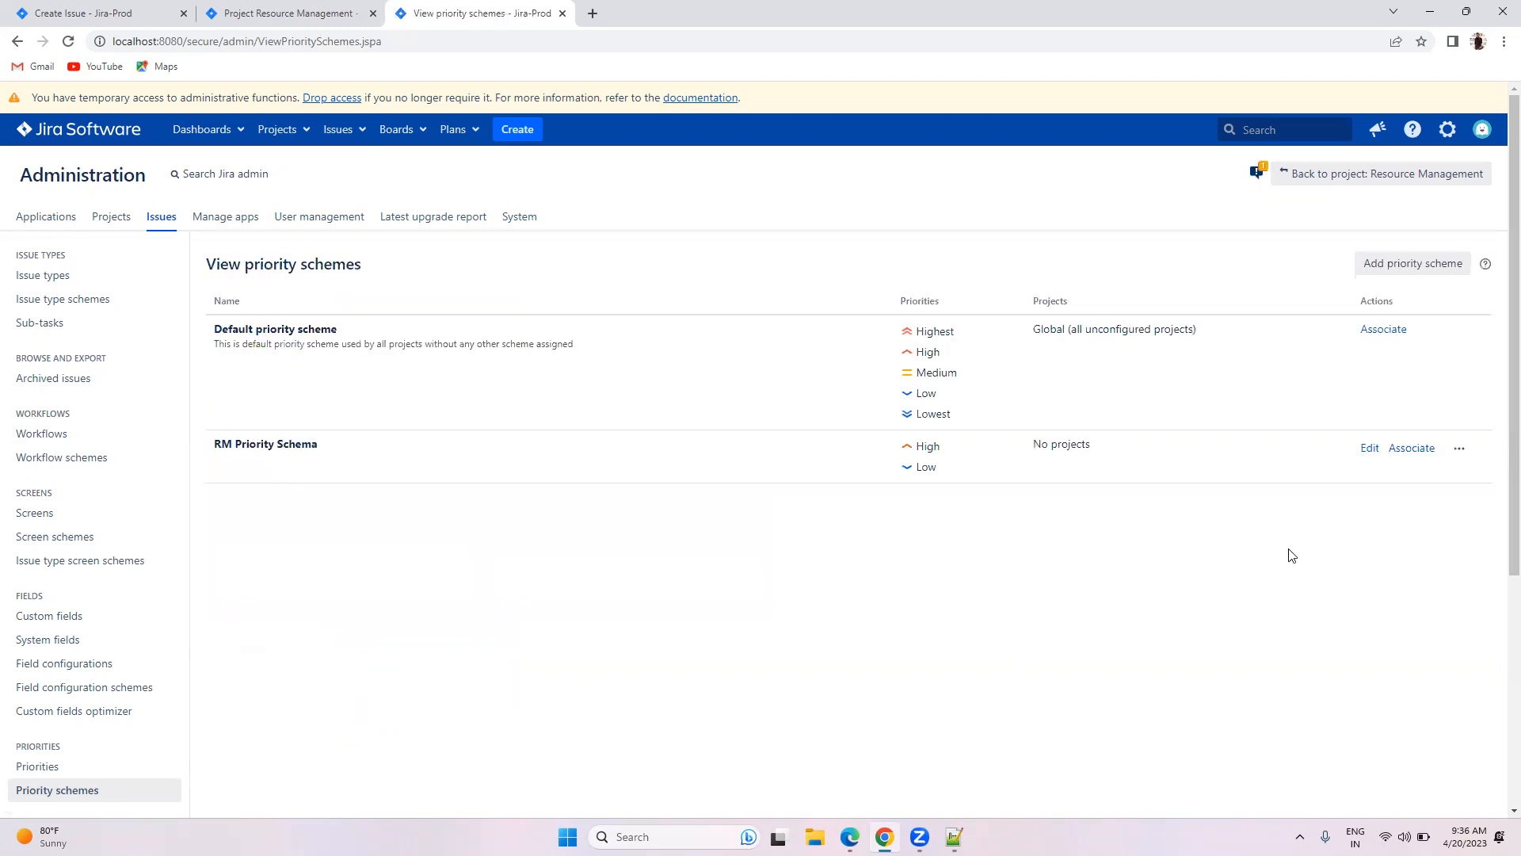
Step: Associate RM Priority Schema with Resource Management, mapping Highest to High and Medium to Low
{"action": "left_click", "coordinate": [1414, 449]}
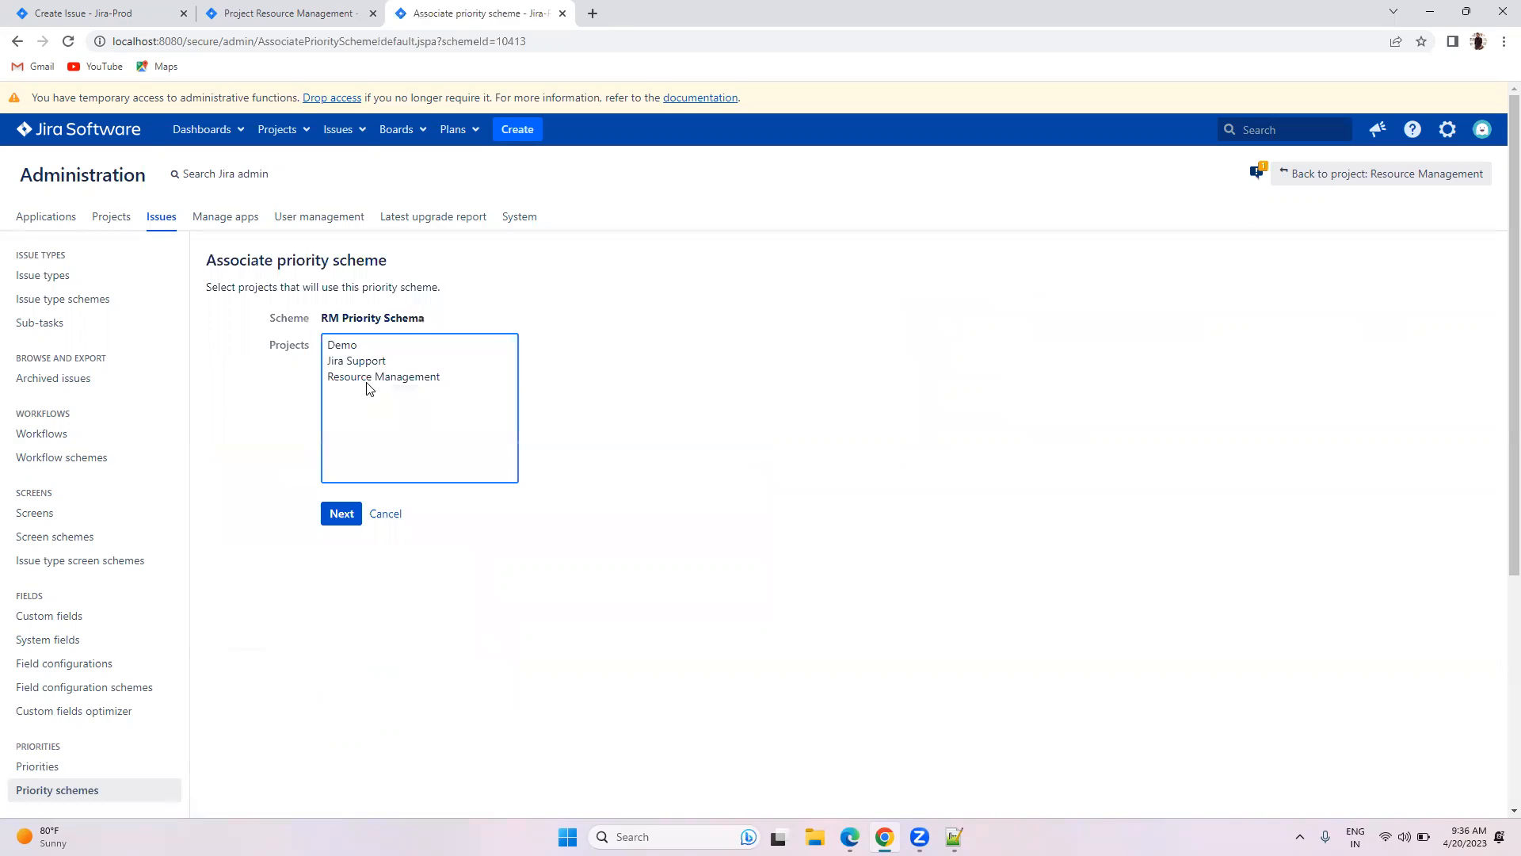
{"action": "left_click", "coordinate": [366, 377]}
{"action": "left_click", "coordinate": [341, 516]}
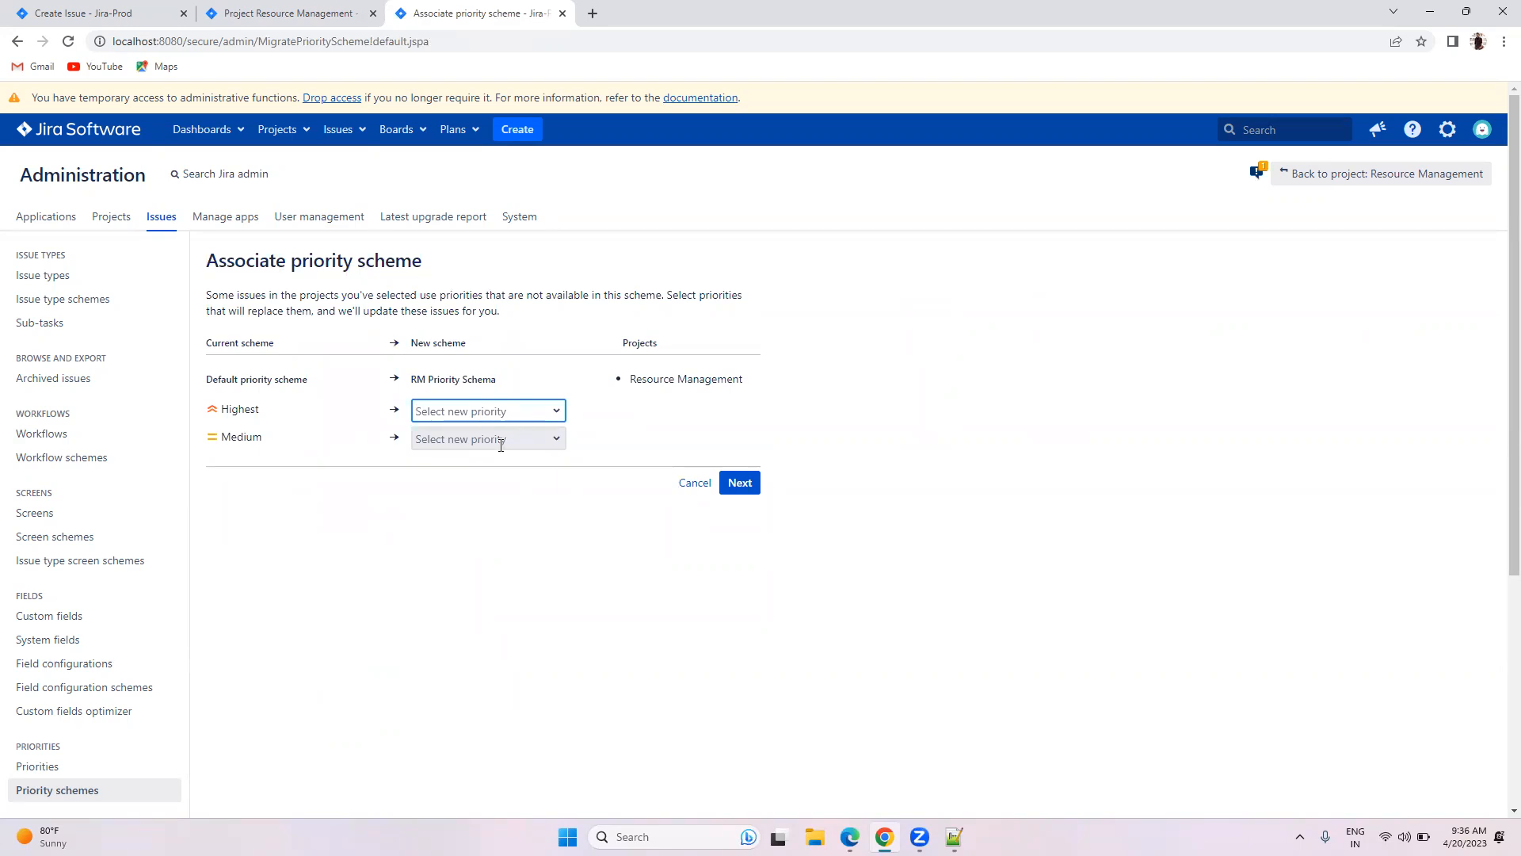
{"action": "left_click", "coordinate": [487, 410]}
{"action": "left_click", "coordinate": [480, 437]}
{"action": "left_click", "coordinate": [480, 438]}
{"action": "left_click", "coordinate": [470, 493]}
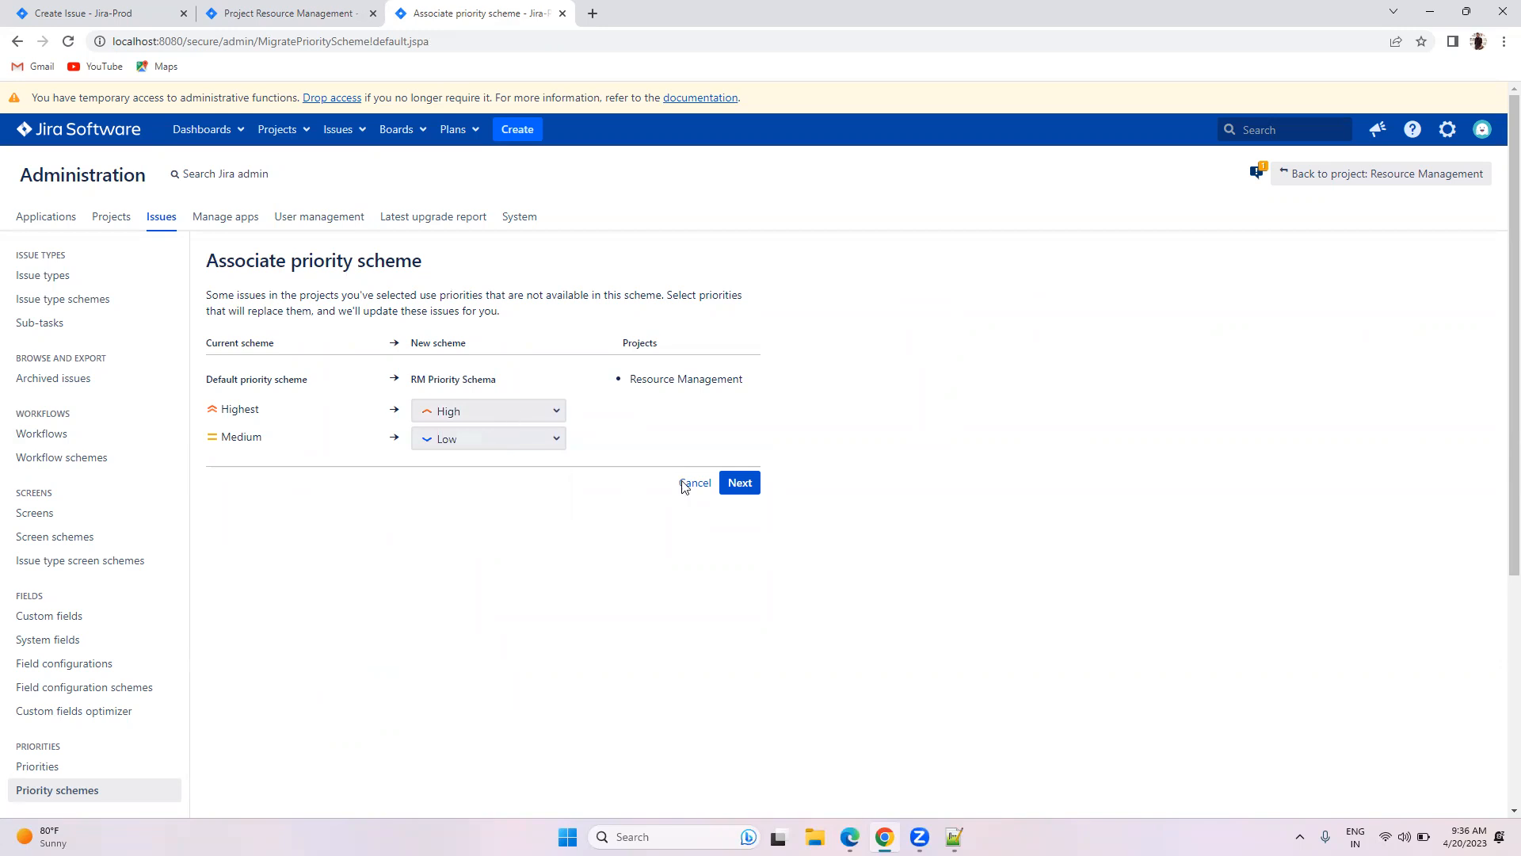
{"action": "left_click", "coordinate": [739, 487]}
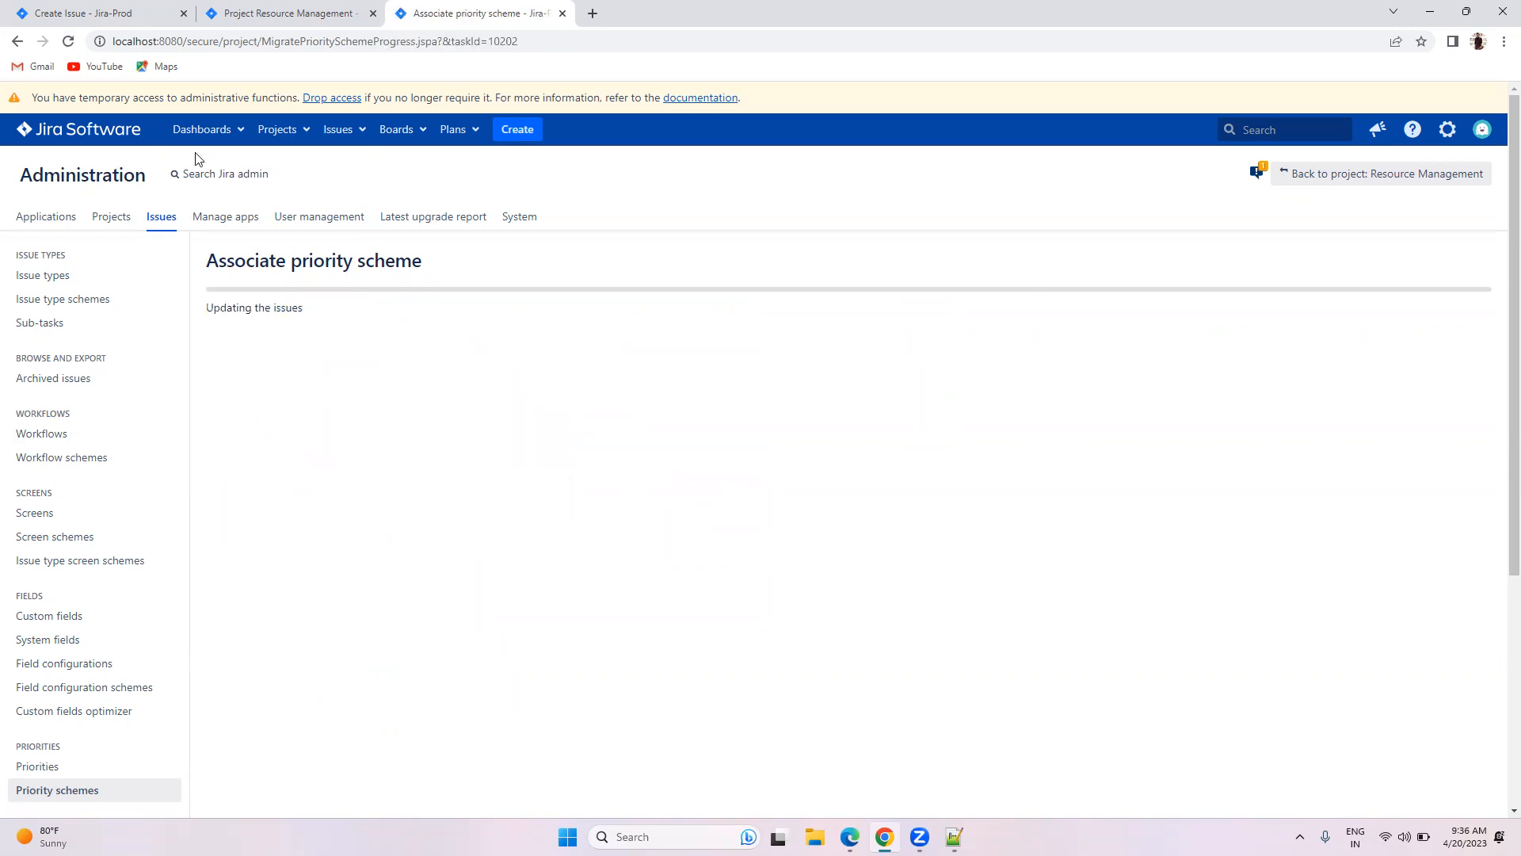
{"action": "left_click", "coordinate": [289, 13]}
Step: Close the old issue form and check which priorities a new issue offers
{"action": "left_click", "coordinate": [83, 12]}
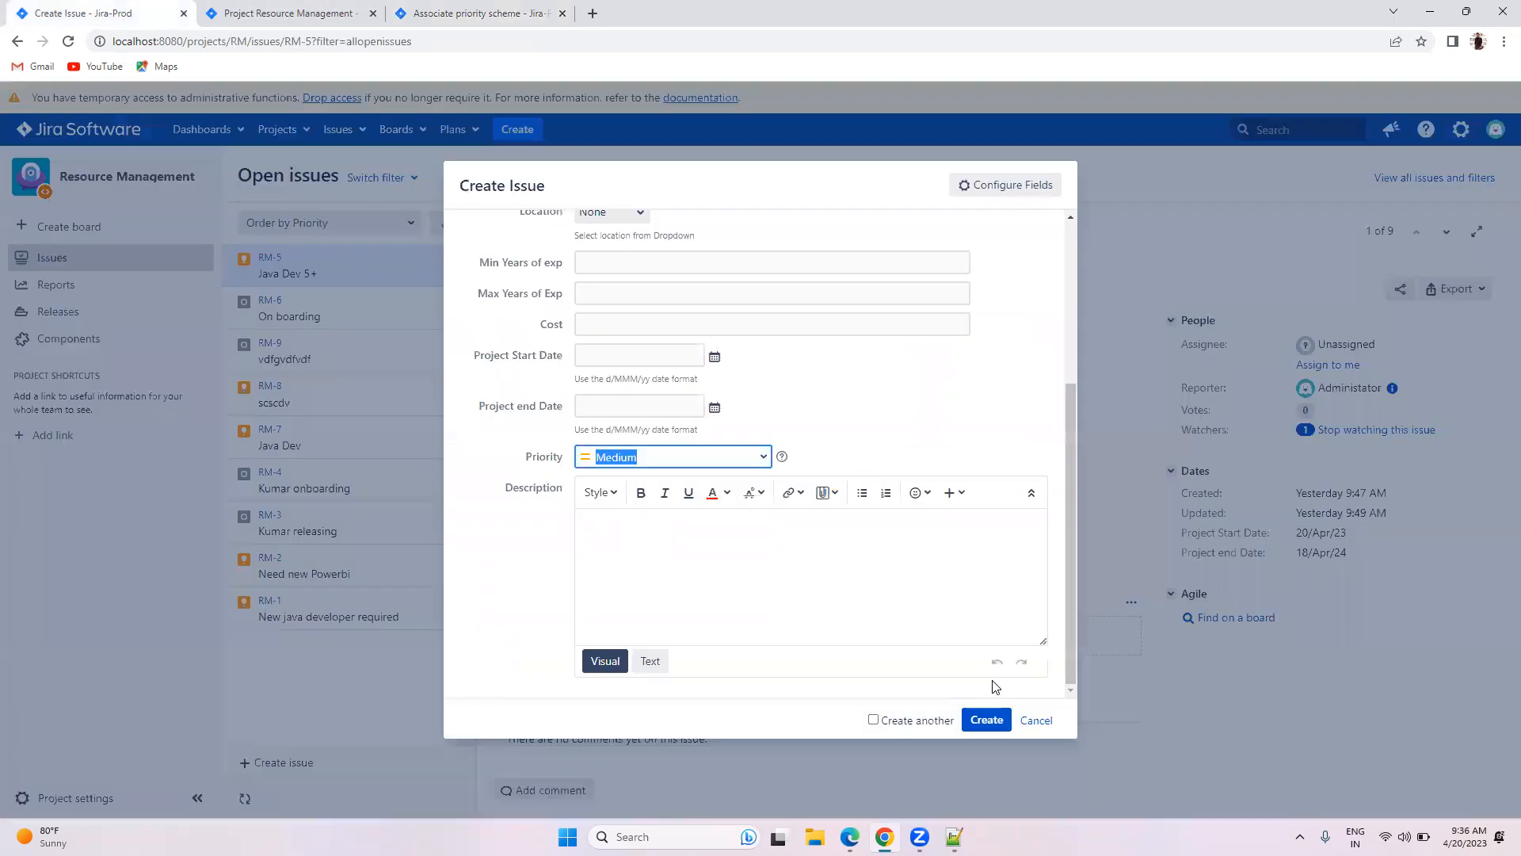
{"action": "left_click", "coordinate": [1030, 720]}
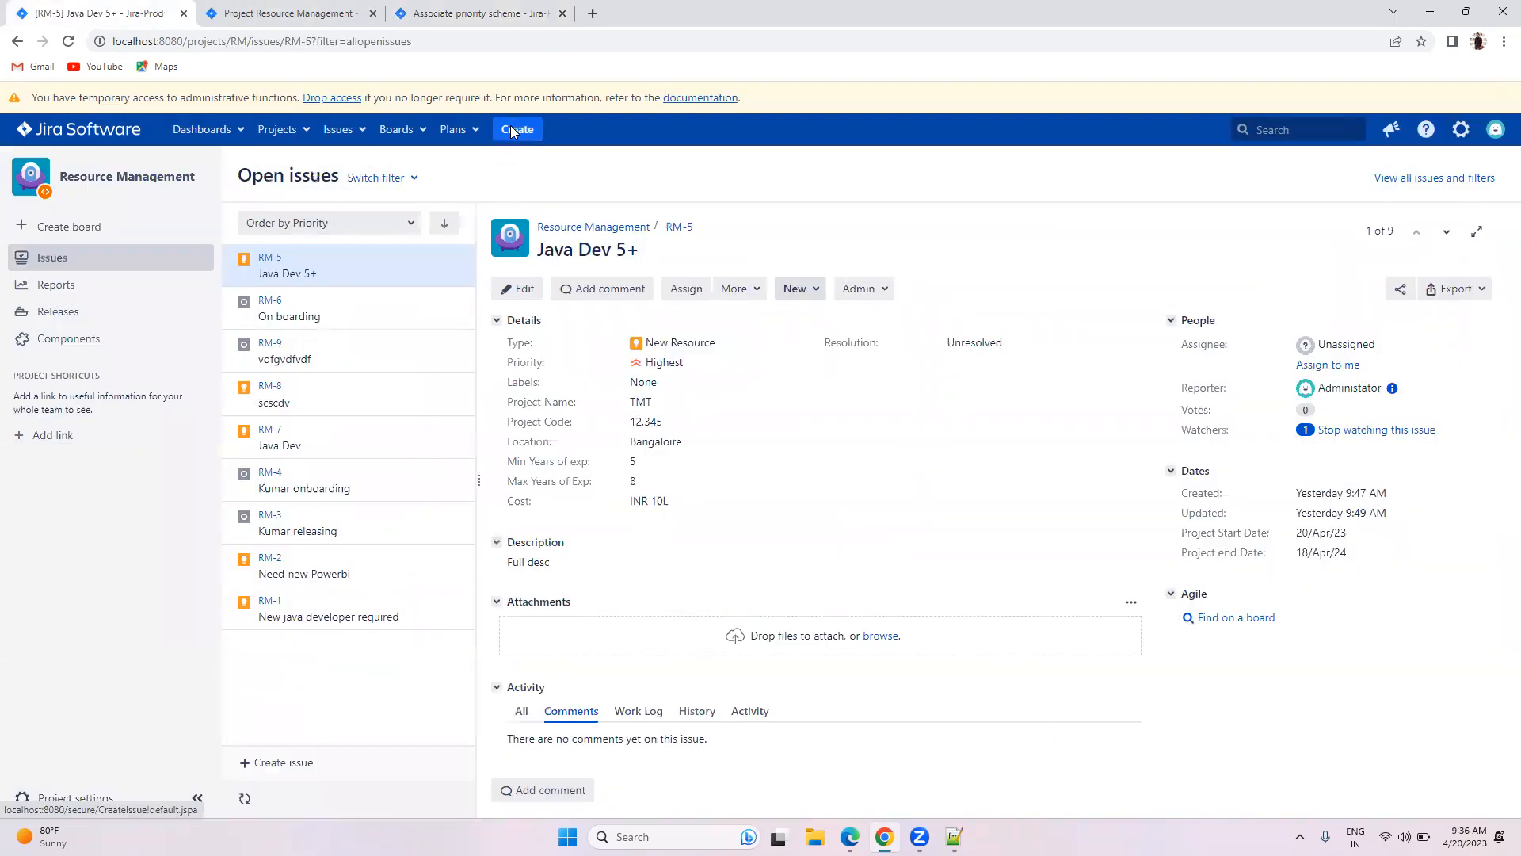
{"action": "left_click", "coordinate": [512, 133]}
{"action": "scroll", "coordinate": [690, 491], "scroll_direction": "down", "scroll_amount": 3}
{"action": "scroll", "coordinate": [703, 531], "scroll_direction": "down", "scroll_amount": 1}
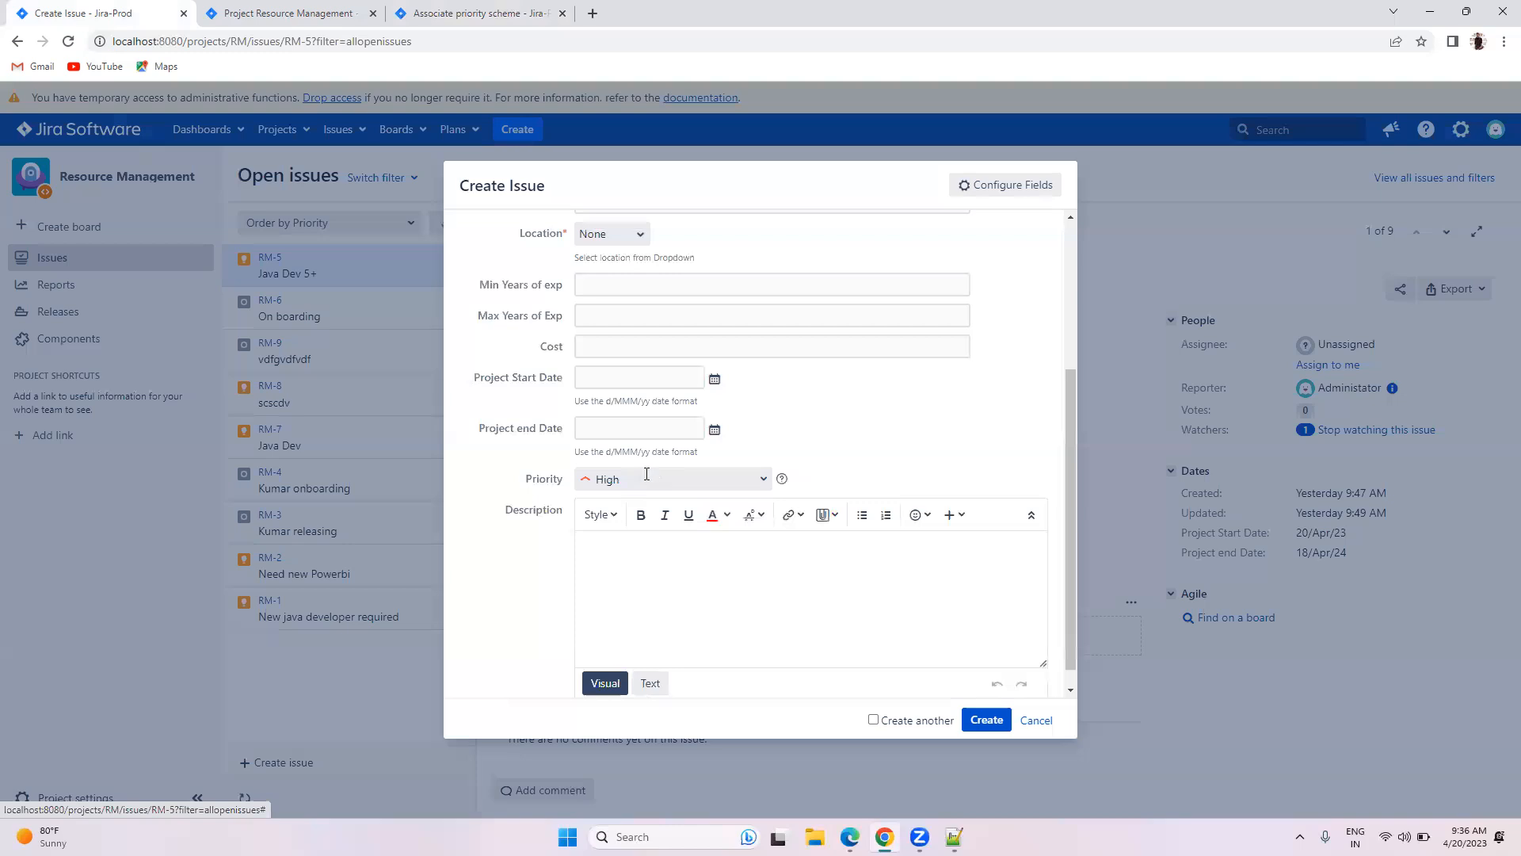
{"action": "left_click", "coordinate": [697, 480]}
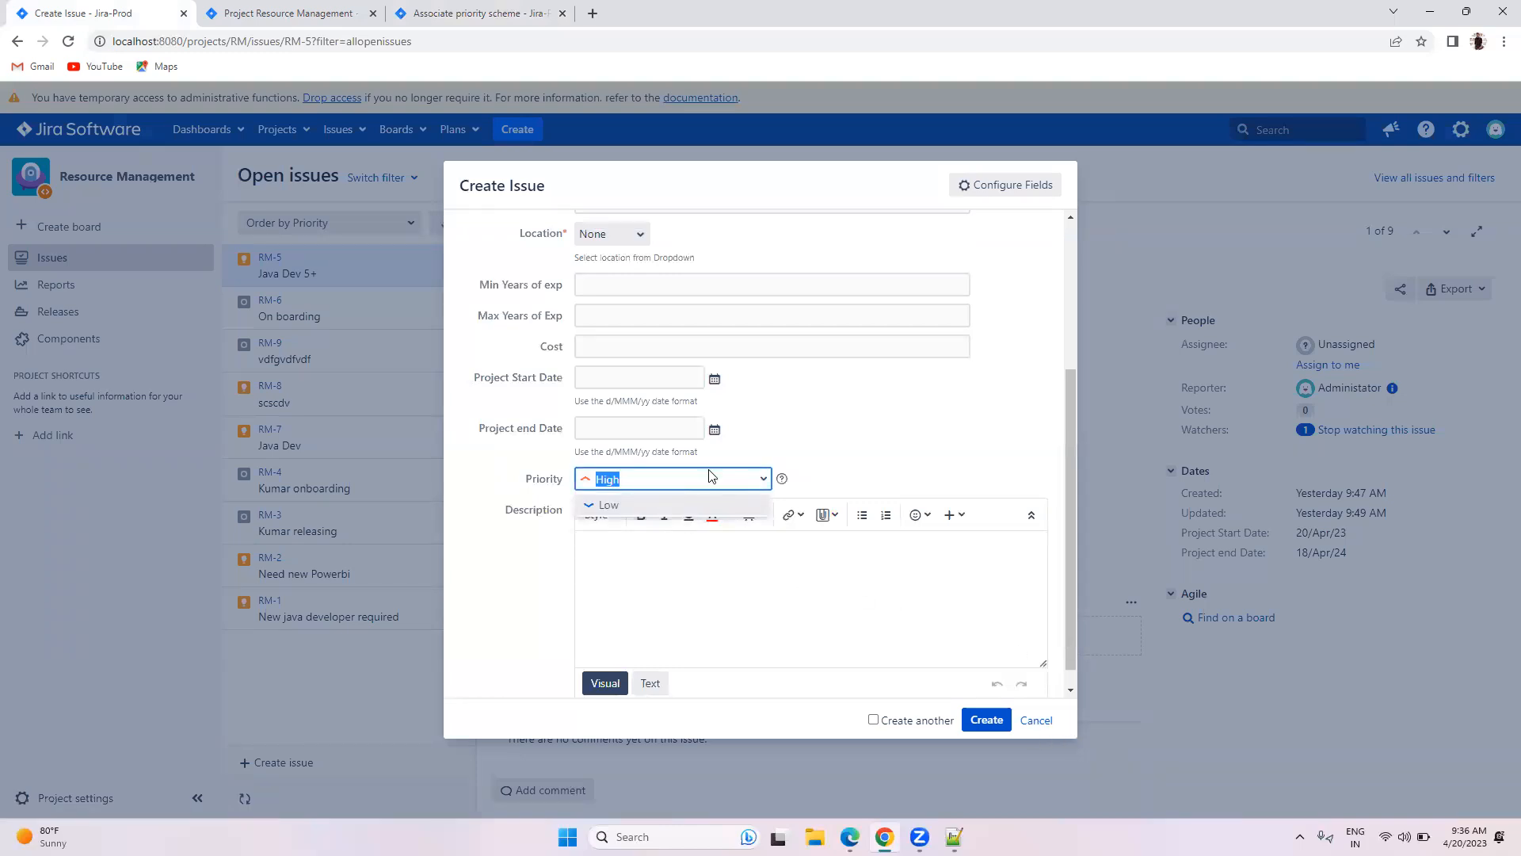
Step: Check priority options for an On Boarding issue, then discard the form
{"action": "scroll", "coordinate": [706, 475], "scroll_direction": "up", "scroll_amount": 3}
{"action": "left_click", "coordinate": [669, 308]}
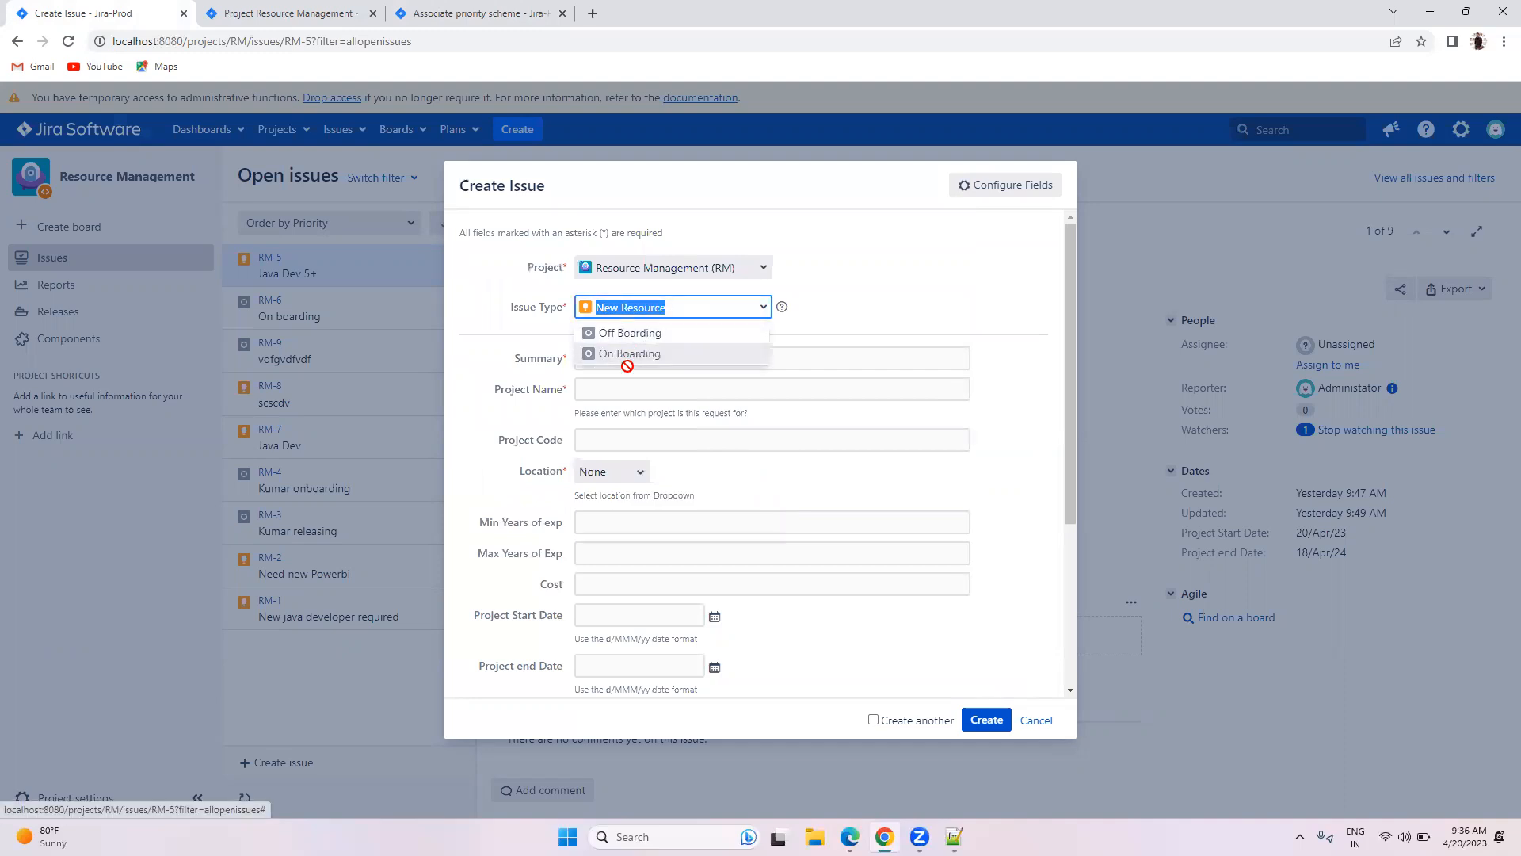
{"action": "left_click", "coordinate": [632, 353]}
{"action": "scroll", "coordinate": [596, 453], "scroll_direction": "down", "scroll_amount": 3}
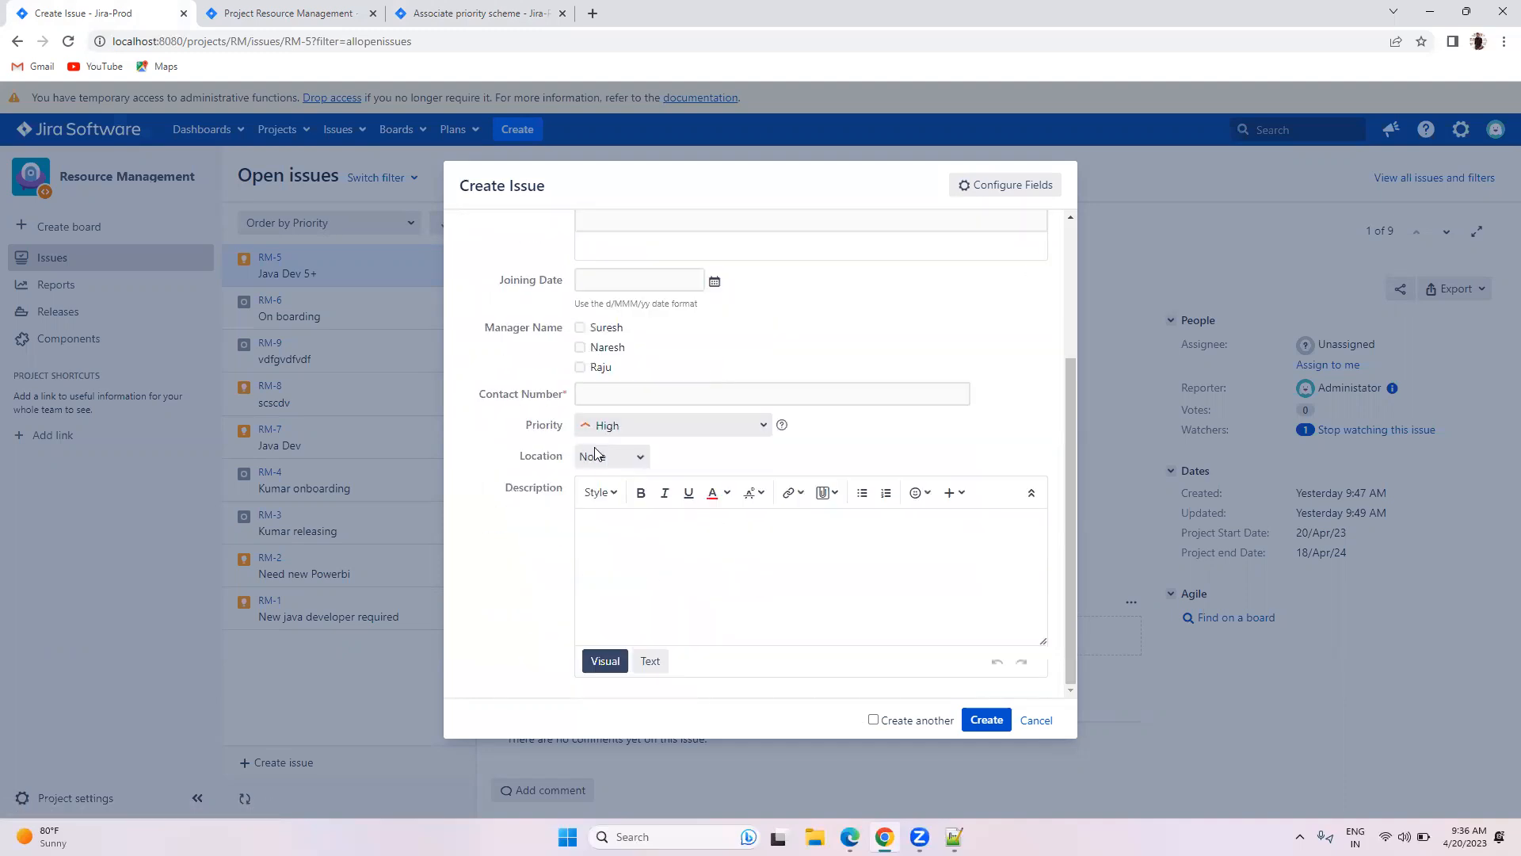
{"action": "left_click", "coordinate": [716, 430]}
{"action": "left_click", "coordinate": [1033, 721]}
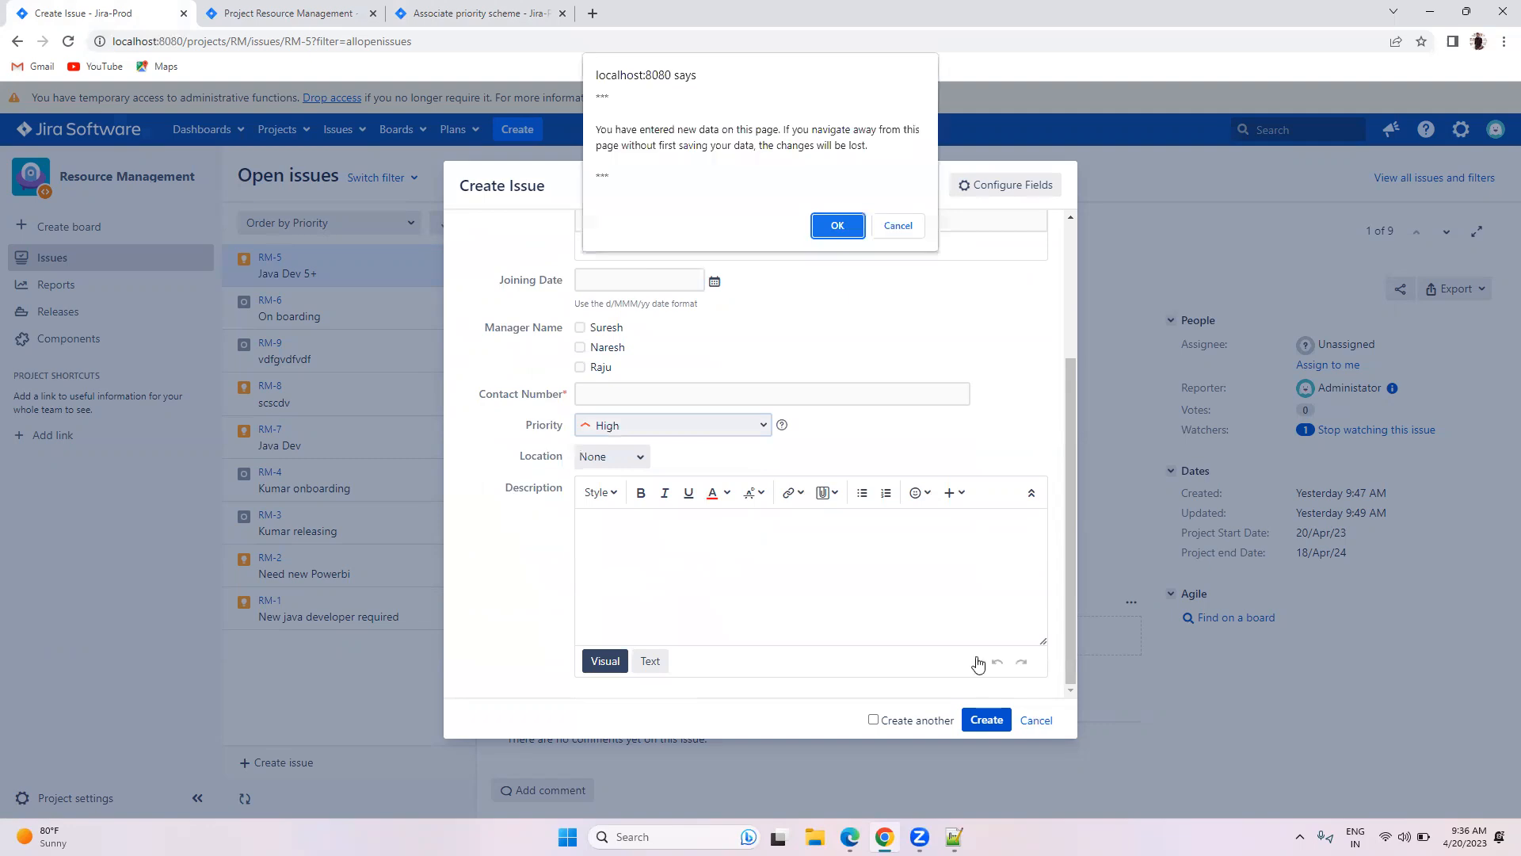
{"action": "left_click", "coordinate": [838, 225]}
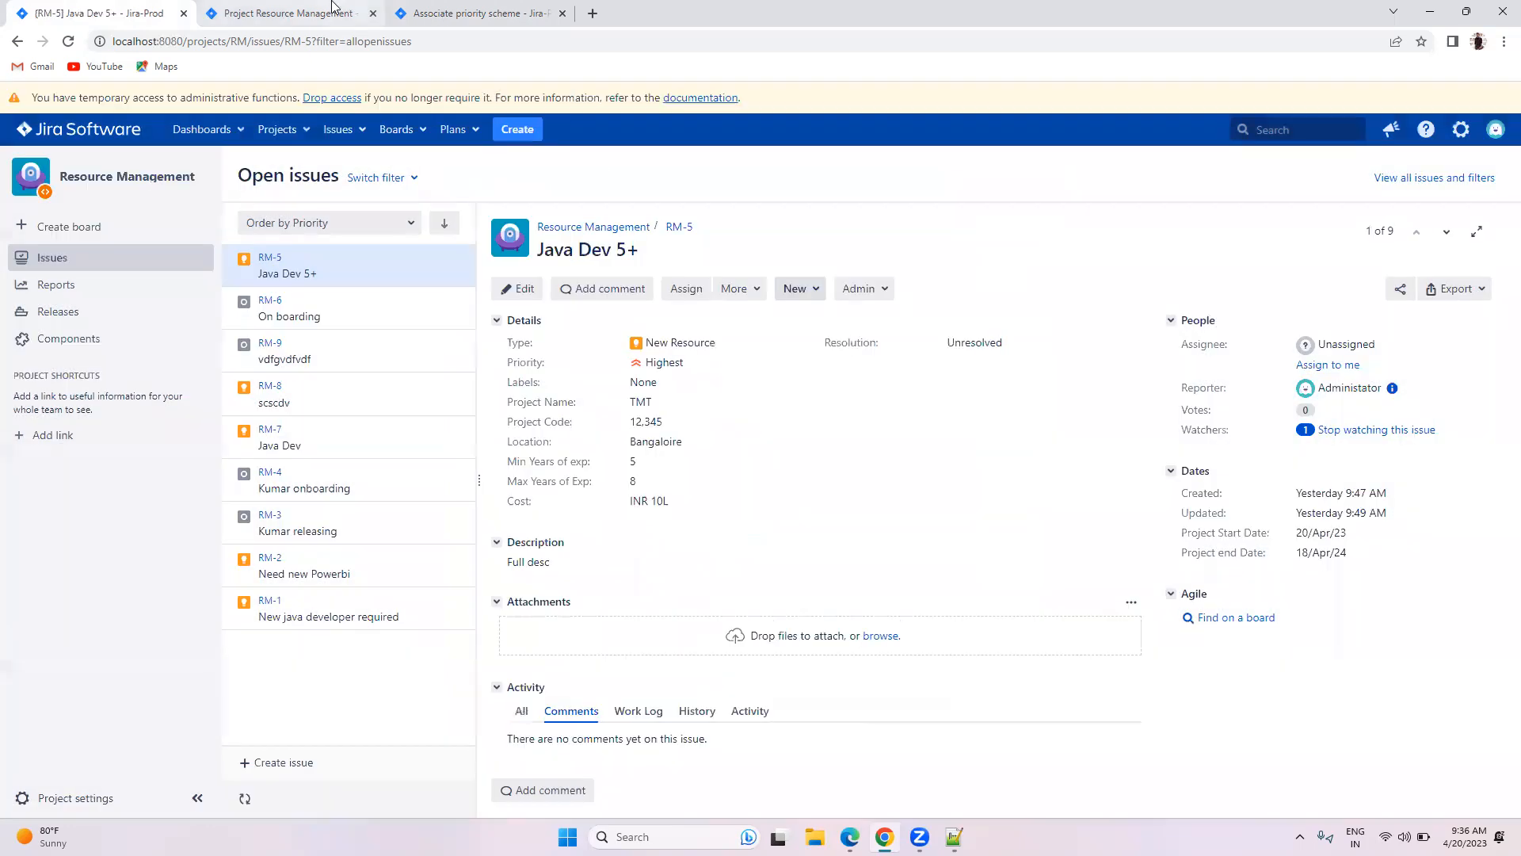
Step: Review the project's priorities, acknowledge the 8-issue migration, and reload the global Priorities list
{"action": "left_click", "coordinate": [364, 9]}
{"action": "left_click", "coordinate": [242, 547]}
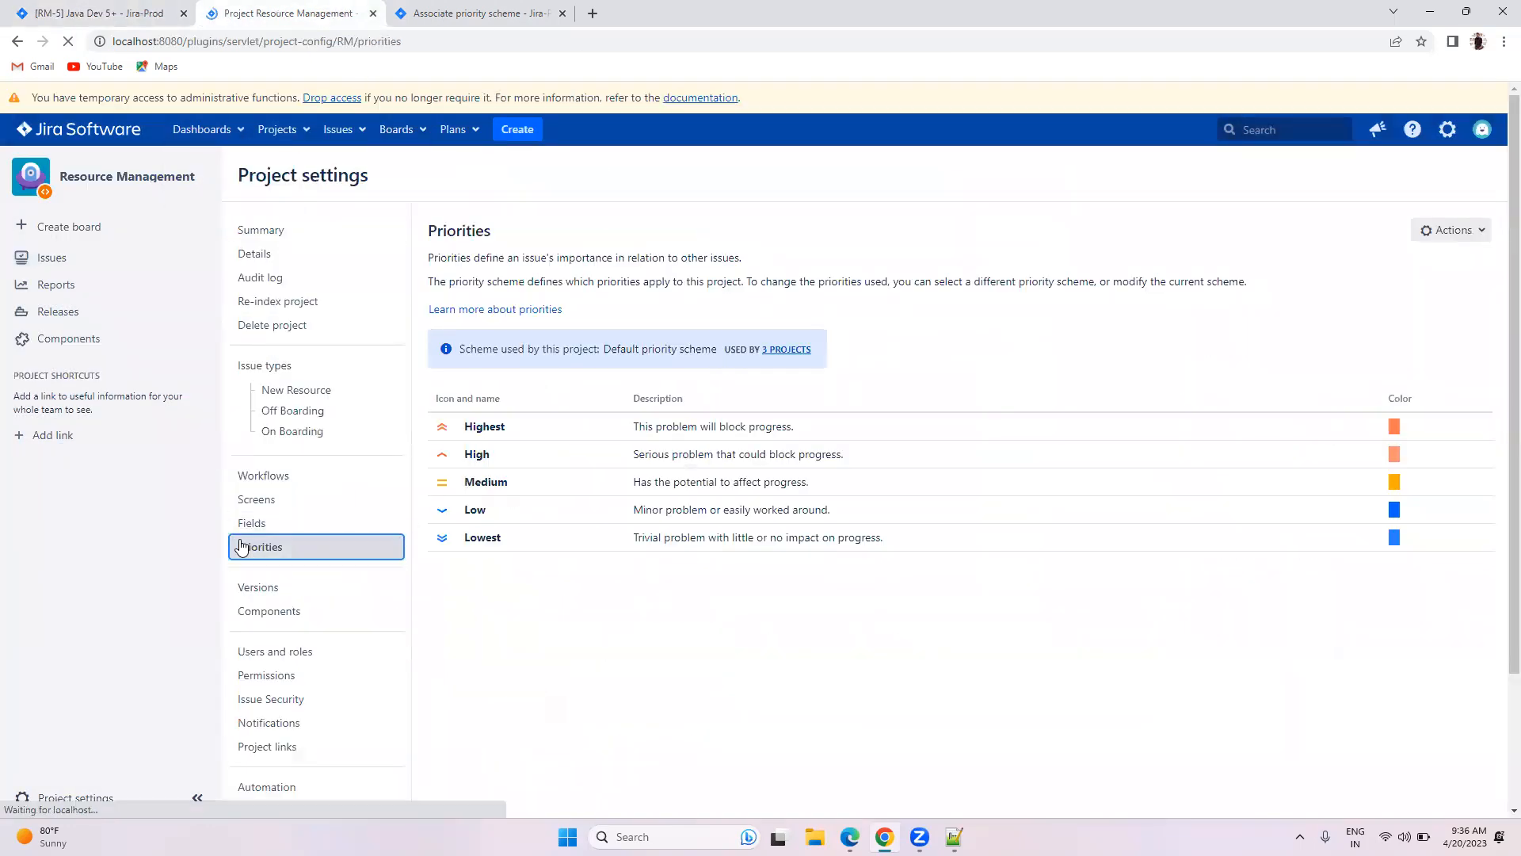
{"action": "left_click", "coordinate": [461, 10]}
{"action": "left_click", "coordinate": [222, 343]}
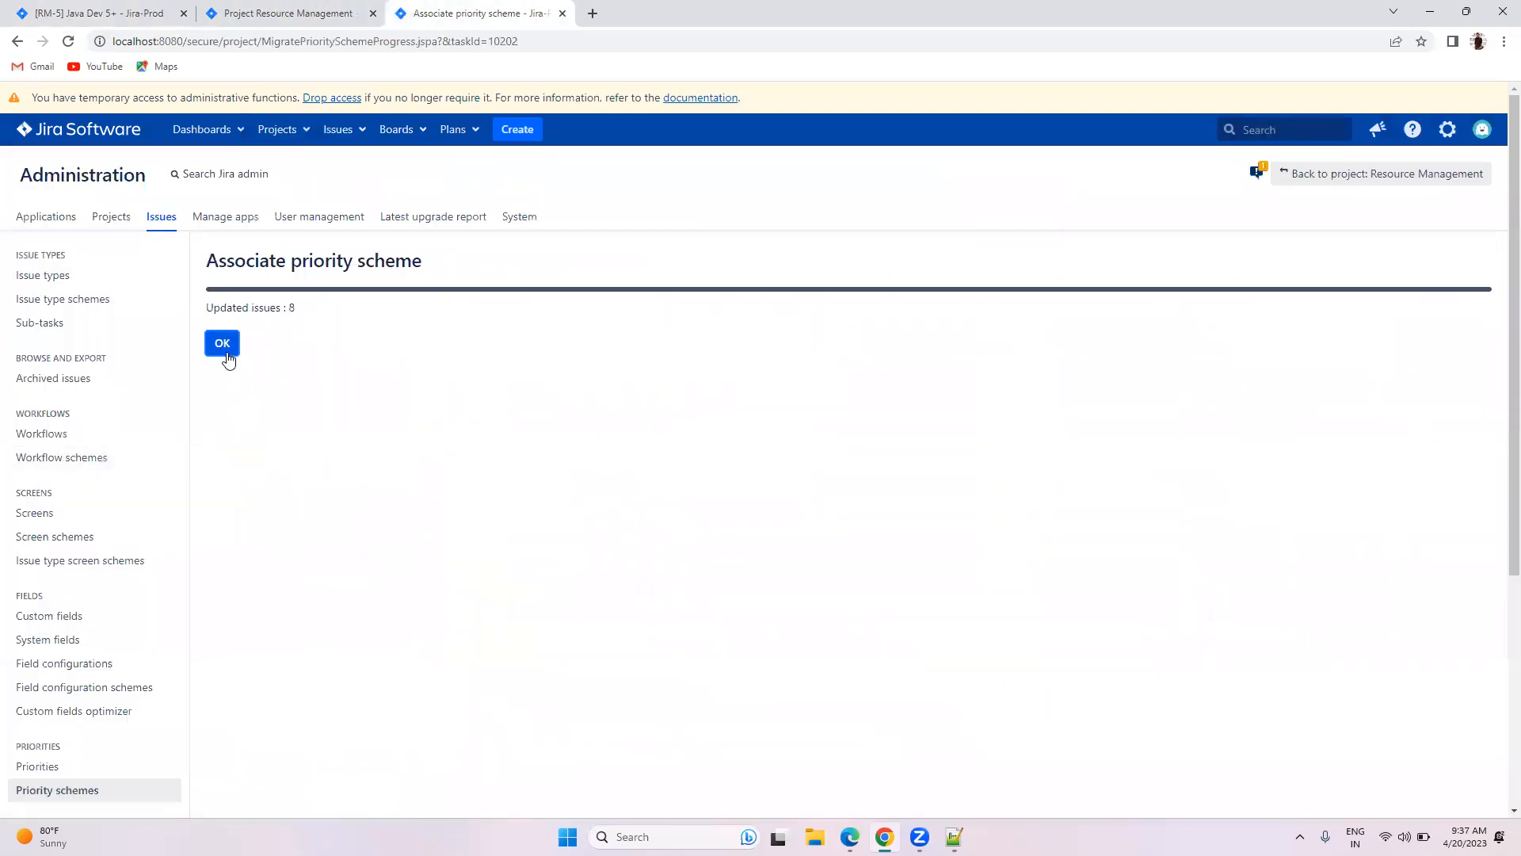
{"action": "scroll", "coordinate": [60, 665], "scroll_direction": "down", "scroll_amount": 1}
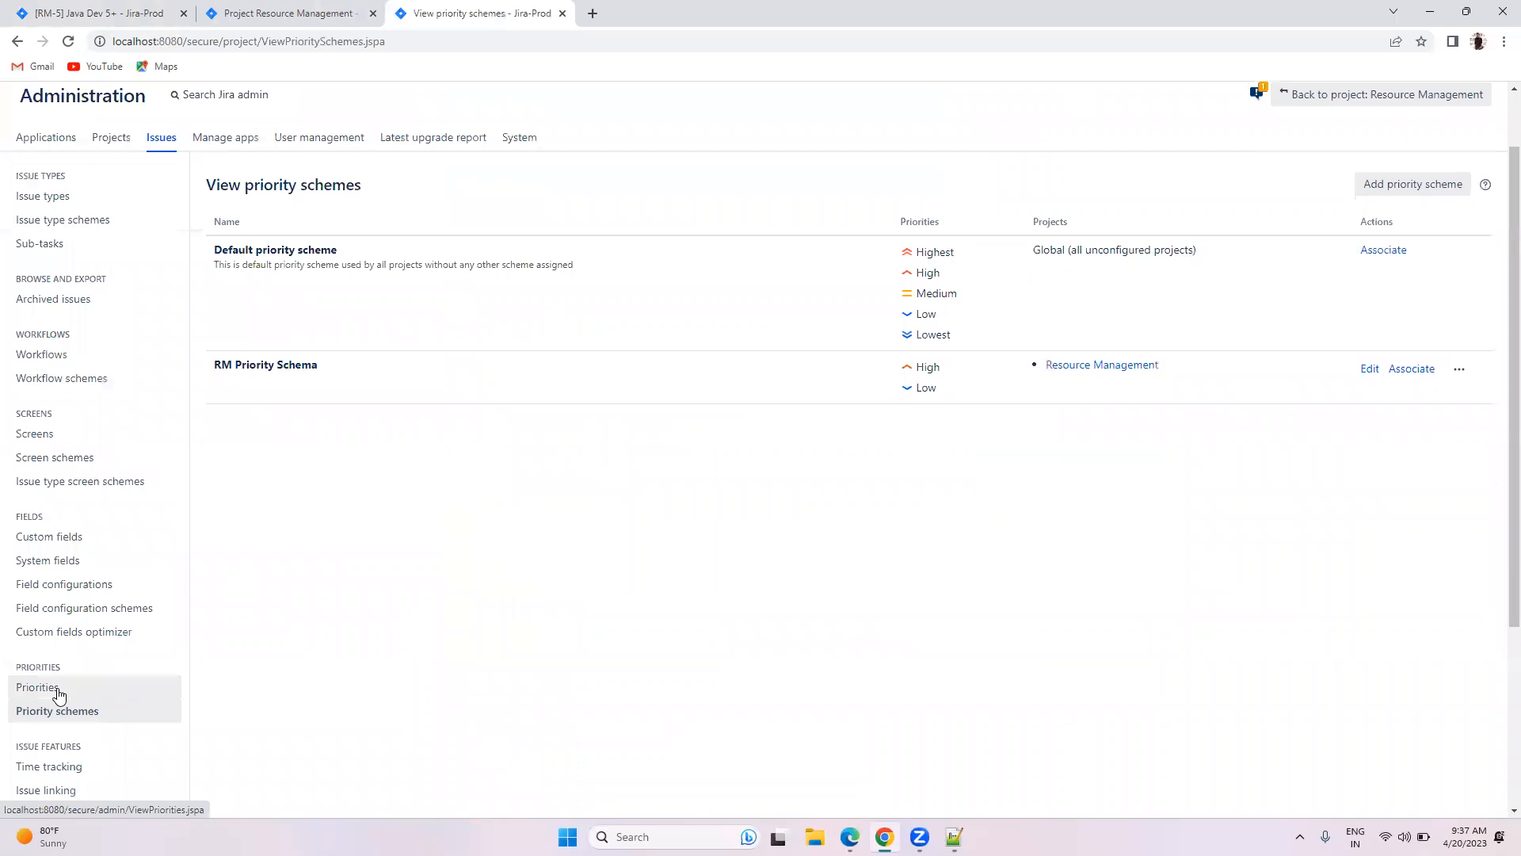
{"action": "left_click", "coordinate": [54, 689]}
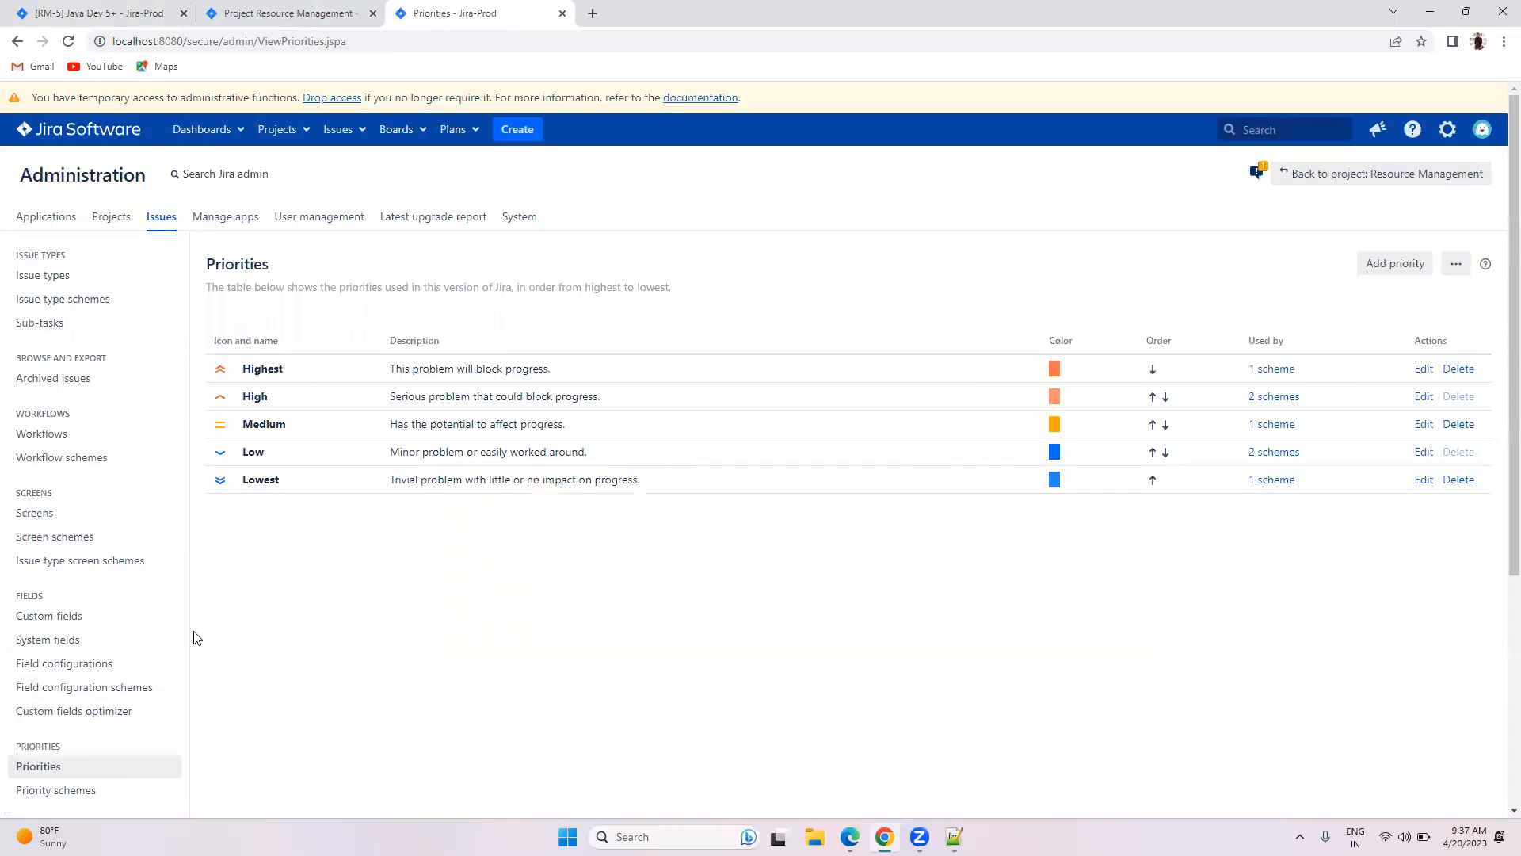
{"action": "left_click", "coordinate": [56, 766]}
Step: Try adding priority P0 in blue #00A3DD; it is rejected for a missing icon URL
{"action": "left_click", "coordinate": [1397, 266]}
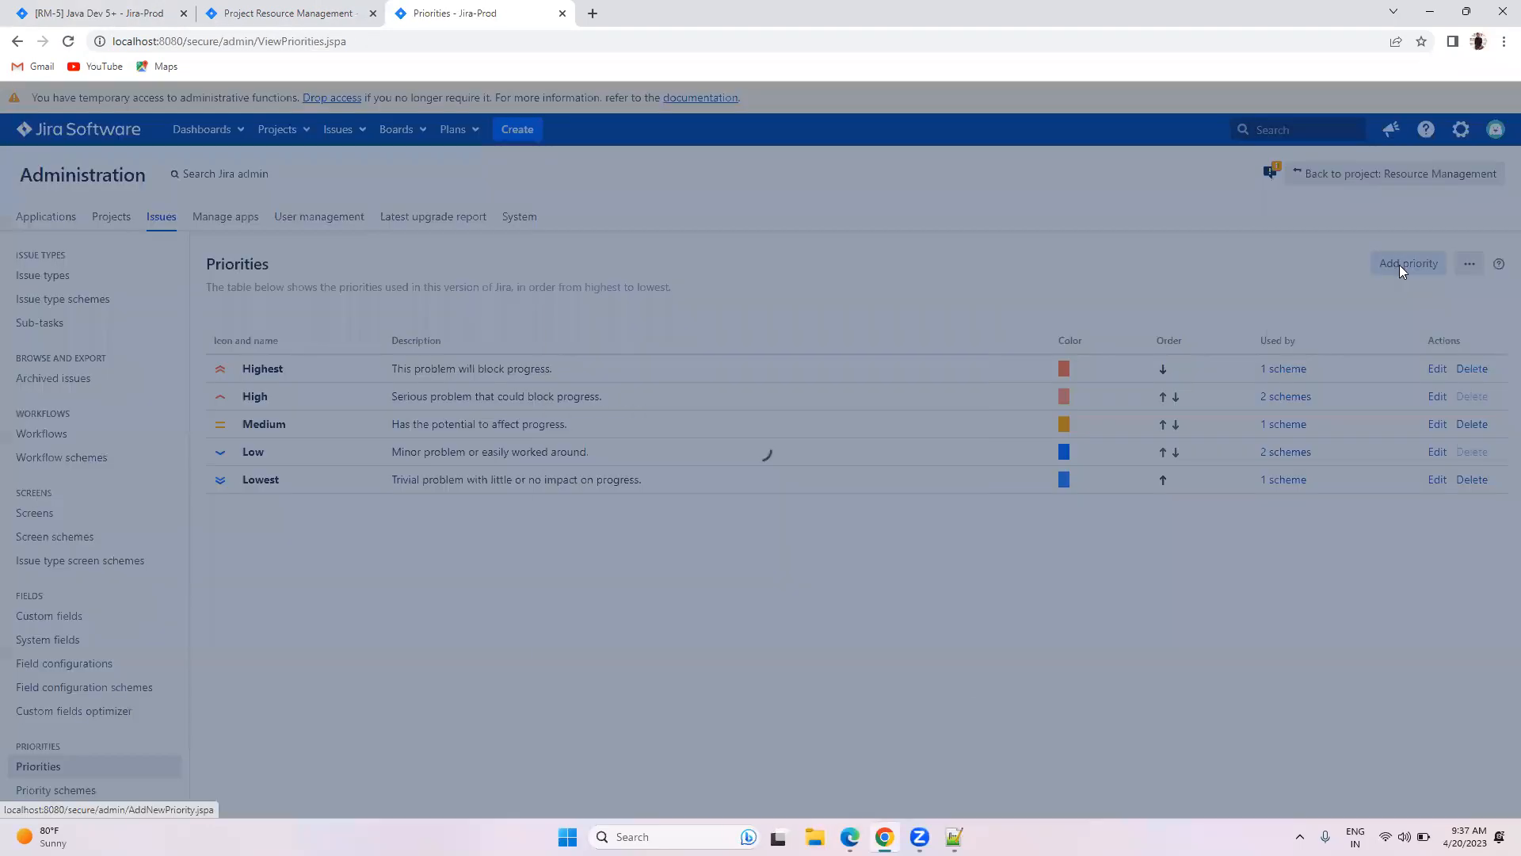
{"action": "left_click", "coordinate": [691, 362]}
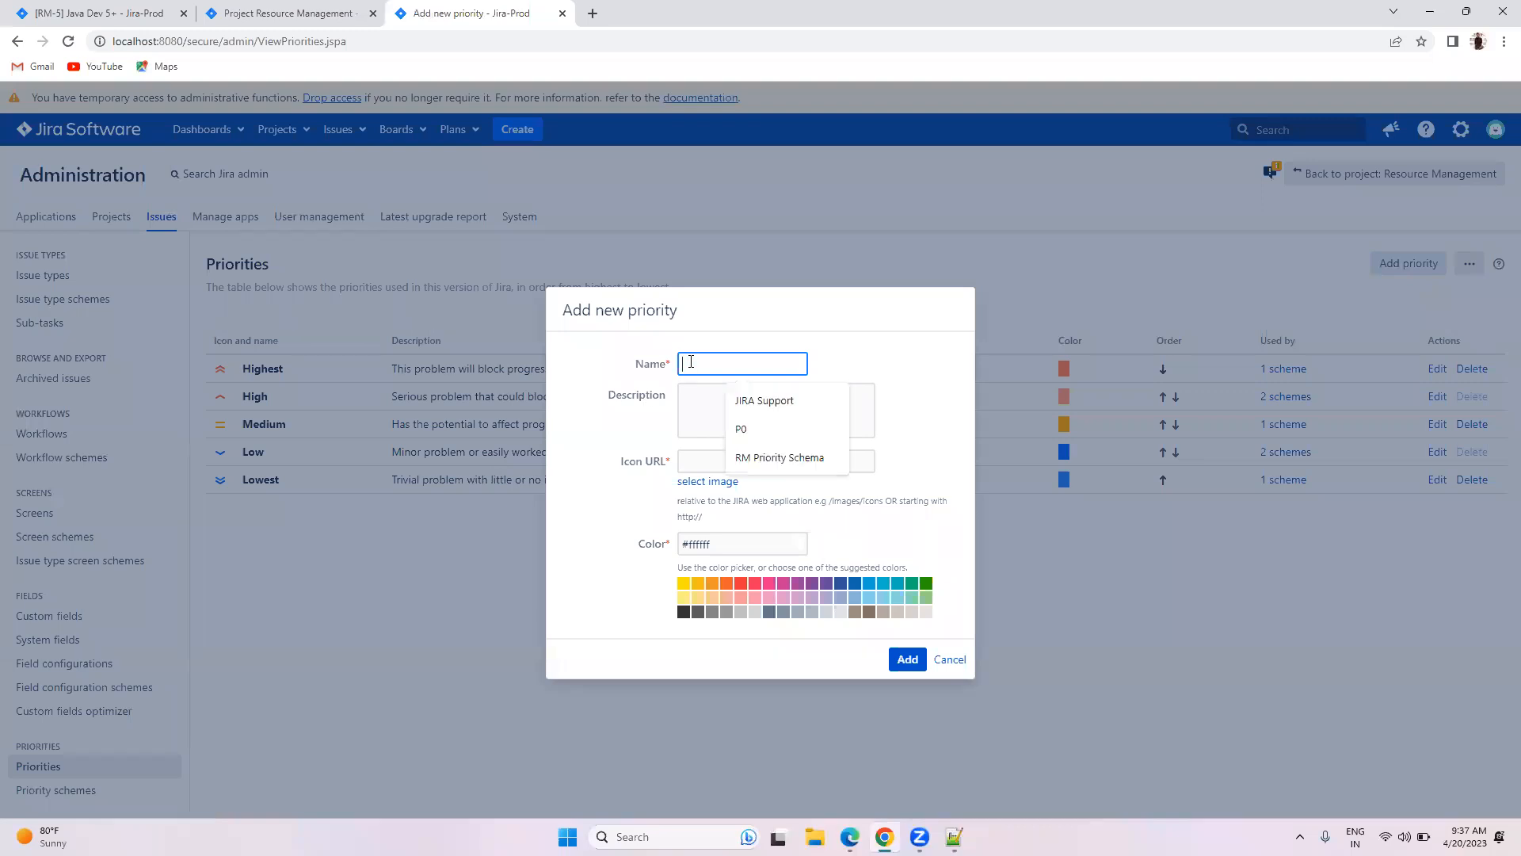
{"action": "type", "text": "P"}
{"action": "type", "text": "1"}
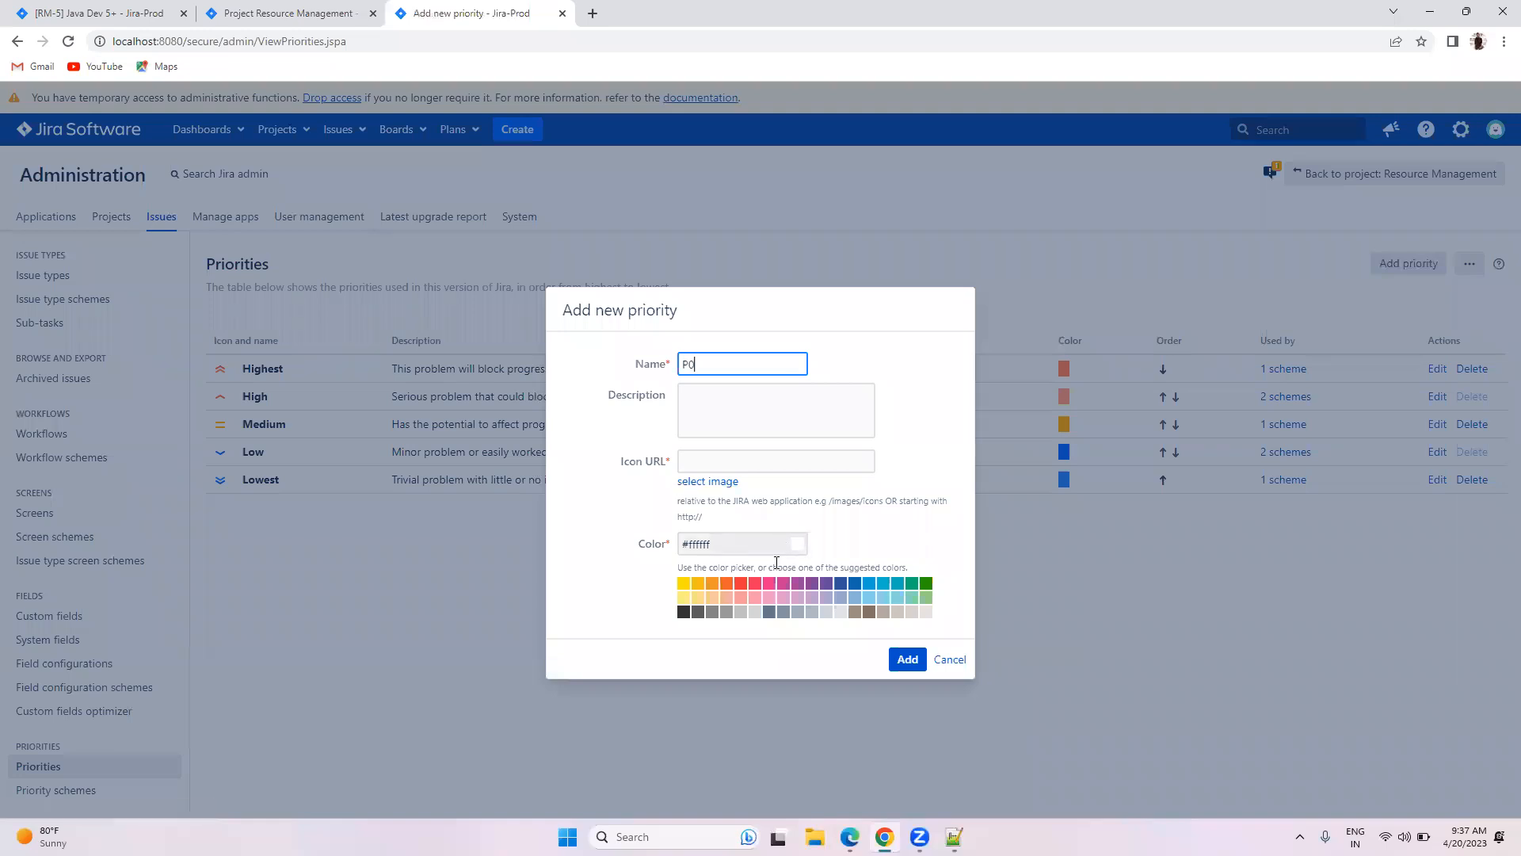
{"action": "left_click", "coordinate": [870, 585]}
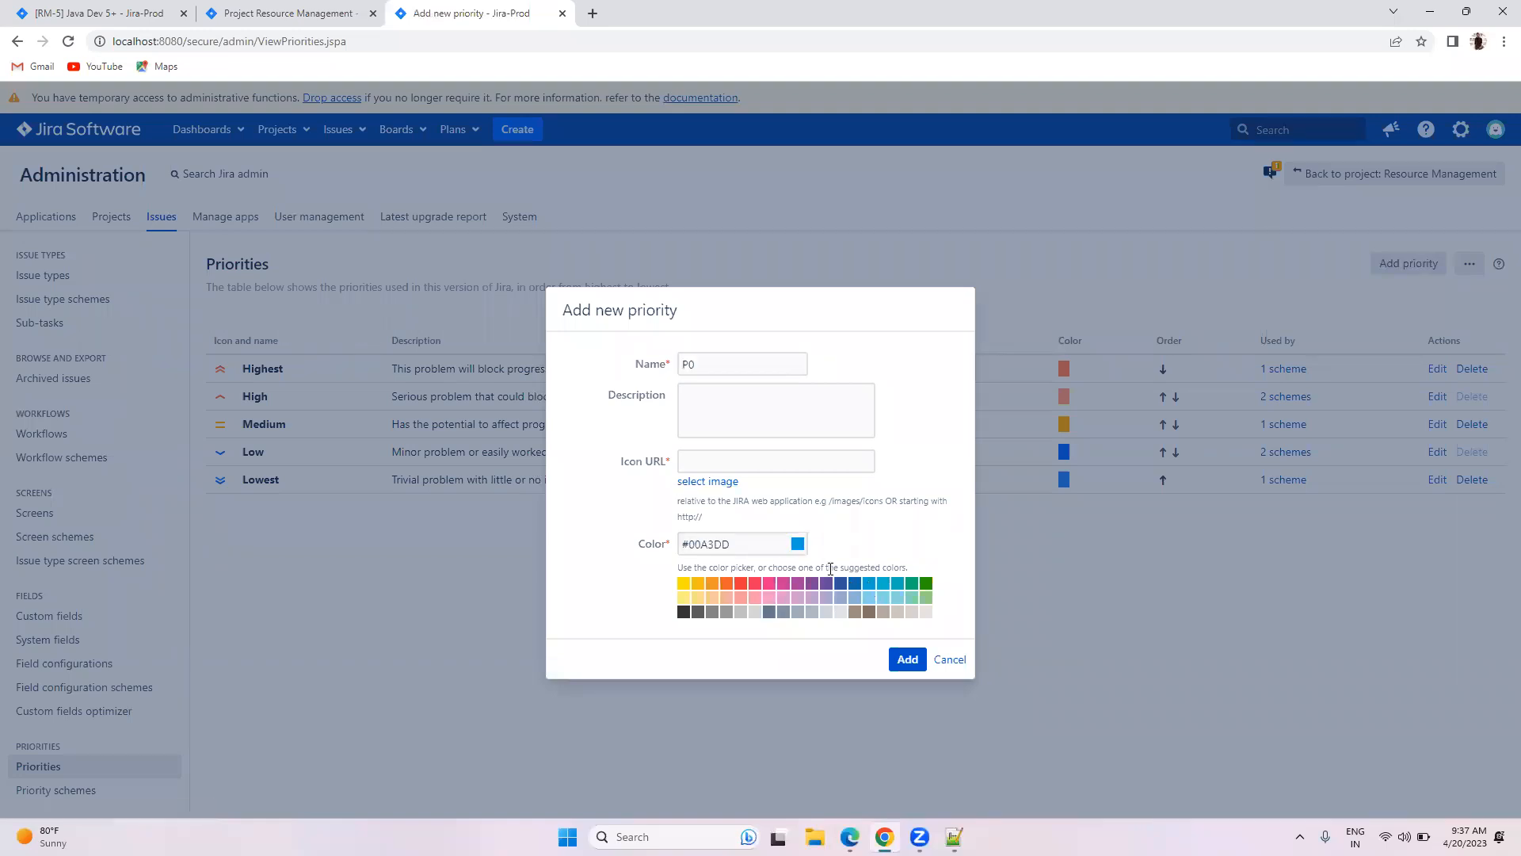
{"action": "left_click", "coordinate": [908, 666]}
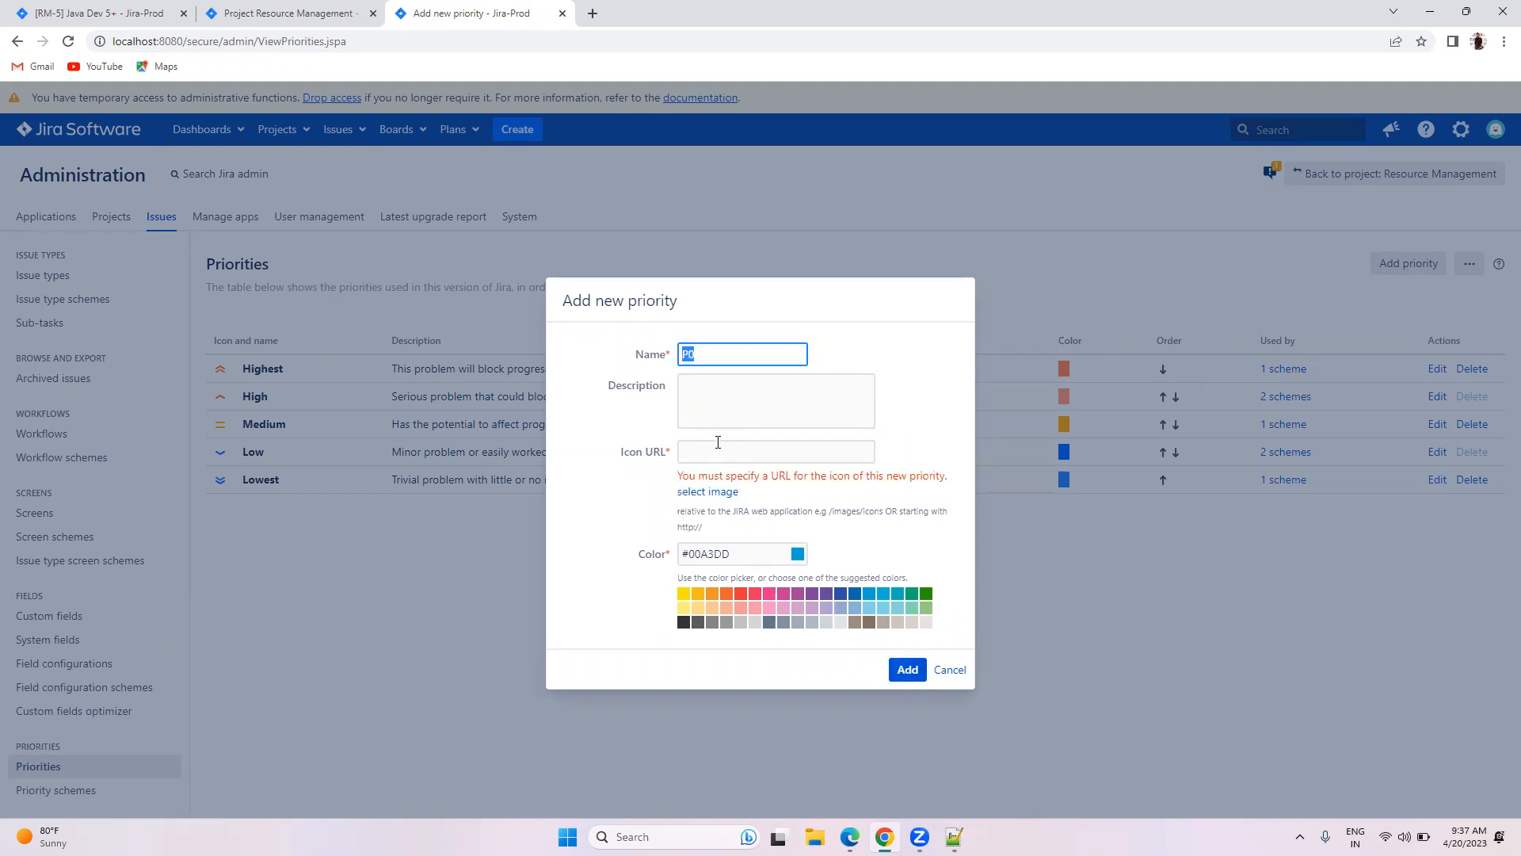
{"action": "left_click", "coordinate": [726, 493]}
Step: Cancel the P0 priority and scroll through the unchanged Highest-to-Lowest priorities list
{"action": "left_click", "coordinate": [950, 669]}
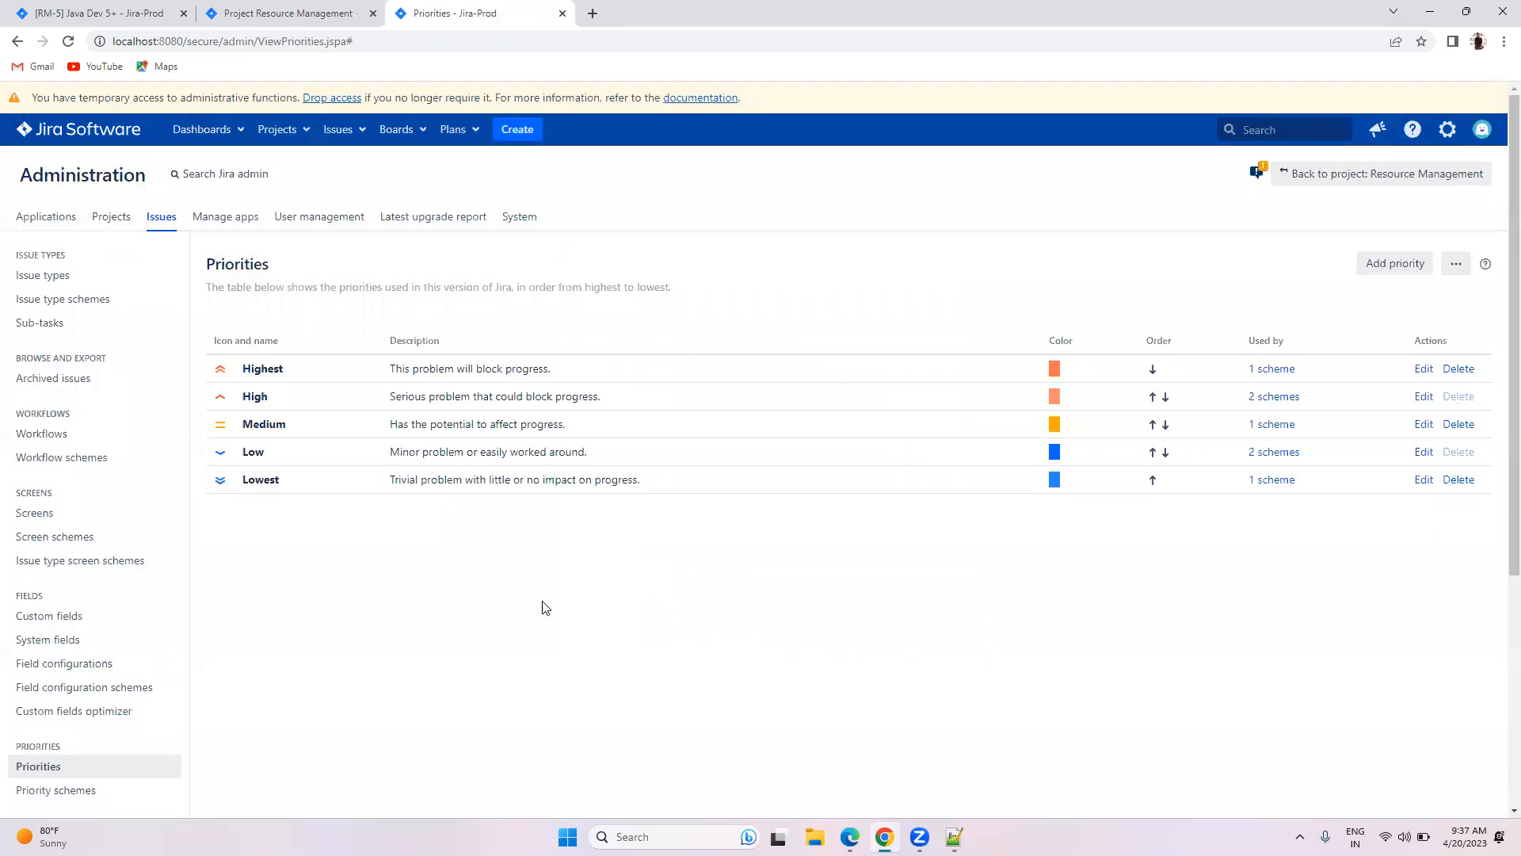
{"action": "scroll", "coordinate": [492, 606], "scroll_direction": "down", "scroll_amount": 1}
{"action": "scroll", "coordinate": [491, 606], "scroll_direction": "down", "scroll_amount": 3}
{"action": "scroll", "coordinate": [491, 606], "scroll_direction": "down", "scroll_amount": 1}
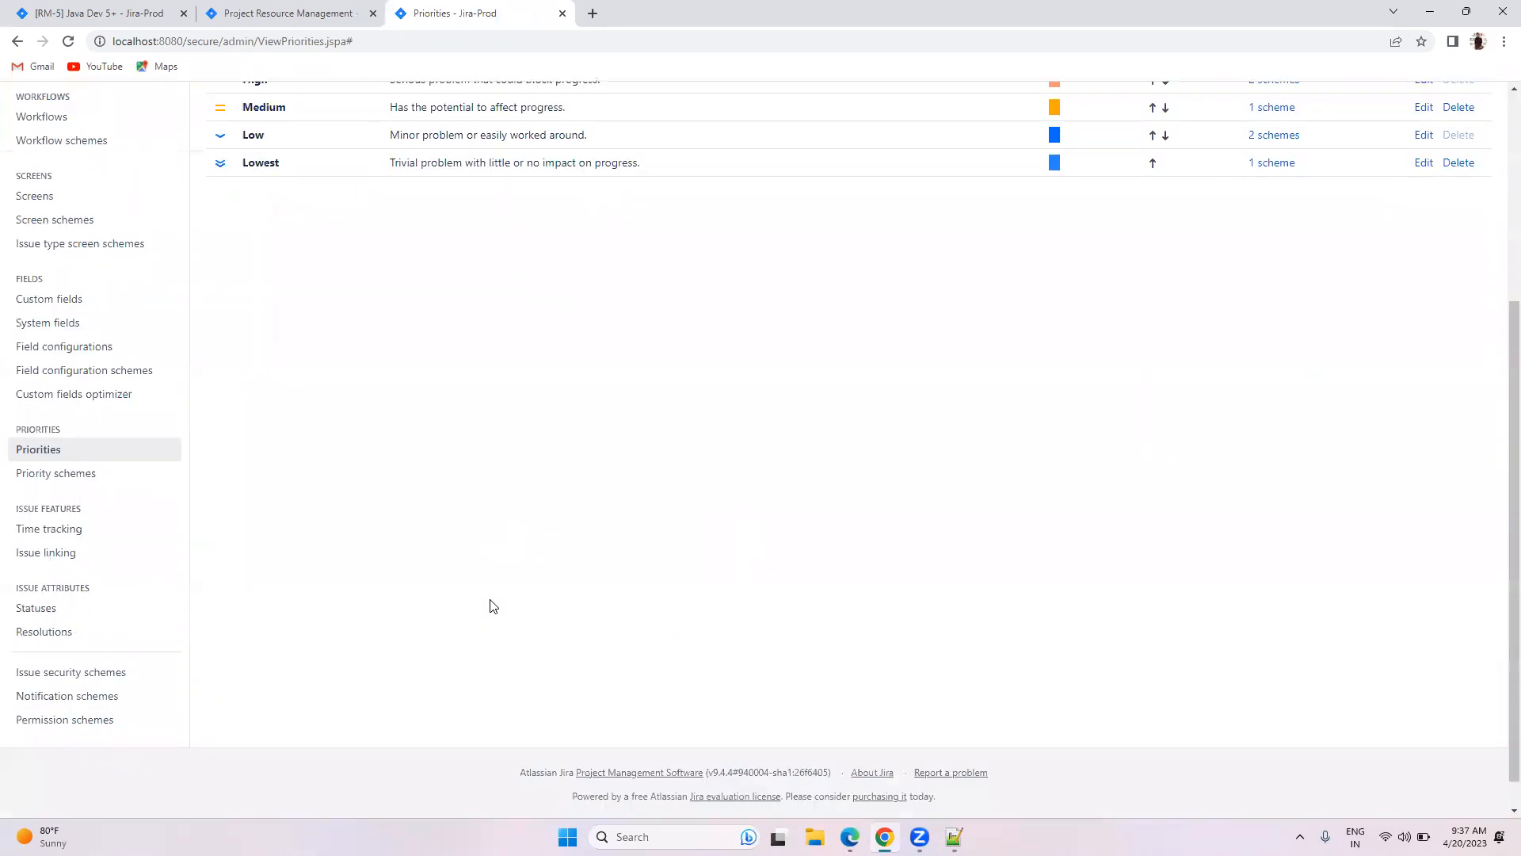
{"action": "scroll", "coordinate": [507, 586], "scroll_direction": "up", "scroll_amount": 4}
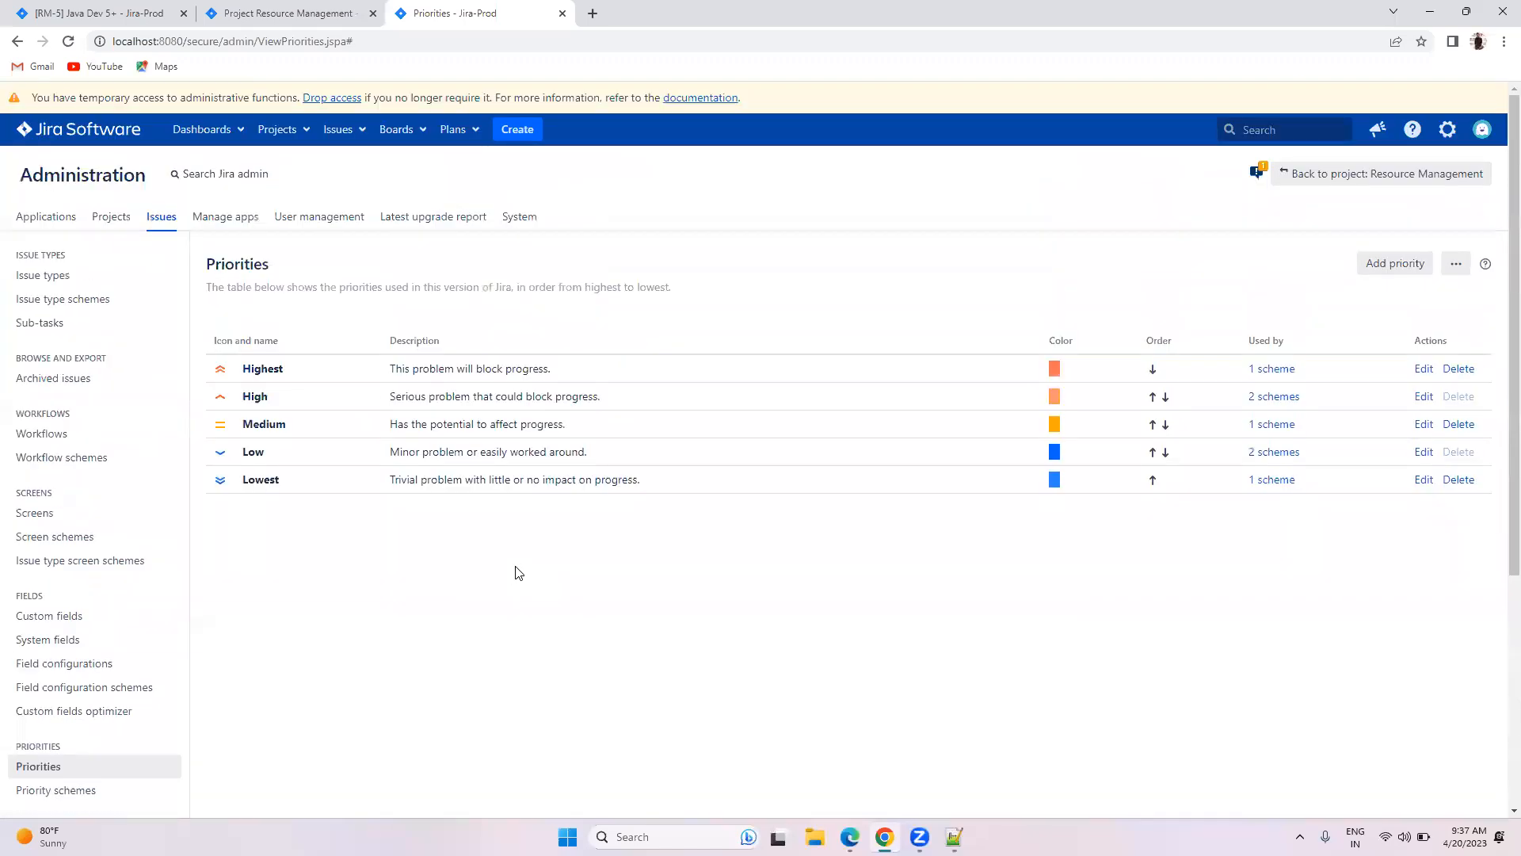
{"action": "scroll", "coordinate": [666, 552], "scroll_direction": "down", "scroll_amount": 4}
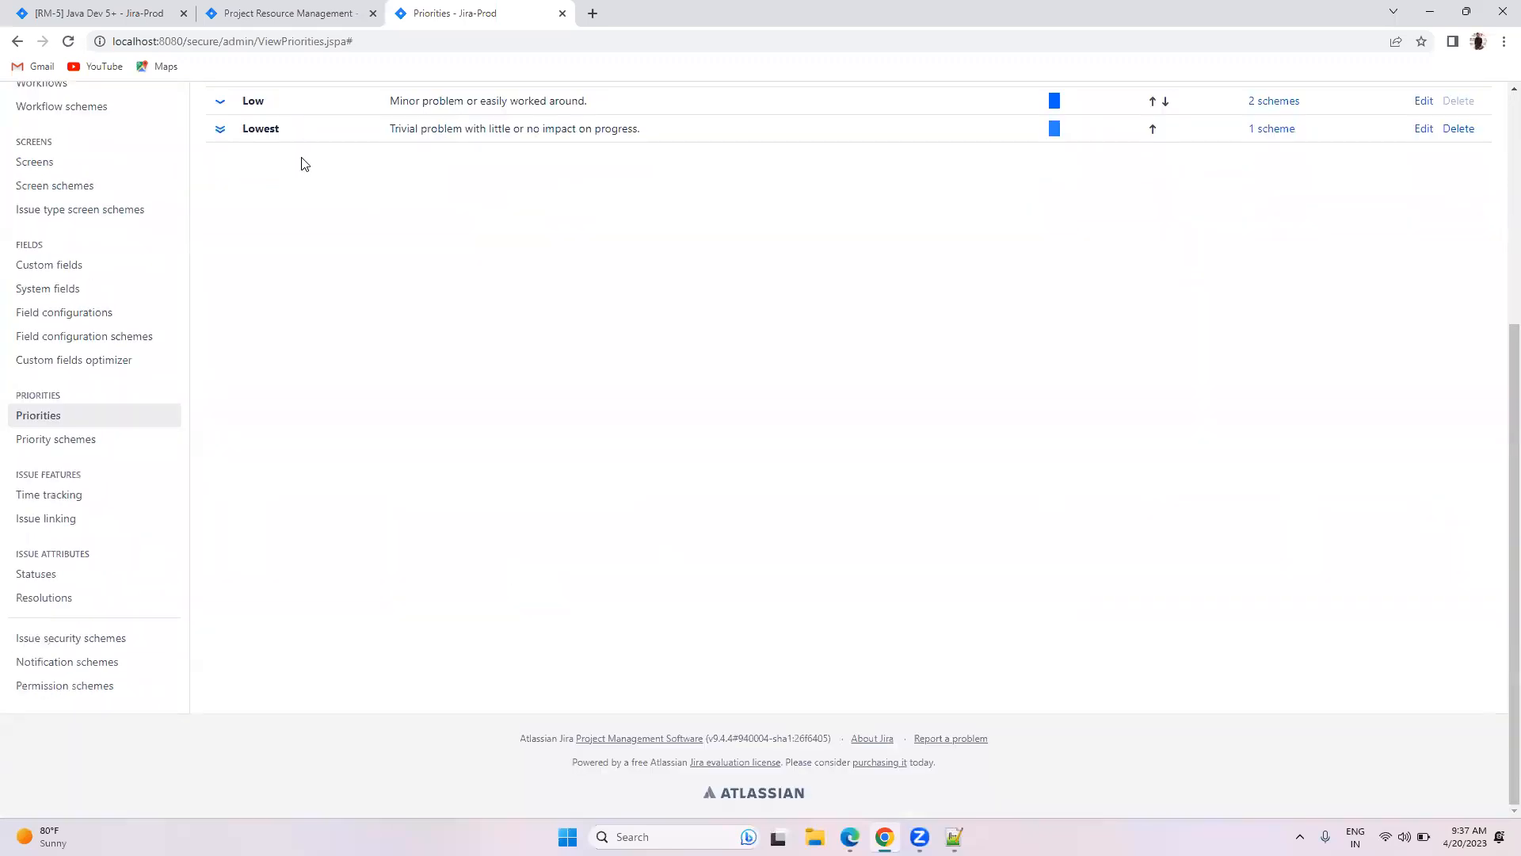
{"action": "scroll", "coordinate": [284, 178], "scroll_direction": "up", "scroll_amount": 4}
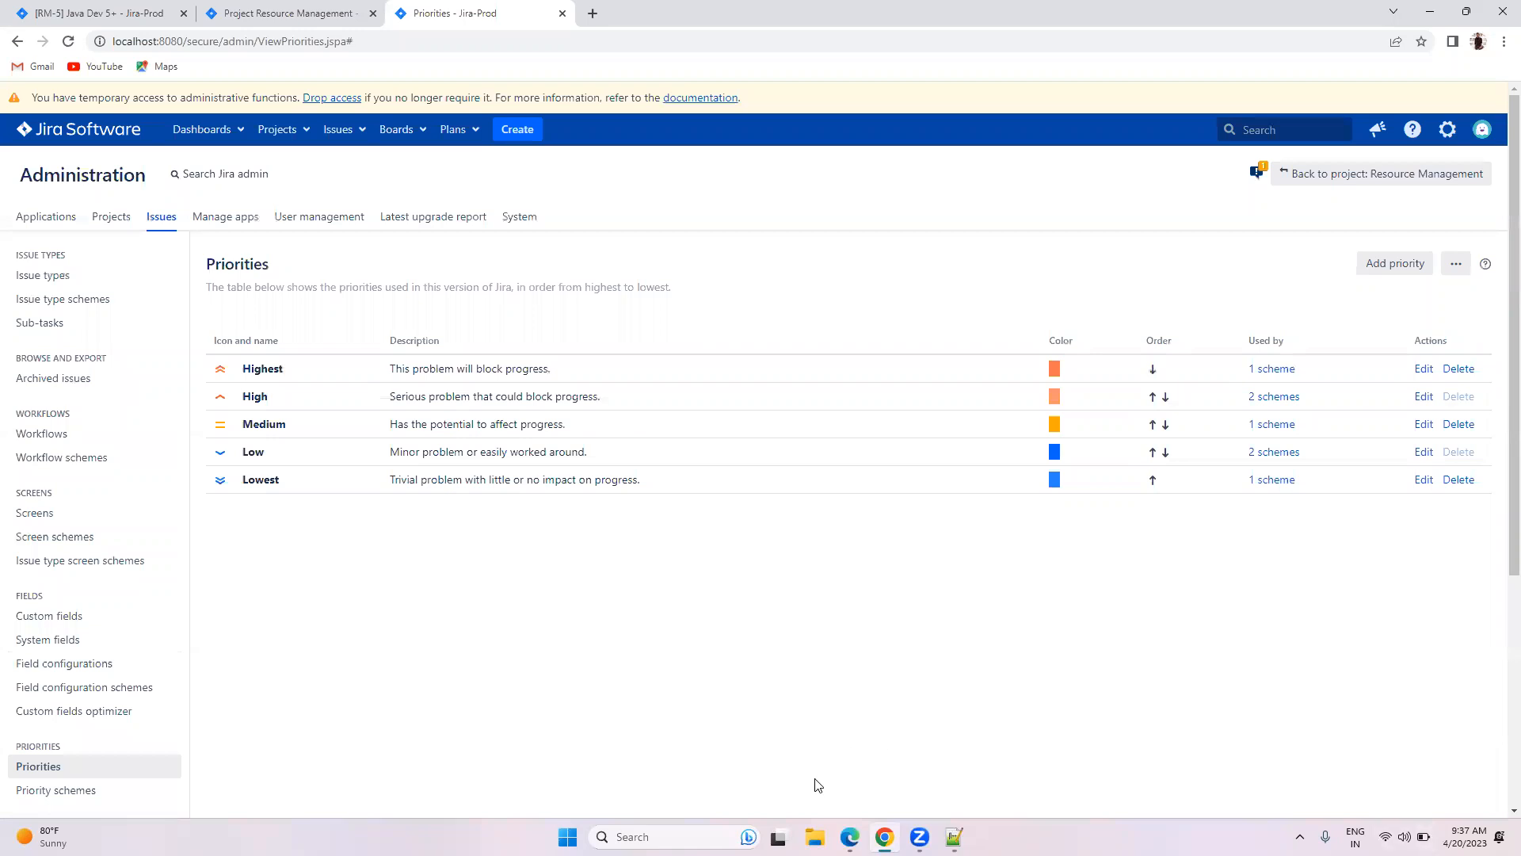